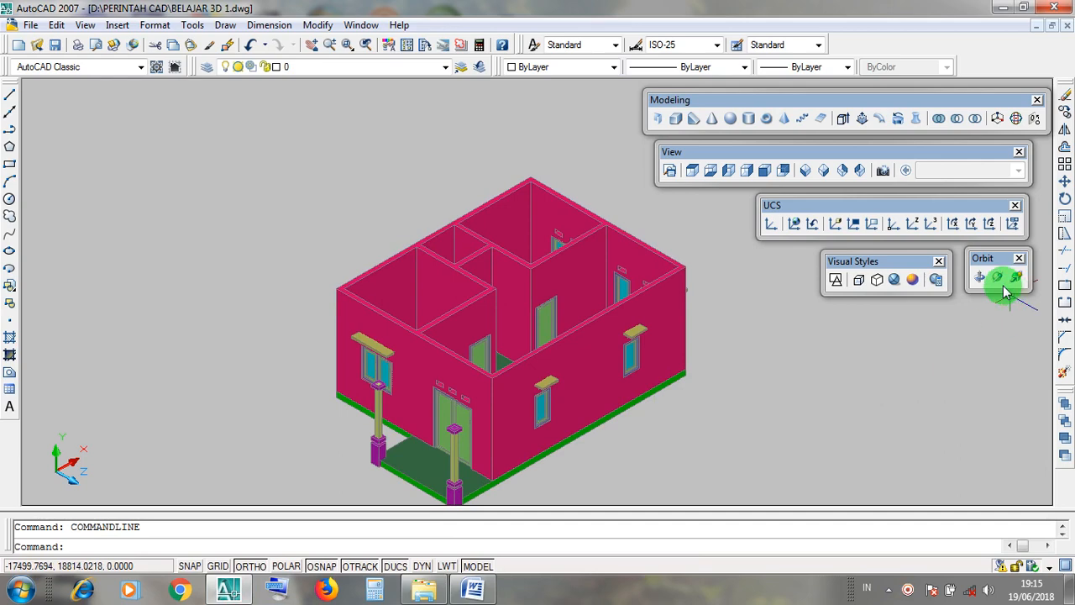
- Examine the roofless house's front, interior rooms, rear and side walls using Free Orbit
{"action": "left_click", "coordinate": [998, 278]}
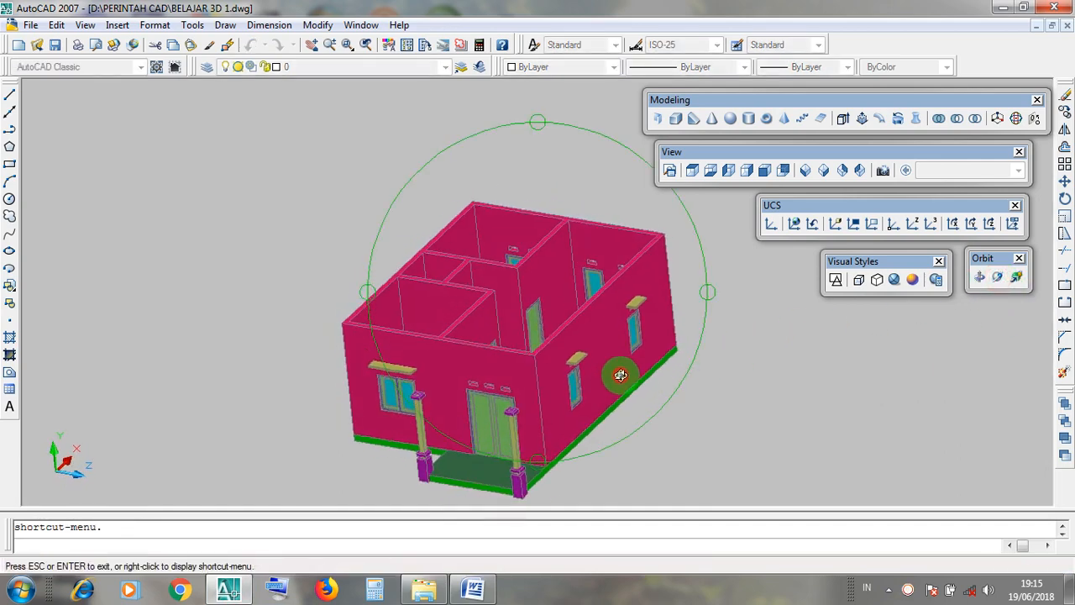
{"action": "left_click_drag", "start_coordinate": [620, 374], "coordinate": [662, 358]}
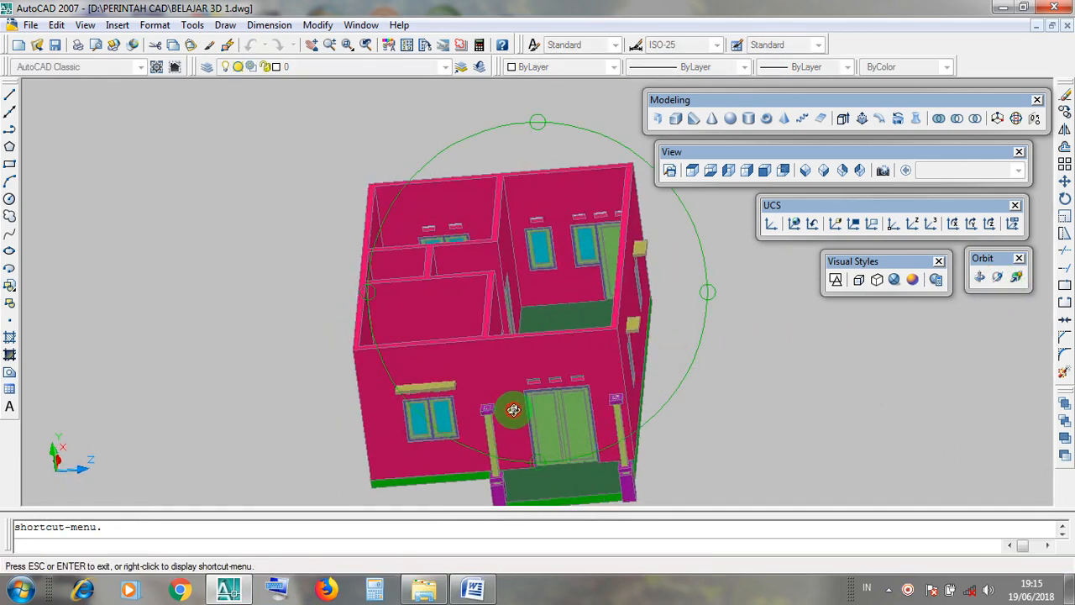
{"action": "left_click_drag", "start_coordinate": [554, 362], "coordinate": [683, 363]}
{"action": "left_click_drag", "start_coordinate": [544, 395], "coordinate": [637, 350]}
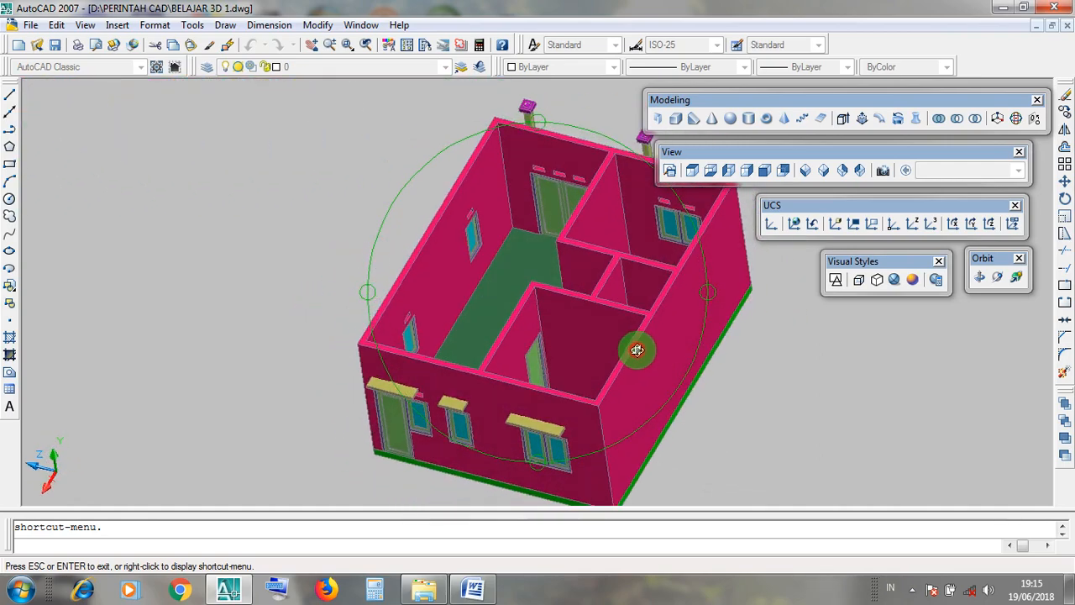
{"action": "left_click_drag", "start_coordinate": [565, 356], "coordinate": [571, 326]}
{"action": "left_click_drag", "start_coordinate": [529, 354], "coordinate": [519, 383]}
{"action": "scroll", "coordinate": [519, 384], "scroll_direction": "up", "scroll_amount": 2}
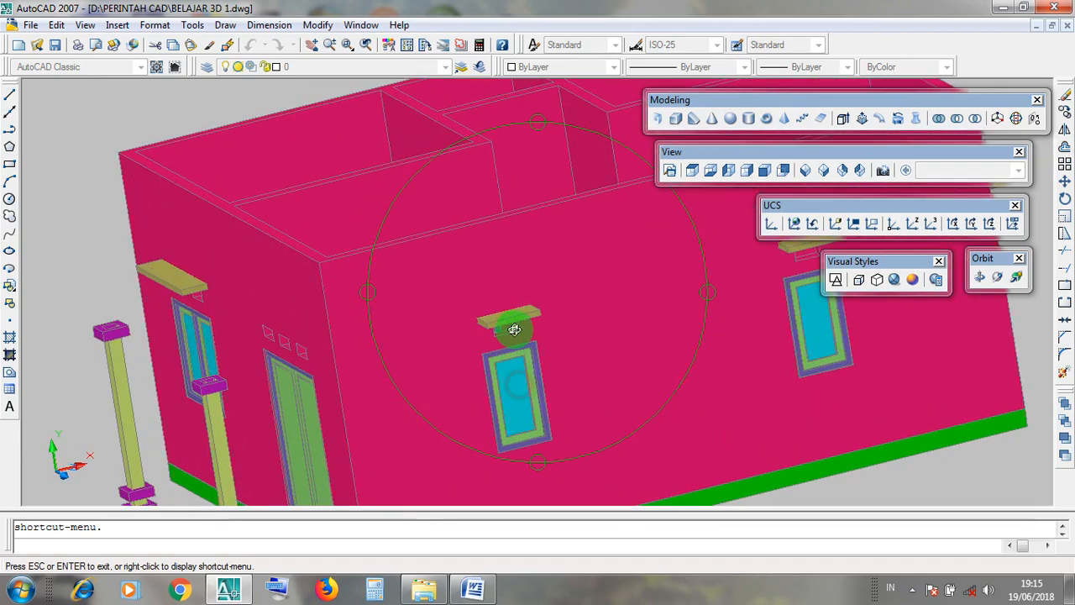
{"action": "scroll", "coordinate": [527, 350], "scroll_direction": "down", "scroll_amount": 5}
- Inspect the roofless house's front porch, including its columns, floor, double door and front window
{"action": "middle_click_drag", "start_coordinate": [436, 406], "coordinate": [461, 394]}
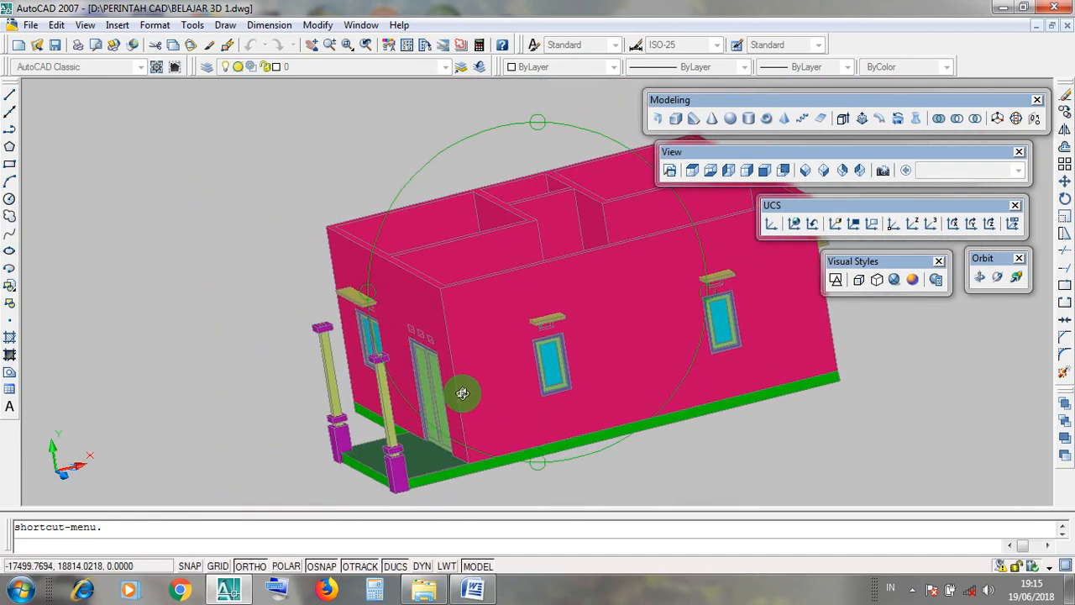
{"action": "left_click_drag", "start_coordinate": [461, 394], "coordinate": [337, 346]}
{"action": "scroll", "coordinate": [412, 348], "scroll_direction": "up", "scroll_amount": 2}
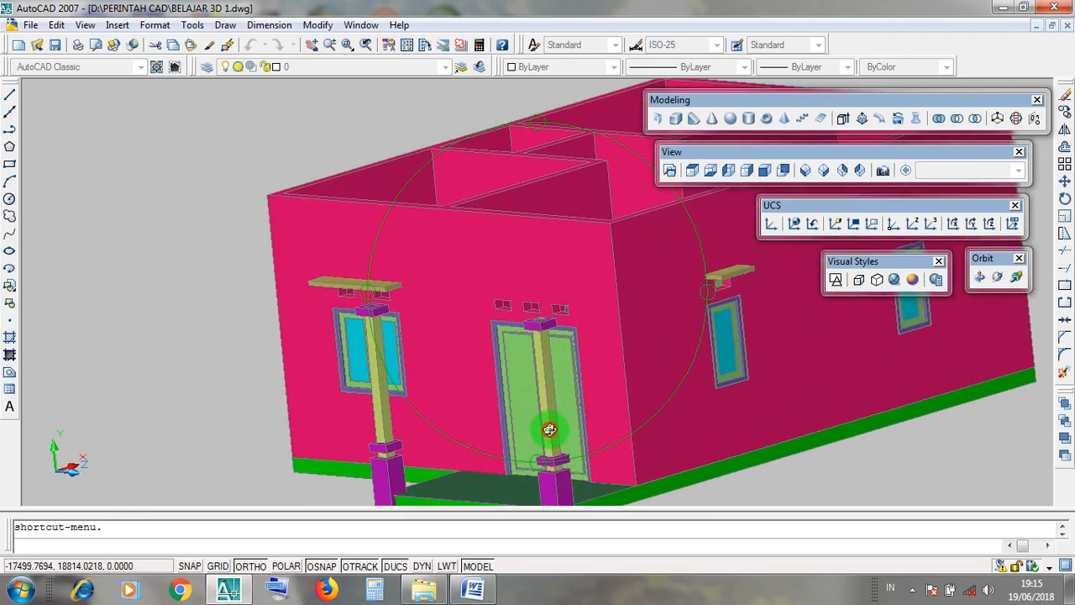
{"action": "middle_click_drag", "start_coordinate": [508, 447], "coordinate": [484, 369]}
{"action": "scroll", "coordinate": [577, 425], "scroll_direction": "up", "scroll_amount": 2}
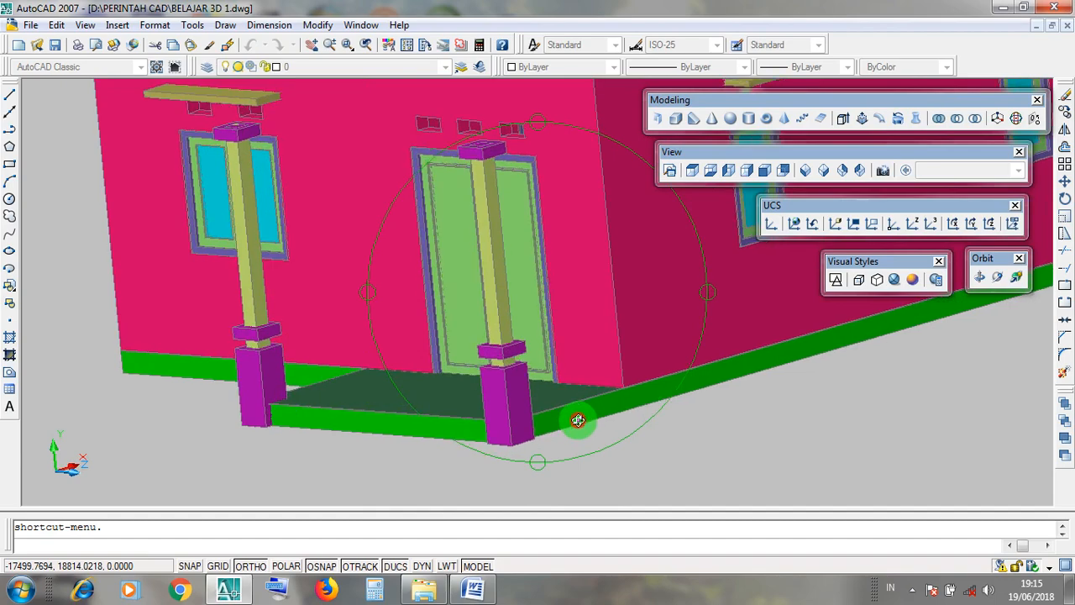
{"action": "left_click_drag", "start_coordinate": [575, 420], "coordinate": [494, 419]}
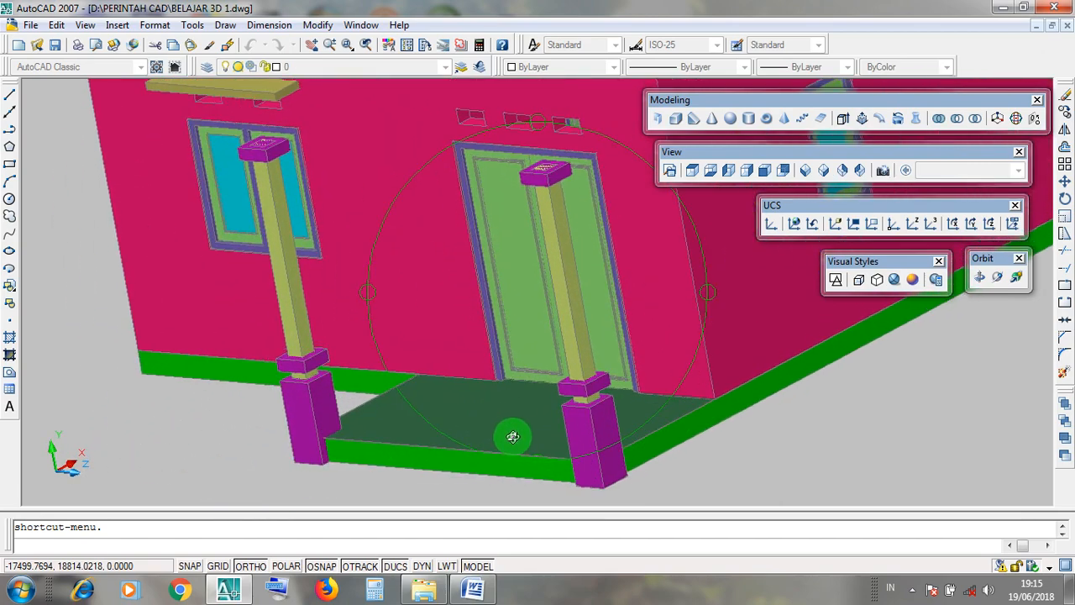
{"action": "scroll", "coordinate": [512, 436], "scroll_direction": "down", "scroll_amount": 6}
{"action": "left_click_drag", "start_coordinate": [477, 409], "coordinate": [571, 398]}
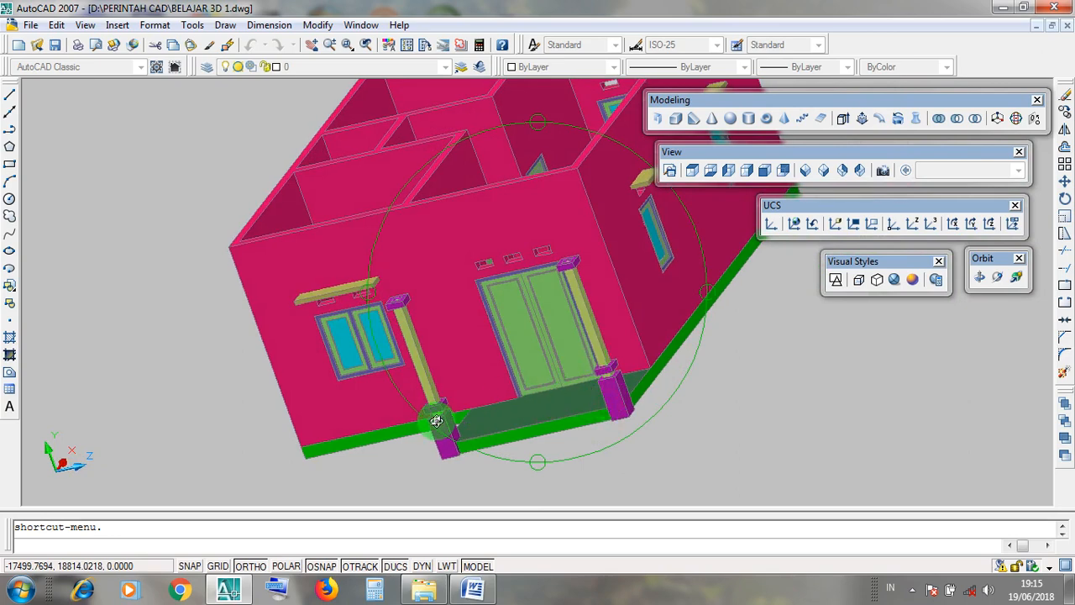
{"action": "left_click_drag", "start_coordinate": [355, 396], "coordinate": [341, 343]}
{"action": "left_click_drag", "start_coordinate": [462, 349], "coordinate": [468, 351]}
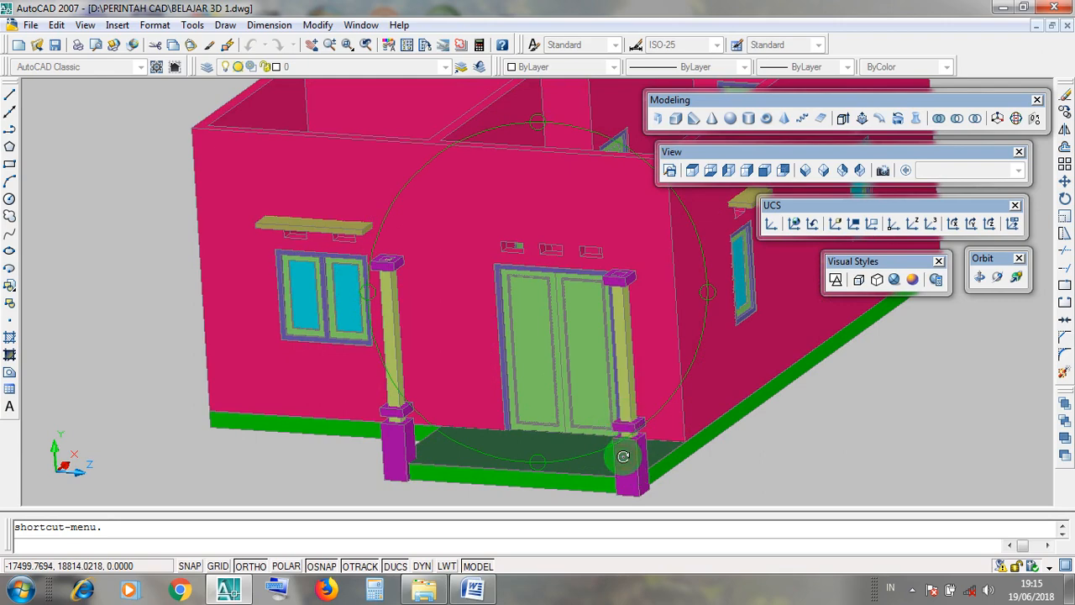
{"action": "left_click_drag", "start_coordinate": [623, 456], "coordinate": [622, 433]}
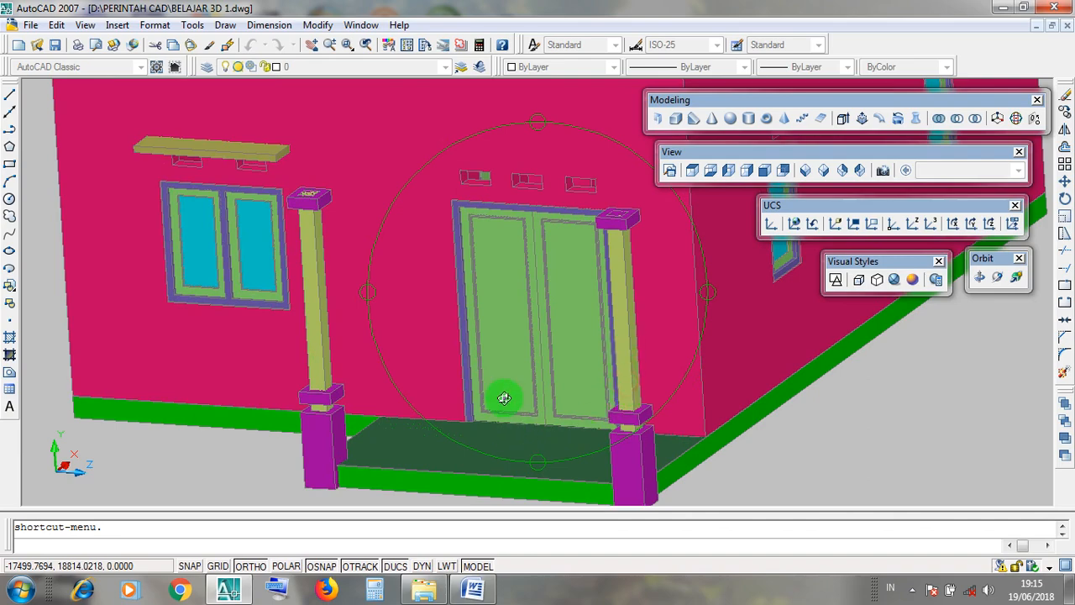
- Inspect the vent openings above the roofless house's double door and its front side with the porch floor
{"action": "left_click_drag", "start_coordinate": [504, 398], "coordinate": [566, 364]}
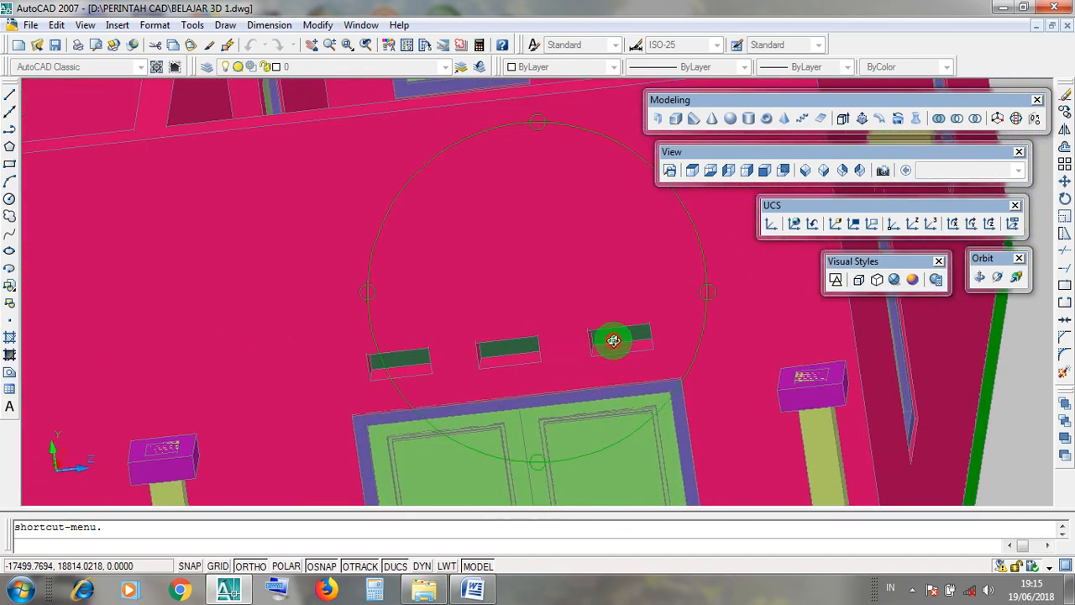
{"action": "left_click_drag", "start_coordinate": [412, 377], "coordinate": [428, 403]}
{"action": "left_click_drag", "start_coordinate": [319, 378], "coordinate": [553, 405]}
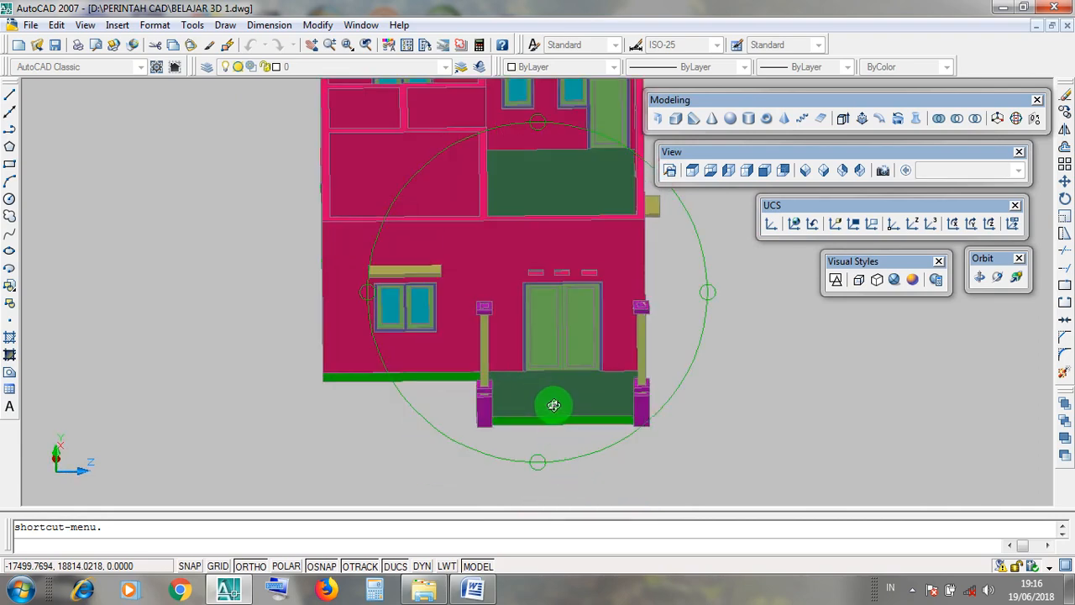
{"action": "scroll", "coordinate": [554, 403], "scroll_direction": "up", "scroll_amount": 4}
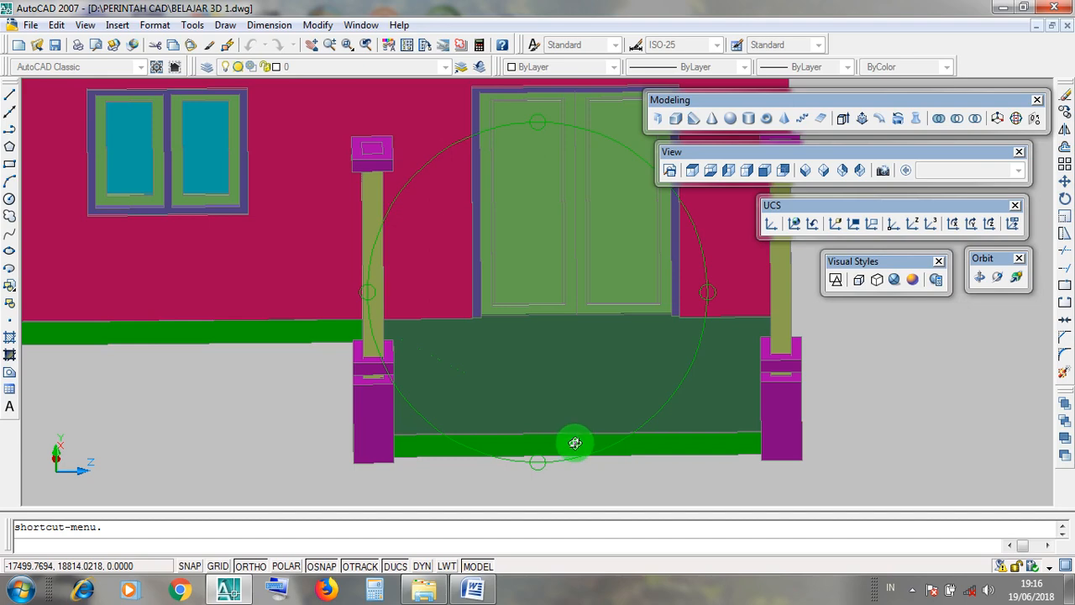
{"action": "scroll", "coordinate": [574, 443], "scroll_direction": "down", "scroll_amount": 3}
{"action": "left_click_drag", "start_coordinate": [577, 449], "coordinate": [505, 337]}
{"action": "scroll", "coordinate": [600, 449], "scroll_direction": "down", "scroll_amount": 2}
{"action": "left_click_drag", "start_coordinate": [600, 448], "coordinate": [557, 425]}
- Survey the roofless house together with the roofed house variants placed around it in the drawing
{"action": "scroll", "coordinate": [600, 408], "scroll_direction": "down", "scroll_amount": 2}
{"action": "scroll", "coordinate": [583, 383], "scroll_direction": "down", "scroll_amount": 4}
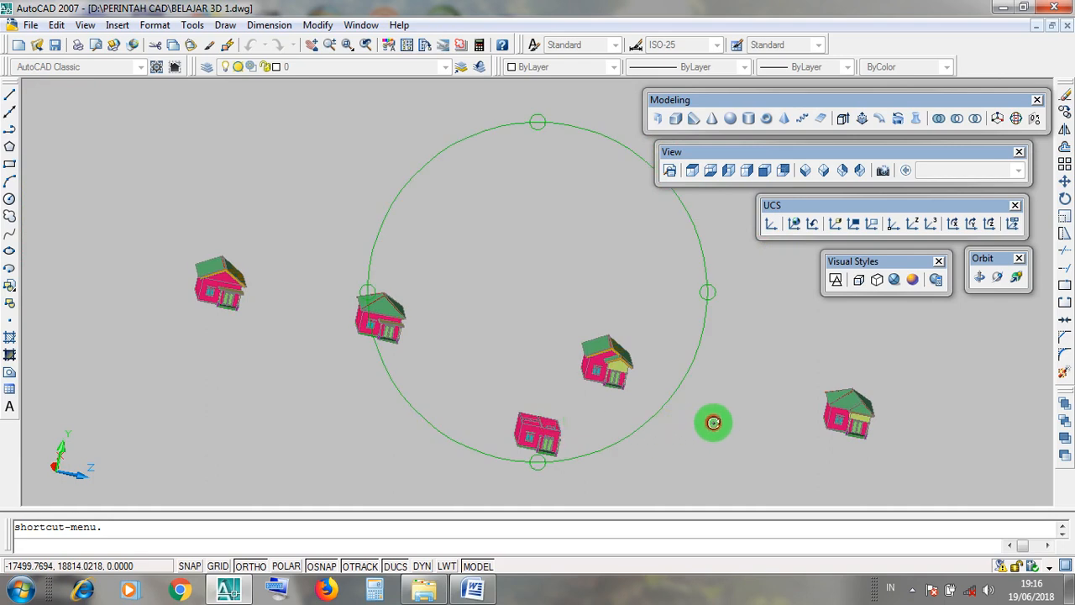
{"action": "left_click_drag", "start_coordinate": [713, 425], "coordinate": [663, 372]}
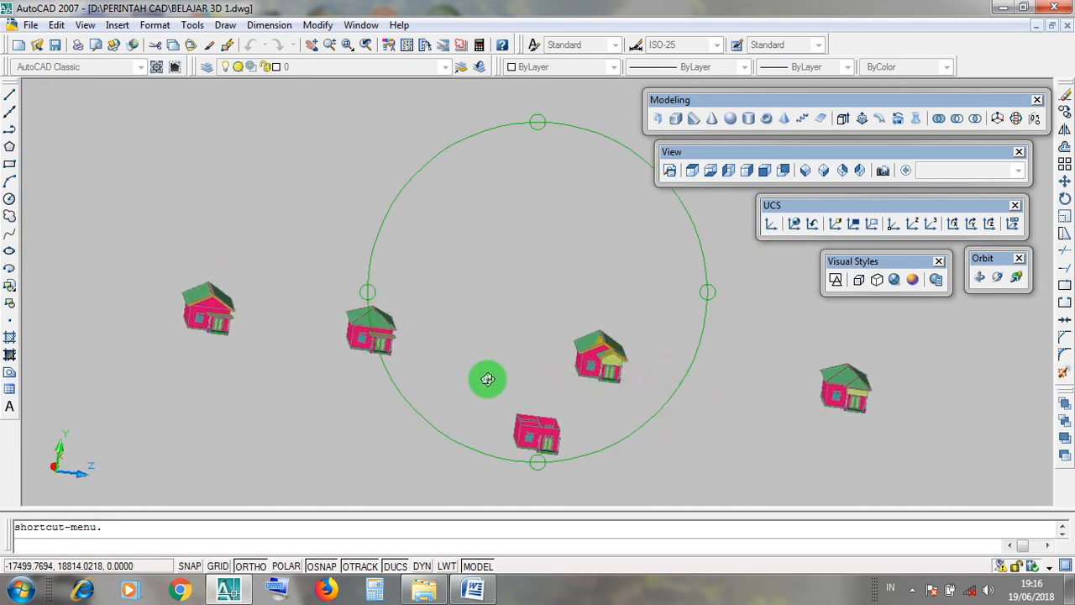
{"action": "left_click_drag", "start_coordinate": [487, 379], "coordinate": [571, 426]}
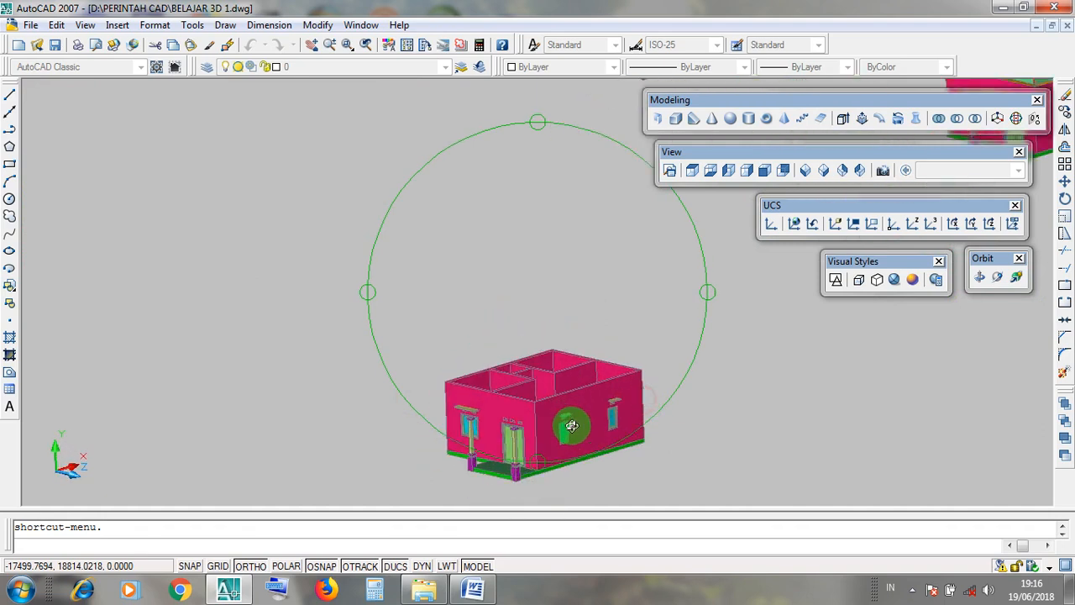
{"action": "scroll", "coordinate": [571, 426], "scroll_direction": "up", "scroll_amount": 3}
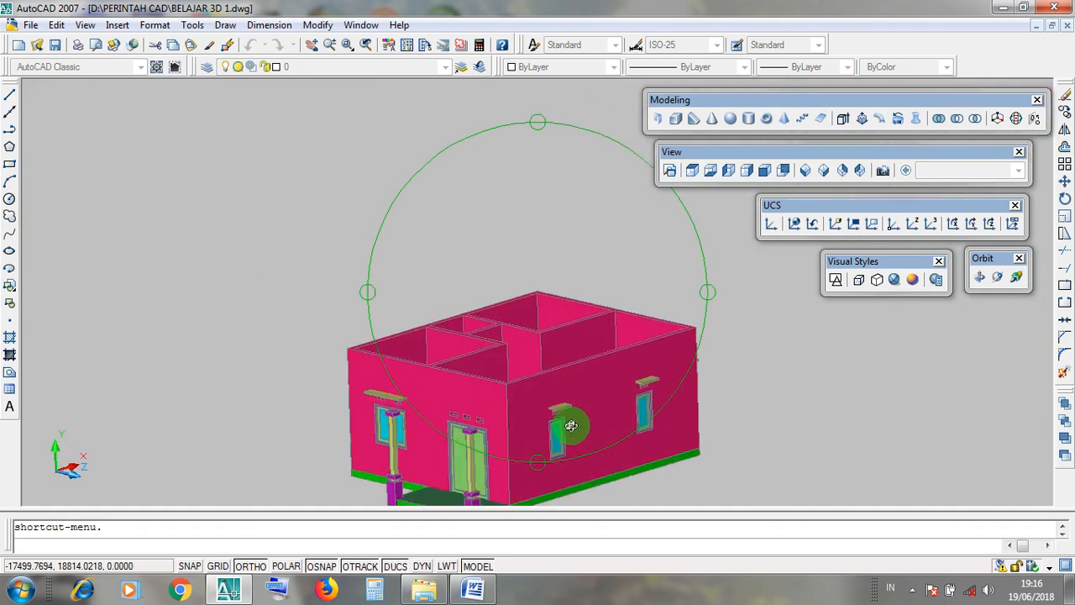
{"action": "scroll", "coordinate": [522, 421], "scroll_direction": "down", "scroll_amount": 3}
{"action": "left_click_drag", "start_coordinate": [576, 422], "coordinate": [526, 506]}
{"action": "middle_click_drag", "start_coordinate": [527, 506], "coordinate": [526, 533]}
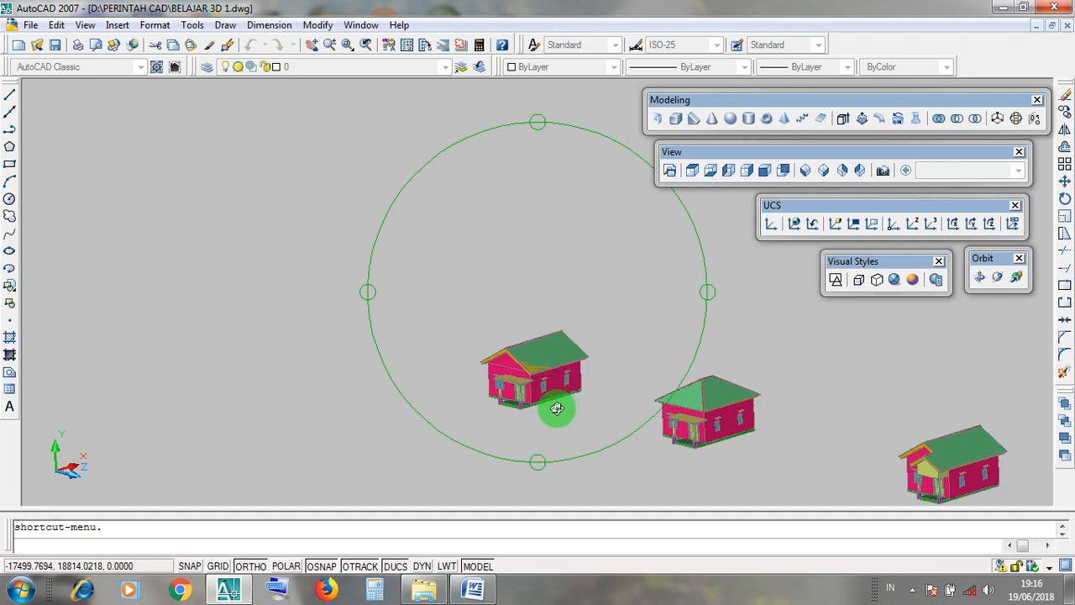
- Examine each roofed house variant in turn, comparing the gable and hip roofs and their porch coverings
{"action": "scroll", "coordinate": [525, 392], "scroll_direction": "up", "scroll_amount": 5}
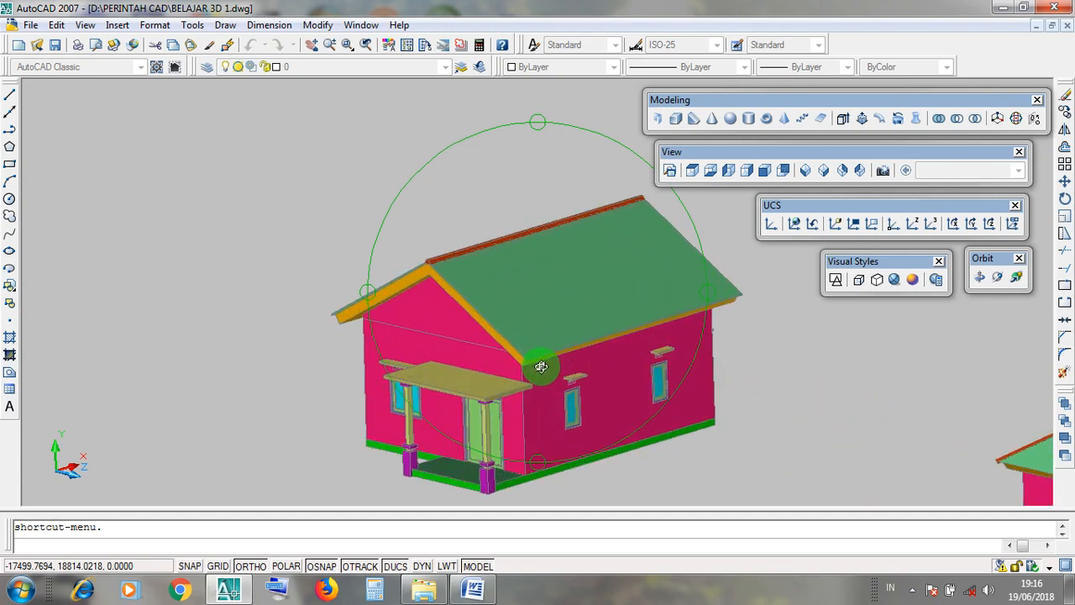
{"action": "scroll", "coordinate": [541, 367], "scroll_direction": "up", "scroll_amount": 2}
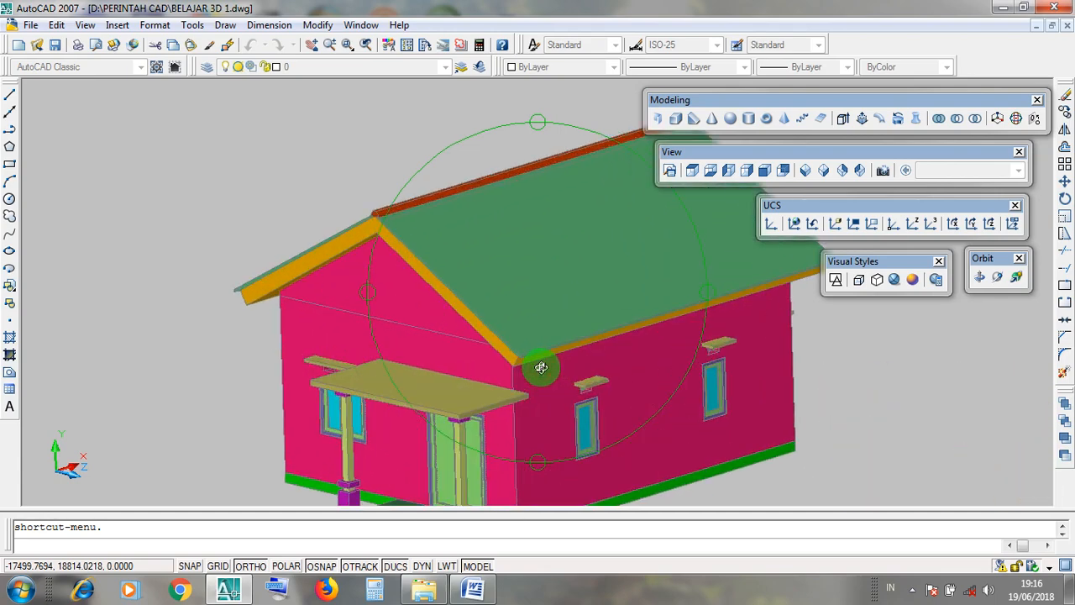
{"action": "scroll", "coordinate": [541, 367], "scroll_direction": "down", "scroll_amount": 5}
{"action": "middle_click_drag", "start_coordinate": [554, 374], "coordinate": [443, 266]}
{"action": "scroll", "coordinate": [672, 264], "scroll_direction": "up", "scroll_amount": 4}
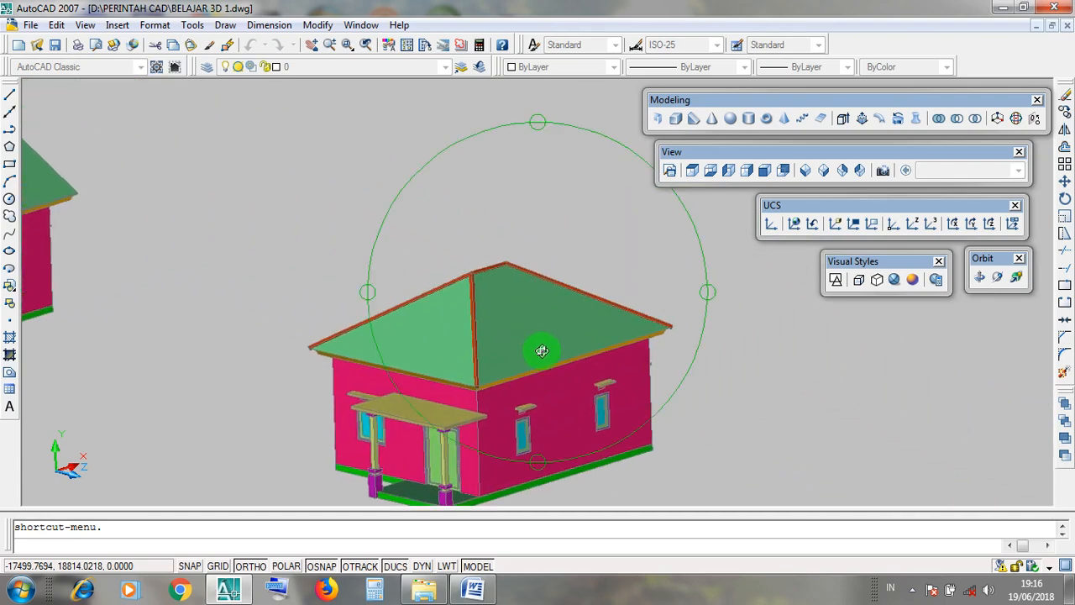
{"action": "scroll", "coordinate": [541, 354], "scroll_direction": "down", "scroll_amount": 5}
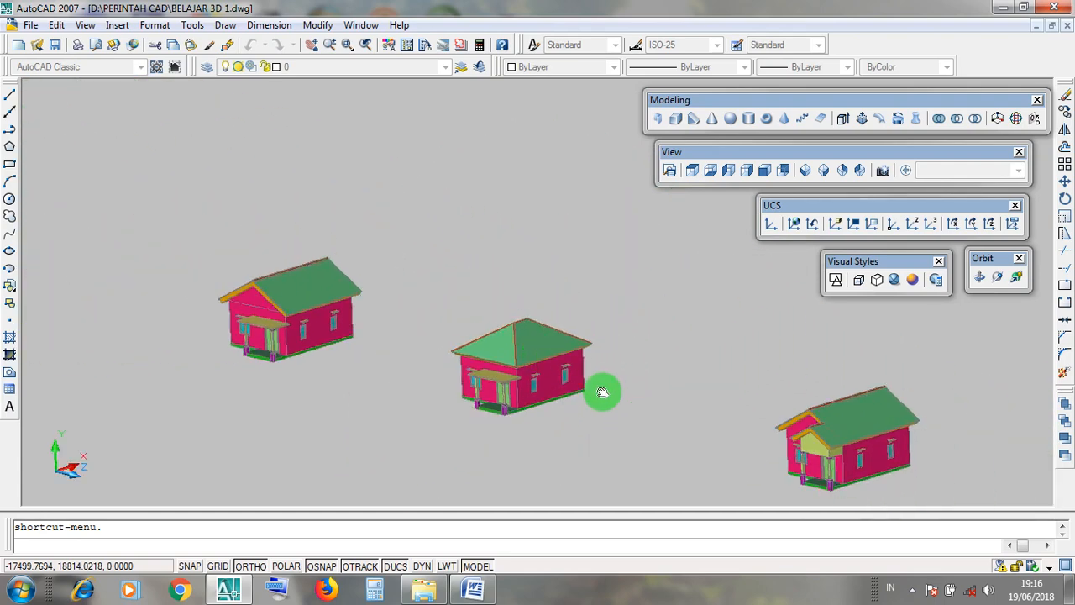
{"action": "middle_click_drag", "start_coordinate": [600, 391], "coordinate": [397, 311]}
{"action": "scroll", "coordinate": [644, 350], "scroll_direction": "up", "scroll_amount": 4}
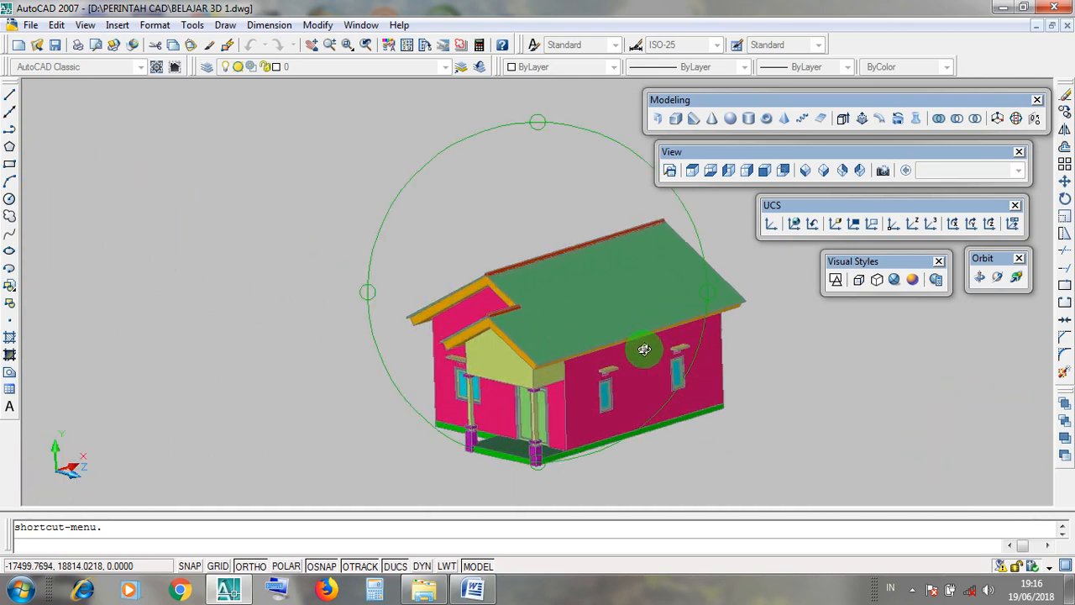
{"action": "scroll", "coordinate": [644, 349], "scroll_direction": "down", "scroll_amount": 3}
{"action": "middle_click_drag", "start_coordinate": [696, 379], "coordinate": [342, 308]}
{"action": "scroll", "coordinate": [708, 405], "scroll_direction": "up", "scroll_amount": 4}
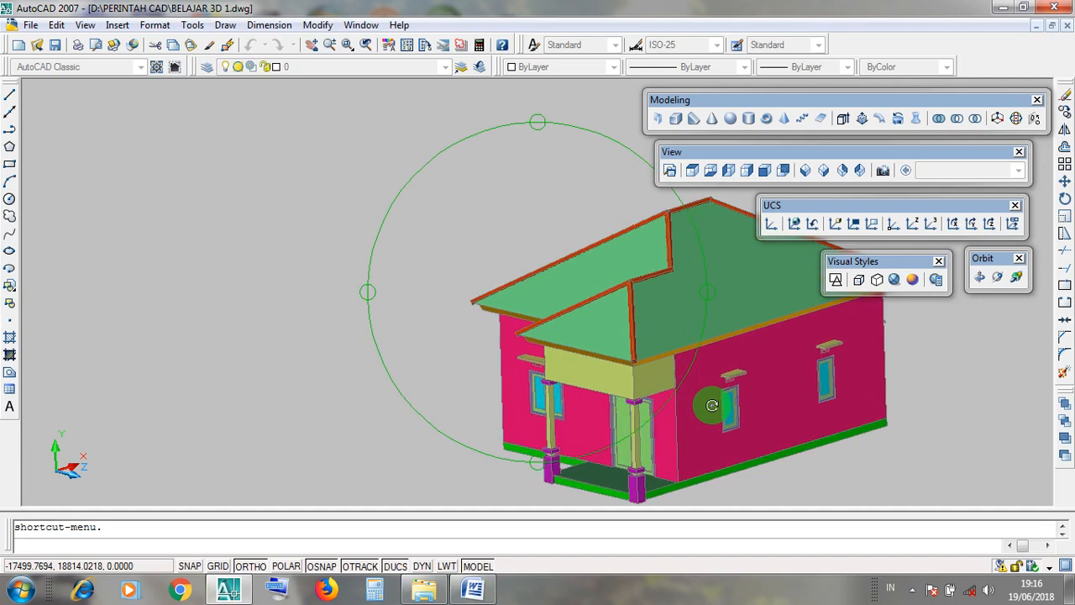
{"action": "scroll", "coordinate": [712, 405], "scroll_direction": "down", "scroll_amount": 3}
- Return to the roofless house and examine its walls, side windows, porch columns and green base
{"action": "scroll", "coordinate": [712, 404], "scroll_direction": "down", "scroll_amount": 5}
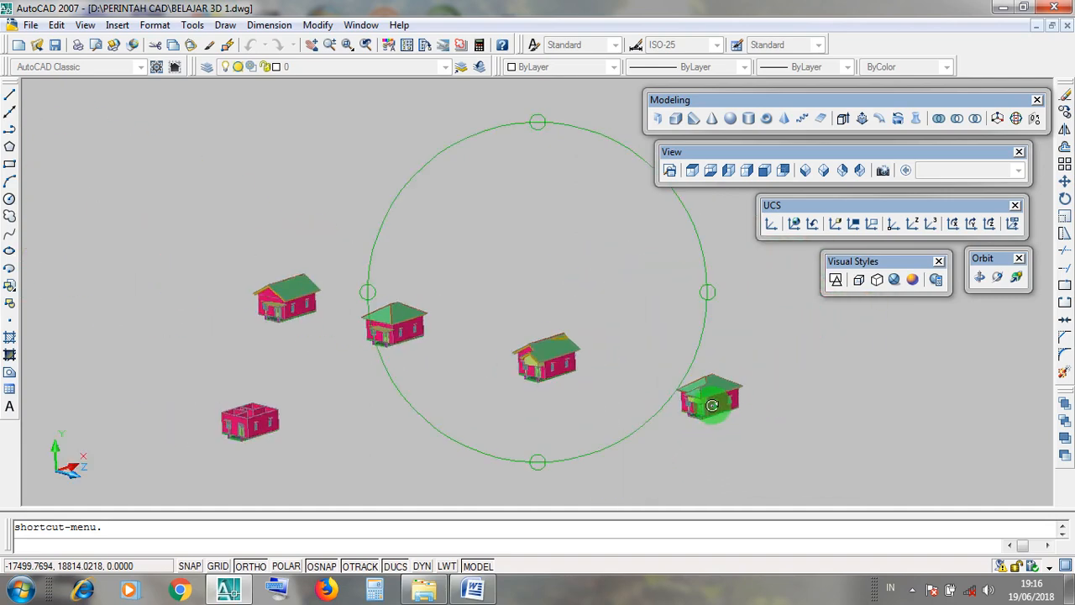
{"action": "scroll", "coordinate": [224, 433], "scroll_direction": "up", "scroll_amount": 2}
{"action": "scroll", "coordinate": [234, 427], "scroll_direction": "up", "scroll_amount": 5}
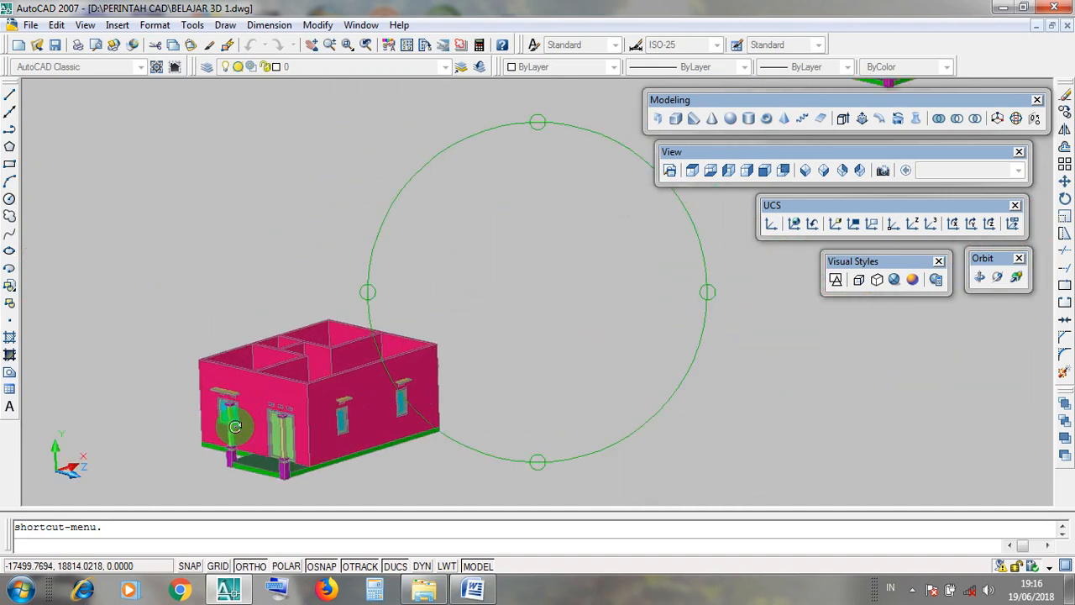
{"action": "scroll", "coordinate": [385, 361], "scroll_direction": "down", "scroll_amount": 1}
{"action": "middle_click_drag", "start_coordinate": [385, 361], "coordinate": [404, 343]}
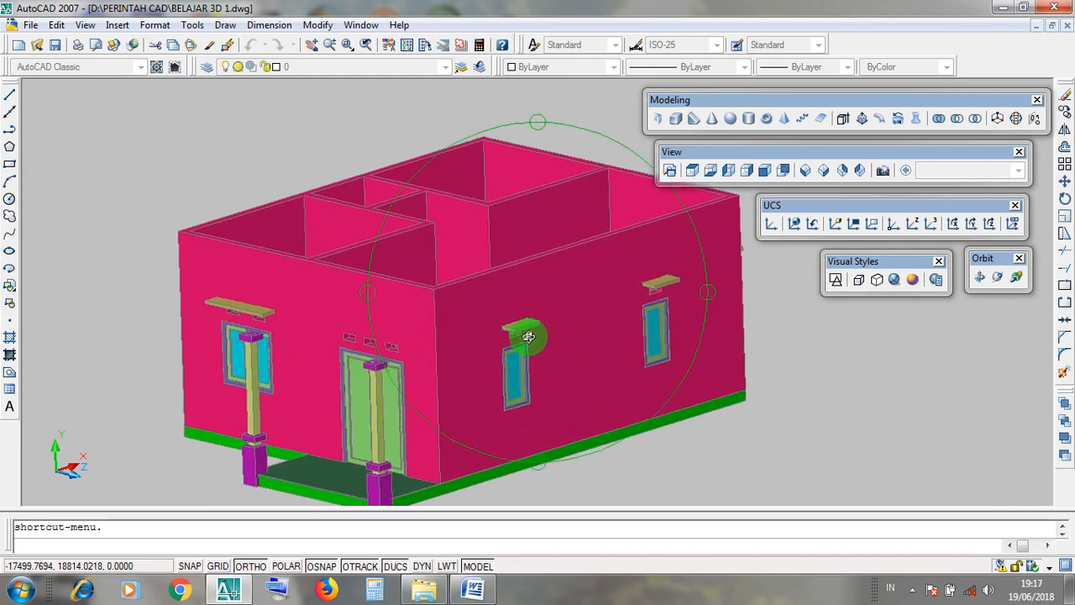
{"action": "middle_click_drag", "start_coordinate": [495, 418], "coordinate": [552, 324]}
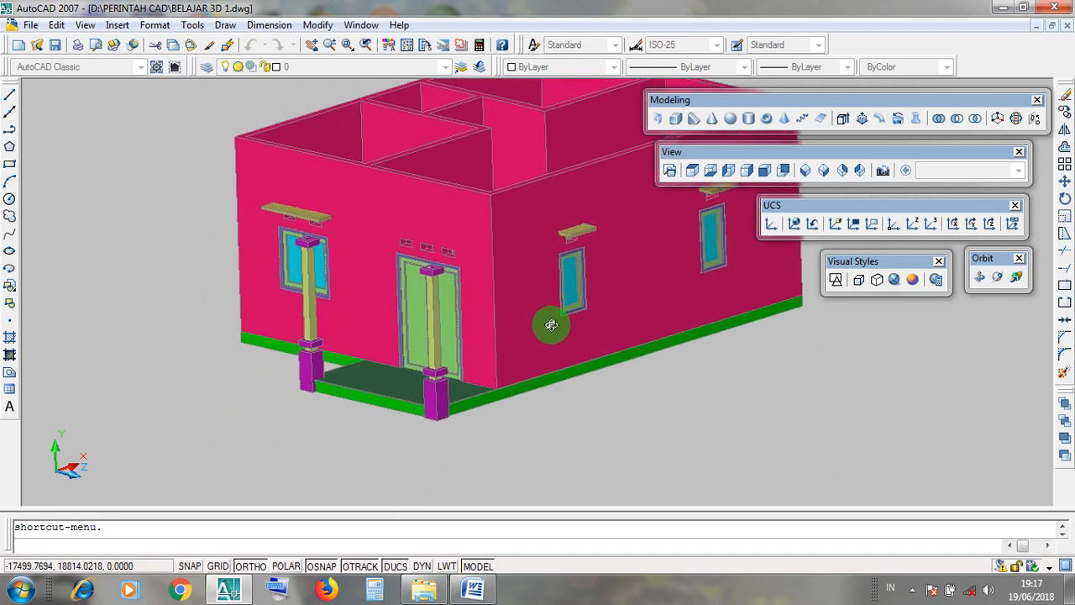
{"action": "scroll", "coordinate": [461, 416], "scroll_direction": "up", "scroll_amount": 4}
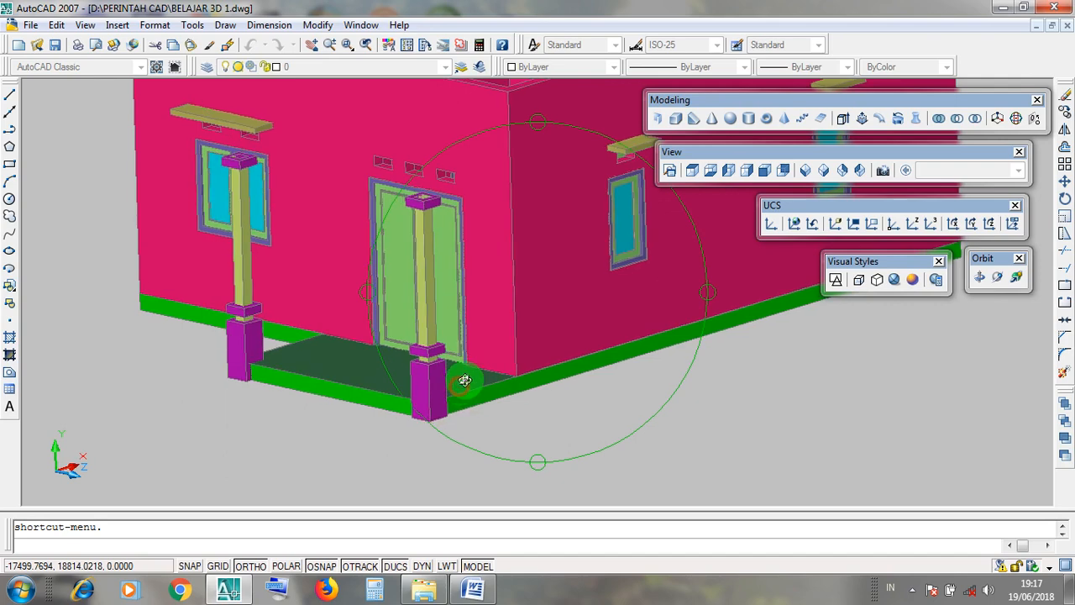
{"action": "middle_click_drag", "start_coordinate": [461, 328], "coordinate": [495, 367]}
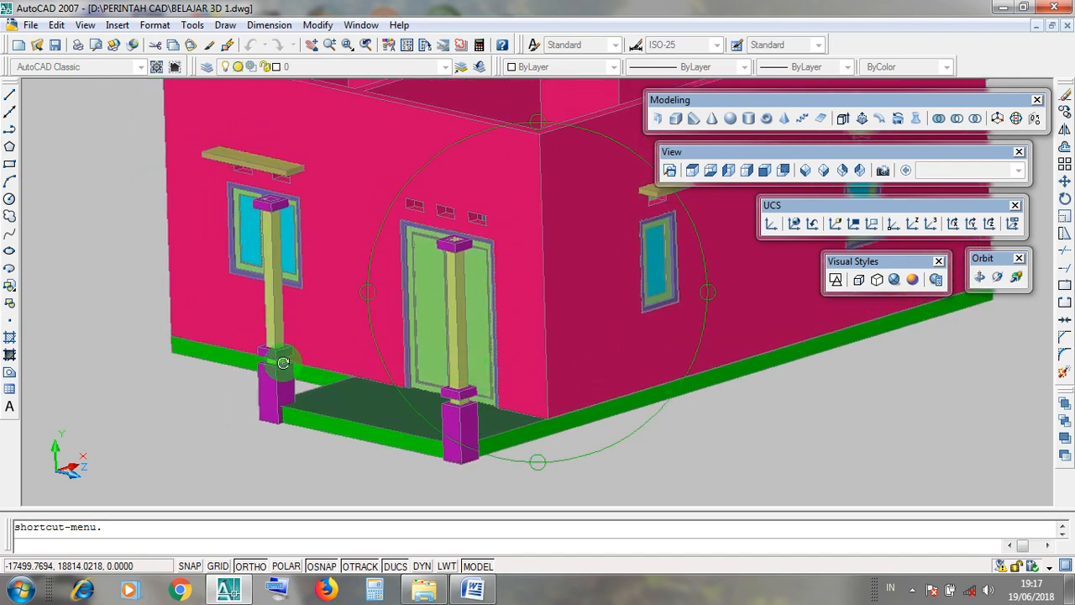
{"action": "scroll", "coordinate": [454, 419], "scroll_direction": "down", "scroll_amount": 3}
{"action": "scroll", "coordinate": [456, 416], "scroll_direction": "down", "scroll_amount": 2}
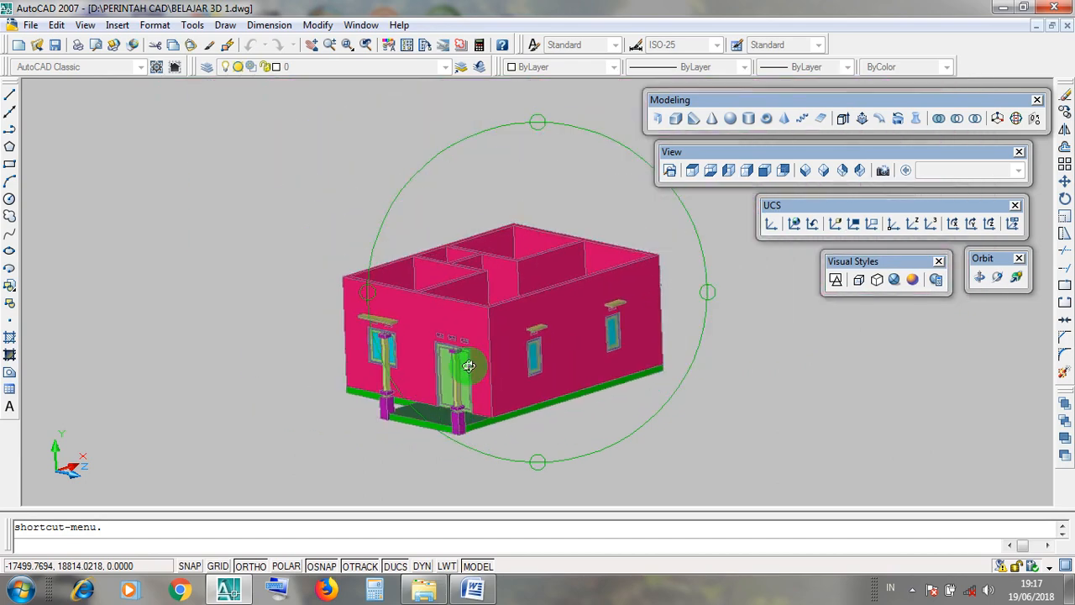
- View the roofless house and all the roofed variants side by side to compare their roof shapes
{"action": "left_click_drag", "start_coordinate": [470, 367], "coordinate": [262, 276]}
{"action": "scroll", "coordinate": [514, 417], "scroll_direction": "down", "scroll_amount": 3}
{"action": "scroll", "coordinate": [514, 417], "scroll_direction": "down", "scroll_amount": 2}
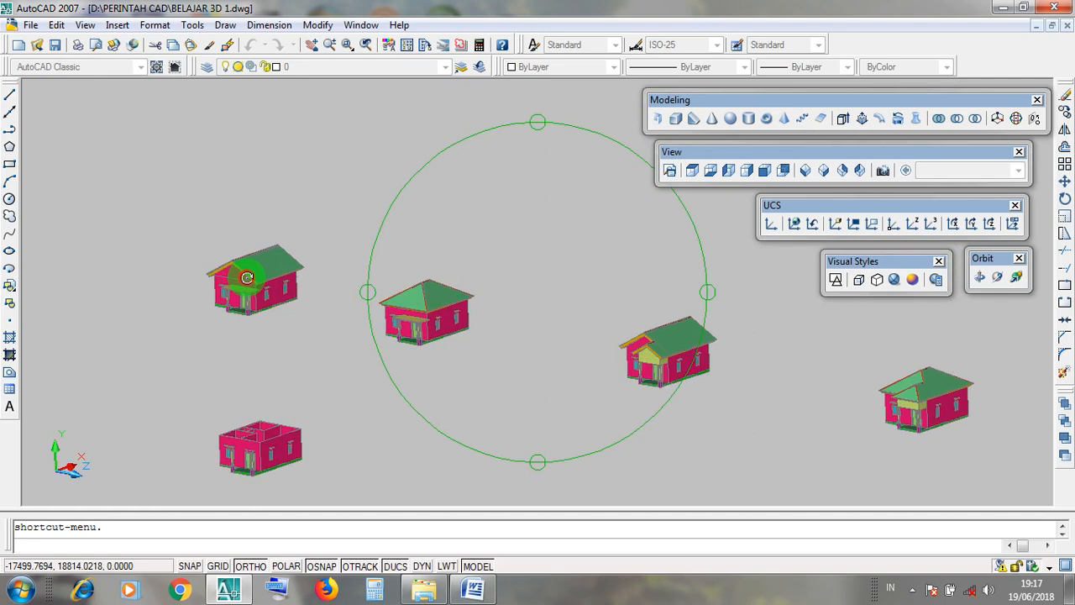
{"action": "left_click_drag", "start_coordinate": [431, 305], "coordinate": [449, 310]}
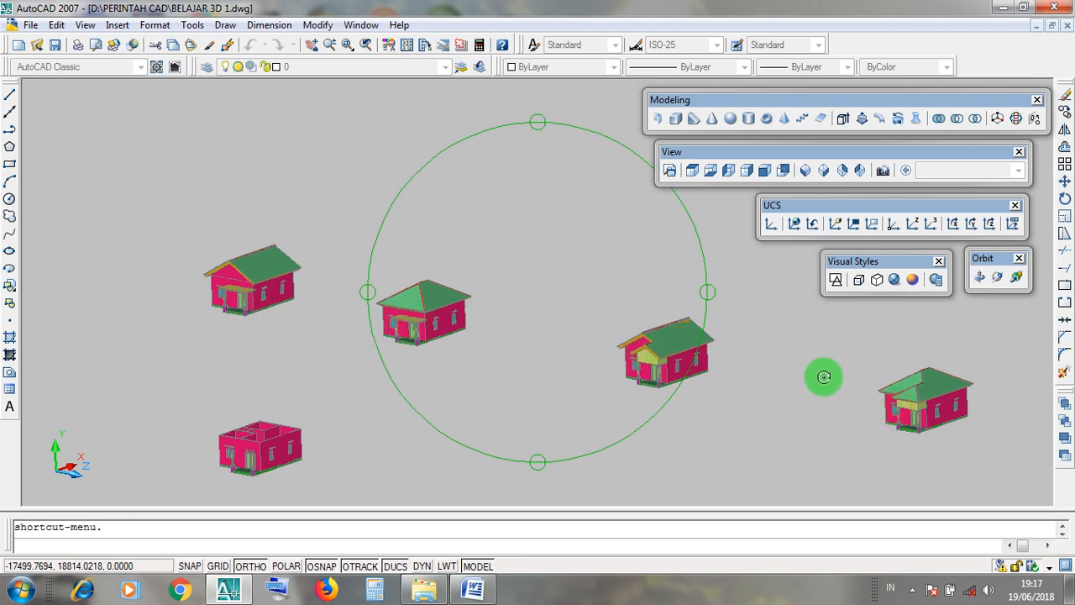
{"action": "middle_click_drag", "start_coordinate": [674, 364], "coordinate": [753, 354]}
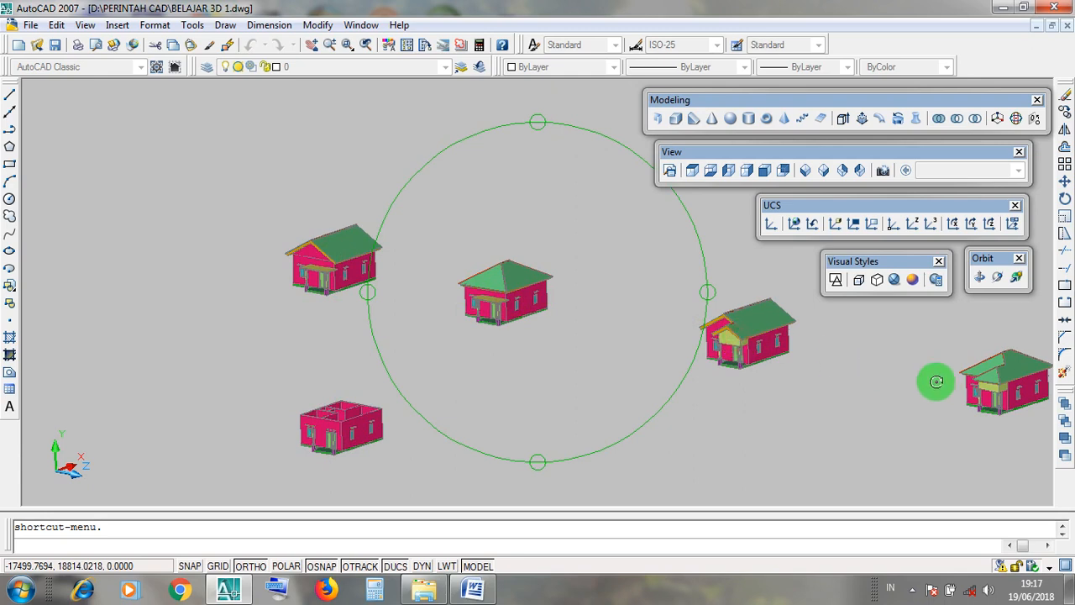
- Compare the roofed house variants once more, and examine the roofless house's interior walls, front porch and side windows
{"action": "middle_click_drag", "start_coordinate": [675, 355], "coordinate": [565, 343]}
{"action": "left_click_drag", "start_coordinate": [489, 365], "coordinate": [505, 362]}
{"action": "middle_click_drag", "start_coordinate": [515, 359], "coordinate": [536, 383]}
{"action": "left_click_drag", "start_coordinate": [523, 362], "coordinate": [520, 351]}
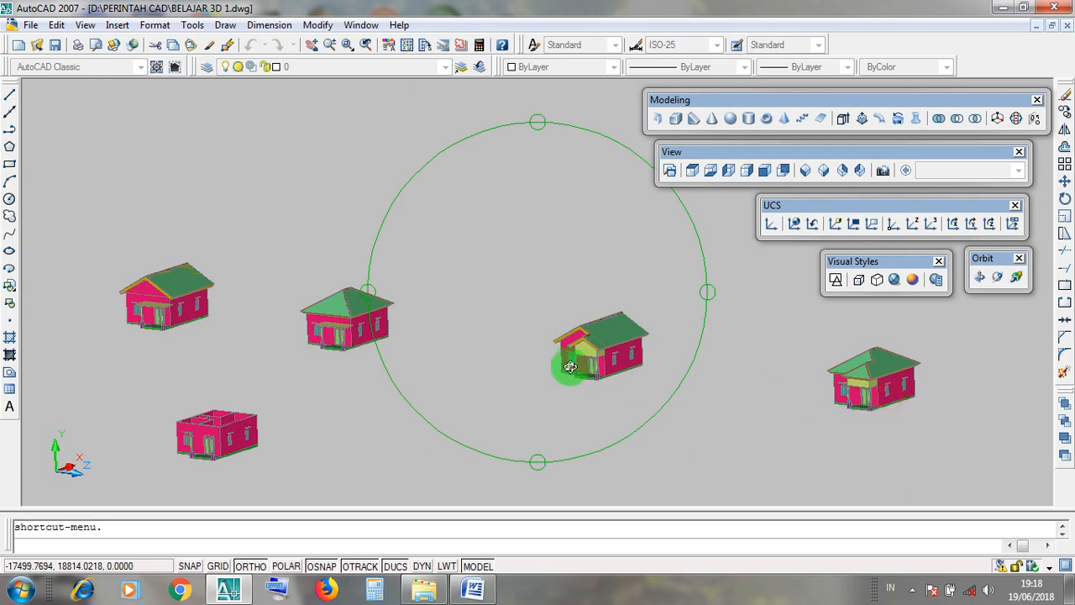
{"action": "left_click_drag", "start_coordinate": [568, 364], "coordinate": [666, 343]}
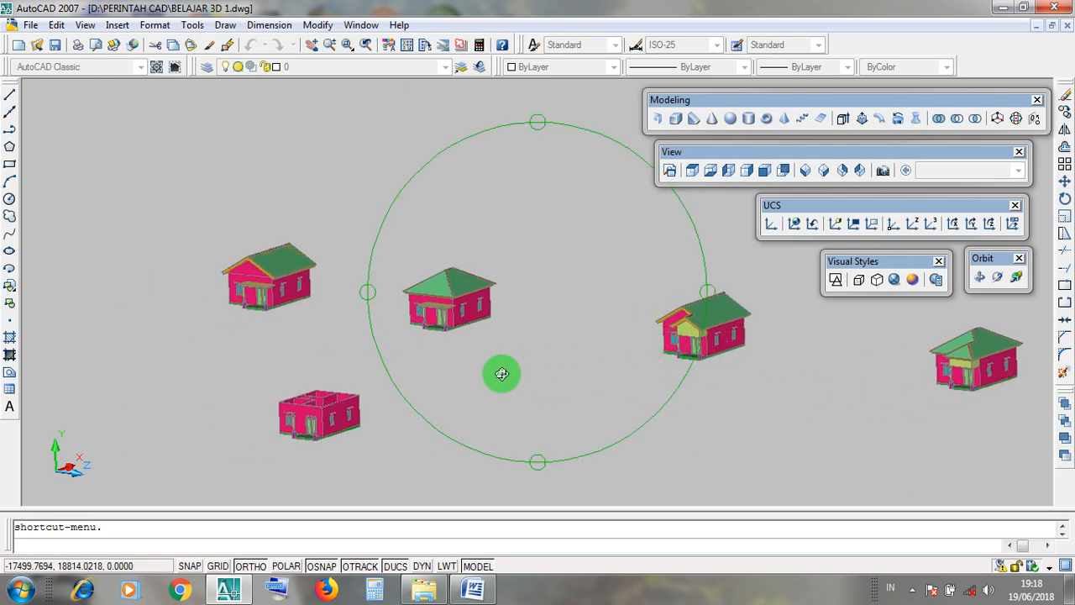
{"action": "scroll", "coordinate": [305, 425], "scroll_direction": "up", "scroll_amount": 5}
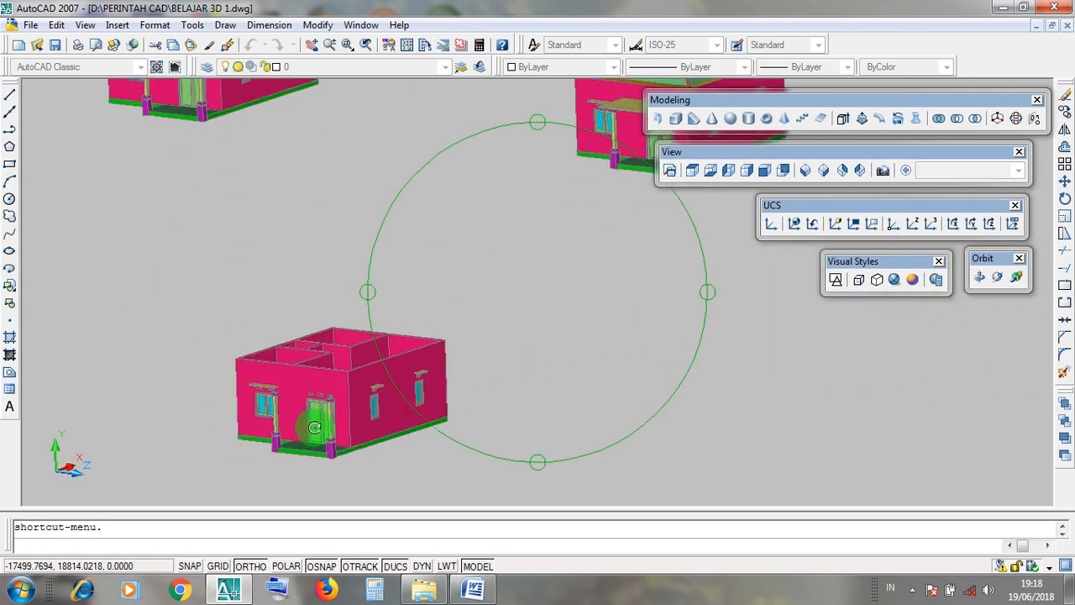
{"action": "scroll", "coordinate": [420, 394], "scroll_direction": "up", "scroll_amount": 2}
{"action": "scroll", "coordinate": [423, 397], "scroll_direction": "up", "scroll_amount": 3}
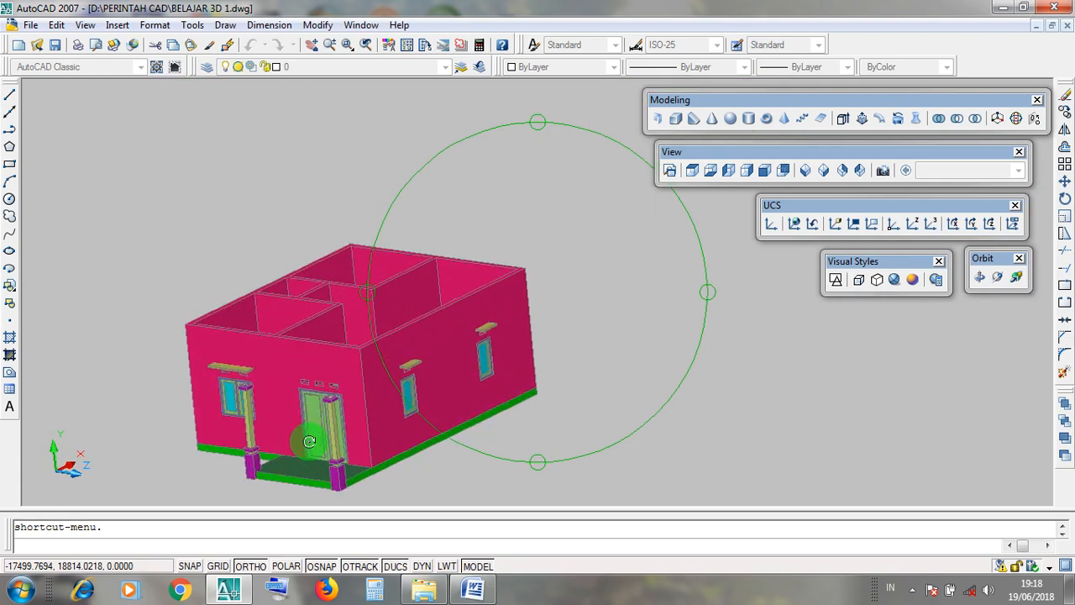
{"action": "left_click_drag", "start_coordinate": [424, 398], "coordinate": [388, 396]}
{"action": "left_click_drag", "start_coordinate": [324, 378], "coordinate": [443, 389]}
{"action": "left_click_drag", "start_coordinate": [555, 397], "coordinate": [566, 413]}
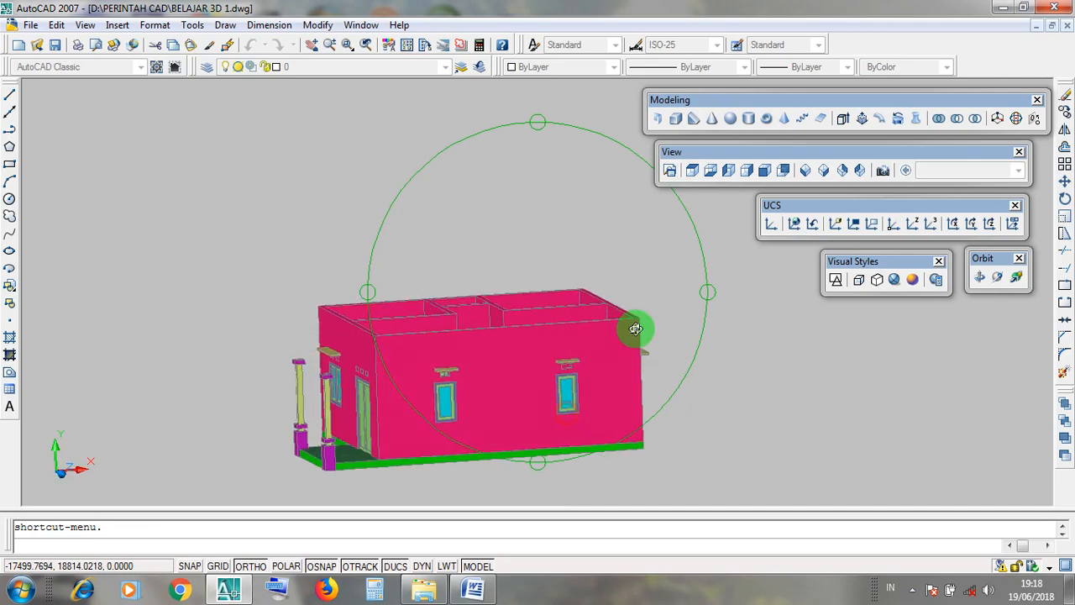
- Switch to Windows Explorer and open the drawing LATIHAN GAMBAR 3D from the Documents library
{"action": "left_click", "coordinate": [907, 168]}
{"action": "left_click", "coordinate": [1001, 10]}
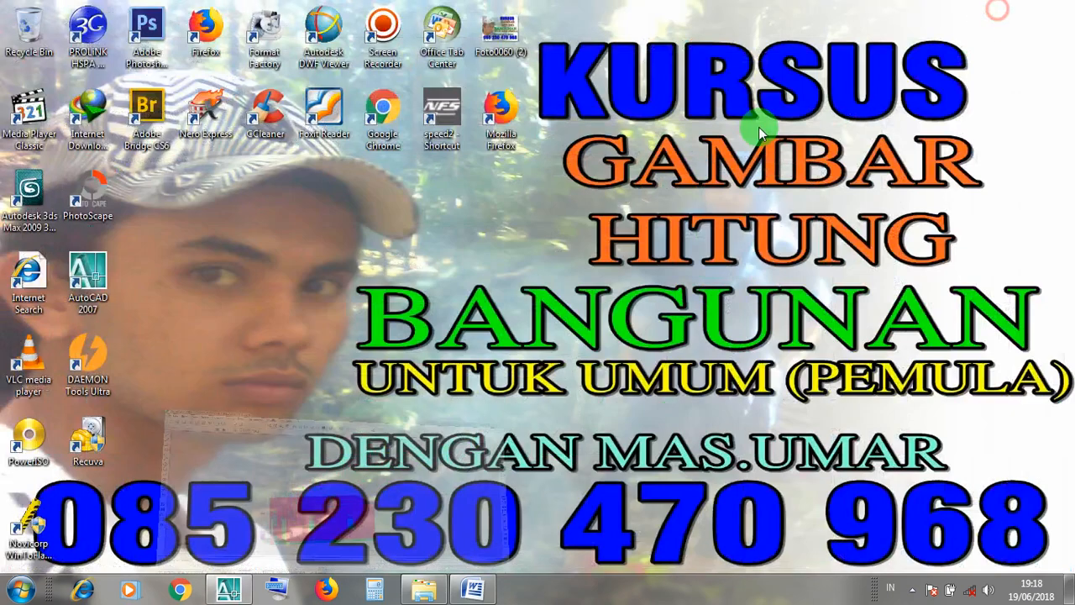
{"action": "mouse_move", "coordinate": [405, 593]}
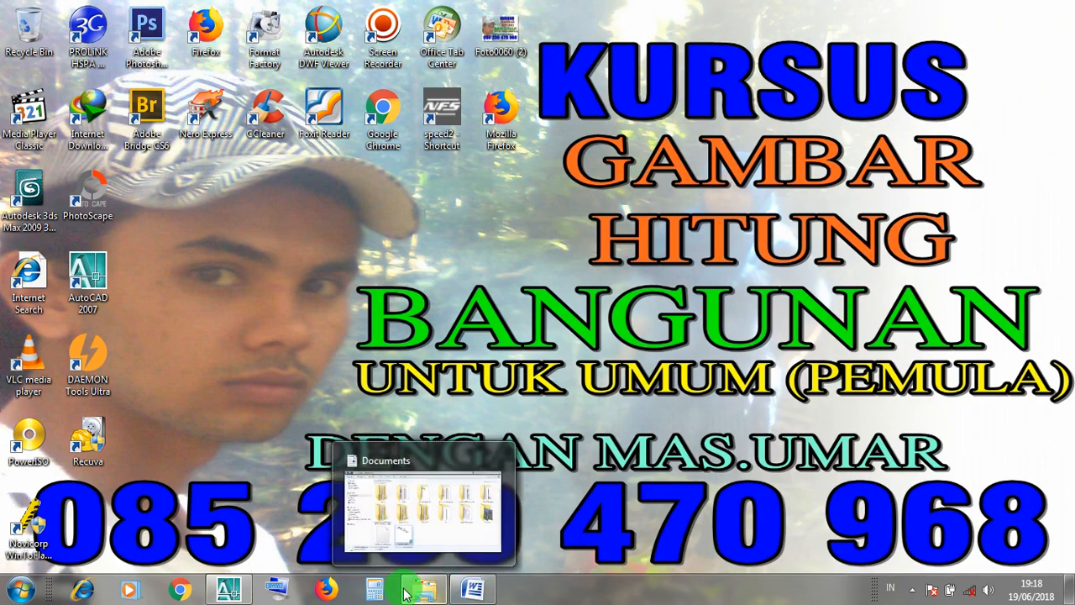
{"action": "left_click", "coordinate": [419, 594]}
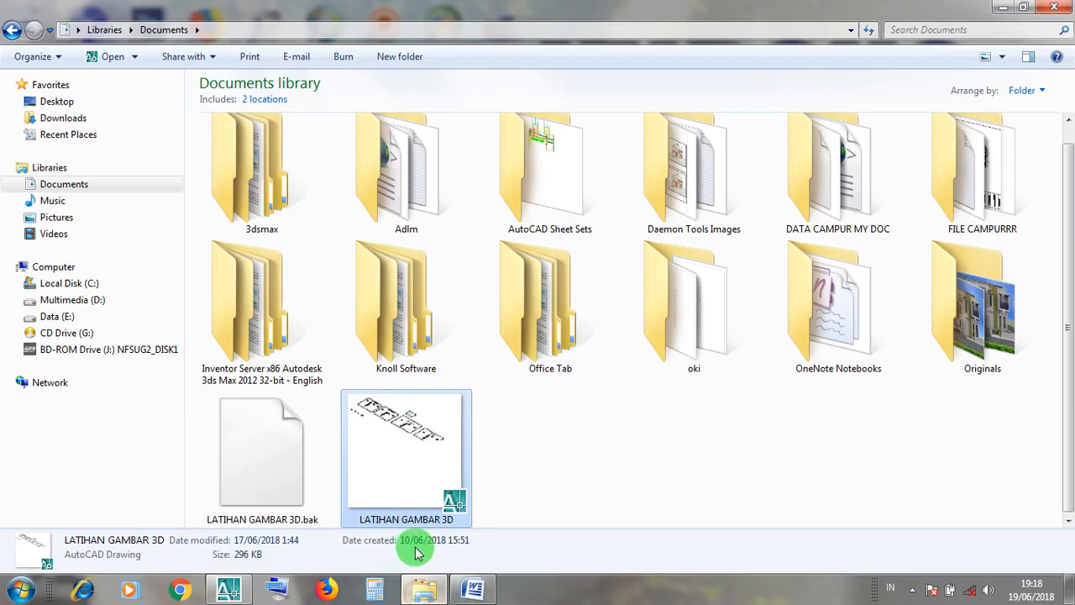
{"action": "left_click", "coordinate": [107, 190]}
{"action": "left_click", "coordinate": [391, 441]}
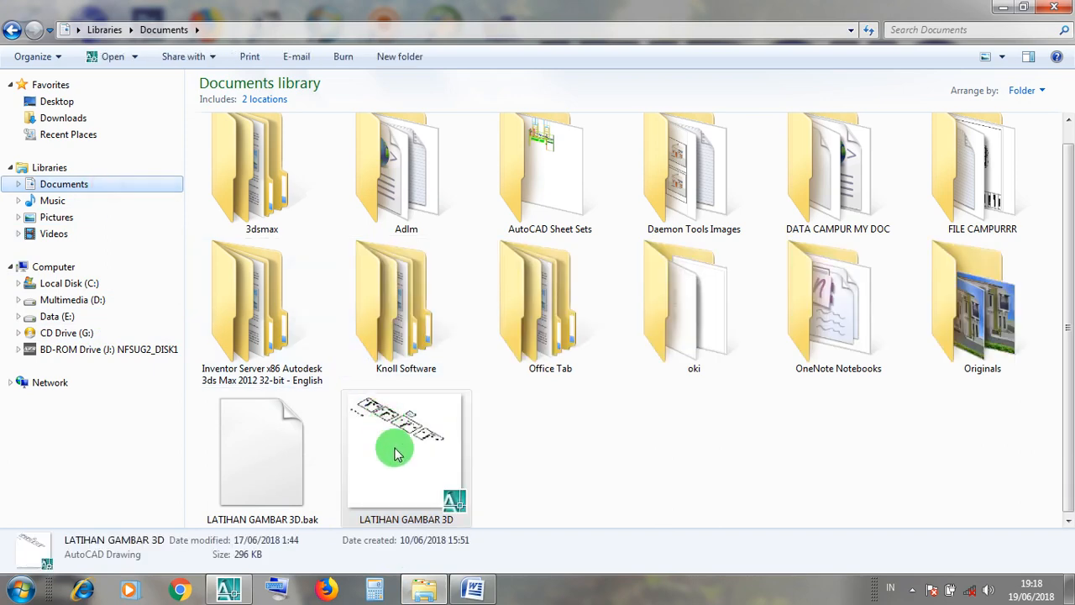
{"action": "double_click", "coordinate": [423, 491]}
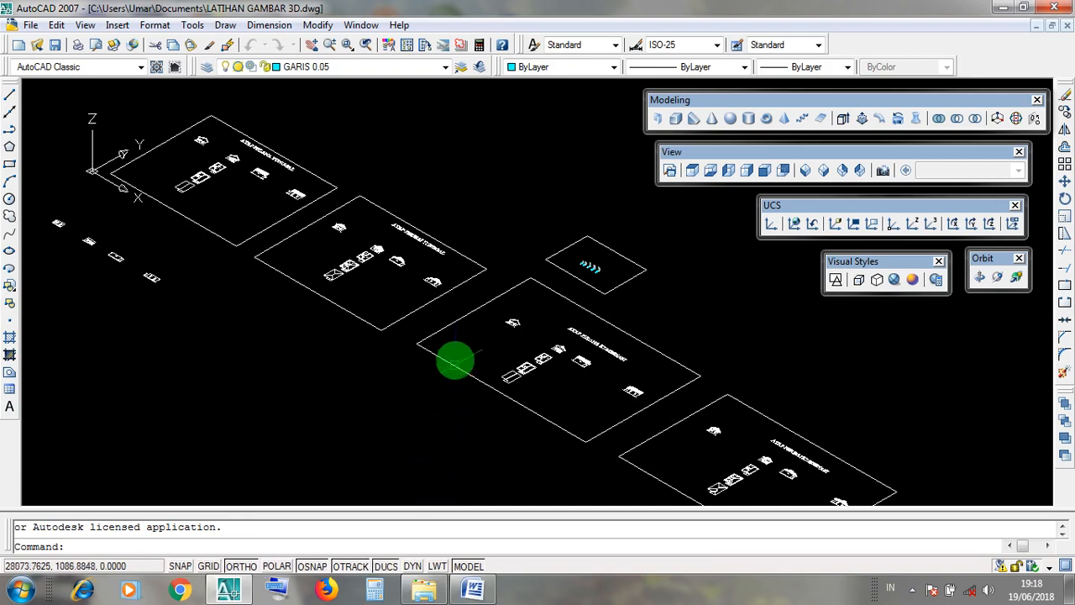
- Survey the framed sheets of house elevations and plans laid out across the drawing
{"action": "scroll", "coordinate": [560, 304], "scroll_direction": "down", "scroll_amount": 5}
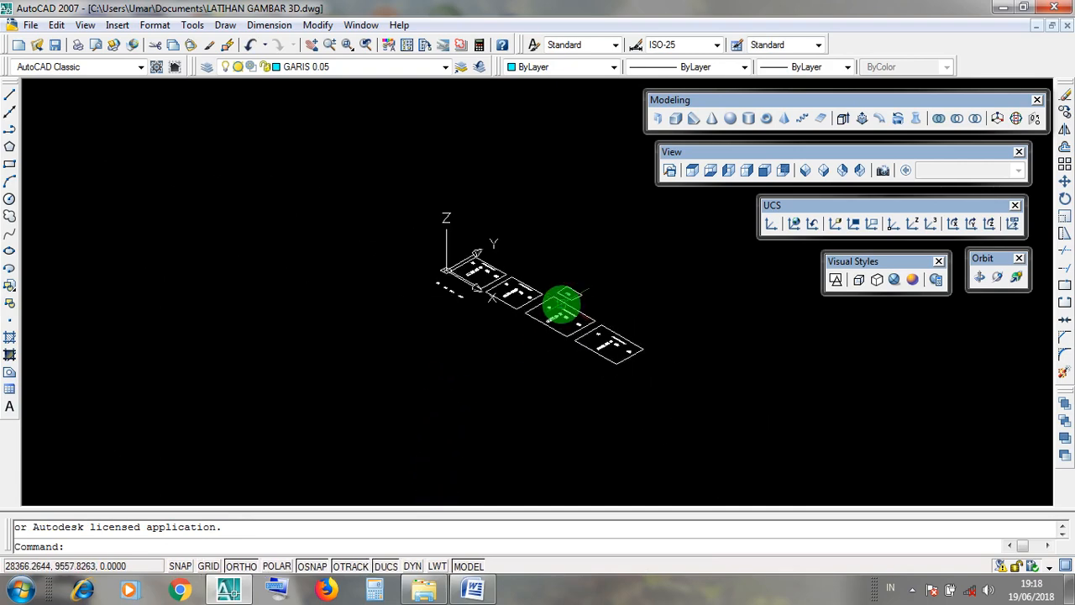
{"action": "scroll", "coordinate": [562, 304], "scroll_direction": "up", "scroll_amount": 5}
{"action": "scroll", "coordinate": [684, 316], "scroll_direction": "up", "scroll_amount": 1}
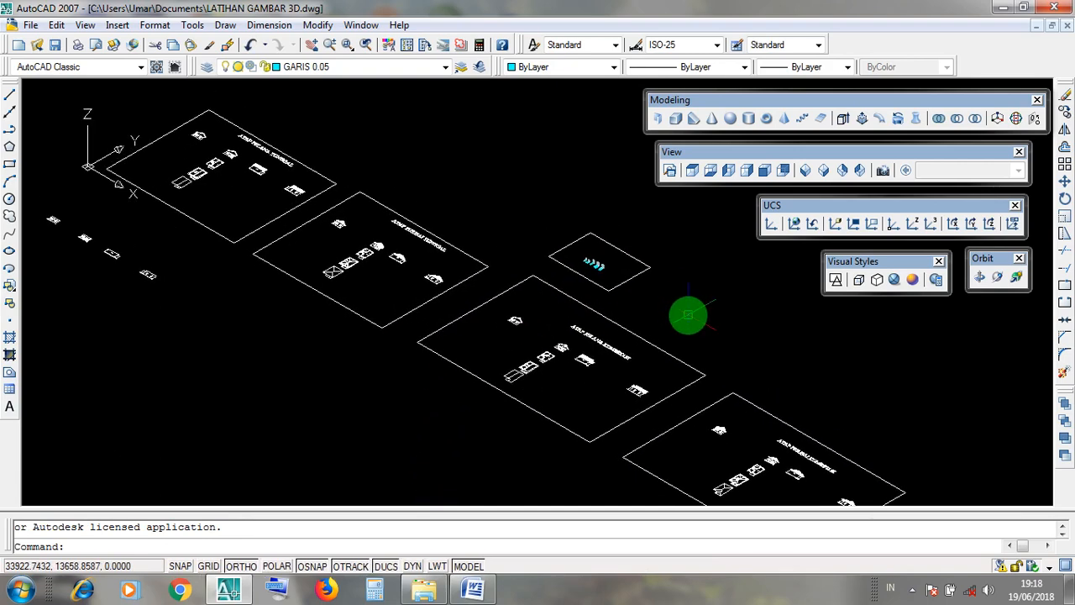
{"action": "scroll", "coordinate": [687, 315], "scroll_direction": "down", "scroll_amount": 2}
{"action": "scroll", "coordinate": [715, 312], "scroll_direction": "up", "scroll_amount": 1}
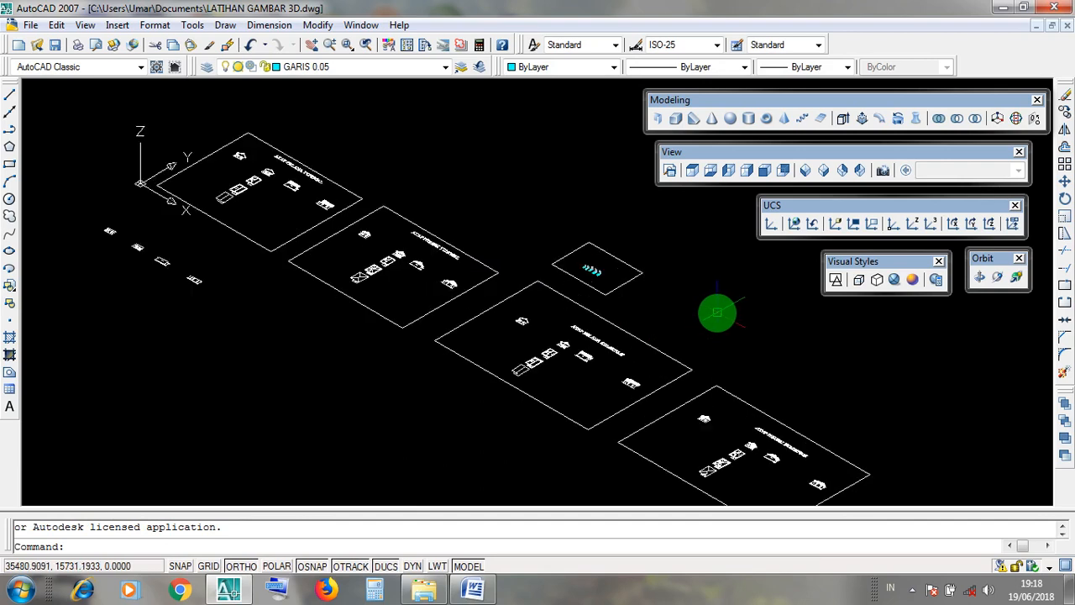
{"action": "scroll", "coordinate": [710, 307], "scroll_direction": "up", "scroll_amount": 1}
{"action": "left_click", "coordinate": [707, 299]}
{"action": "left_click", "coordinate": [697, 270]}
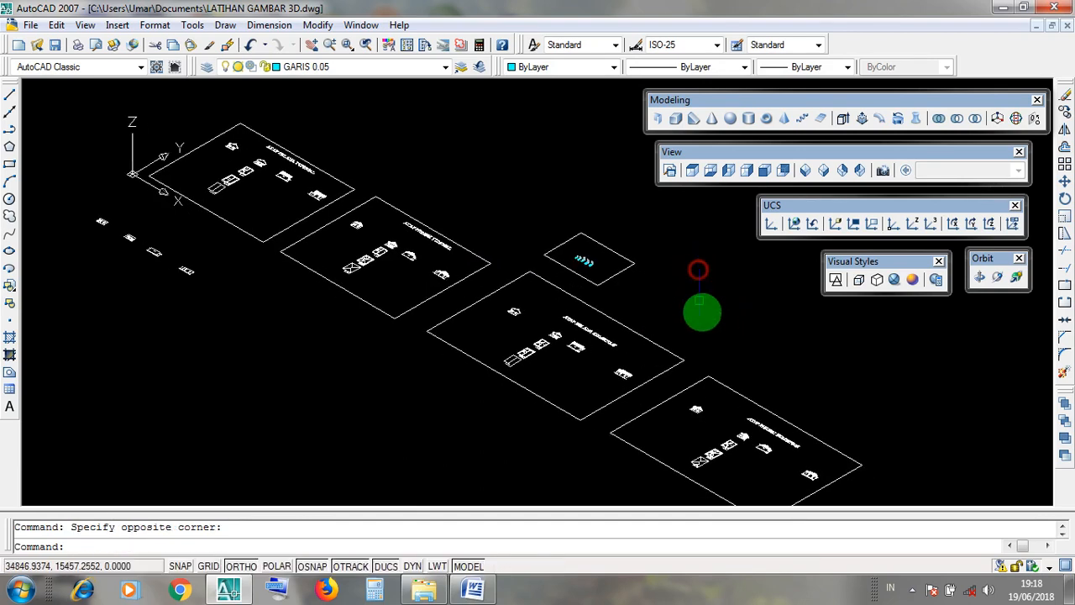
{"action": "left_click", "coordinate": [694, 277]}
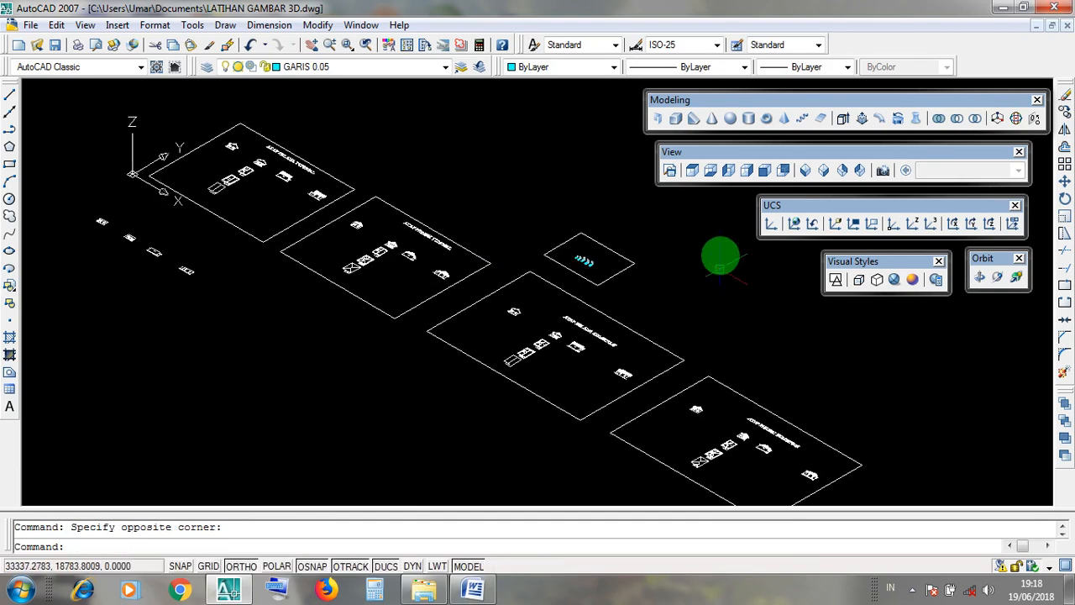
- Set the drawing to the Southeast Isometric view and point out the coordinate axes at the origin
{"action": "left_click", "coordinate": [683, 153]}
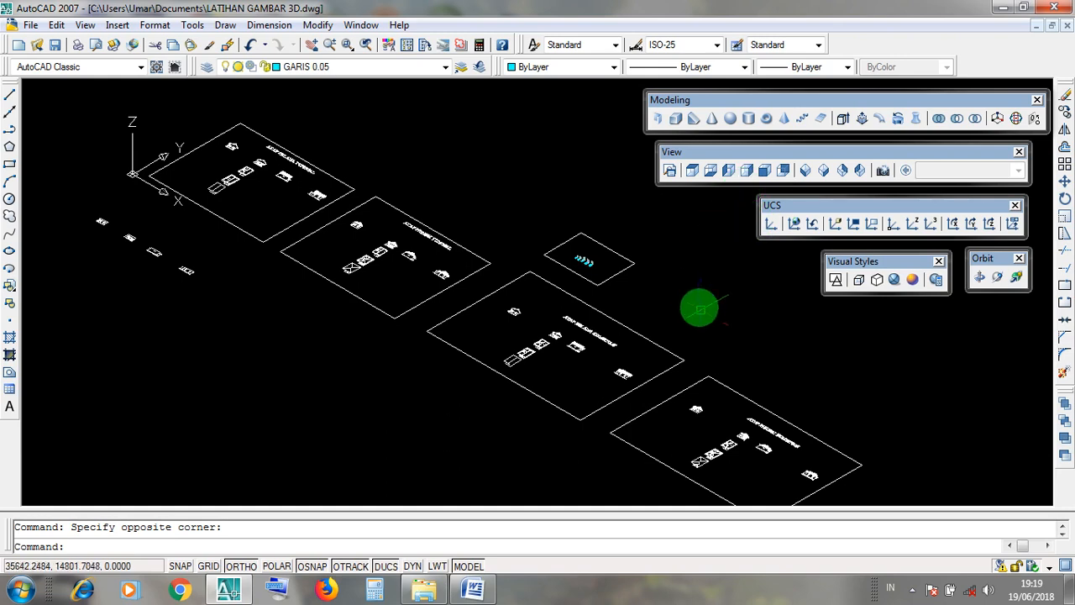
{"action": "left_click_drag", "start_coordinate": [670, 152], "coordinate": [671, 151]}
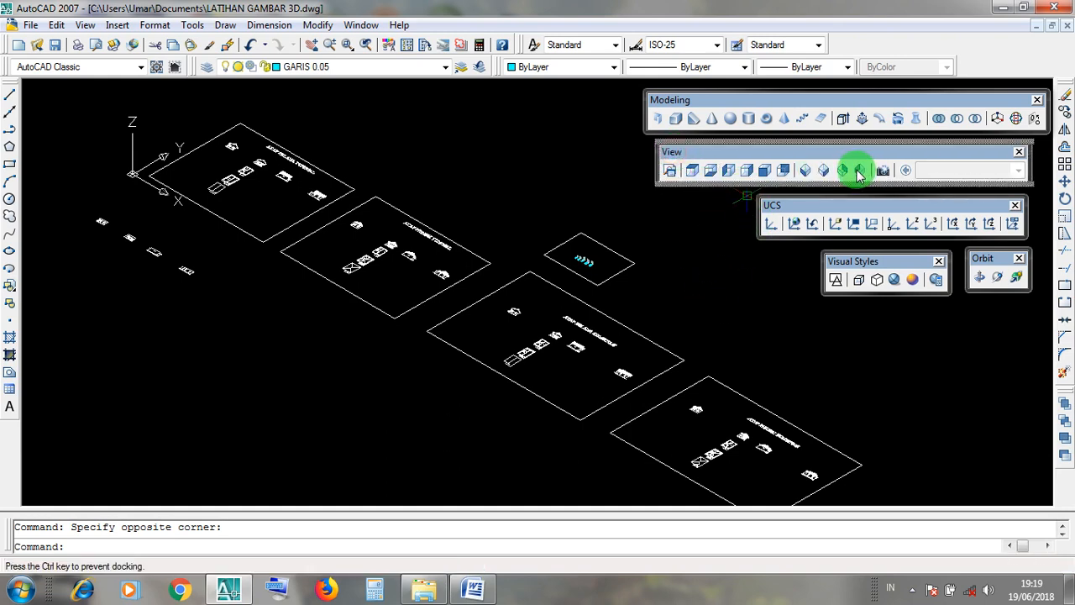
{"action": "left_click", "coordinate": [826, 172]}
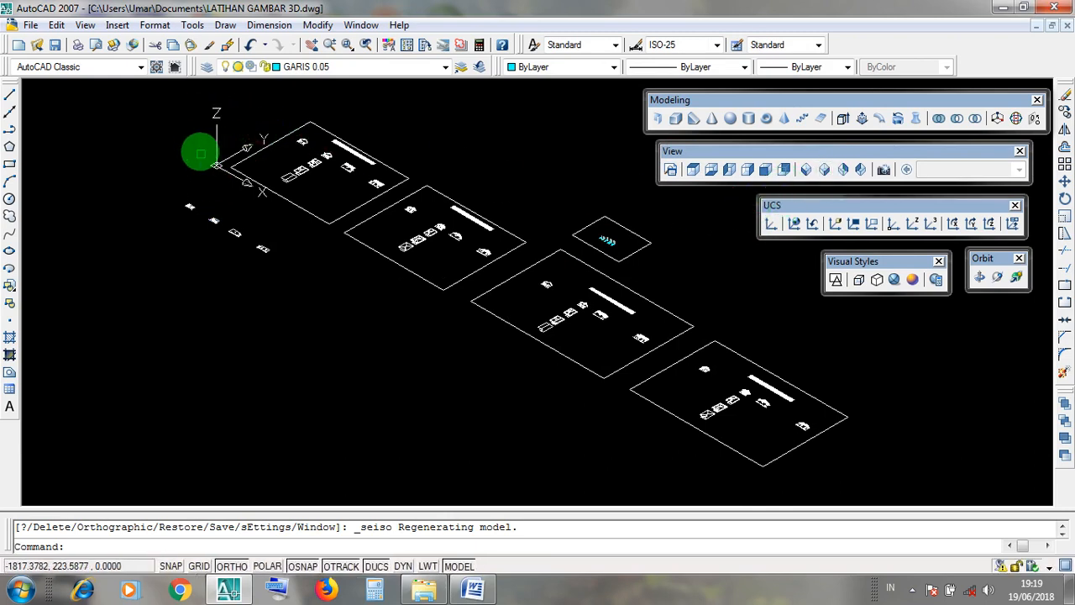
{"action": "left_click", "coordinate": [174, 105]}
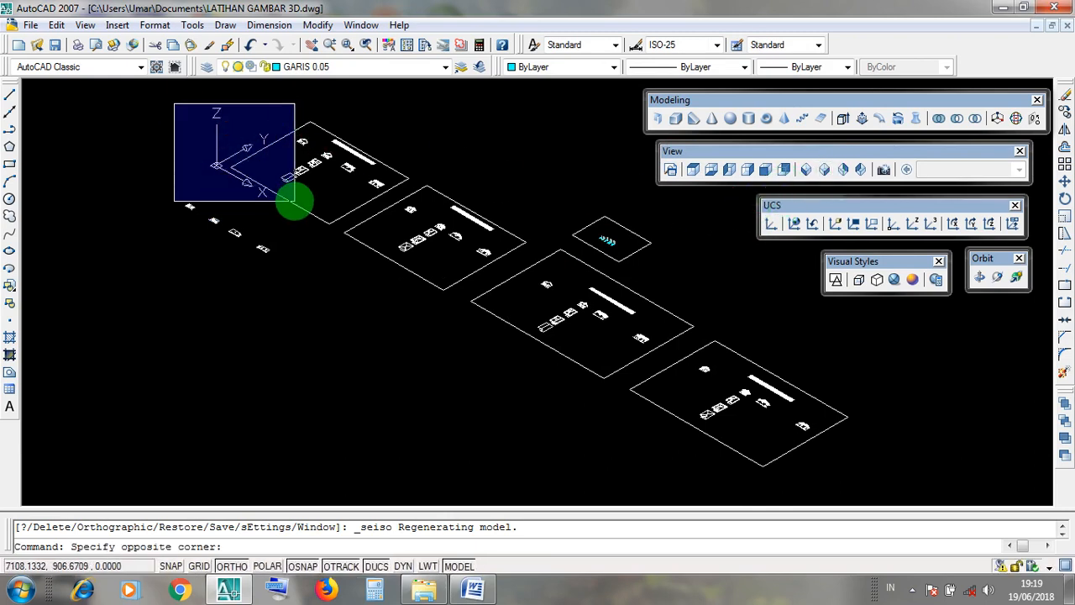
{"action": "left_click", "coordinate": [164, 168]}
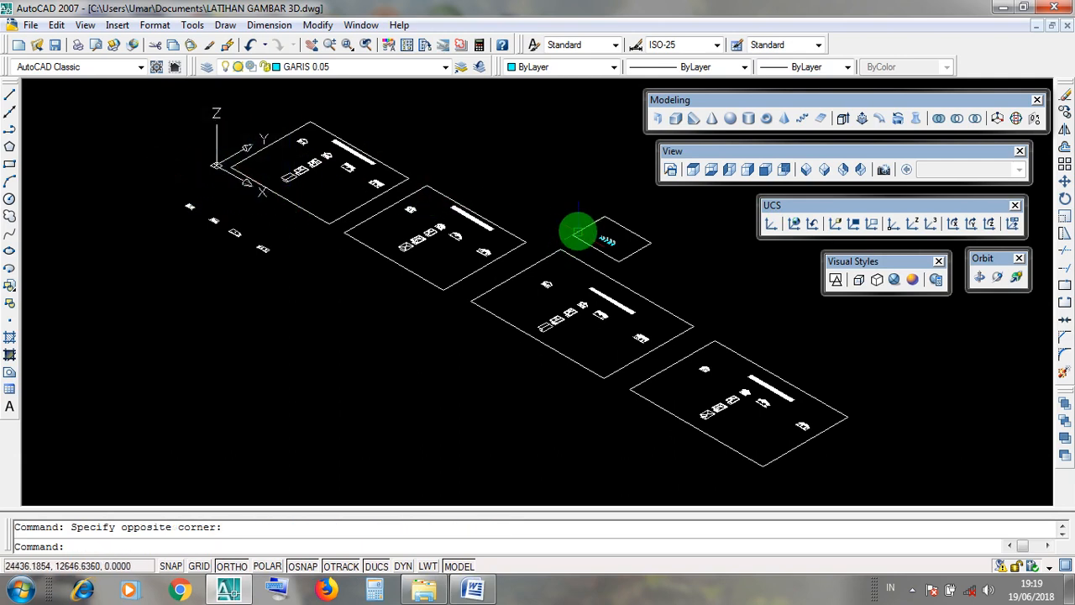
- Set the UCS to World and apply the 2D Wireframe visual style
{"action": "left_click", "coordinate": [795, 225]}
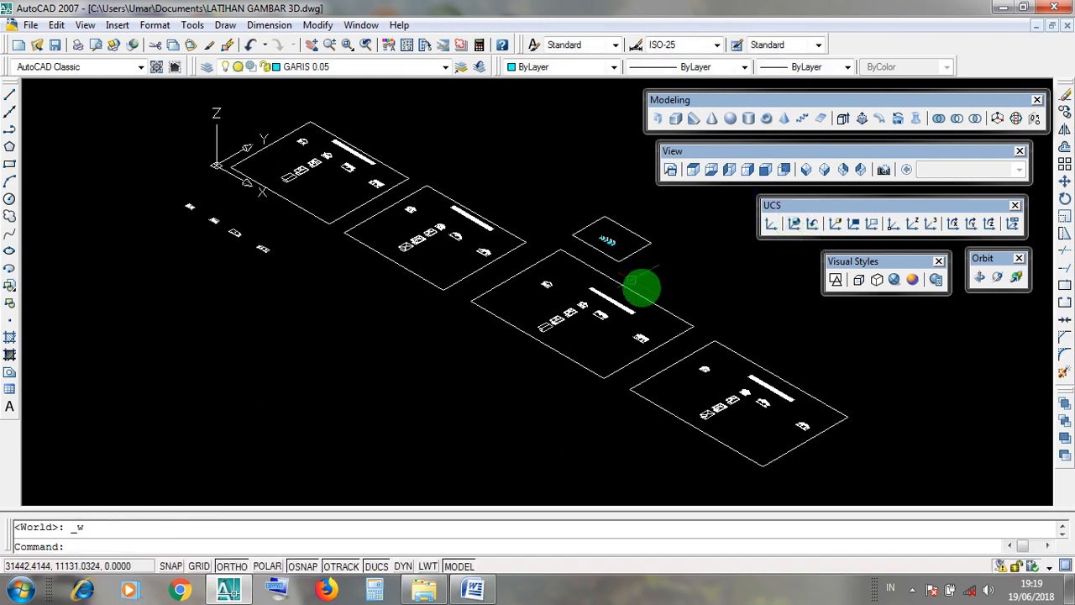
{"action": "left_click", "coordinate": [834, 280]}
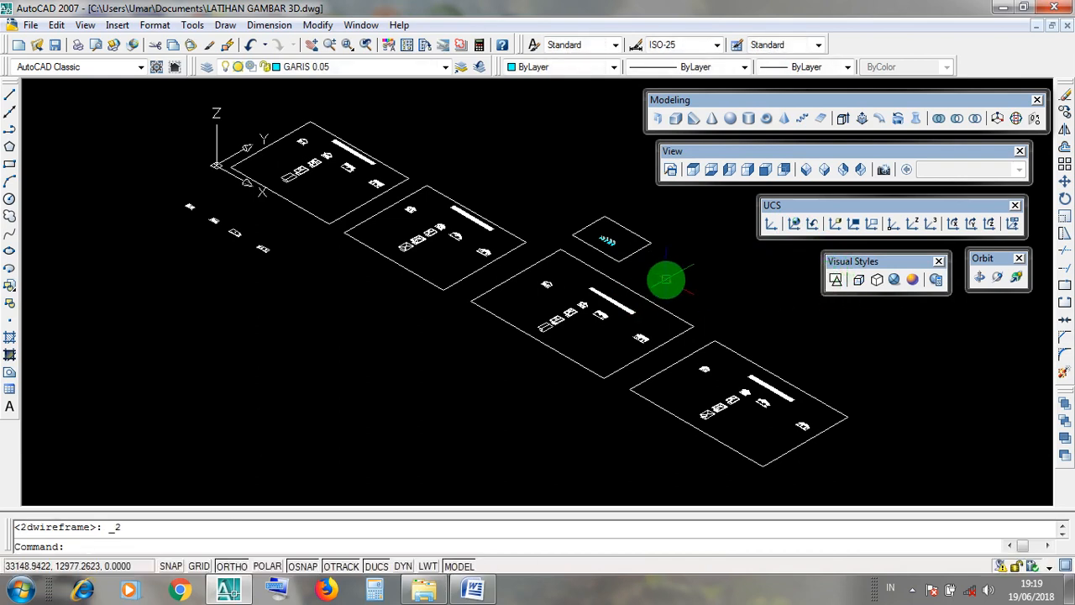
{"action": "middle_click_drag", "start_coordinate": [666, 280], "coordinate": [659, 305]}
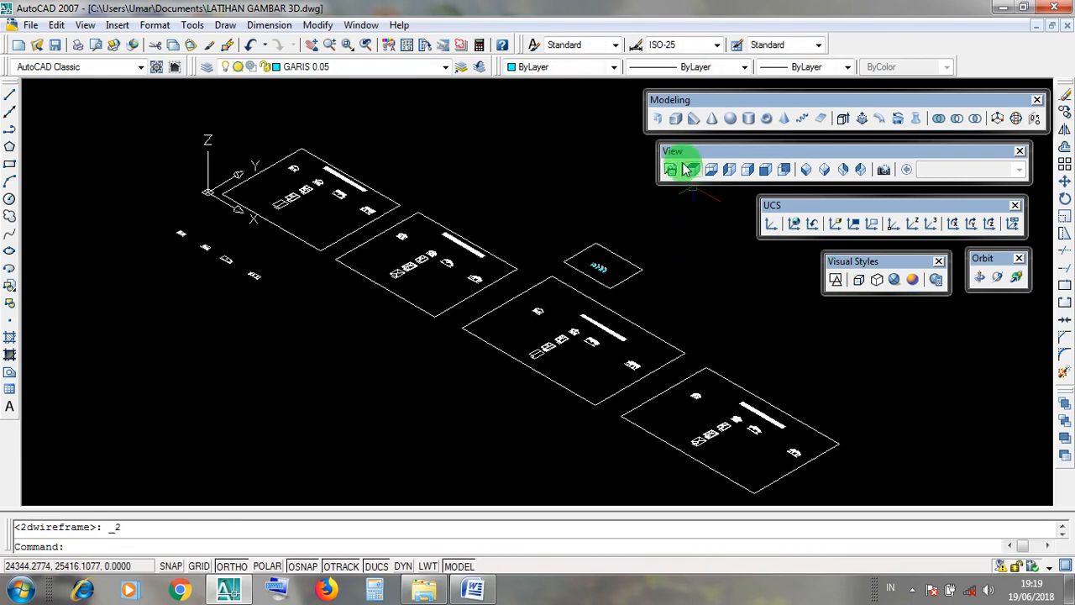
- Restore the Southeast Isometric view of the framed sheets
{"action": "left_click", "coordinate": [825, 171]}
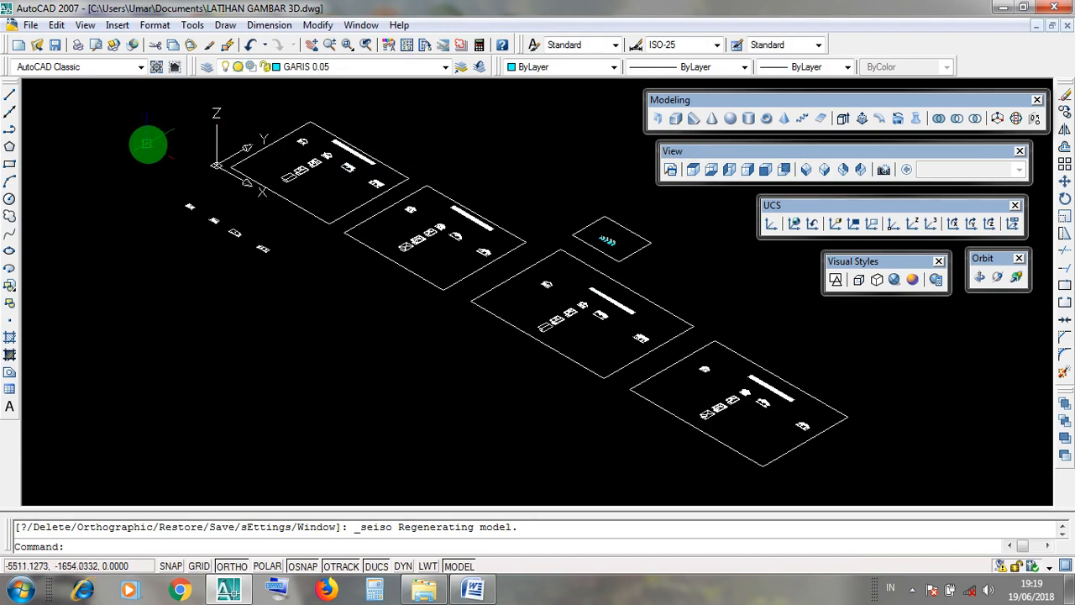
{"action": "left_click", "coordinate": [167, 120]}
{"action": "left_click", "coordinate": [176, 155]}
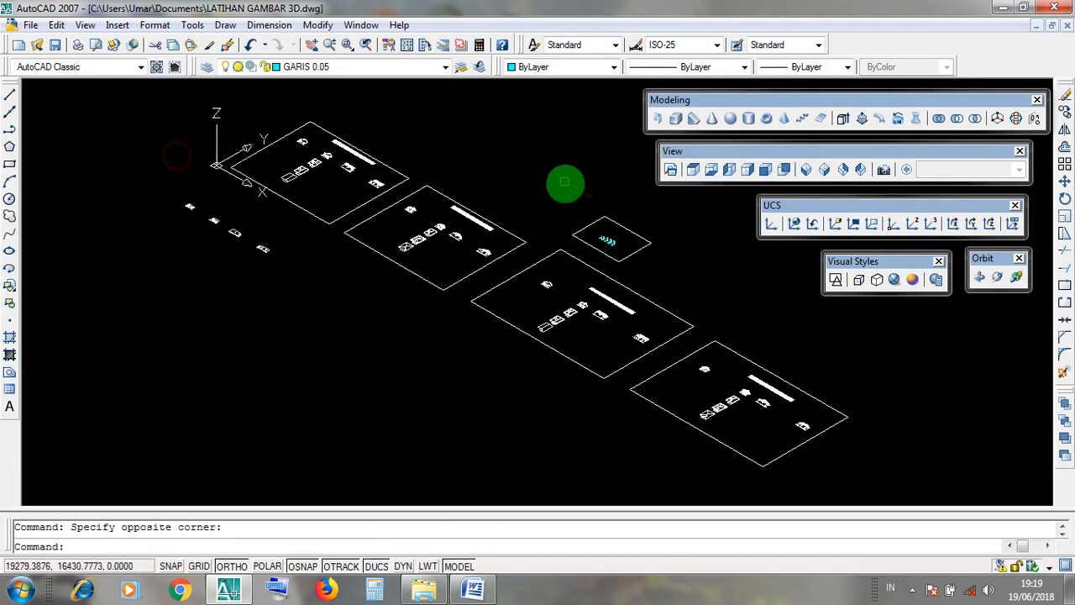
- Set the UCS to World again and reapply the 2D Wireframe visual style
{"action": "left_click", "coordinate": [795, 224]}
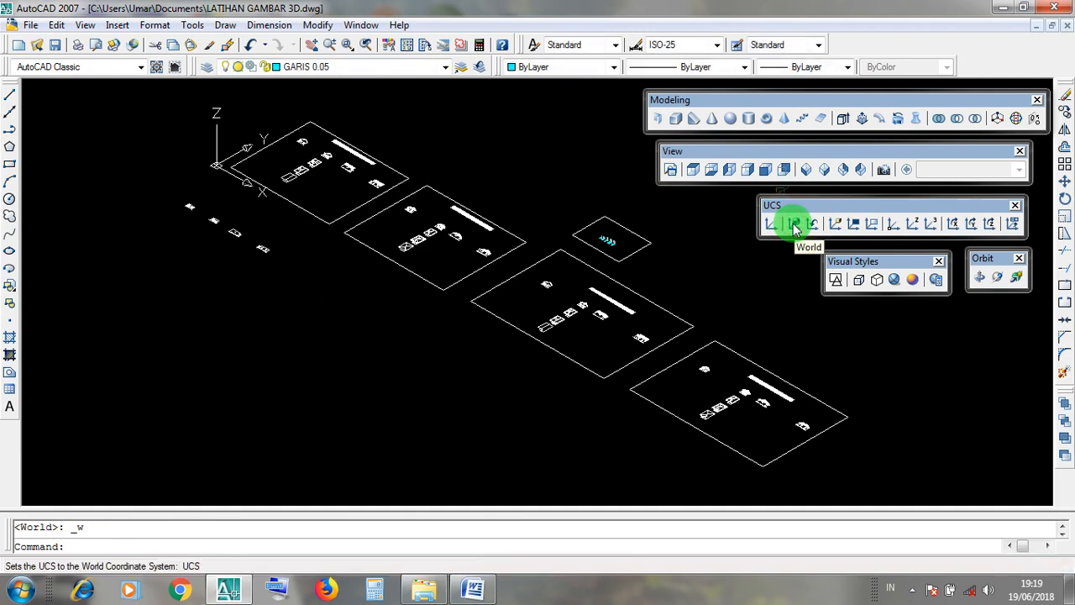
{"action": "left_click", "coordinate": [842, 265]}
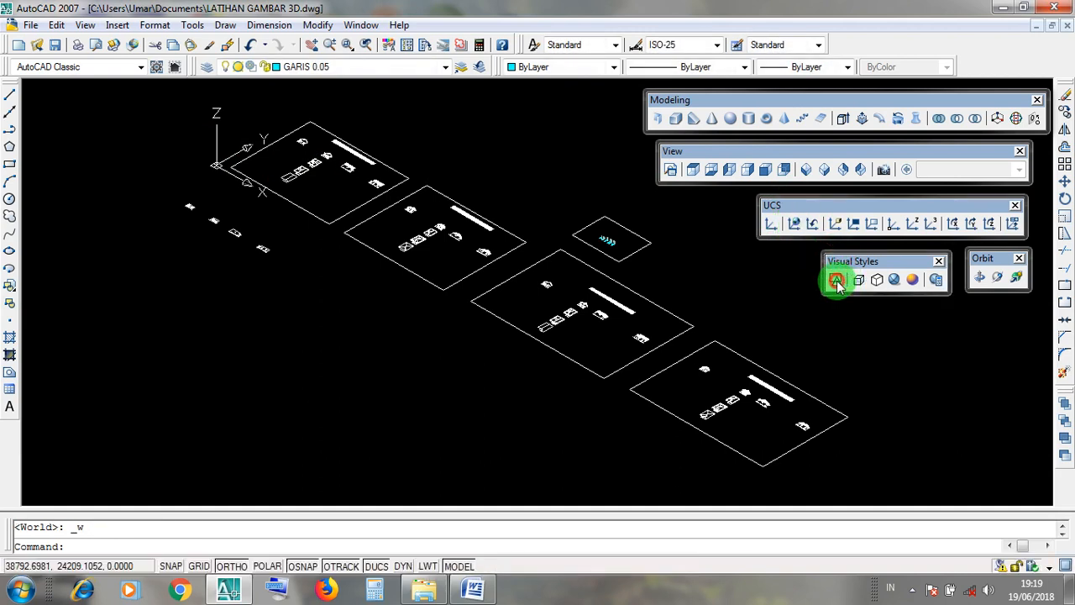
{"action": "left_click", "coordinate": [837, 281]}
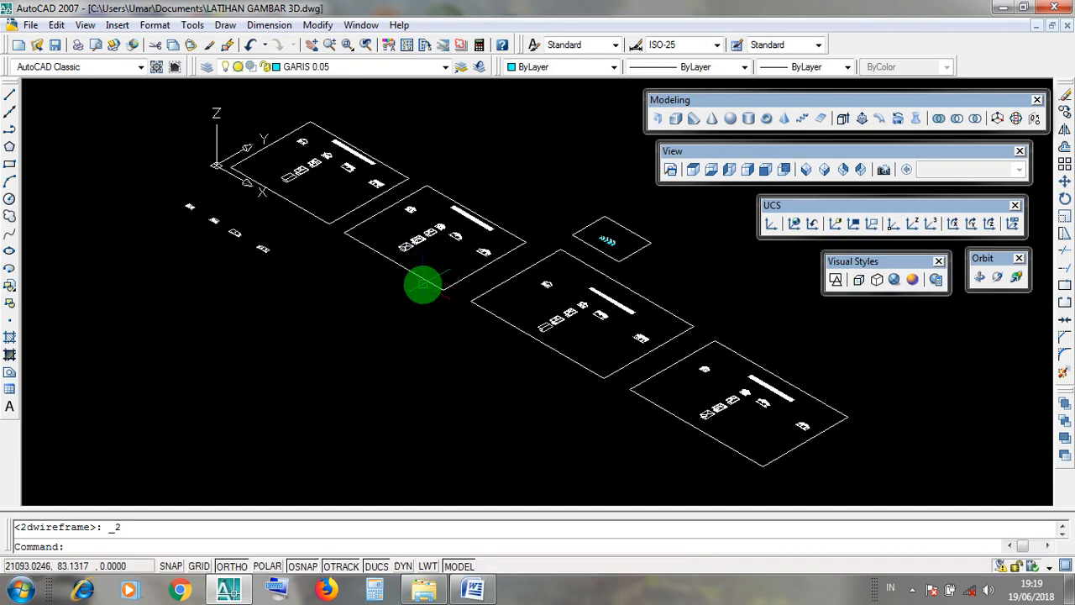
- Switch the drawing to the Top view so the framed sheets face the viewer
{"action": "left_click", "coordinate": [685, 159]}
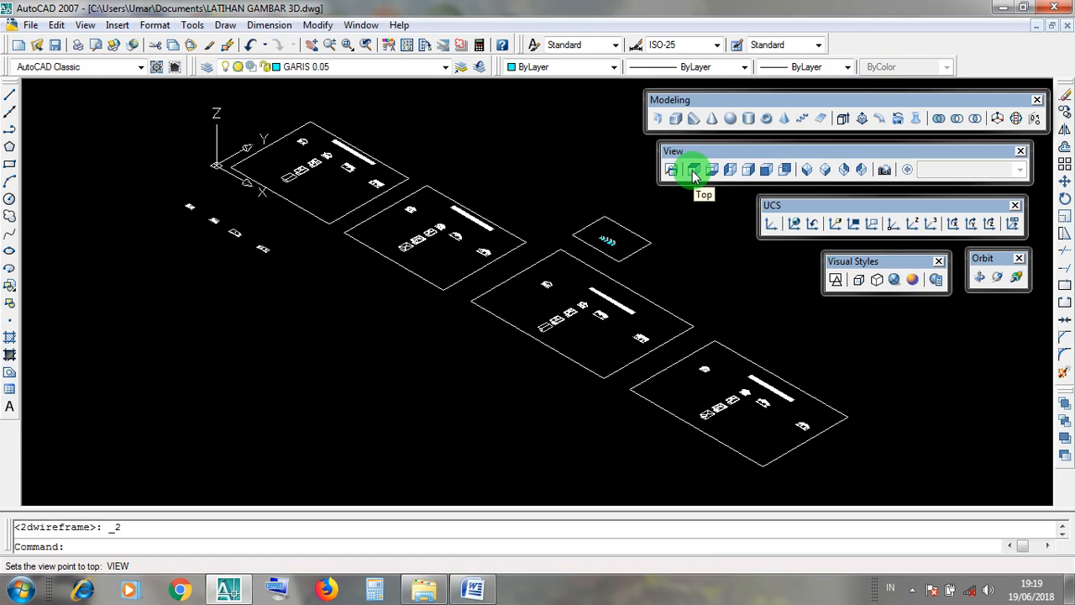
{"action": "left_click", "coordinate": [679, 153]}
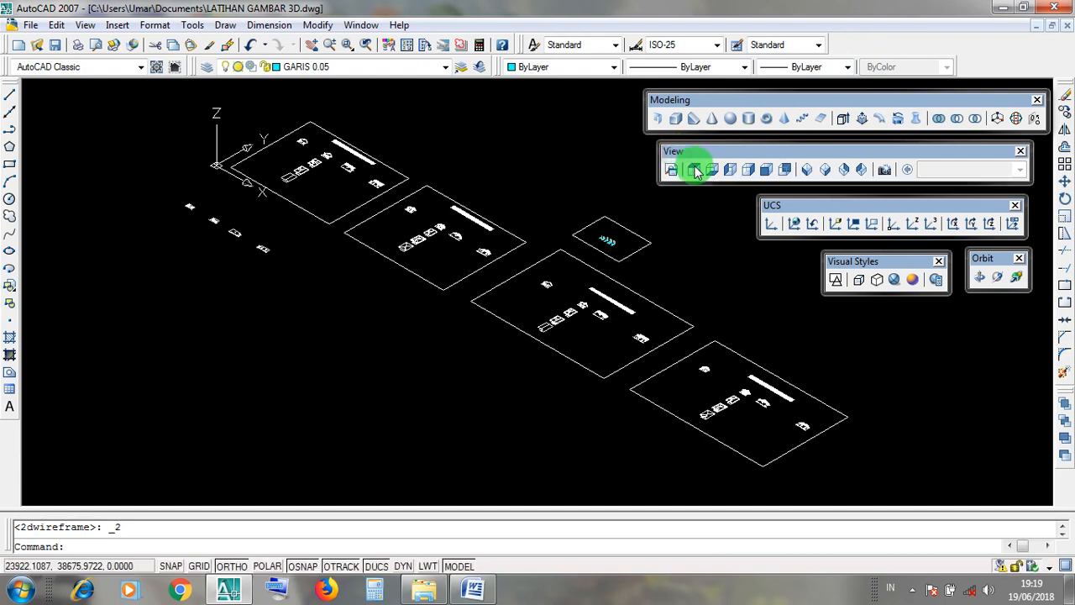
{"action": "left_click", "coordinate": [695, 170]}
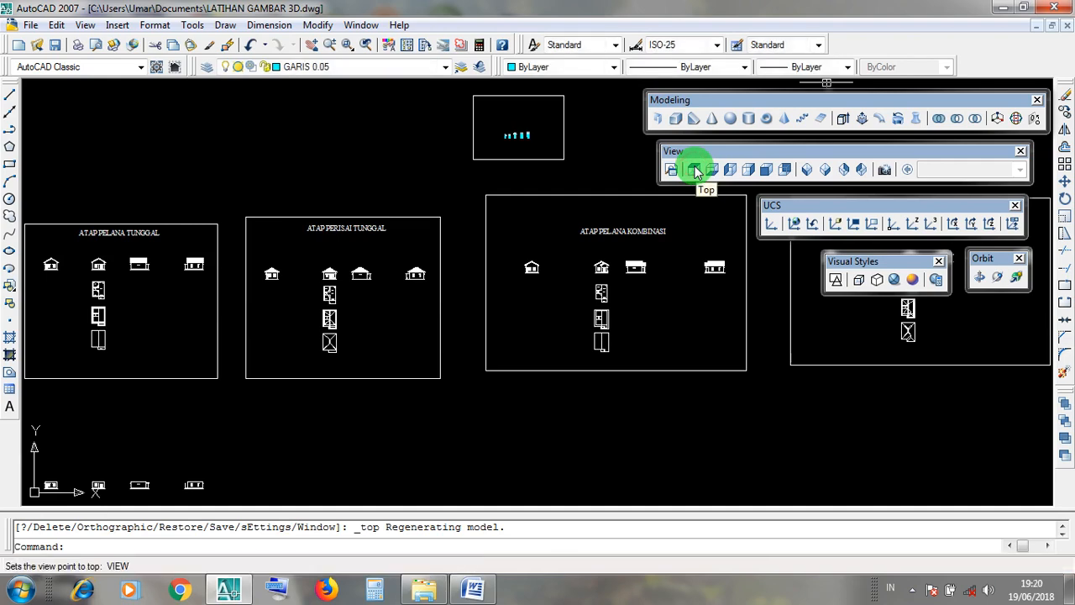
- Examine the four house elevations and the floor plan on the ATAP PELANA TUNGGAL sheet
{"action": "scroll", "coordinate": [494, 345], "scroll_direction": "down", "scroll_amount": 3}
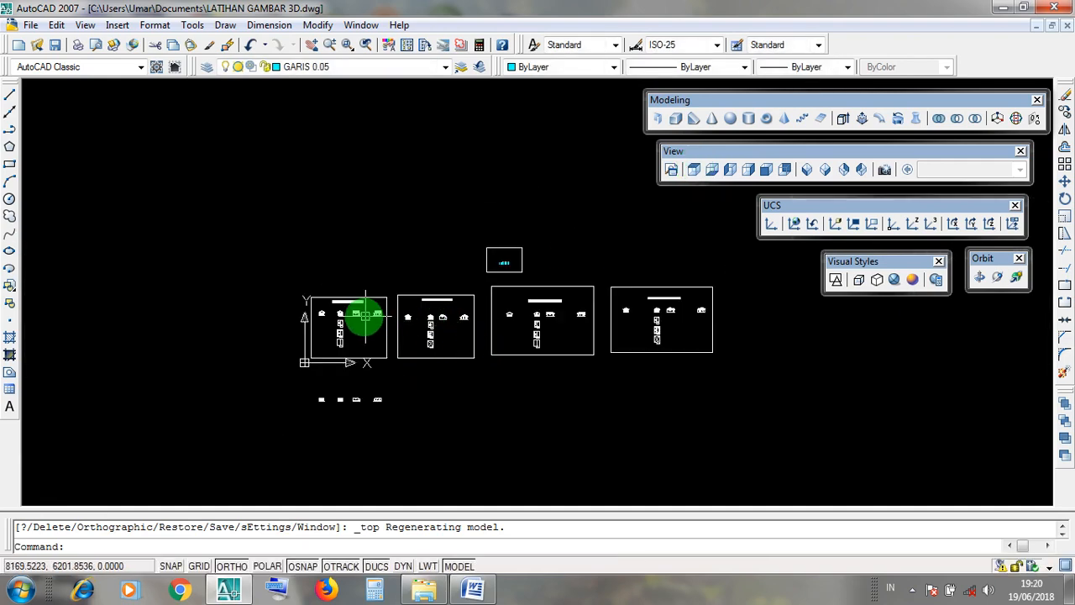
{"action": "scroll", "coordinate": [324, 315], "scroll_direction": "up", "scroll_amount": 3}
{"action": "scroll", "coordinate": [367, 257], "scroll_direction": "up", "scroll_amount": 3}
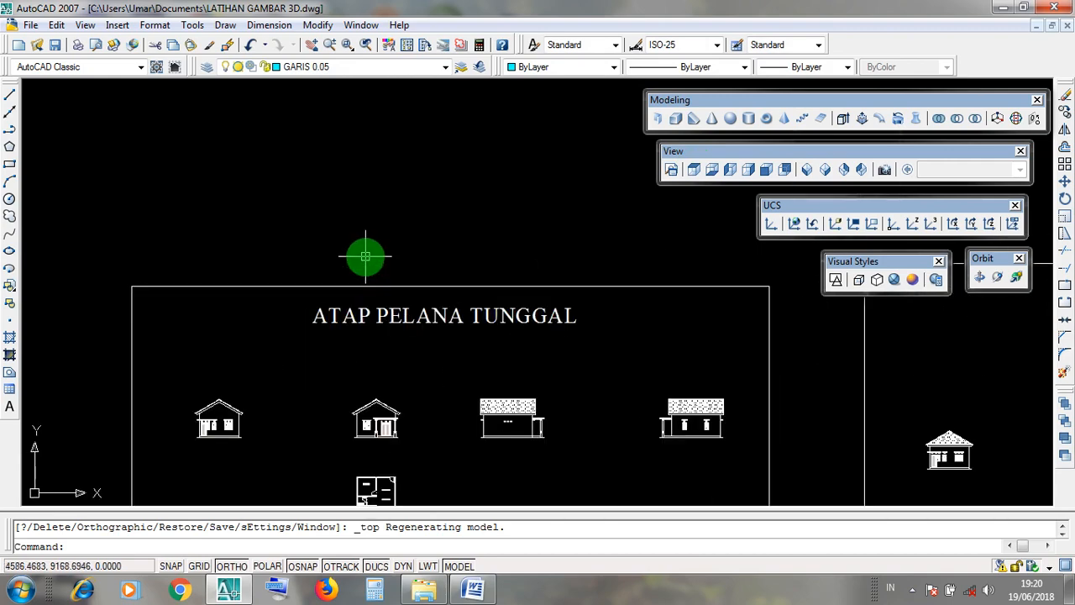
{"action": "middle_click_drag", "start_coordinate": [411, 319], "coordinate": [377, 348]}
{"action": "mouse_move", "coordinate": [396, 412]}
{"action": "middle_mouse_down"}
{"action": "mouse_move", "coordinate": [406, 327]}
{"action": "mouse_move", "coordinate": [384, 276]}
{"action": "mouse_move", "coordinate": [420, 247]}
{"action": "mouse_move", "coordinate": [418, 370]}
{"action": "middle_mouse_up"}
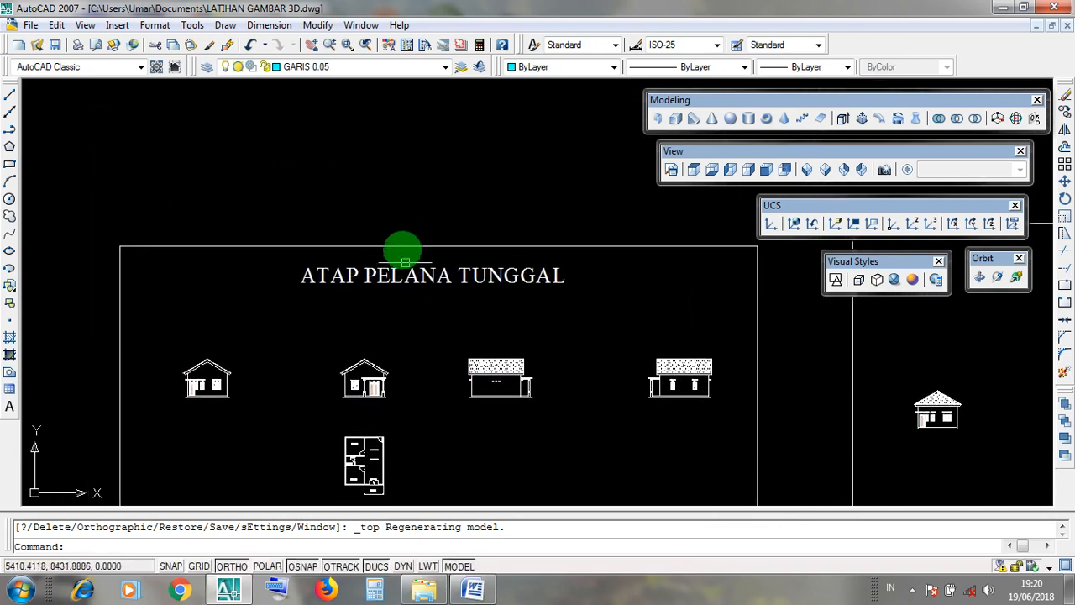
{"action": "left_click", "coordinate": [173, 343]}
{"action": "left_click", "coordinate": [374, 305]}
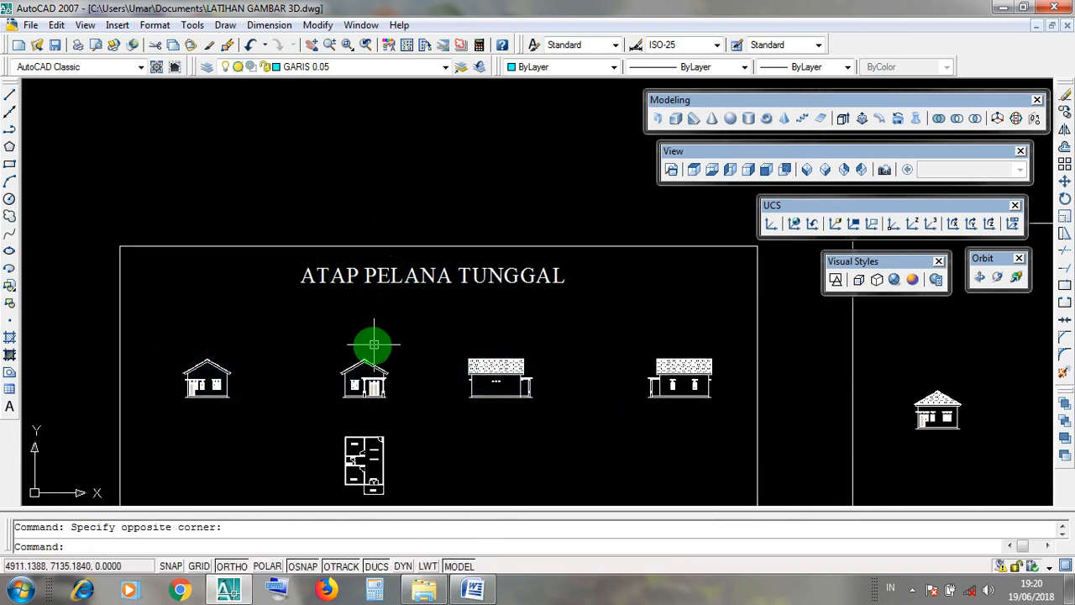
- Examine the titles and elevations on the ATAP PERISAI TUNGGAL, ATAP PELANA KOMBINASI and ATAP PERISAI KOMBINASI sheets
{"action": "mouse_move", "coordinate": [814, 383]}
{"action": "middle_mouse_down"}
{"action": "mouse_move", "coordinate": [317, 414]}
{"action": "mouse_move", "coordinate": [165, 412]}
{"action": "mouse_move", "coordinate": [153, 396]}
{"action": "middle_mouse_up"}
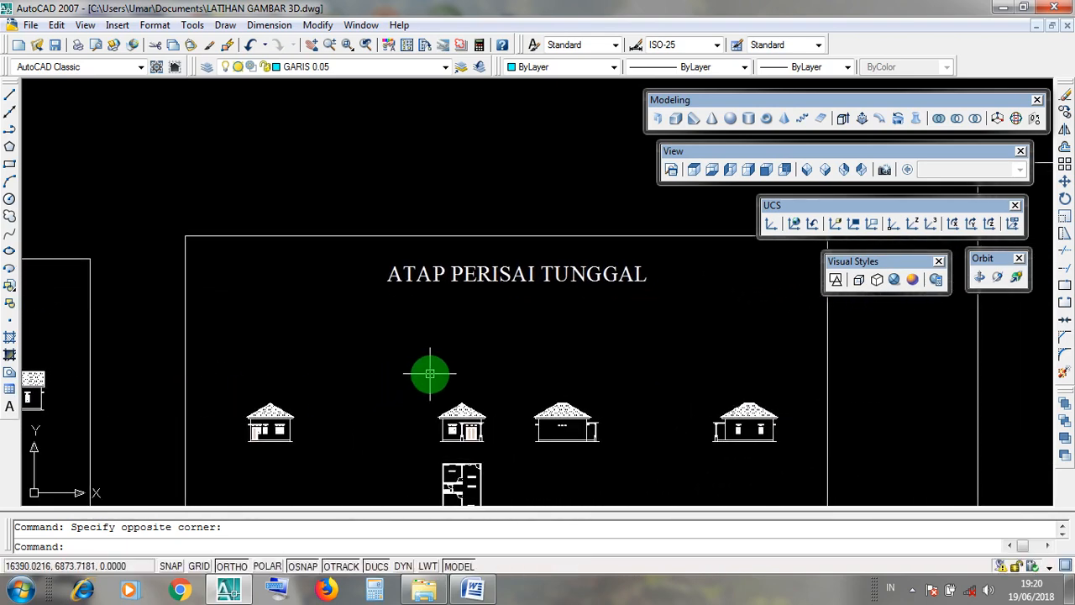
{"action": "middle_click_drag", "start_coordinate": [430, 374], "coordinate": [394, 364]}
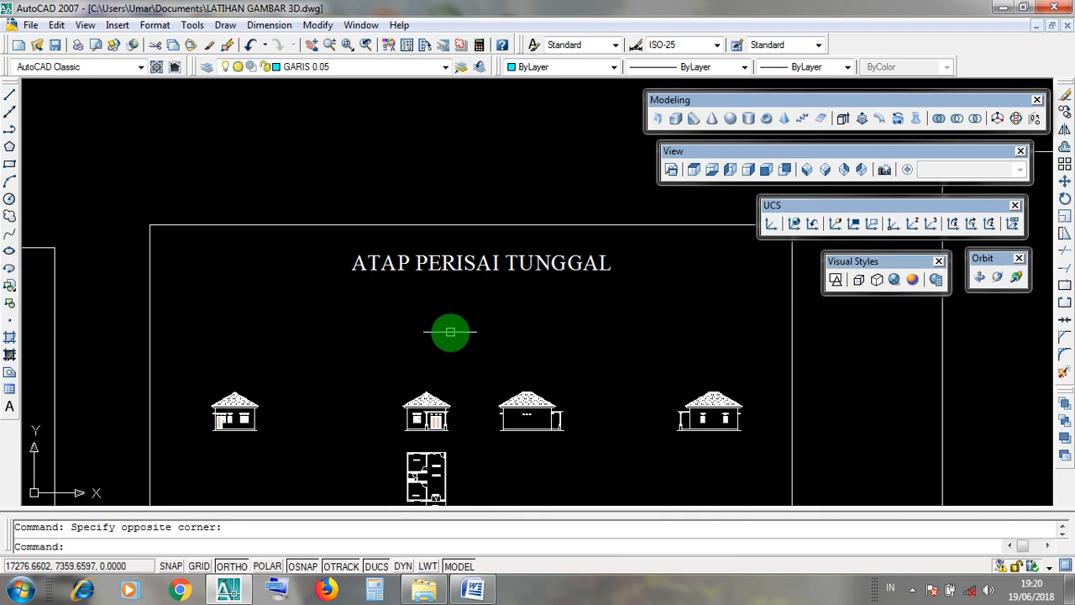
{"action": "scroll", "coordinate": [450, 332], "scroll_direction": "down", "scroll_amount": 5}
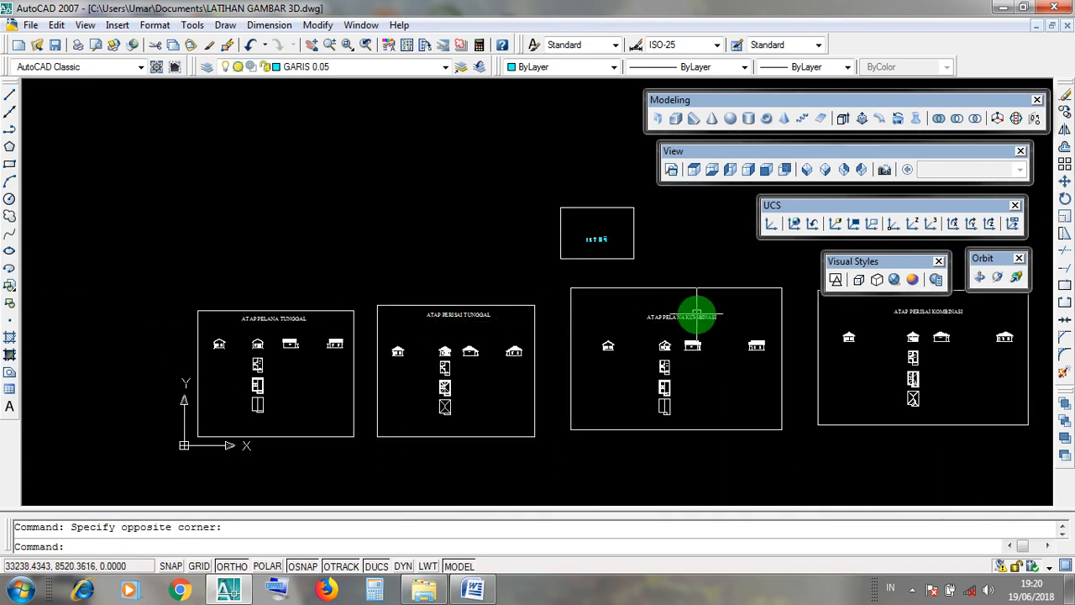
{"action": "scroll", "coordinate": [709, 291], "scroll_direction": "up", "scroll_amount": 4}
{"action": "scroll", "coordinate": [709, 290], "scroll_direction": "up", "scroll_amount": 2}
{"action": "middle_click_drag", "start_coordinate": [753, 359], "coordinate": [676, 357]}
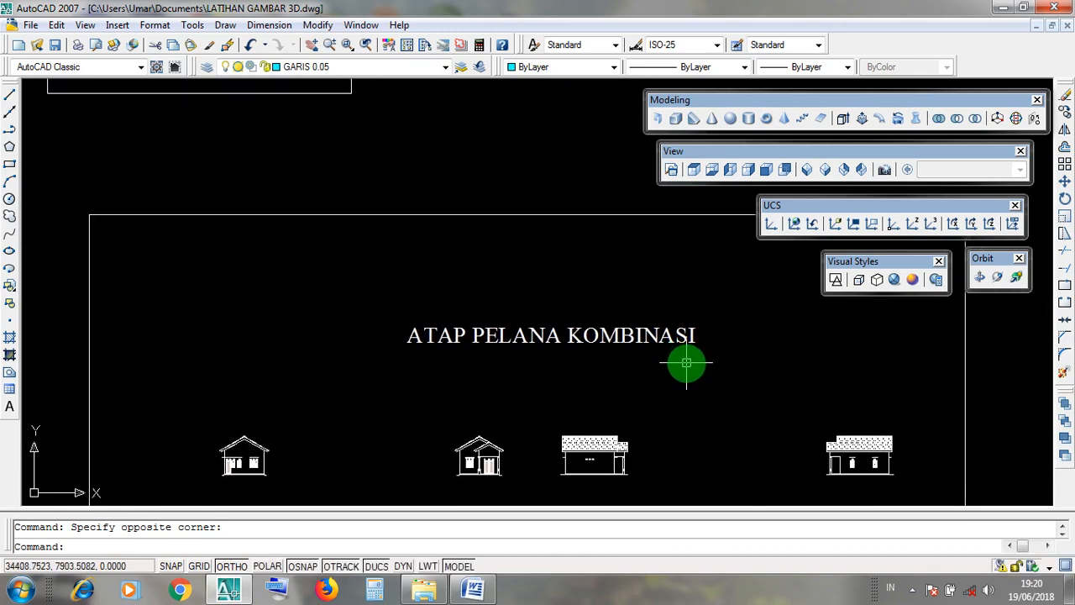
{"action": "scroll", "coordinate": [686, 363], "scroll_direction": "down", "scroll_amount": 4}
{"action": "middle_click_drag", "start_coordinate": [694, 362], "coordinate": [547, 439]}
{"action": "scroll", "coordinate": [644, 434], "scroll_direction": "up", "scroll_amount": 4}
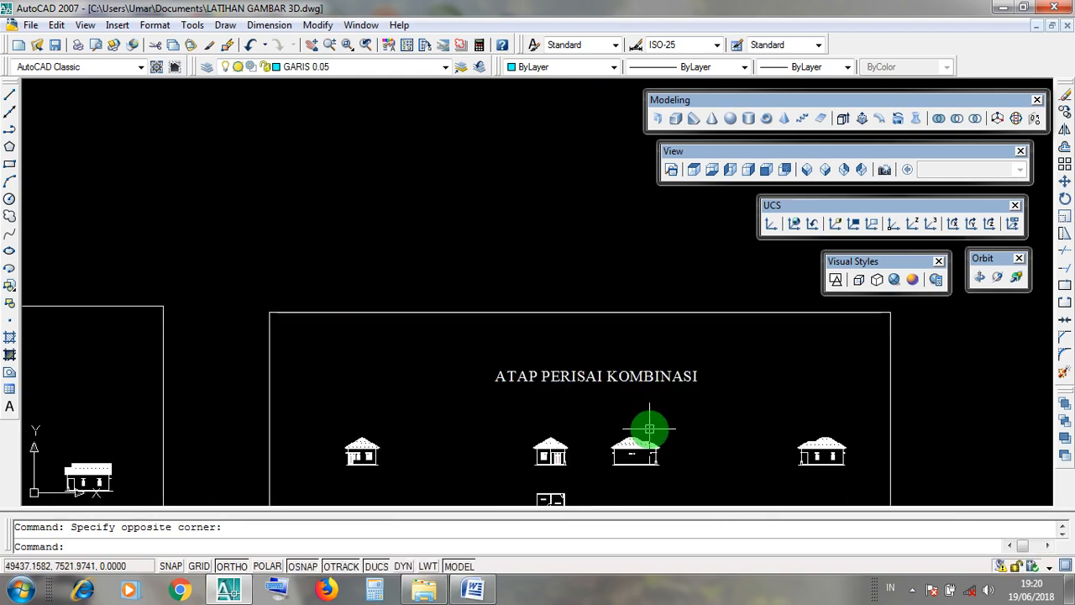
- Survey the four roof-type sheets together with the small detail frame above them
{"action": "scroll", "coordinate": [649, 395], "scroll_direction": "down", "scroll_amount": 3}
{"action": "scroll", "coordinate": [427, 374], "scroll_direction": "down", "scroll_amount": 2}
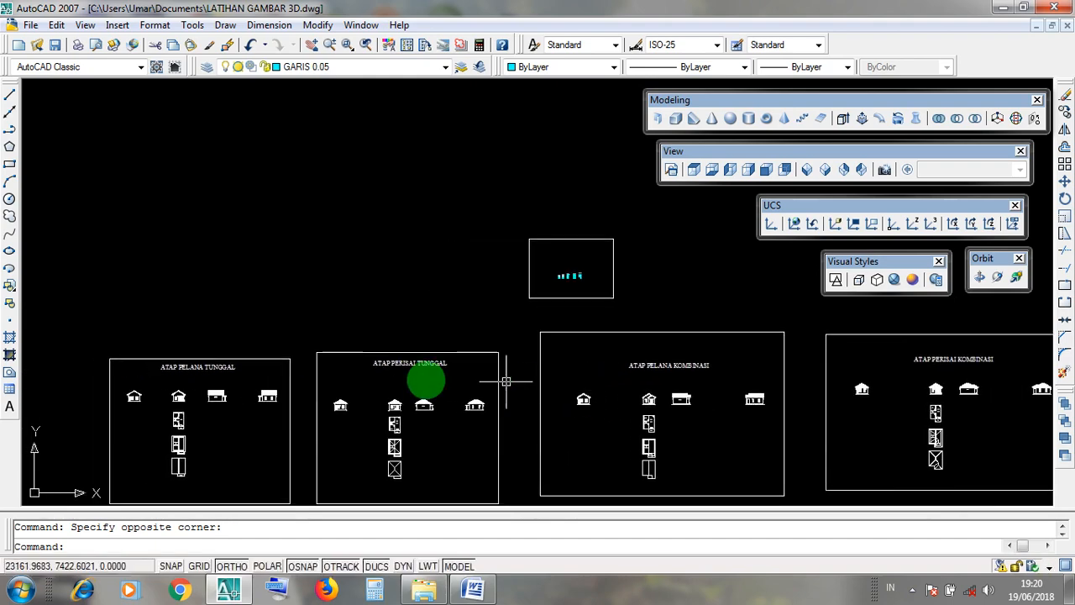
{"action": "left_click", "coordinate": [208, 325]}
{"action": "left_click", "coordinate": [192, 299]}
{"action": "left_click", "coordinate": [430, 342]}
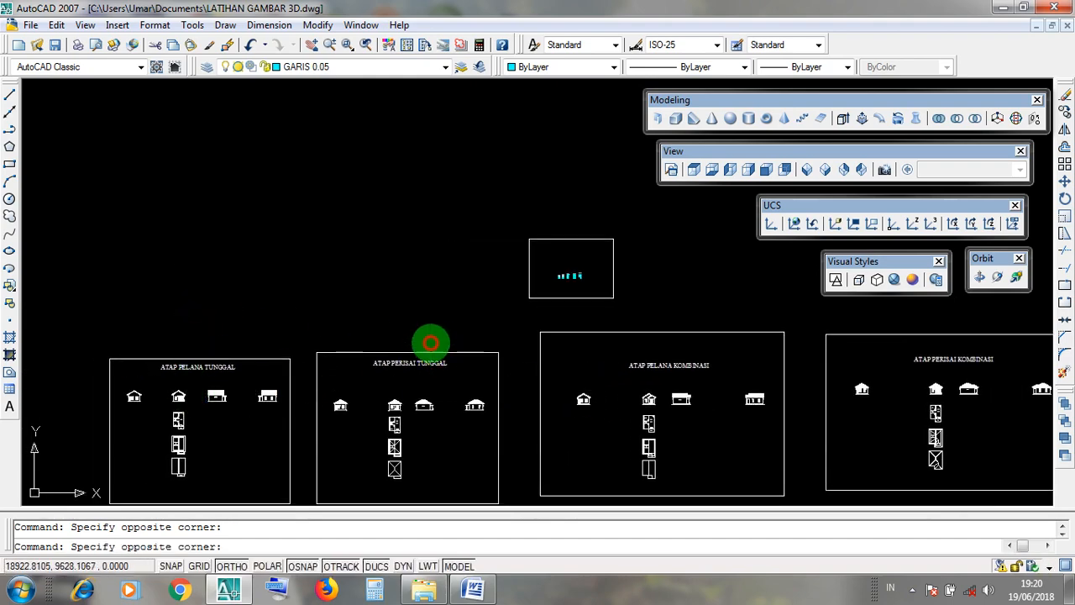
{"action": "left_click", "coordinate": [420, 299]}
{"action": "middle_click_drag", "start_coordinate": [525, 319], "coordinate": [423, 377]}
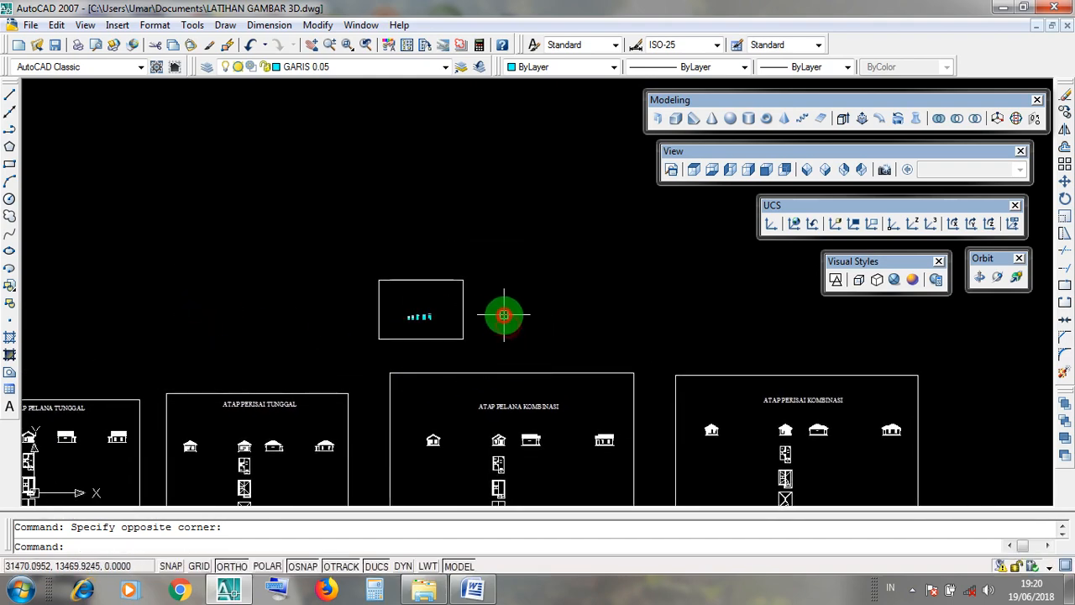
{"action": "left_click", "coordinate": [724, 336]}
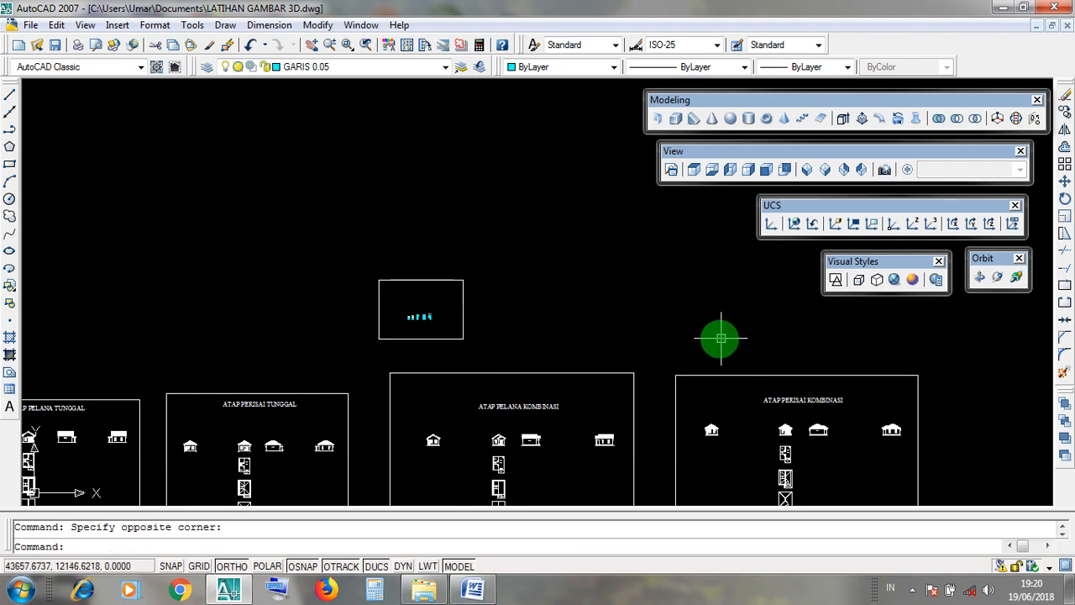
{"action": "middle_click_drag", "start_coordinate": [588, 388], "coordinate": [660, 420]}
{"action": "mouse_move", "coordinate": [595, 442]}
{"action": "middle_mouse_down"}
{"action": "mouse_move", "coordinate": [599, 334]}
{"action": "mouse_move", "coordinate": [608, 414]}
{"action": "middle_mouse_up"}
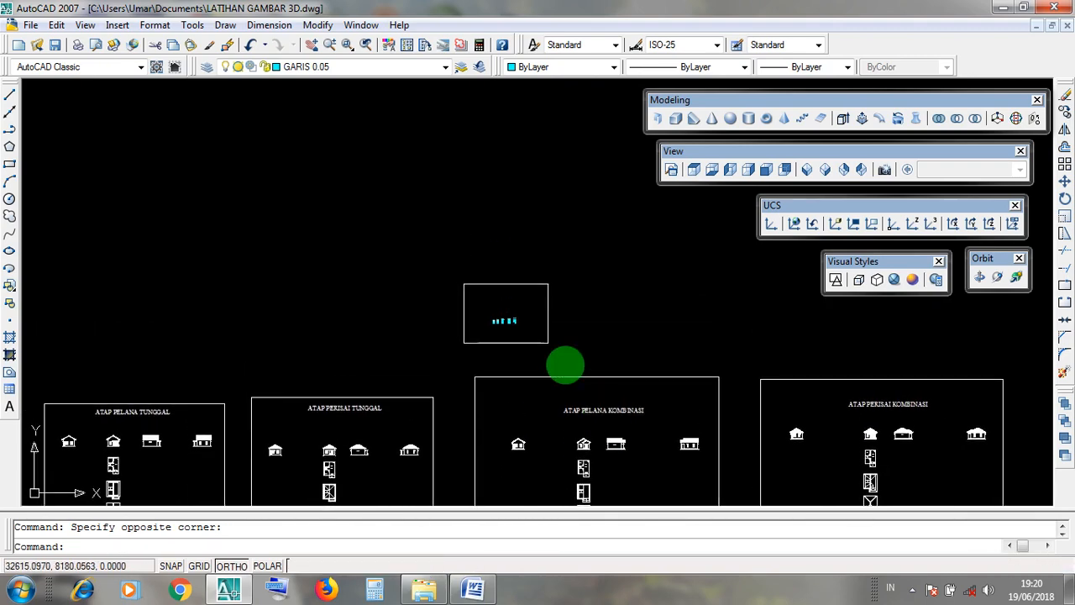
- Examine the window and door details in the small frame, from JENDELA TUNGGAL to PINTU JENDELA
{"action": "scroll", "coordinate": [503, 324], "scroll_direction": "up", "scroll_amount": 12}
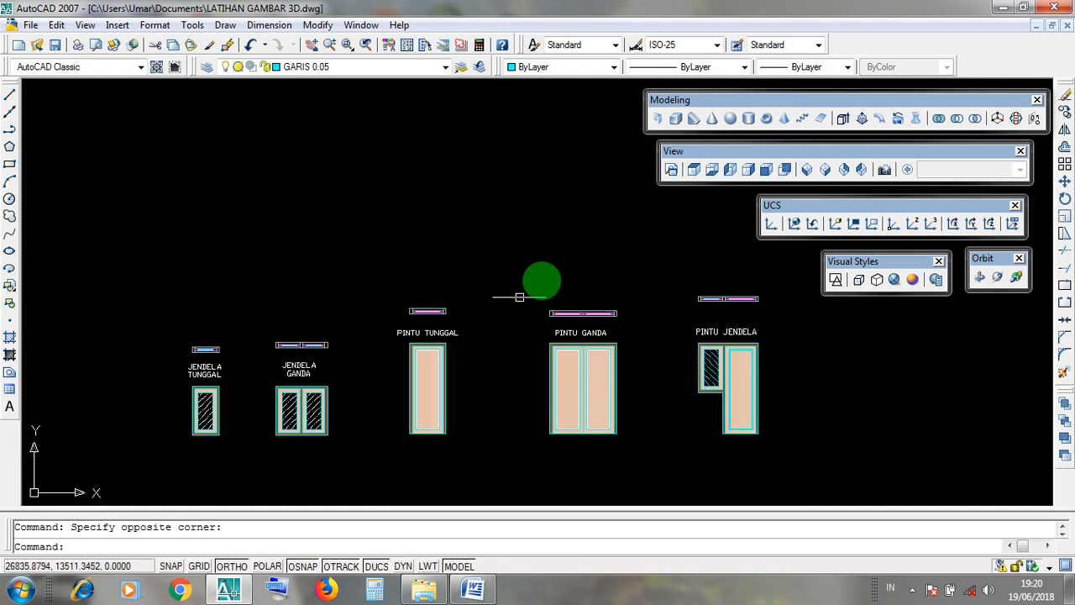
{"action": "left_click", "coordinate": [648, 264]}
{"action": "left_click", "coordinate": [231, 273]}
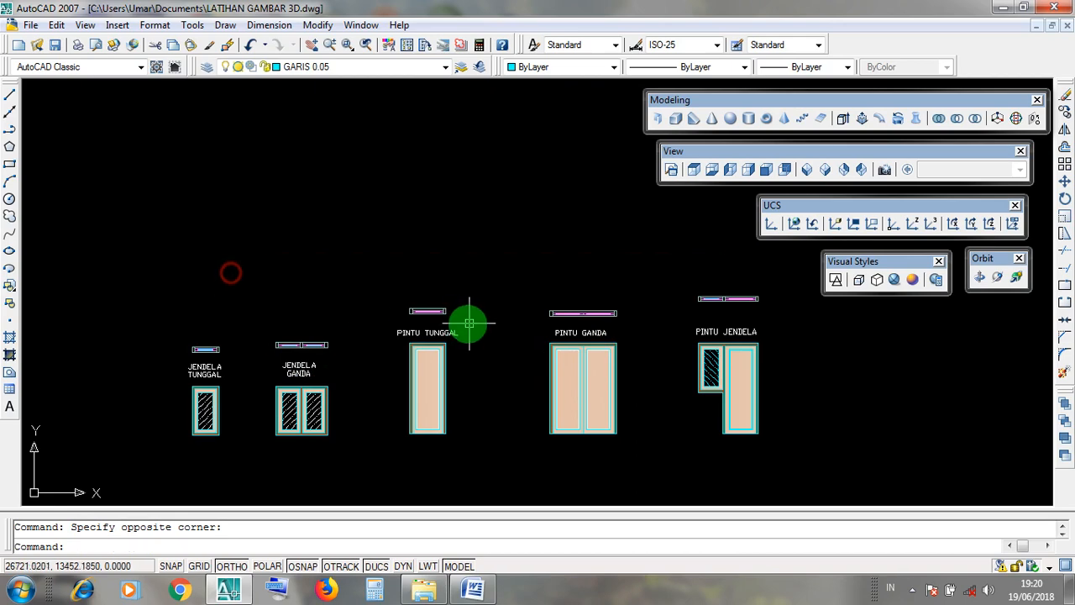
{"action": "scroll", "coordinate": [202, 327], "scroll_direction": "up", "scroll_amount": 2}
{"action": "scroll", "coordinate": [604, 299], "scroll_direction": "down", "scroll_amount": 3}
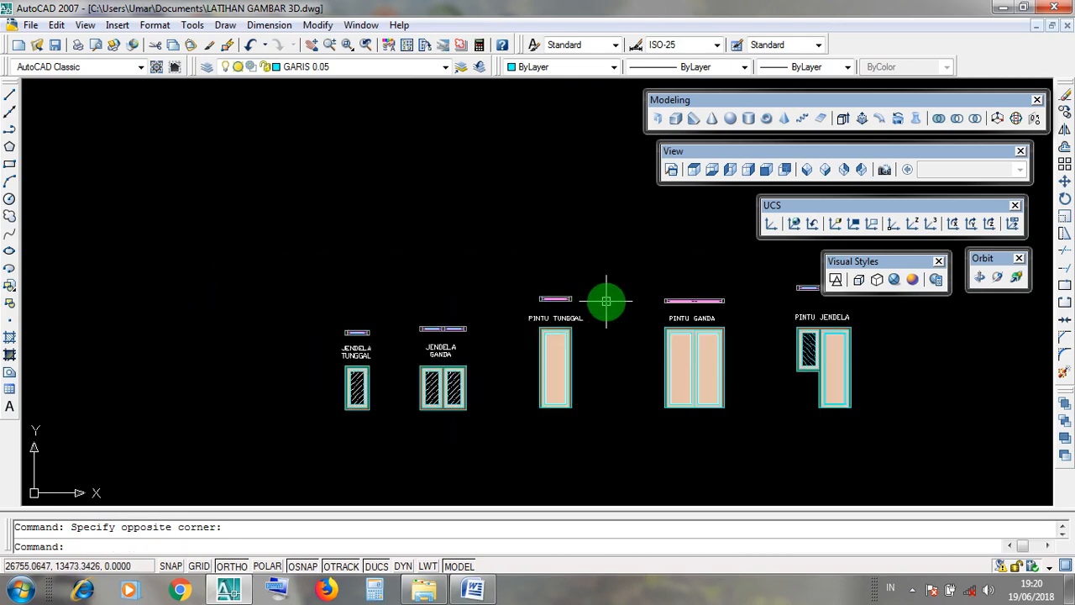
{"action": "scroll", "coordinate": [606, 300], "scroll_direction": "down", "scroll_amount": 5}
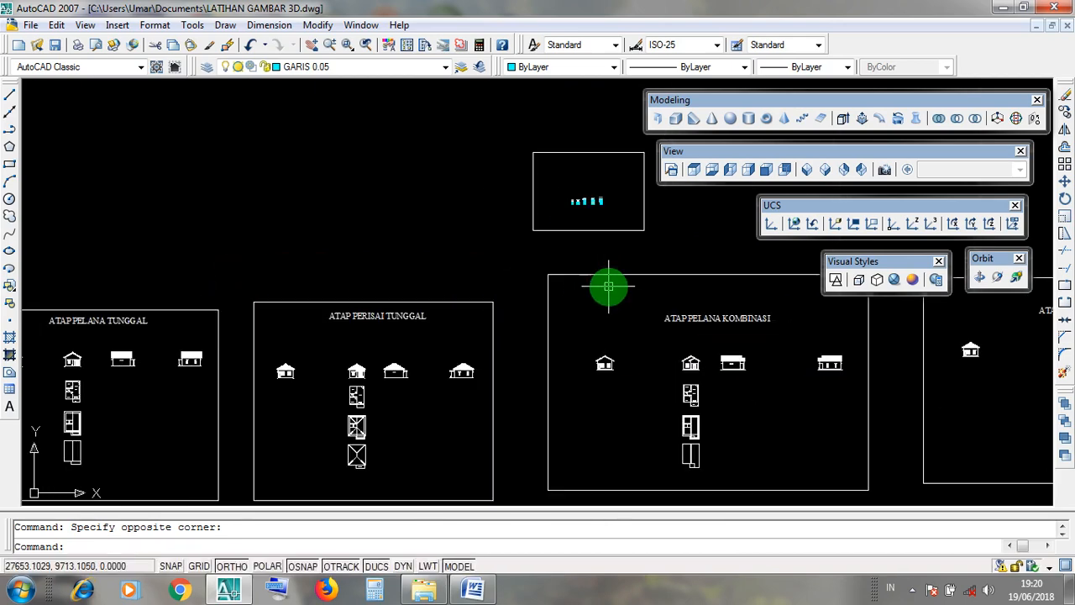
{"action": "middle_click_drag", "start_coordinate": [394, 385], "coordinate": [529, 370]}
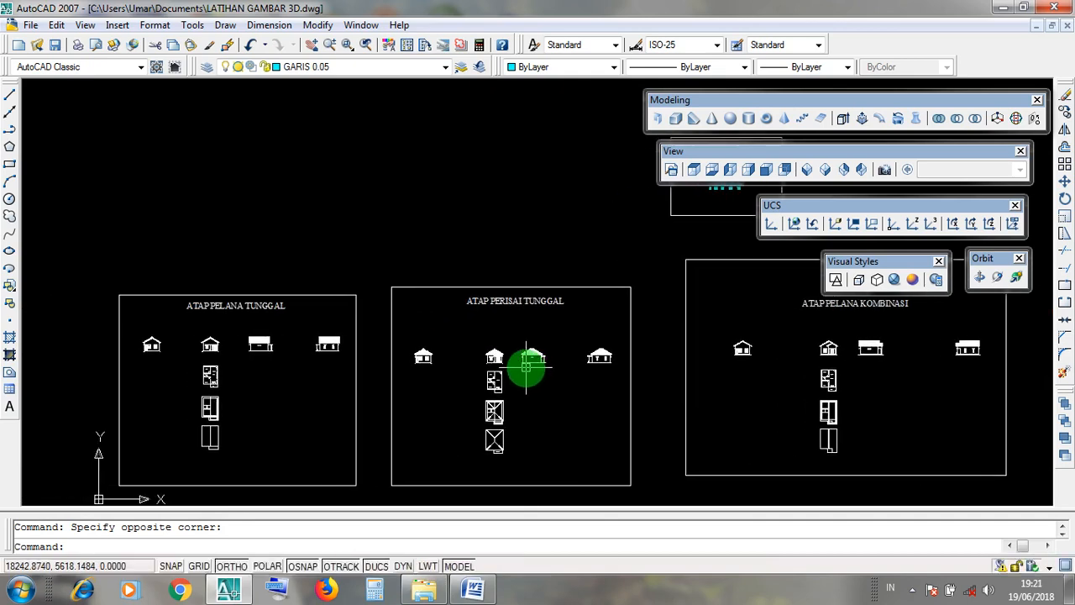
{"action": "scroll", "coordinate": [526, 366], "scroll_direction": "down", "scroll_amount": 2}
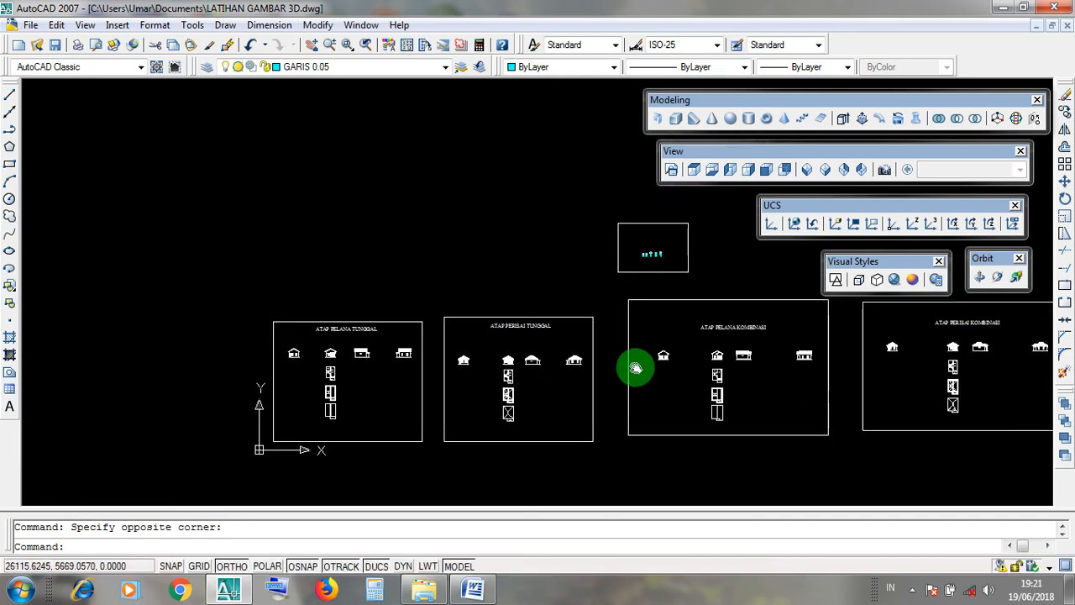
{"action": "middle_click_drag", "start_coordinate": [633, 367], "coordinate": [498, 411]}
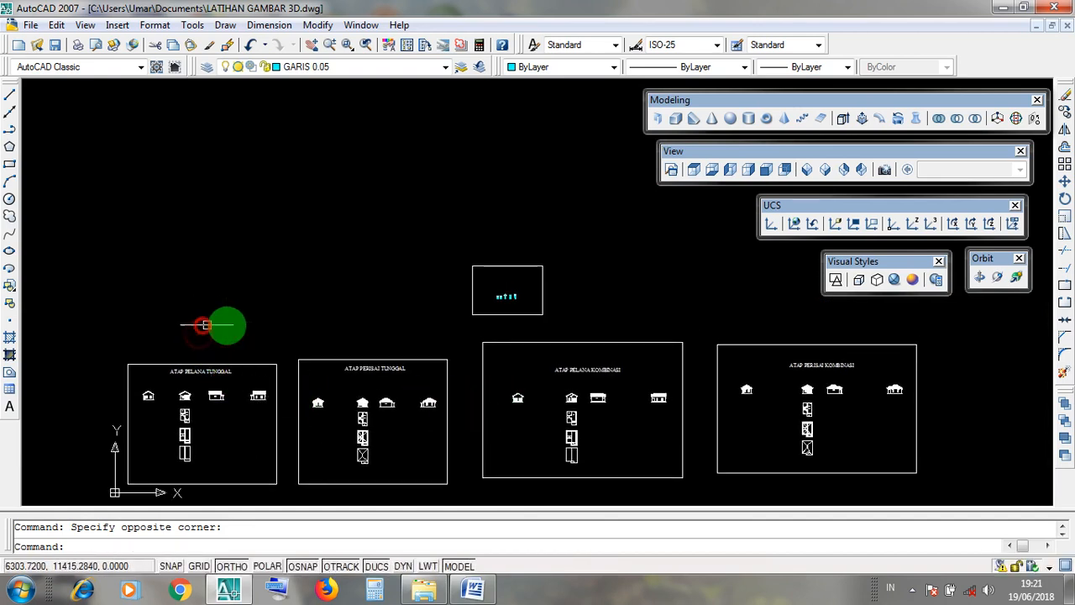
{"action": "left_click", "coordinate": [352, 341]}
{"action": "left_click", "coordinate": [336, 316]}
{"action": "left_click", "coordinate": [610, 333]}
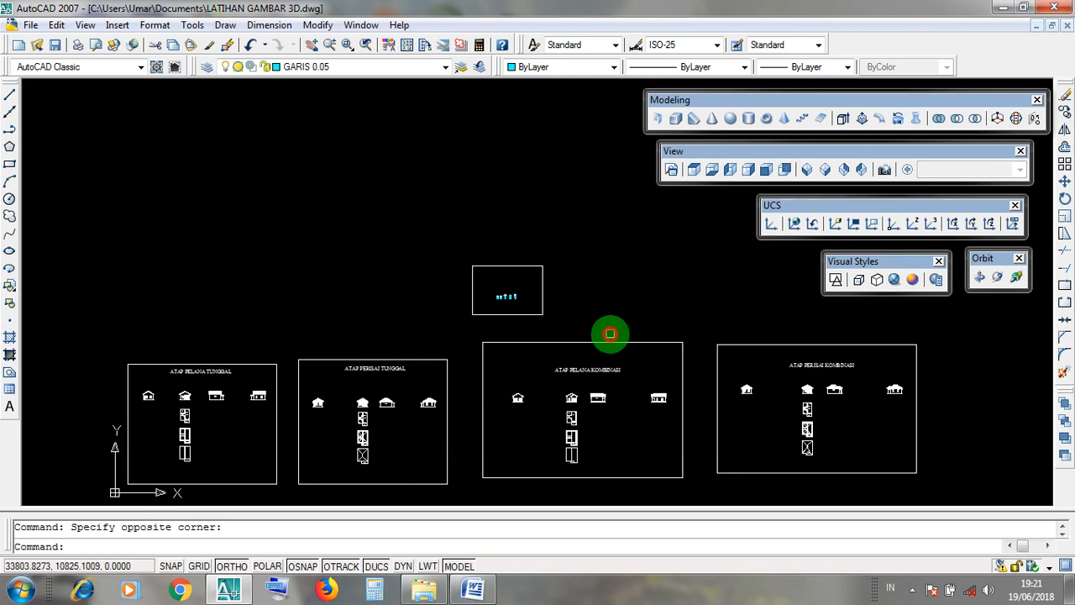
{"action": "left_click", "coordinate": [595, 302]}
{"action": "left_click", "coordinate": [820, 334]}
{"action": "left_click", "coordinate": [802, 294]}
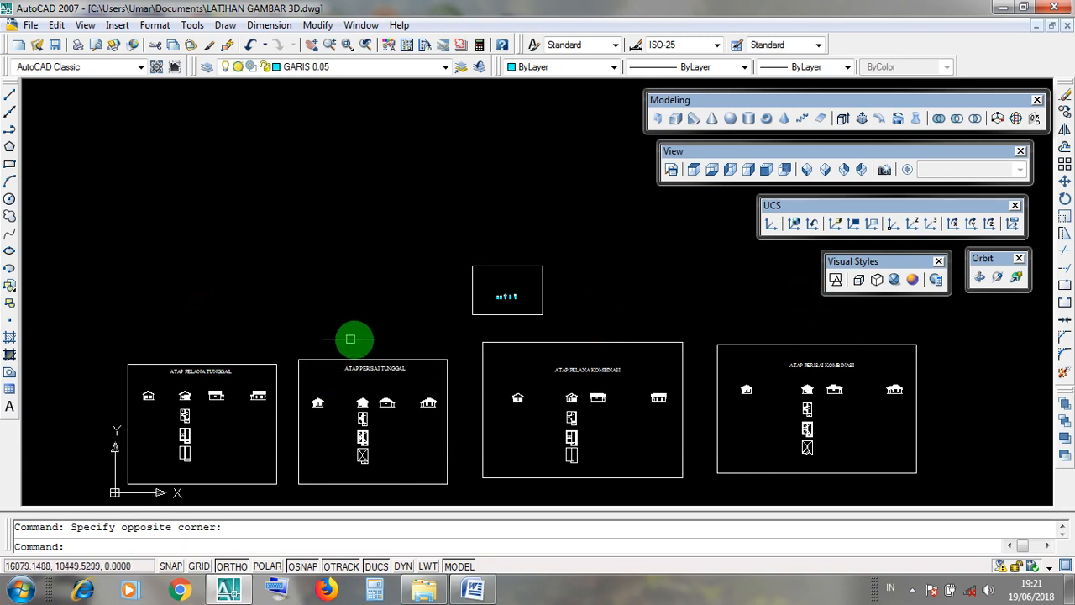
{"action": "left_click", "coordinate": [560, 302]}
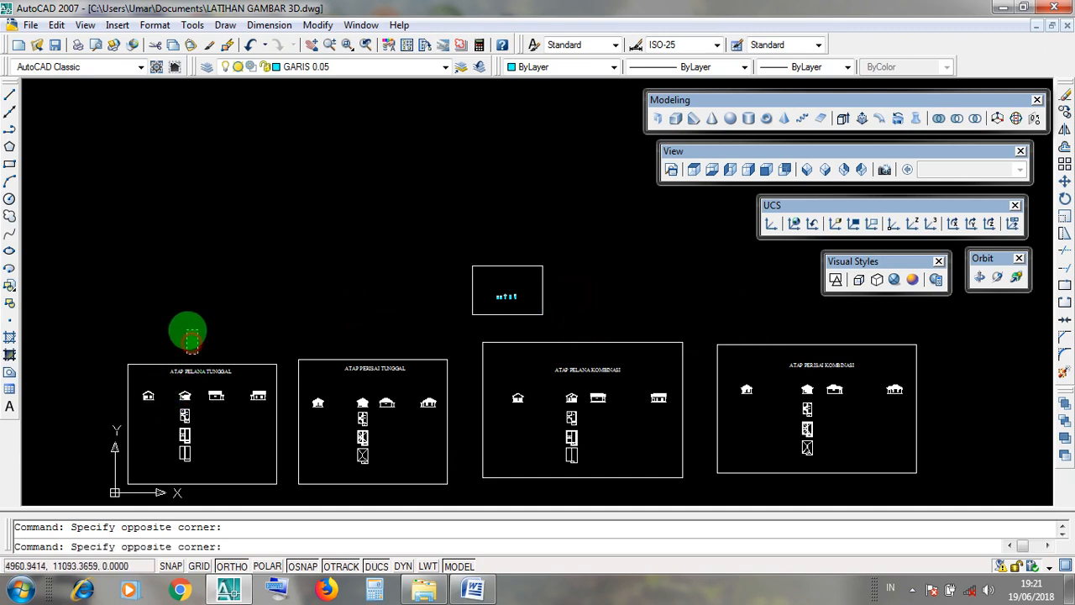
{"action": "left_click", "coordinate": [187, 331]}
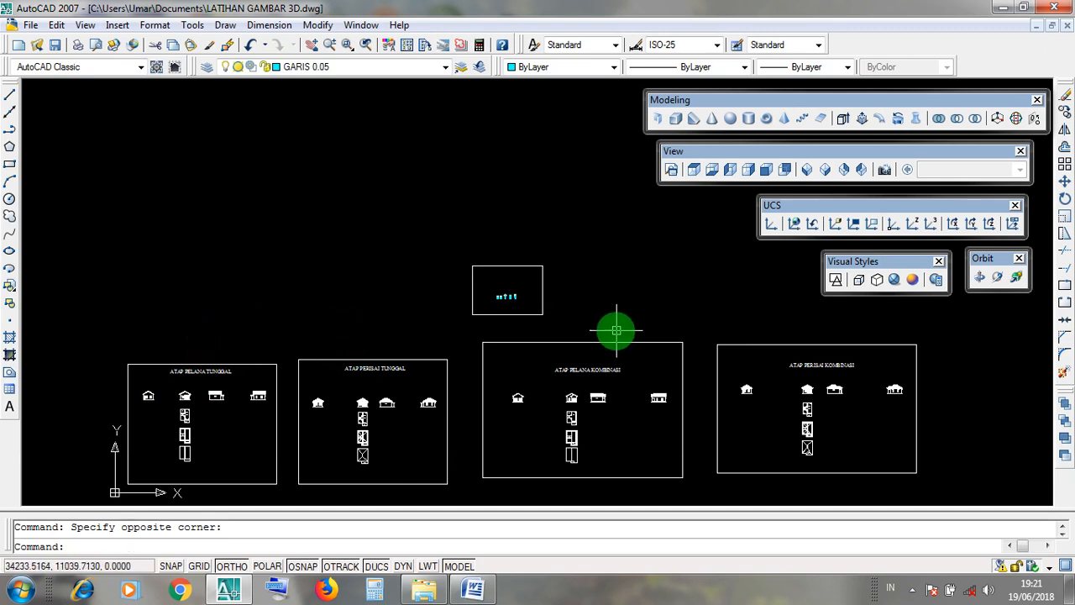
{"action": "left_click", "coordinate": [605, 304]}
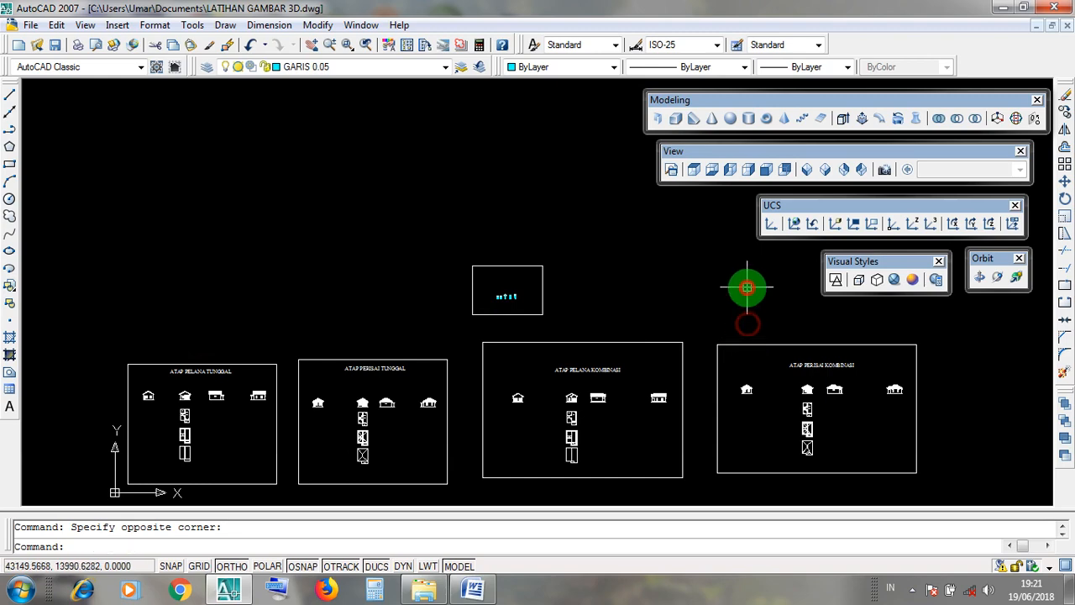
- Inspect the gable roof in the front and side elevations of the ATAP PELANA TUNGGAL sheet
{"action": "scroll", "coordinate": [594, 326], "scroll_direction": "down", "scroll_amount": 4}
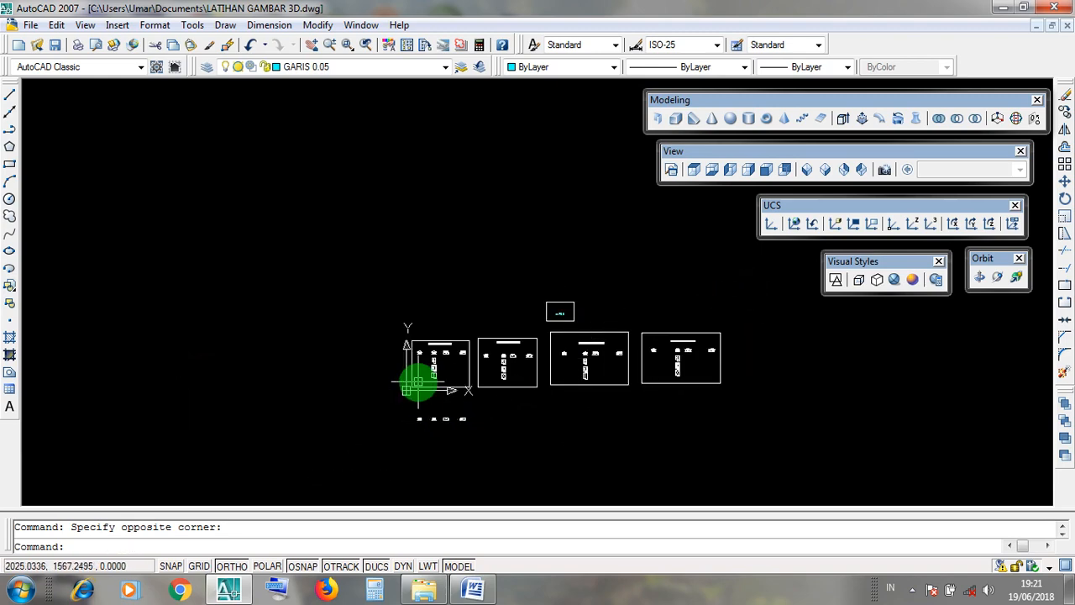
{"action": "scroll", "coordinate": [417, 367], "scroll_direction": "up", "scroll_amount": 8}
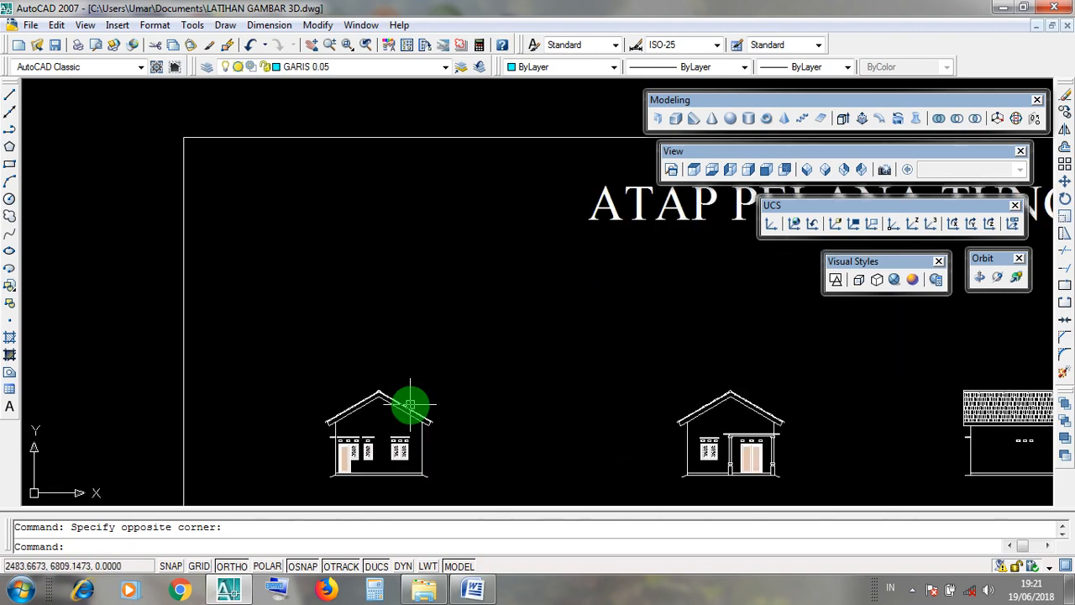
{"action": "left_click", "coordinate": [327, 374]}
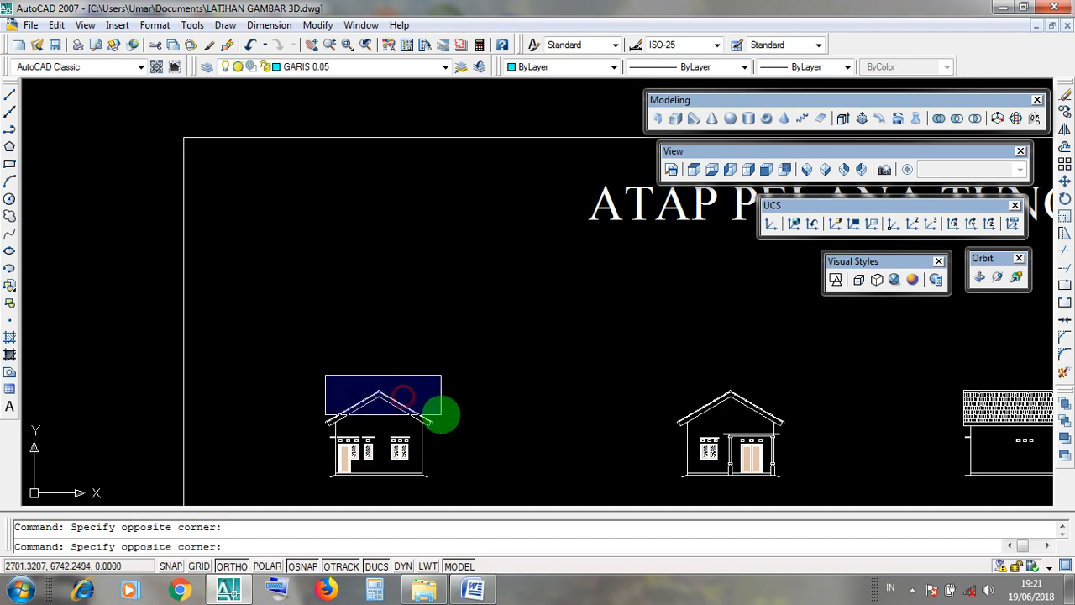
{"action": "left_click", "coordinate": [440, 412]}
{"action": "scroll", "coordinate": [558, 391], "scroll_direction": "down", "scroll_amount": 3}
{"action": "middle_click_drag", "start_coordinate": [756, 380], "coordinate": [187, 379]}
{"action": "middle_click_drag", "start_coordinate": [278, 412], "coordinate": [478, 420]}
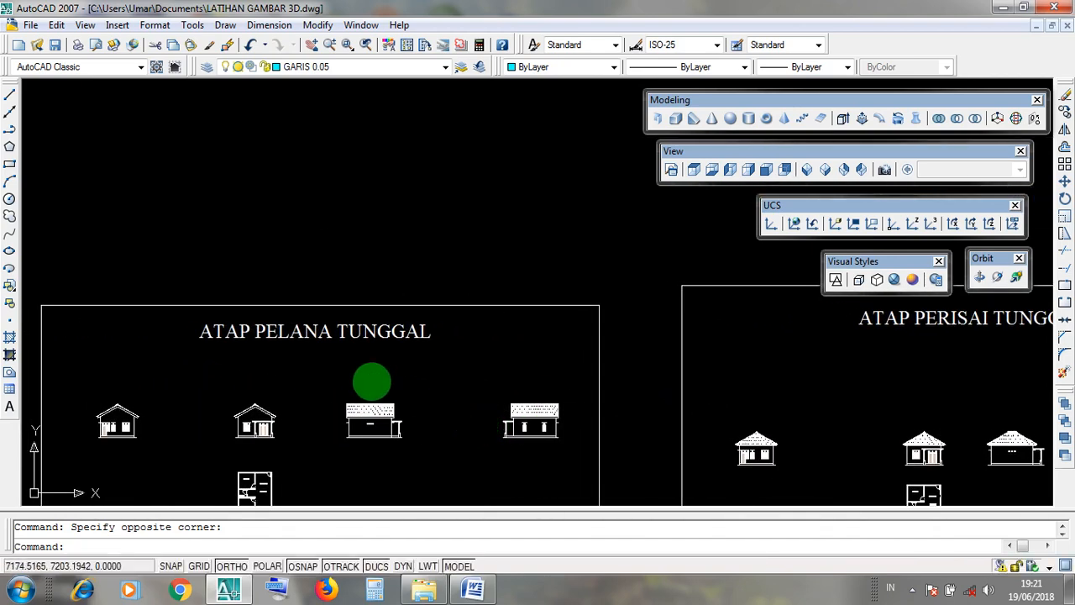
{"action": "left_click", "coordinate": [351, 332]}
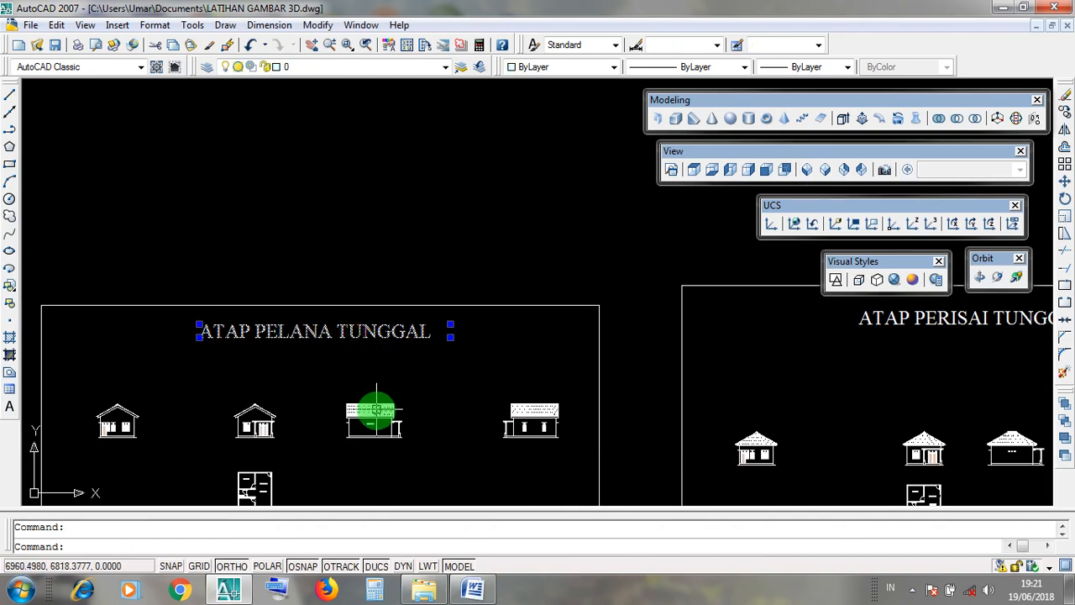
{"action": "key", "text": "Escape"}
{"action": "scroll", "coordinate": [246, 413], "scroll_direction": "up", "scroll_amount": 4}
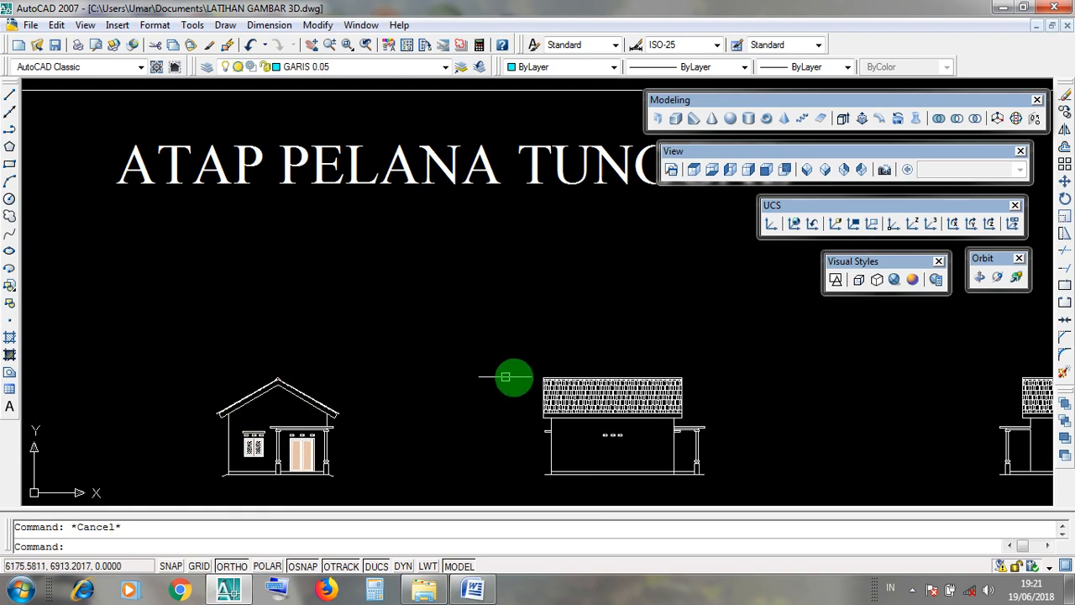
{"action": "scroll", "coordinate": [487, 431], "scroll_direction": "down", "scroll_amount": 3}
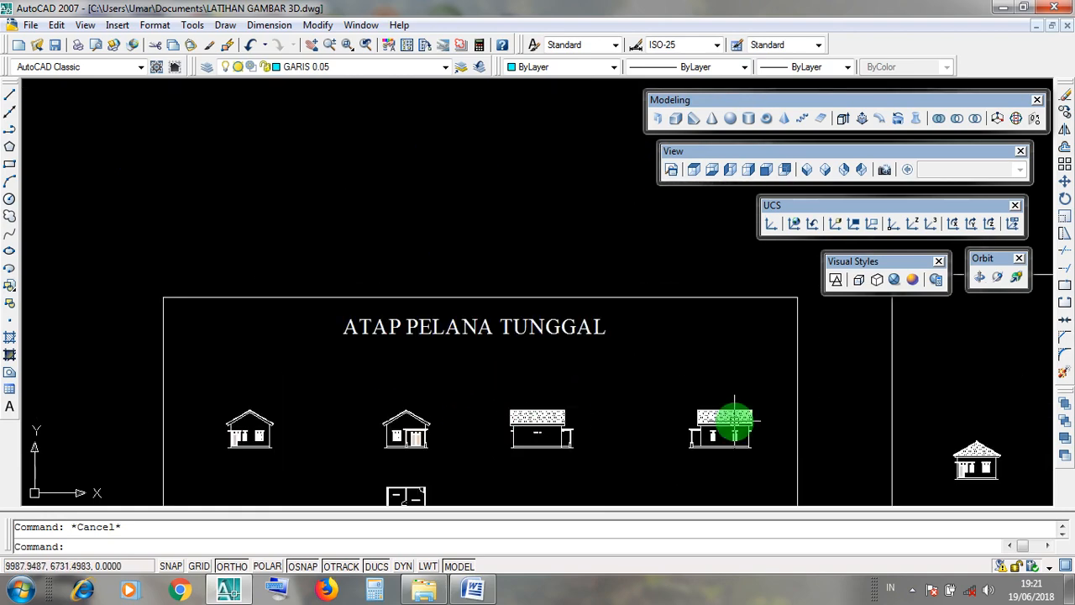
- Compare the roof shapes in the elevations of the ATAP PERISAI TUNGGAL, ATAP PELANA KOMBINASI and ATAP PERISAI KOMBINASI sheets
{"action": "mouse_move", "coordinate": [735, 424]}
{"action": "middle_mouse_down"}
{"action": "mouse_move", "coordinate": [364, 431]}
{"action": "mouse_move", "coordinate": [667, 434]}
{"action": "mouse_move", "coordinate": [601, 415]}
{"action": "middle_mouse_up"}
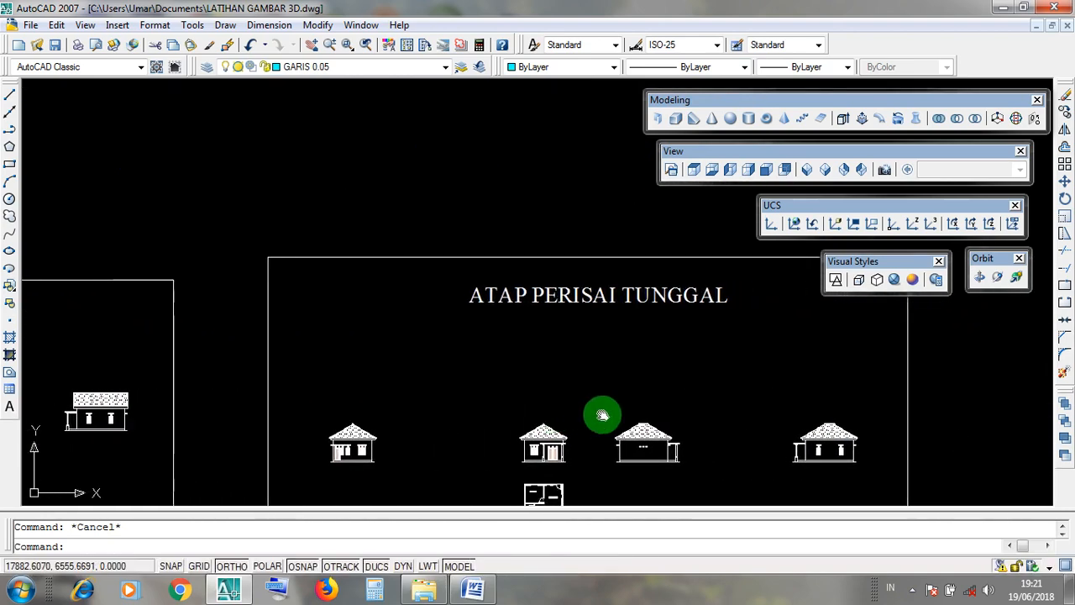
{"action": "scroll", "coordinate": [610, 427], "scroll_direction": "up", "scroll_amount": 2}
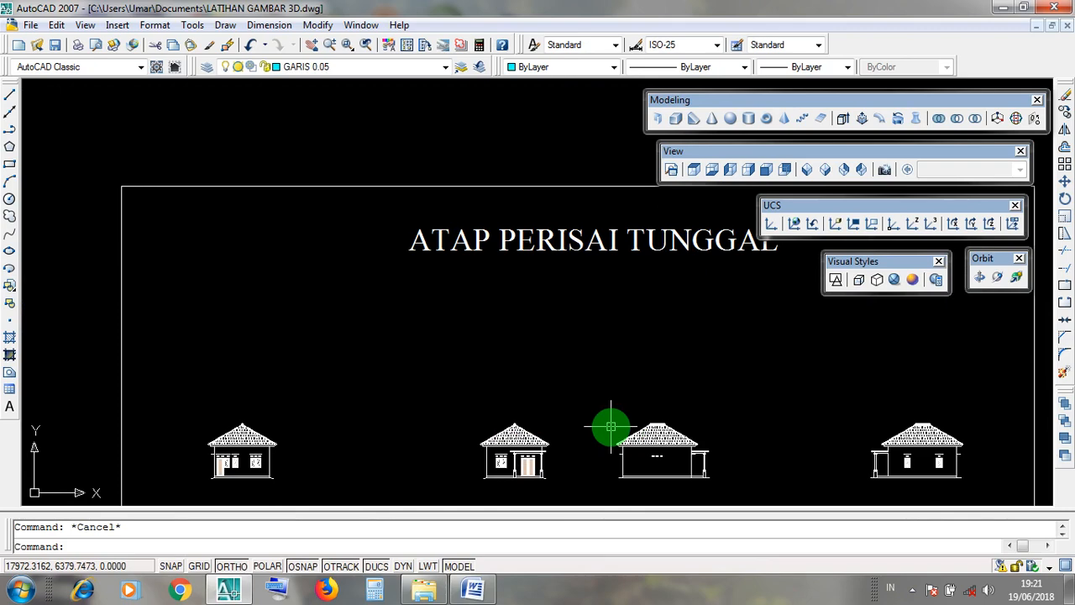
{"action": "scroll", "coordinate": [610, 427], "scroll_direction": "down", "scroll_amount": 2}
{"action": "middle_click_drag", "start_coordinate": [809, 431], "coordinate": [328, 391]}
{"action": "middle_click_drag", "start_coordinate": [689, 356], "coordinate": [443, 409]}
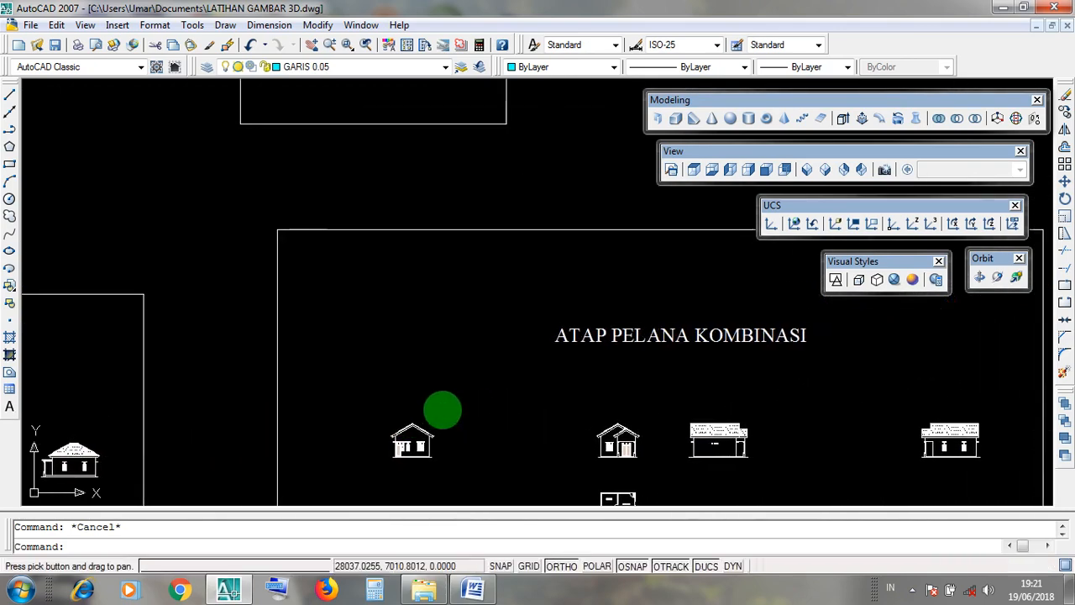
{"action": "scroll", "coordinate": [700, 391], "scroll_direction": "up", "scroll_amount": 1}
{"action": "scroll", "coordinate": [588, 475], "scroll_direction": "up", "scroll_amount": 2}
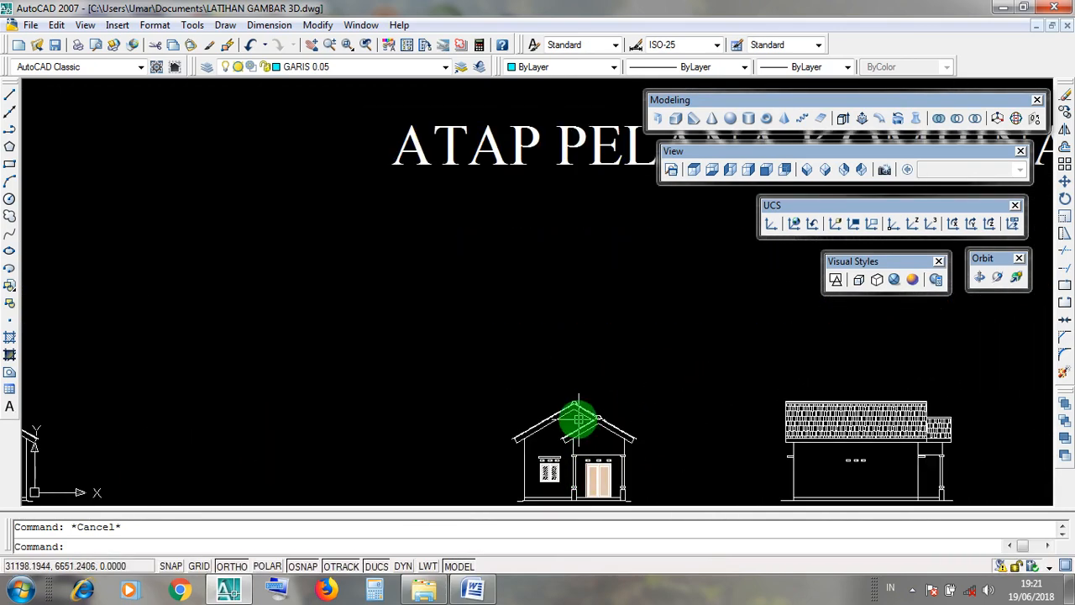
{"action": "scroll", "coordinate": [605, 439], "scroll_direction": "down", "scroll_amount": 4}
{"action": "middle_click_drag", "start_coordinate": [859, 395], "coordinate": [355, 408]}
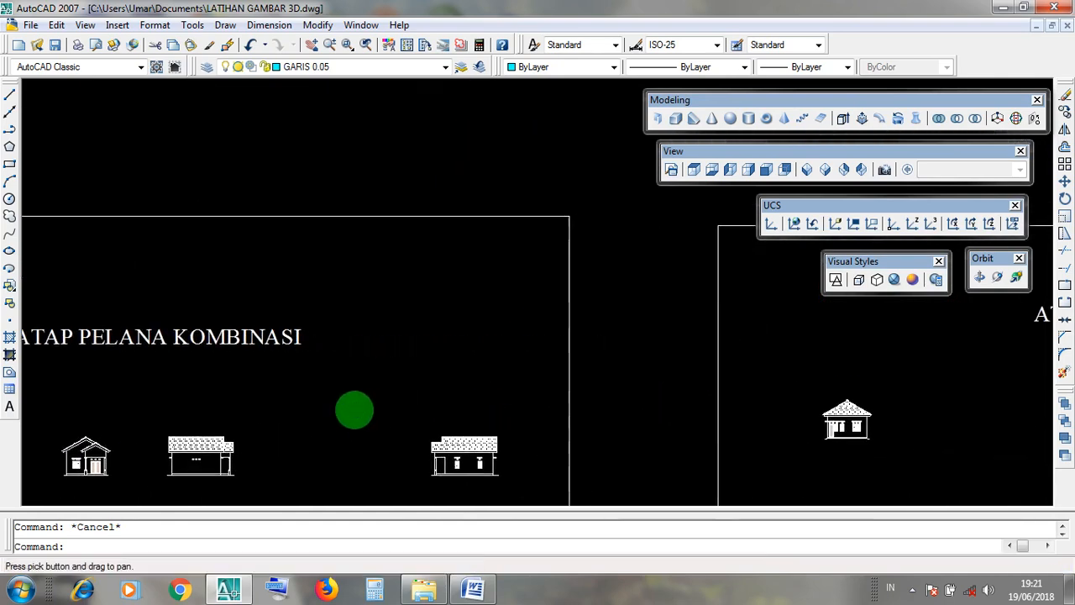
{"action": "scroll", "coordinate": [561, 390], "scroll_direction": "down", "scroll_amount": 2}
{"action": "scroll", "coordinate": [1033, 401], "scroll_direction": "up", "scroll_amount": 3}
{"action": "mouse_move", "coordinate": [967, 403]}
{"action": "middle_mouse_down"}
{"action": "mouse_move", "coordinate": [795, 434]}
{"action": "mouse_move", "coordinate": [700, 413]}
{"action": "middle_mouse_up"}
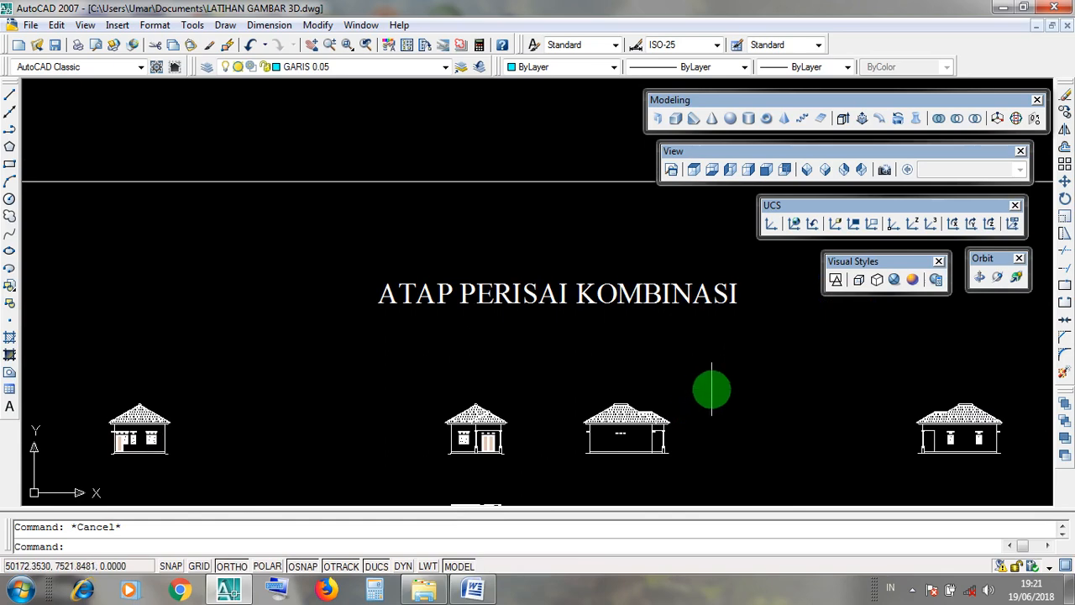
- Examine the roofless front elevation in the row of elevations below the framed sheets
{"action": "scroll", "coordinate": [712, 389], "scroll_direction": "down", "scroll_amount": 4}
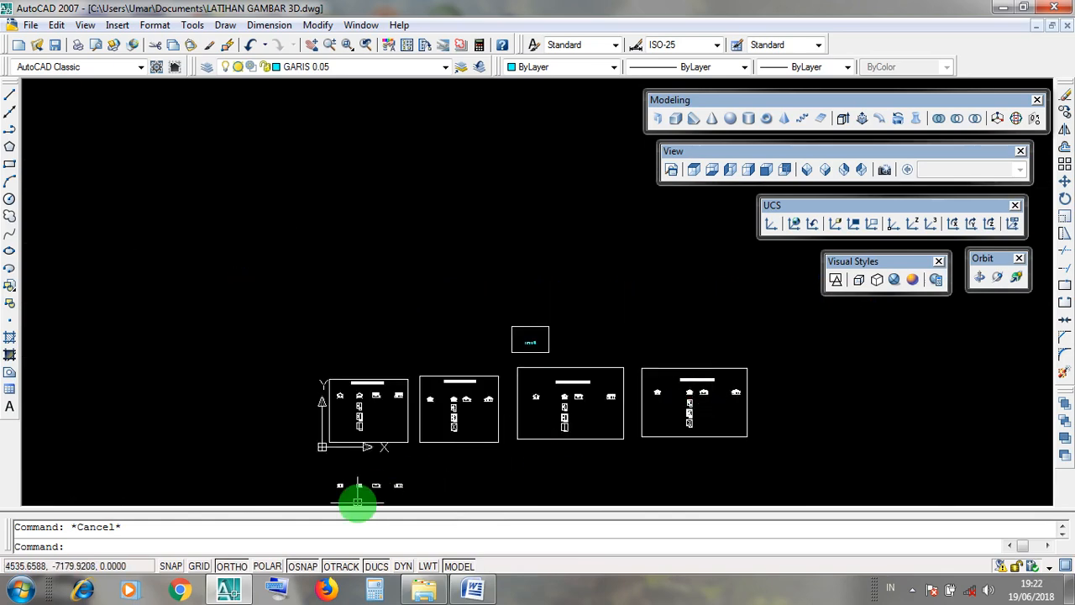
{"action": "scroll", "coordinate": [358, 502], "scroll_direction": "up", "scroll_amount": 5}
{"action": "scroll", "coordinate": [358, 462], "scroll_direction": "up", "scroll_amount": 3}
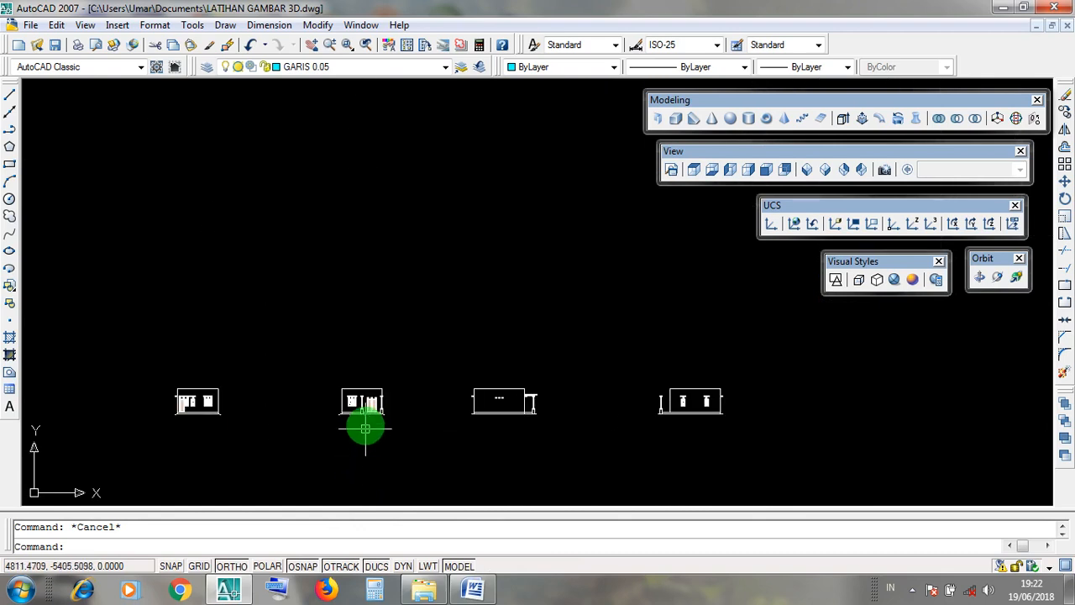
{"action": "middle_click_drag", "start_coordinate": [365, 429], "coordinate": [418, 456]}
{"action": "scroll", "coordinate": [350, 439], "scroll_direction": "up", "scroll_amount": 3}
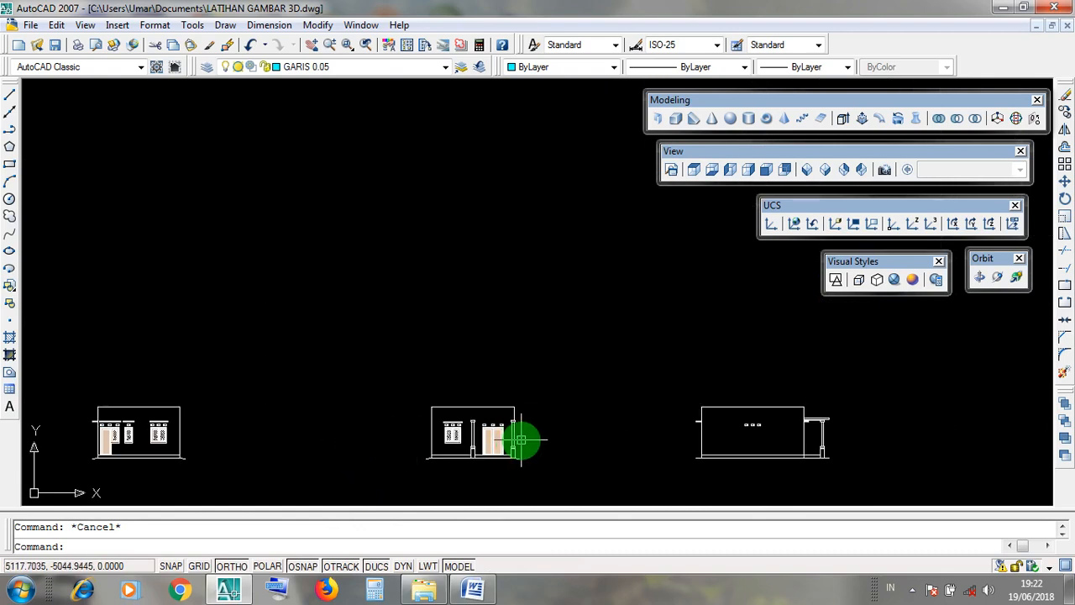
{"action": "scroll", "coordinate": [521, 439], "scroll_direction": "up", "scroll_amount": 3}
{"action": "middle_click_drag", "start_coordinate": [521, 438], "coordinate": [608, 412]}
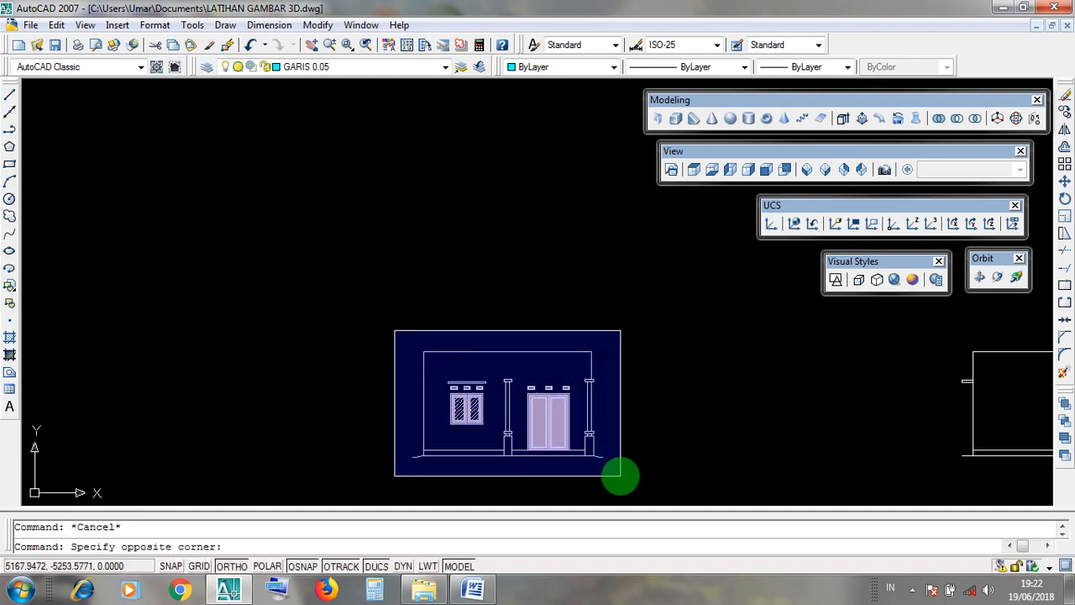
{"action": "key", "text": "Escape"}
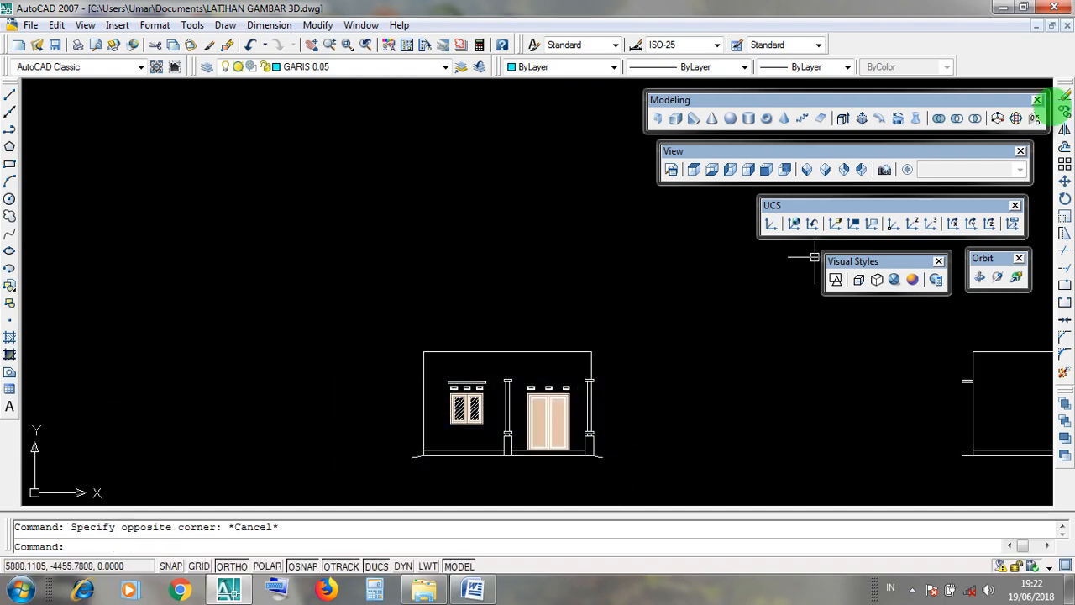
- Switch to the BELAJAR 3D 1 drawing and view the roofless 3D house model
{"action": "left_click", "coordinate": [1047, 29]}
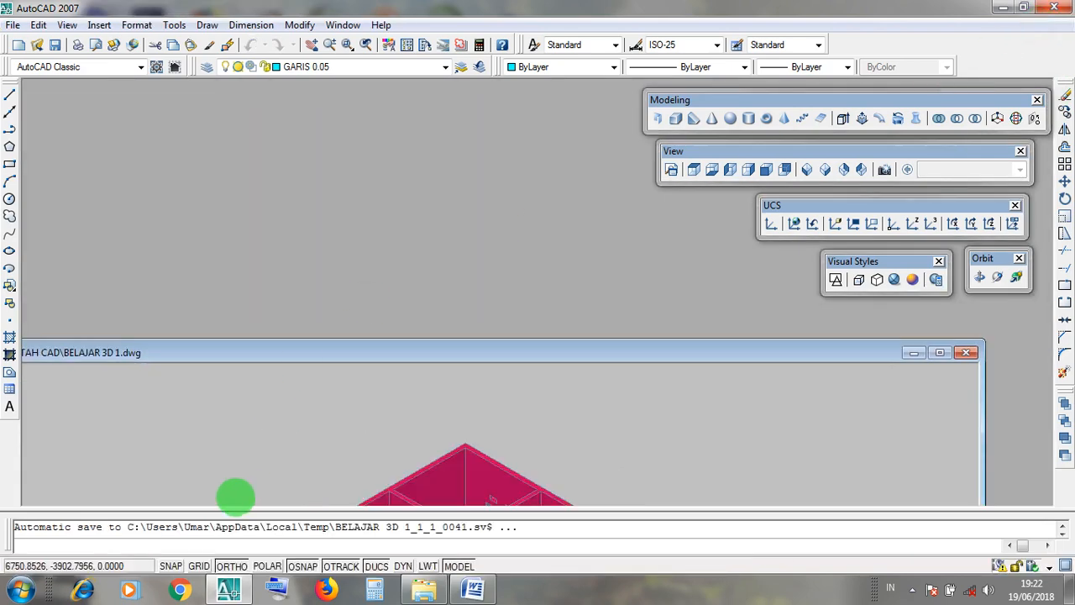
{"action": "left_click", "coordinate": [940, 353]}
{"action": "middle_click_drag", "start_coordinate": [576, 393], "coordinate": [621, 418]}
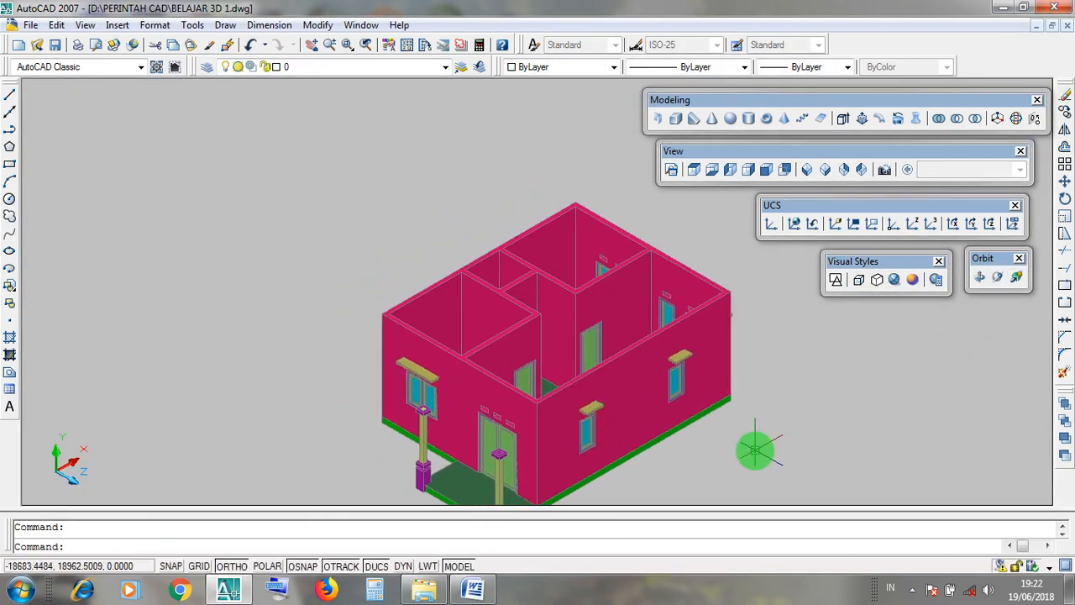
{"action": "middle_click_drag", "start_coordinate": [757, 449], "coordinate": [739, 413]}
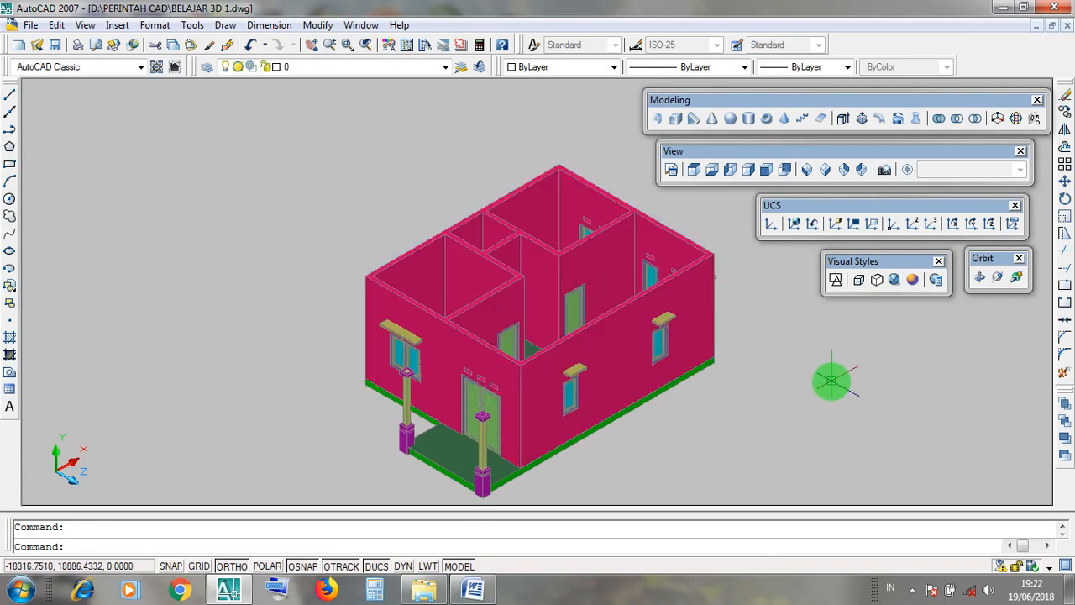
- Survey the four roofed 3D house models alongside the roofless one
{"action": "scroll", "coordinate": [832, 381], "scroll_direction": "down", "scroll_amount": 6}
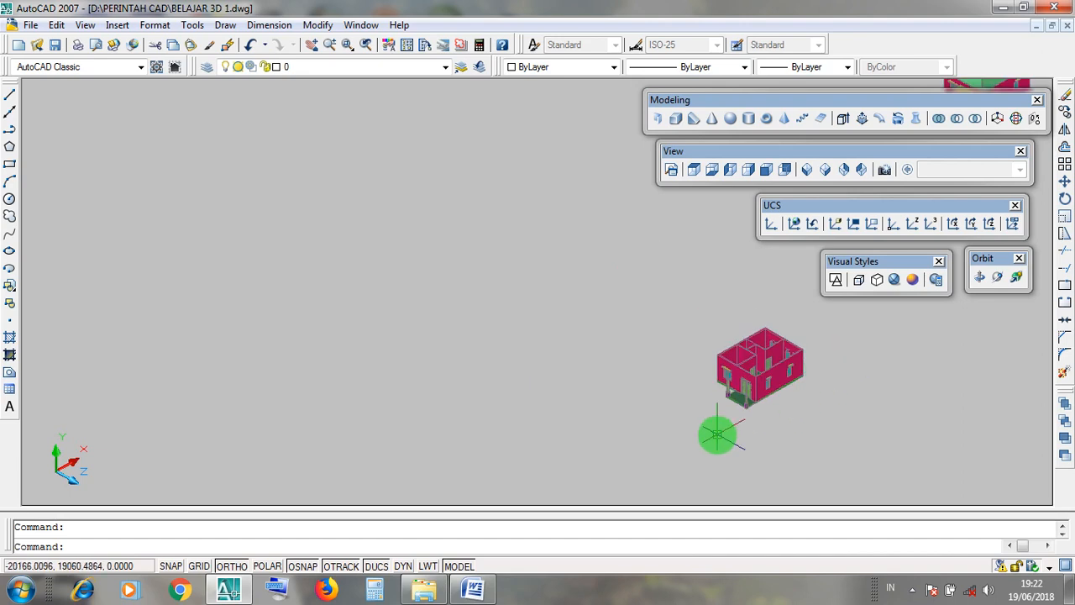
{"action": "scroll", "coordinate": [717, 434], "scroll_direction": "down", "scroll_amount": 4}
{"action": "middle_click_drag", "start_coordinate": [813, 391], "coordinate": [724, 422]}
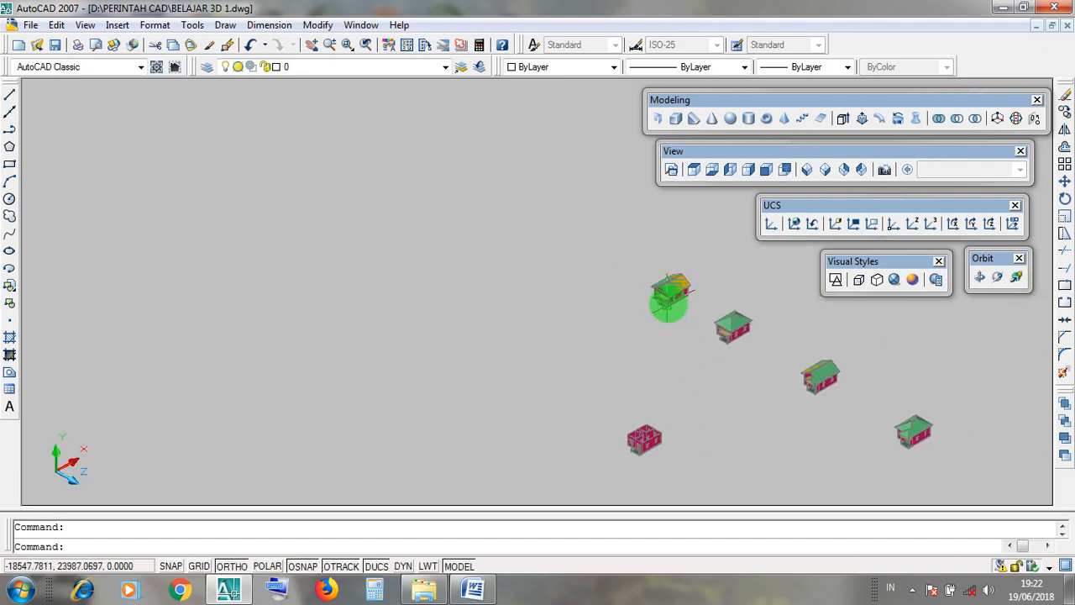
{"action": "left_click", "coordinate": [671, 291]}
{"action": "key", "text": "Escape"}
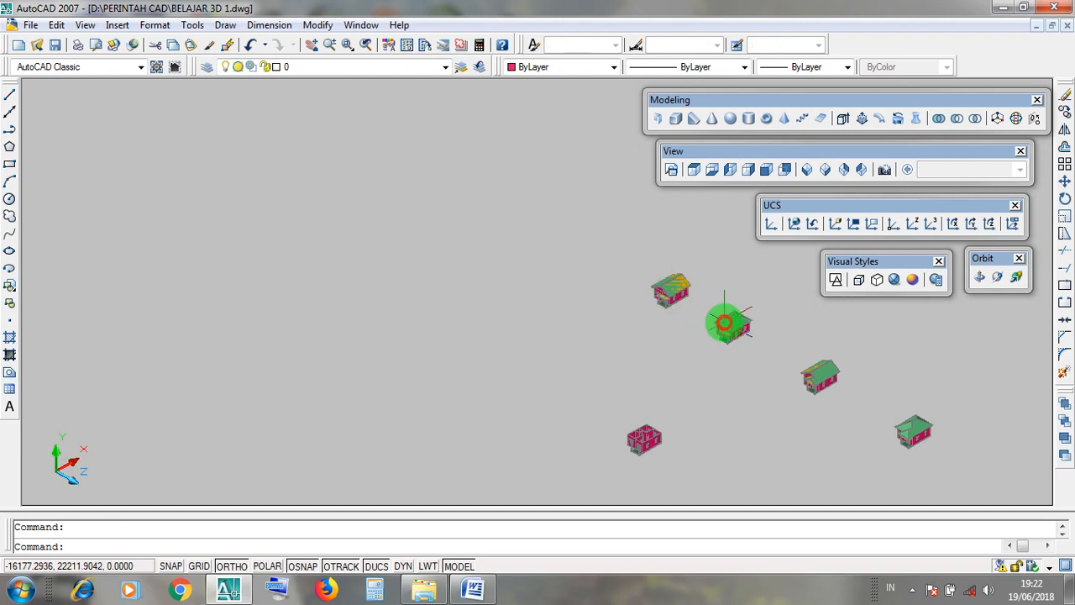
{"action": "key", "text": "Escape"}
{"action": "key", "text": "Escape"}
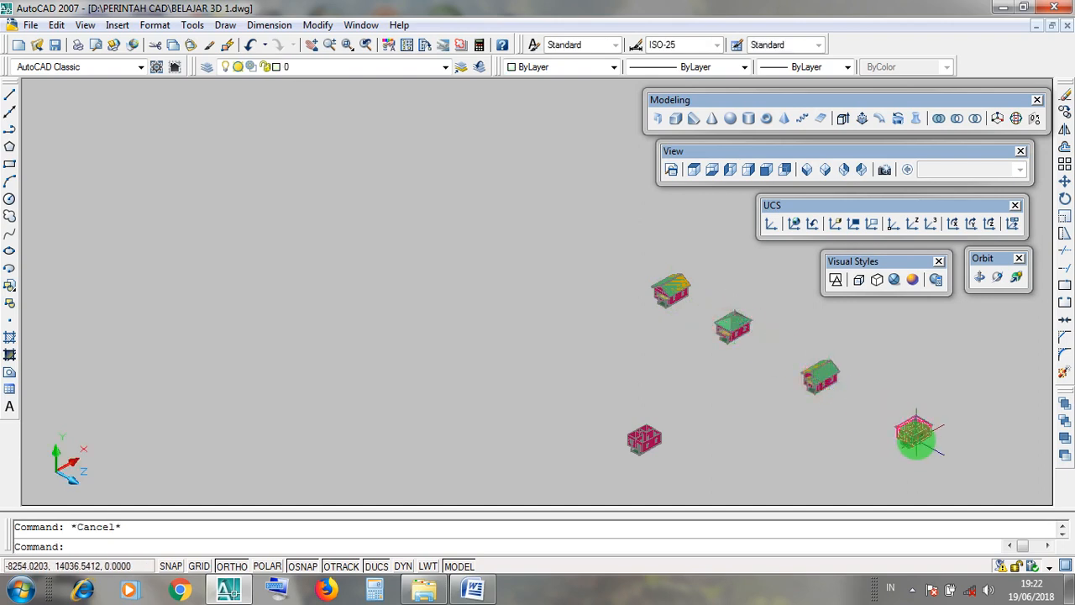
- Return to the LATIHAN GAMBAR 3D drawing and inspect the row of roofless elevations, focusing on the front one
{"action": "left_click", "coordinate": [1038, 28]}
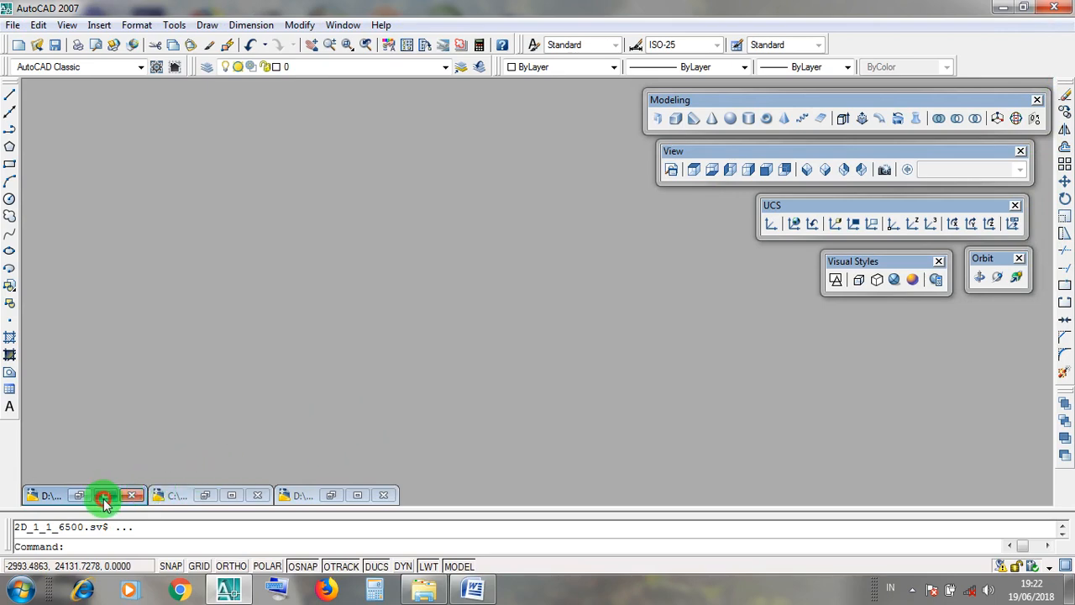
{"action": "left_click", "coordinate": [103, 496]}
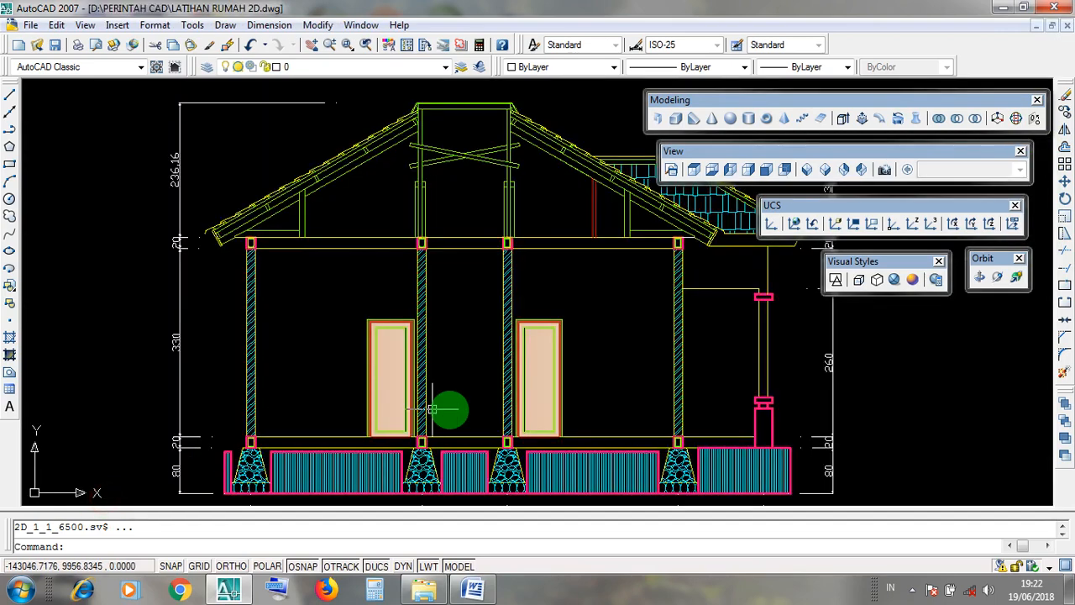
{"action": "left_click", "coordinate": [1036, 28]}
{"action": "left_click", "coordinate": [232, 495]}
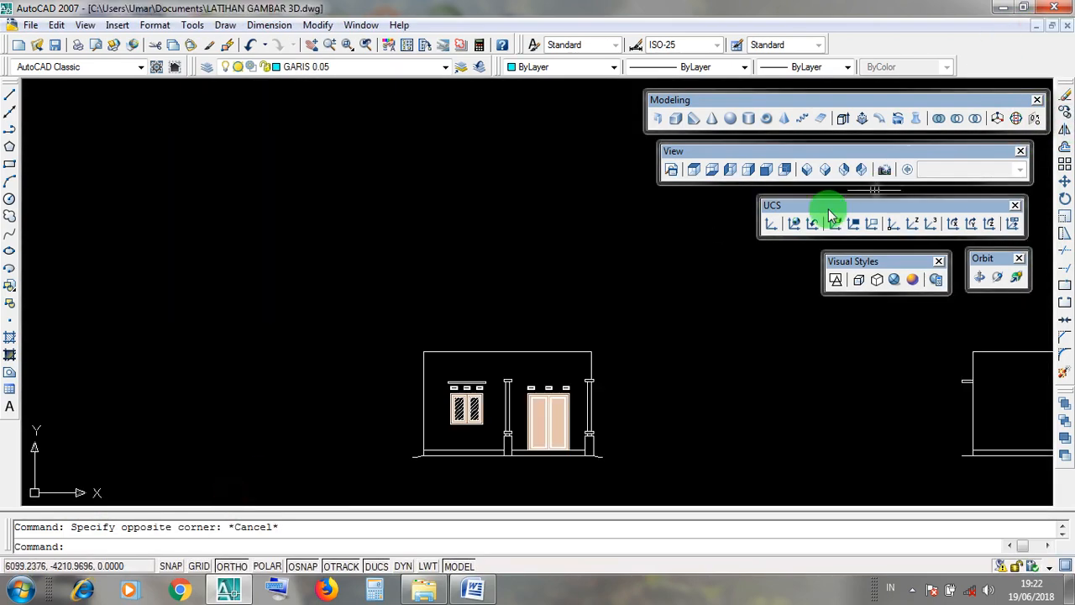
{"action": "scroll", "coordinate": [515, 428], "scroll_direction": "down", "scroll_amount": 4}
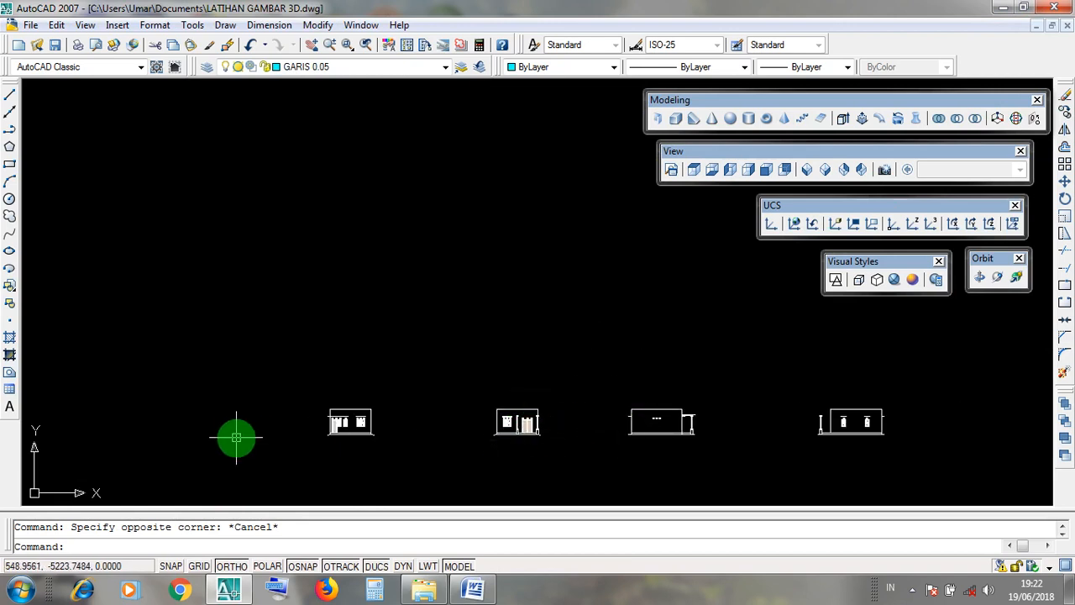
{"action": "scroll", "coordinate": [336, 424], "scroll_direction": "up", "scroll_amount": 3}
{"action": "middle_click_drag", "start_coordinate": [547, 432], "coordinate": [420, 432]}
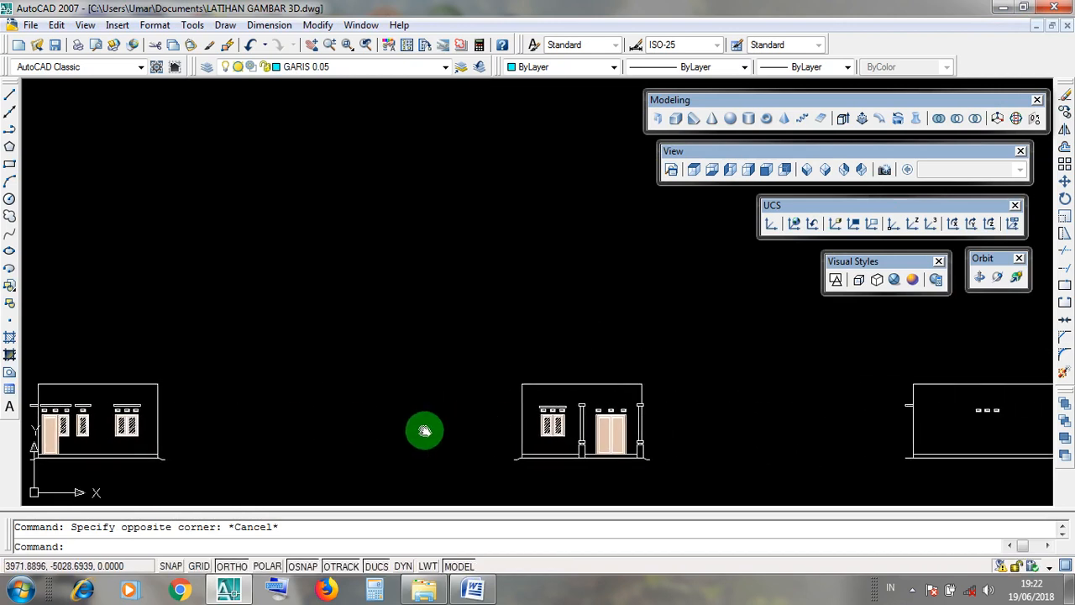
{"action": "scroll", "coordinate": [644, 432], "scroll_direction": "up", "scroll_amount": 4}
{"action": "scroll", "coordinate": [644, 432], "scroll_direction": "down", "scroll_amount": 2}
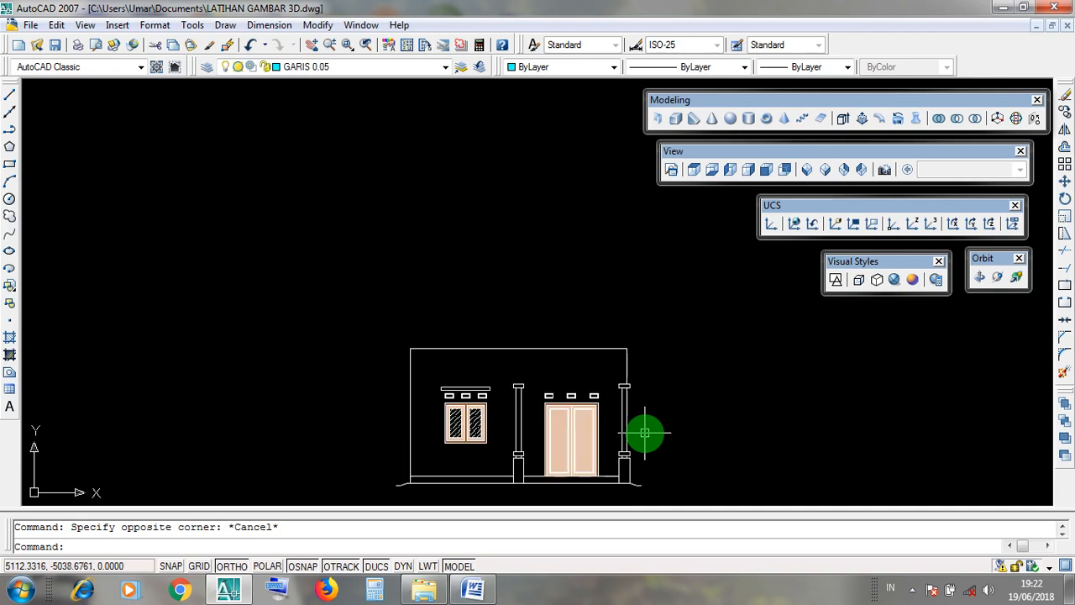
- Examine the side elevation with the porch canopy beside the front one, checking the area above its wall
{"action": "middle_click_drag", "start_coordinate": [672, 438], "coordinate": [593, 430]}
{"action": "scroll", "coordinate": [590, 429], "scroll_direction": "down", "scroll_amount": 2}
{"action": "middle_click_drag", "start_coordinate": [720, 421], "coordinate": [418, 412]}
{"action": "left_click", "coordinate": [748, 344]}
{"action": "left_click", "coordinate": [498, 295]}
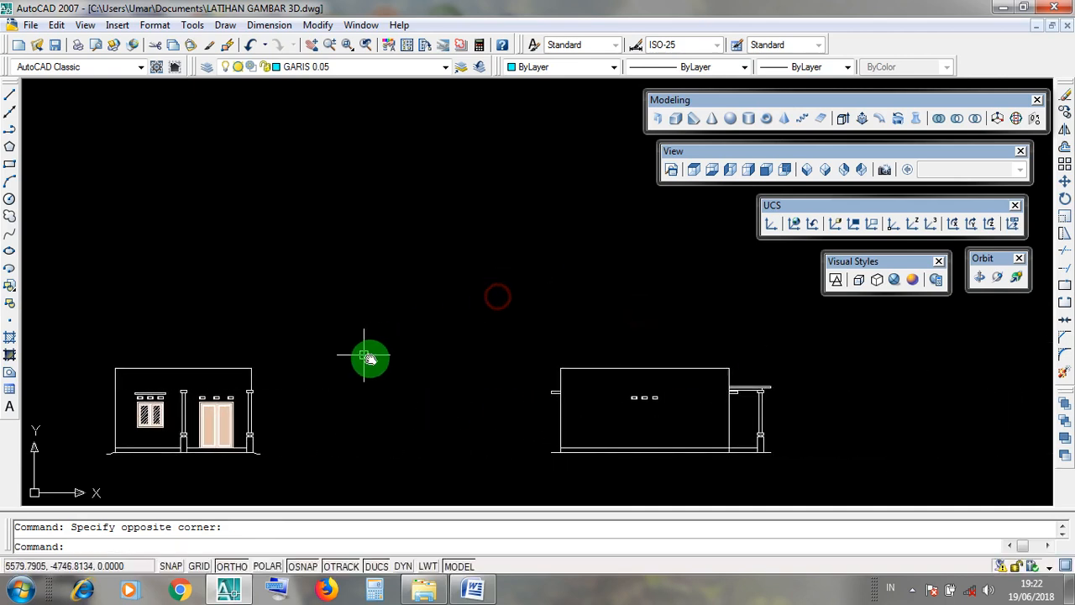
- Compare the roofless front elevation with the elevation that has a single door and three window groups
{"action": "middle_click_drag", "start_coordinate": [247, 412], "coordinate": [599, 412]}
{"action": "scroll", "coordinate": [598, 420], "scroll_direction": "up", "scroll_amount": 5}
{"action": "scroll", "coordinate": [588, 420], "scroll_direction": "down", "scroll_amount": 2}
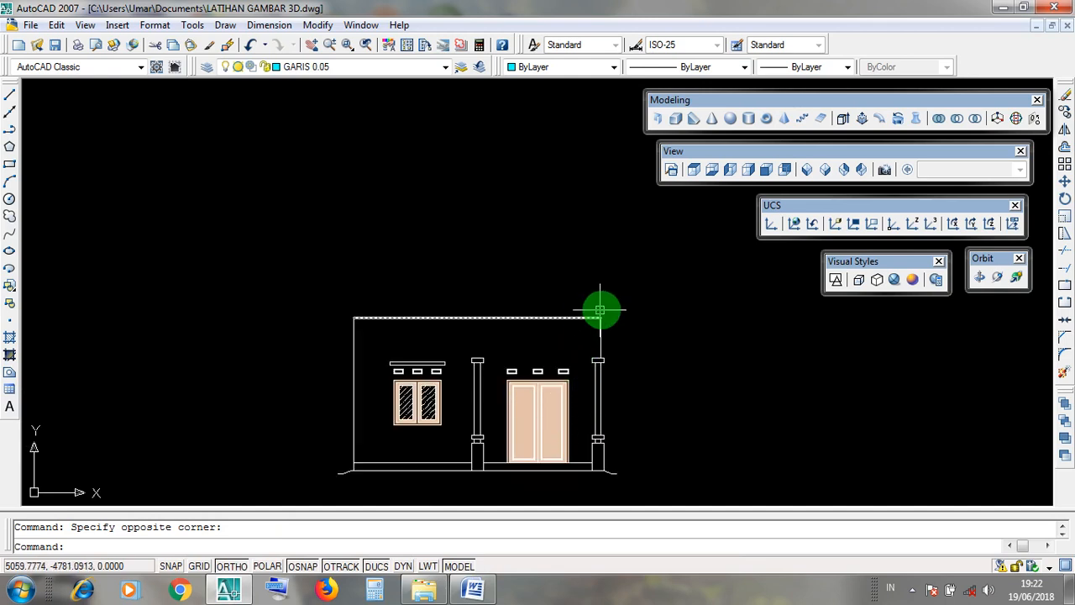
{"action": "left_click", "coordinate": [574, 297]}
{"action": "left_click", "coordinate": [307, 267]}
{"action": "middle_click_drag", "start_coordinate": [300, 418], "coordinate": [1023, 409]}
{"action": "middle_click_drag", "start_coordinate": [487, 382], "coordinate": [781, 387]}
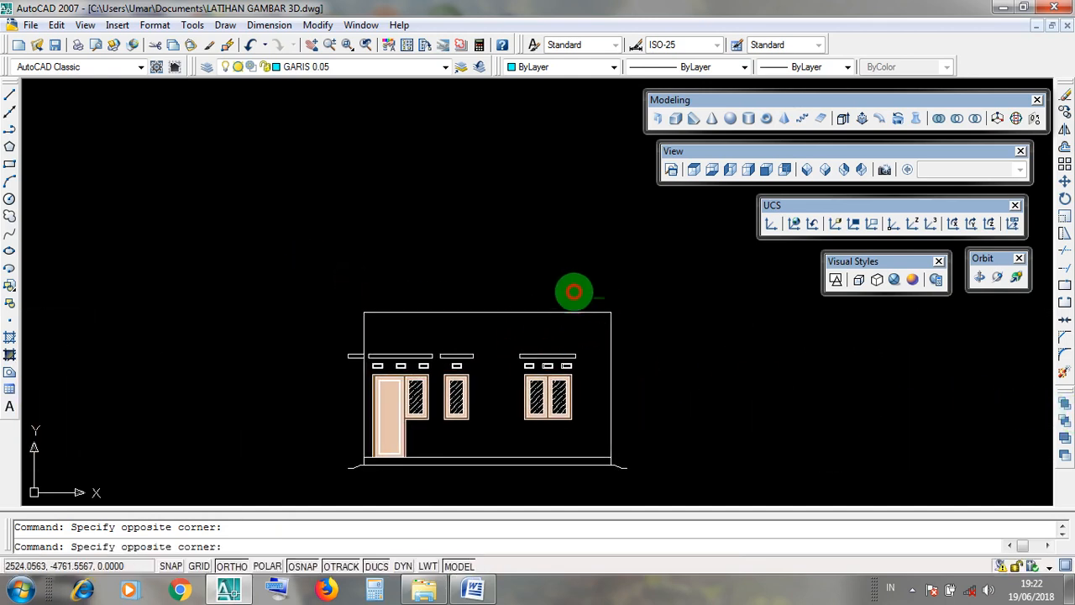
- Inspect the roofless side elevation with three small vents and the porch canopy, including the space above its wall
{"action": "scroll", "coordinate": [319, 439], "scroll_direction": "down", "scroll_amount": 3}
{"action": "mouse_move", "coordinate": [726, 444]}
{"action": "middle_mouse_down"}
{"action": "mouse_move", "coordinate": [336, 415]}
{"action": "mouse_move", "coordinate": [172, 431]}
{"action": "middle_mouse_up"}
{"action": "scroll", "coordinate": [468, 359], "scroll_direction": "up", "scroll_amount": 3}
{"action": "middle_click_drag", "start_coordinate": [647, 380], "coordinate": [510, 340]}
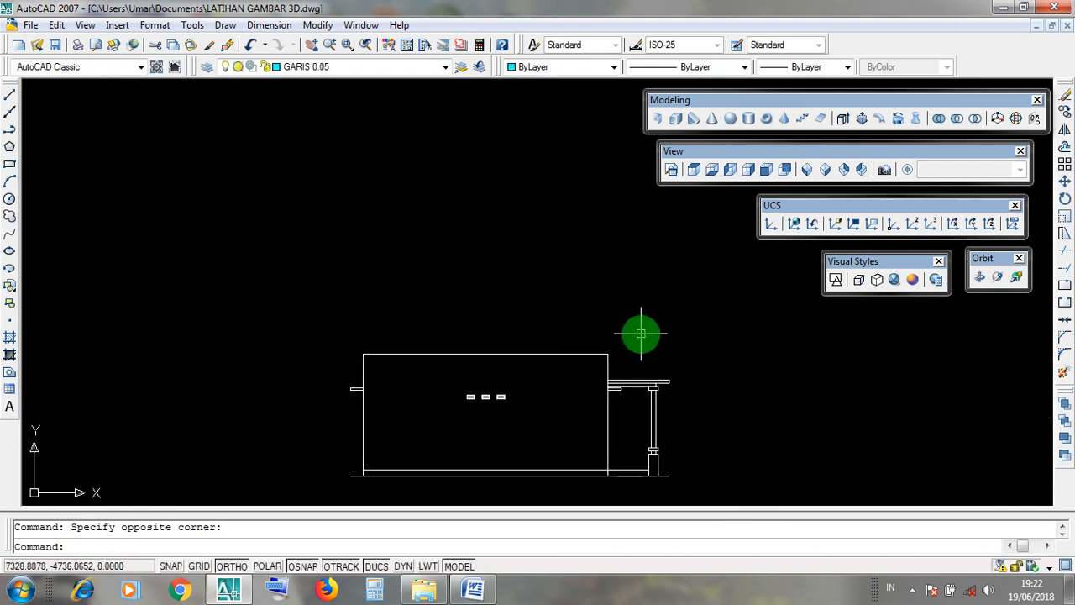
{"action": "left_click", "coordinate": [641, 334]}
{"action": "left_click", "coordinate": [327, 264]}
- Inspect the opposite side elevation with two single windows, including the space above its wall
{"action": "scroll", "coordinate": [357, 376], "scroll_direction": "down", "scroll_amount": 2}
{"action": "middle_click_drag", "start_coordinate": [722, 397], "coordinate": [372, 403]}
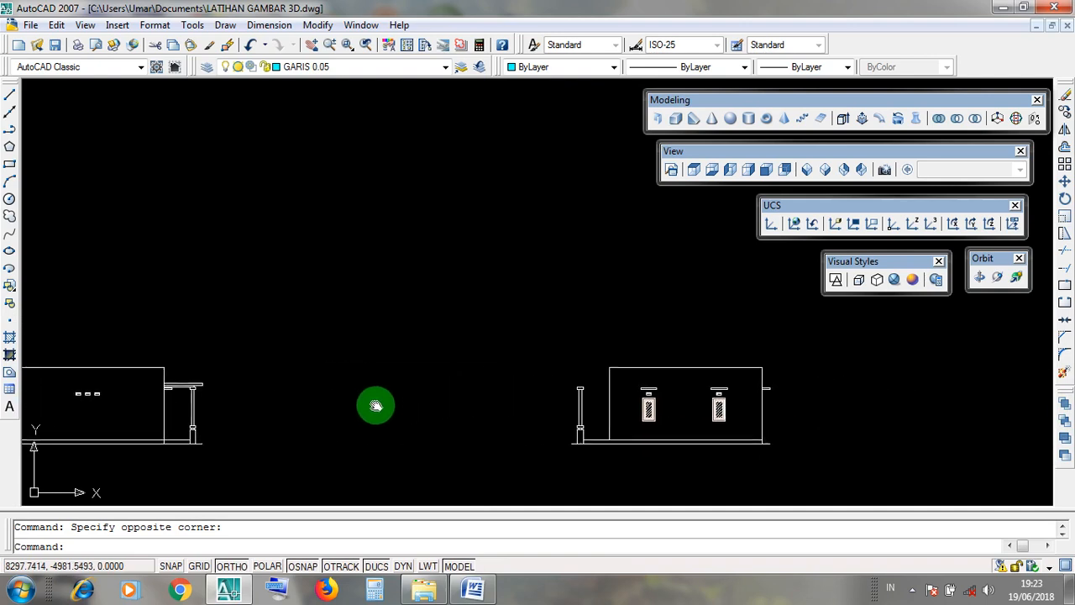
{"action": "scroll", "coordinate": [756, 360], "scroll_direction": "up", "scroll_amount": 1}
{"action": "left_click", "coordinate": [766, 361]}
{"action": "left_click", "coordinate": [520, 314]}
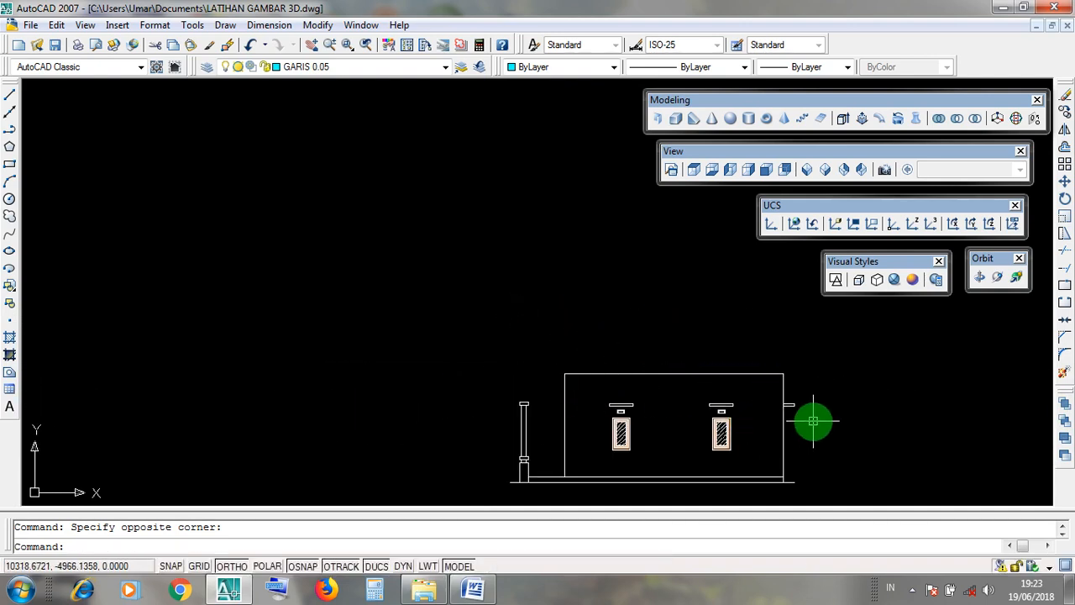
- Switch to the BELAJAR 3D 1 drawing and orbit the roofless house model to face its front wall
{"action": "left_click", "coordinate": [1069, 26]}
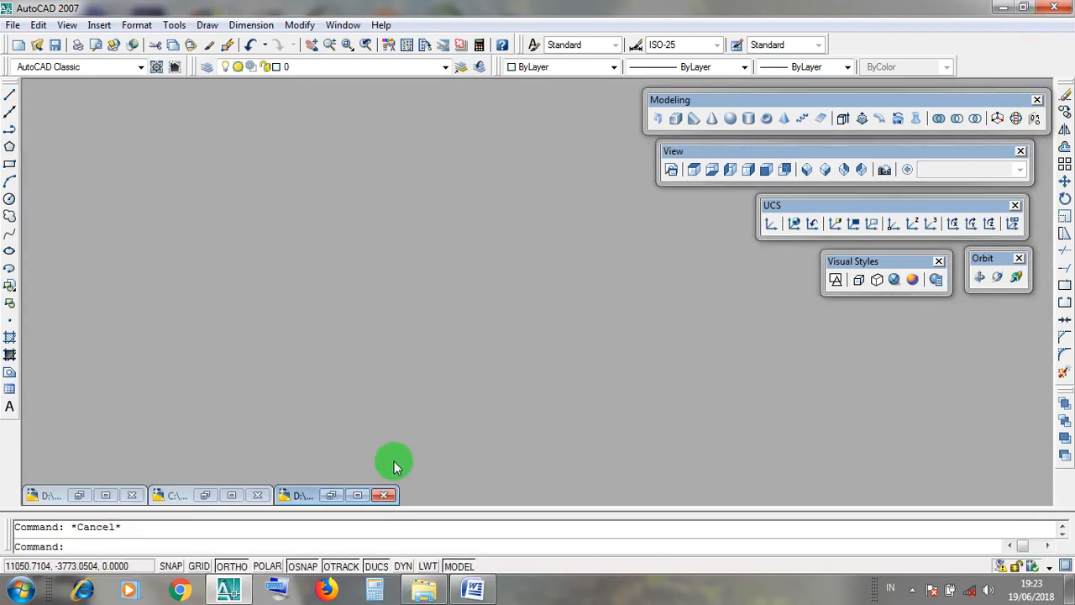
{"action": "left_click", "coordinate": [354, 495]}
{"action": "scroll", "coordinate": [702, 468], "scroll_direction": "up", "scroll_amount": 5}
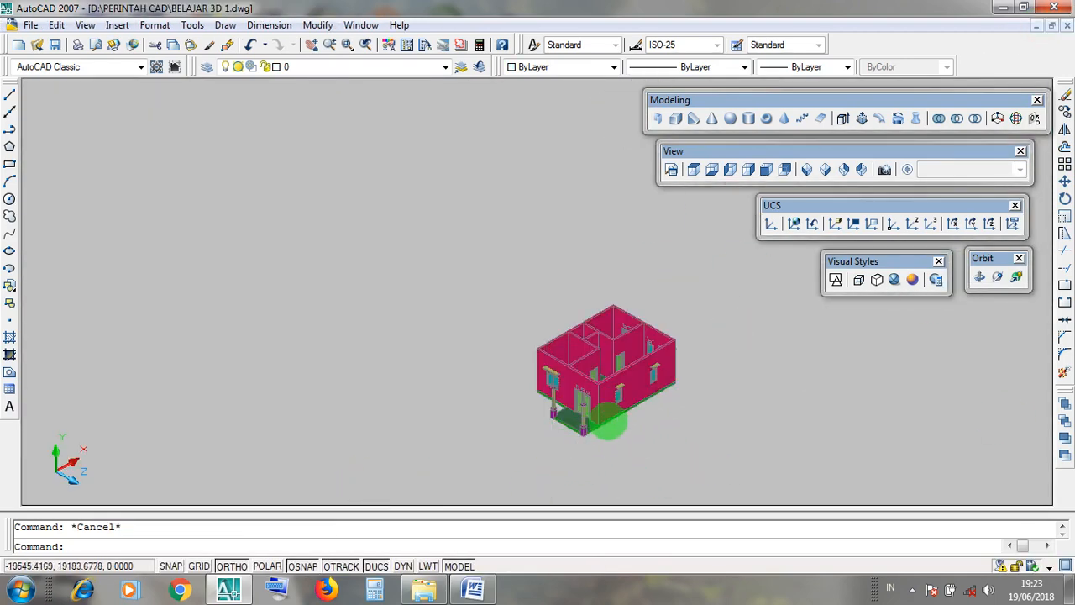
{"action": "scroll", "coordinate": [609, 423], "scroll_direction": "up", "scroll_amount": 2}
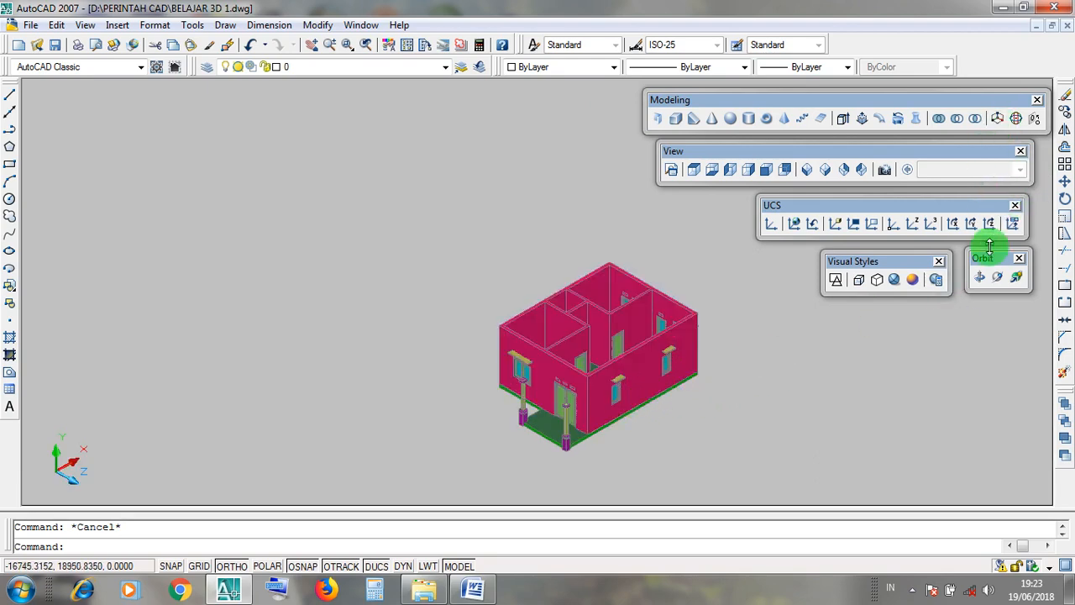
{"action": "left_click", "coordinate": [998, 280]}
{"action": "left_click_drag", "start_coordinate": [653, 400], "coordinate": [637, 337]}
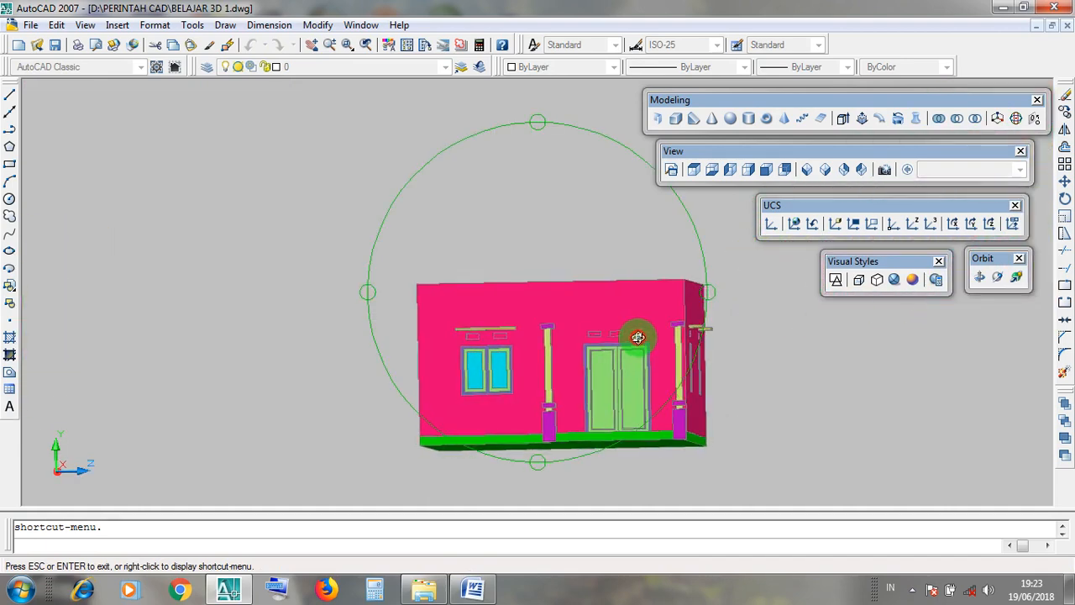
{"action": "left_click_drag", "start_coordinate": [546, 350], "coordinate": [569, 367]}
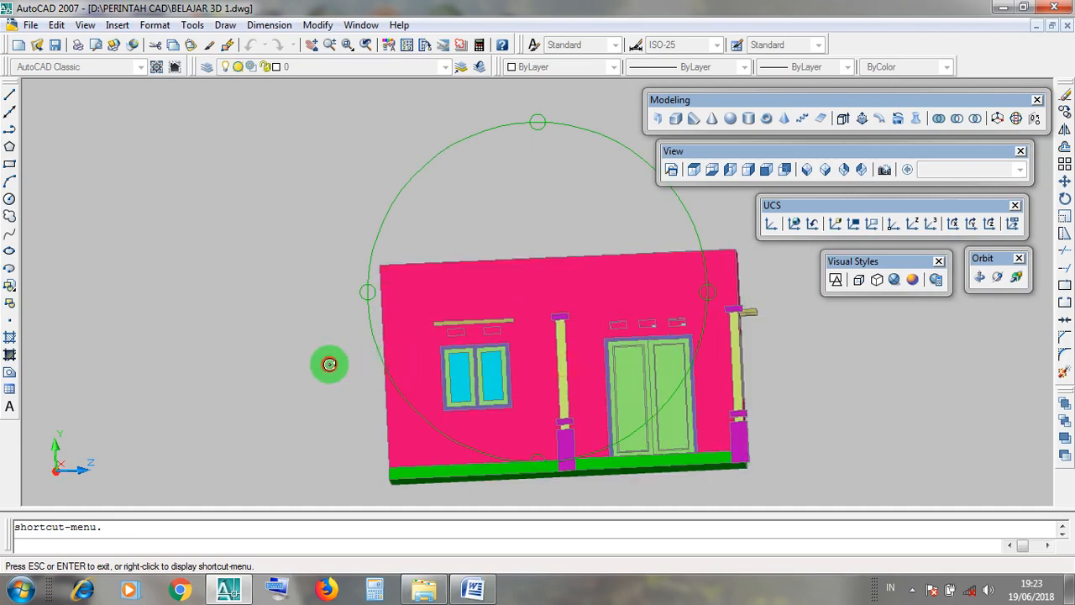
- Orbit the roofless house model past its rear and side walls and back round to the front
{"action": "left_click_drag", "start_coordinate": [328, 364], "coordinate": [326, 359]}
{"action": "left_click_drag", "start_coordinate": [583, 240], "coordinate": [658, 291]}
{"action": "left_click_drag", "start_coordinate": [566, 349], "coordinate": [821, 395]}
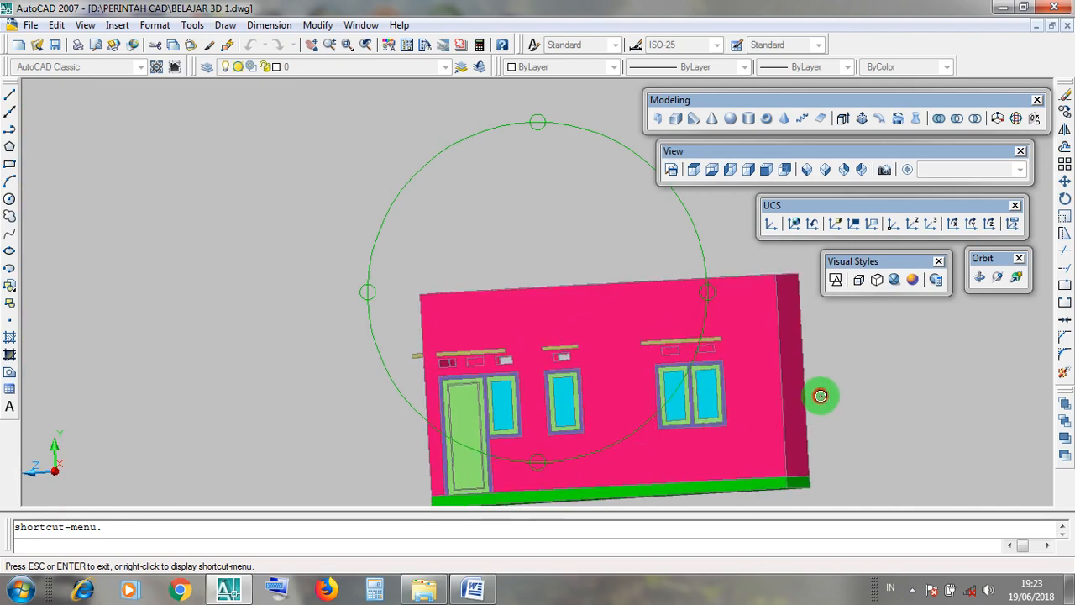
{"action": "left_click_drag", "start_coordinate": [514, 343], "coordinate": [548, 290]}
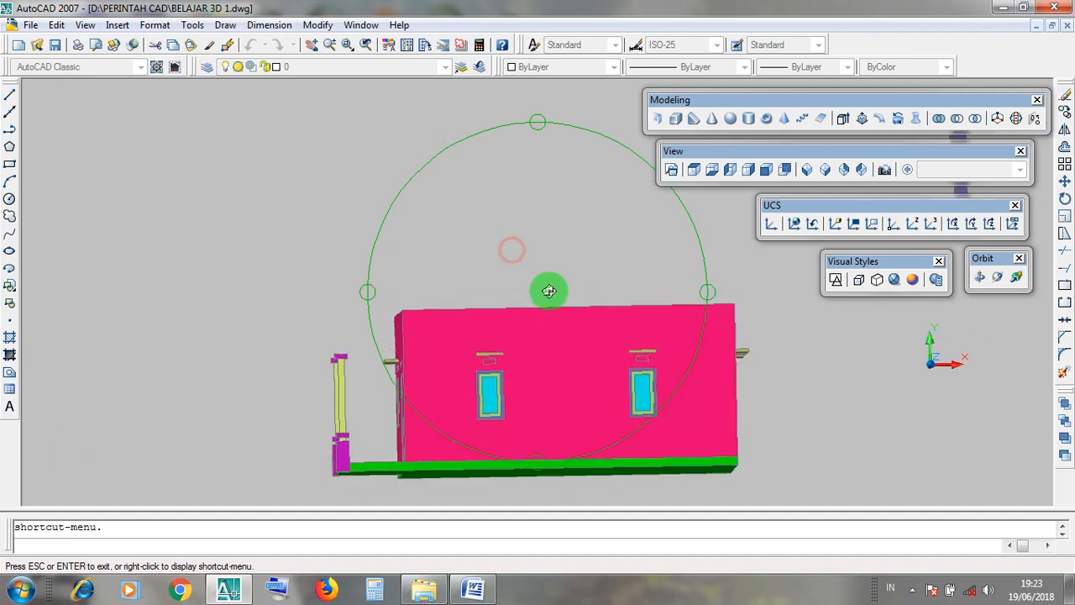
{"action": "left_click_drag", "start_coordinate": [502, 404], "coordinate": [563, 387]}
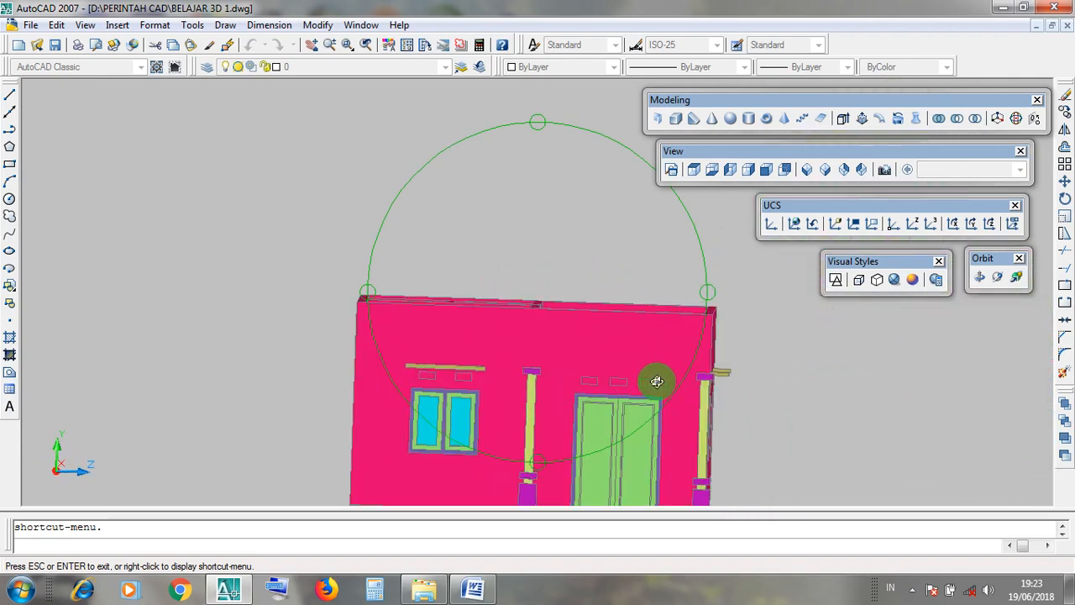
{"action": "left_click_drag", "start_coordinate": [657, 382], "coordinate": [772, 389]}
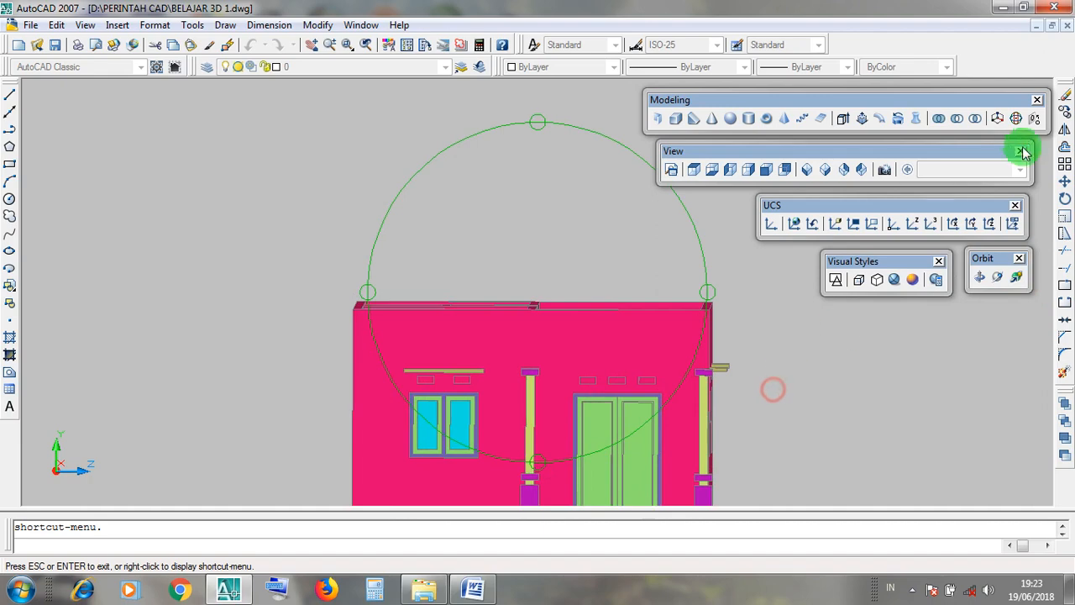
- Switch back to the LATIHAN GAMBAR 3D drawing
{"action": "left_click", "coordinate": [1033, 30]}
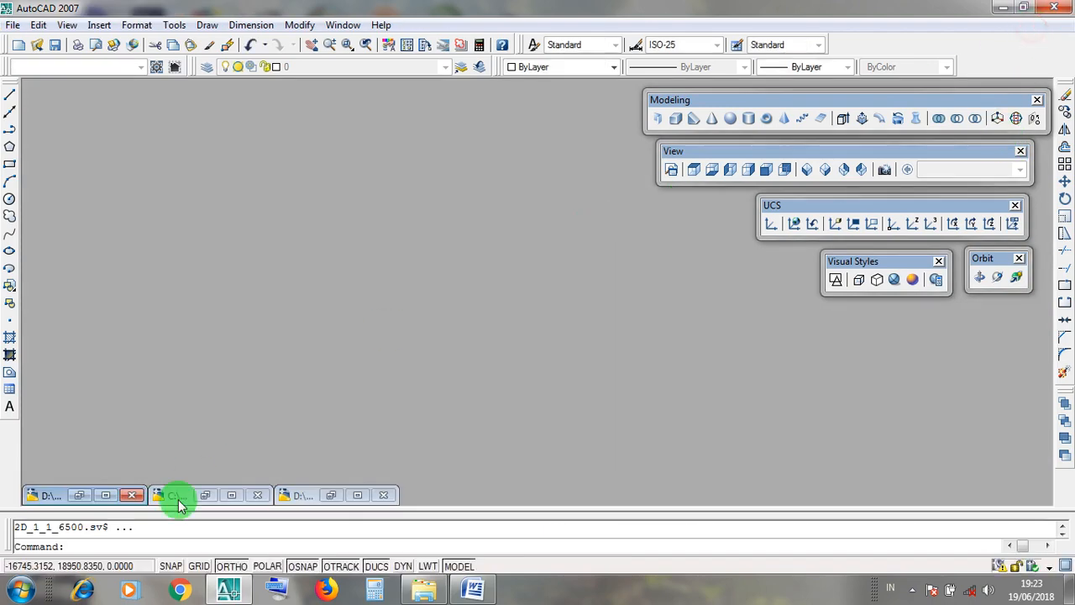
{"action": "double_click", "coordinate": [231, 495]}
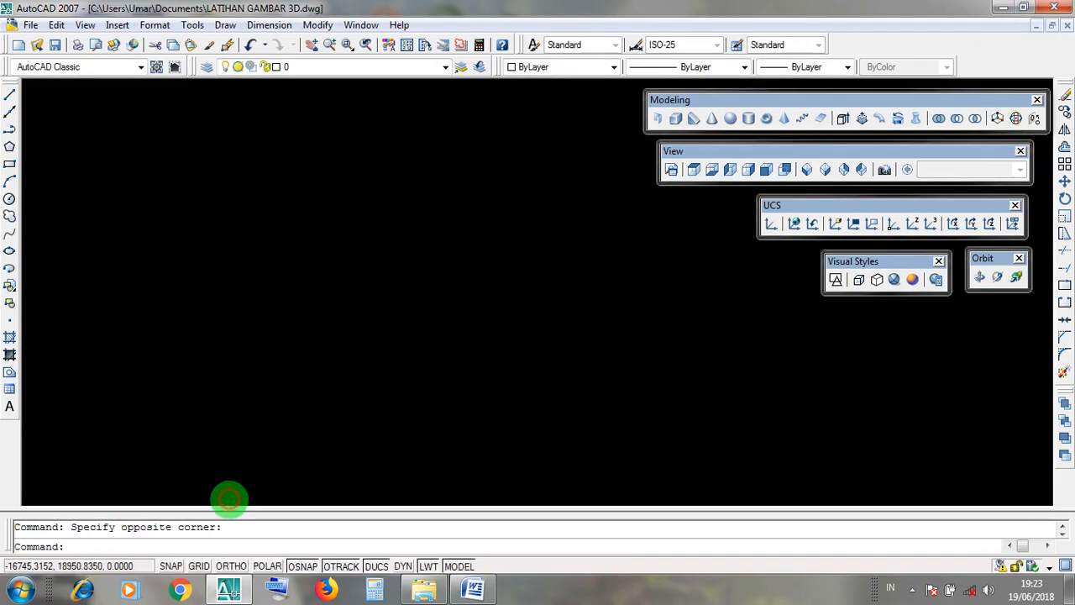
- Inspect the four roofless house elevations in turn, checking the empty space above each wall
{"action": "scroll", "coordinate": [588, 420], "scroll_direction": "down", "scroll_amount": 5}
{"action": "scroll", "coordinate": [265, 412], "scroll_direction": "up", "scroll_amount": 3}
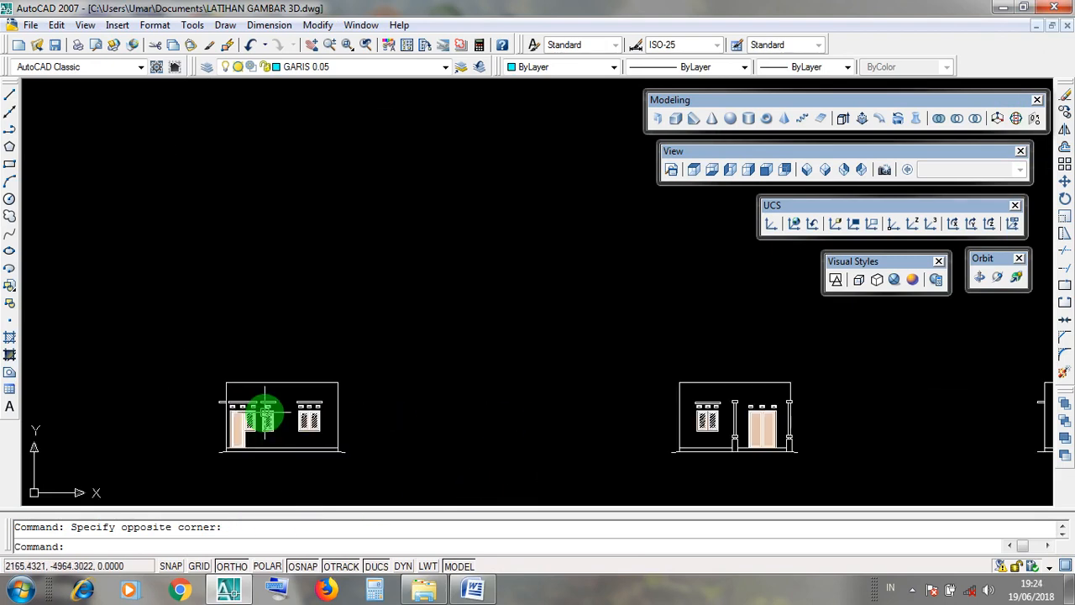
{"action": "scroll", "coordinate": [265, 412], "scroll_direction": "up", "scroll_amount": 3}
{"action": "scroll", "coordinate": [365, 355], "scroll_direction": "down", "scroll_amount": 4}
{"action": "scroll", "coordinate": [699, 369], "scroll_direction": "up", "scroll_amount": 3}
{"action": "left_click", "coordinate": [759, 358]}
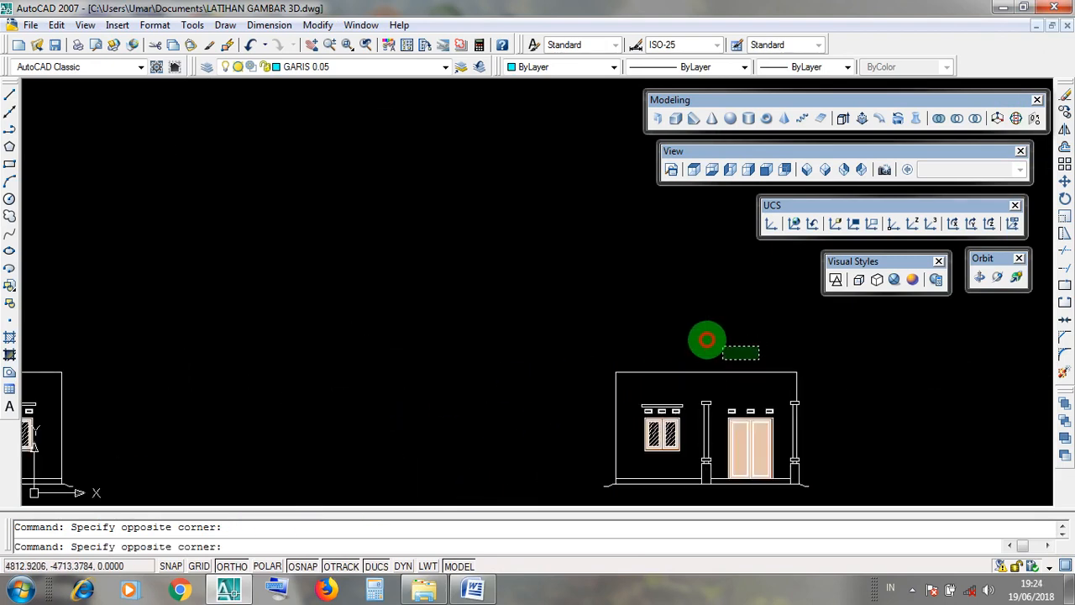
{"action": "left_click", "coordinate": [706, 340]}
{"action": "scroll", "coordinate": [636, 336], "scroll_direction": "down", "scroll_amount": 2}
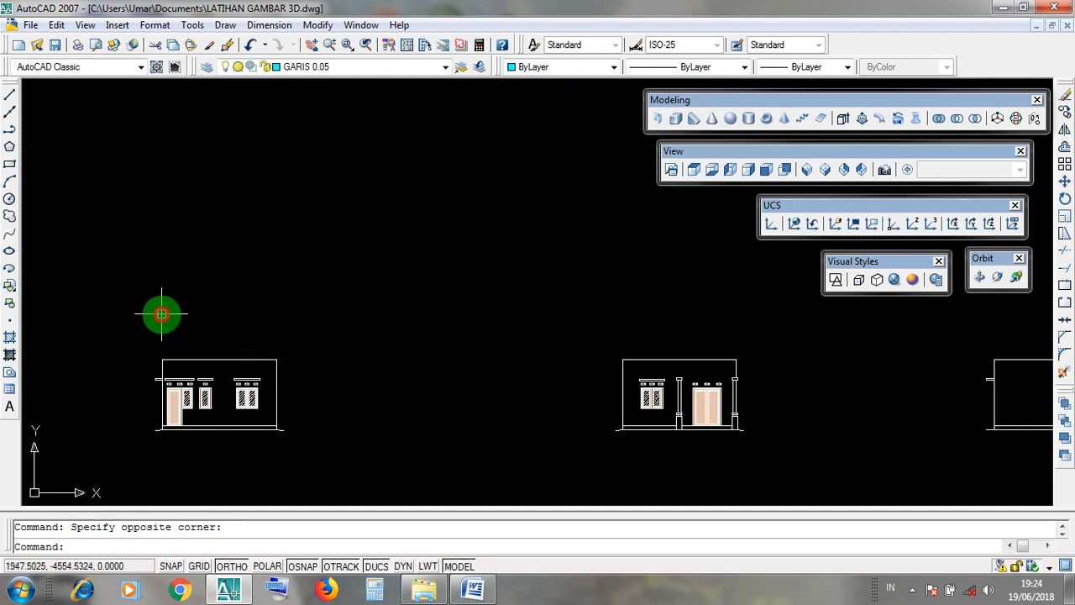
{"action": "middle_click_drag", "start_coordinate": [641, 365], "coordinate": [249, 396]}
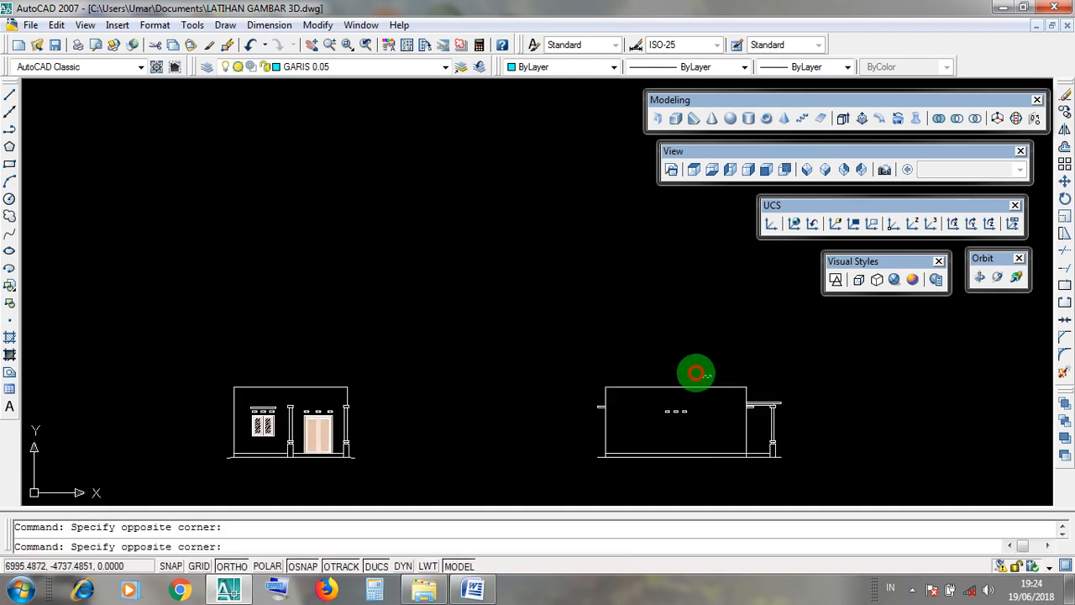
{"action": "middle_click_drag", "start_coordinate": [853, 358], "coordinate": [344, 378]}
{"action": "left_click", "coordinate": [750, 390]}
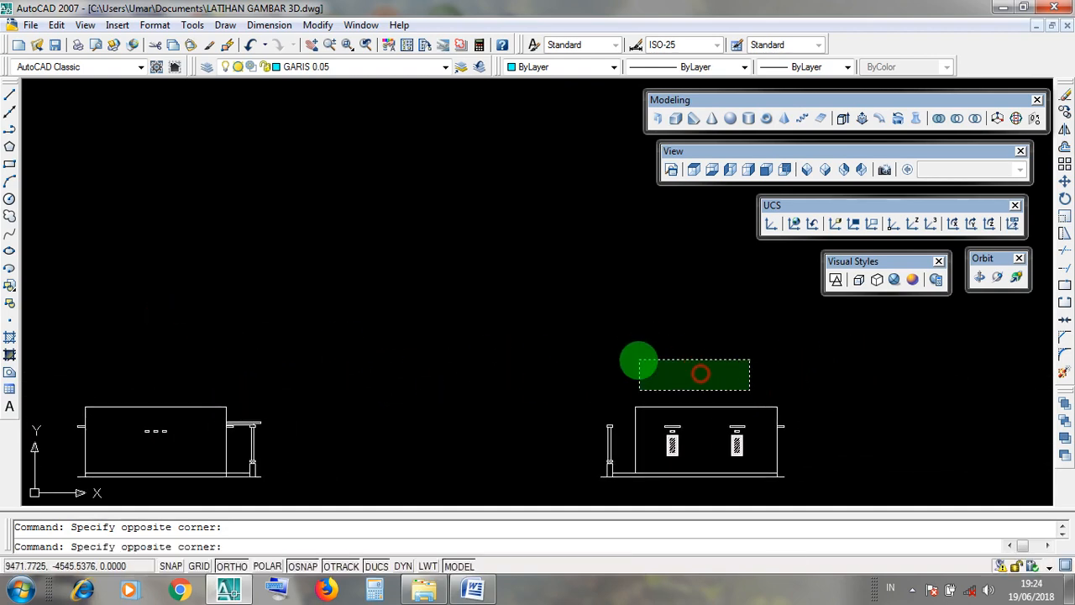
{"action": "left_click", "coordinate": [637, 359]}
- View the four framed roof-type sheets together and trace across their rows of house elevations
{"action": "scroll", "coordinate": [649, 372], "scroll_direction": "down", "scroll_amount": 6}
{"action": "middle_click_drag", "start_coordinate": [595, 325], "coordinate": [580, 574]}
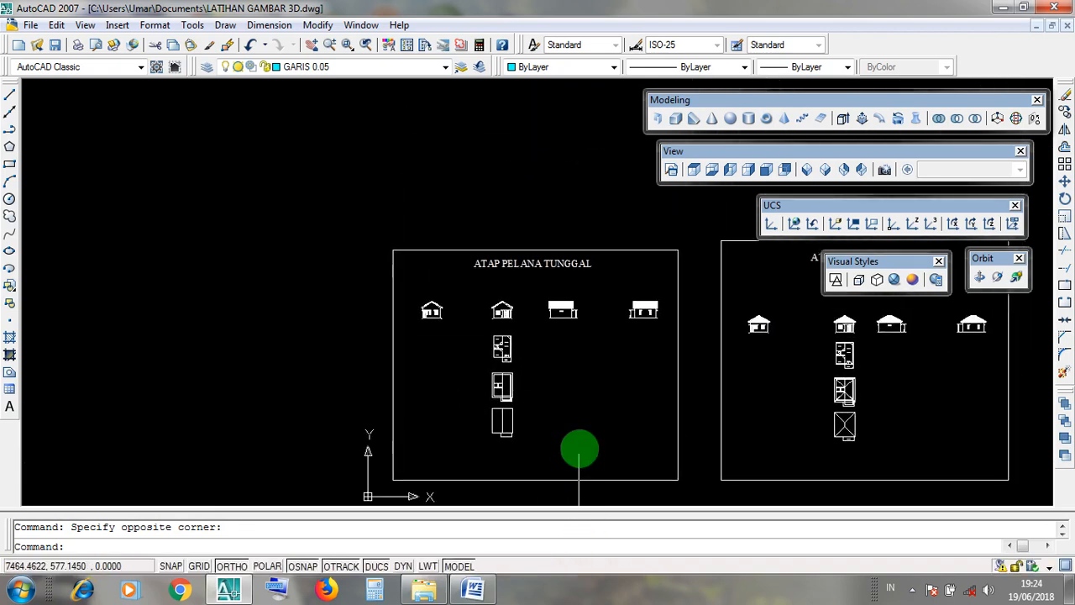
{"action": "scroll", "coordinate": [408, 407], "scroll_direction": "down", "scroll_amount": 4}
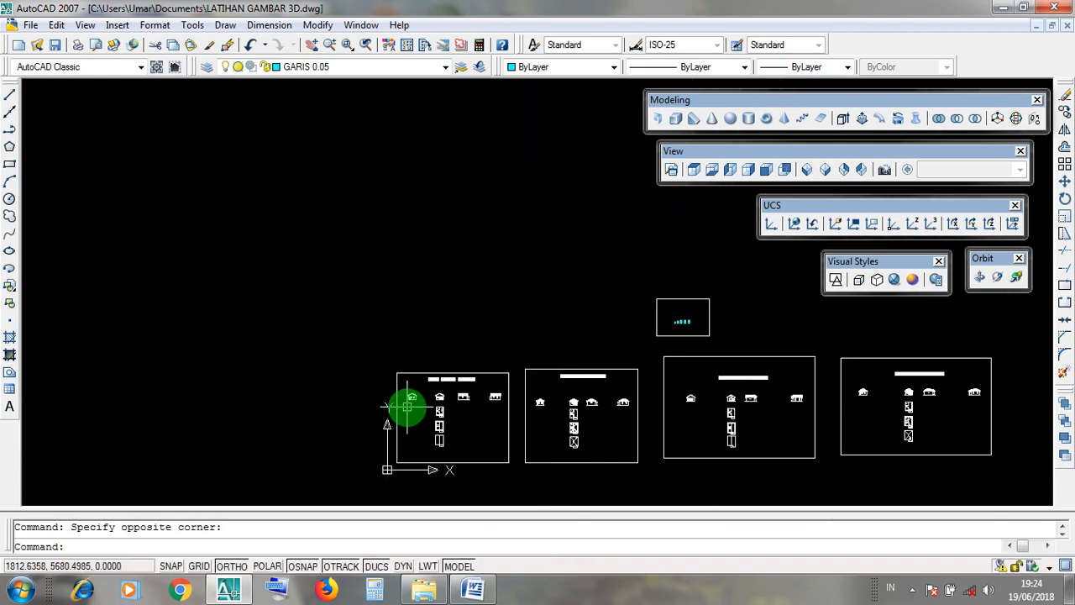
{"action": "left_click", "coordinate": [362, 383]}
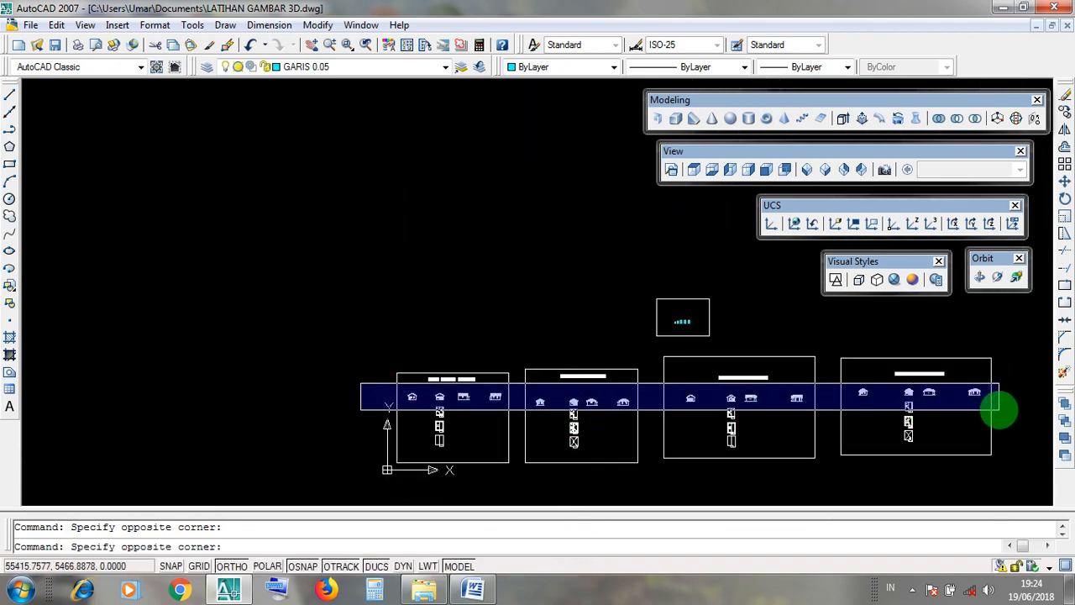
{"action": "key", "text": "Escape"}
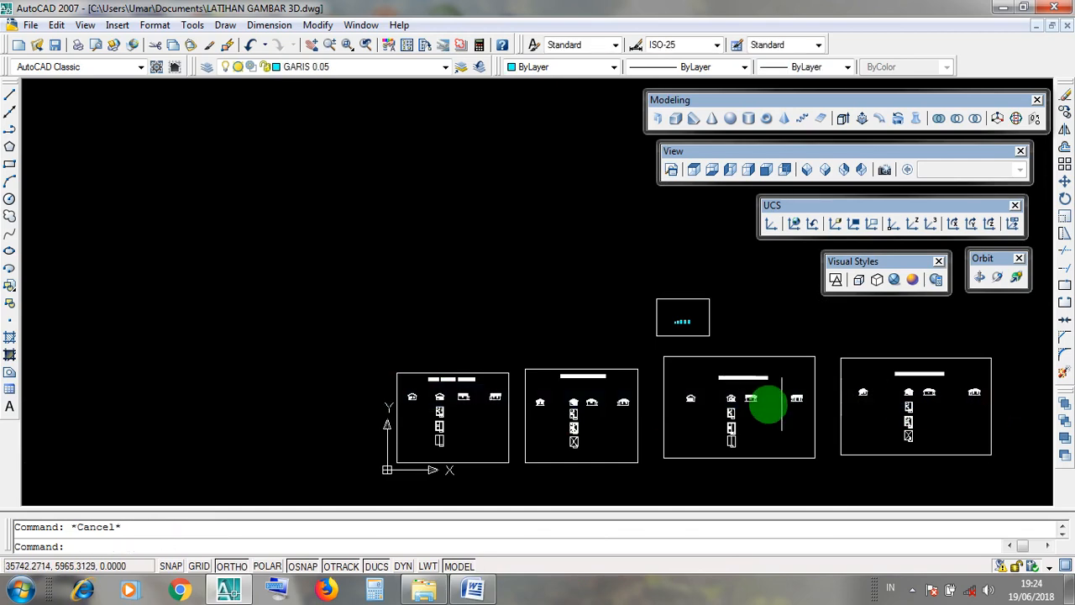
- Examine the roofed elevations on the ATAP PELANA TUNGGAL and ATAP PERISAI TUNGGAL sheets
{"action": "scroll", "coordinate": [411, 392], "scroll_direction": "up", "scroll_amount": 5}
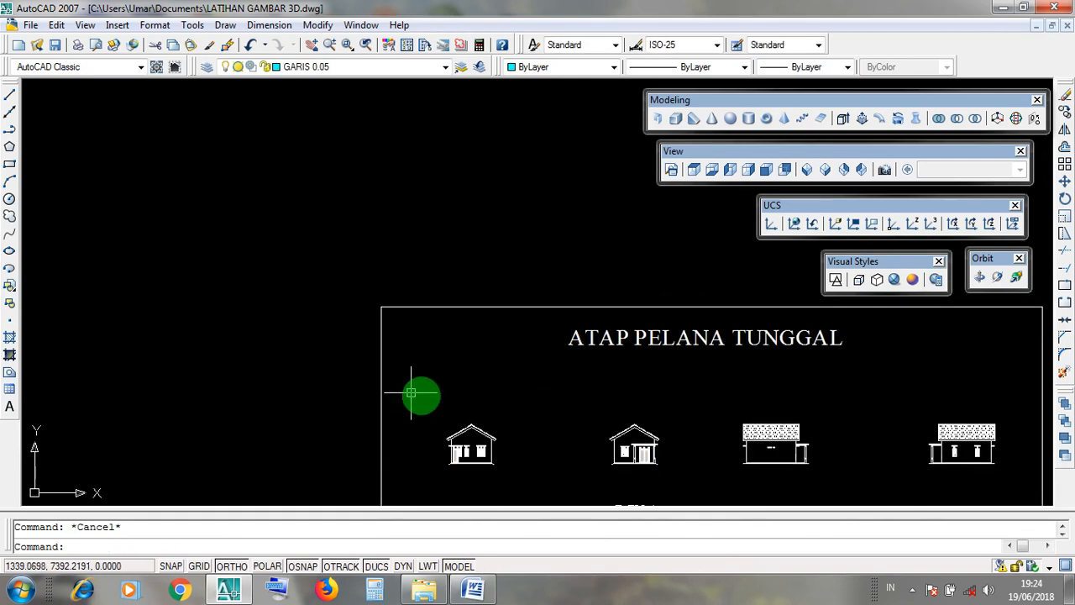
{"action": "scroll", "coordinate": [677, 454], "scroll_direction": "up", "scroll_amount": 3}
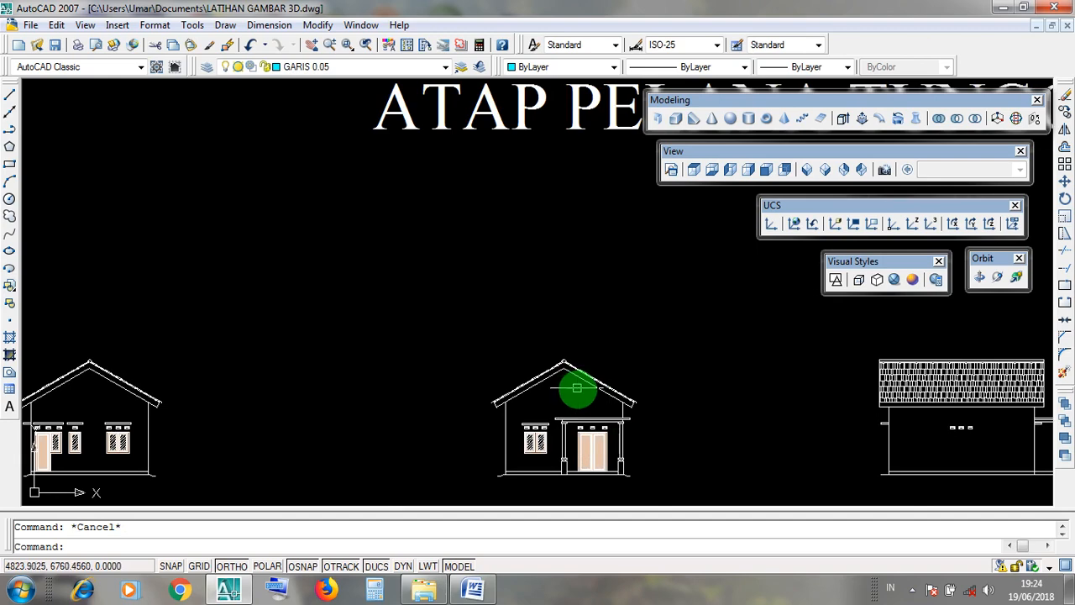
{"action": "scroll", "coordinate": [577, 387], "scroll_direction": "down", "scroll_amount": 4}
{"action": "middle_click_drag", "start_coordinate": [758, 404], "coordinate": [207, 423]}
{"action": "scroll", "coordinate": [512, 449], "scroll_direction": "up", "scroll_amount": 2}
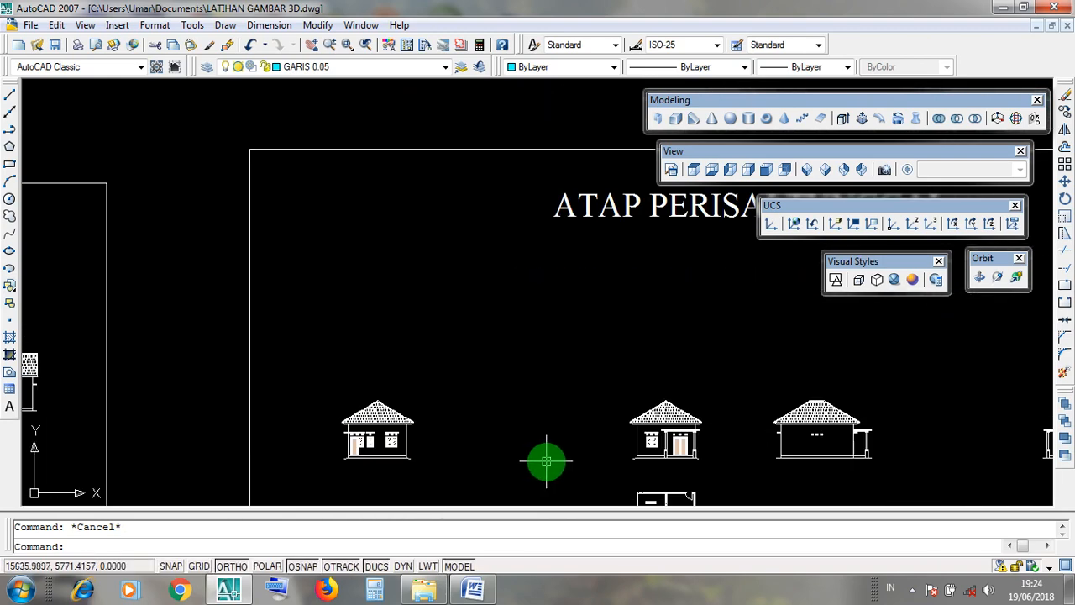
- Examine the combined gable roof on the ATAP PELANA KOMBINASI elevations
{"action": "scroll", "coordinate": [546, 461], "scroll_direction": "down", "scroll_amount": 3}
{"action": "middle_click_drag", "start_coordinate": [797, 439], "coordinate": [31, 425]}
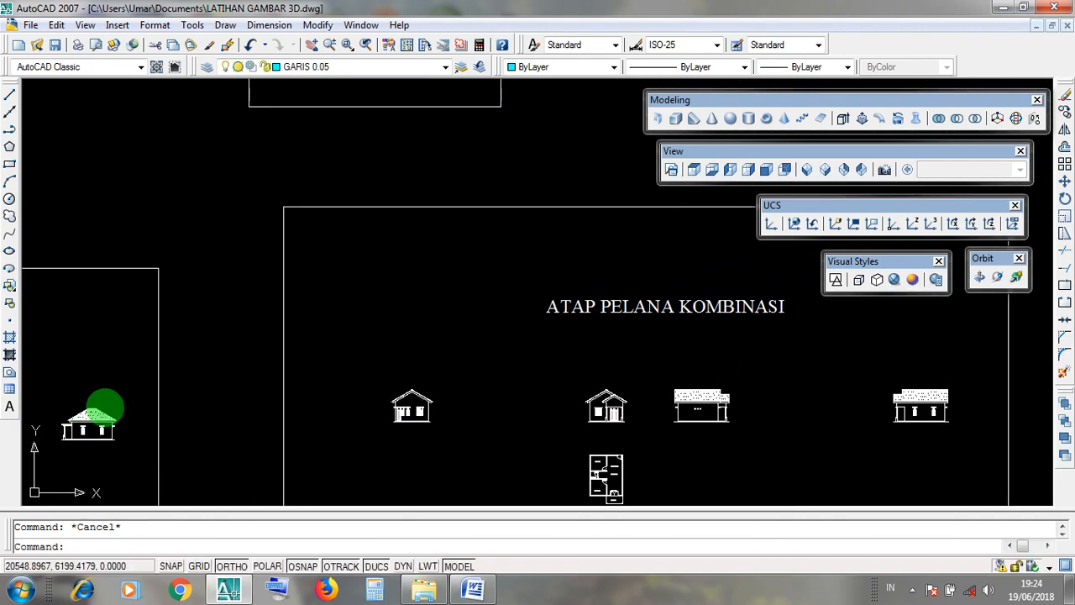
{"action": "scroll", "coordinate": [633, 402], "scroll_direction": "up", "scroll_amount": 4}
{"action": "scroll", "coordinate": [665, 406], "scroll_direction": "down", "scroll_amount": 4}
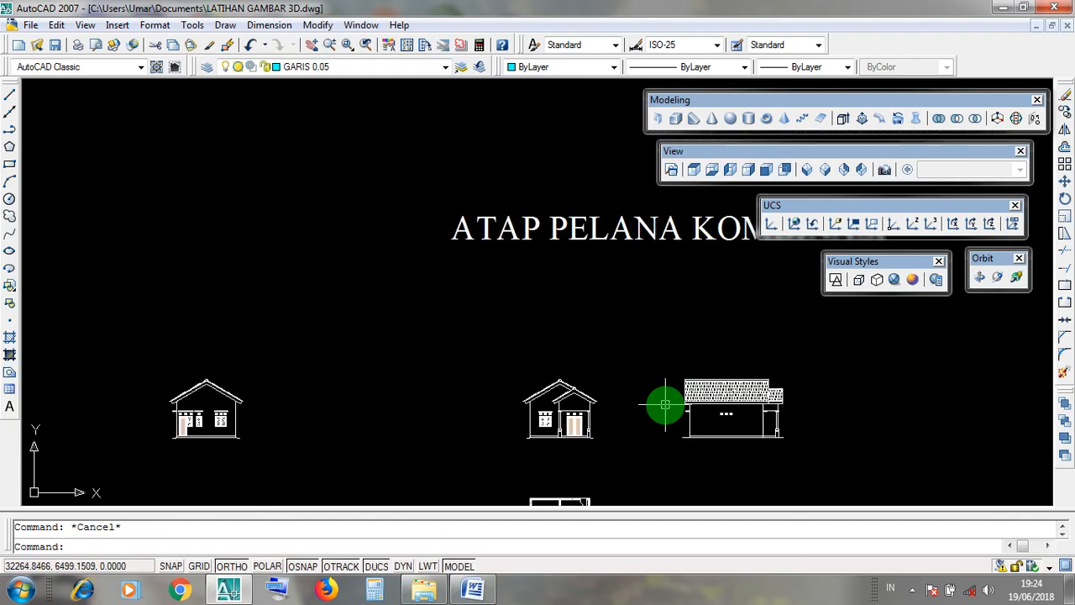
- Examine the ATAP PERISAI KOMBINASI elevations, with a close look at the front elevation's combined hip roof
{"action": "scroll", "coordinate": [665, 406], "scroll_direction": "down", "scroll_amount": 5}
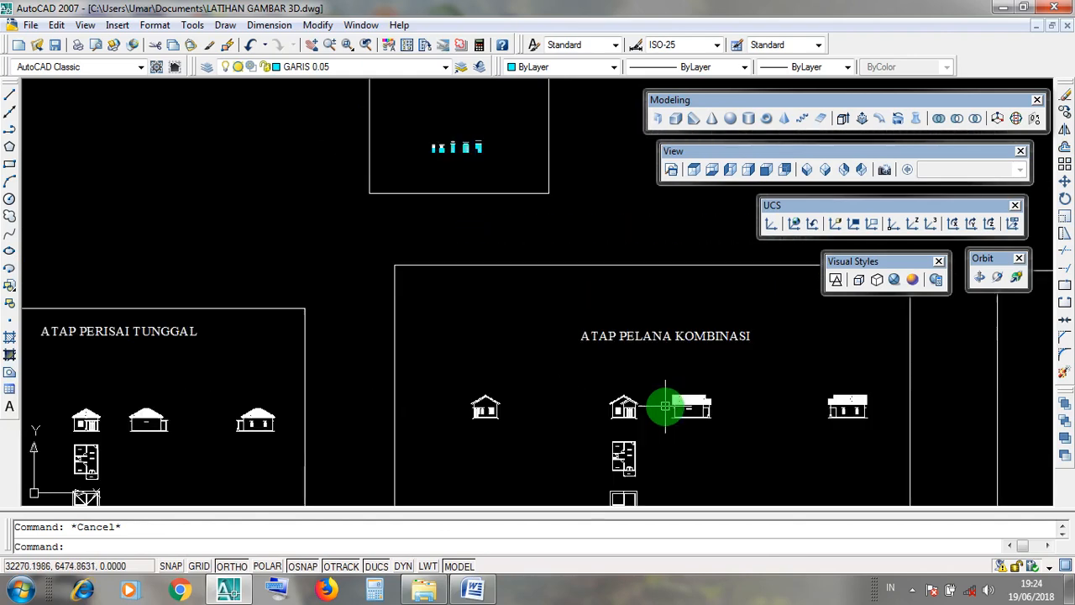
{"action": "middle_click_drag", "start_coordinate": [815, 393], "coordinate": [378, 422]}
{"action": "scroll", "coordinate": [613, 399], "scroll_direction": "up", "scroll_amount": 5}
{"action": "scroll", "coordinate": [568, 463], "scroll_direction": "up", "scroll_amount": 2}
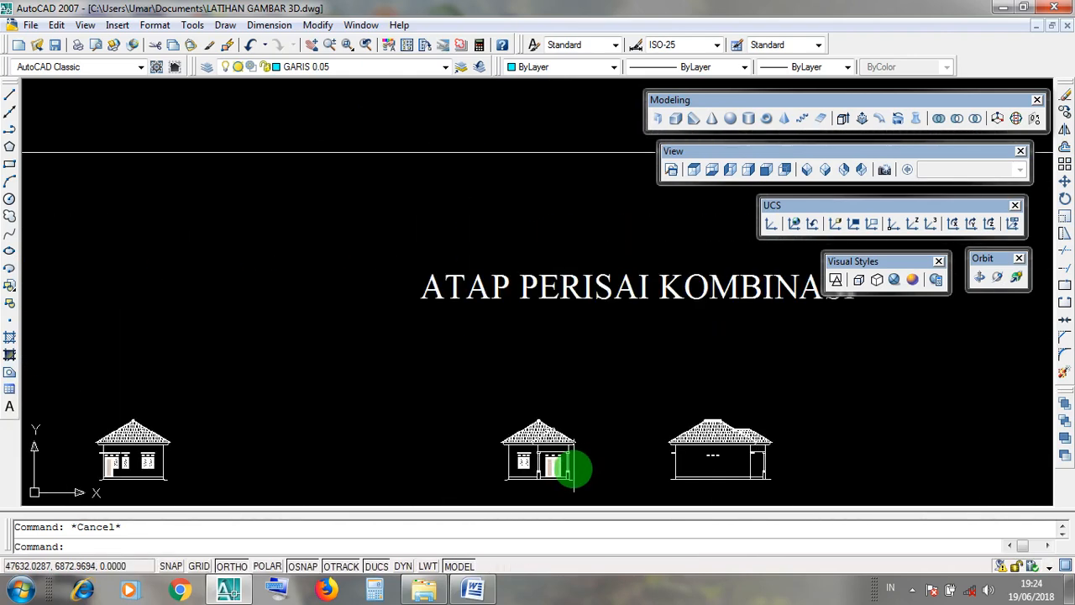
{"action": "scroll", "coordinate": [501, 456], "scroll_direction": "up", "scroll_amount": 2}
{"action": "scroll", "coordinate": [487, 456], "scroll_direction": "up", "scroll_amount": 2}
{"action": "scroll", "coordinate": [619, 422], "scroll_direction": "up", "scroll_amount": 2}
{"action": "middle_click_drag", "start_coordinate": [619, 422], "coordinate": [623, 416]}
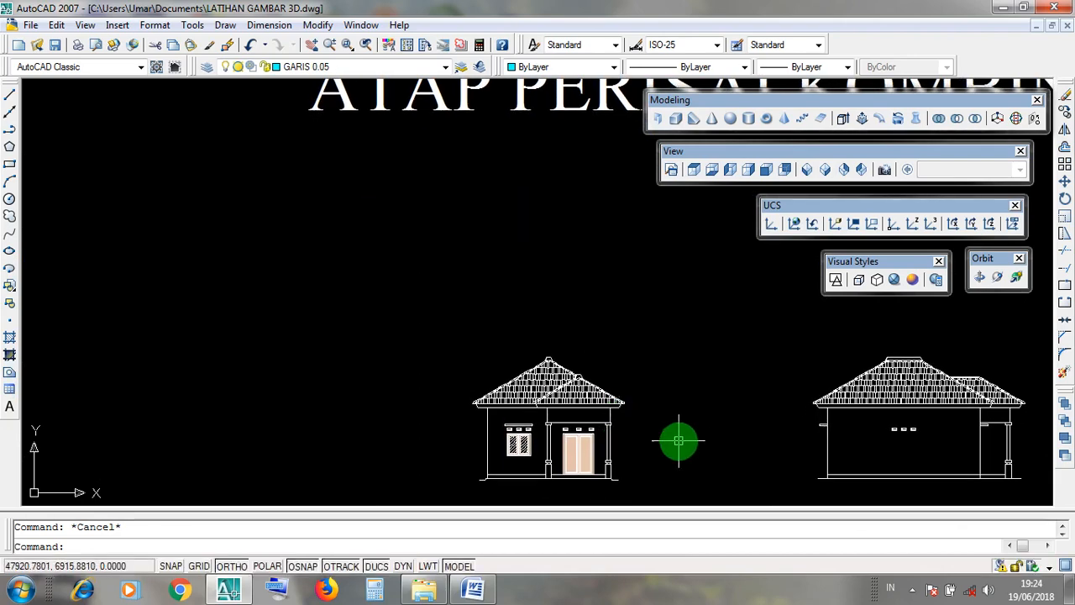
- Return to the row of roofless elevations below the sheets and compare the area above each wall
{"action": "scroll", "coordinate": [680, 446], "scroll_direction": "down", "scroll_amount": 8}
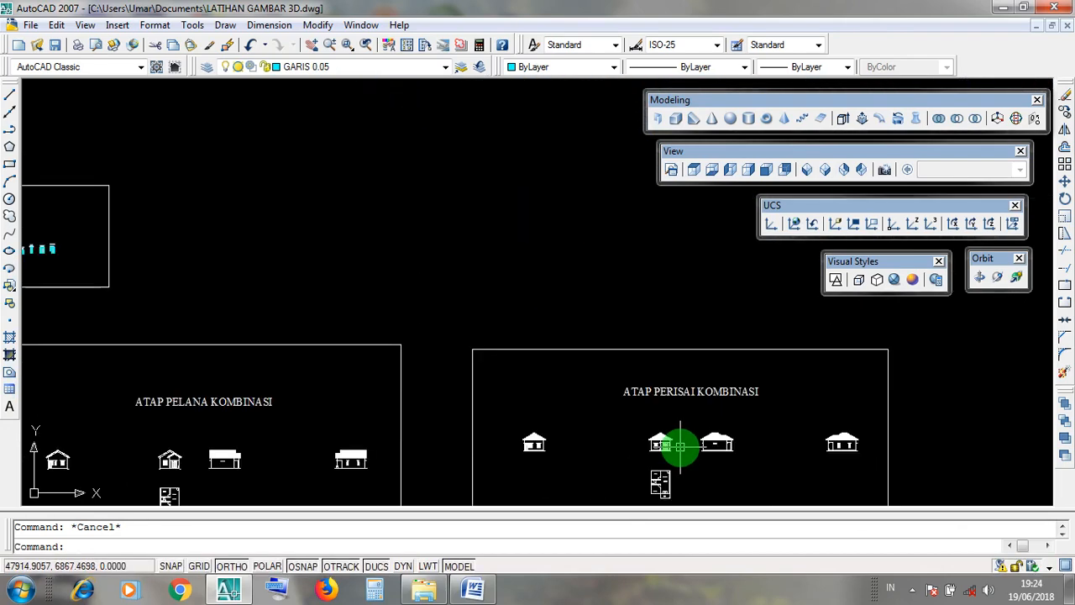
{"action": "middle_click_drag", "start_coordinate": [317, 463], "coordinate": [348, 331]}
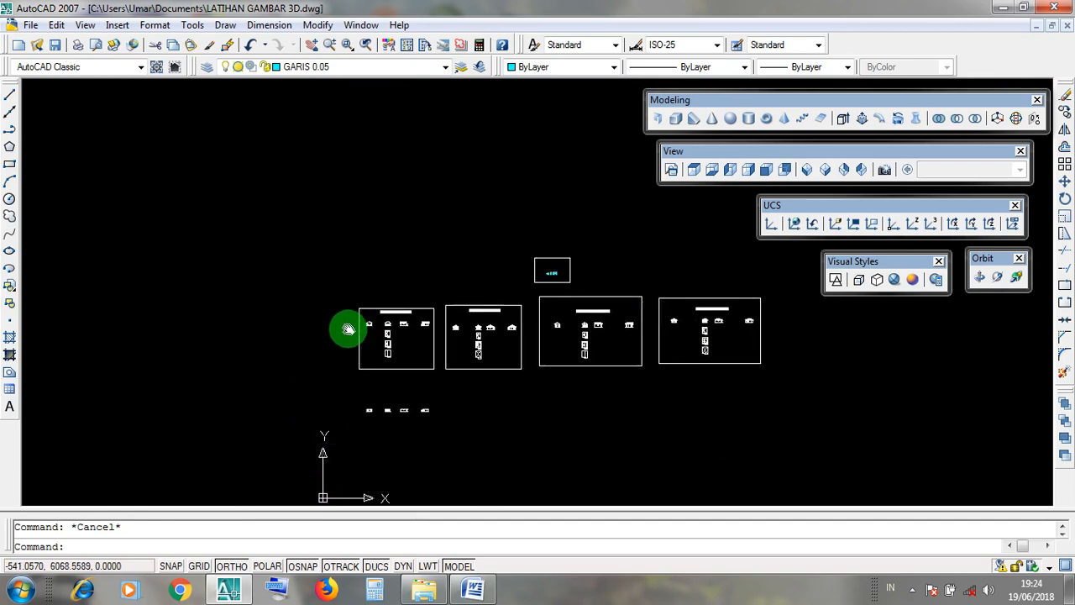
{"action": "scroll", "coordinate": [377, 387], "scroll_direction": "up", "scroll_amount": 12}
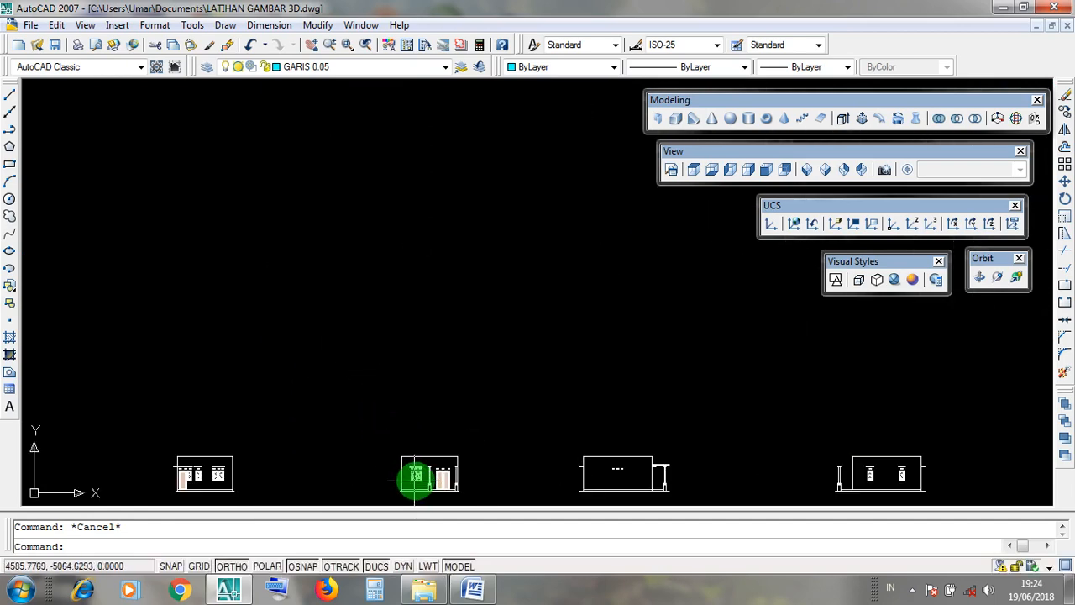
{"action": "middle_click_drag", "start_coordinate": [678, 451], "coordinate": [655, 408]}
{"action": "left_click", "coordinate": [388, 364]}
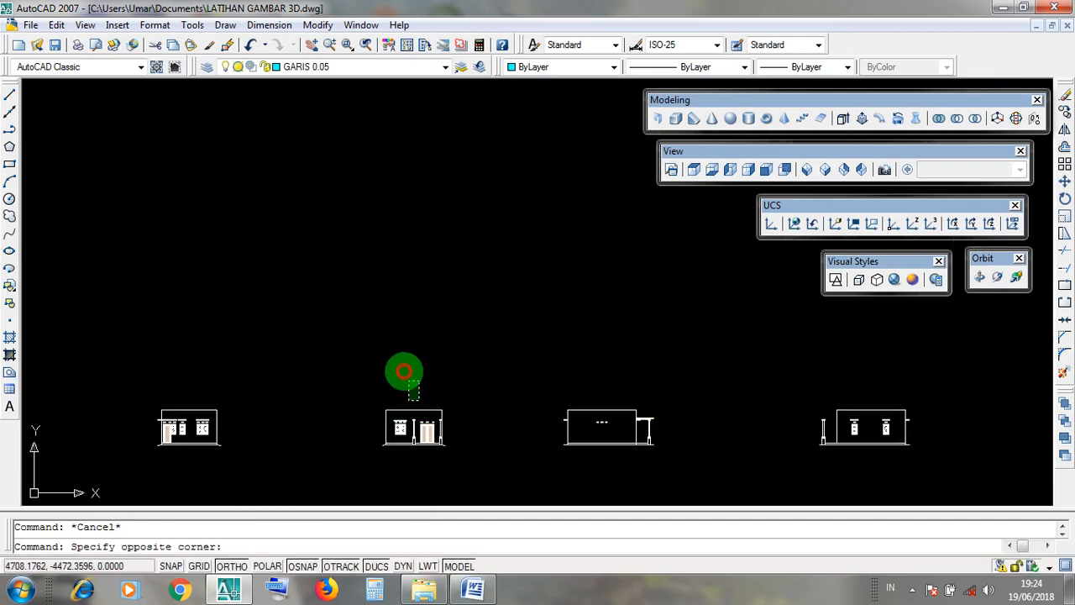
{"action": "left_click", "coordinate": [153, 383]}
{"action": "left_click", "coordinate": [190, 396]}
{"action": "left_click", "coordinate": [182, 375]}
{"action": "left_click", "coordinate": [621, 394]}
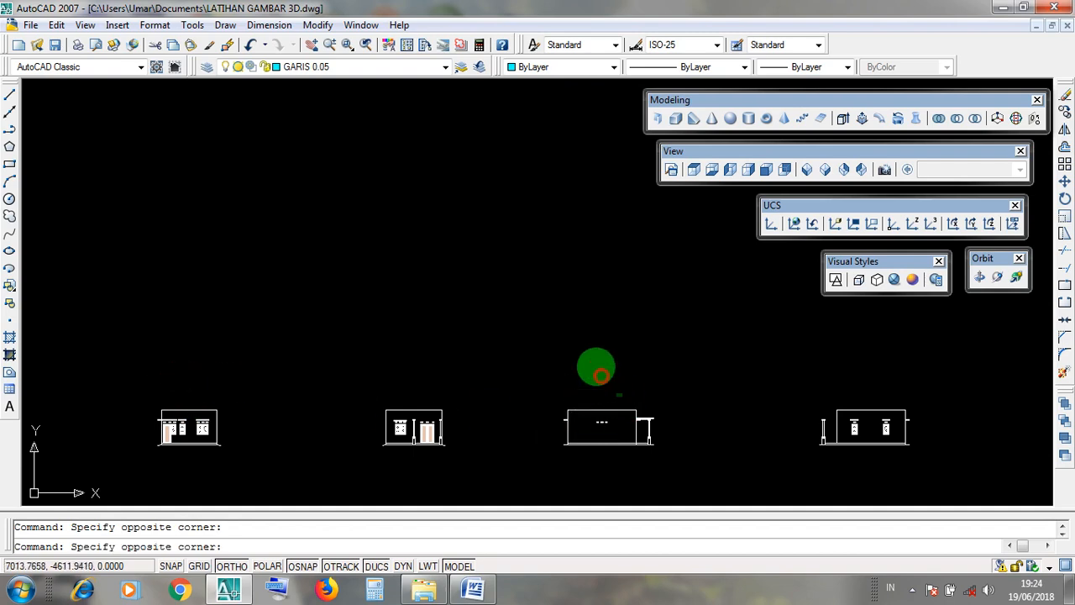
{"action": "left_click", "coordinate": [627, 371]}
{"action": "left_click", "coordinate": [849, 372]}
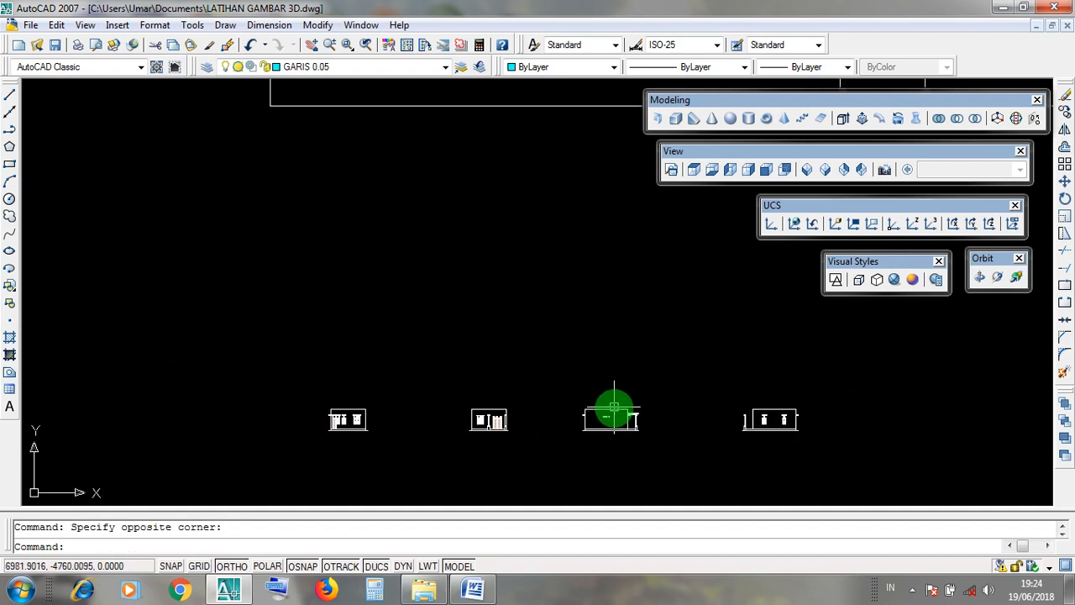
- Go back to the ATAP PELANA TUNGGAL sheet and review its row of four roofed elevations
{"action": "scroll", "coordinate": [610, 401], "scroll_direction": "down", "scroll_amount": 4}
{"action": "middle_click_drag", "start_coordinate": [627, 334], "coordinate": [629, 501]}
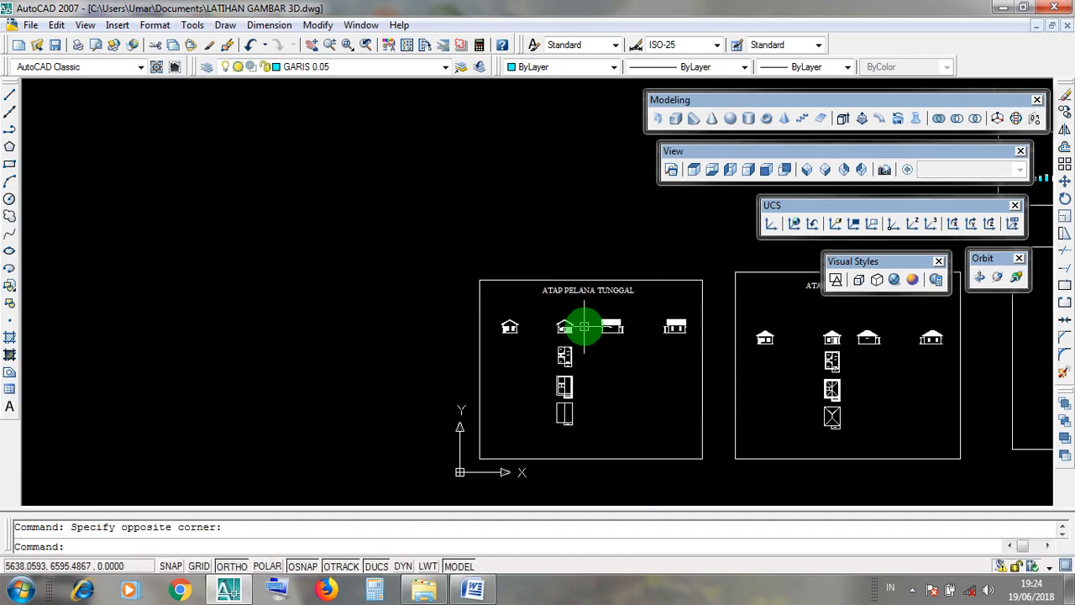
{"action": "scroll", "coordinate": [595, 307], "scroll_direction": "up", "scroll_amount": 5}
{"action": "scroll", "coordinate": [577, 415], "scroll_direction": "down", "scroll_amount": 4}
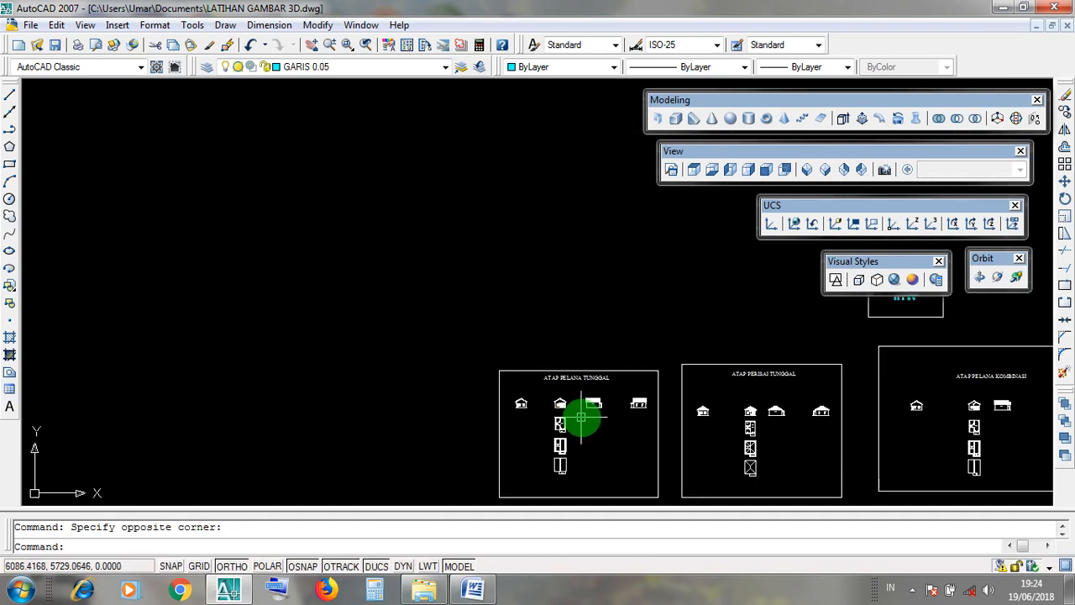
{"action": "scroll", "coordinate": [542, 409], "scroll_direction": "up", "scroll_amount": 3}
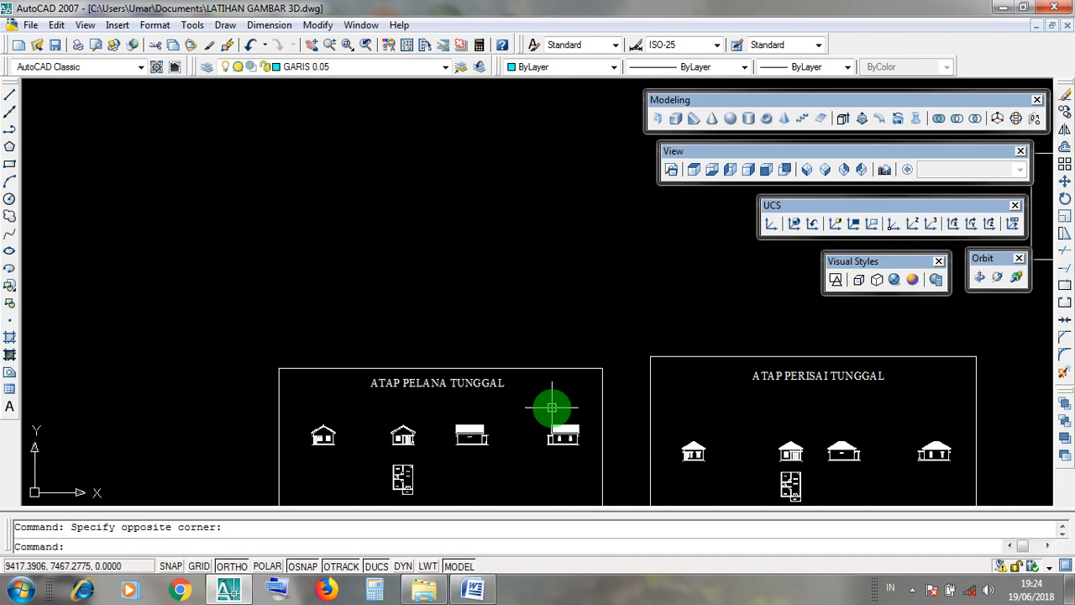
{"action": "scroll", "coordinate": [456, 426], "scroll_direction": "up", "scroll_amount": 3}
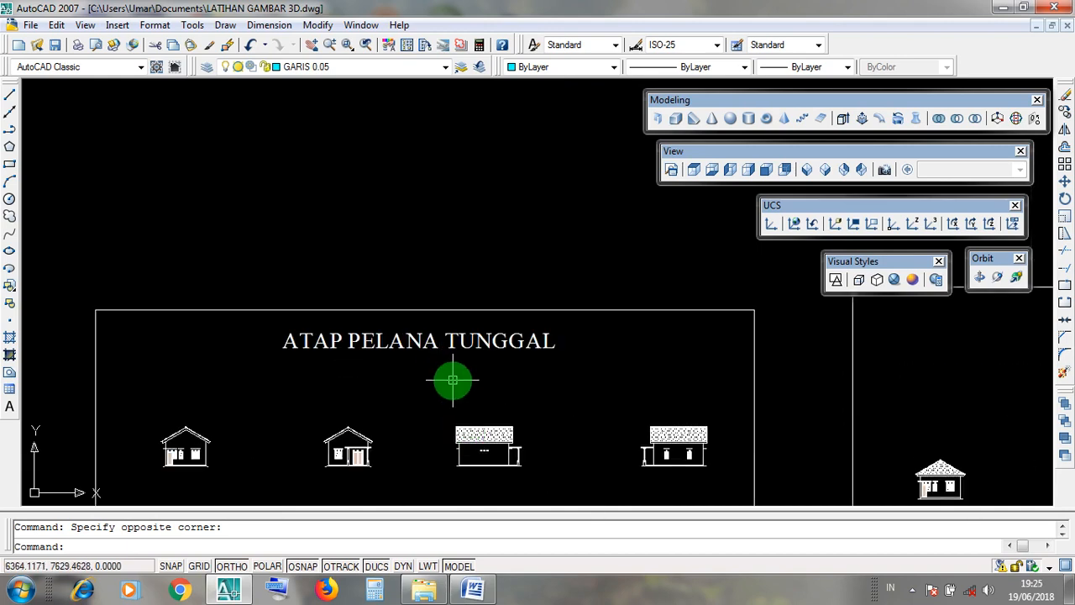
{"action": "left_click", "coordinate": [135, 403]}
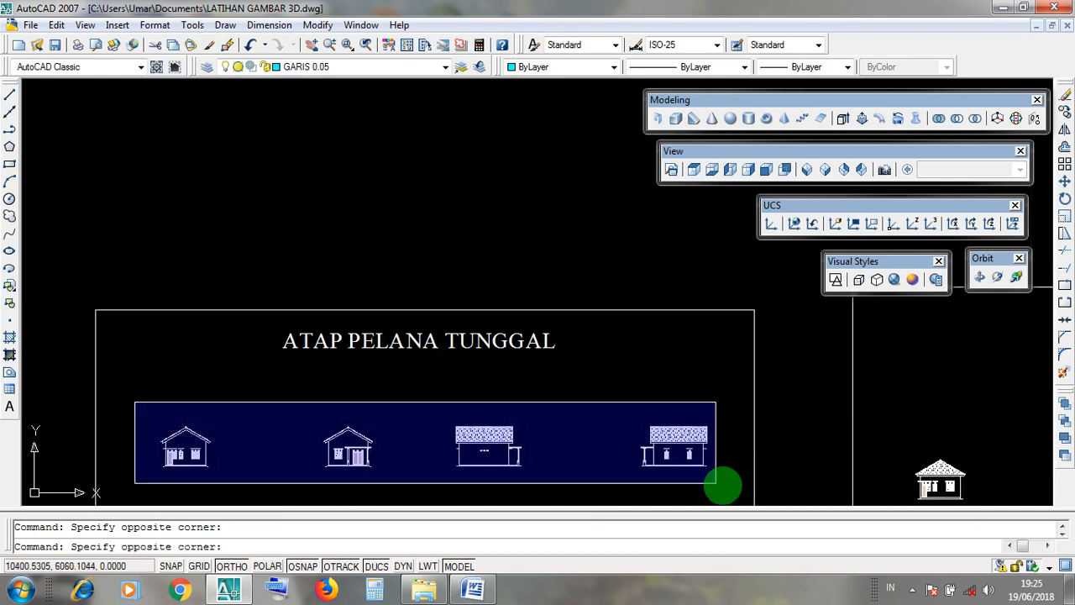
{"action": "key", "text": "Escape"}
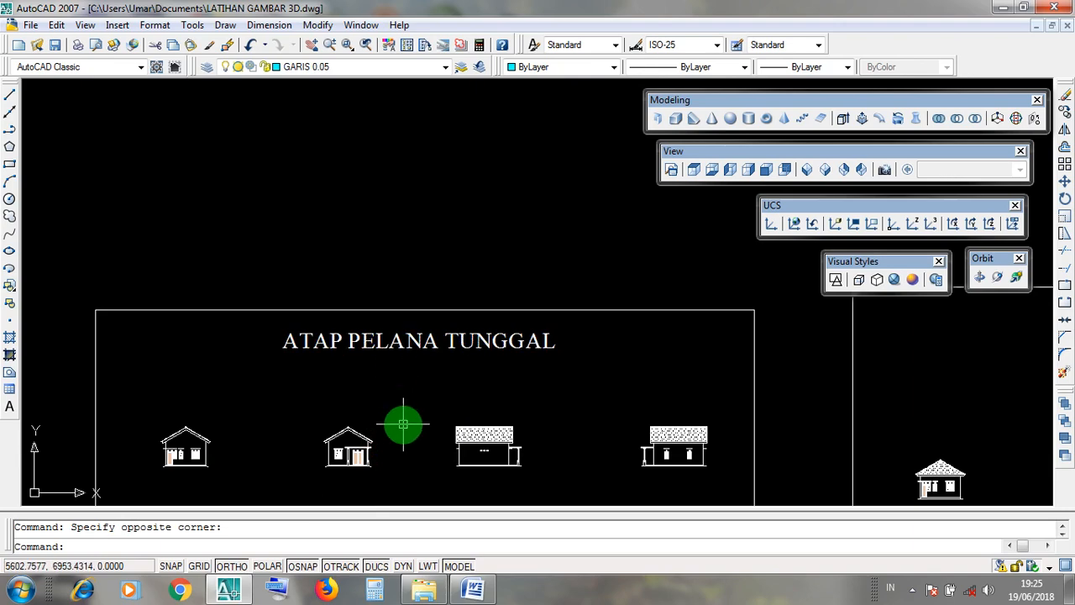
- Review the four hip-roofed elevations on the ATAP PERISAI TUNGGAL sheet
{"action": "scroll", "coordinate": [403, 426], "scroll_direction": "down", "scroll_amount": 5}
{"action": "scroll", "coordinate": [748, 434], "scroll_direction": "up", "scroll_amount": 5}
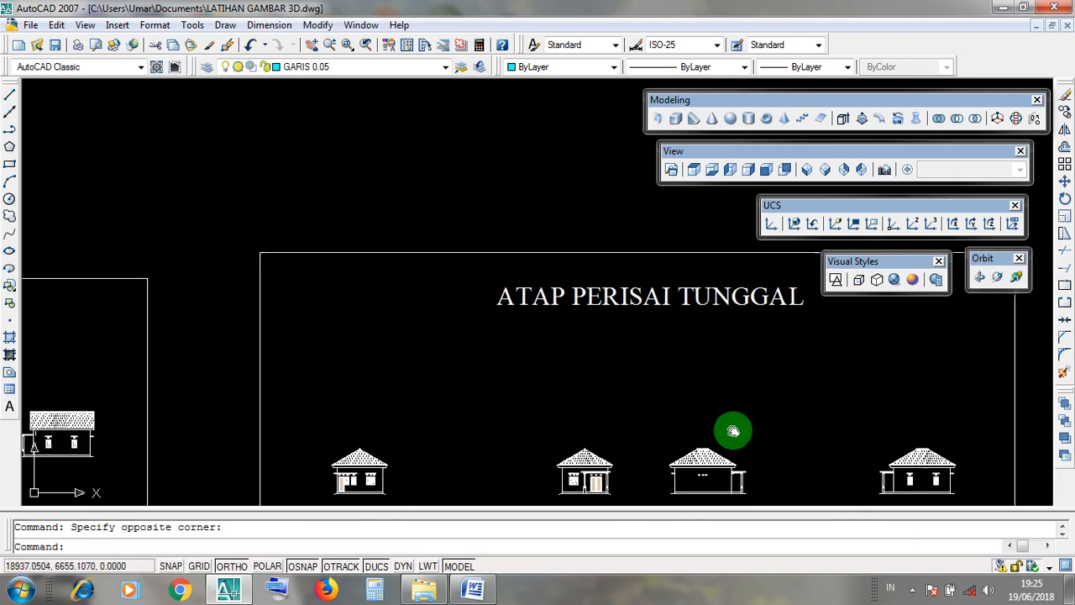
{"action": "middle_click_drag", "start_coordinate": [732, 431], "coordinate": [668, 402]}
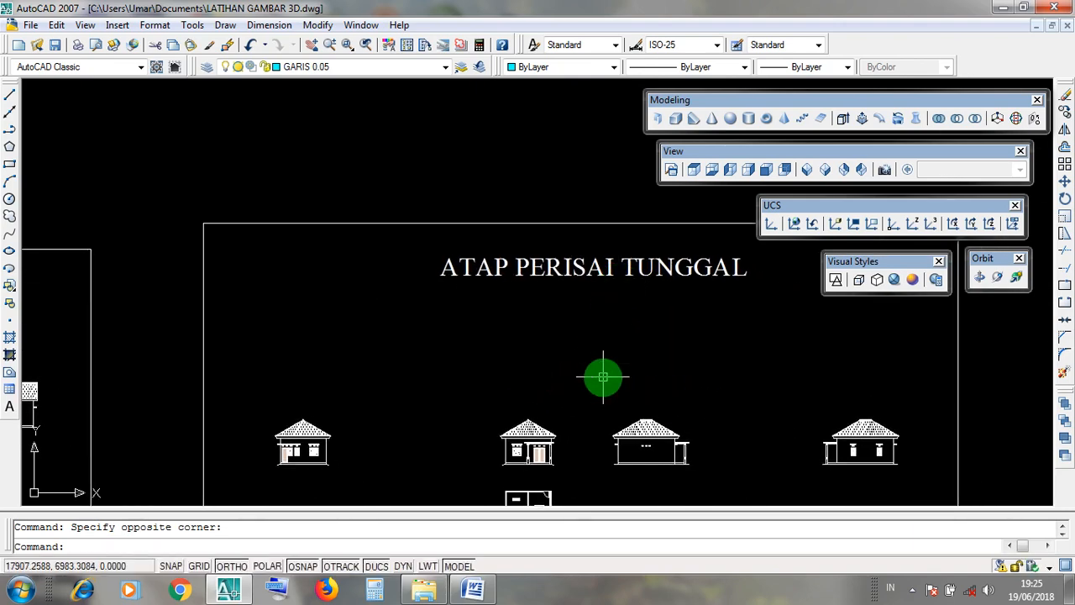
- Review the four elevations on the ATAP PELANA KOMBINASI sheet
{"action": "scroll", "coordinate": [603, 377], "scroll_direction": "down", "scroll_amount": 1}
{"action": "scroll", "coordinate": [603, 377], "scroll_direction": "down", "scroll_amount": 1}
{"action": "middle_click_drag", "start_coordinate": [816, 377], "coordinate": [405, 441]}
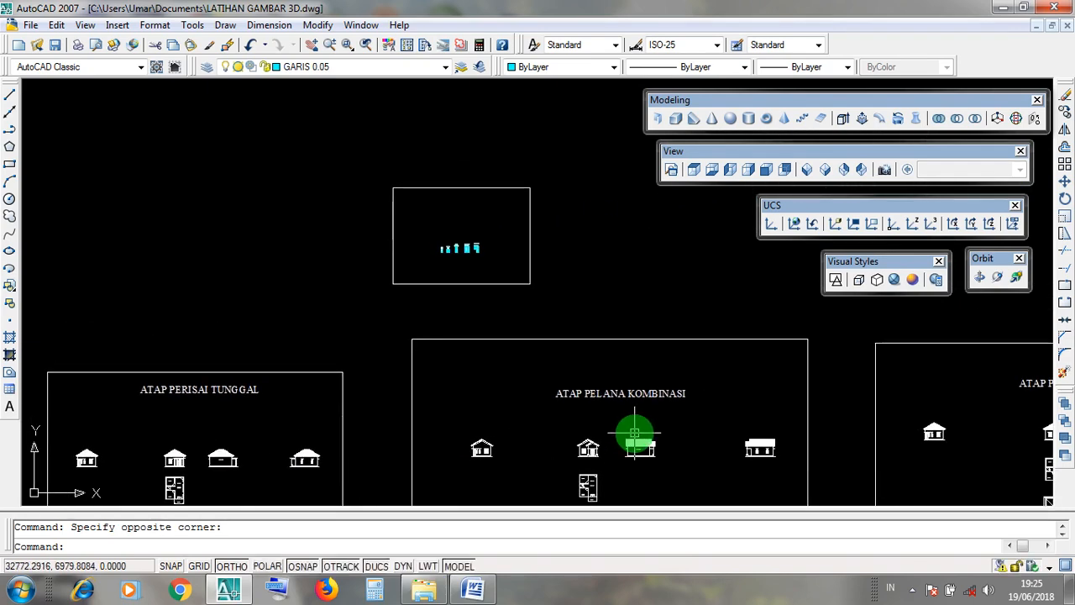
{"action": "scroll", "coordinate": [635, 433], "scroll_direction": "up", "scroll_amount": 1}
{"action": "scroll", "coordinate": [639, 427], "scroll_direction": "up", "scroll_amount": 1}
{"action": "scroll", "coordinate": [639, 427], "scroll_direction": "down", "scroll_amount": 1}
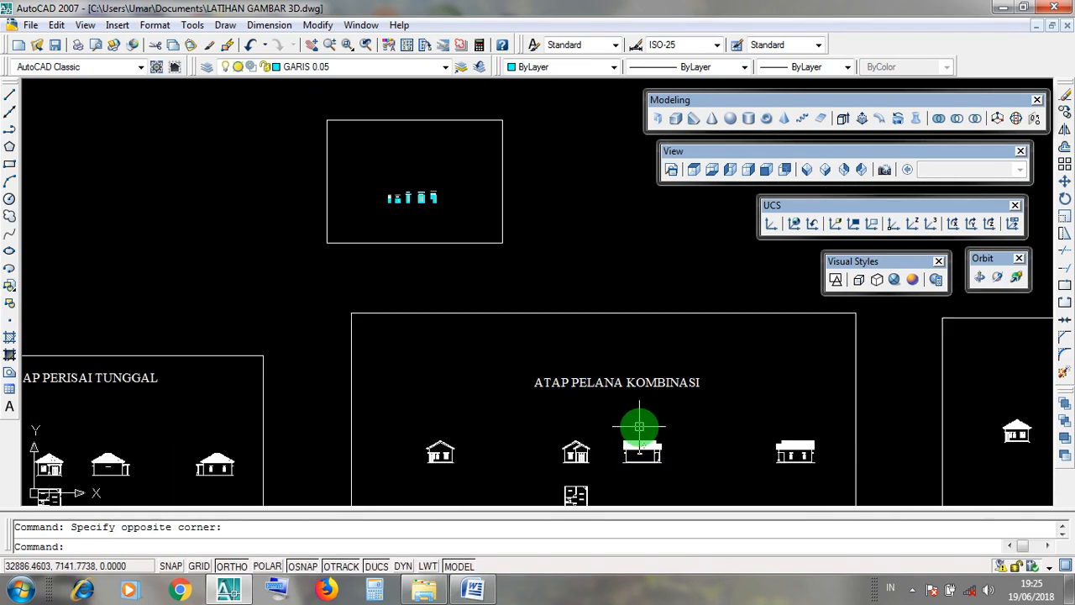
- Review the four elevations on the ATAP PERISAI KOMBINASI sheet
{"action": "middle_click_drag", "start_coordinate": [801, 424], "coordinate": [359, 420]}
{"action": "scroll", "coordinate": [832, 384], "scroll_direction": "up", "scroll_amount": 2}
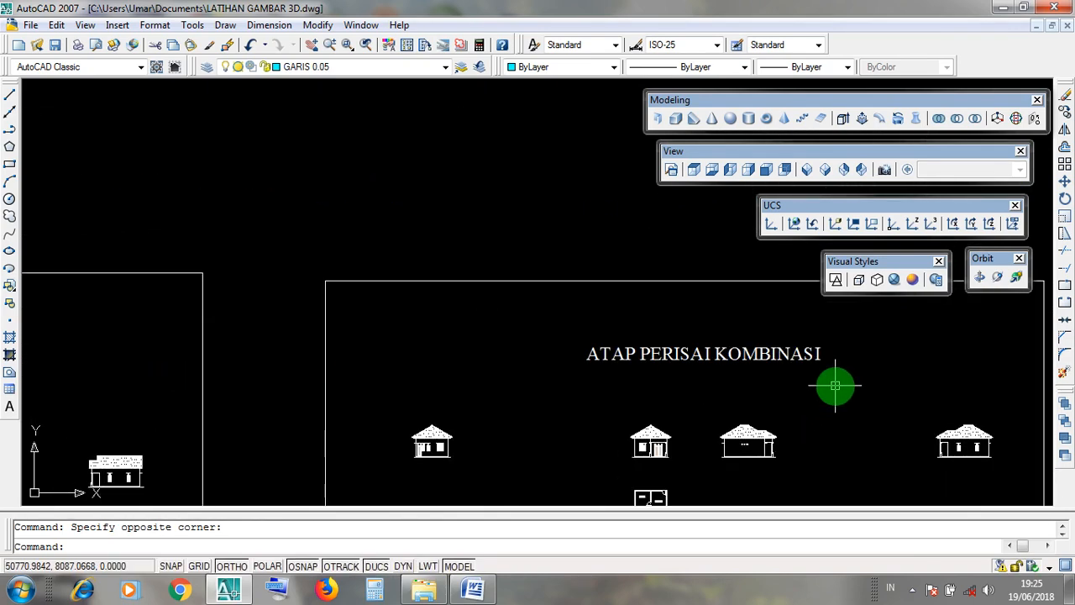
{"action": "left_click", "coordinate": [834, 387]}
{"action": "left_click", "coordinate": [789, 399]}
{"action": "scroll", "coordinate": [792, 405], "scroll_direction": "down", "scroll_amount": 3}
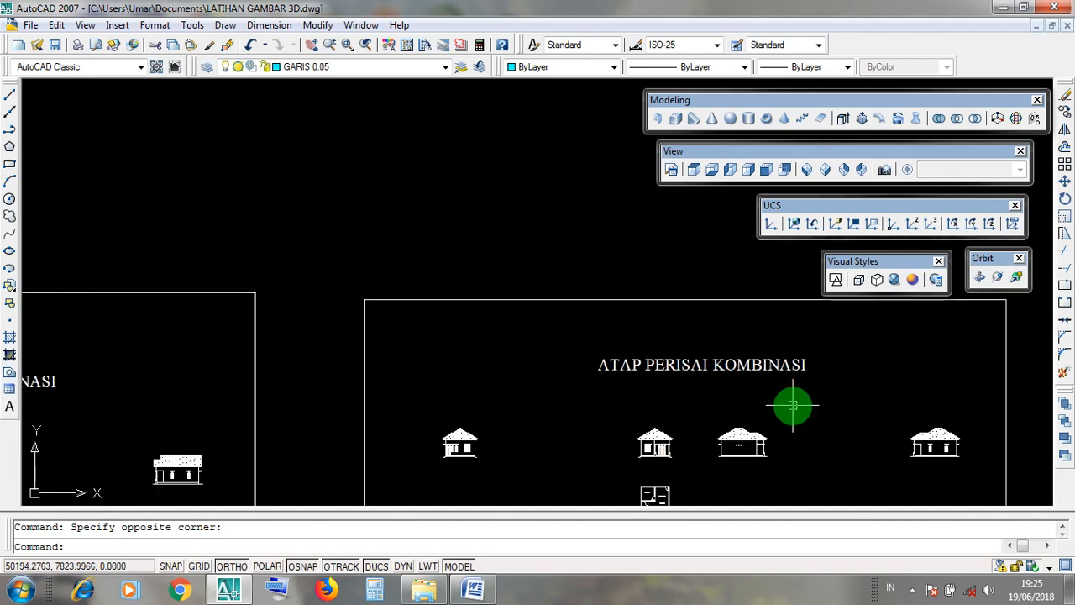
- Go back to the ATAP PERISAI TUNGGAL sheet and window its row of four hip-roofed elevations
{"action": "scroll", "coordinate": [374, 421], "scroll_direction": "up", "scroll_amount": 3}
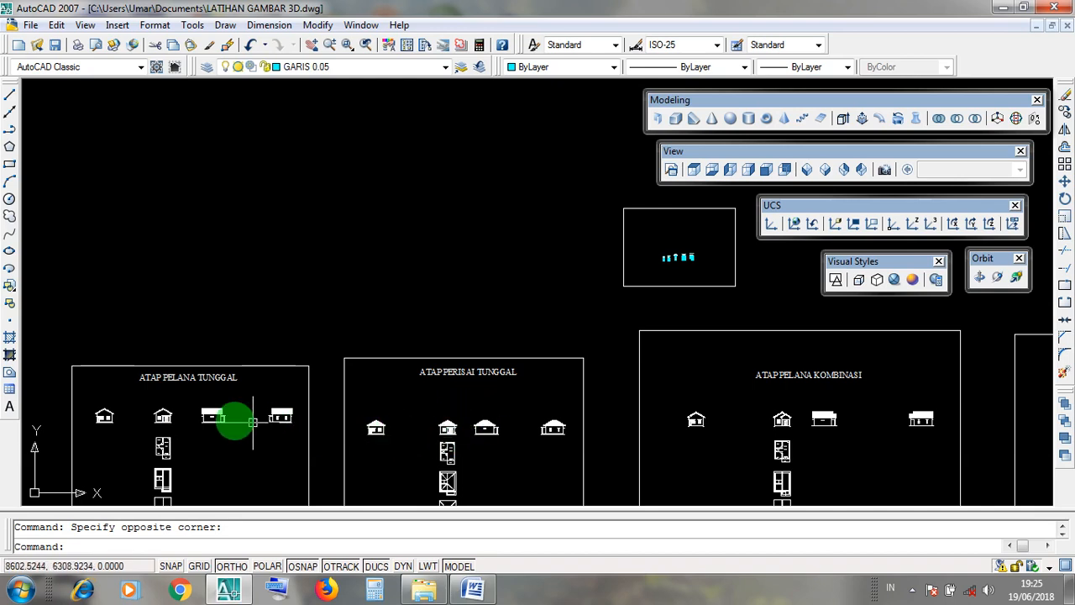
{"action": "middle_click_drag", "start_coordinate": [233, 422], "coordinate": [300, 437]}
{"action": "scroll", "coordinate": [546, 432], "scroll_direction": "up", "scroll_amount": 5}
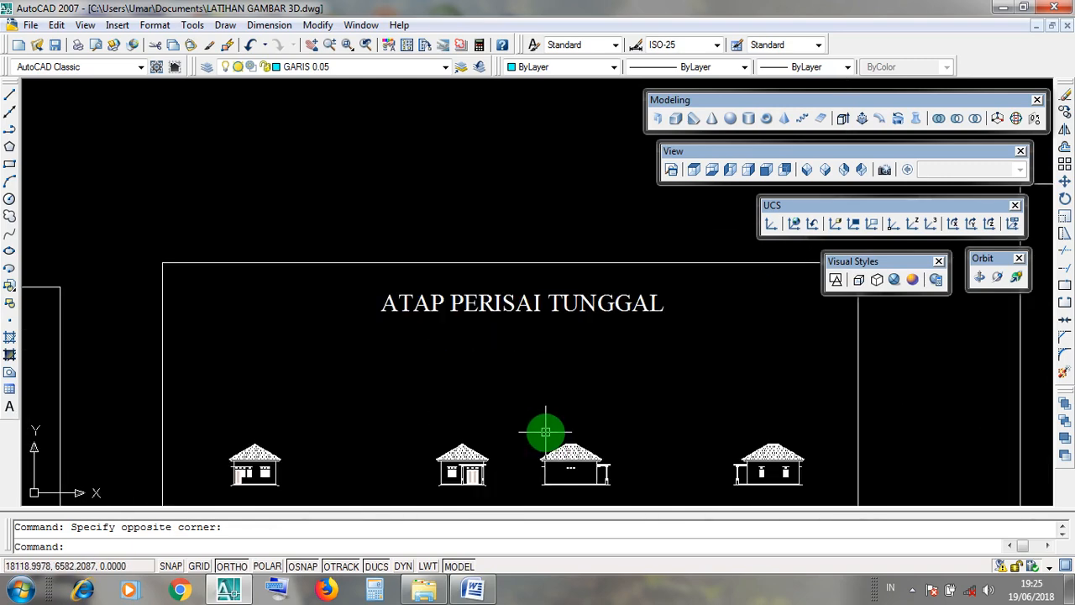
{"action": "middle_click_drag", "start_coordinate": [537, 435], "coordinate": [512, 427]}
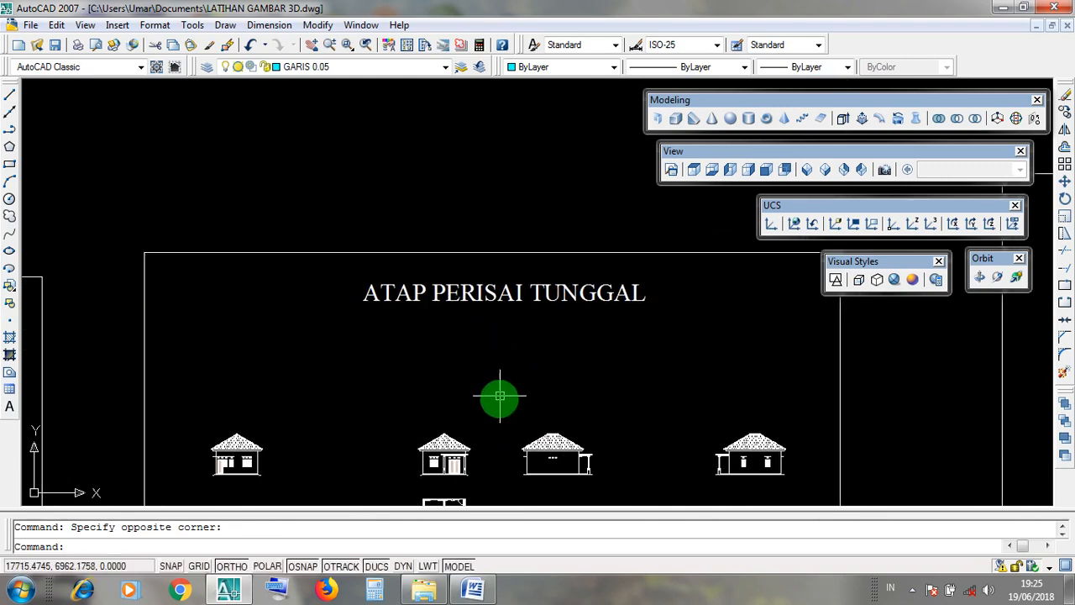
{"action": "left_click", "coordinate": [192, 424]}
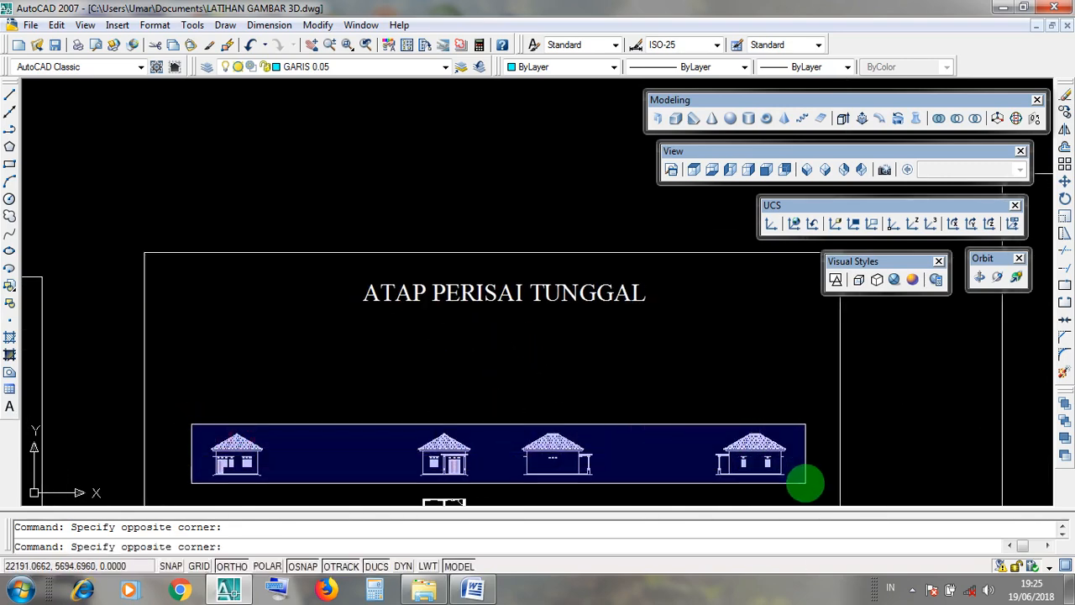
{"action": "left_click", "coordinate": [614, 360]}
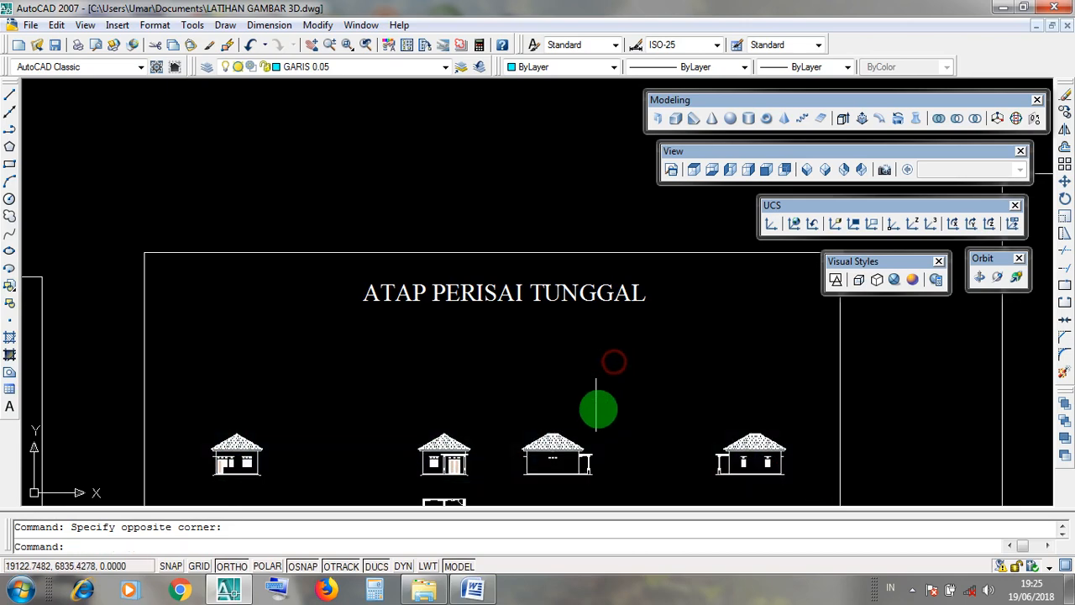
- Examine the hip-roofed elevations under the ATAP PERISAI TUNGGAL title up close and among the neighbouring sheets
{"action": "scroll", "coordinate": [729, 474], "scroll_direction": "up", "scroll_amount": 2}
{"action": "middle_click_drag", "start_coordinate": [547, 441], "coordinate": [603, 451]}
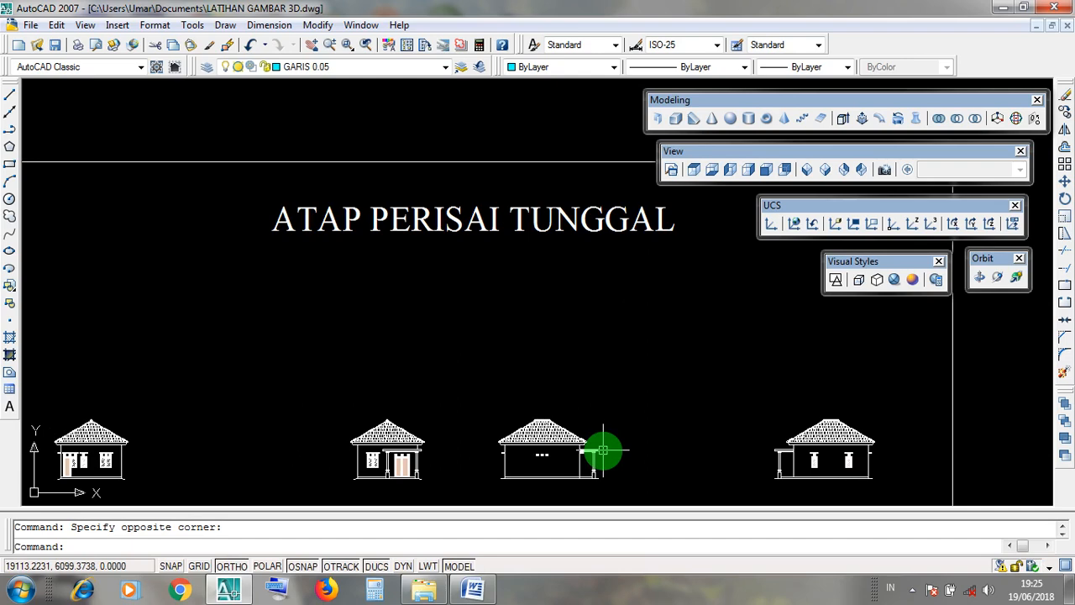
{"action": "scroll", "coordinate": [603, 451], "scroll_direction": "down", "scroll_amount": 2}
{"action": "scroll", "coordinate": [603, 451], "scroll_direction": "up", "scroll_amount": 1}
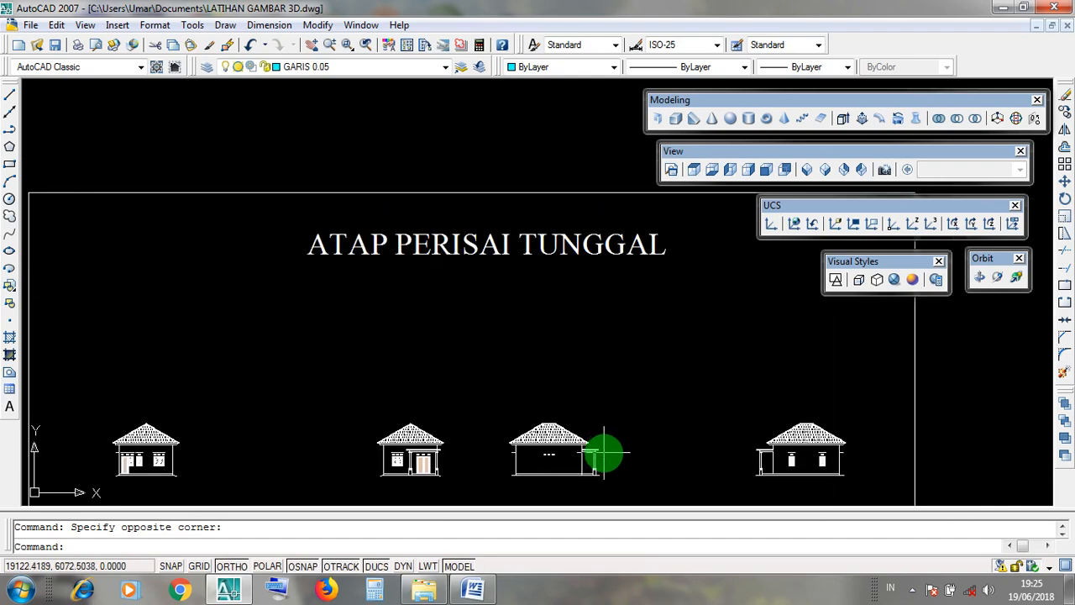
{"action": "left_click", "coordinate": [867, 493]}
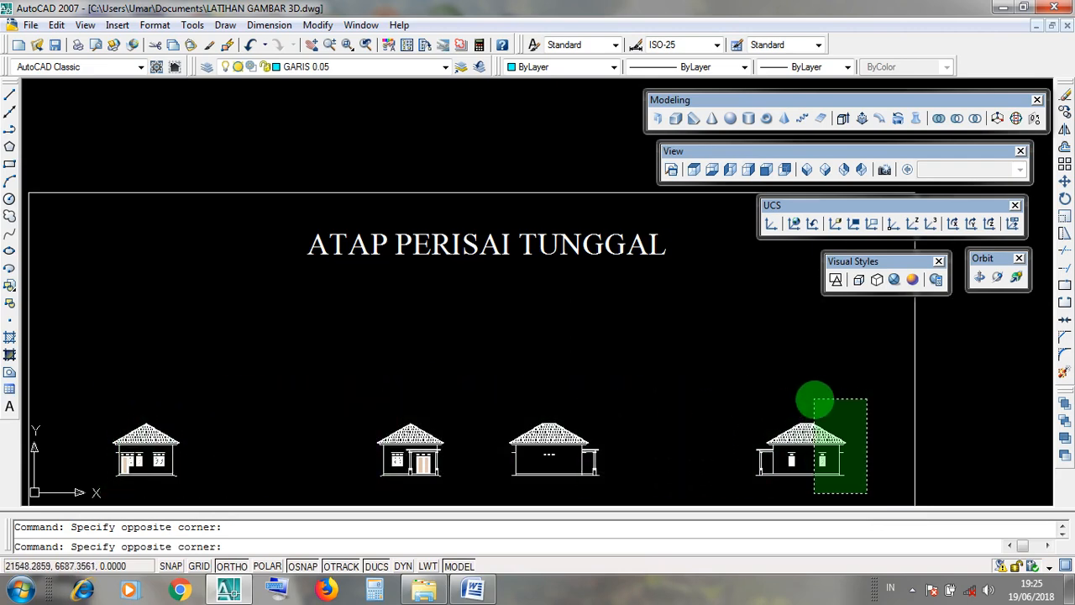
{"action": "left_click", "coordinate": [868, 415]}
{"action": "scroll", "coordinate": [583, 403], "scroll_direction": "down", "scroll_amount": 5}
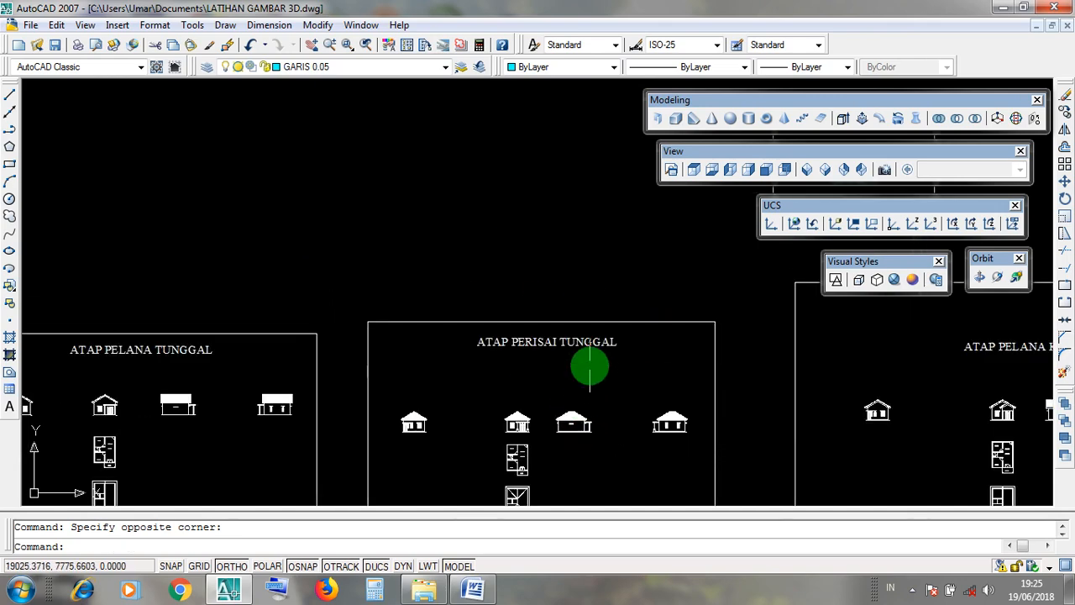
{"action": "mouse_move", "coordinate": [576, 362]}
{"action": "middle_mouse_down"}
{"action": "mouse_move", "coordinate": [576, 271]}
{"action": "mouse_move", "coordinate": [550, 361]}
{"action": "mouse_move", "coordinate": [593, 361]}
{"action": "mouse_move", "coordinate": [588, 407]}
{"action": "middle_mouse_up"}
{"action": "scroll", "coordinate": [552, 361], "scroll_direction": "up", "scroll_amount": 8}
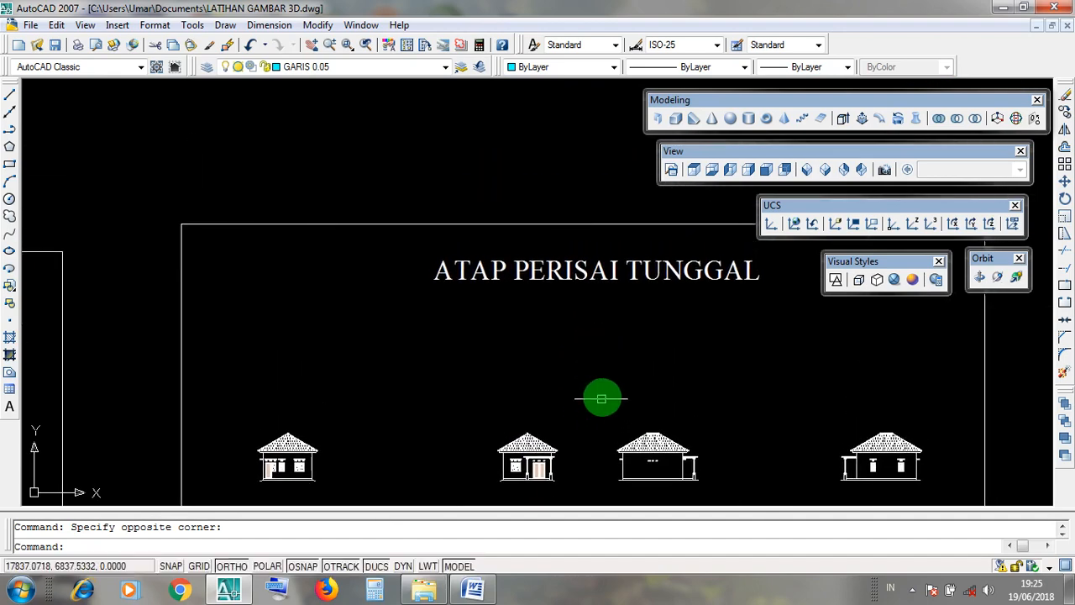
- Look up the Copy command, switch to the Word notes and read the CARA 2 instructions in the COPY document
{"action": "left_click", "coordinate": [324, 26]}
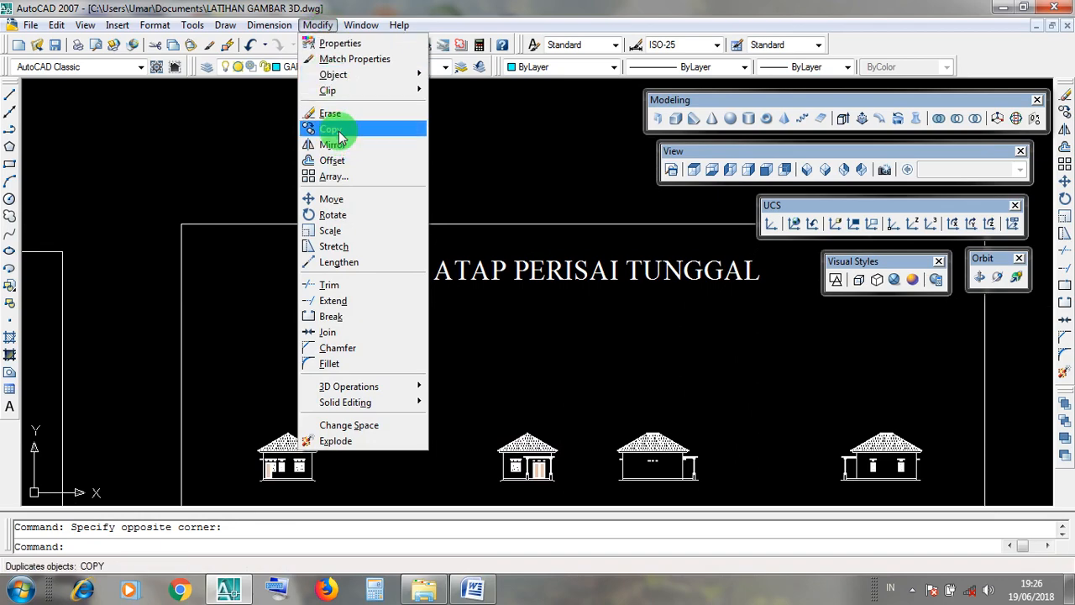
{"action": "left_click", "coordinate": [525, 165]}
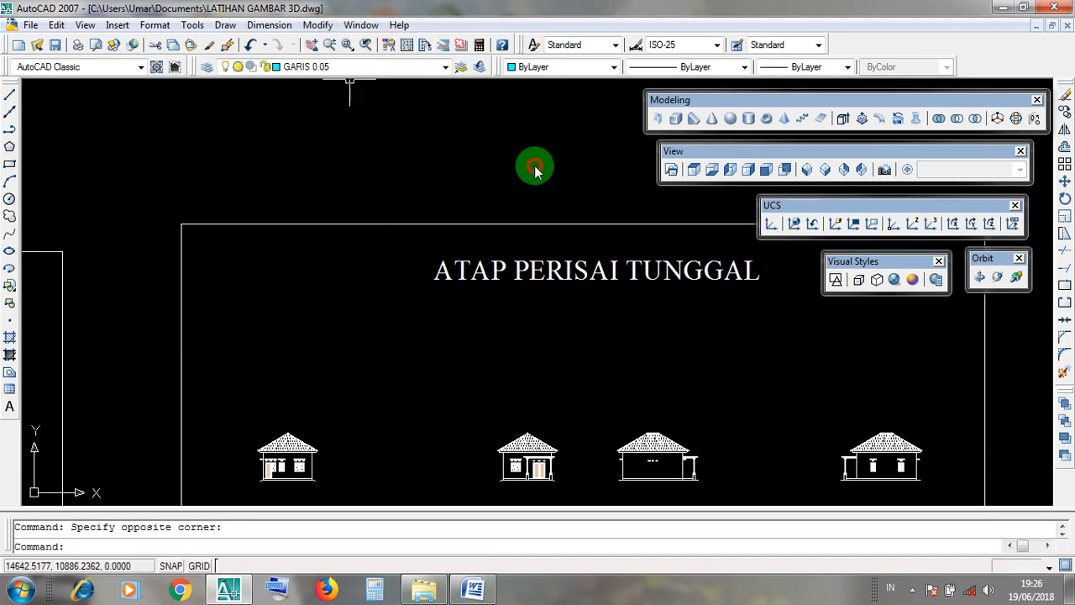
{"action": "left_click", "coordinate": [1001, 10]}
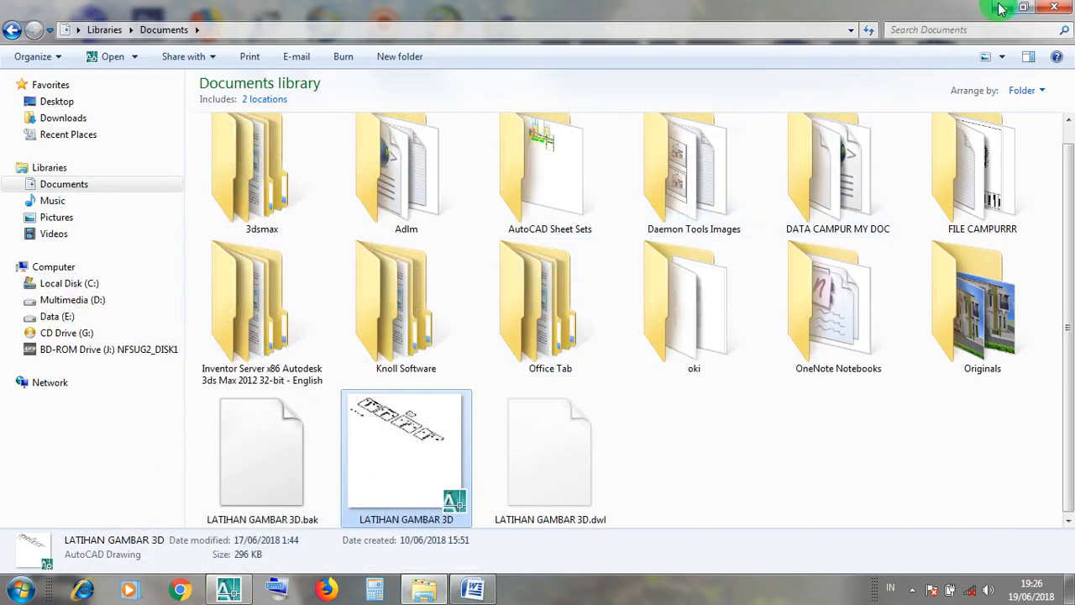
{"action": "left_click", "coordinate": [1000, 8]}
{"action": "left_click", "coordinate": [469, 590]}
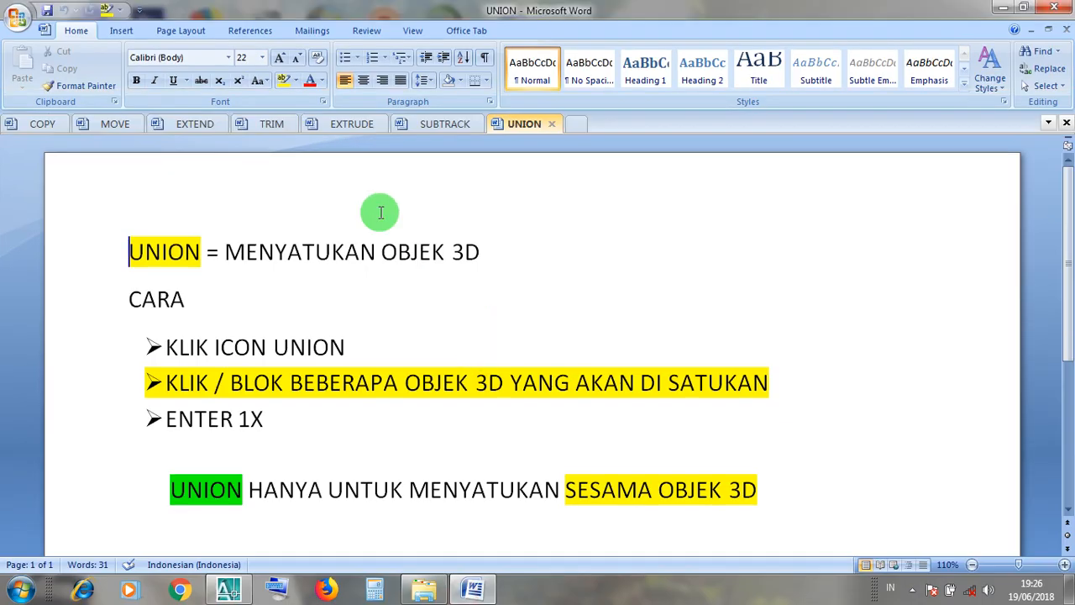
{"action": "left_click", "coordinate": [30, 123]}
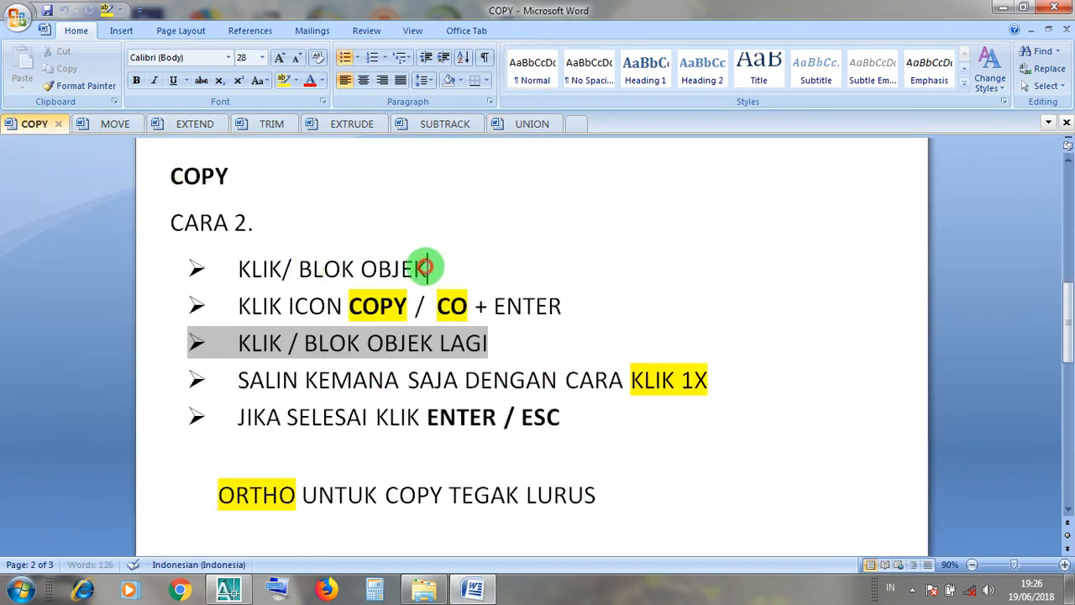
{"action": "left_click_drag", "start_coordinate": [427, 267], "coordinate": [249, 259]}
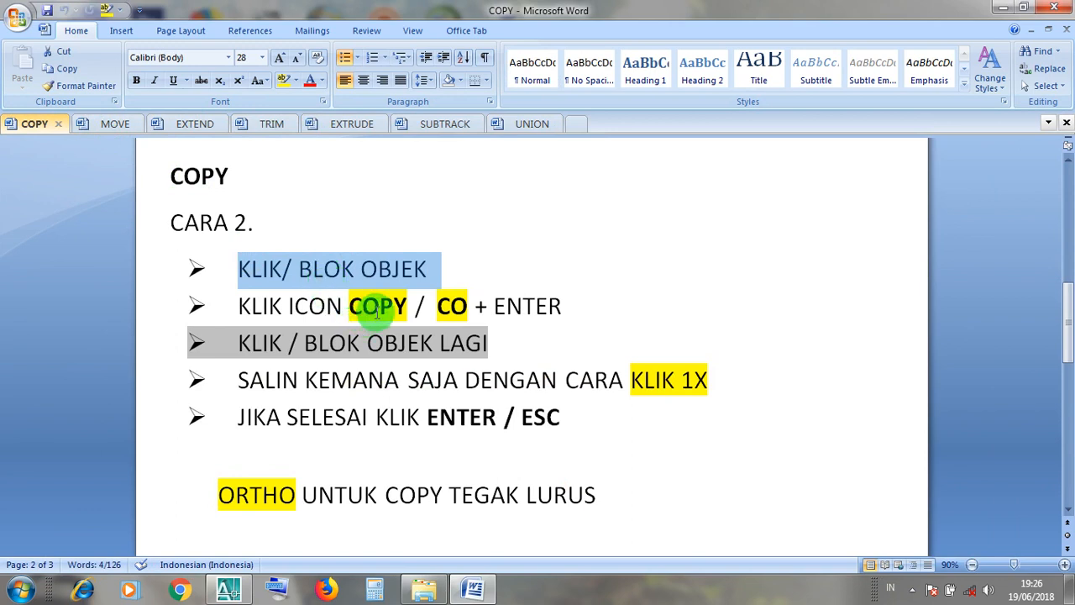
{"action": "left_click_drag", "start_coordinate": [409, 306], "coordinate": [278, 303]}
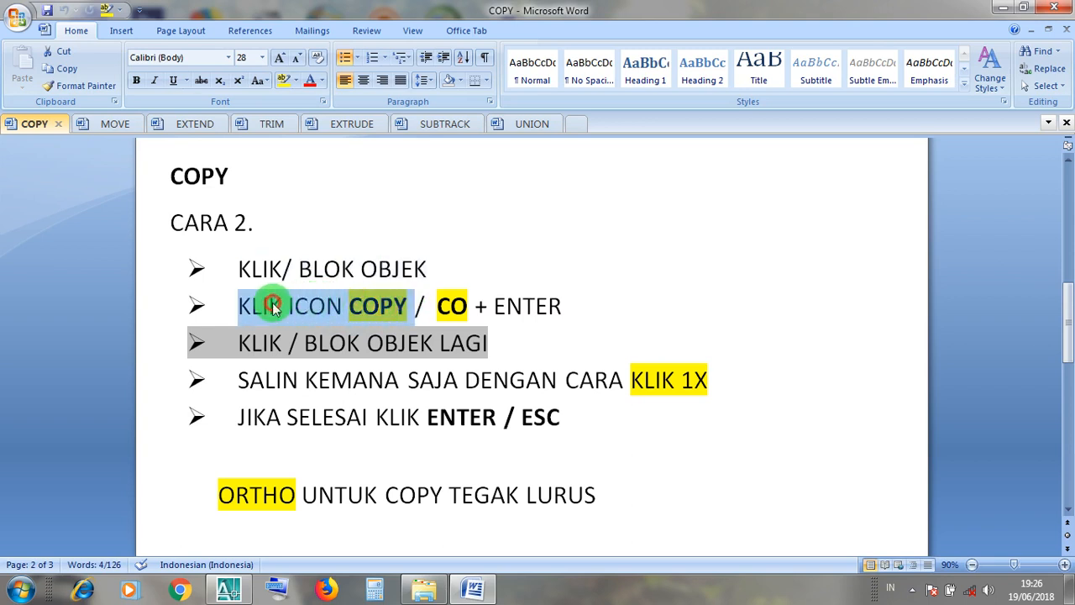
{"action": "left_click", "coordinate": [475, 305]}
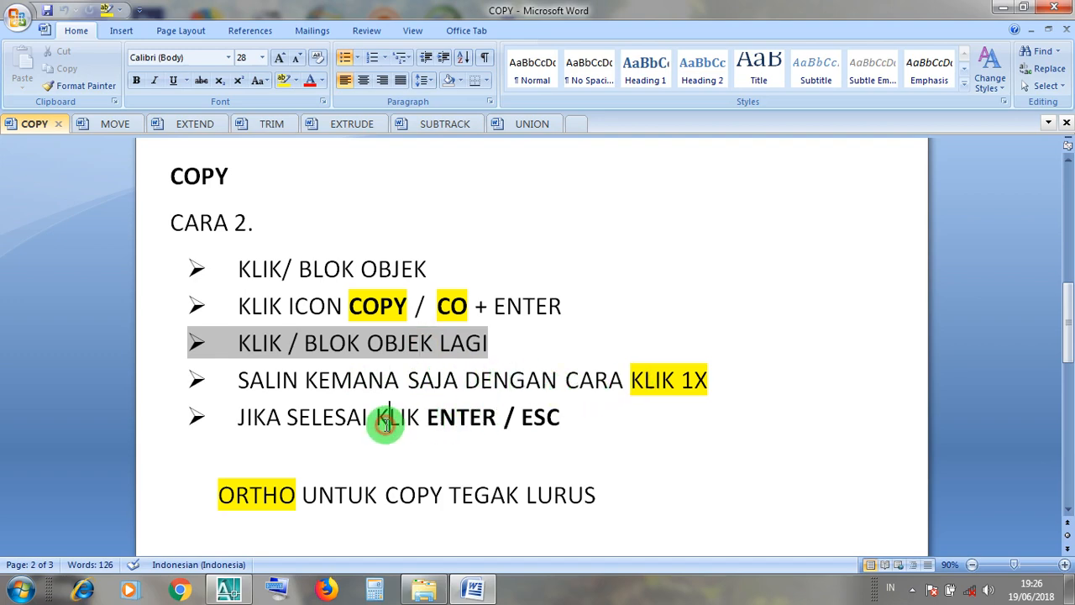
- Switch back to the AutoCAD drawing and check that Ortho mode is on
{"action": "left_click", "coordinate": [1004, 10]}
{"action": "left_click", "coordinate": [228, 588]}
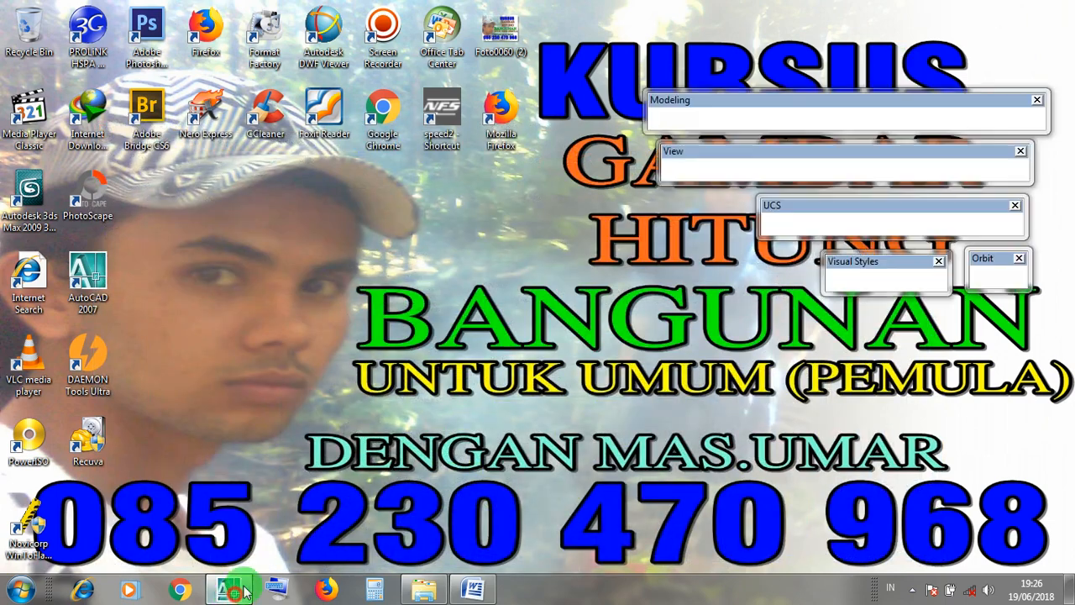
{"action": "scroll", "coordinate": [558, 415], "scroll_direction": "down", "scroll_amount": 4}
{"action": "scroll", "coordinate": [579, 395], "scroll_direction": "up", "scroll_amount": 3}
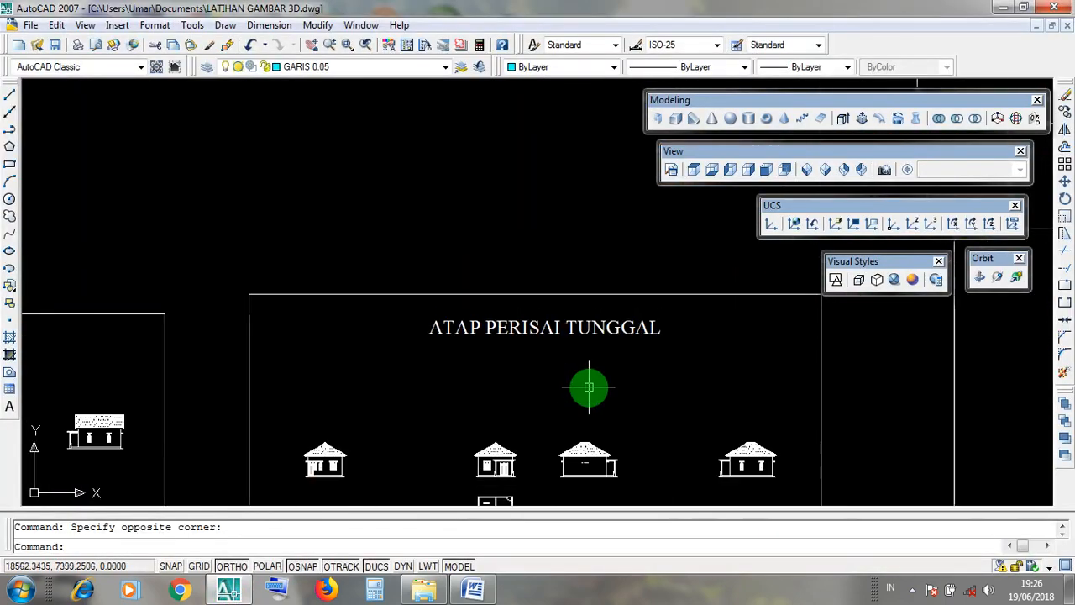
{"action": "left_click_drag", "start_coordinate": [569, 404], "coordinate": [562, 366]}
{"action": "left_click", "coordinate": [229, 566]}
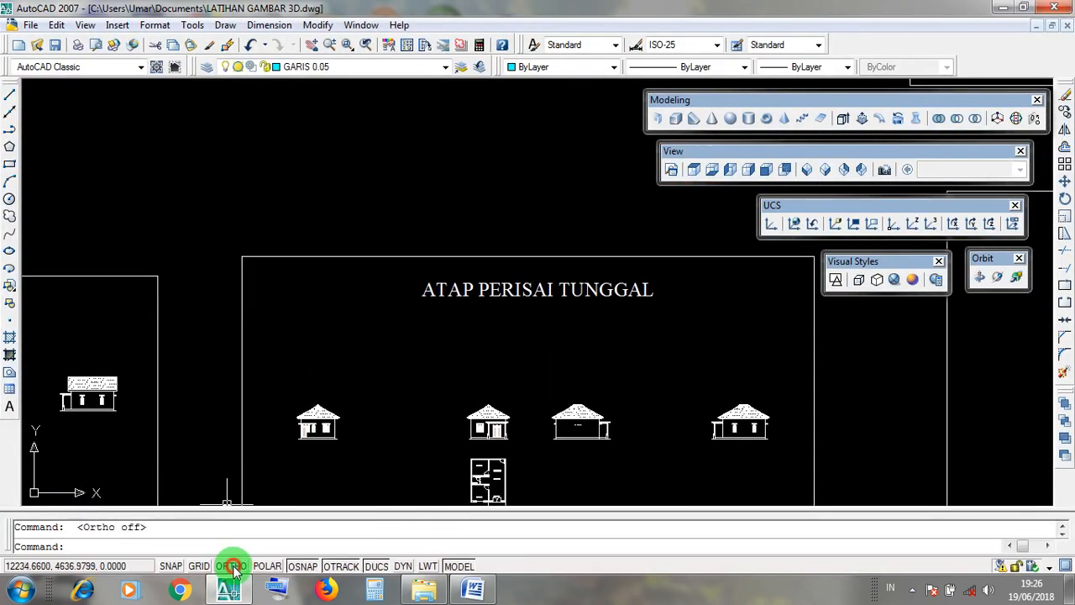
{"action": "left_click", "coordinate": [231, 566]}
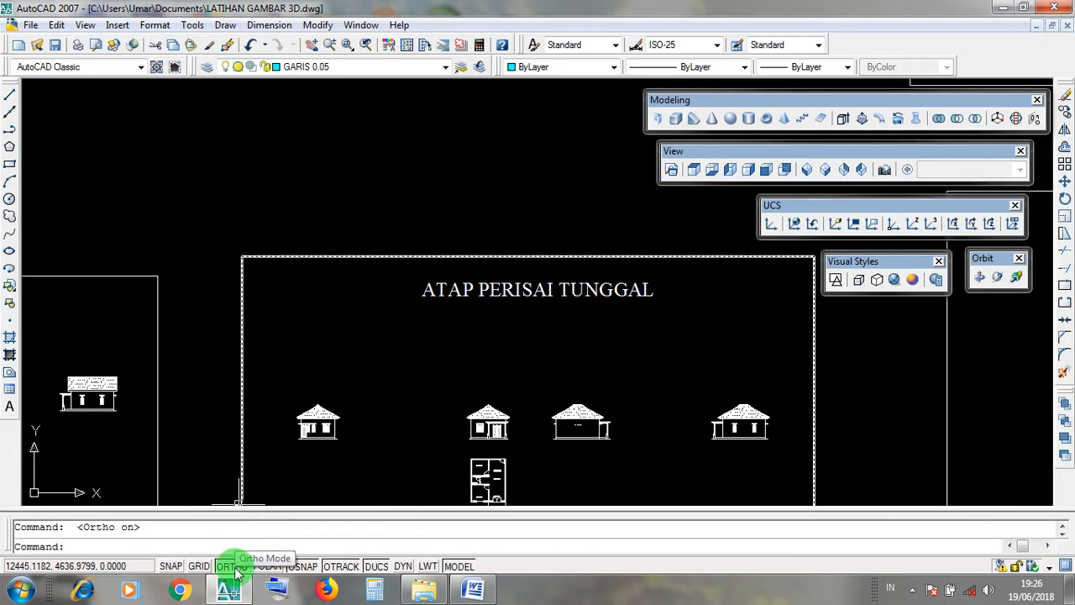
{"action": "scroll", "coordinate": [576, 415], "scroll_direction": "up", "scroll_amount": 2}
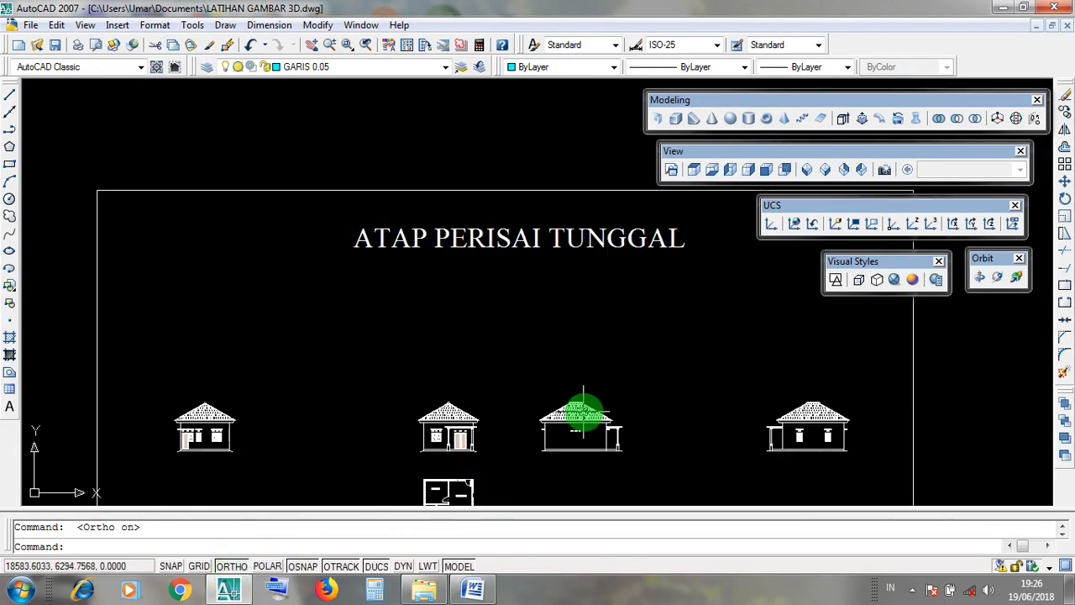
- Select the four elevations on the ATAP PERISAI TUNGGAL sheet one by one with crossing windows
{"action": "left_click", "coordinate": [856, 462]}
{"action": "left_click", "coordinate": [751, 378]}
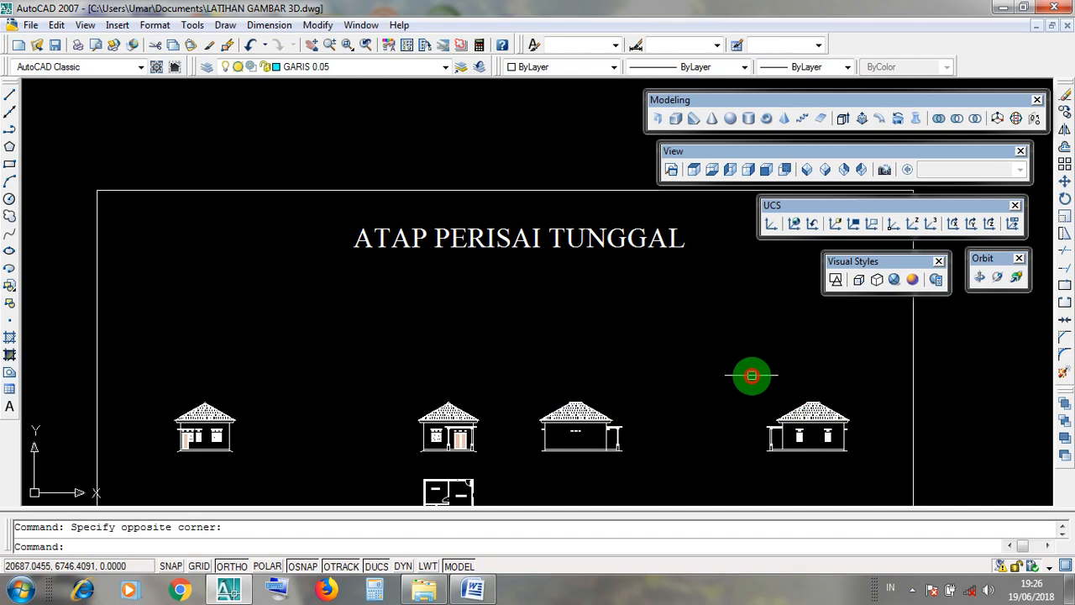
{"action": "left_click", "coordinate": [644, 443]}
{"action": "left_click", "coordinate": [518, 379]}
{"action": "left_click", "coordinate": [497, 456]}
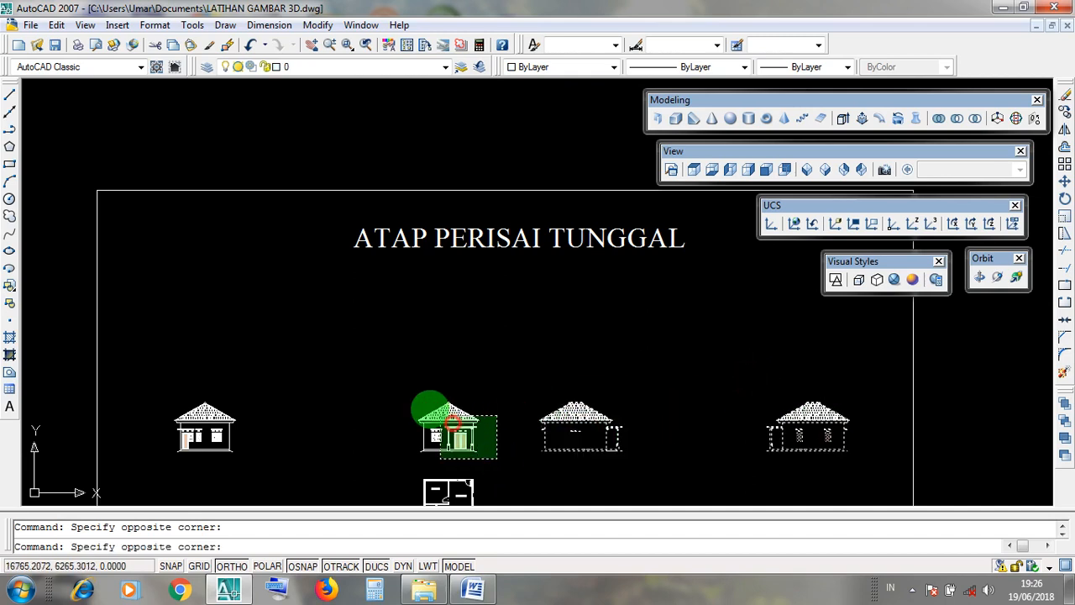
{"action": "left_click", "coordinate": [395, 391]}
{"action": "left_click", "coordinate": [270, 462]}
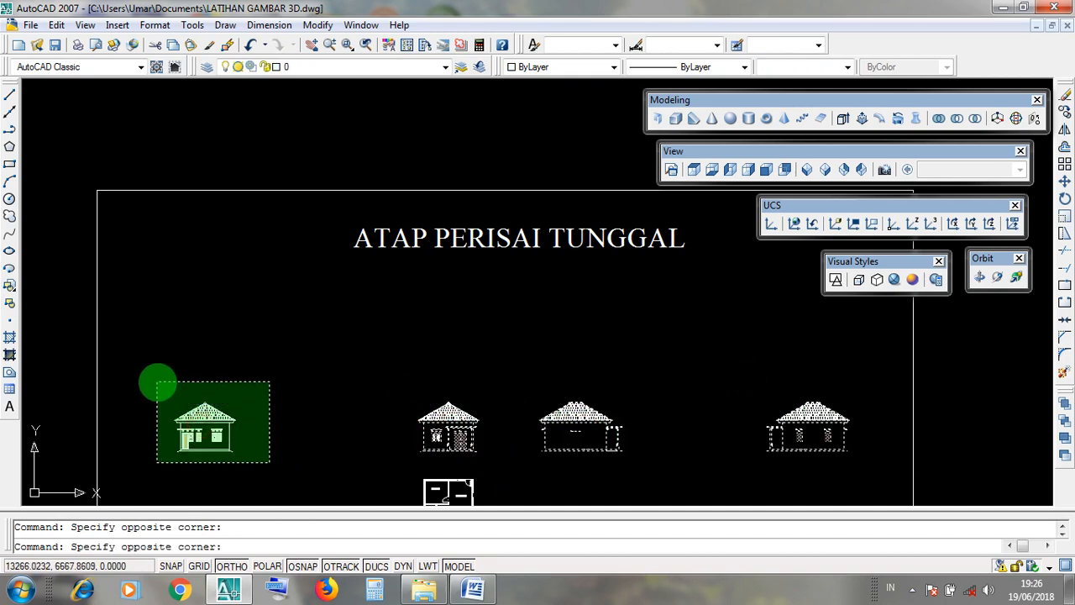
{"action": "left_click", "coordinate": [157, 383]}
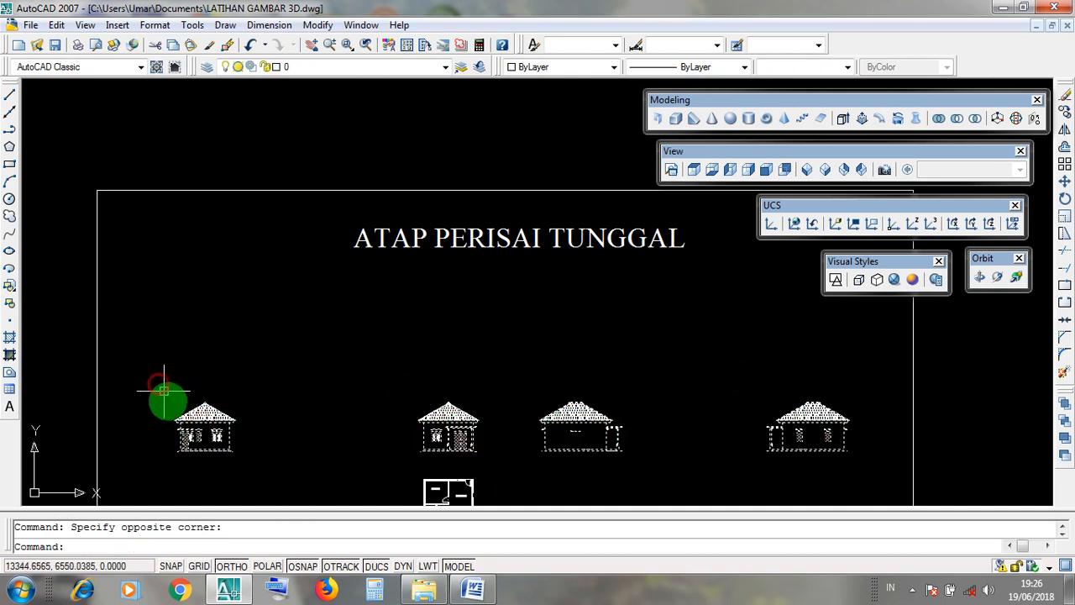
- Window the same four elevations again, first as one block and then individually
{"action": "left_click", "coordinate": [866, 453]}
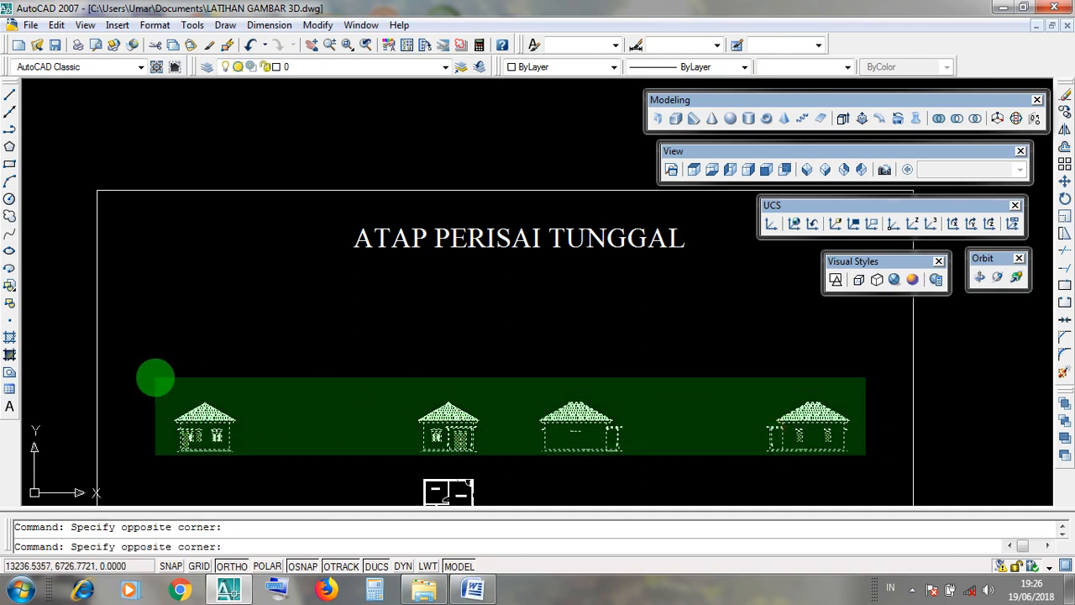
{"action": "left_click", "coordinate": [155, 378]}
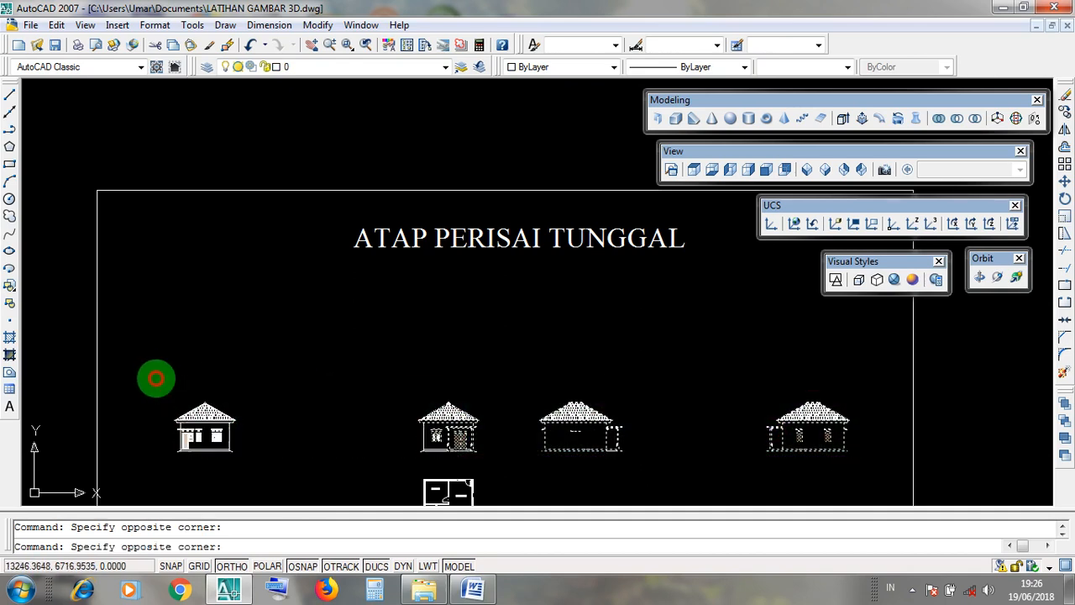
{"action": "left_click", "coordinate": [156, 388]}
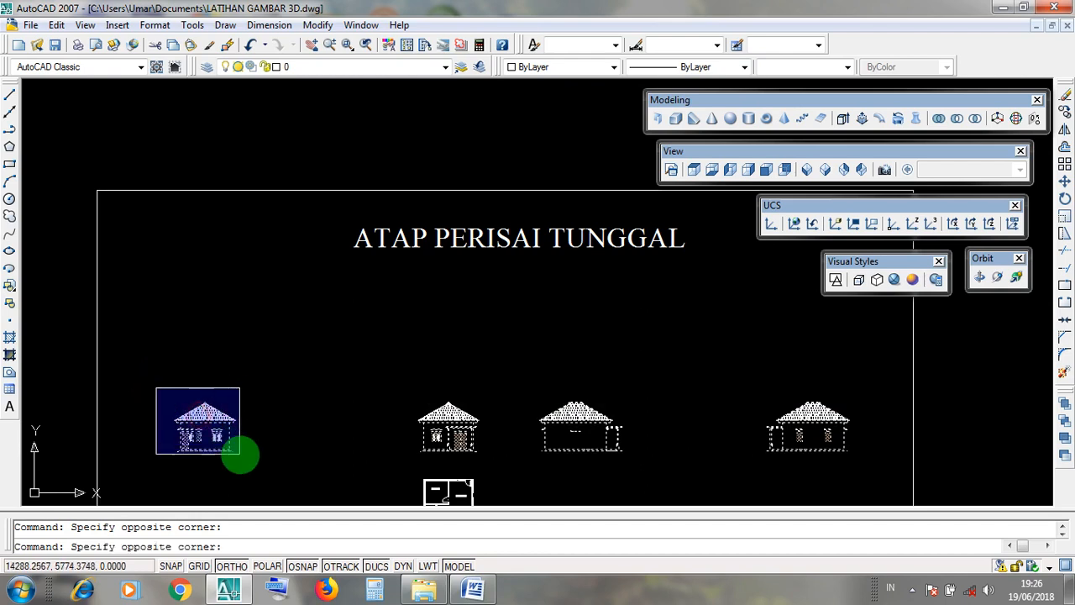
{"action": "left_click", "coordinate": [248, 468], "text": "shift"}
{"action": "left_click", "coordinate": [387, 375], "text": "shift"}
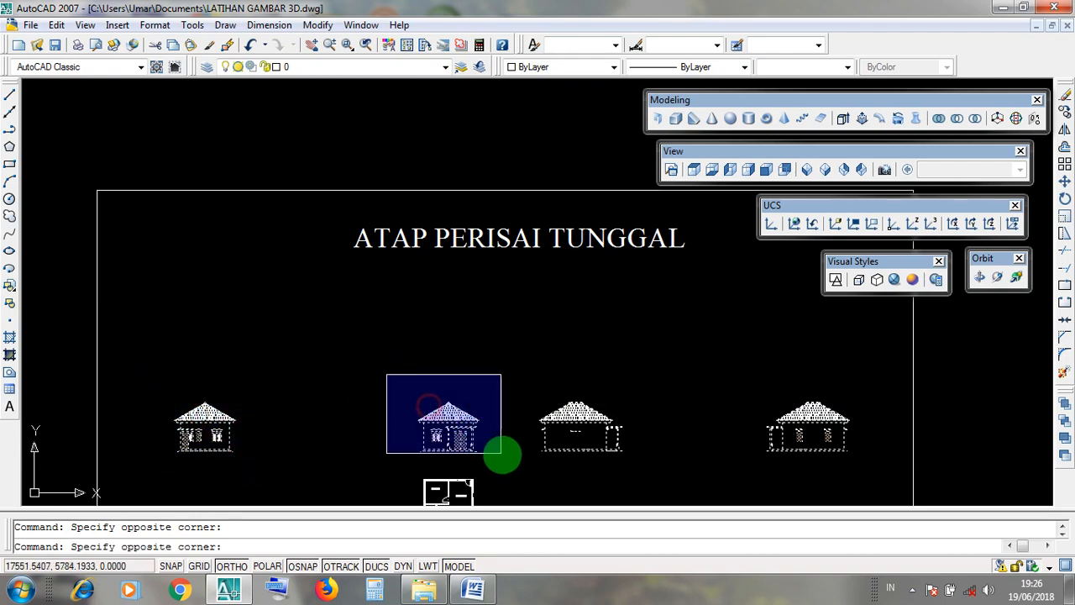
{"action": "left_click", "coordinate": [502, 463], "text": "shift"}
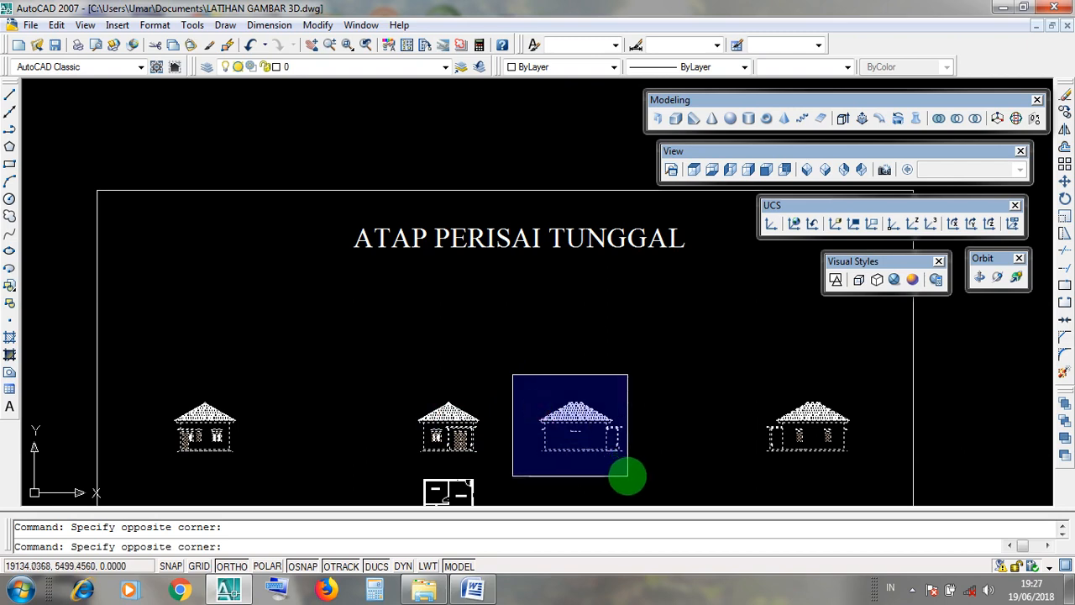
{"action": "left_click", "coordinate": [632, 477], "text": "shift"}
{"action": "left_click", "coordinate": [755, 377], "text": "shift"}
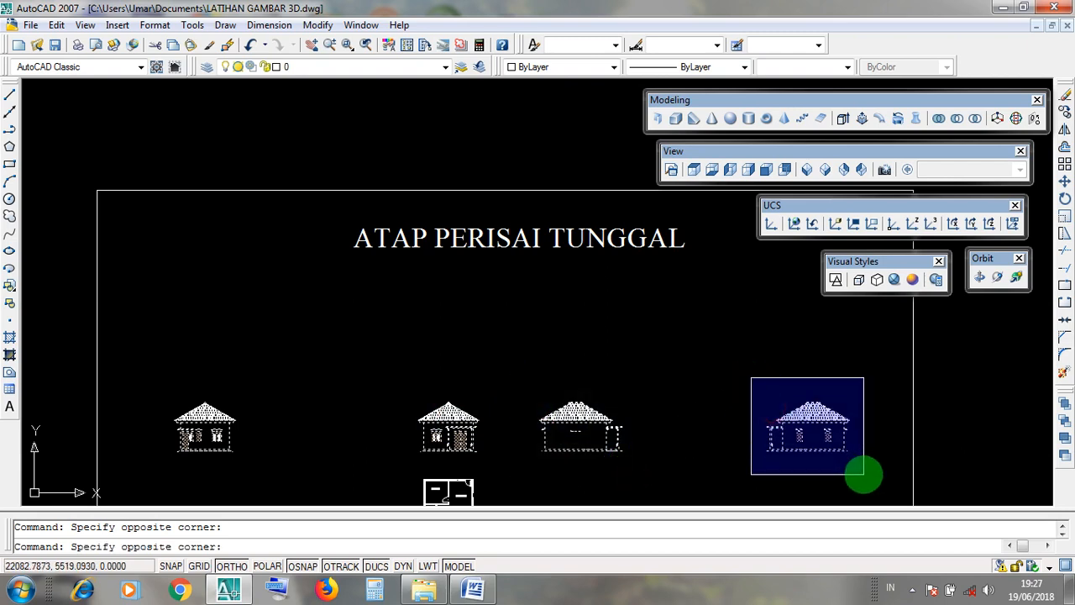
{"action": "left_click", "coordinate": [863, 475], "text": "shift"}
{"action": "left_click", "coordinate": [579, 401], "text": "shift"}
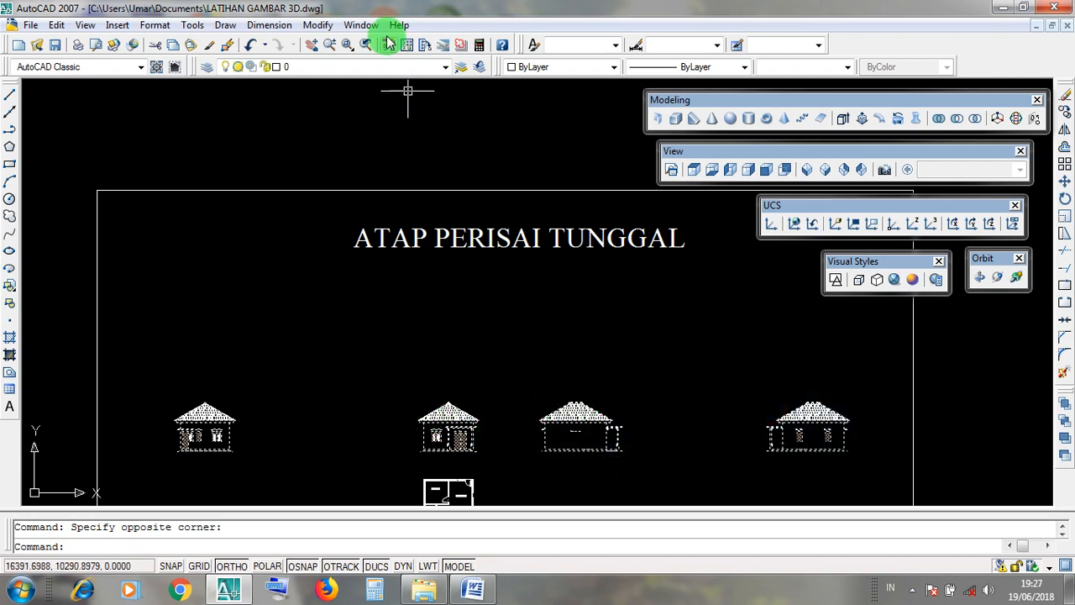
- Copy the four selected ATAP PERISAI TUNGGAL elevations straight down into the empty area below the sheet frame
{"action": "left_click", "coordinate": [318, 26]}
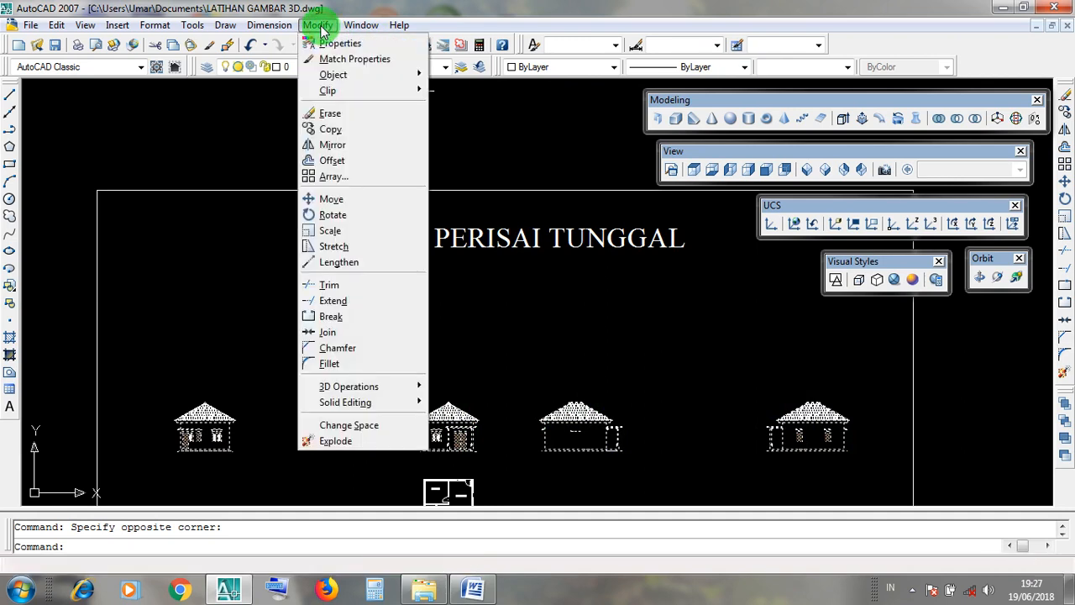
{"action": "left_click", "coordinate": [357, 130]}
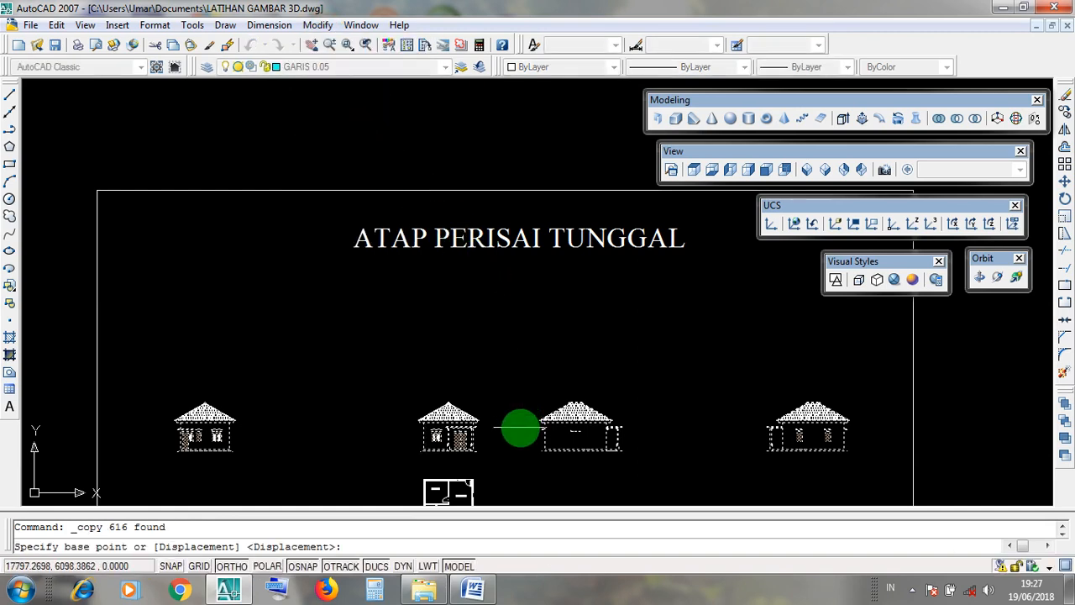
{"action": "left_click", "coordinate": [520, 428]}
{"action": "scroll", "coordinate": [519, 424], "scroll_direction": "down", "scroll_amount": 5}
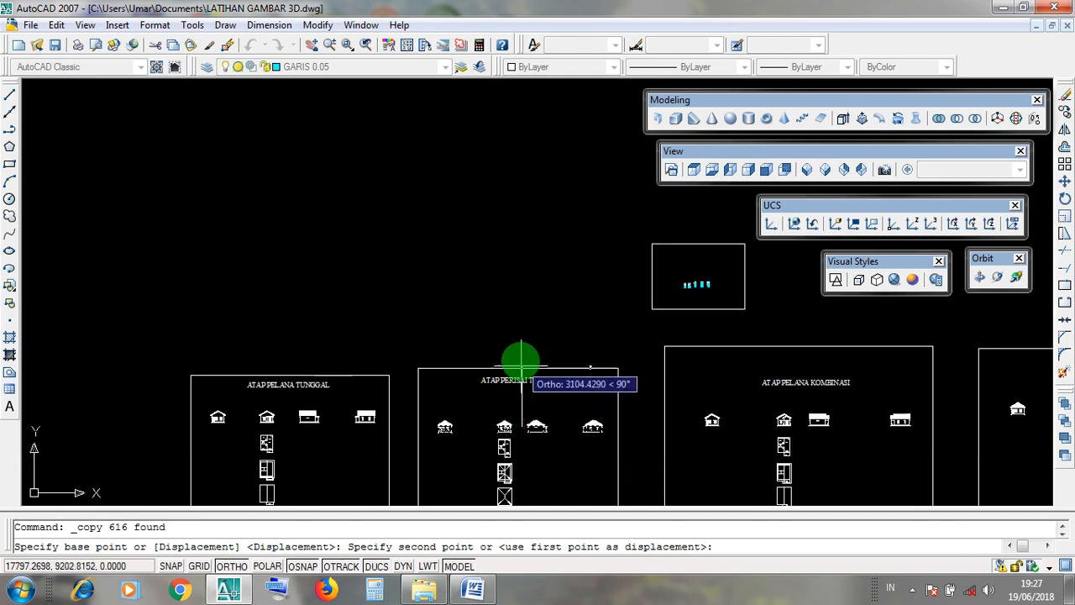
{"action": "scroll", "coordinate": [517, 336], "scroll_direction": "up", "scroll_amount": 3}
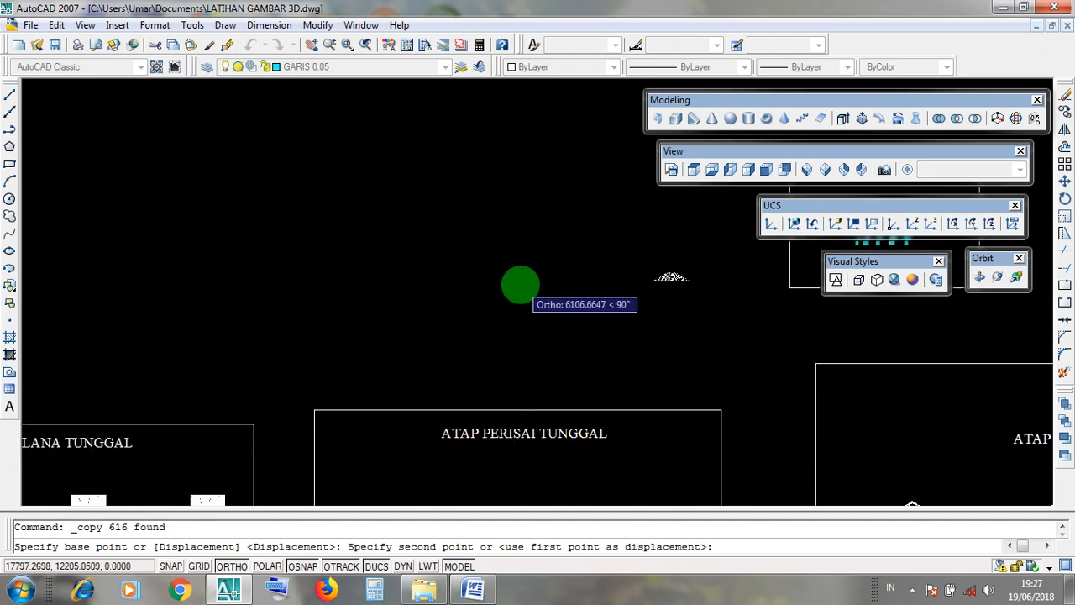
{"action": "scroll", "coordinate": [521, 285], "scroll_direction": "down", "scroll_amount": 4}
{"action": "scroll", "coordinate": [518, 353], "scroll_direction": "up", "scroll_amount": 3}
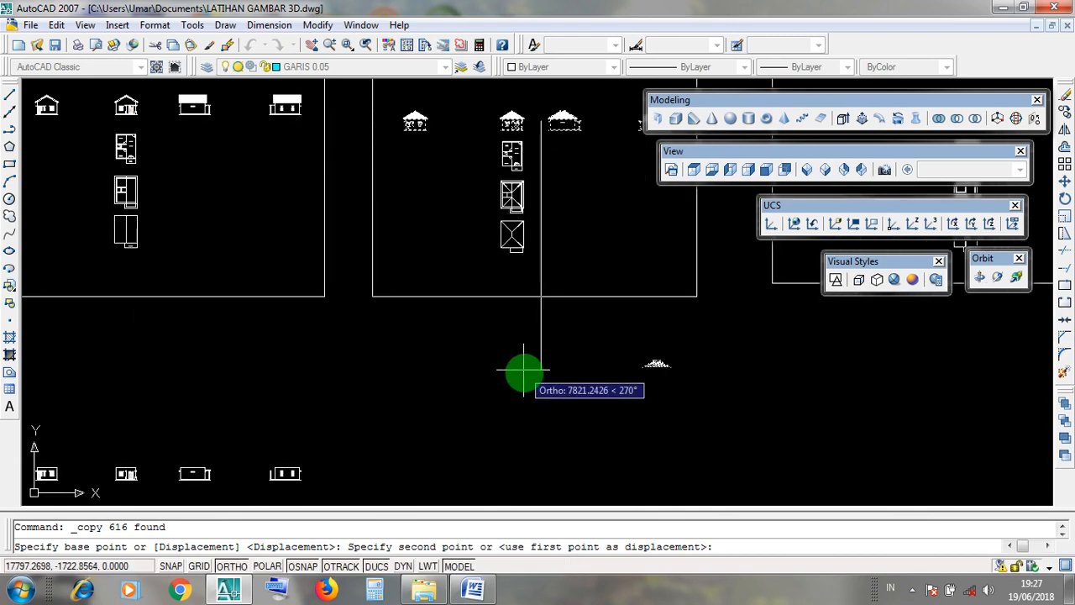
{"action": "left_click", "coordinate": [525, 379]}
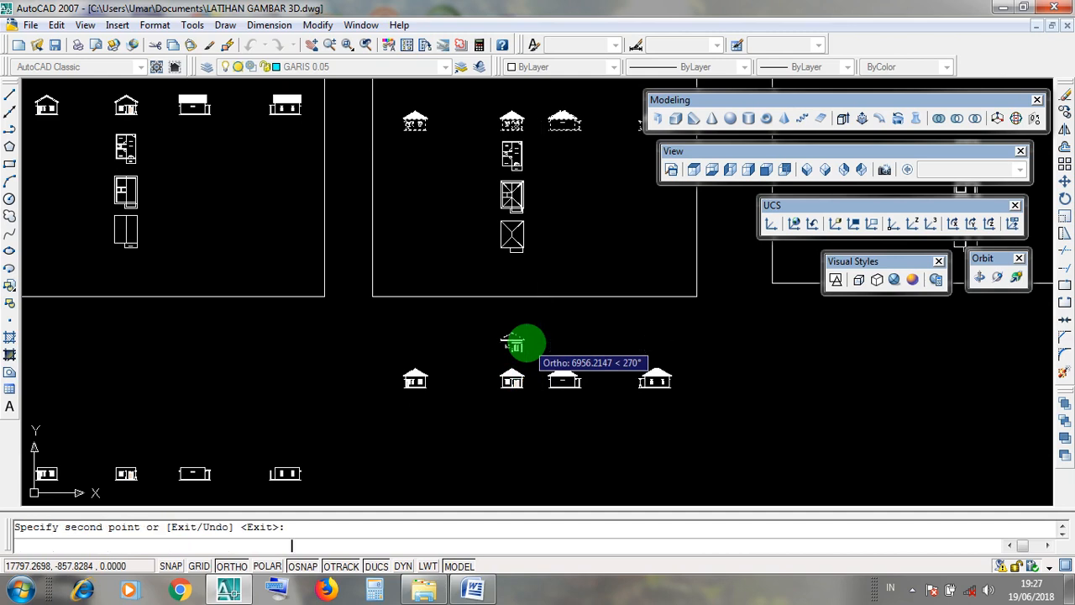
{"action": "key", "text": "Return"}
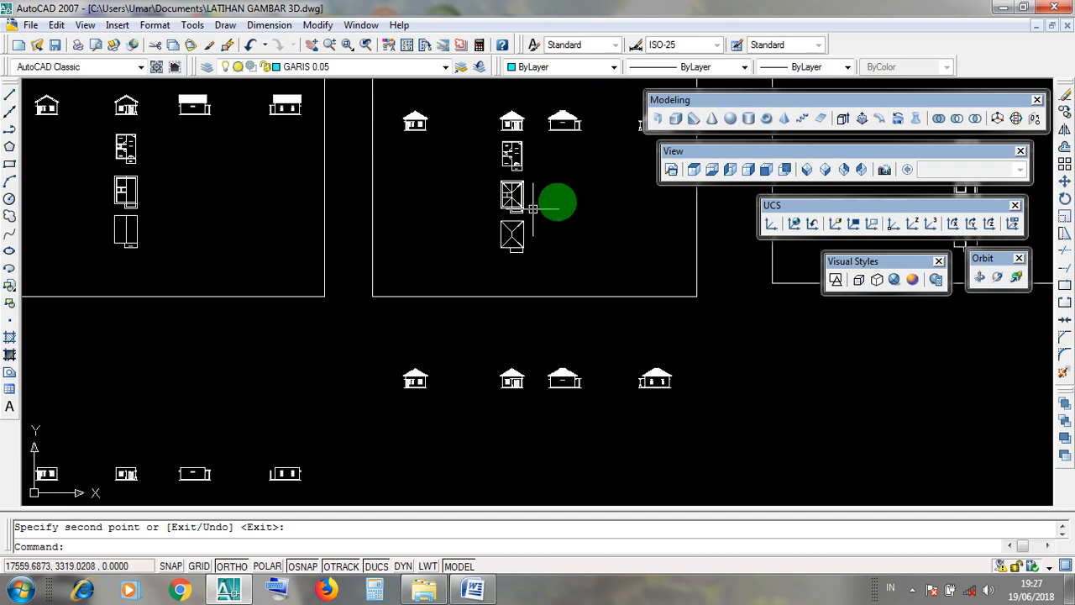
- Delete the roof tile hatch and the sloping roof edge pieces it overlaps from the copied front elevation
{"action": "scroll", "coordinate": [546, 368], "scroll_direction": "up", "scroll_amount": 5}
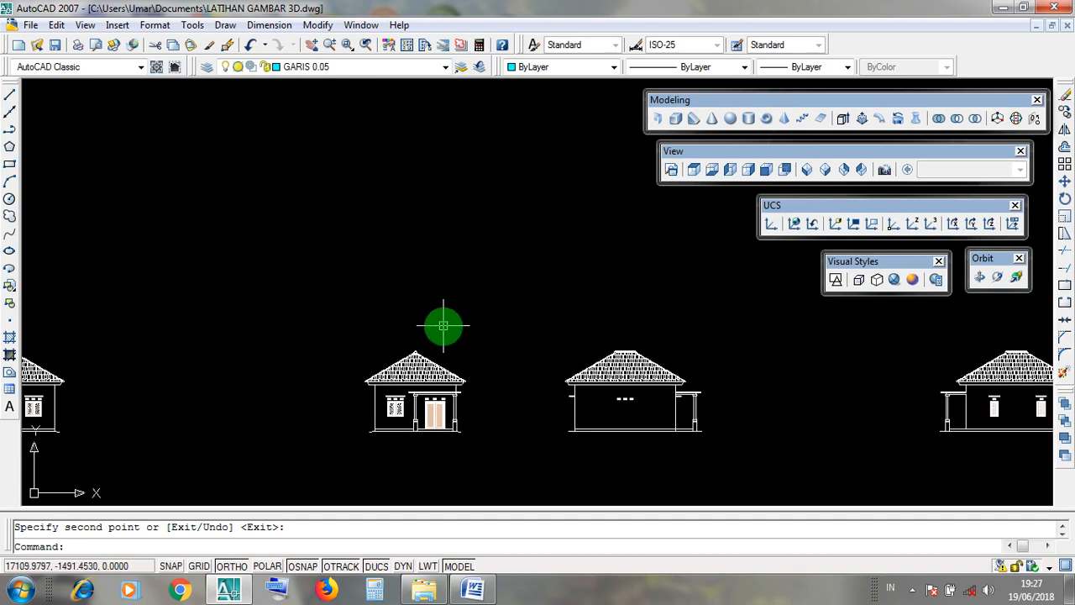
{"action": "mouse_move", "coordinate": [442, 322]}
{"action": "middle_mouse_down"}
{"action": "mouse_move", "coordinate": [588, 330]}
{"action": "mouse_move", "coordinate": [564, 415]}
{"action": "middle_mouse_up"}
{"action": "scroll", "coordinate": [568, 414], "scroll_direction": "up", "scroll_amount": 6}
{"action": "scroll", "coordinate": [561, 365], "scroll_direction": "down", "scroll_amount": 5}
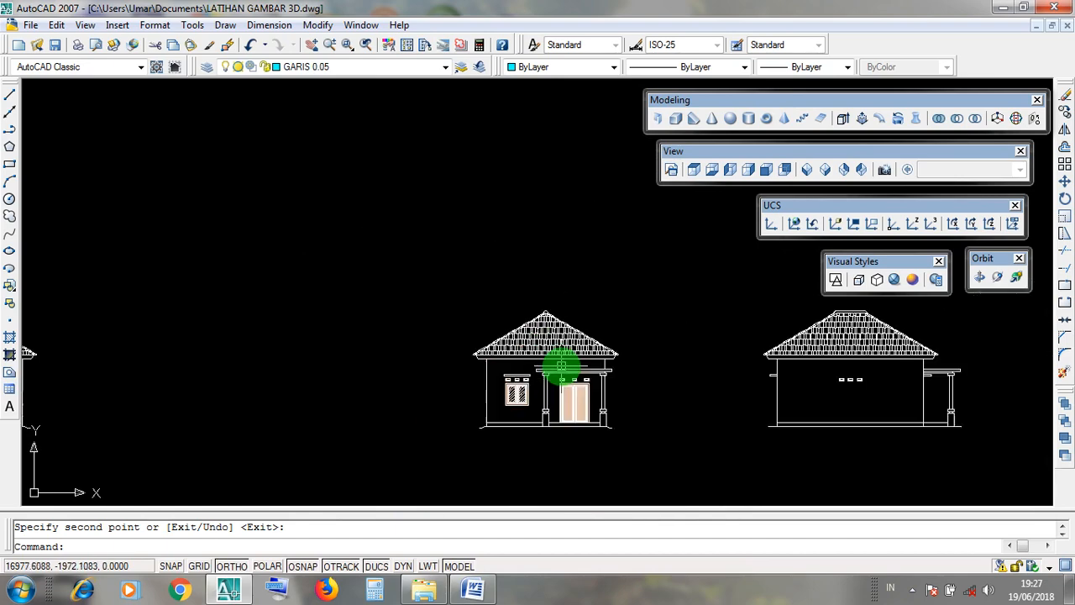
{"action": "middle_click_drag", "start_coordinate": [747, 383], "coordinate": [470, 389]}
{"action": "mouse_move", "coordinate": [655, 393]}
{"action": "middle_mouse_down"}
{"action": "mouse_move", "coordinate": [355, 396]}
{"action": "mouse_move", "coordinate": [470, 372]}
{"action": "mouse_move", "coordinate": [762, 389]}
{"action": "middle_mouse_up"}
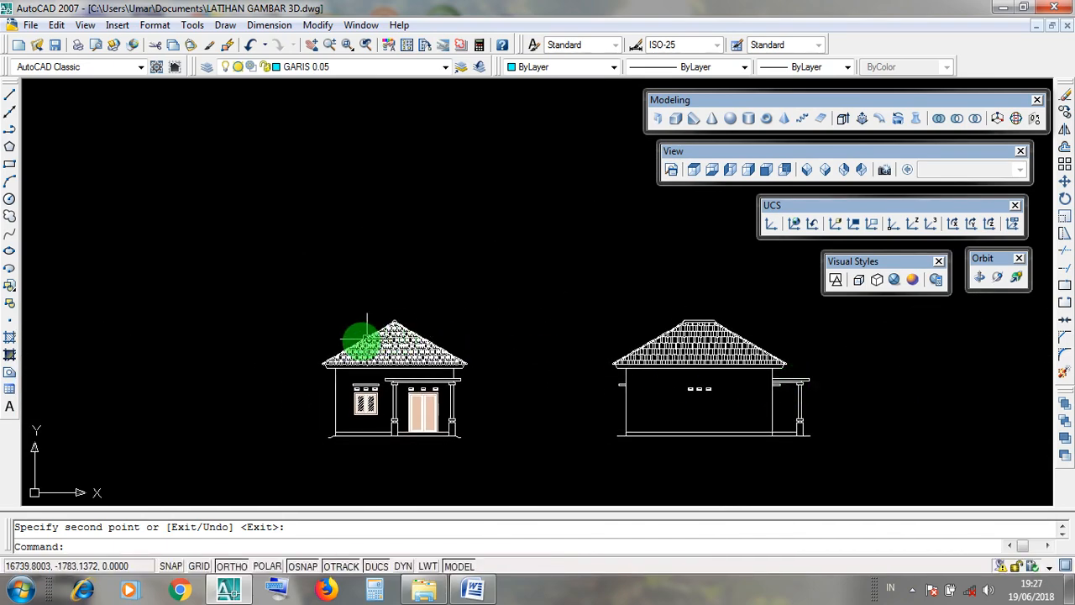
{"action": "scroll", "coordinate": [360, 336], "scroll_direction": "up", "scroll_amount": 3}
{"action": "middle_click_drag", "start_coordinate": [528, 403], "coordinate": [635, 307]}
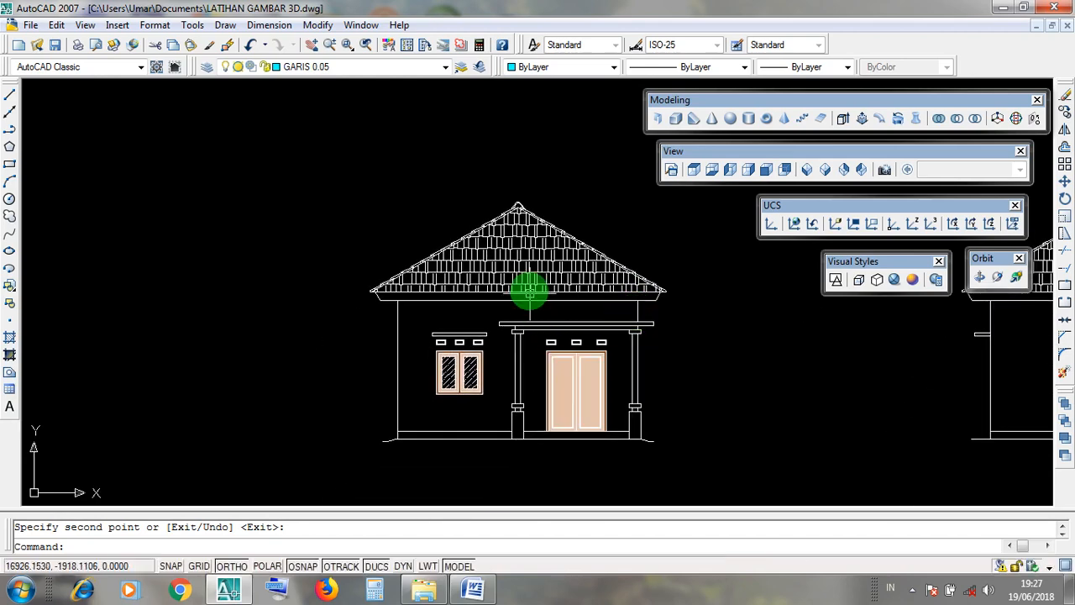
{"action": "scroll", "coordinate": [521, 230], "scroll_direction": "up", "scroll_amount": 3}
{"action": "middle_click_drag", "start_coordinate": [521, 230], "coordinate": [585, 475]}
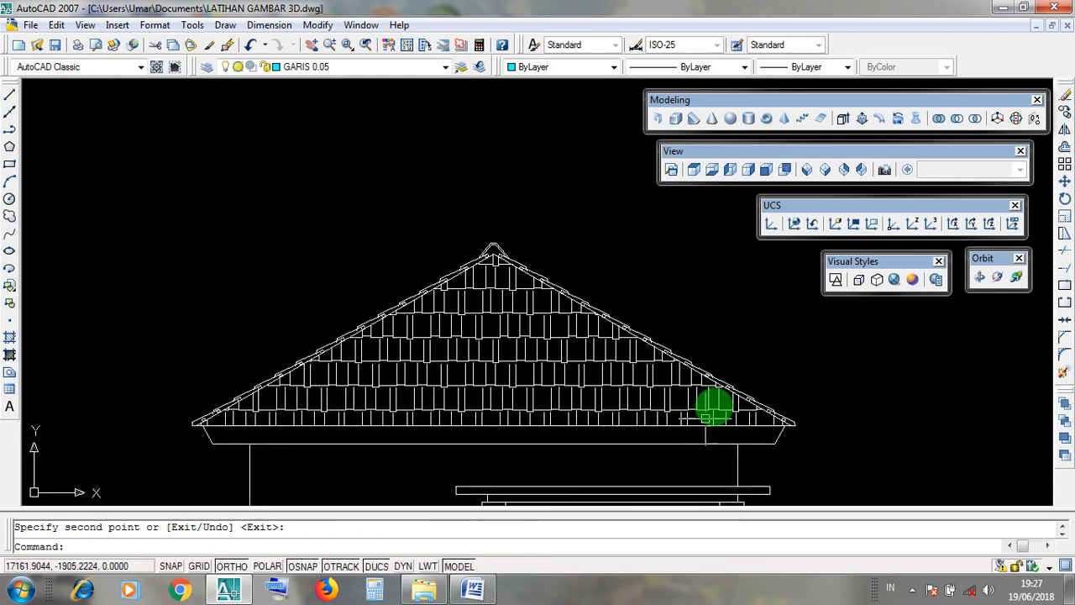
{"action": "left_click", "coordinate": [744, 366]}
{"action": "left_click", "coordinate": [248, 266]}
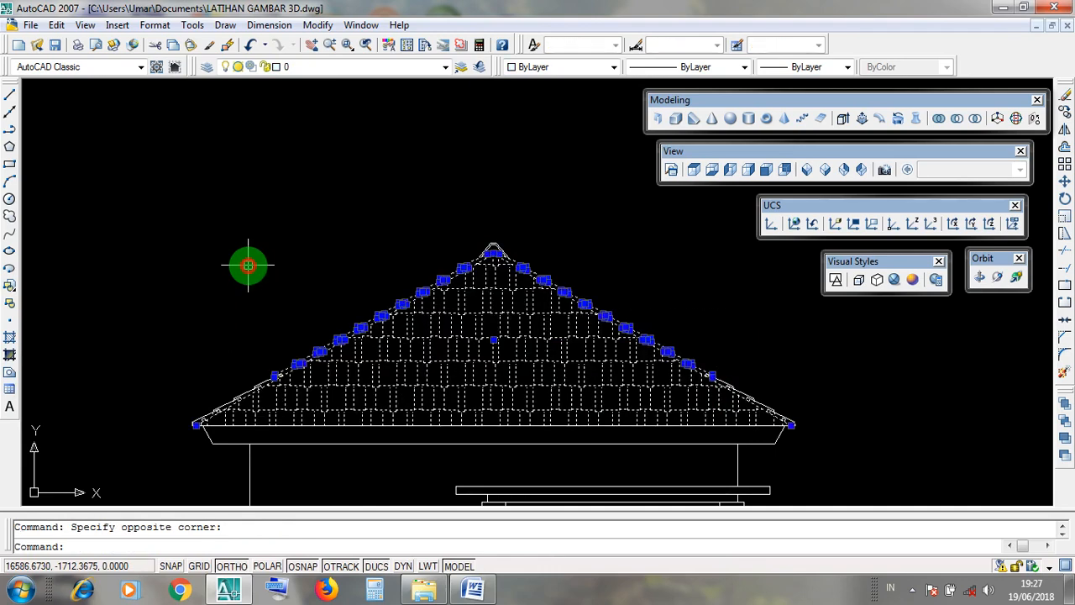
{"action": "key", "text": "Delete"}
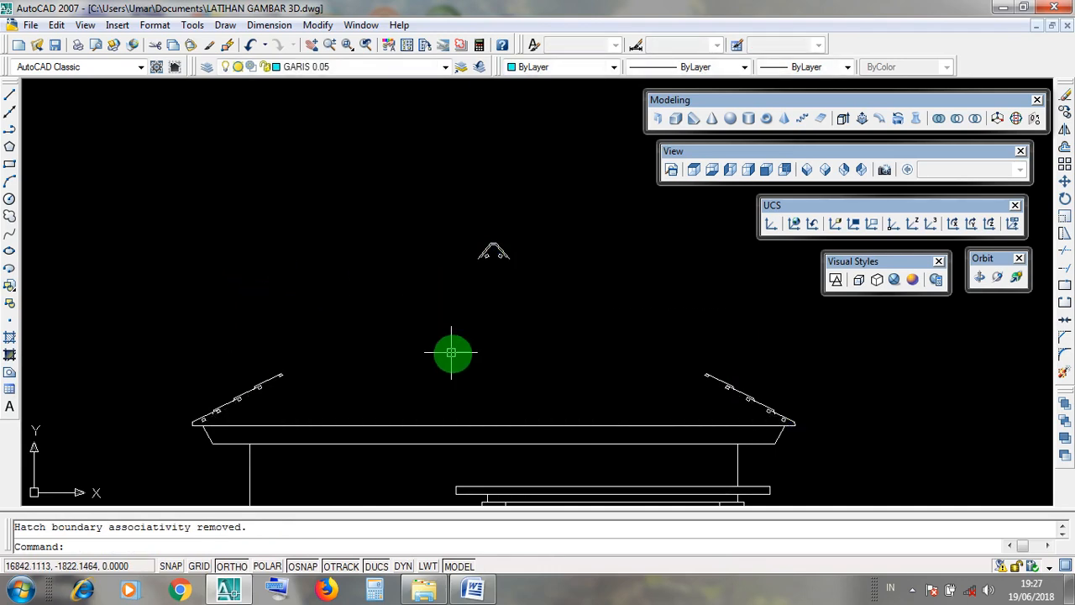
- Delete the two long horizontal eaves lines under the roof of the copied front elevation
{"action": "middle_click_drag", "start_coordinate": [470, 433], "coordinate": [463, 341]}
{"action": "left_click", "coordinate": [490, 346]}
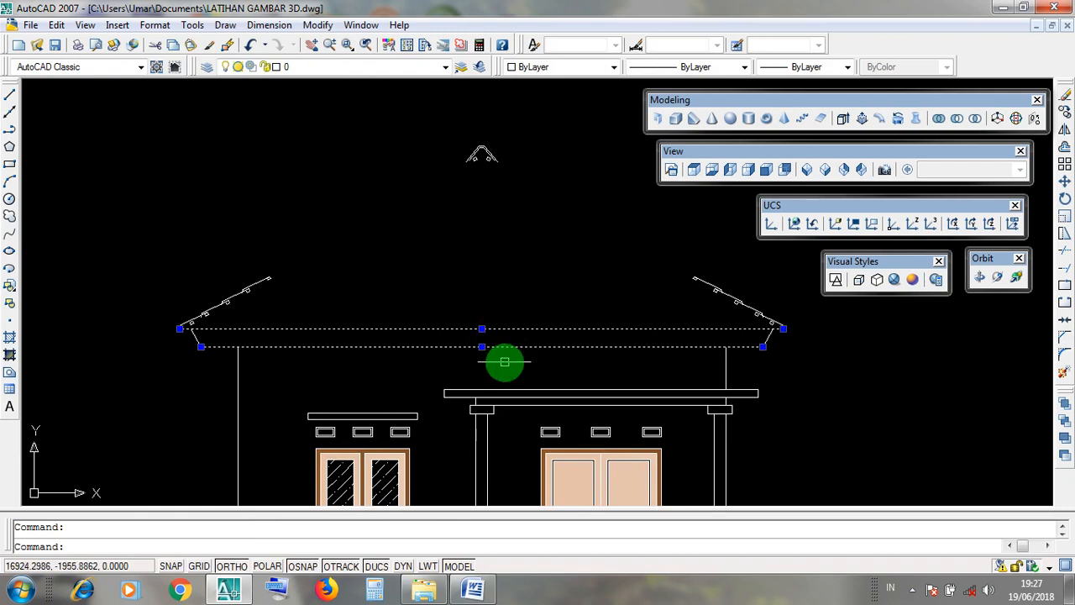
{"action": "left_click", "coordinate": [504, 362]}
{"action": "left_click", "coordinate": [485, 329]}
{"action": "key", "text": "Delete"}
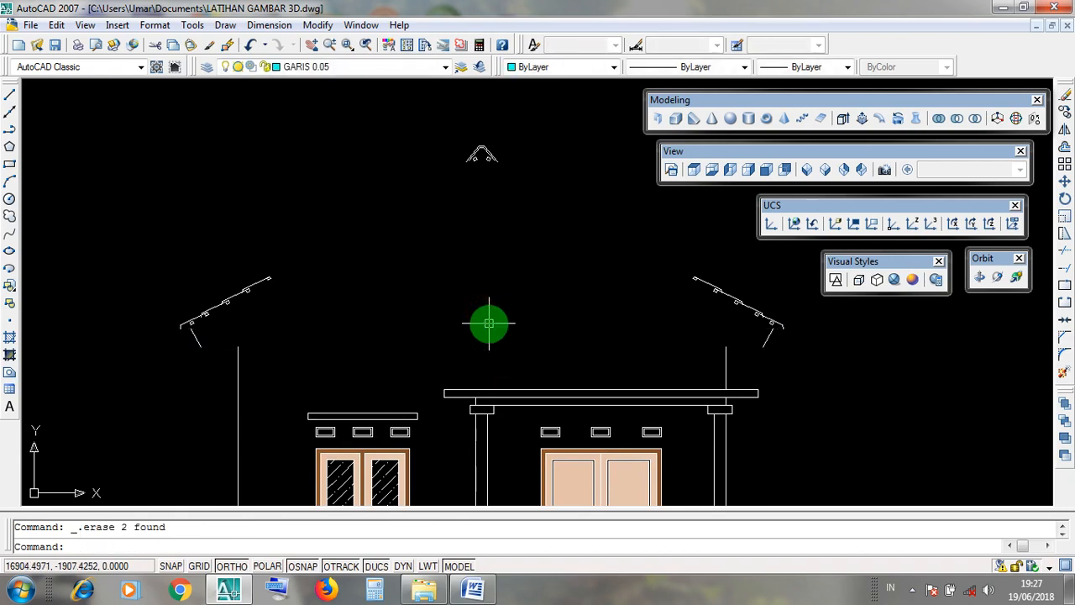
- Delete the leftover roof edge pieces above the door side and the ridge cap of the copied front elevation
{"action": "middle_click_drag", "start_coordinate": [490, 324], "coordinate": [451, 353]}
{"action": "left_click", "coordinate": [726, 390]}
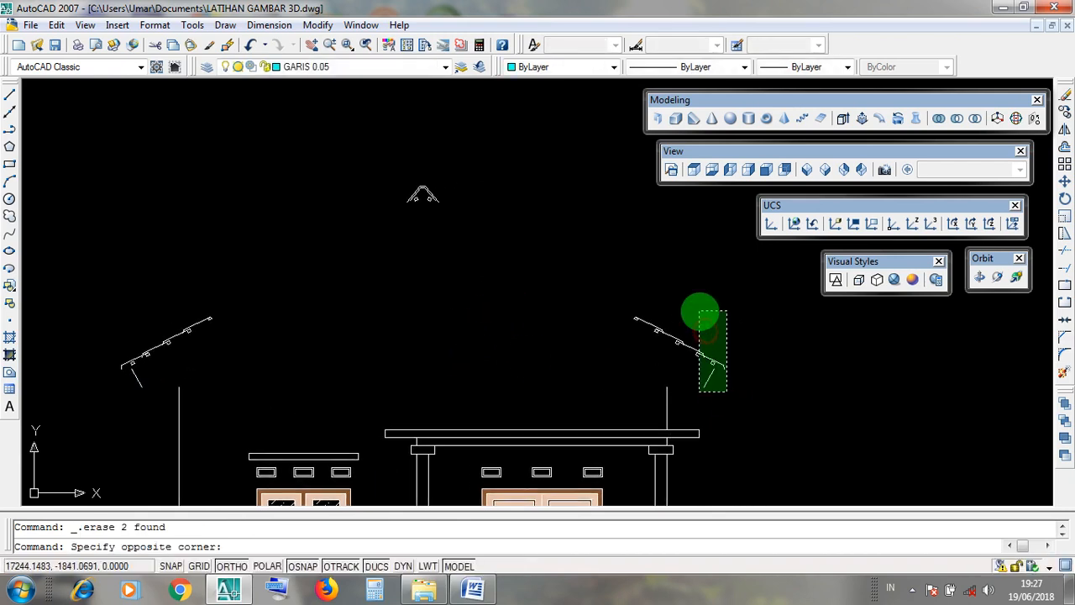
{"action": "left_click", "coordinate": [699, 306]}
{"action": "left_click", "coordinate": [705, 341]}
{"action": "left_click", "coordinate": [627, 294]}
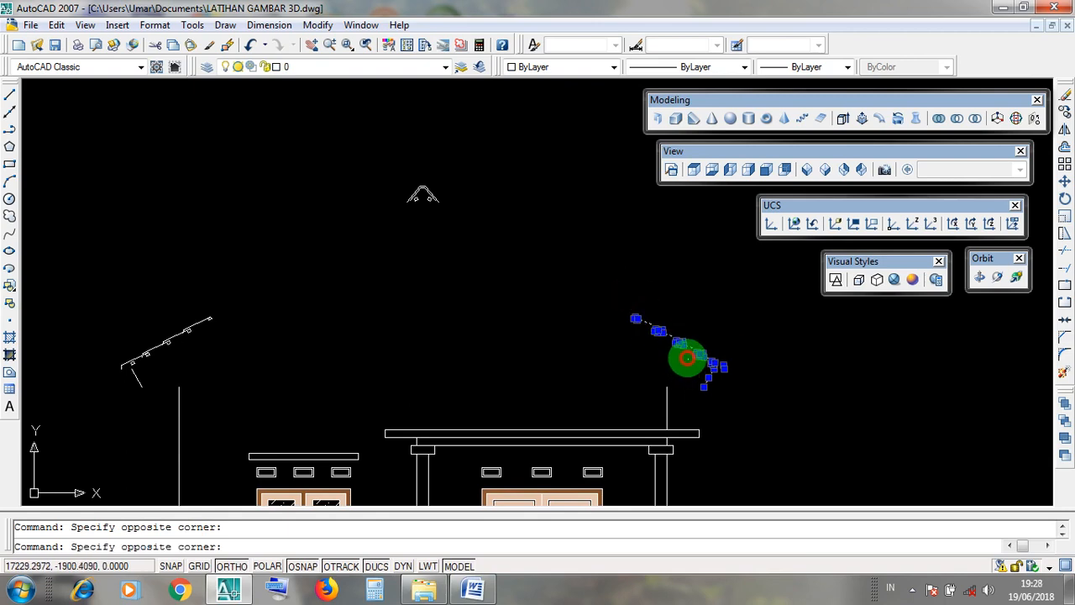
{"action": "left_click", "coordinate": [473, 227]}
{"action": "left_click", "coordinate": [374, 154]}
{"action": "key", "text": "Delete"}
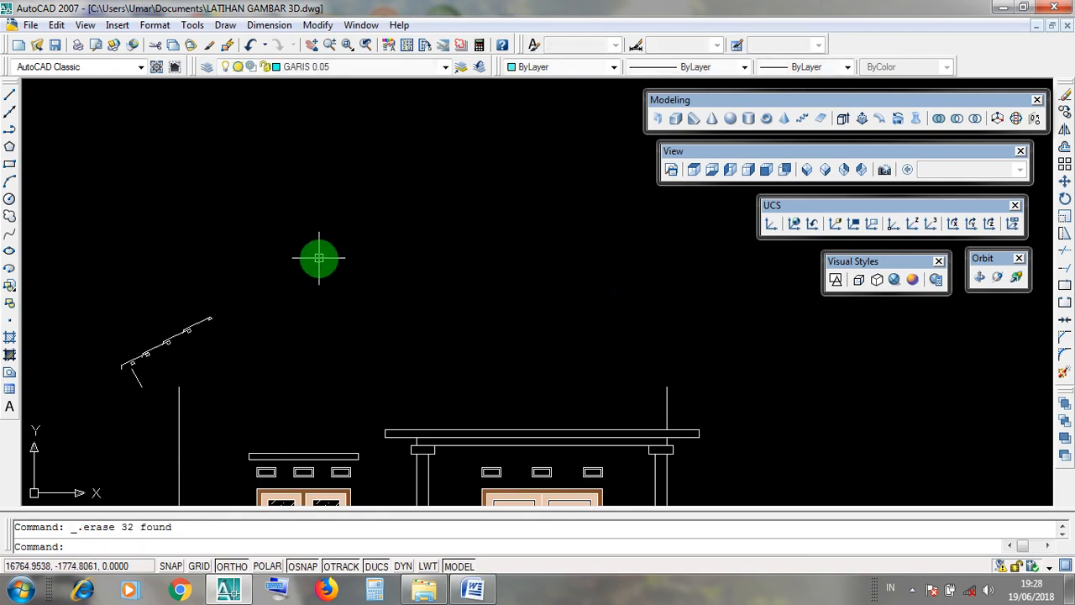
- Delete the leftover roof edge pieces above the window side of the copied front elevation
{"action": "middle_click_drag", "start_coordinate": [319, 258], "coordinate": [451, 192]}
{"action": "left_click", "coordinate": [372, 271]}
{"action": "left_click", "coordinate": [297, 204]}
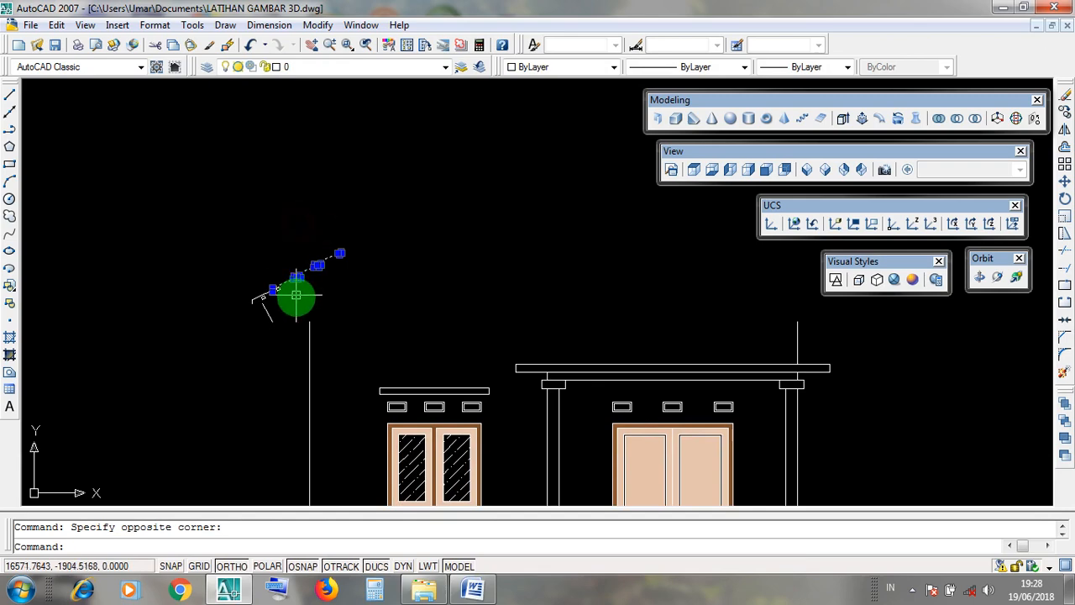
{"action": "key", "text": "Delete"}
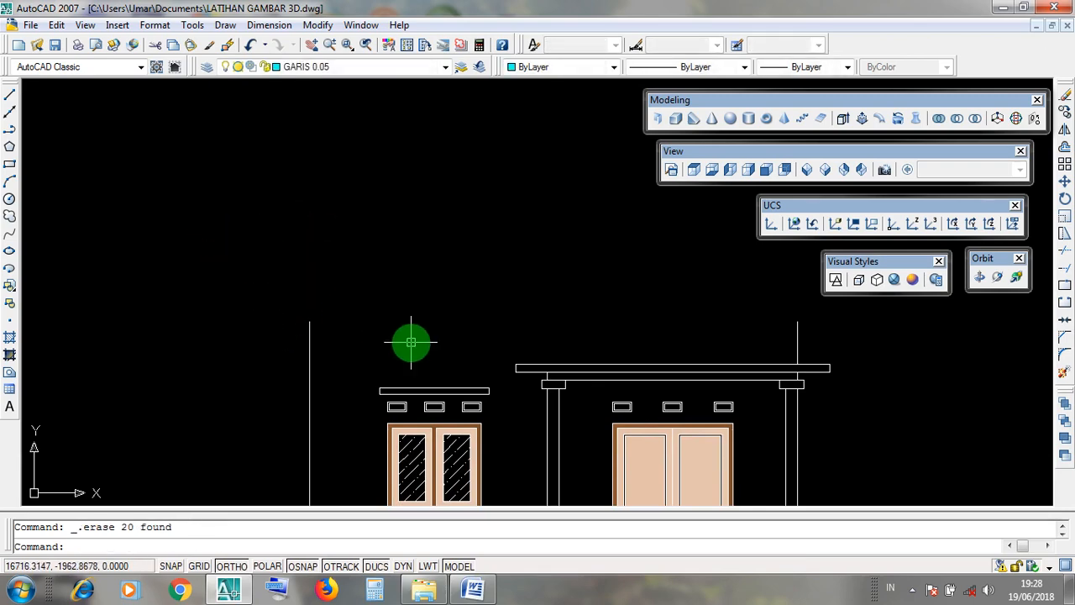
- Highlight the two outer vertical wall lines of the roofless front elevation, and clear the selection
{"action": "scroll", "coordinate": [411, 342], "scroll_direction": "down", "scroll_amount": 5}
{"action": "scroll", "coordinate": [439, 356], "scroll_direction": "up", "scroll_amount": 4}
{"action": "left_click", "coordinate": [301, 319]}
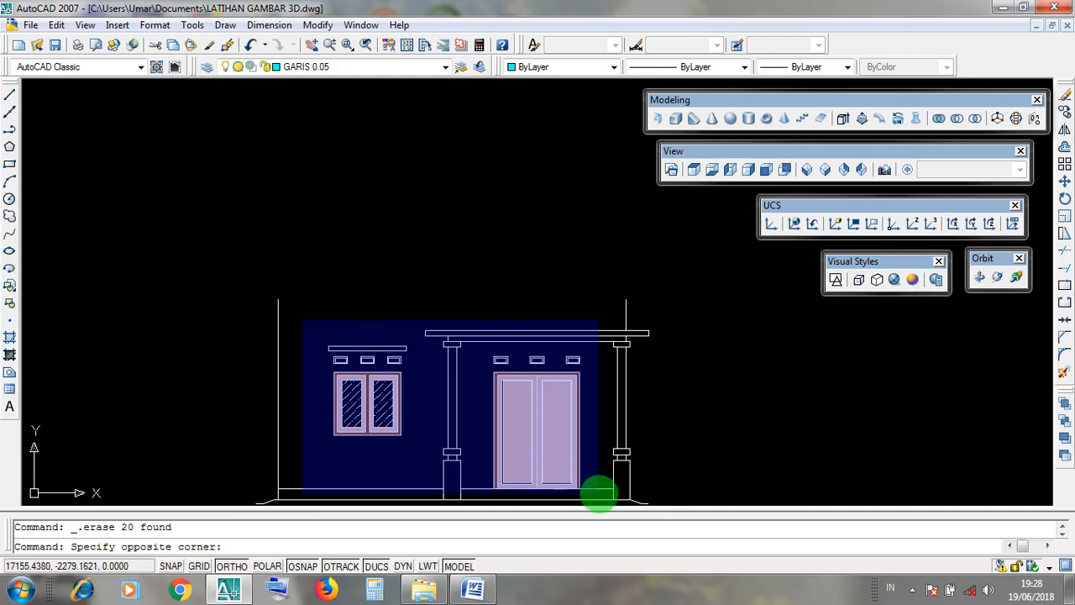
{"action": "key", "text": "Escape"}
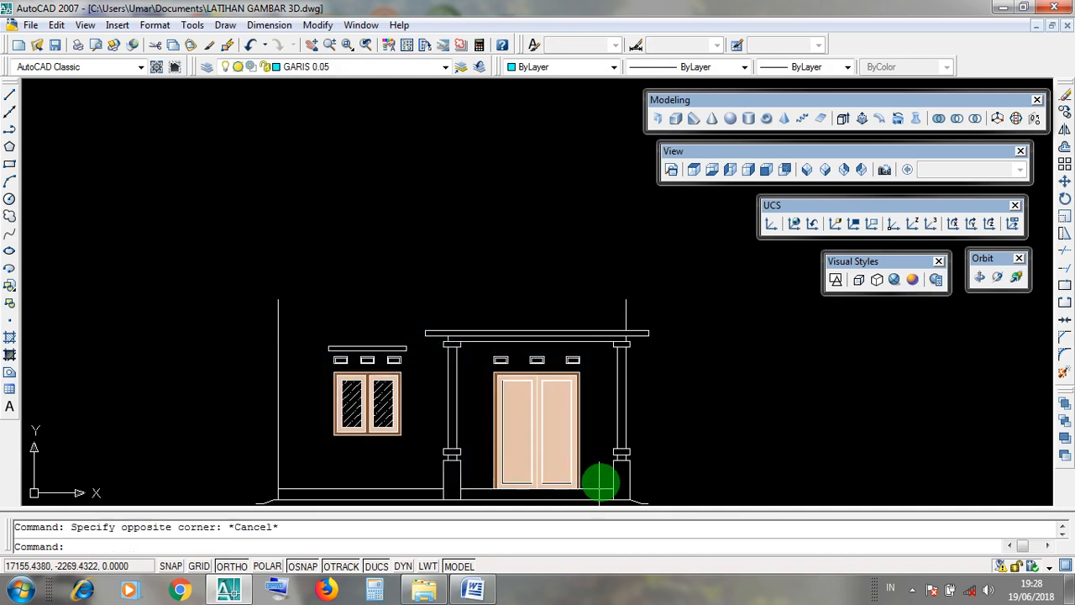
{"action": "left_click", "coordinate": [626, 314]}
{"action": "left_click", "coordinate": [280, 316]}
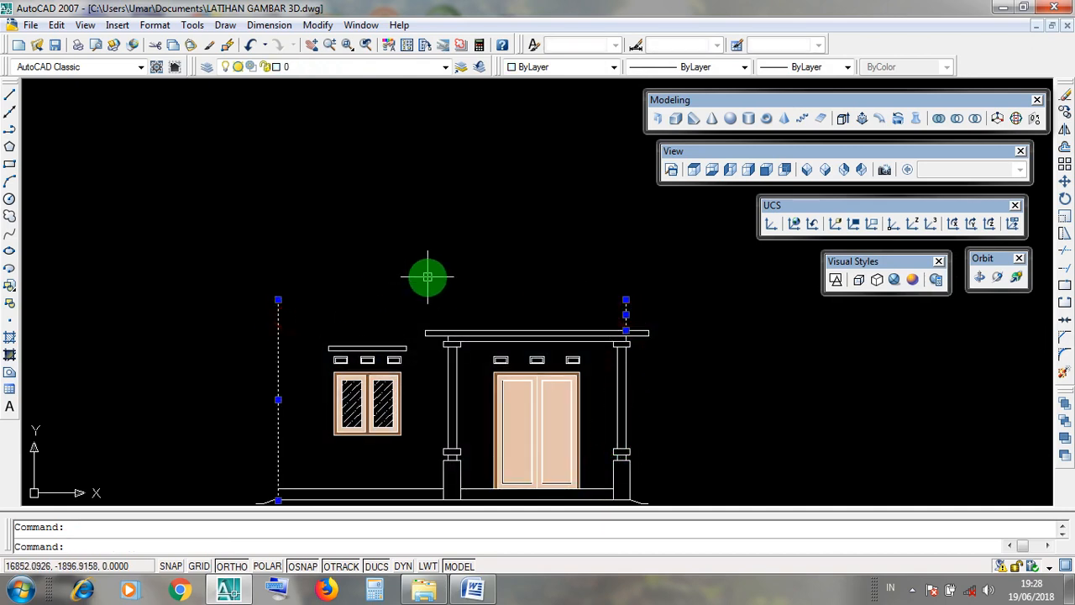
{"action": "key", "text": "Escape"}
- Highlight the porch canopy lines above the door of the roofless front elevation, and clear the selection
{"action": "scroll", "coordinate": [490, 293], "scroll_direction": "up", "scroll_amount": 2}
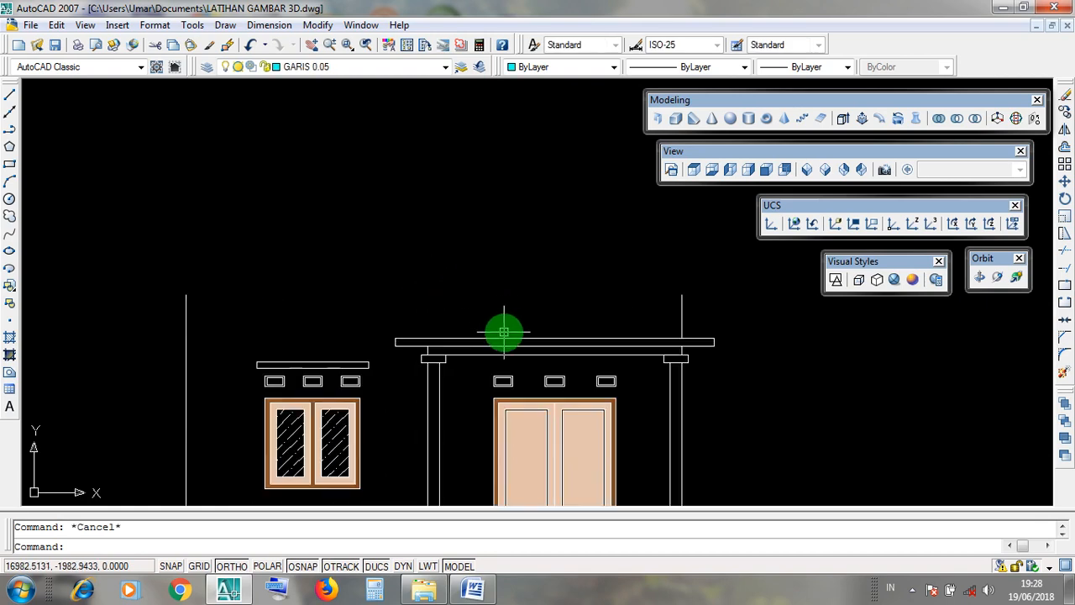
{"action": "left_click", "coordinate": [503, 333]}
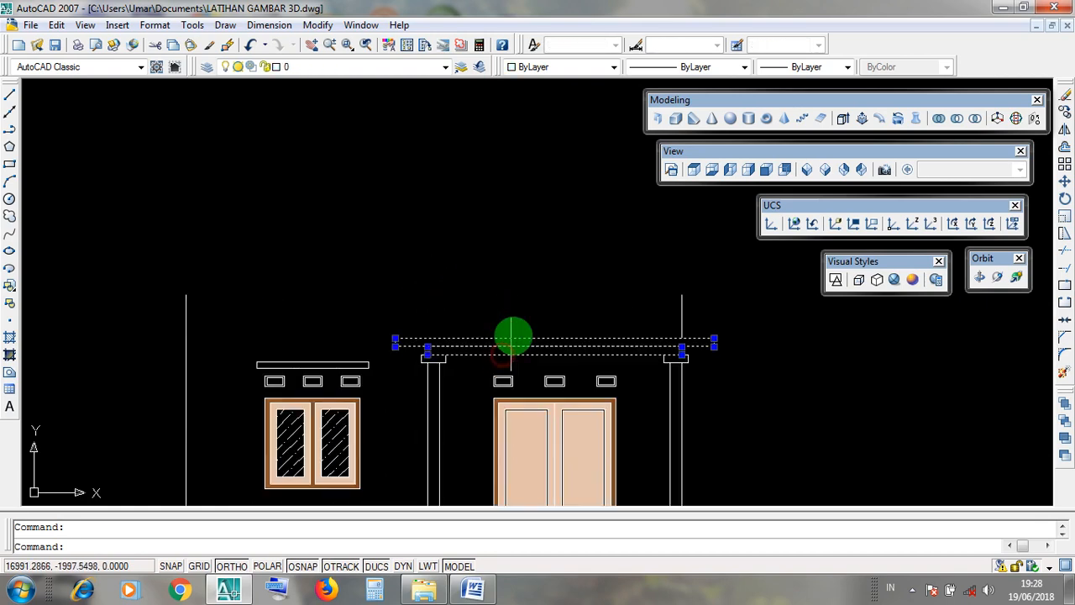
{"action": "key", "text": "Escape"}
{"action": "left_click", "coordinate": [514, 336]}
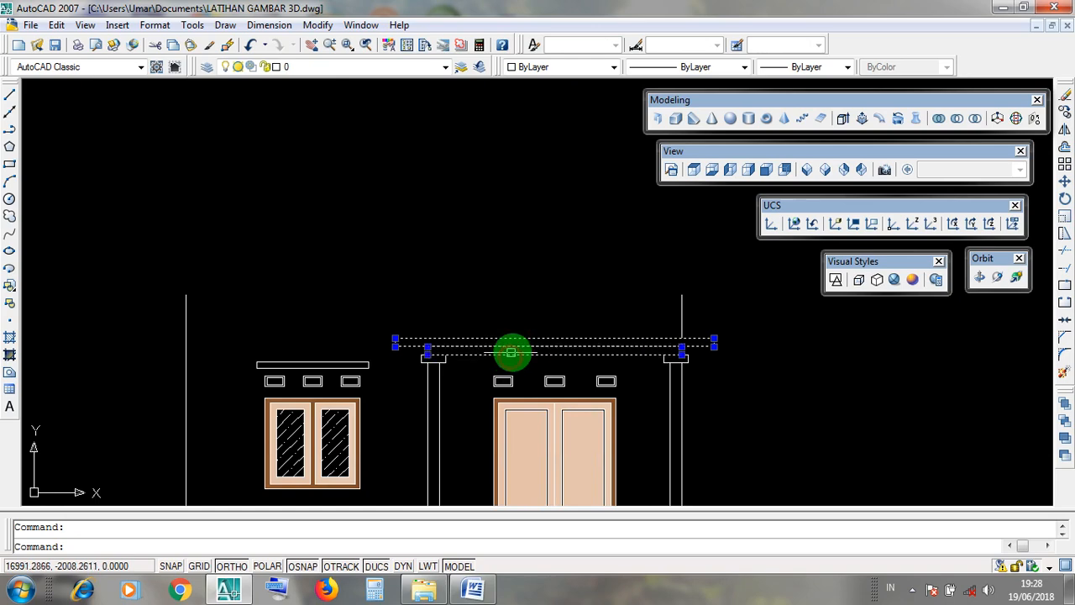
{"action": "key", "text": "Escape"}
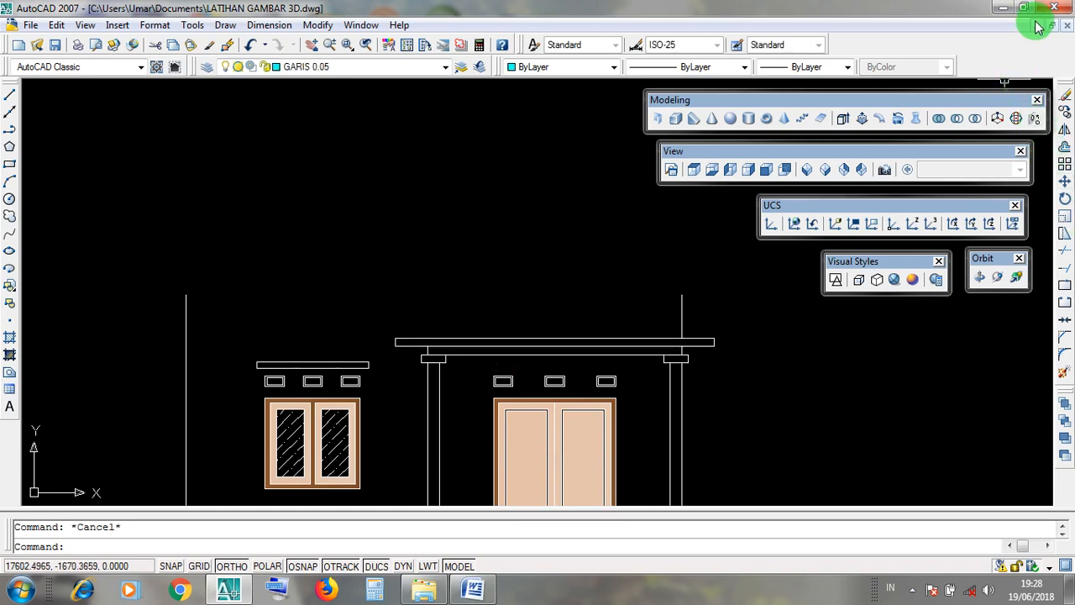
- Examine the area above the door in the front elevation already prepared below the ATAP PELANA TUNGGAL sheet
{"action": "scroll", "coordinate": [711, 228], "scroll_direction": "down", "scroll_amount": 5}
{"action": "scroll", "coordinate": [456, 288], "scroll_direction": "down", "scroll_amount": 4}
{"action": "scroll", "coordinate": [253, 332], "scroll_direction": "up", "scroll_amount": 3}
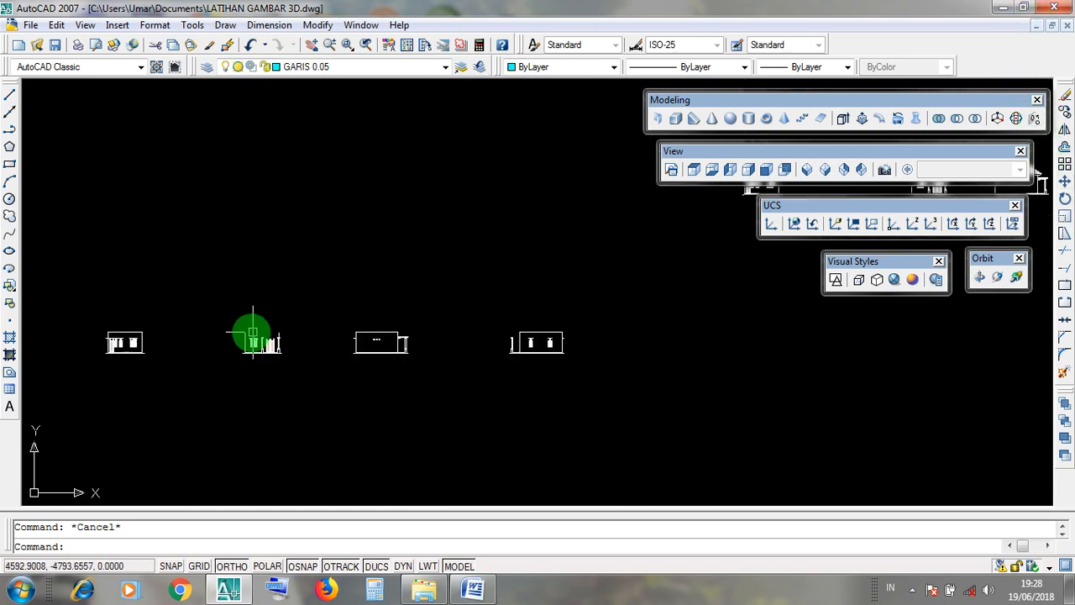
{"action": "scroll", "coordinate": [253, 332], "scroll_direction": "up", "scroll_amount": 4}
{"action": "left_click", "coordinate": [560, 298]}
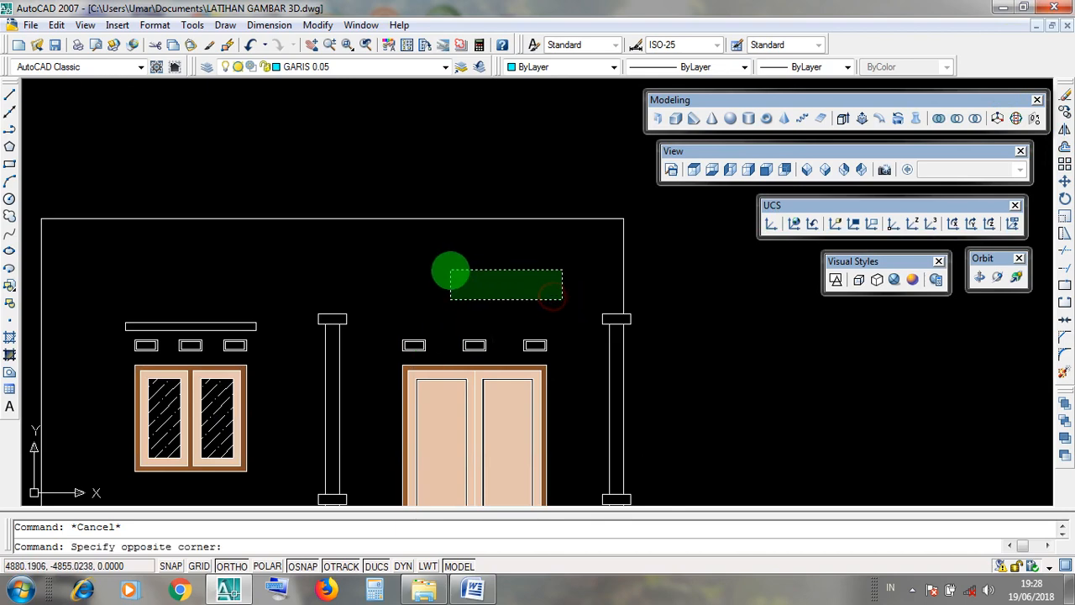
{"action": "left_click", "coordinate": [450, 270]}
{"action": "left_click", "coordinate": [286, 271]}
{"action": "left_click", "coordinate": [608, 297]}
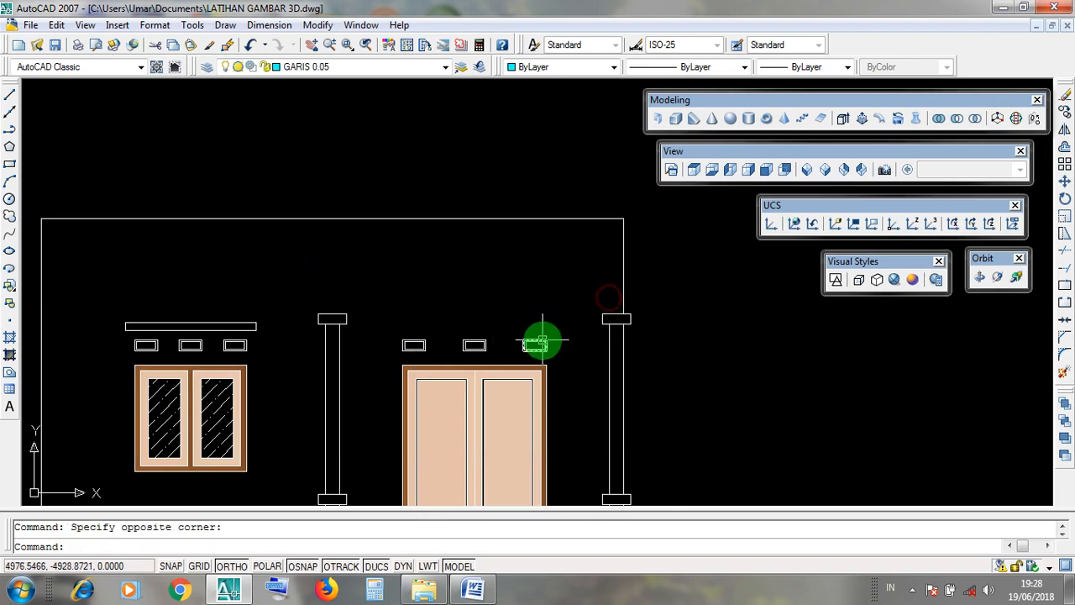
- Highlight the caps of the two porch columns in the prepared front elevation, and clear the selection
{"action": "scroll", "coordinate": [540, 337], "scroll_direction": "down", "scroll_amount": 5}
{"action": "scroll", "coordinate": [540, 340], "scroll_direction": "up", "scroll_amount": 7}
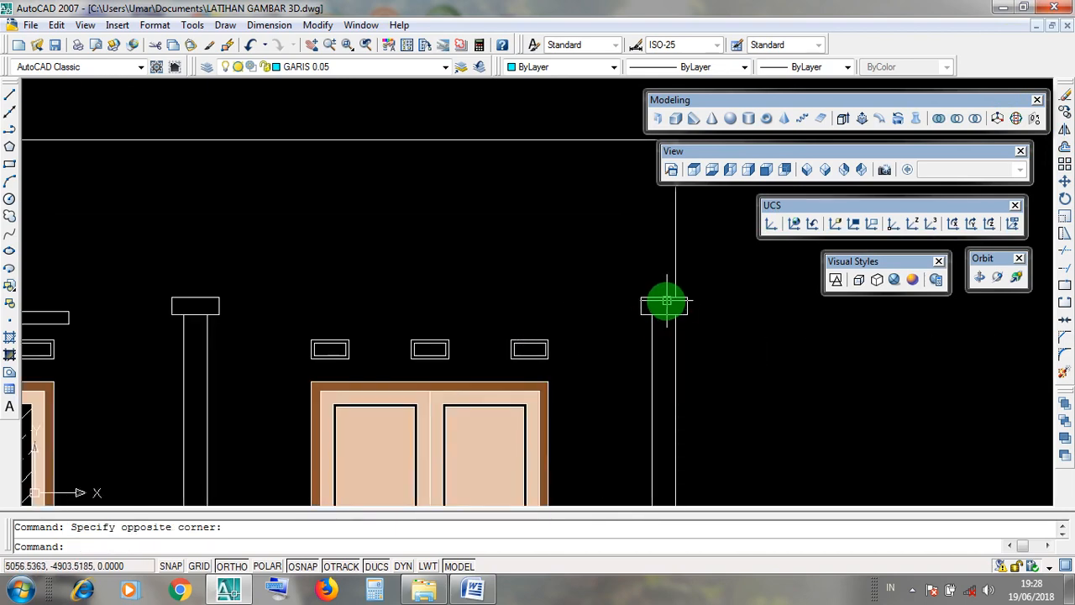
{"action": "left_click", "coordinate": [667, 301]}
{"action": "left_click", "coordinate": [210, 294]}
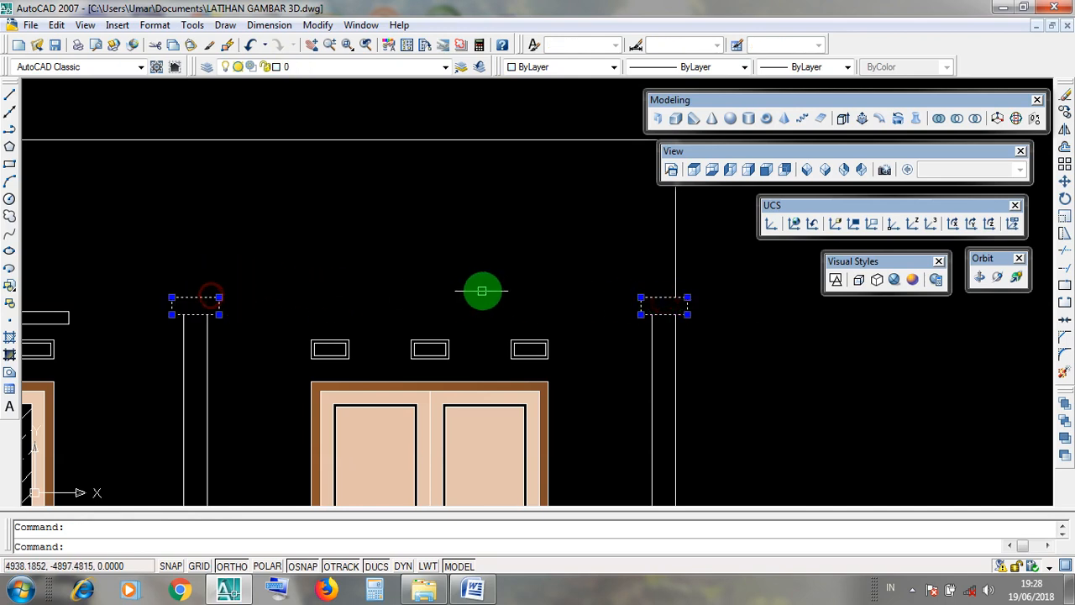
{"action": "scroll", "coordinate": [483, 290], "scroll_direction": "down", "scroll_amount": 6}
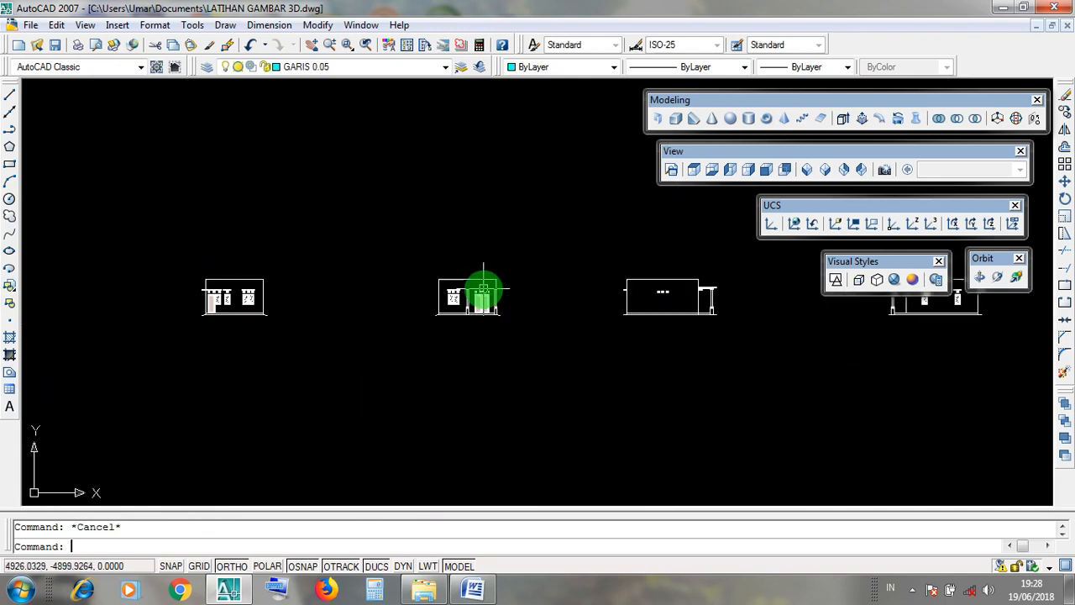
- Delete the two stacked porch canopy rectangles above the door and columns of the roofless front elevation
{"action": "middle_click_drag", "start_coordinate": [747, 307], "coordinate": [502, 428]}
{"action": "scroll", "coordinate": [502, 429], "scroll_direction": "down", "scroll_amount": 2}
{"action": "scroll", "coordinate": [811, 314], "scroll_direction": "up", "scroll_amount": 10}
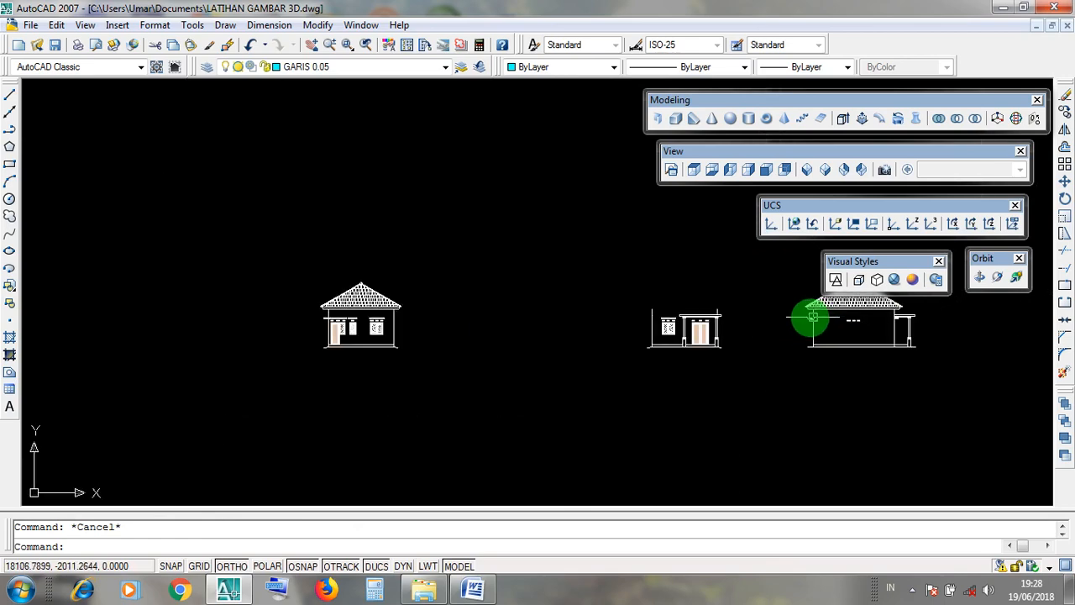
{"action": "scroll", "coordinate": [674, 323], "scroll_direction": "up", "scroll_amount": 1}
{"action": "left_click", "coordinate": [671, 326]}
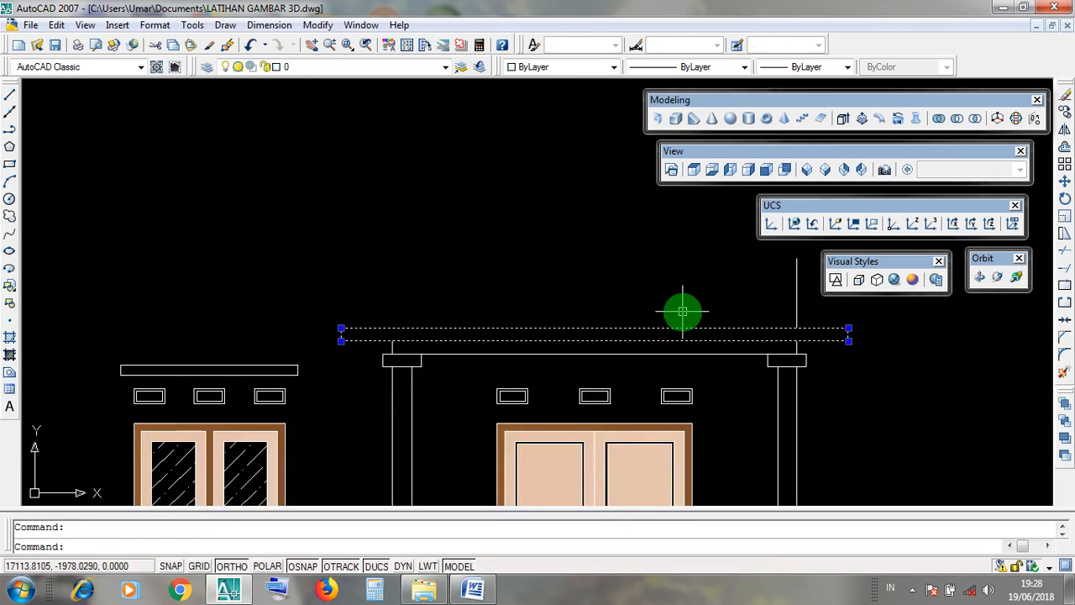
{"action": "key", "text": "Delete"}
{"action": "left_click", "coordinate": [669, 343]}
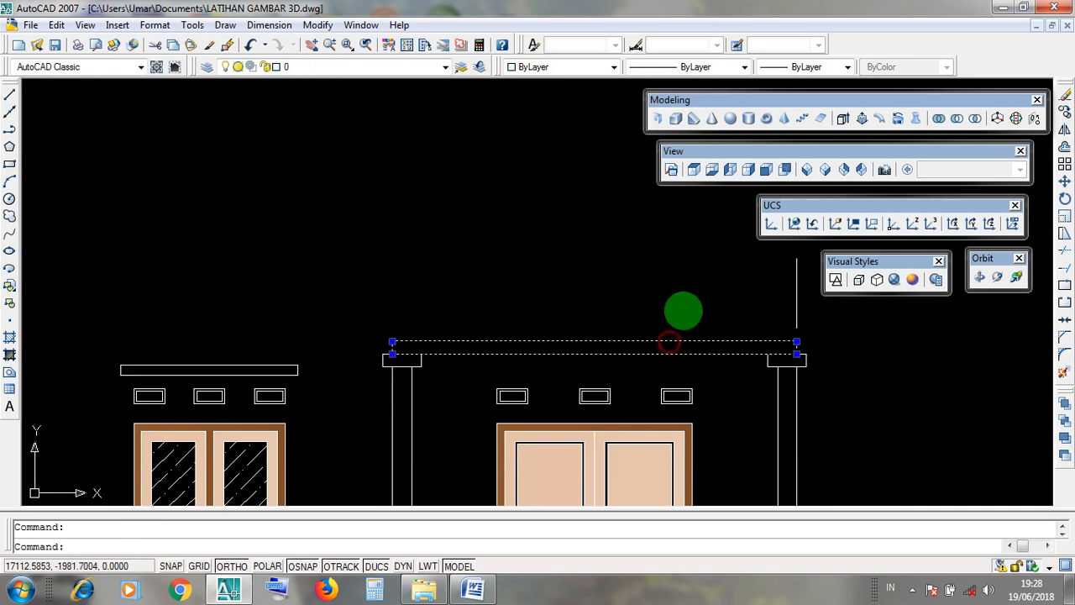
{"action": "key", "text": "Delete"}
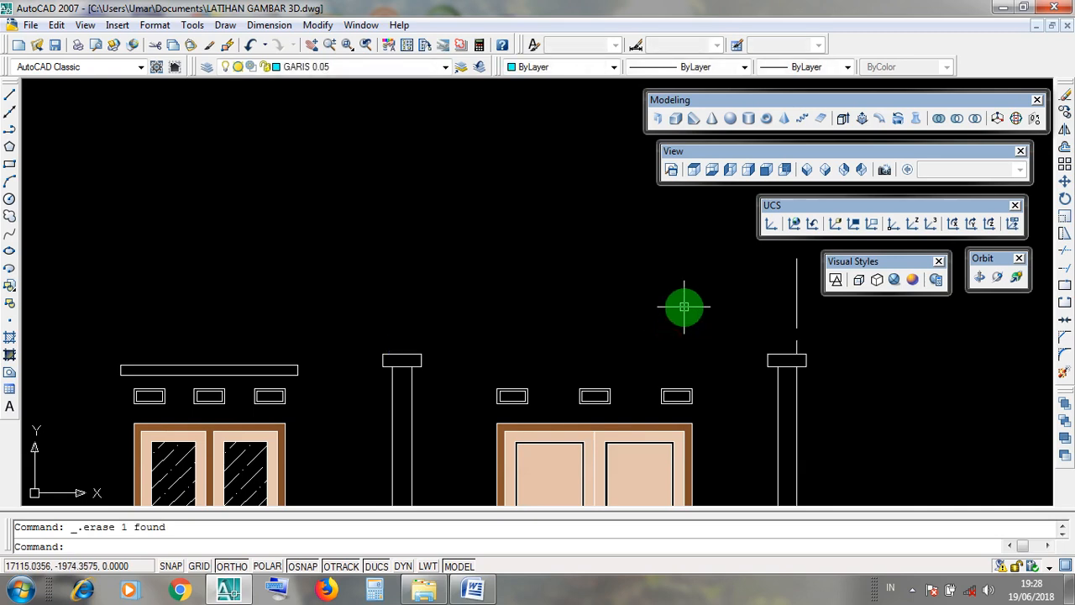
{"action": "left_click", "coordinate": [759, 328]}
{"action": "left_click", "coordinate": [808, 372]}
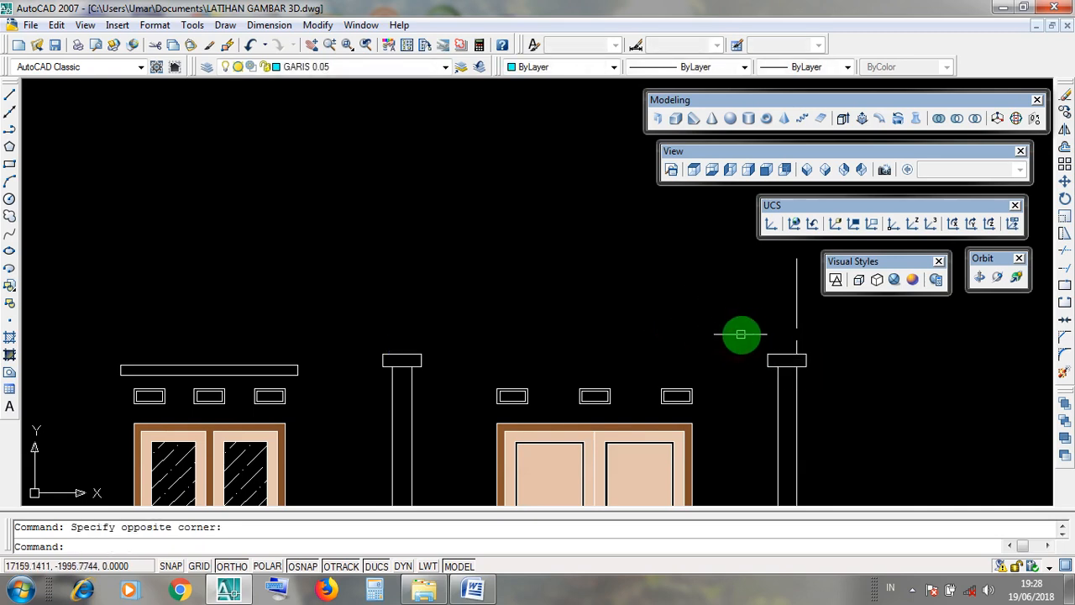
- Examine the tops of the porch columns in the BELAJAR 3D 1 model from below, and return to the LATIHAN GAMBAR 3D drawing
{"action": "left_click", "coordinate": [1035, 27]}
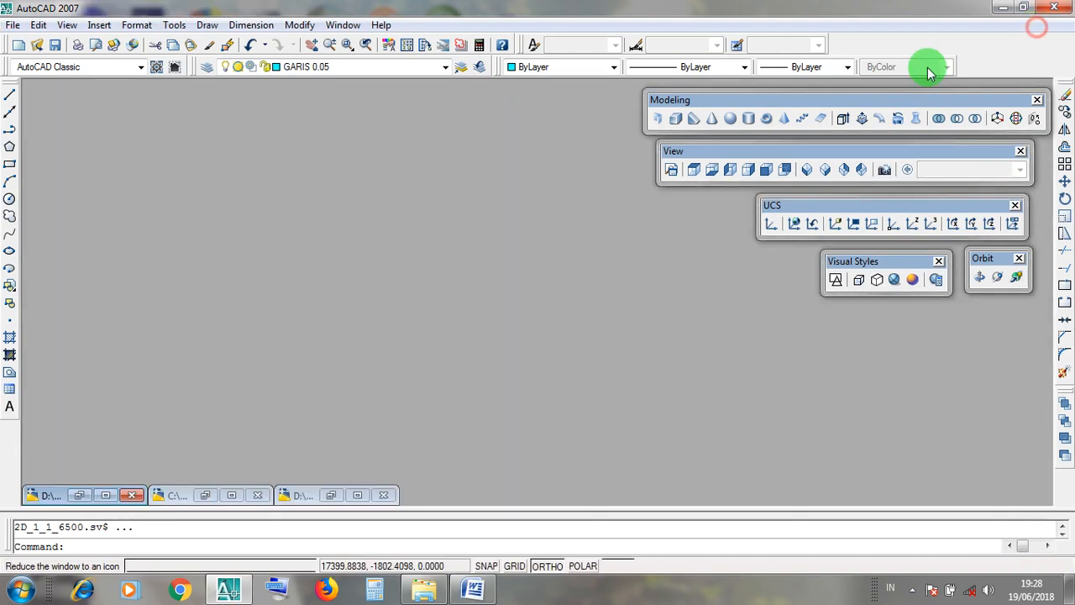
{"action": "left_click", "coordinate": [335, 495]}
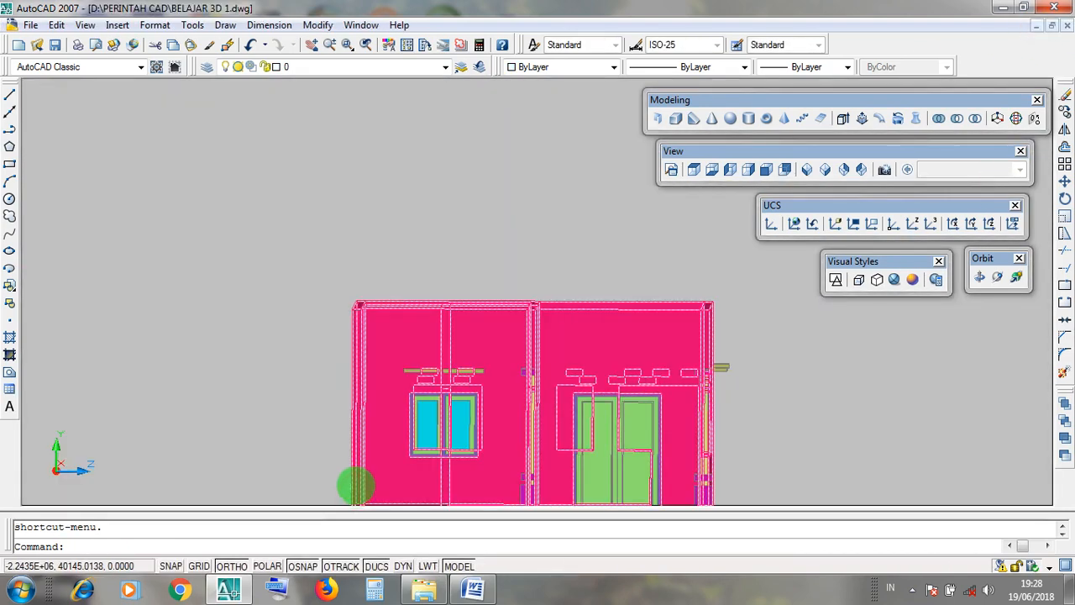
{"action": "scroll", "coordinate": [738, 411], "scroll_direction": "up", "scroll_amount": 5}
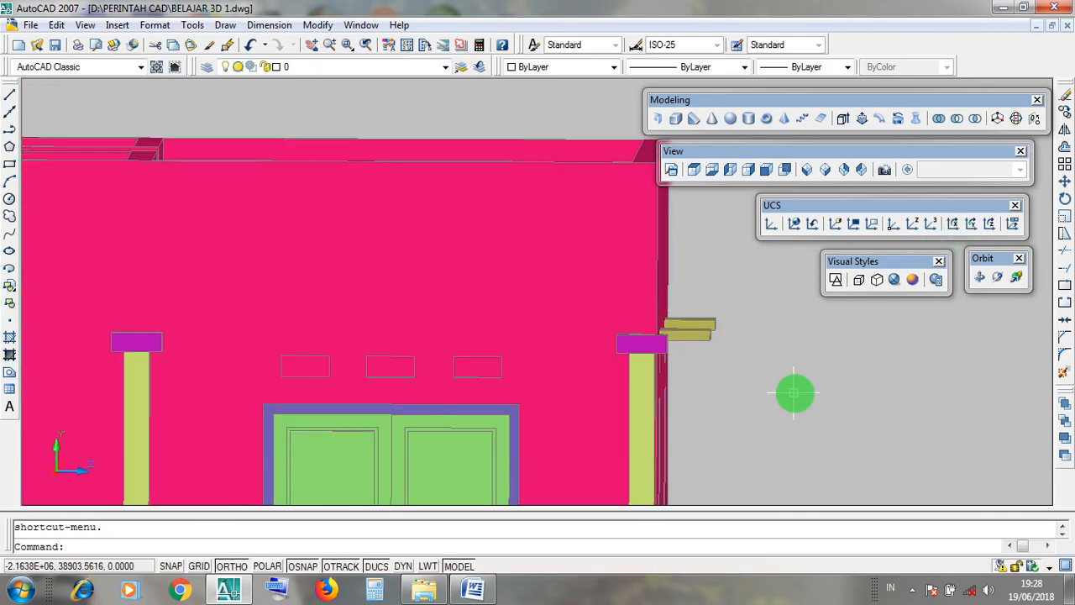
{"action": "left_click", "coordinate": [998, 278]}
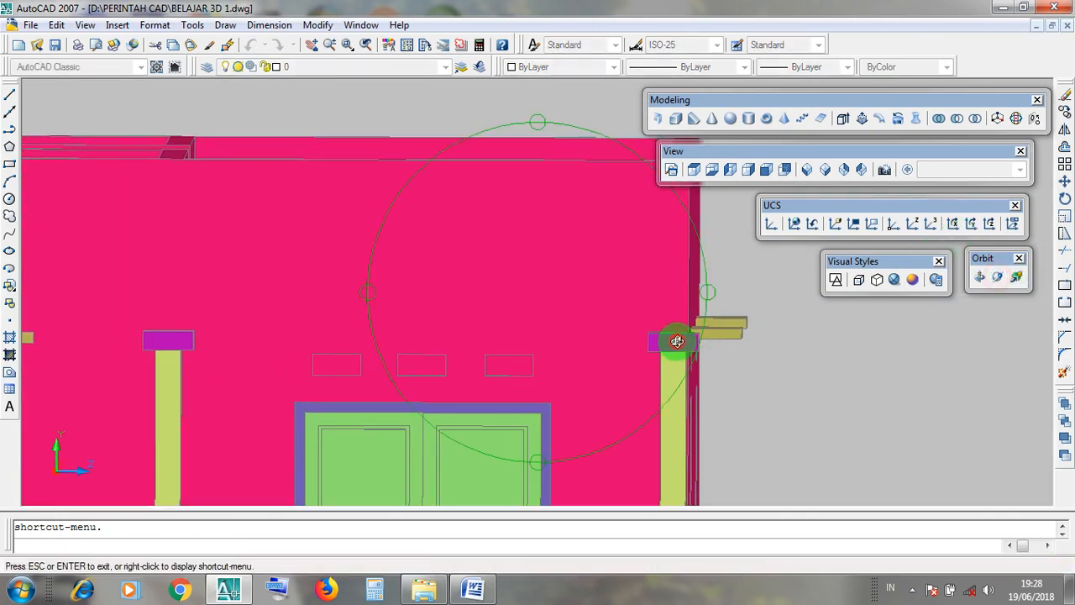
{"action": "left_click_drag", "start_coordinate": [598, 360], "coordinate": [616, 272]}
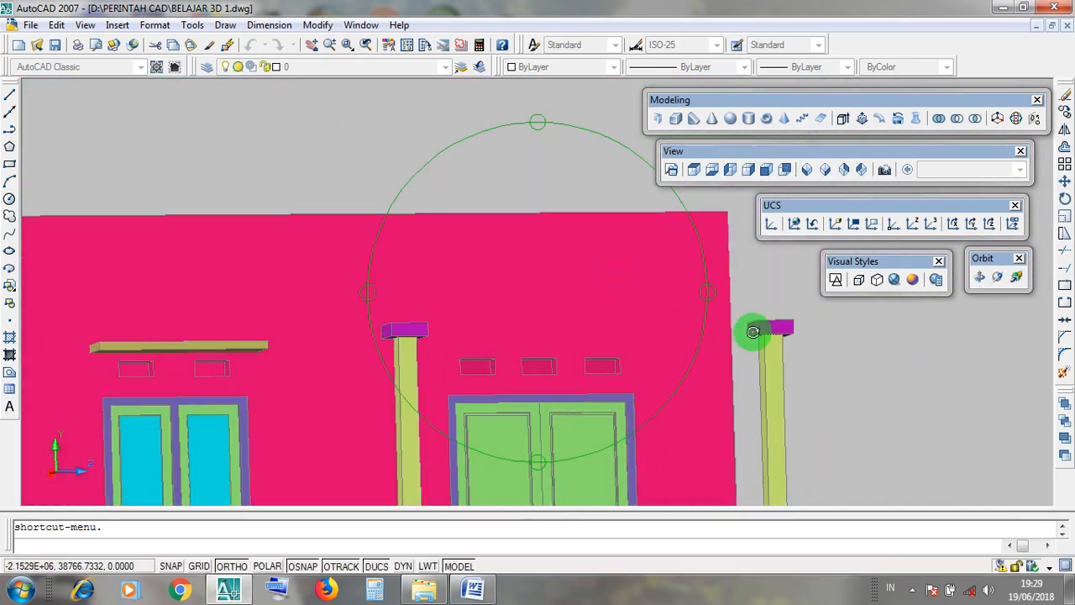
{"action": "left_click_drag", "start_coordinate": [411, 327], "coordinate": [1043, 210]}
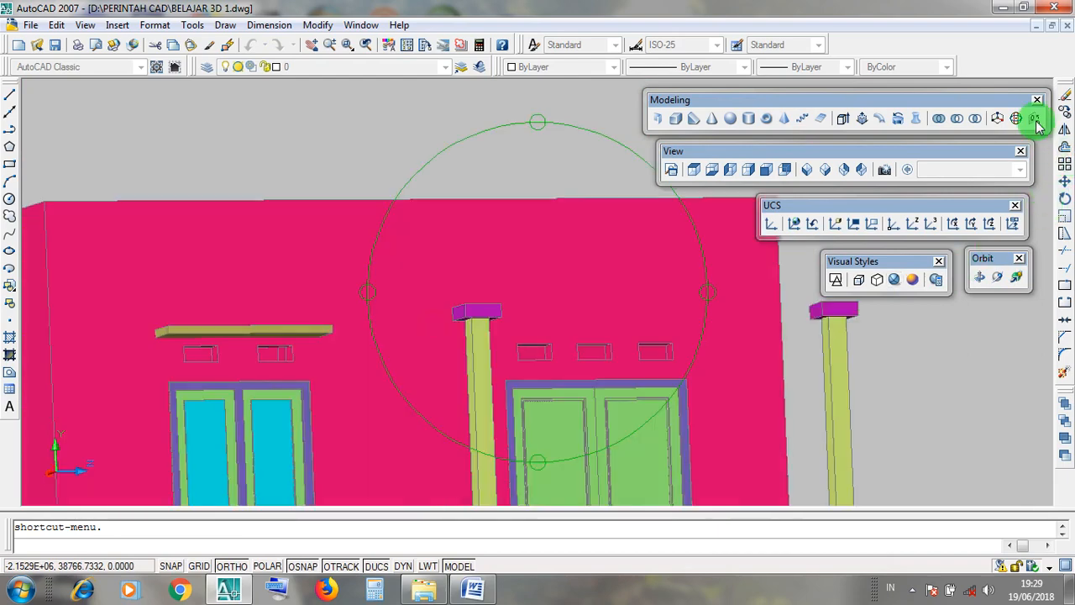
{"action": "left_click", "coordinate": [1036, 26]}
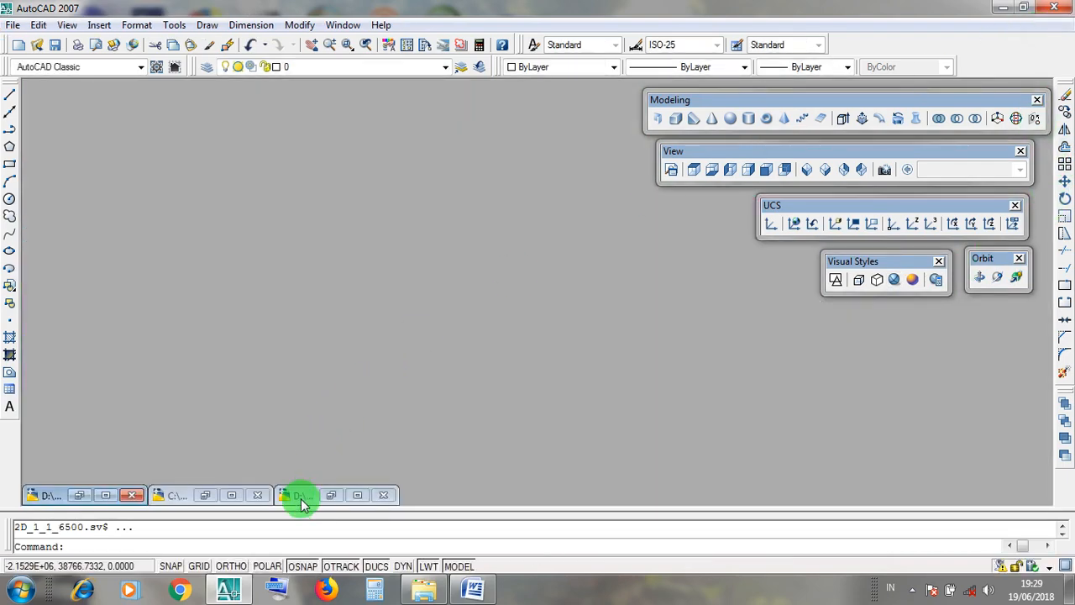
{"action": "left_click", "coordinate": [238, 497]}
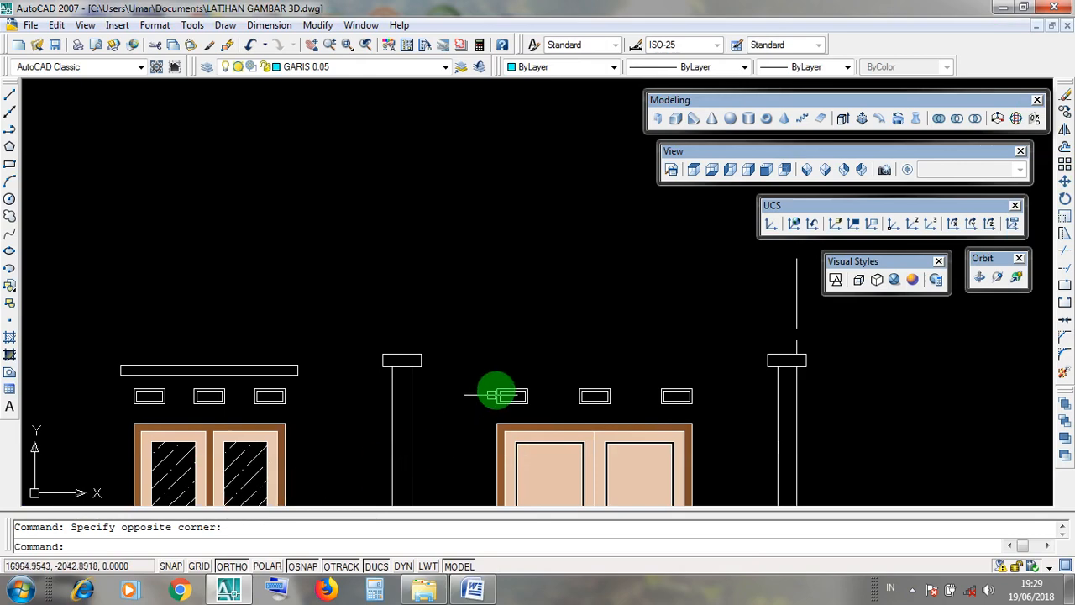
{"action": "scroll", "coordinate": [574, 363], "scroll_direction": "up", "scroll_amount": 5}
{"action": "left_click", "coordinate": [626, 377]}
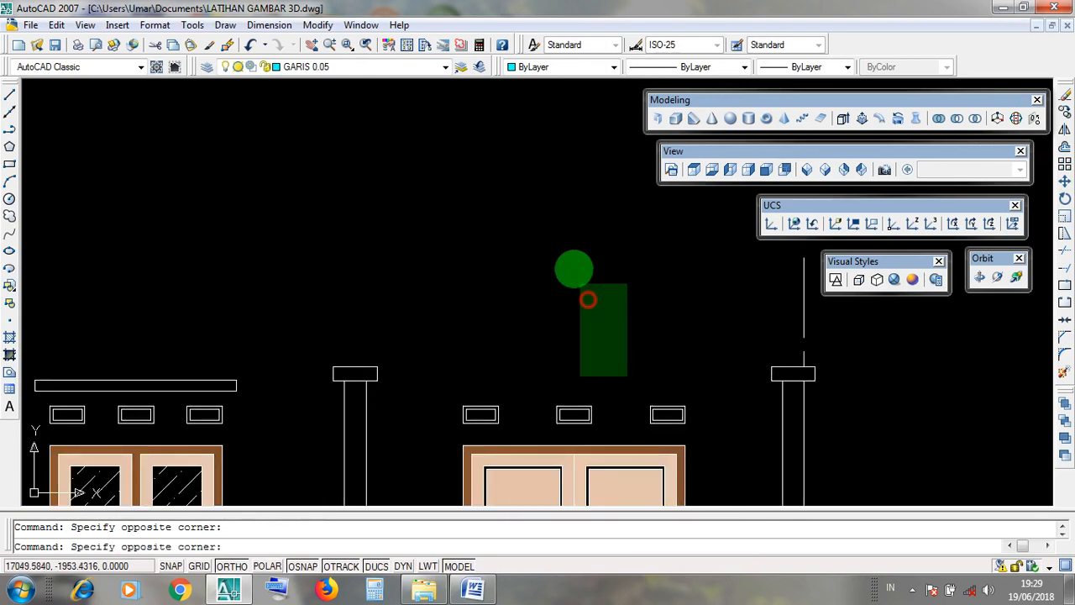
{"action": "left_click", "coordinate": [535, 244]}
{"action": "left_click", "coordinate": [635, 351]}
{"action": "left_click", "coordinate": [516, 221]}
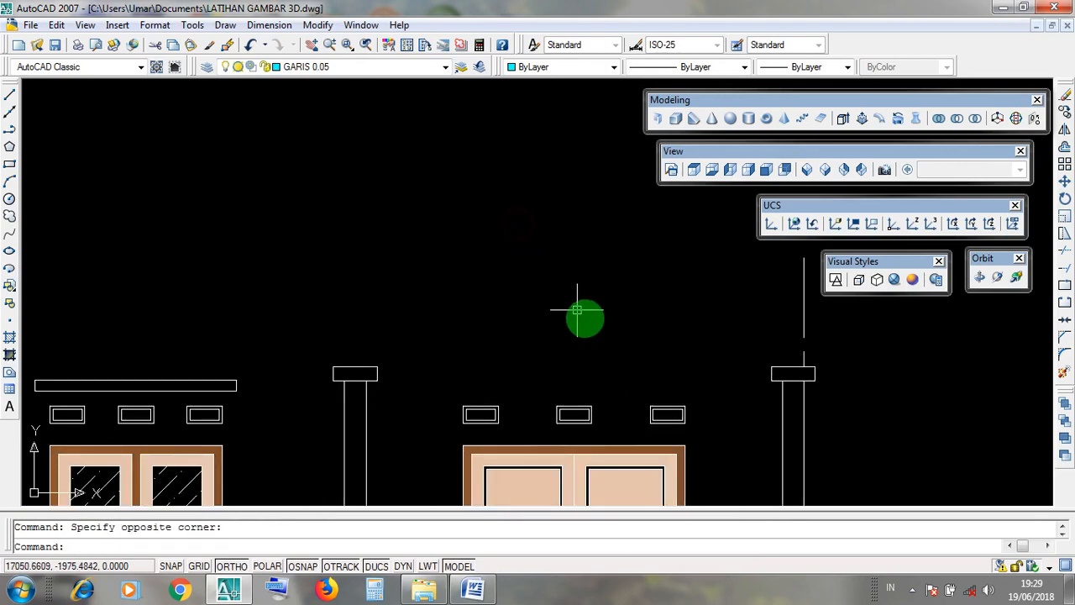
{"action": "left_click", "coordinate": [600, 327]}
{"action": "left_click", "coordinate": [559, 249]}
{"action": "left_click", "coordinate": [614, 347]}
{"action": "left_click", "coordinate": [521, 262]}
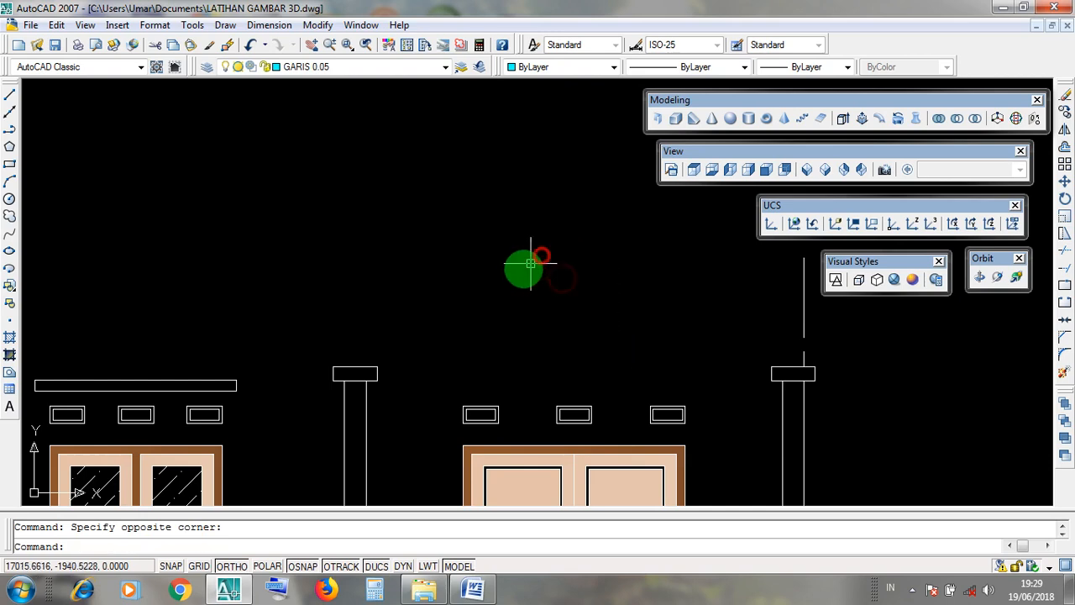
{"action": "key", "text": "Escape"}
- Highlight the caps of the two porch columns in the stripped front elevation, and clear the selection
{"action": "left_click", "coordinate": [351, 363]}
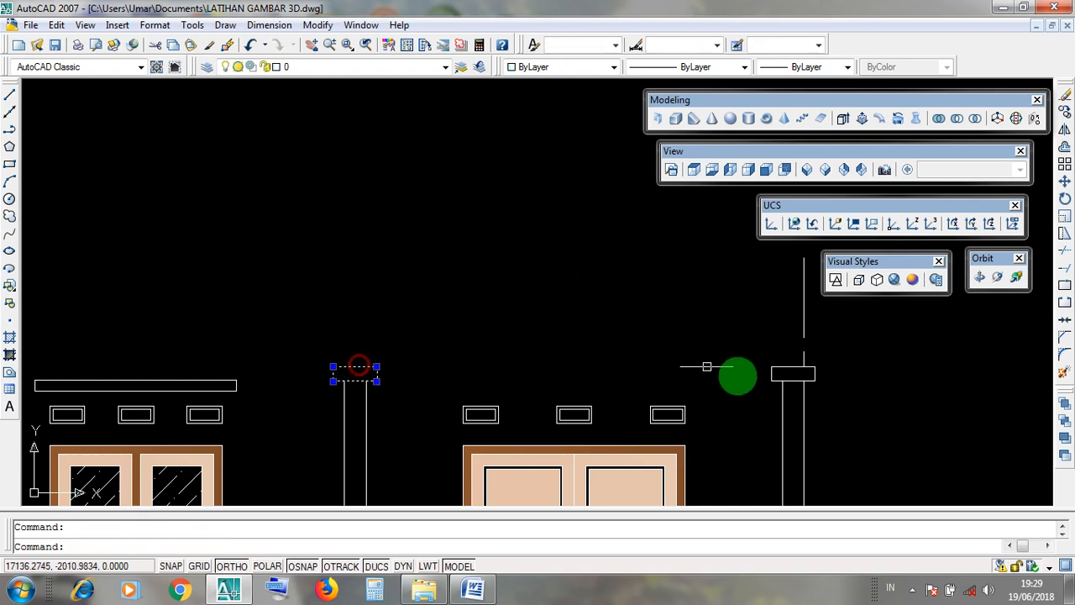
{"action": "left_click", "coordinate": [774, 370]}
{"action": "scroll", "coordinate": [533, 350], "scroll_direction": "down", "scroll_amount": 4}
{"action": "middle_click_drag", "start_coordinate": [532, 350], "coordinate": [513, 298]}
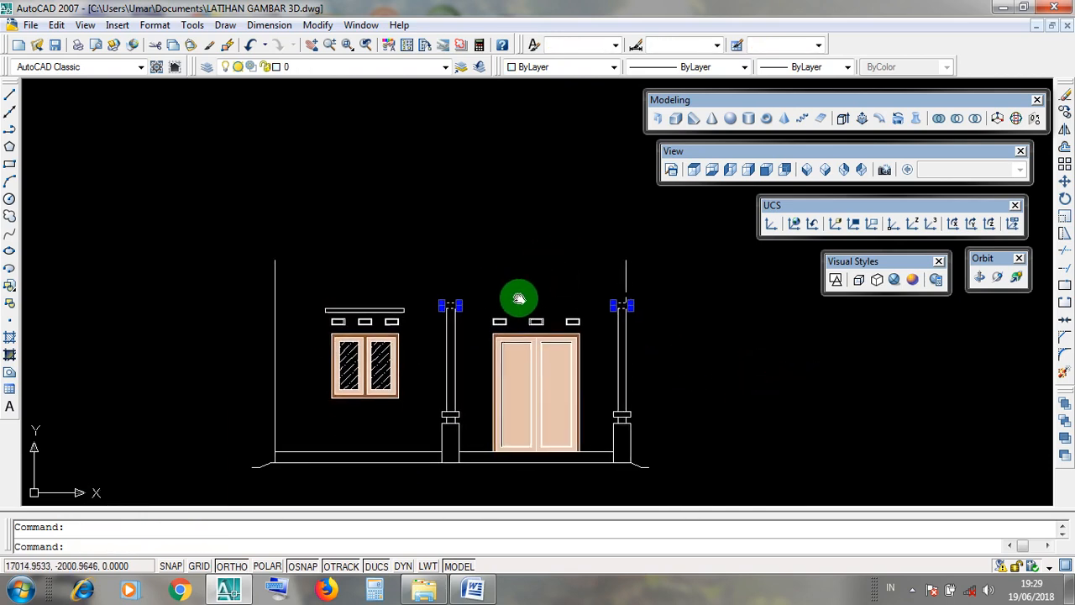
{"action": "key", "text": "Escape"}
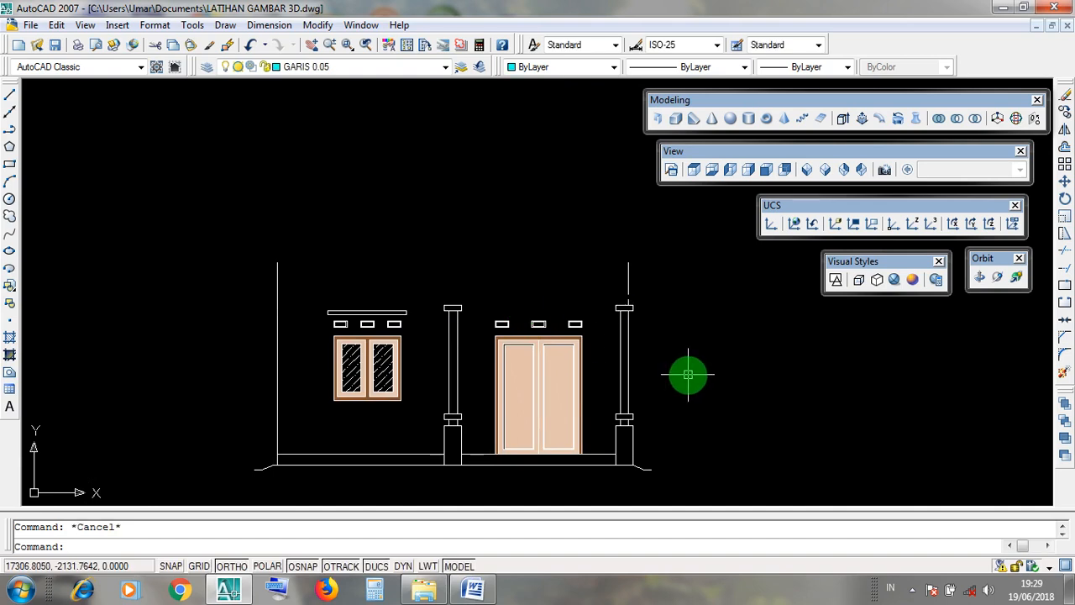
- Examine the floor strip beneath the window and the door of the stripped front elevation
{"action": "key", "text": "super"}
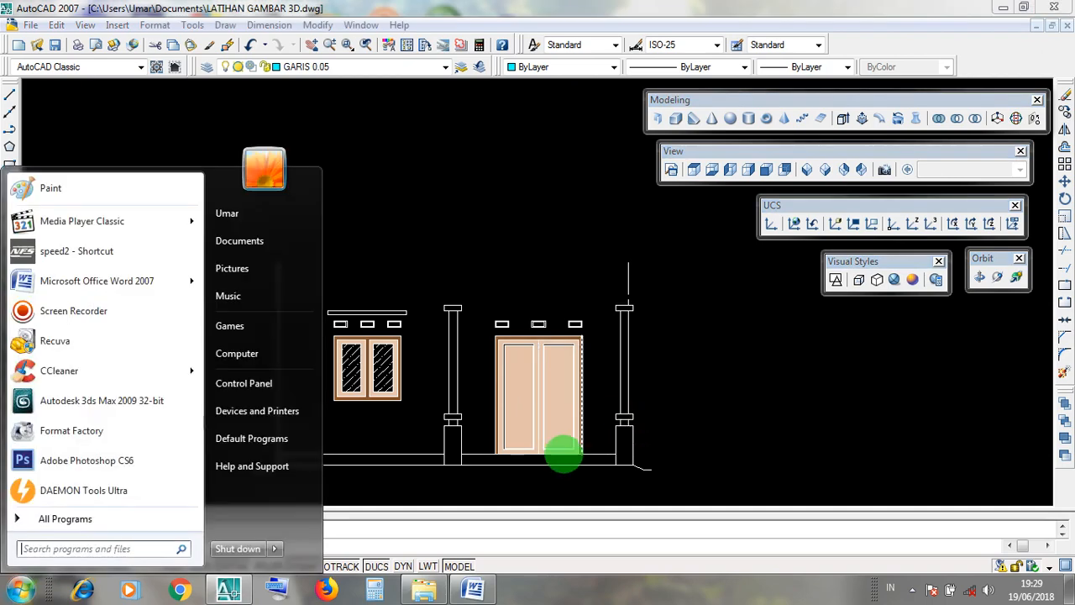
{"action": "left_click", "coordinate": [479, 421]}
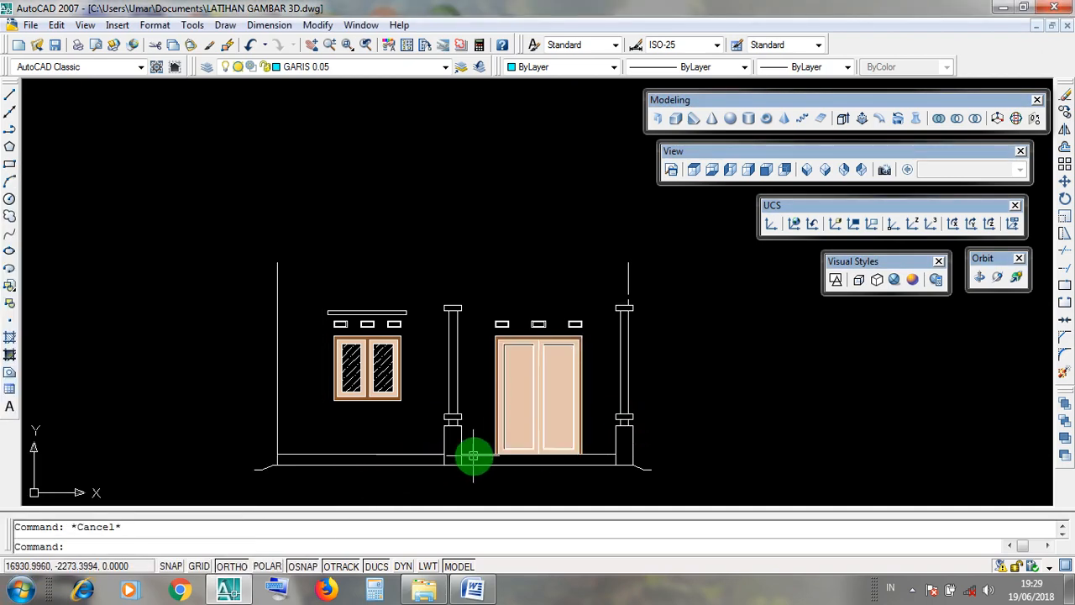
{"action": "scroll", "coordinate": [471, 451], "scroll_direction": "up", "scroll_amount": 3}
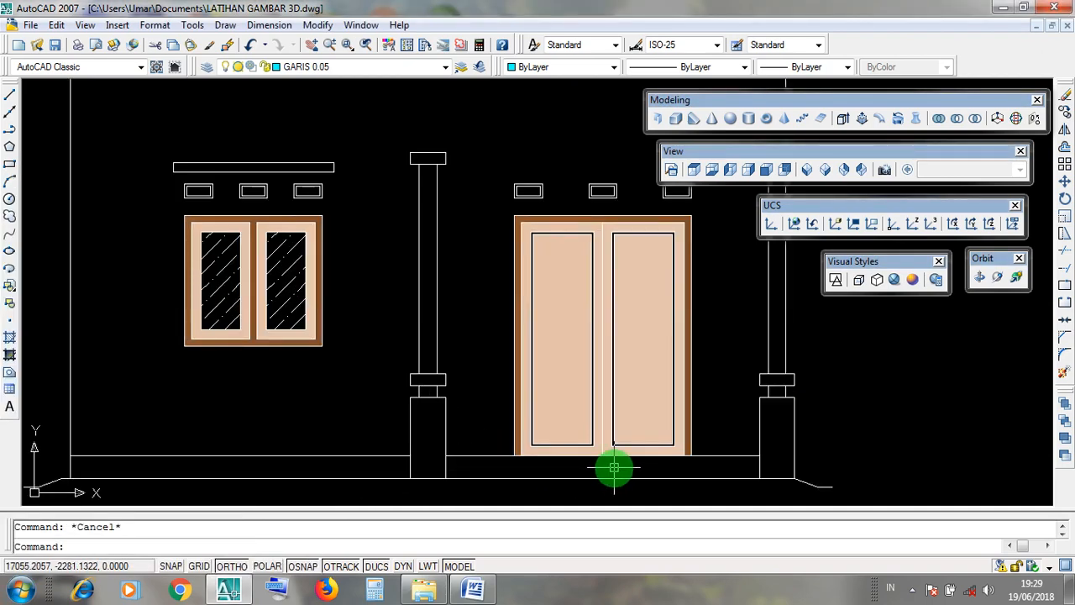
{"action": "middle_click_drag", "start_coordinate": [612, 473], "coordinate": [672, 464]}
{"action": "left_click", "coordinate": [706, 464]}
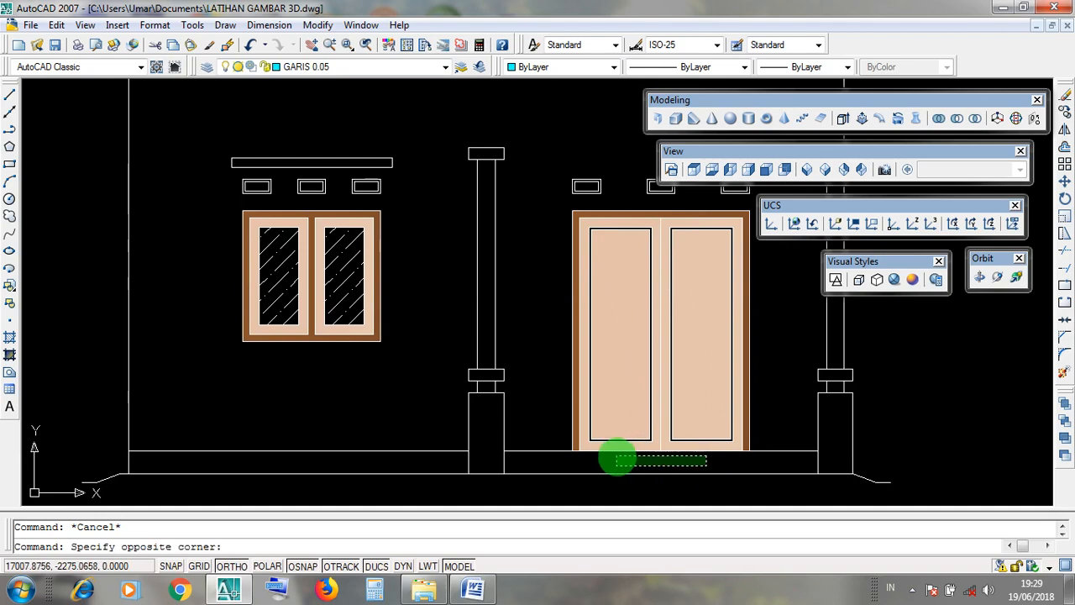
{"action": "left_click", "coordinate": [415, 462]}
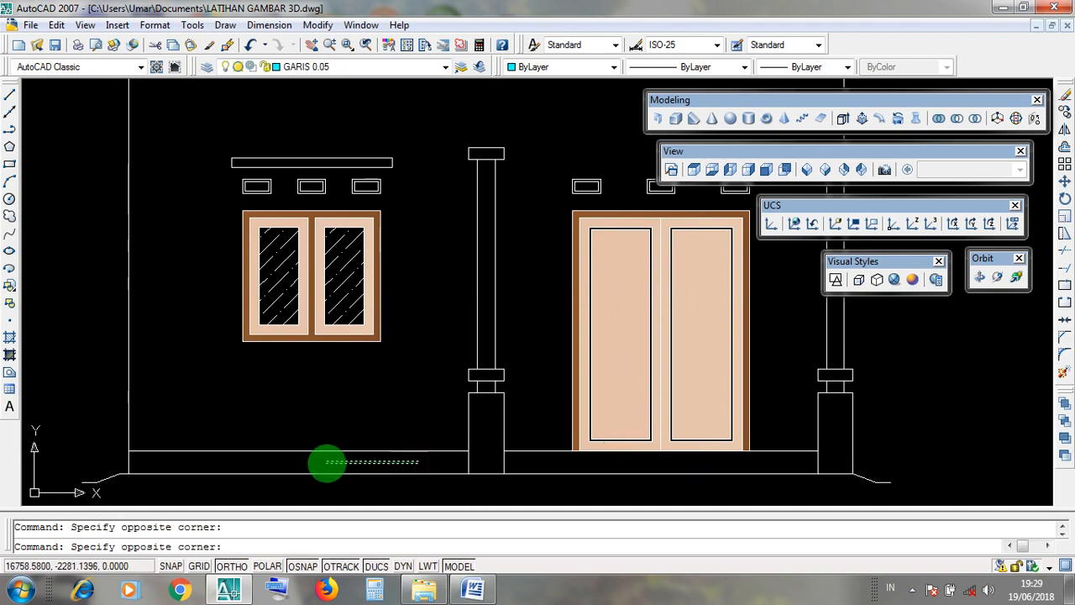
{"action": "left_click", "coordinate": [328, 463]}
{"action": "left_click", "coordinate": [635, 466]}
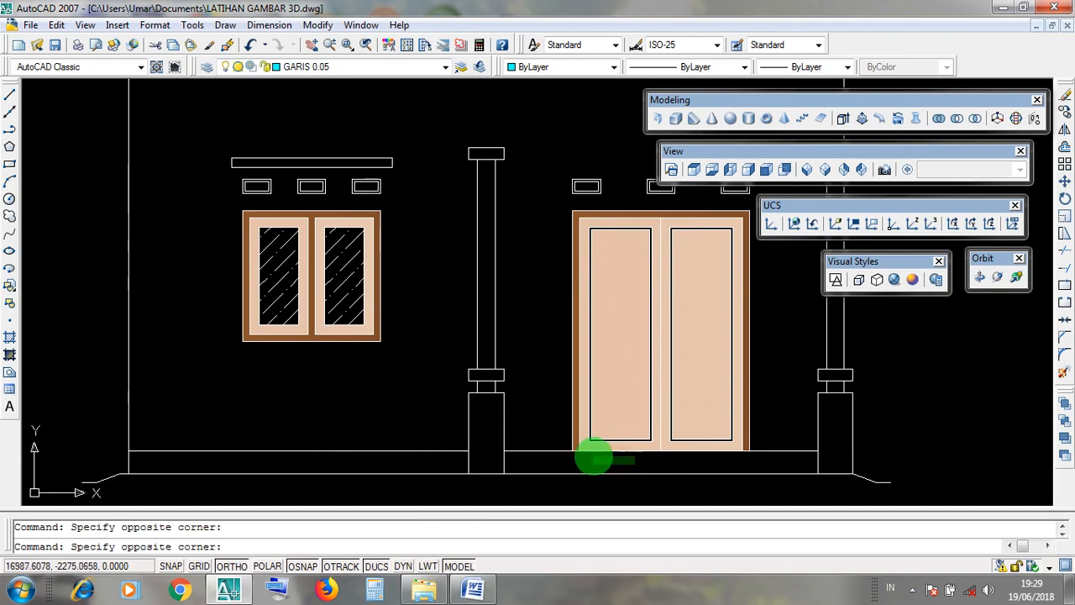
{"action": "left_click", "coordinate": [594, 459]}
{"action": "left_click", "coordinate": [430, 465]}
{"action": "left_click", "coordinate": [388, 457]}
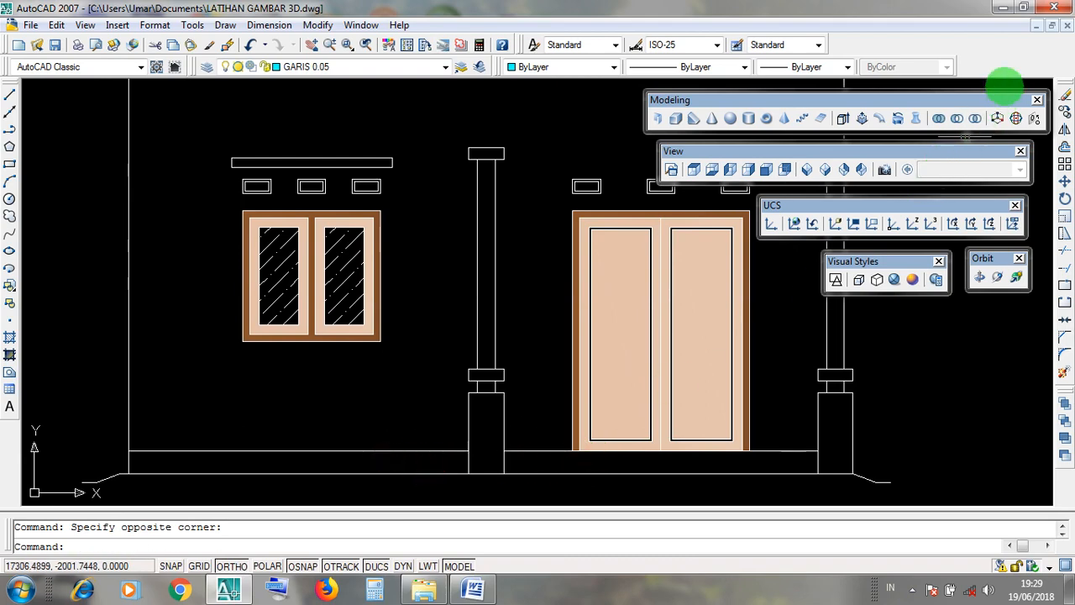
- Switch to the BELAJAR 3D 1 model and examine its raised floor and porch step around the column bases from above
{"action": "left_click", "coordinate": [1037, 27]}
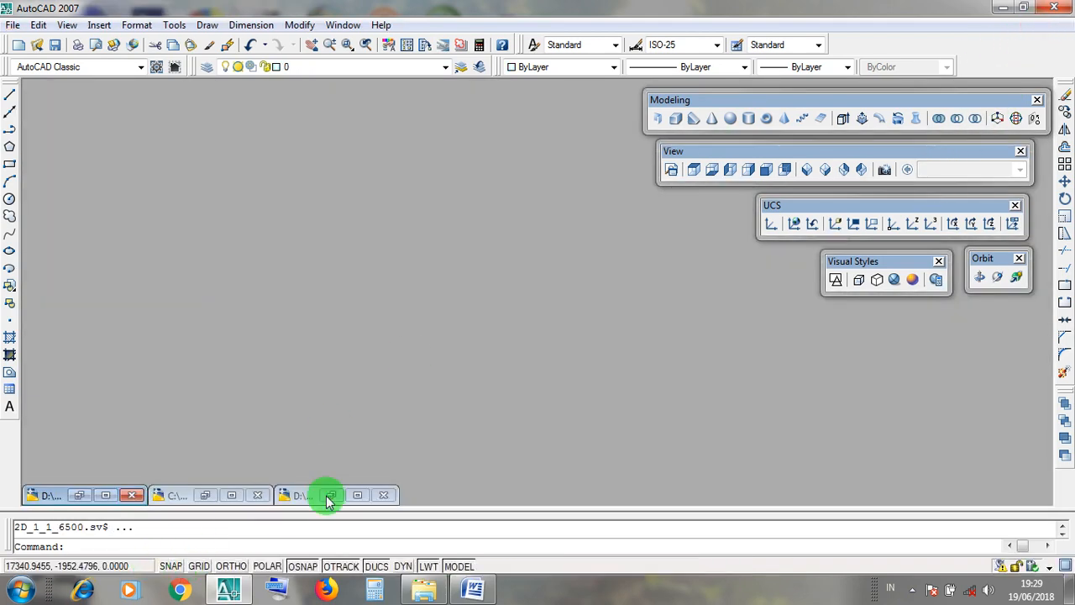
{"action": "left_click", "coordinate": [357, 495]}
{"action": "scroll", "coordinate": [490, 405], "scroll_direction": "down", "scroll_amount": 3}
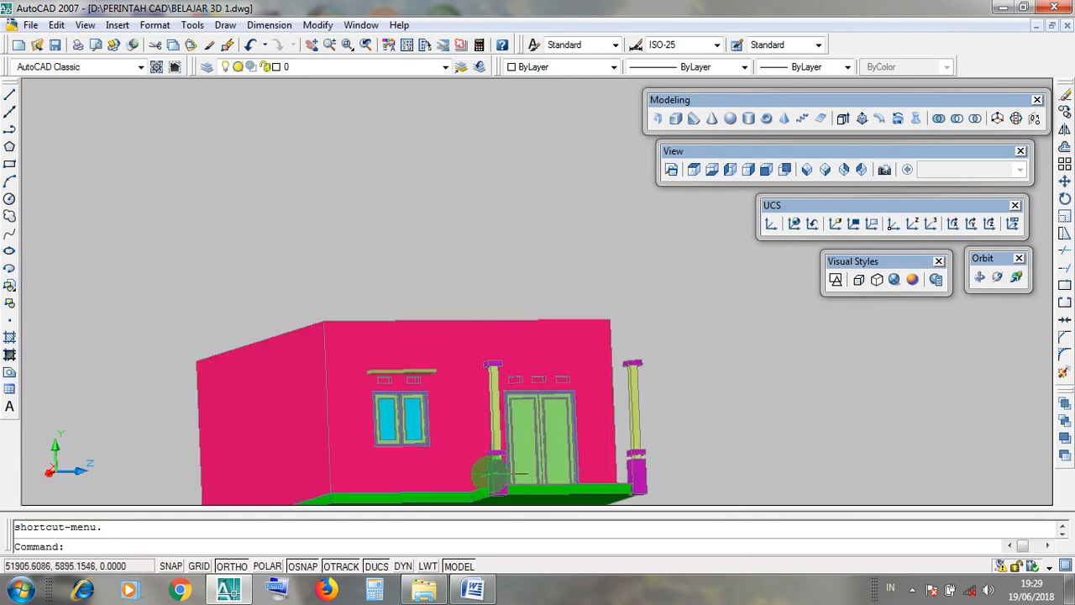
{"action": "scroll", "coordinate": [491, 407], "scroll_direction": "up", "scroll_amount": 5}
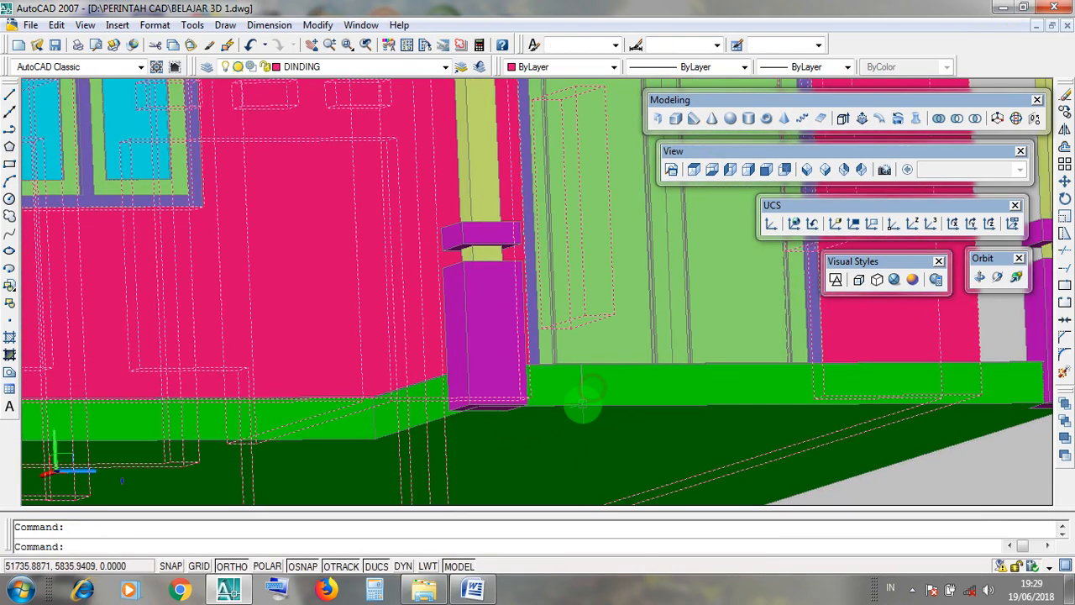
{"action": "scroll", "coordinate": [594, 399], "scroll_direction": "down", "scroll_amount": 5}
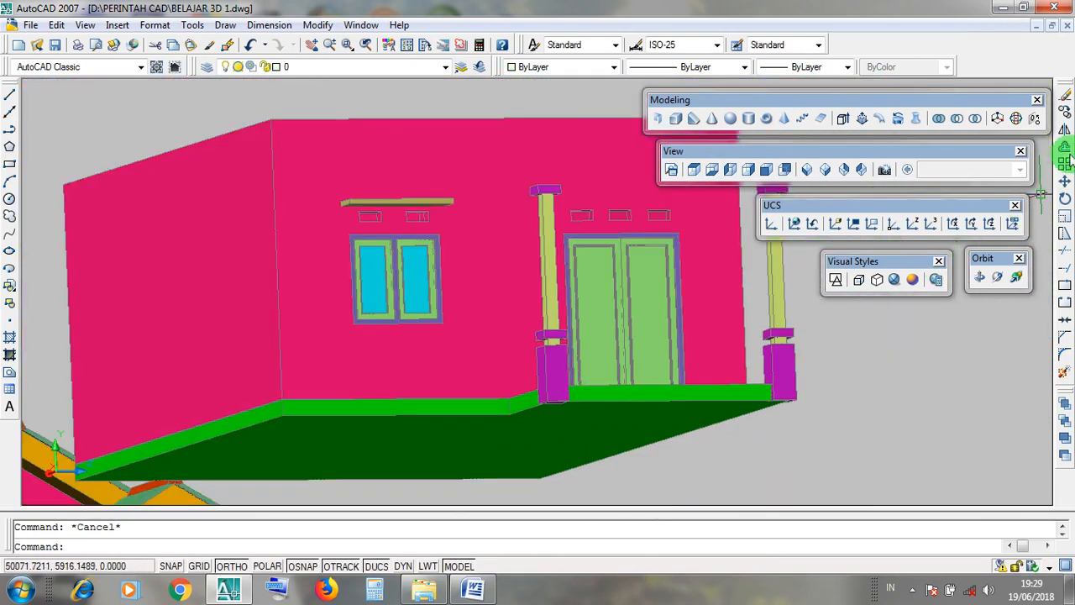
{"action": "left_click", "coordinate": [996, 277]}
{"action": "left_click_drag", "start_coordinate": [628, 408], "coordinate": [584, 417]}
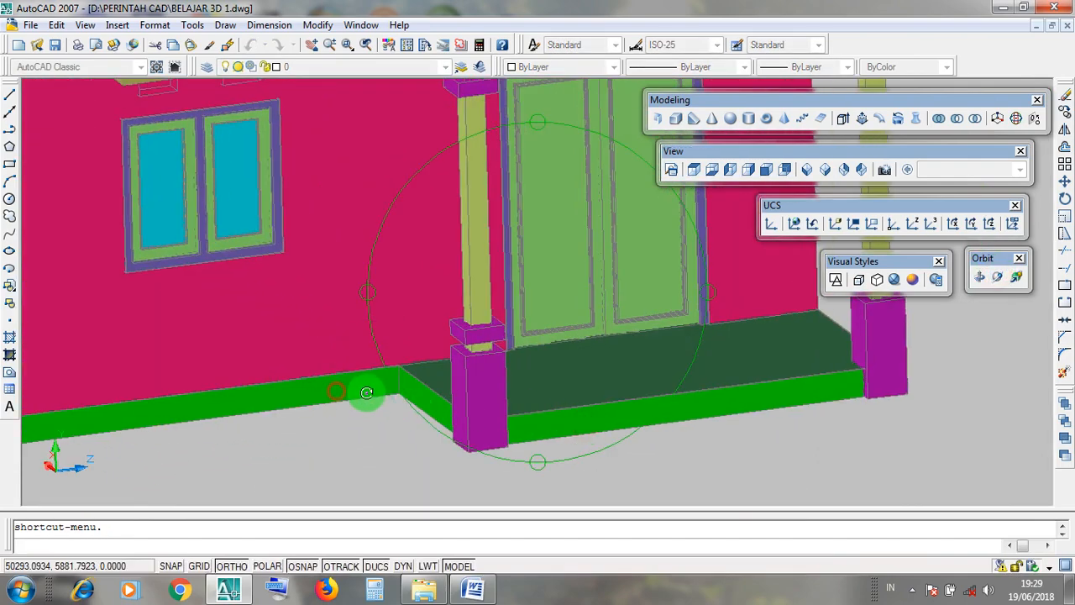
{"action": "key", "text": "Escape"}
- Return to the LATIHAN GAMBAR 3D drawing and inspect the floor strip of the front elevation
{"action": "left_click", "coordinate": [1036, 25]}
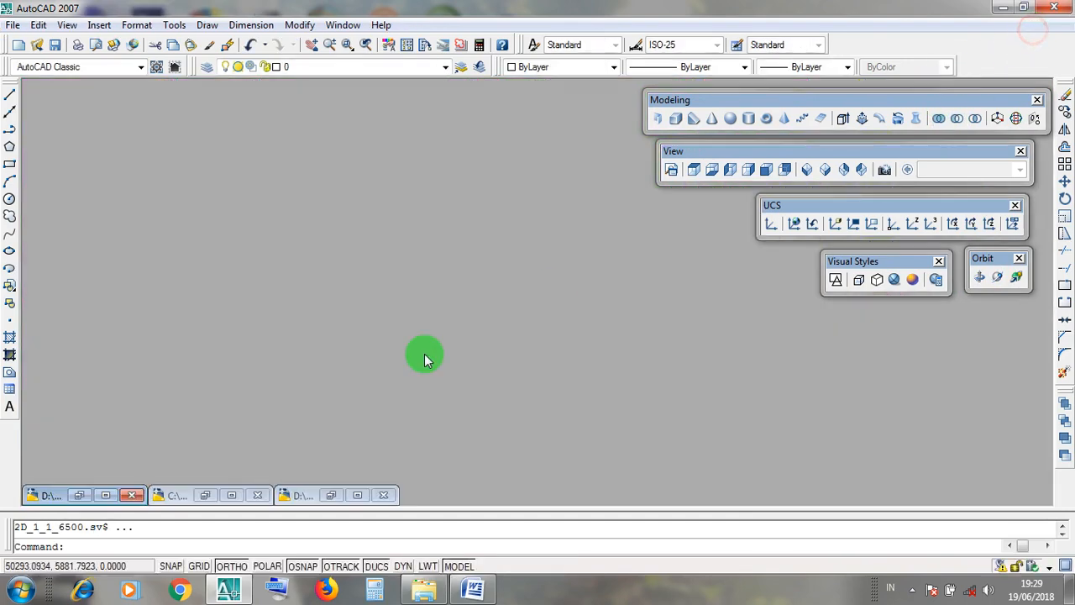
{"action": "left_click", "coordinate": [357, 496]}
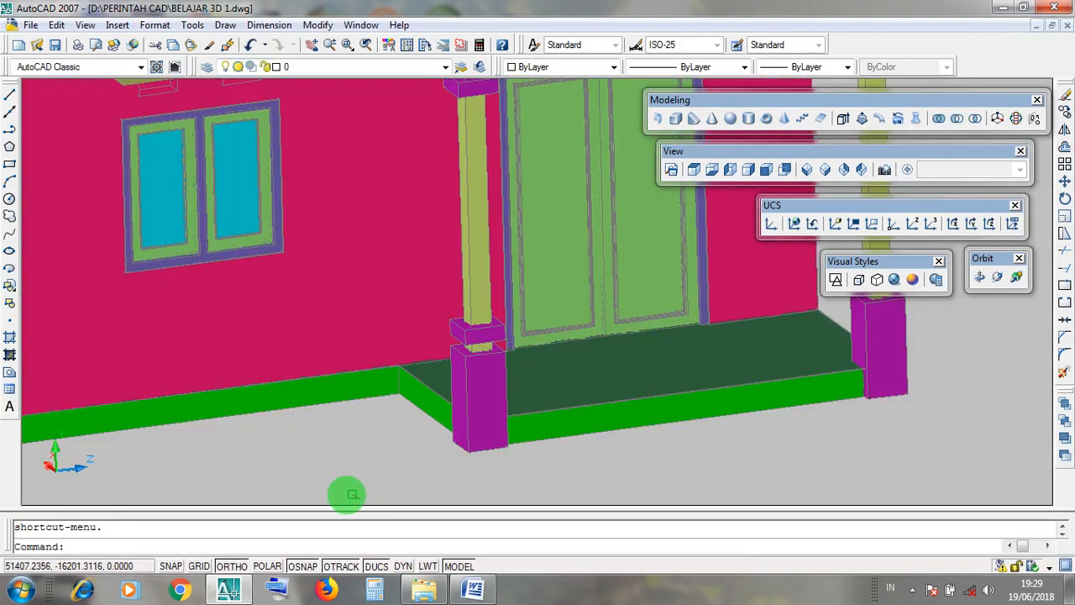
{"action": "left_click", "coordinate": [1038, 26]}
{"action": "left_click", "coordinate": [234, 496]}
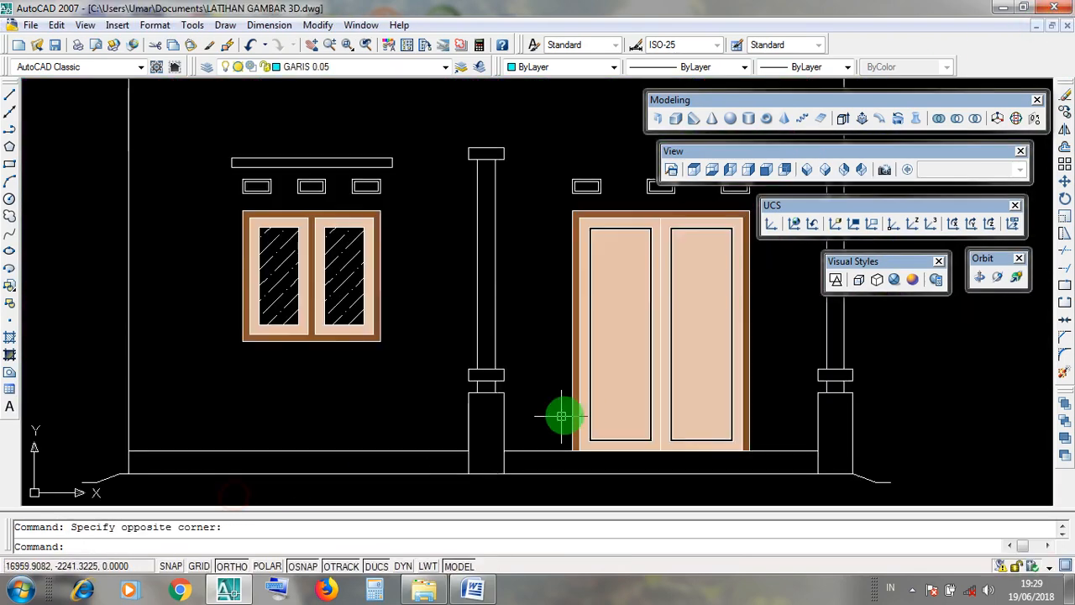
{"action": "left_click", "coordinate": [393, 468]}
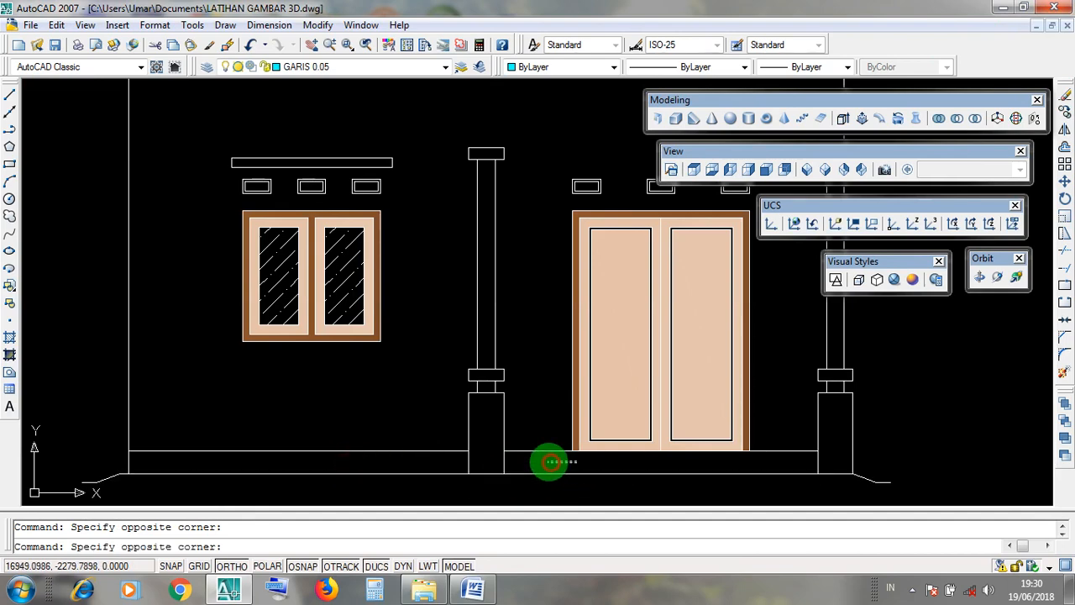
- Highlight the floor line and the ground line beneath the window of the front elevation, and clear the selection
{"action": "left_click", "coordinate": [547, 460]}
{"action": "left_click", "coordinate": [402, 452]}
{"action": "left_click", "coordinate": [395, 474]}
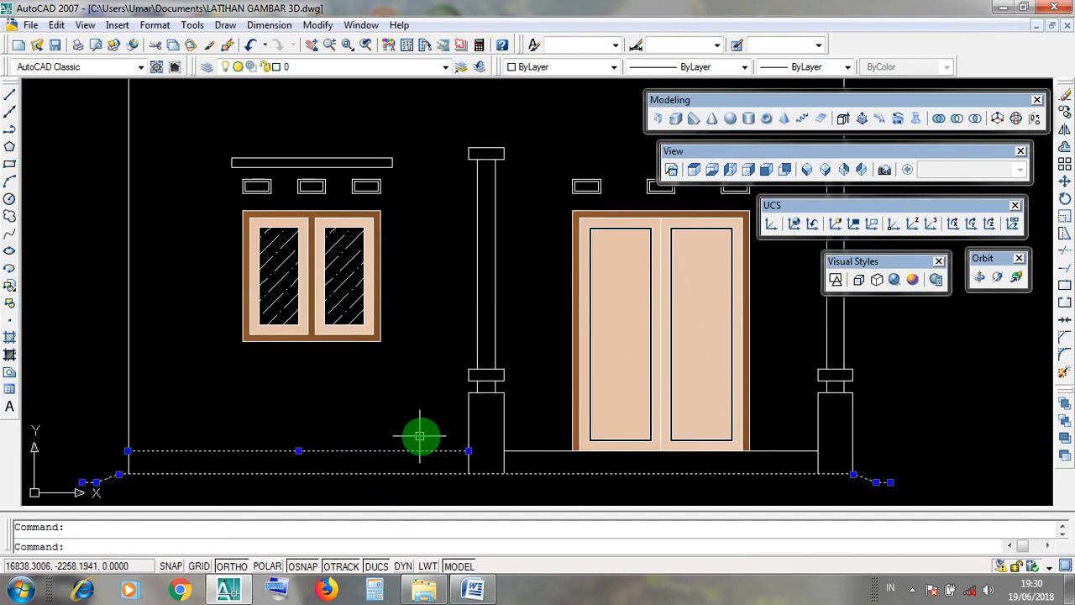
{"action": "key", "text": "Escape"}
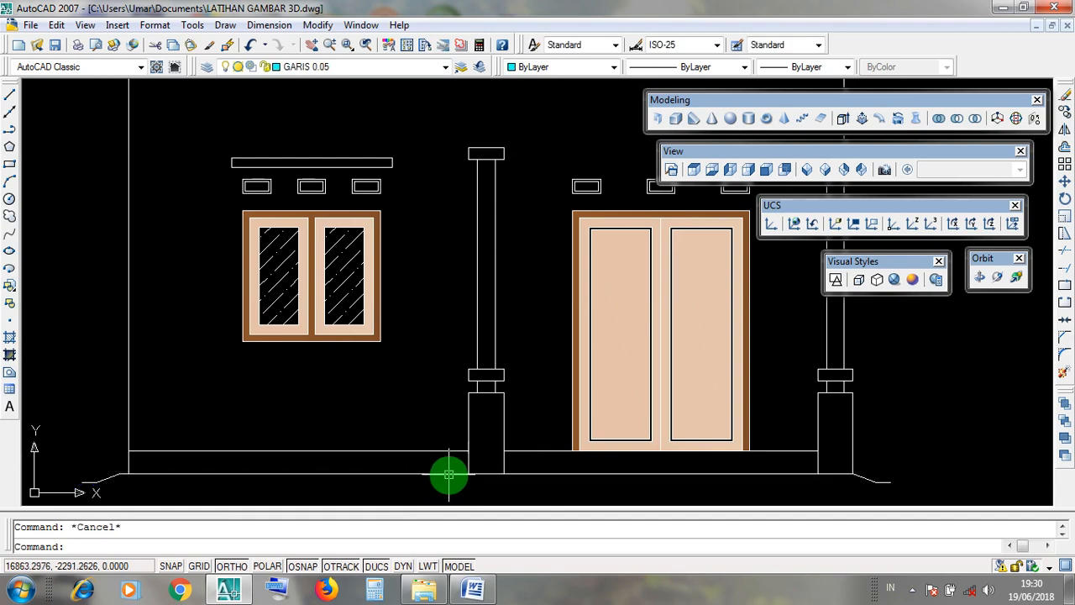
- Examine the open area above the window and the porch columns where the front elevation's roof was stripped
{"action": "scroll", "coordinate": [448, 475], "scroll_direction": "down", "scroll_amount": 3}
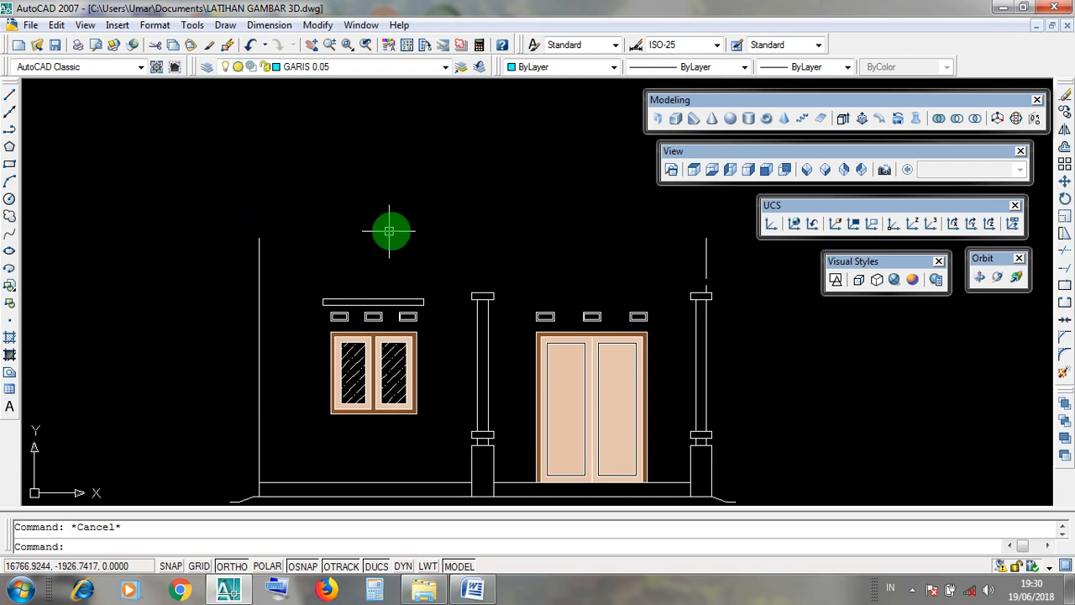
{"action": "left_click", "coordinate": [449, 225]}
{"action": "left_click", "coordinate": [408, 156]}
{"action": "left_click", "coordinate": [464, 213]}
{"action": "left_click", "coordinate": [414, 144]}
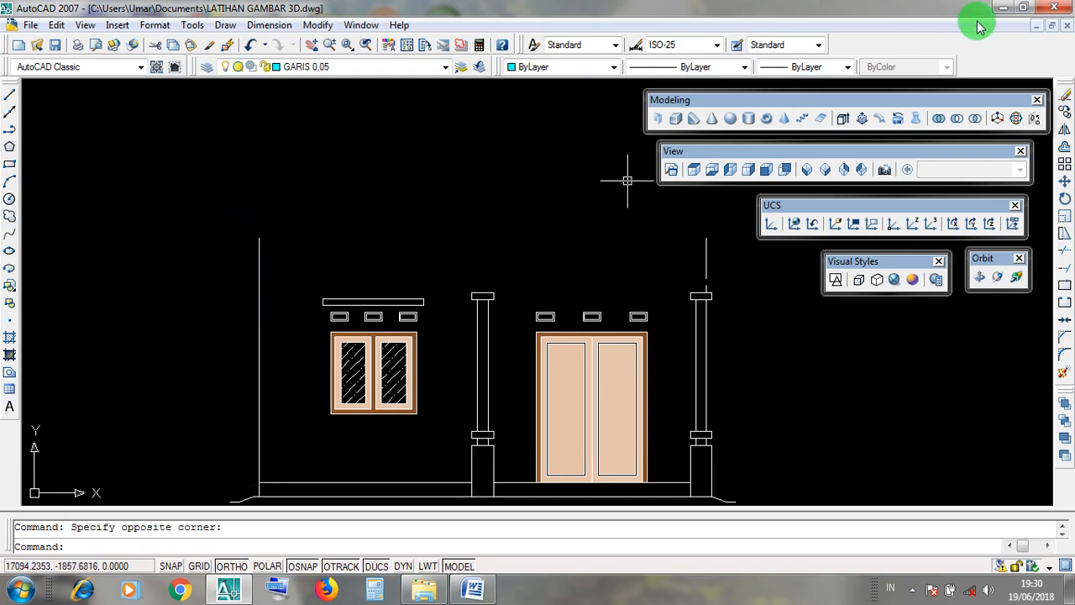
- Switch to the LATIHAN RUMAH 2D drawing and locate the cross-section with the single door and tiled bathroom wall
{"action": "left_click", "coordinate": [1036, 26]}
{"action": "left_click", "coordinate": [106, 497]}
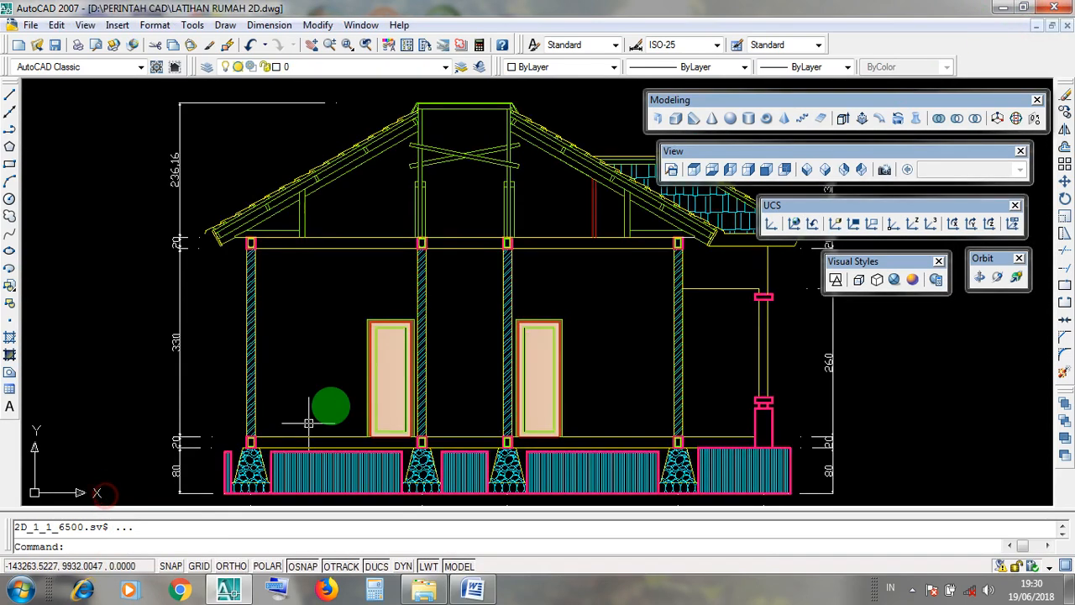
{"action": "scroll", "coordinate": [379, 336], "scroll_direction": "down", "scroll_amount": 5}
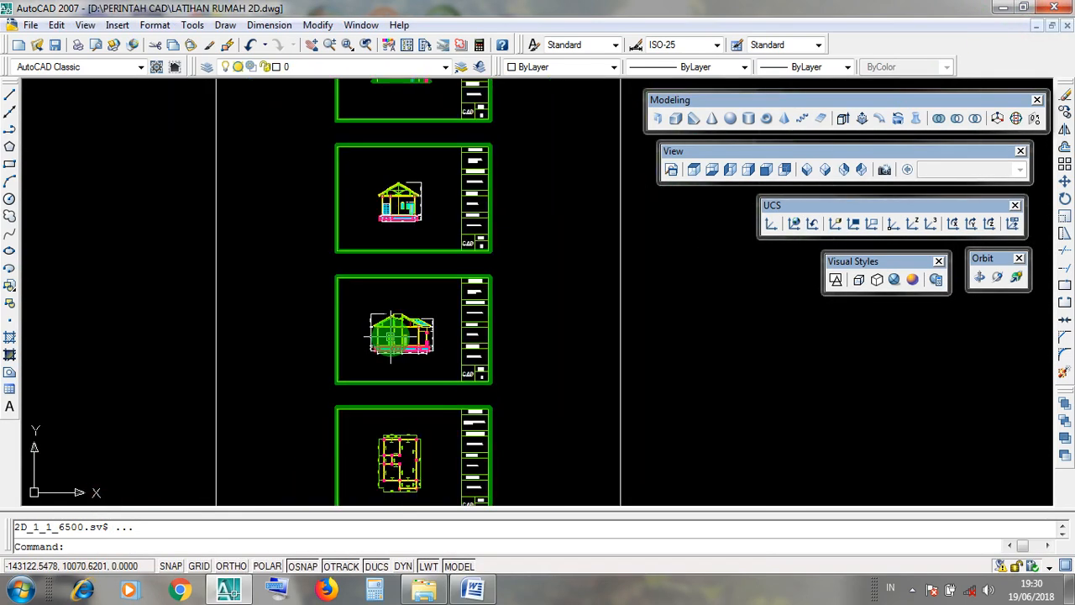
{"action": "scroll", "coordinate": [390, 336], "scroll_direction": "up", "scroll_amount": 10}
{"action": "scroll", "coordinate": [386, 336], "scroll_direction": "down", "scroll_amount": 8}
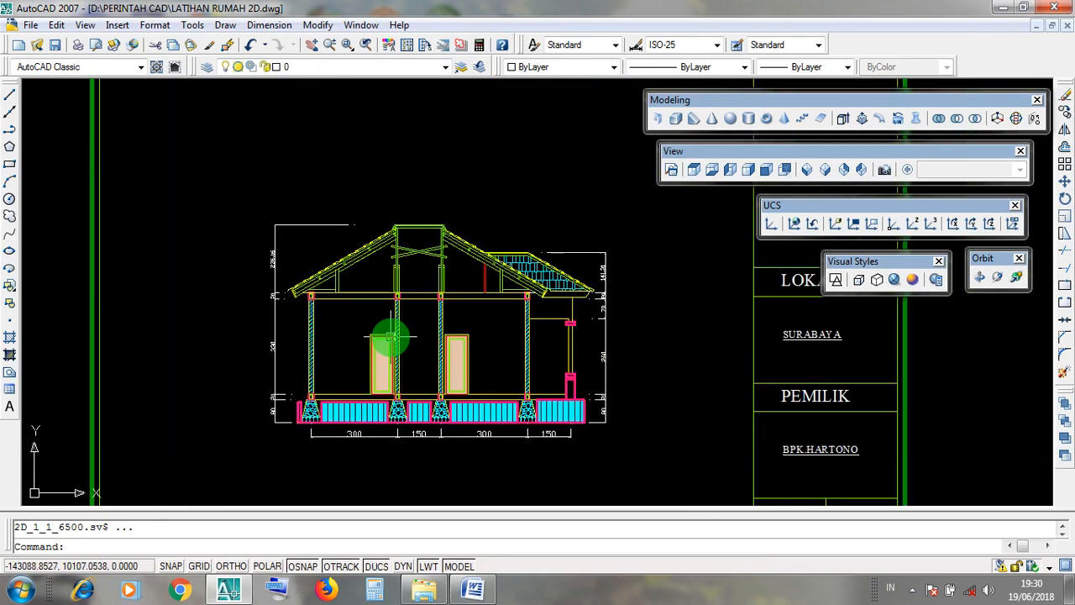
{"action": "middle_click_drag", "start_coordinate": [394, 243], "coordinate": [410, 372]}
{"action": "scroll", "coordinate": [416, 336], "scroll_direction": "up", "scroll_amount": 6}
{"action": "scroll", "coordinate": [426, 294], "scroll_direction": "up", "scroll_amount": 4}
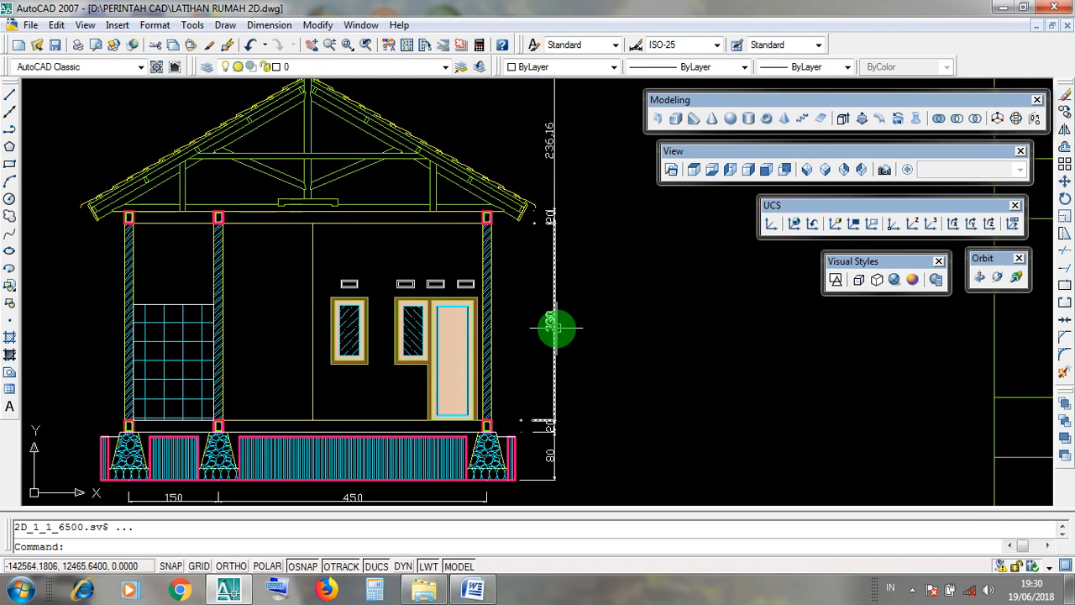
- Highlight the floor line and the ground line below the door in the cross-section, and clear the selection
{"action": "key", "text": "Escape"}
{"action": "scroll", "coordinate": [544, 424], "scroll_direction": "up", "scroll_amount": 5}
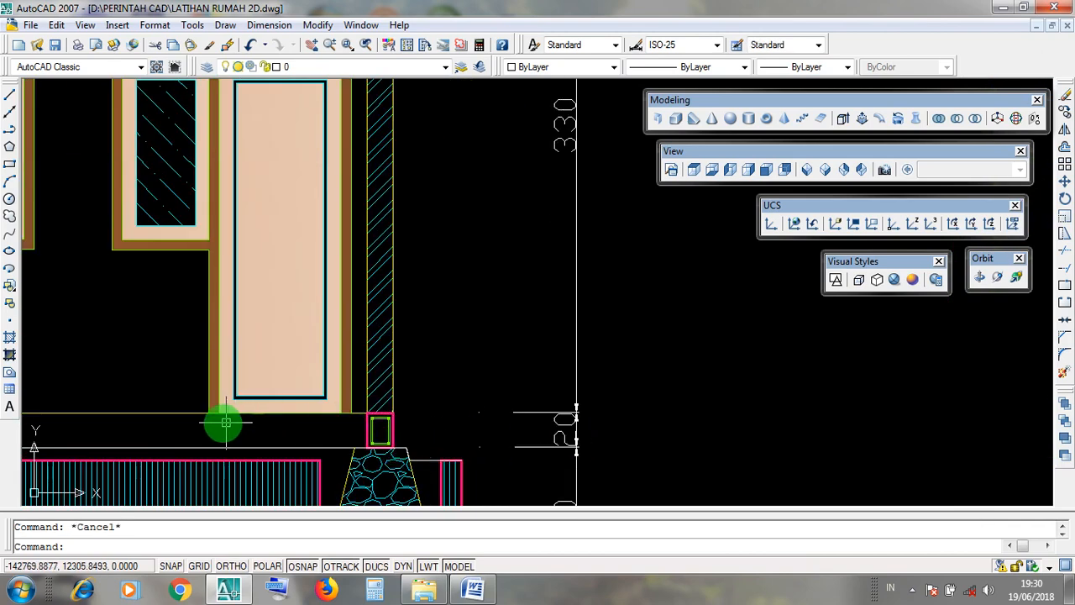
{"action": "left_click", "coordinate": [174, 413]}
{"action": "left_click", "coordinate": [182, 447]}
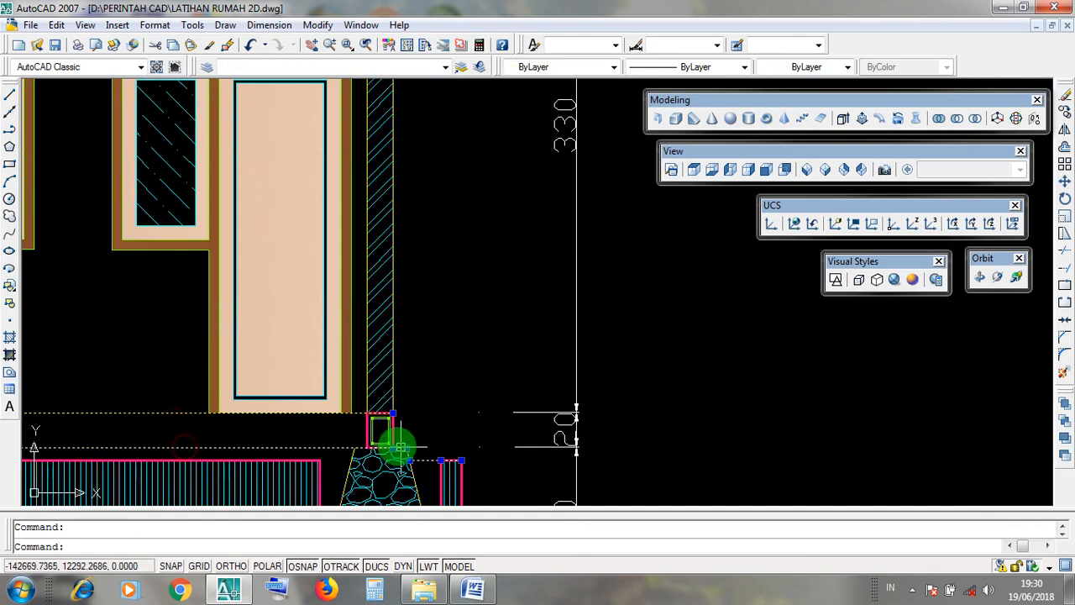
{"action": "key", "text": "Escape"}
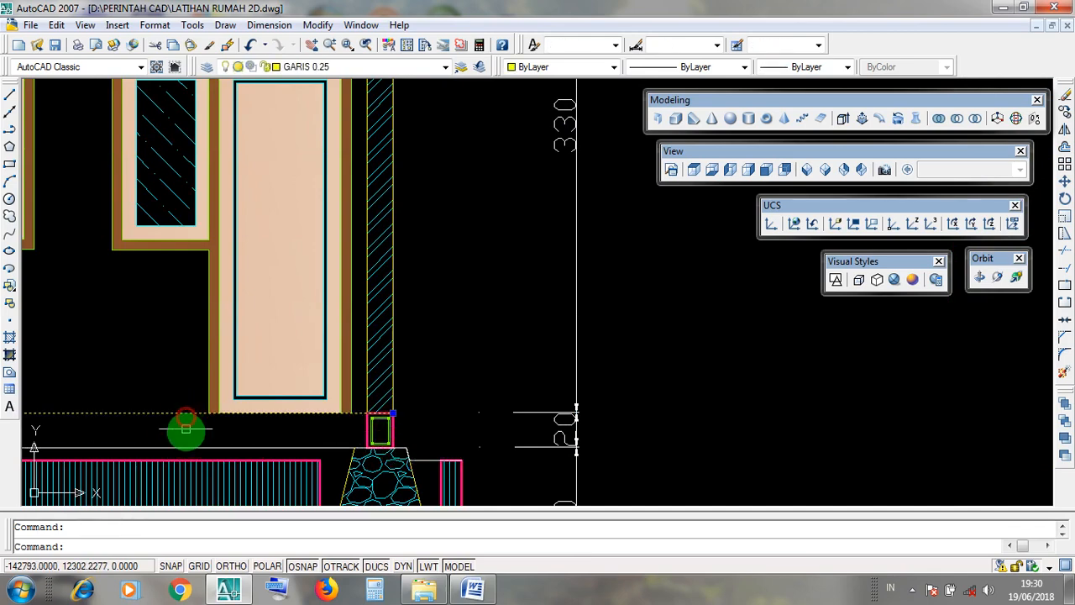
{"action": "key", "text": "Escape"}
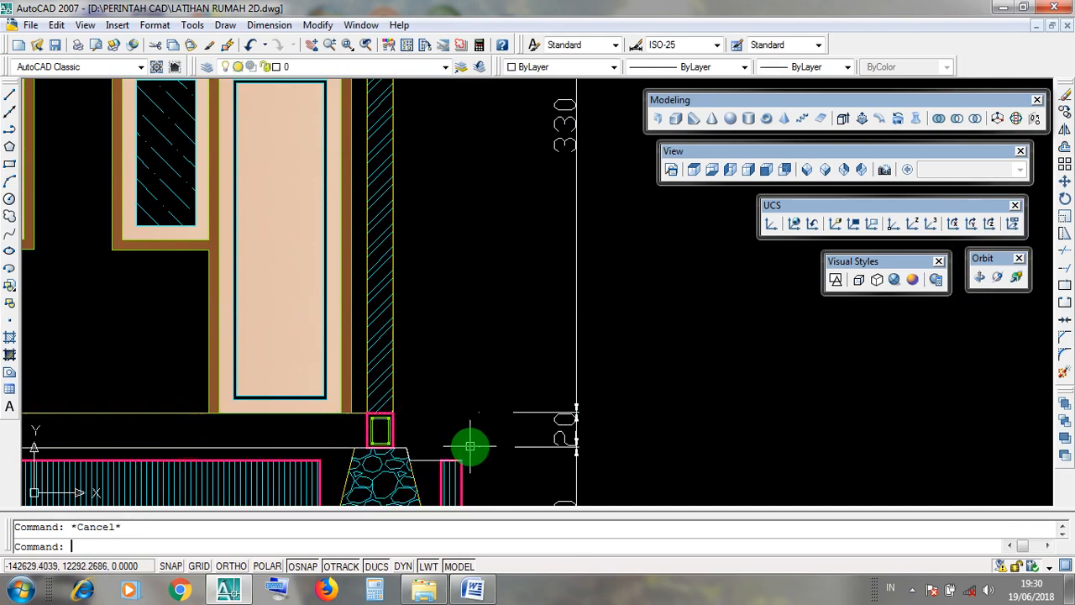
- Highlight the ring beam's underside, the floor line and the wall height dimension between them, and clear the selection
{"action": "scroll", "coordinate": [521, 316], "scroll_direction": "down", "scroll_amount": 3}
{"action": "scroll", "coordinate": [526, 347], "scroll_direction": "up", "scroll_amount": 3}
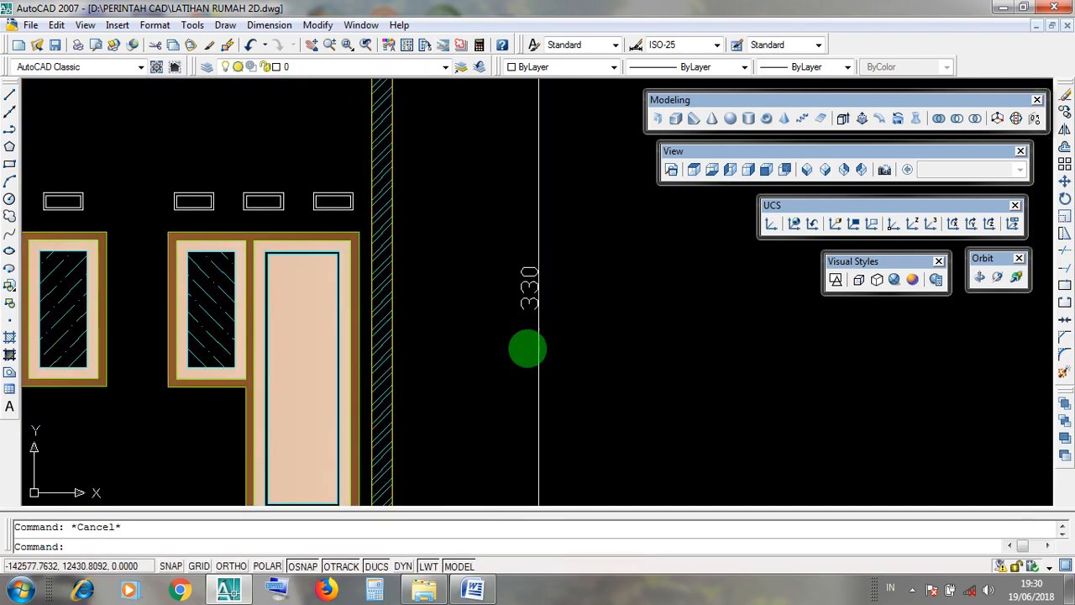
{"action": "scroll", "coordinate": [576, 364], "scroll_direction": "down", "scroll_amount": 2}
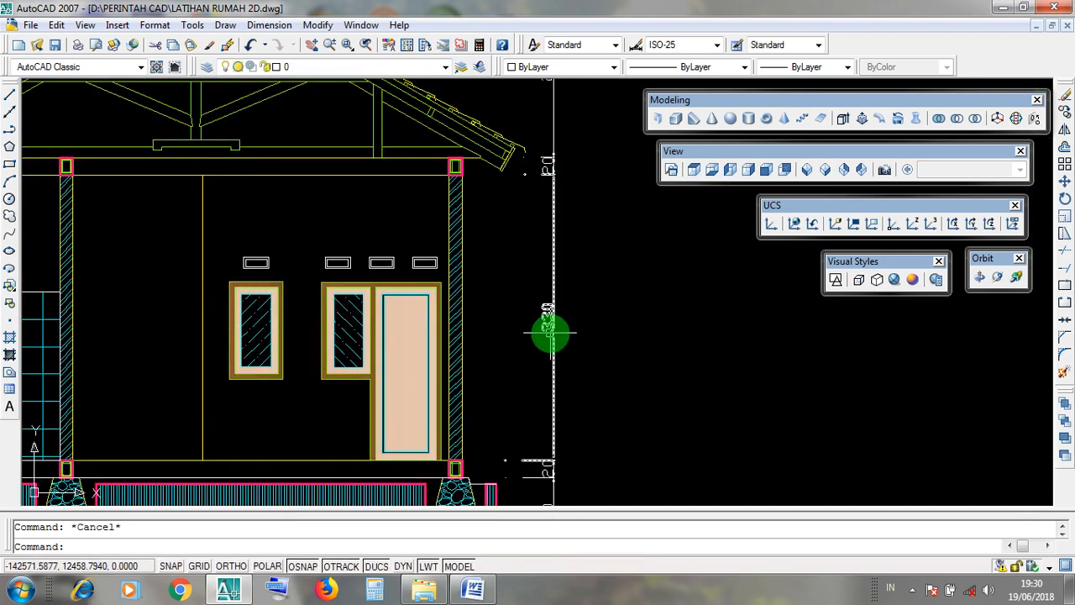
{"action": "key", "text": "Escape"}
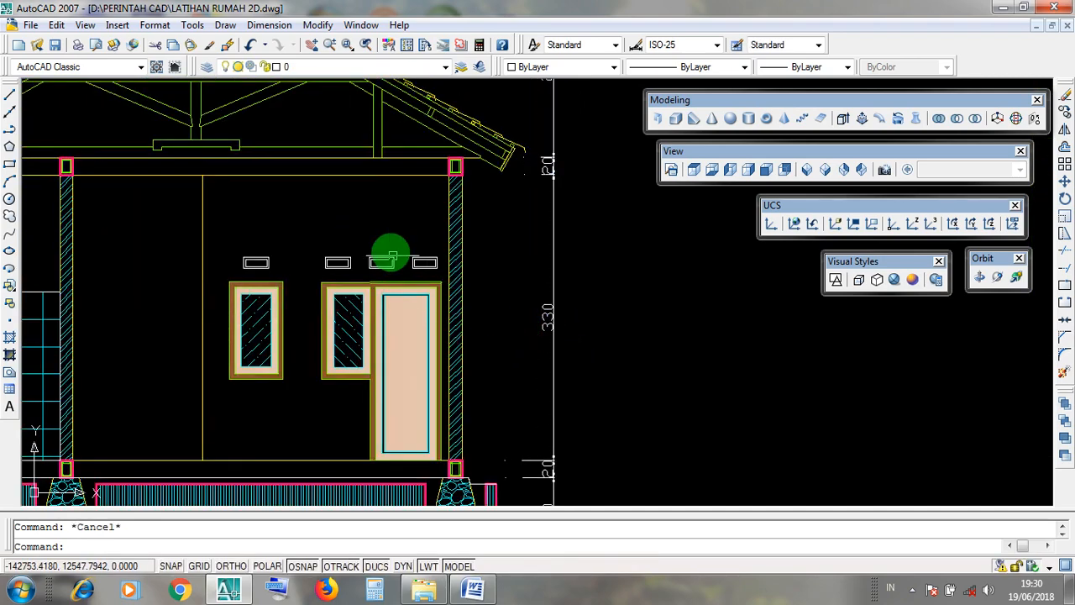
{"action": "left_click", "coordinate": [456, 225]}
{"action": "key", "text": "Escape"}
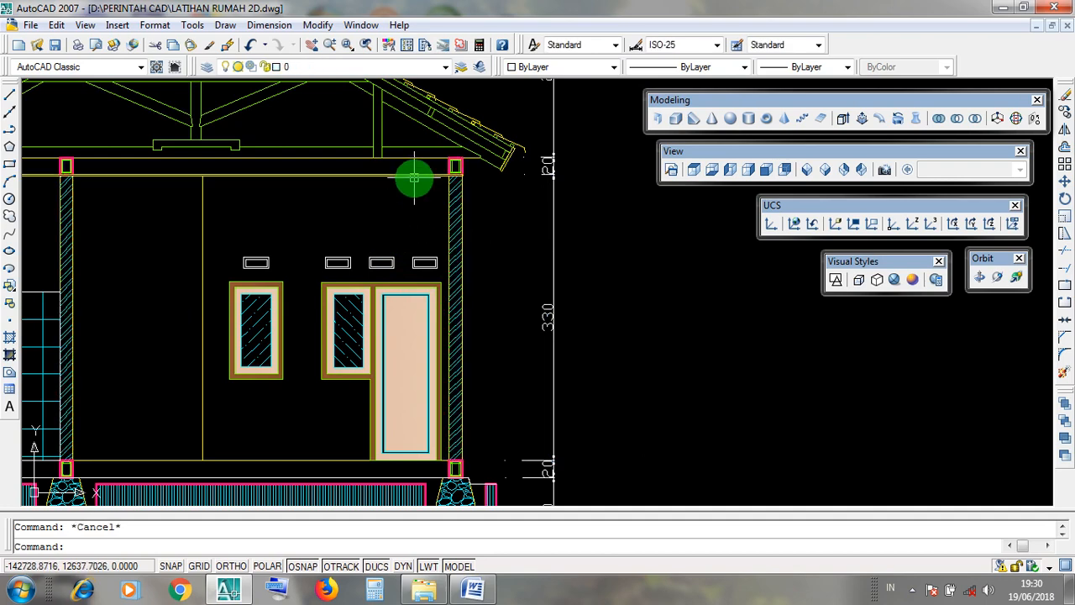
{"action": "left_click", "coordinate": [414, 174]}
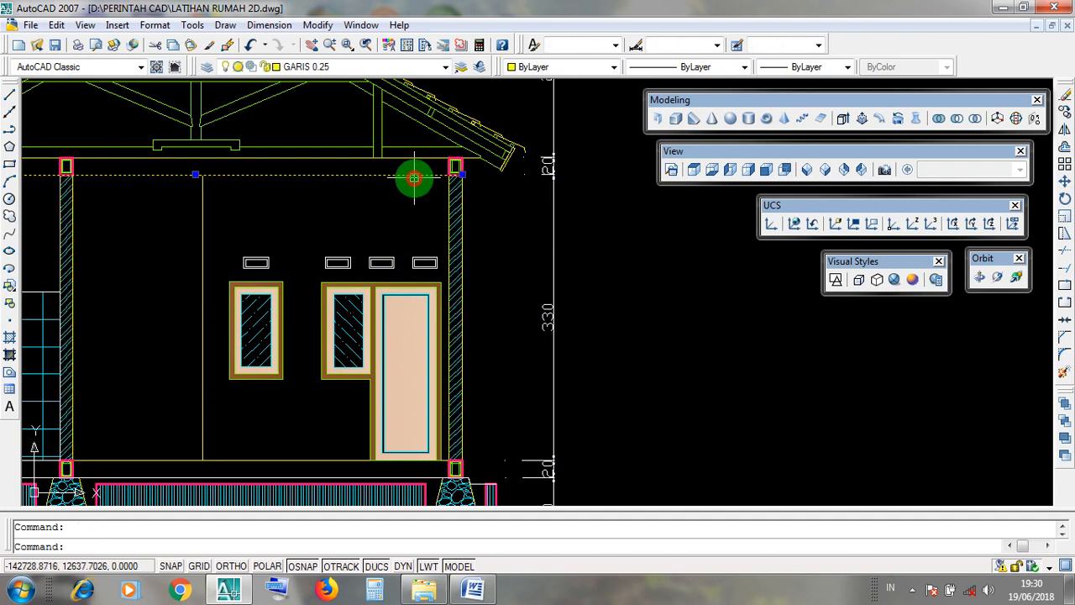
{"action": "left_click", "coordinate": [315, 460]}
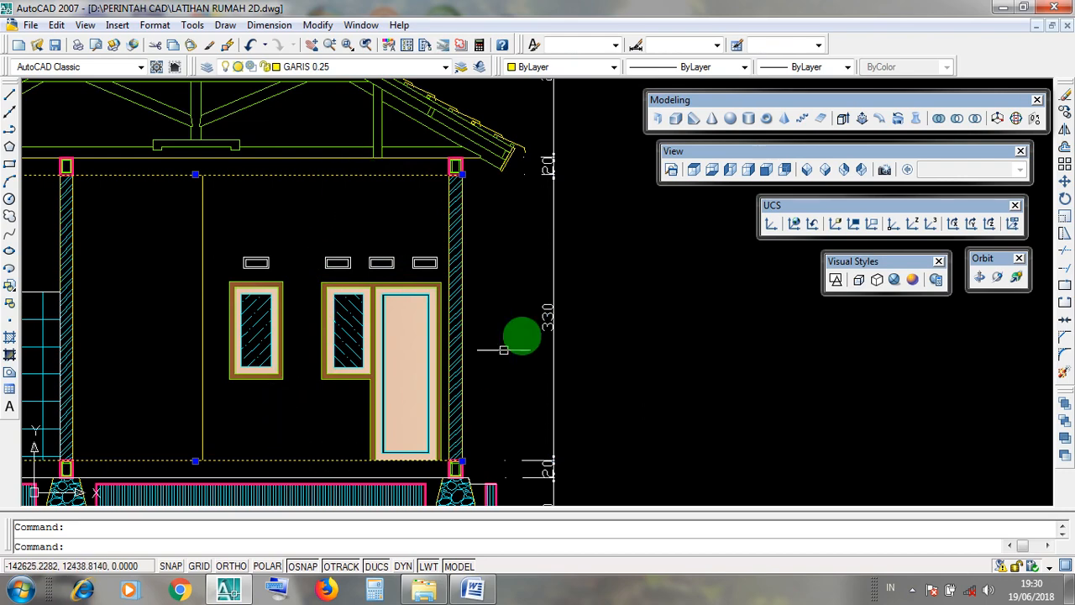
{"action": "left_click", "coordinate": [546, 319]}
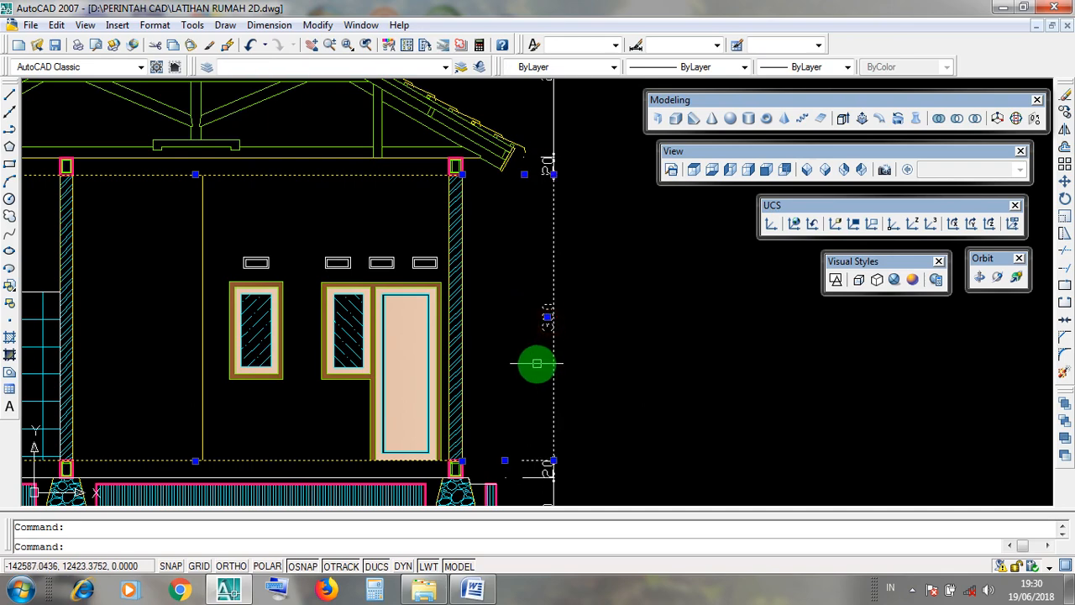
{"action": "key", "text": "Escape"}
- Examine the ring beam under the roof truss, highlighting its edge lines and its thickness dimension, and clear the selection
{"action": "scroll", "coordinate": [537, 148], "scroll_direction": "up", "scroll_amount": 5}
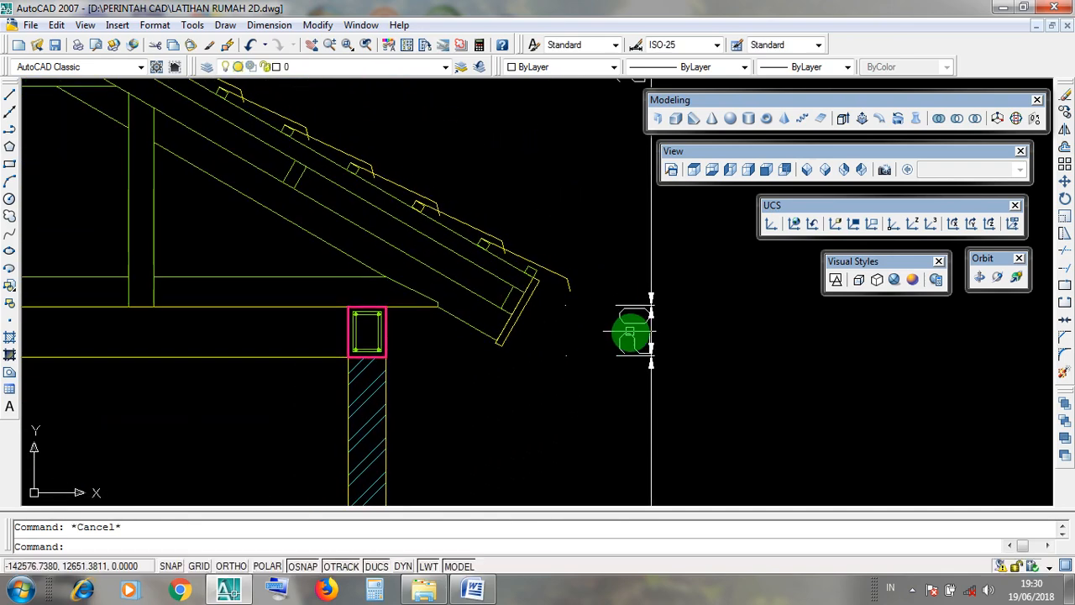
{"action": "scroll", "coordinate": [688, 389], "scroll_direction": "down", "scroll_amount": 4}
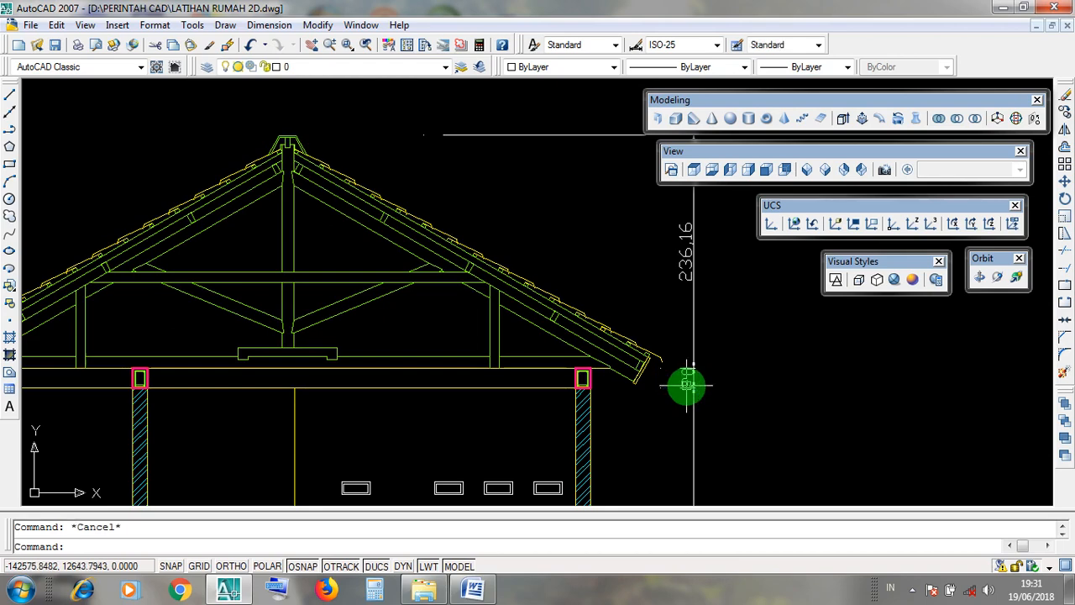
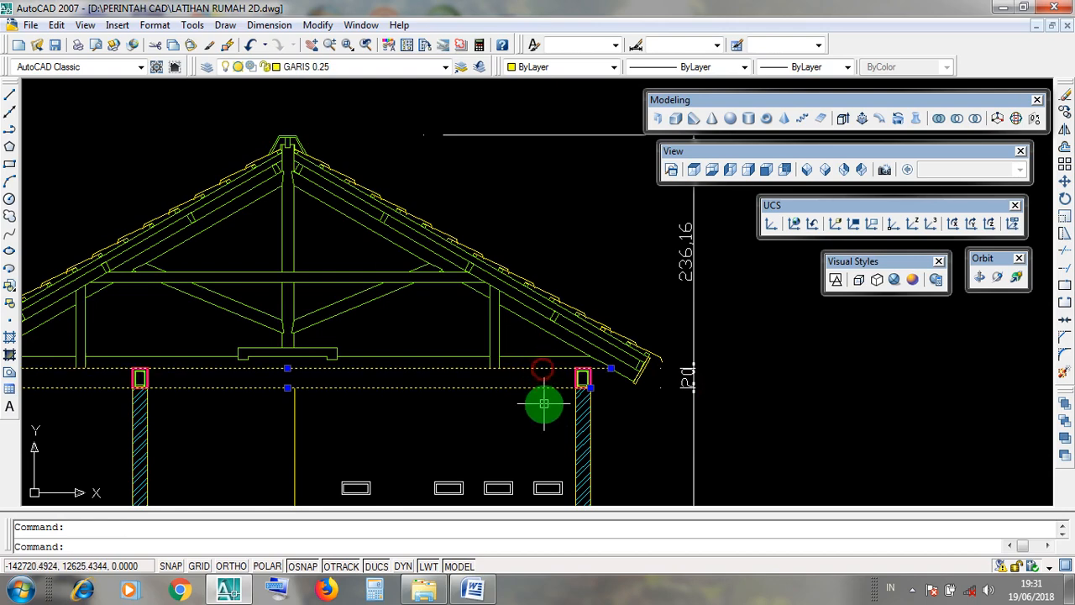
{"action": "scroll", "coordinate": [539, 389], "scroll_direction": "up", "scroll_amount": 2}
{"action": "left_click", "coordinate": [539, 388]}
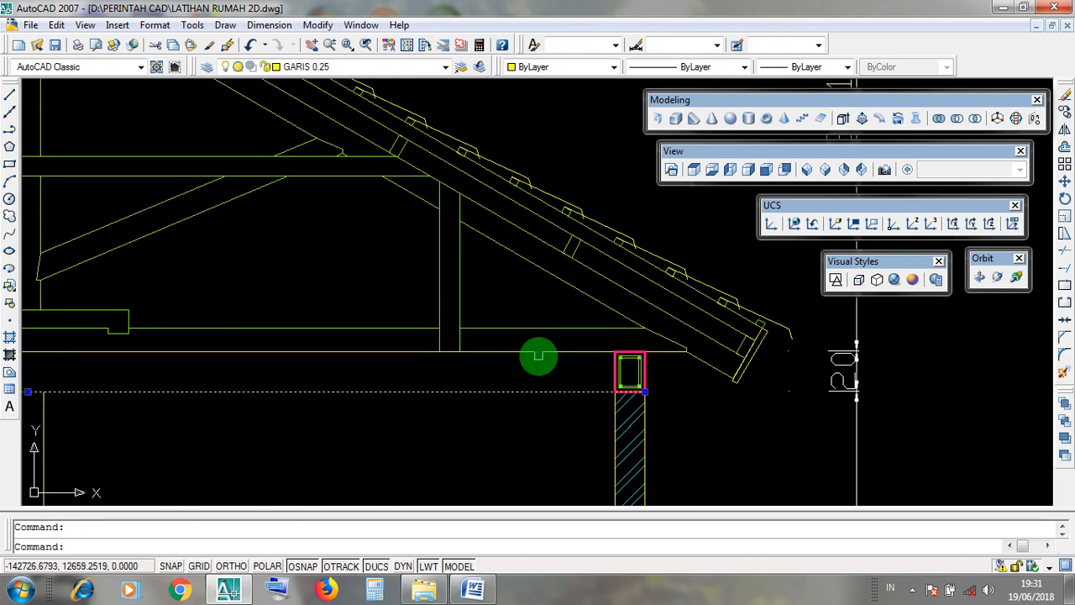
{"action": "key", "text": "Escape"}
{"action": "left_click", "coordinate": [798, 386]}
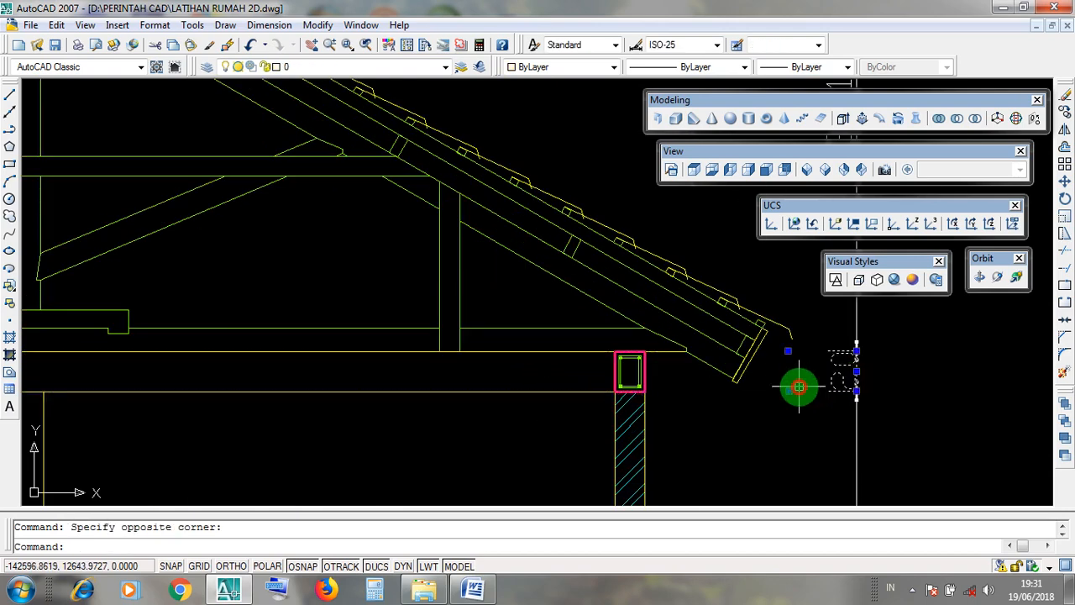
{"action": "scroll", "coordinate": [798, 386], "scroll_direction": "down", "scroll_amount": 3}
{"action": "key", "text": "Escape"}
{"action": "middle_click_drag", "start_coordinate": [800, 421], "coordinate": [729, 347]}
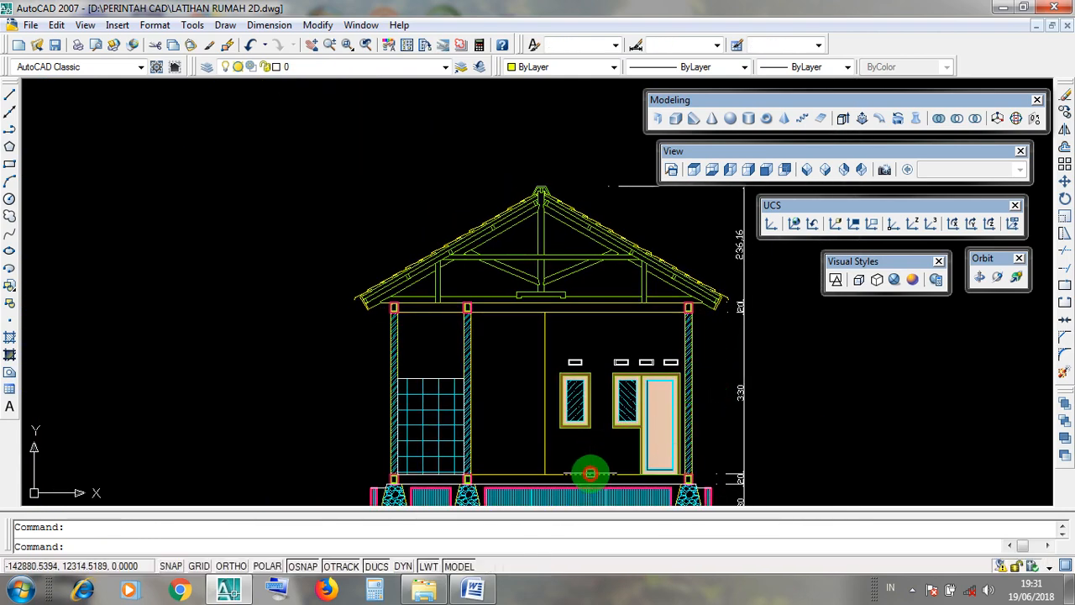
- Highlight the floor line and the ring beam's top line across the whole cross-section, and clear the selection
{"action": "left_click", "coordinate": [590, 473]}
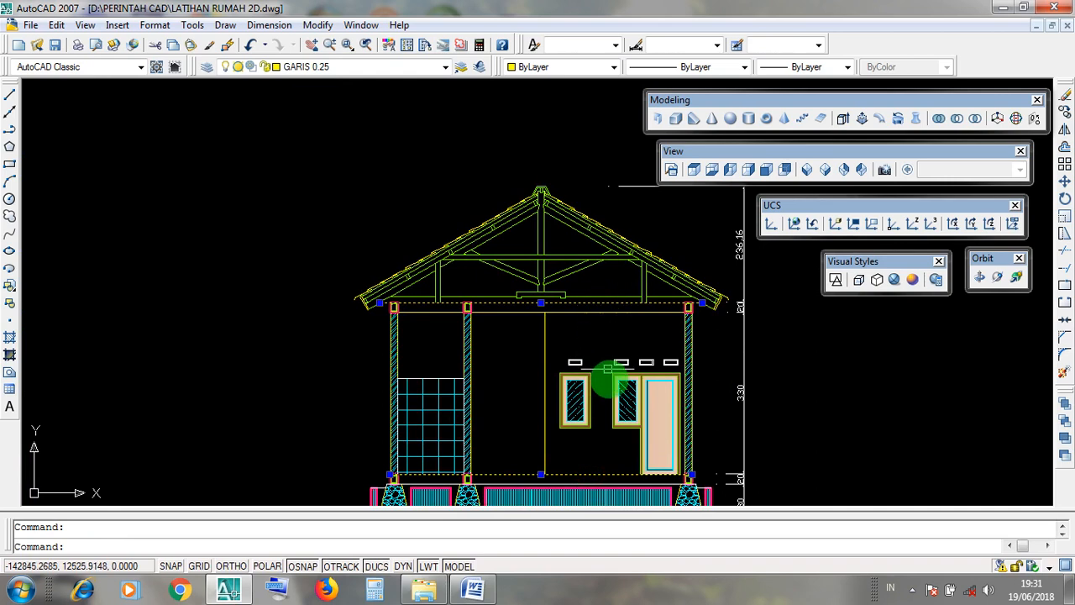
{"action": "key", "text": "Escape"}
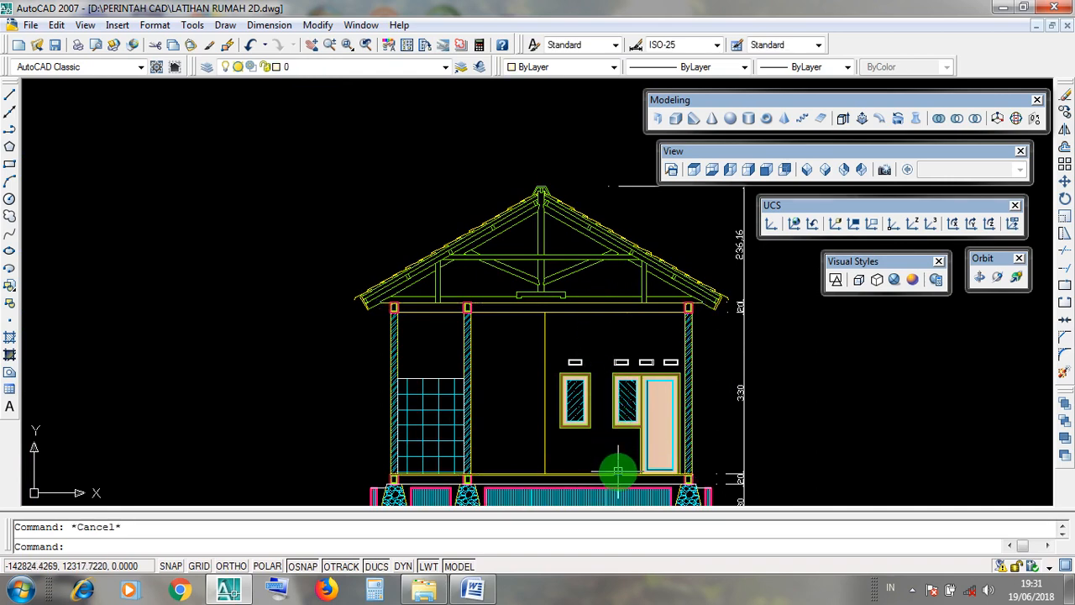
{"action": "left_click", "coordinate": [617, 471]}
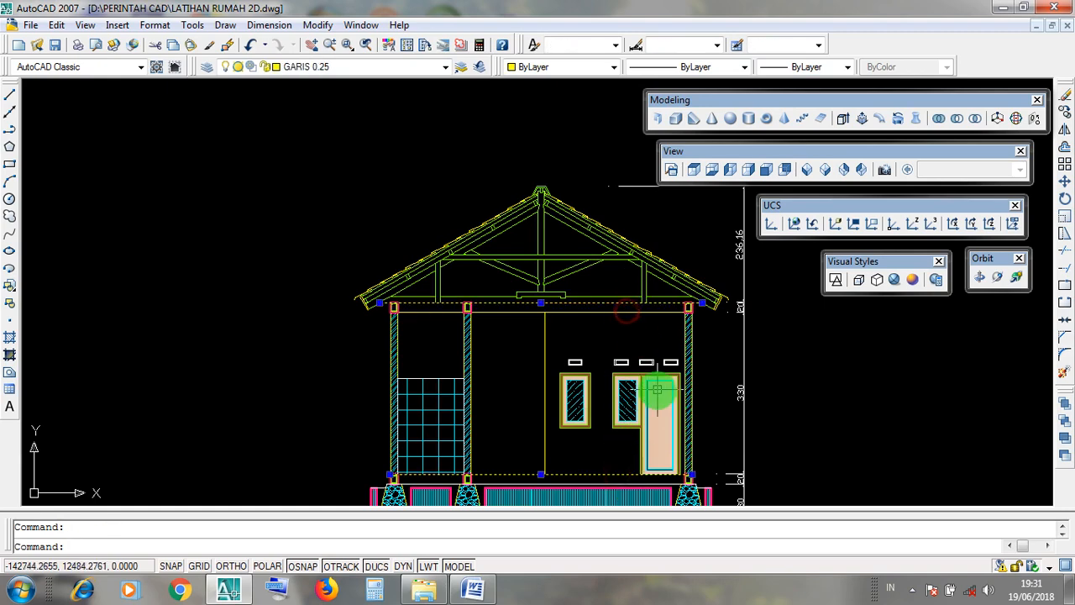
{"action": "key", "text": "Escape"}
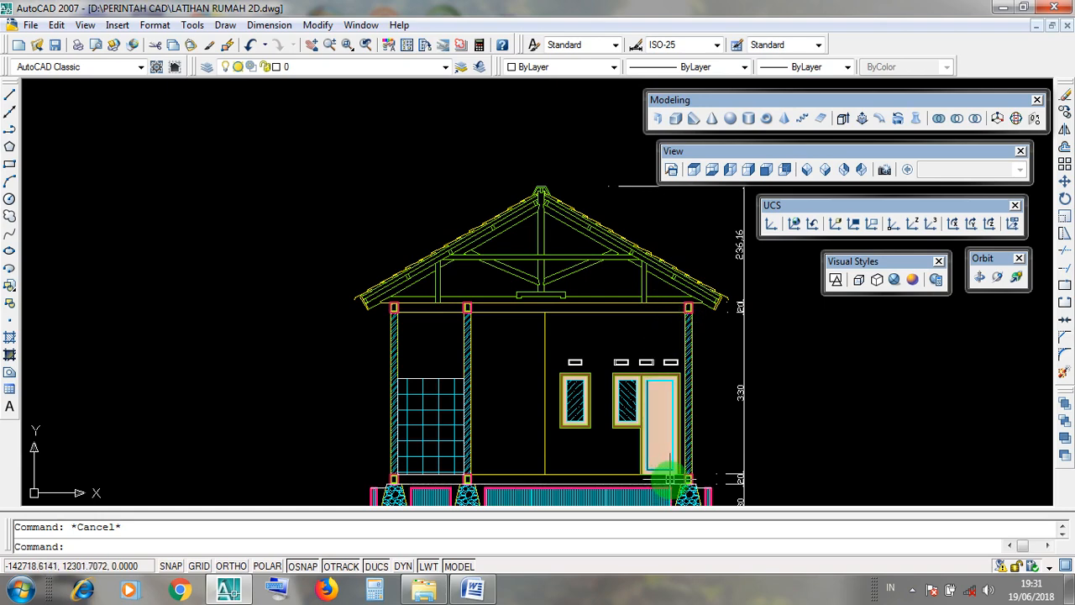
- Highlight the cross-section's floor line and ring beam top together with the wall height and beam thickness dimensions
{"action": "left_click", "coordinate": [616, 473]}
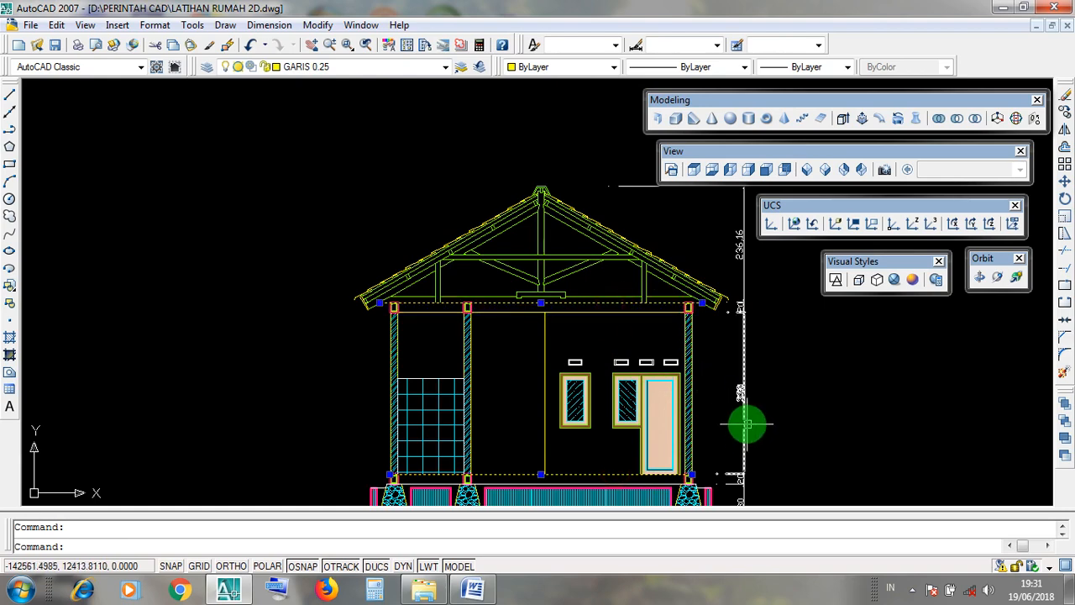
{"action": "scroll", "coordinate": [746, 424], "scroll_direction": "up", "scroll_amount": 2}
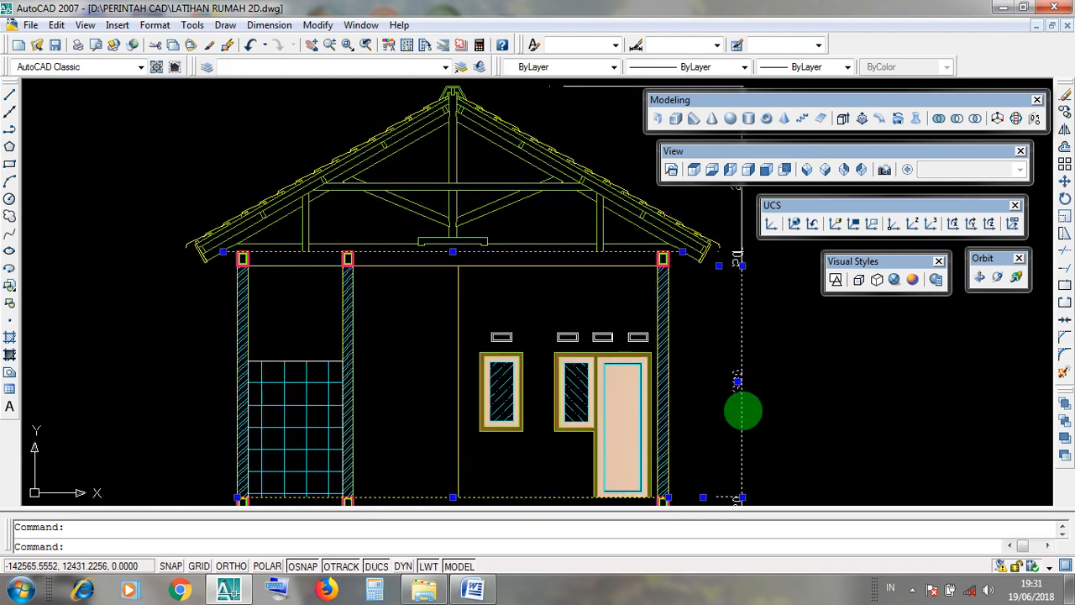
{"action": "scroll", "coordinate": [718, 214], "scroll_direction": "up", "scroll_amount": 2}
{"action": "left_click", "coordinate": [755, 301]}
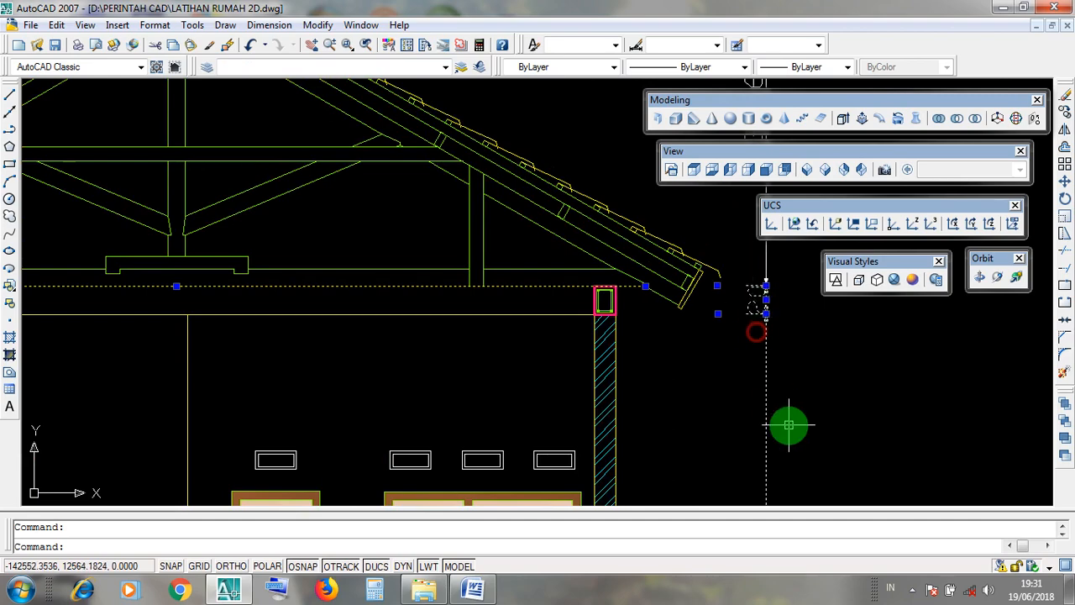
{"action": "scroll", "coordinate": [791, 425], "scroll_direction": "down", "scroll_amount": 3}
{"action": "middle_click_drag", "start_coordinate": [792, 440], "coordinate": [744, 334]}
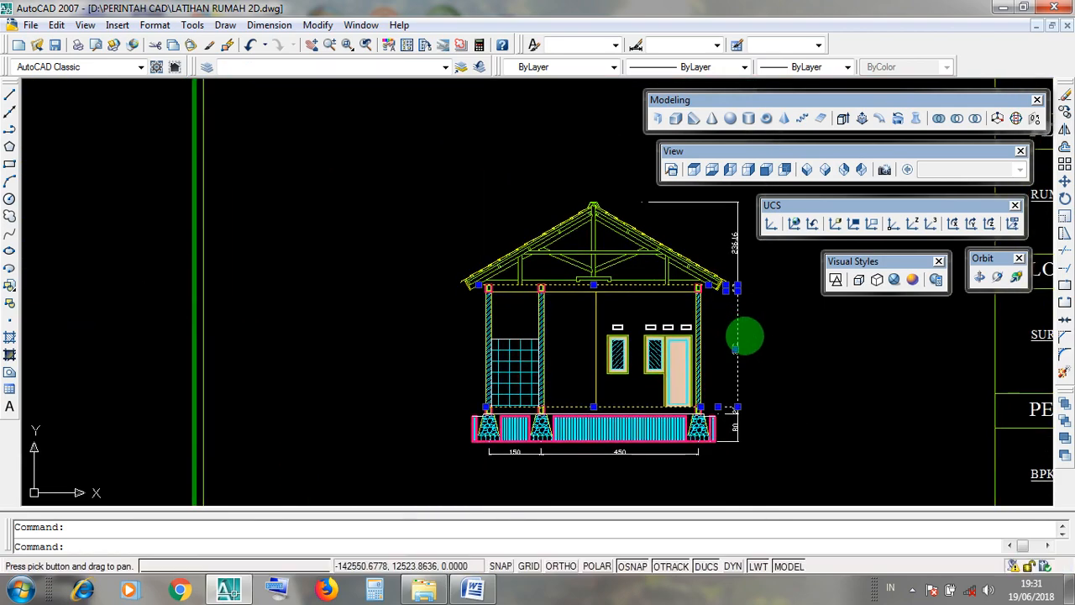
- Return to the LATIHAN GAMBAR 3D drawing and bring the stripped front elevation into view
{"action": "left_click", "coordinate": [1033, 26]}
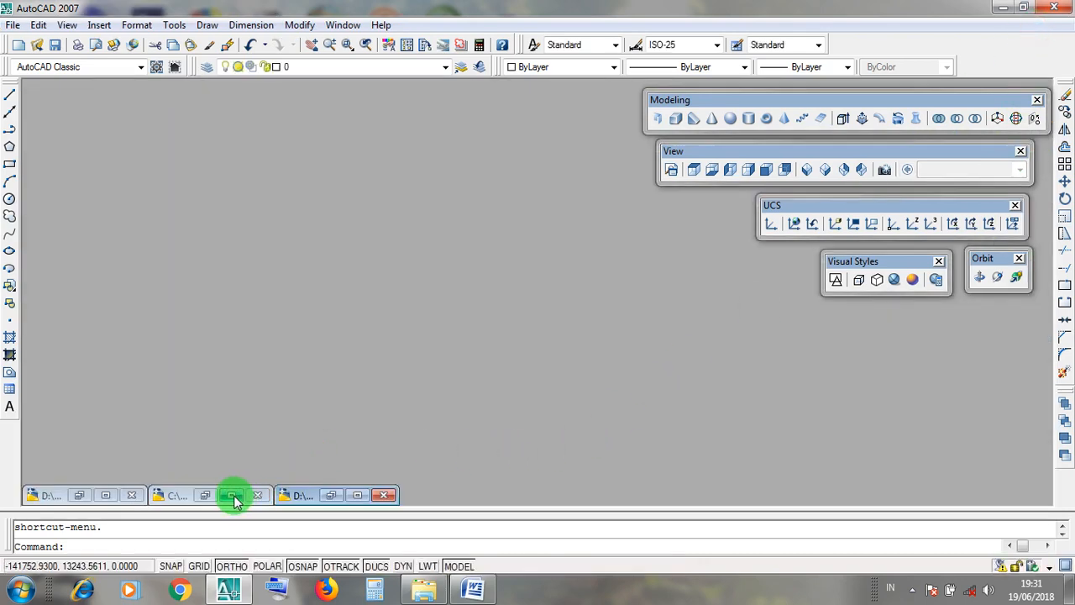
{"action": "left_click", "coordinate": [231, 494]}
{"action": "middle_click_drag", "start_coordinate": [274, 355], "coordinate": [370, 344]}
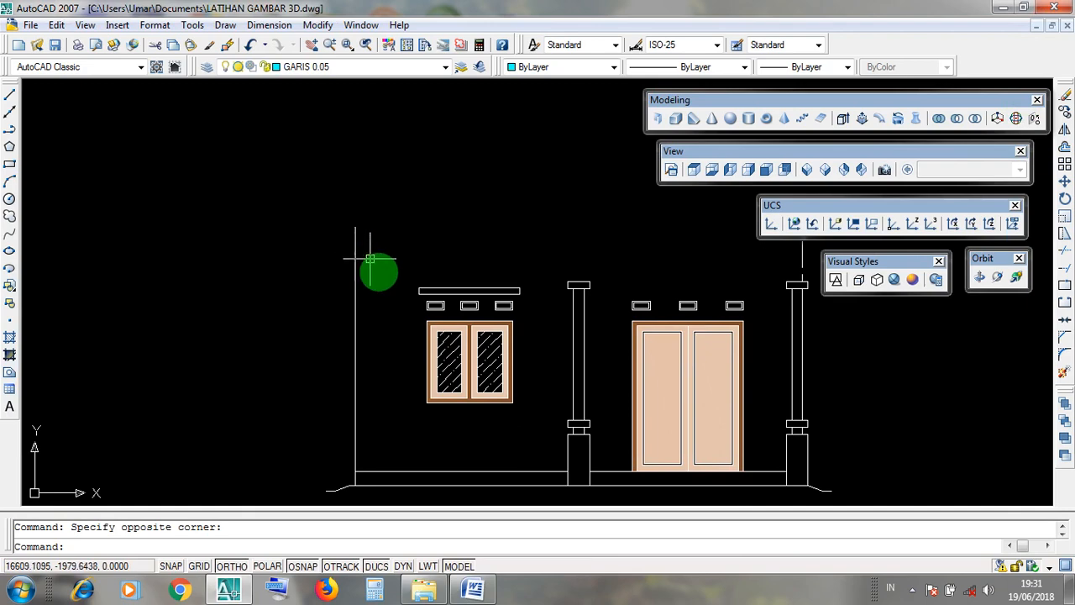
- Examine the front elevation's outer wall lines, highlighting the wall edge beside the window, and clear the selection
{"action": "middle_click_drag", "start_coordinate": [499, 264], "coordinate": [460, 408]}
{"action": "left_click", "coordinate": [643, 368]}
{"action": "left_click", "coordinate": [462, 248]}
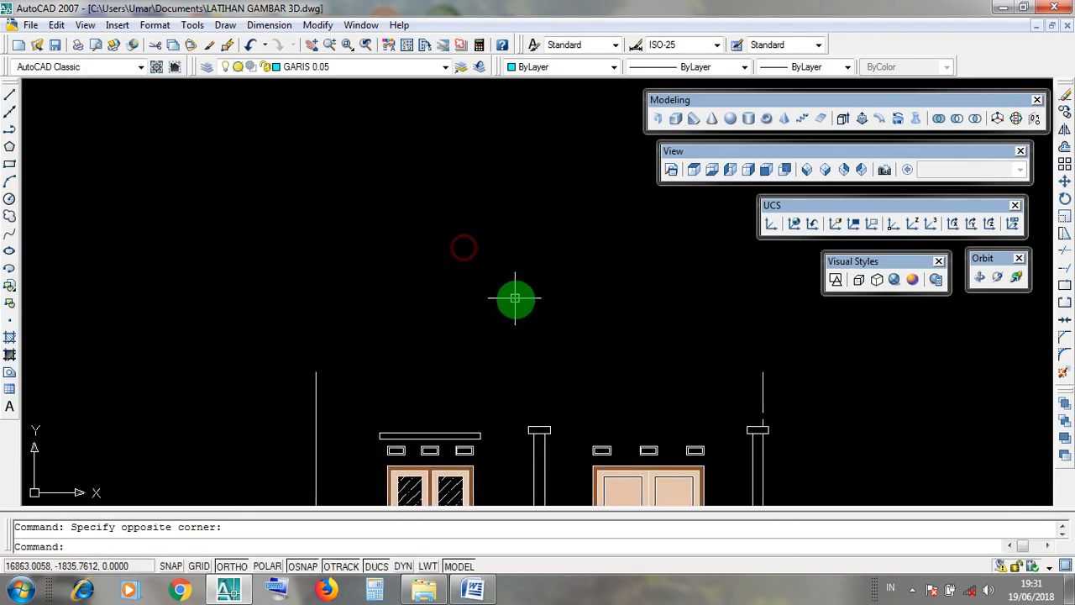
{"action": "scroll", "coordinate": [463, 398], "scroll_direction": "down", "scroll_amount": 3}
{"action": "scroll", "coordinate": [409, 374], "scroll_direction": "up", "scroll_amount": 3}
{"action": "left_click", "coordinate": [391, 363]}
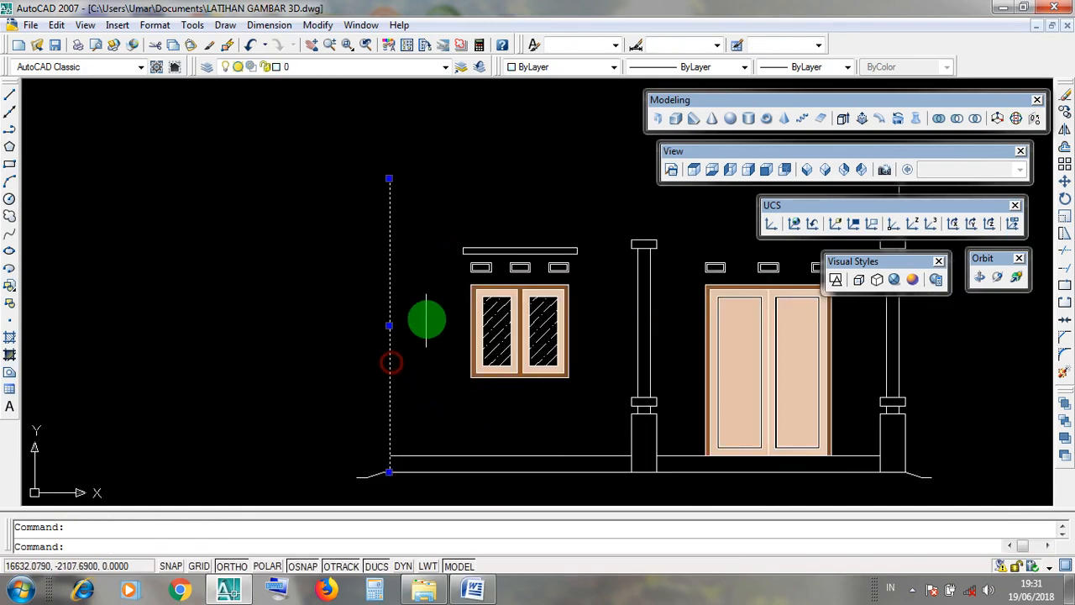
{"action": "middle_click_drag", "start_coordinate": [425, 314], "coordinate": [425, 358]}
{"action": "scroll", "coordinate": [427, 358], "scroll_direction": "down", "scroll_amount": 2}
{"action": "key", "text": "Escape"}
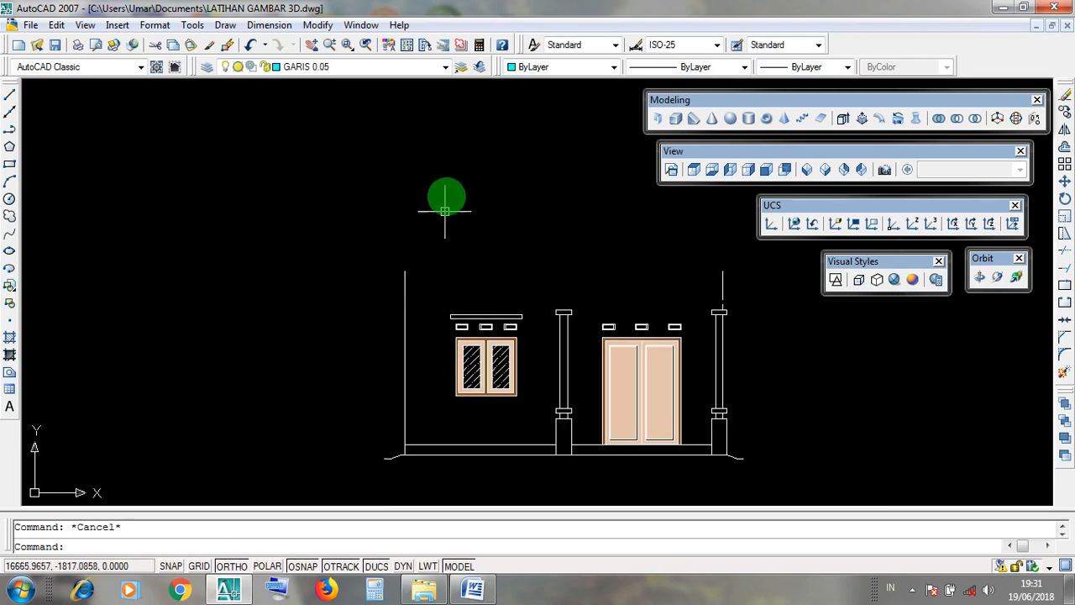
{"action": "left_click", "coordinate": [225, 25]}
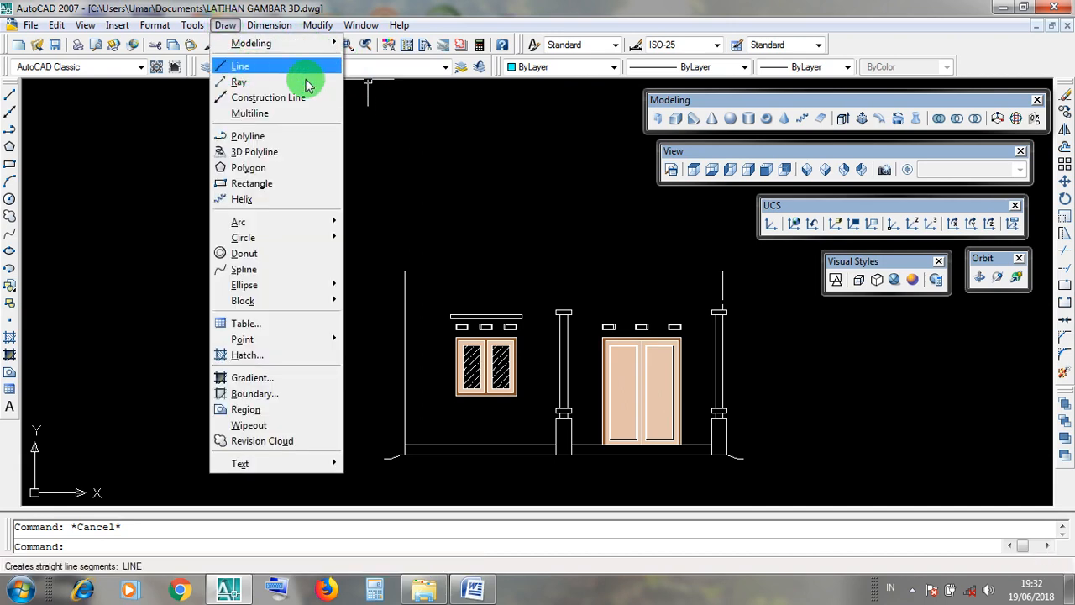
{"action": "left_click", "coordinate": [378, 111]}
{"action": "left_click", "coordinate": [354, 109]}
{"action": "left_click", "coordinate": [223, 25]}
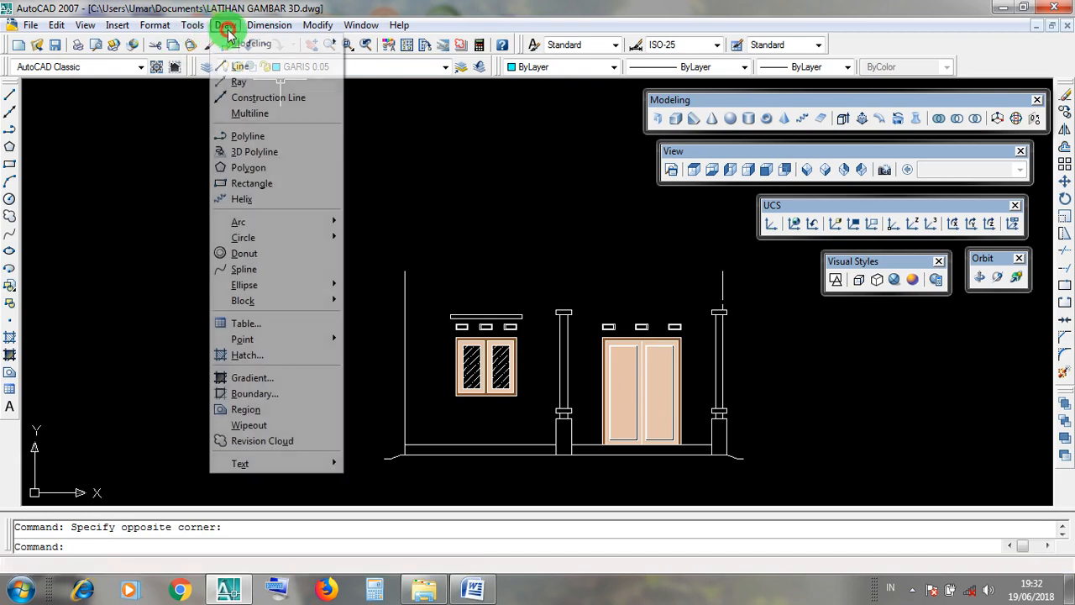
{"action": "left_click", "coordinate": [377, 158]}
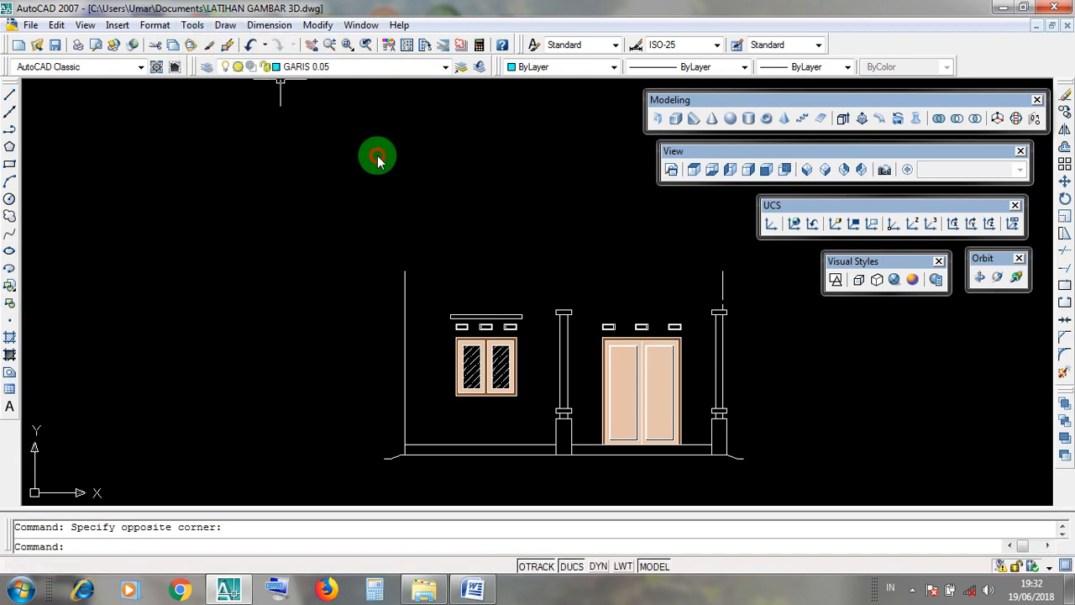
{"action": "left_click", "coordinate": [304, 336]}
- With Ortho on, draw a vertical line 350 units upward from the corner where the floor line meets the wall edge beside the window
{"action": "left_click", "coordinate": [238, 568]}
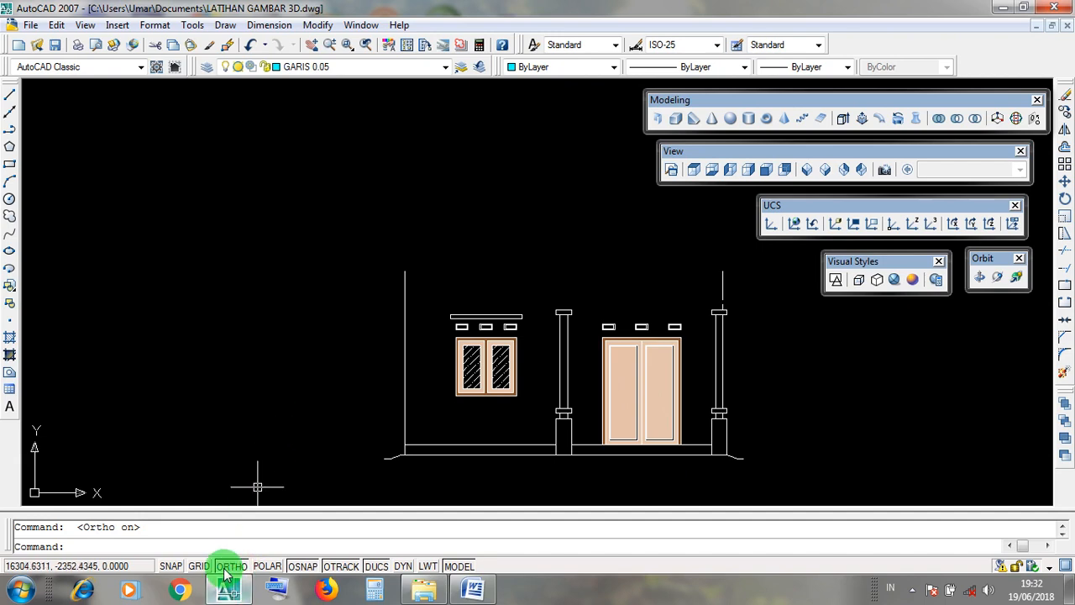
{"action": "left_click", "coordinate": [225, 26]}
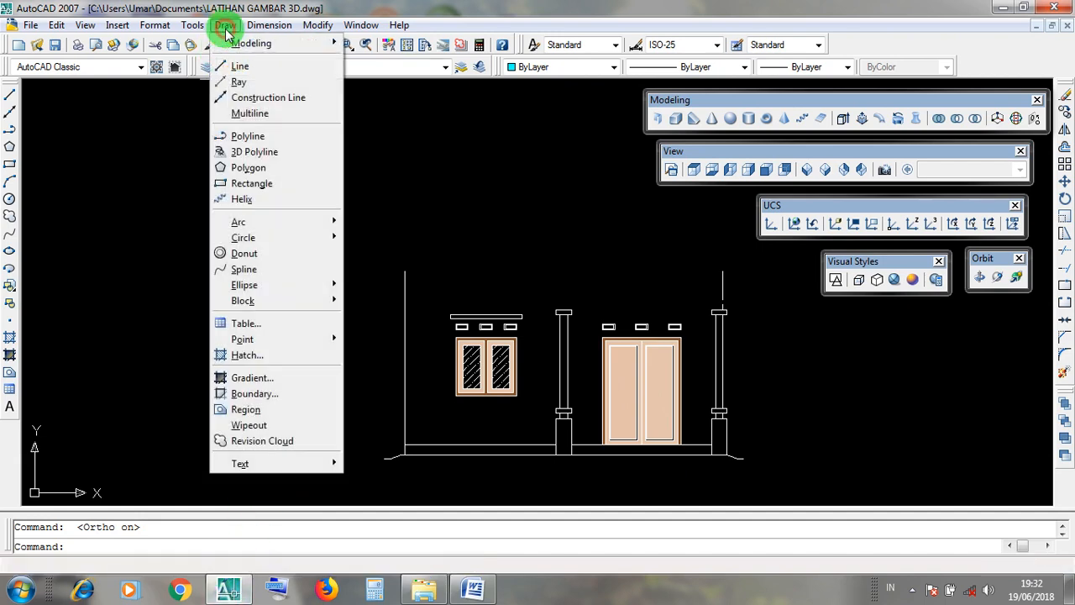
{"action": "left_click", "coordinate": [277, 73]}
{"action": "scroll", "coordinate": [383, 424], "scroll_direction": "up", "scroll_amount": 3}
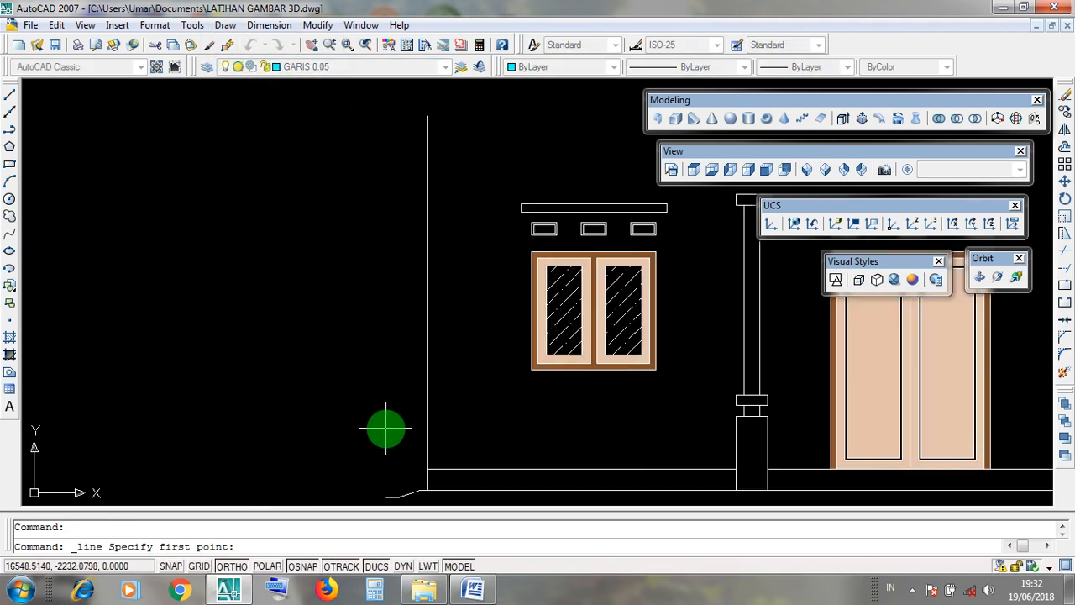
{"action": "middle_click_drag", "start_coordinate": [386, 428], "coordinate": [295, 367]}
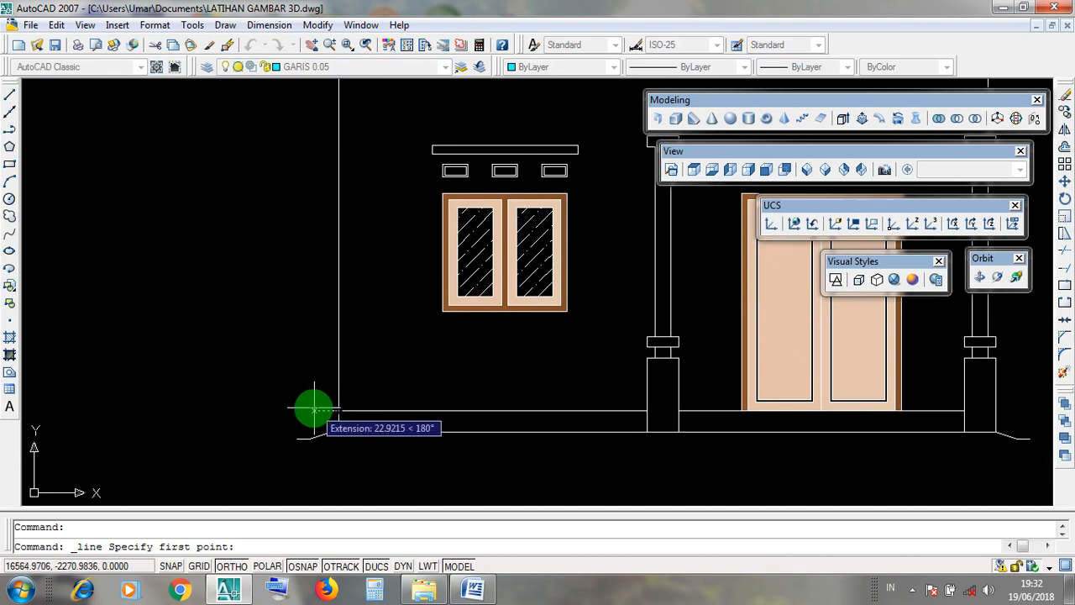
{"action": "scroll", "coordinate": [315, 406], "scroll_direction": "up", "scroll_amount": 3}
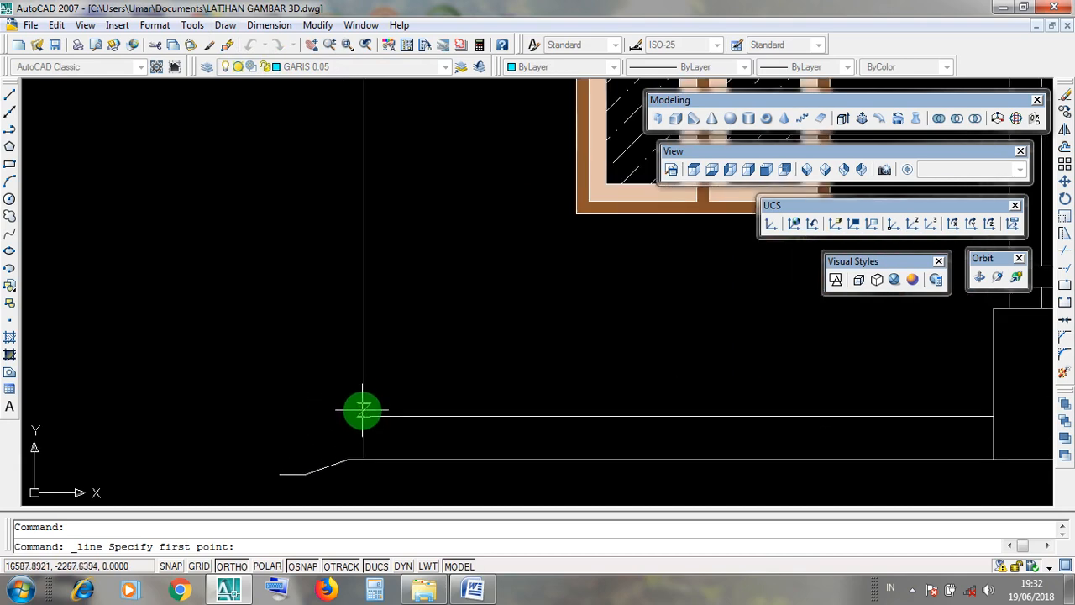
{"action": "scroll", "coordinate": [328, 424], "scroll_direction": "up", "scroll_amount": 2}
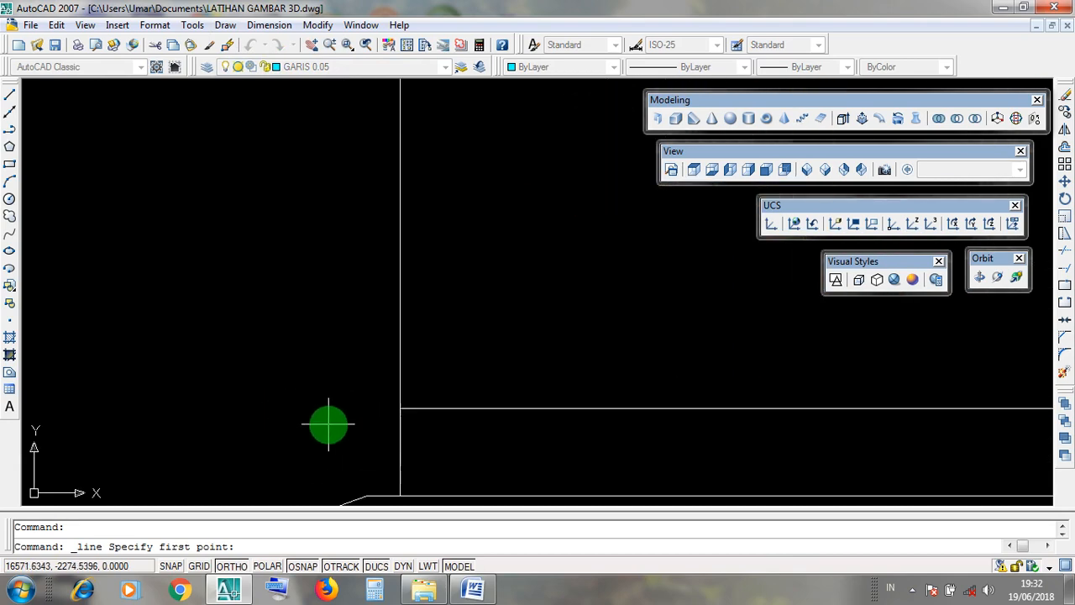
{"action": "scroll", "coordinate": [327, 424], "scroll_direction": "down", "scroll_amount": 2}
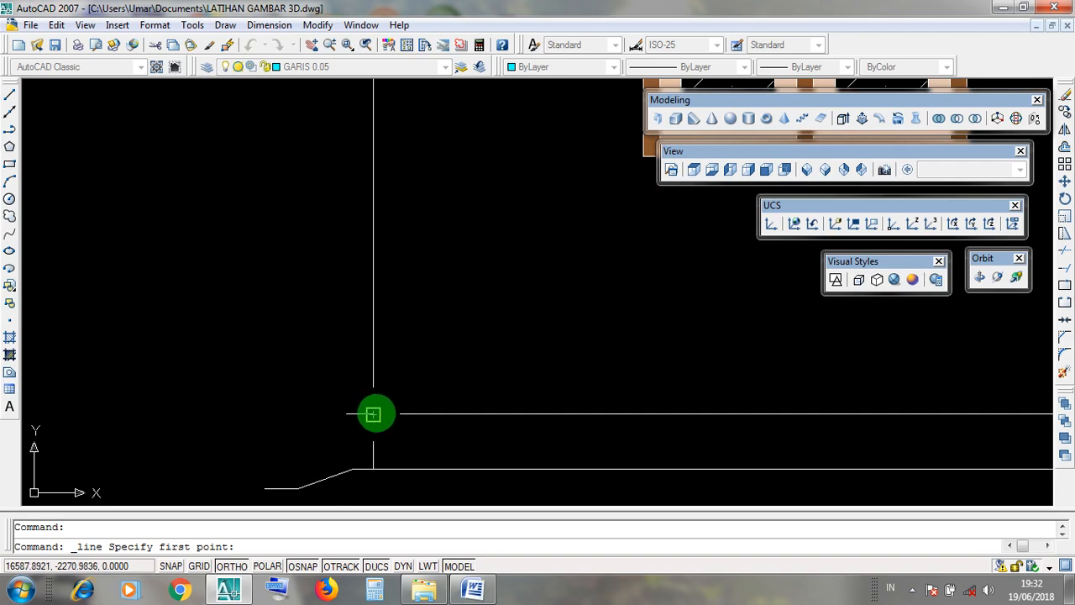
{"action": "scroll", "coordinate": [373, 415], "scroll_direction": "down", "scroll_amount": 2}
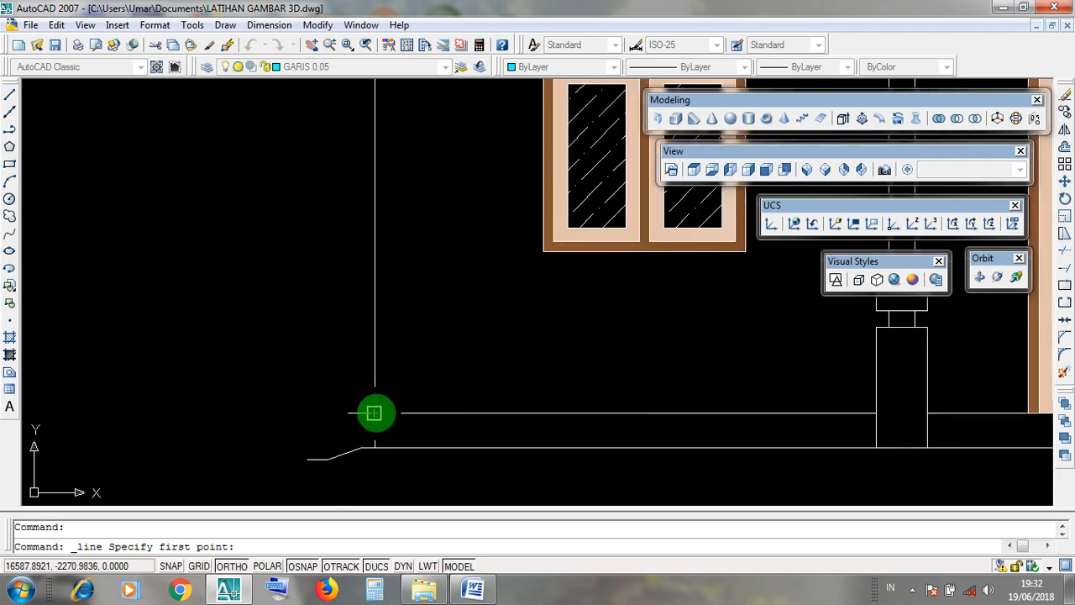
{"action": "left_click", "coordinate": [375, 412]}
{"action": "scroll", "coordinate": [373, 413], "scroll_direction": "down", "scroll_amount": 3}
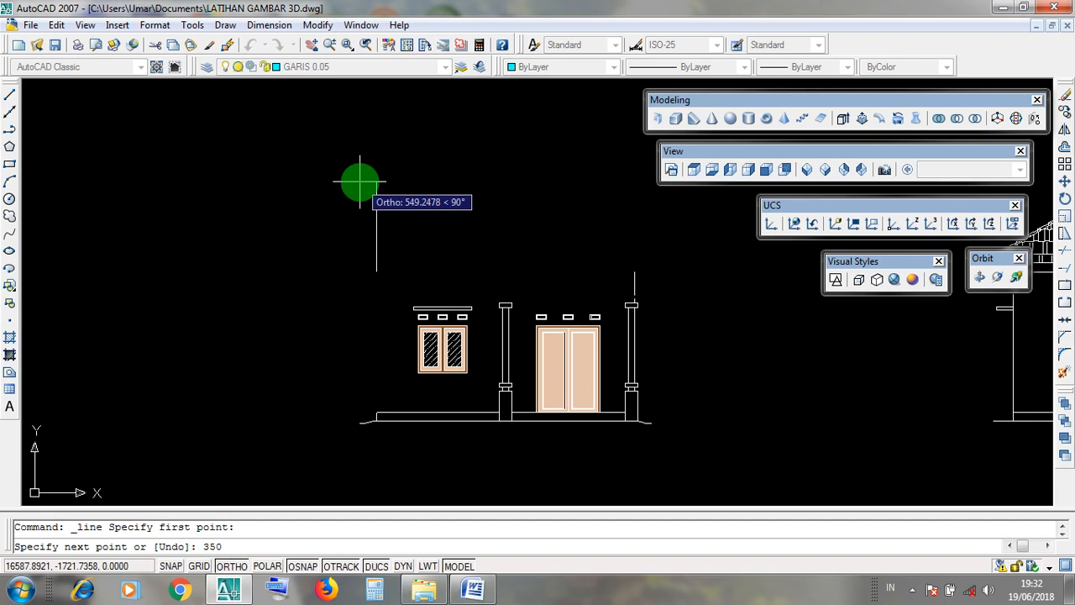
{"action": "key", "text": "Return"}
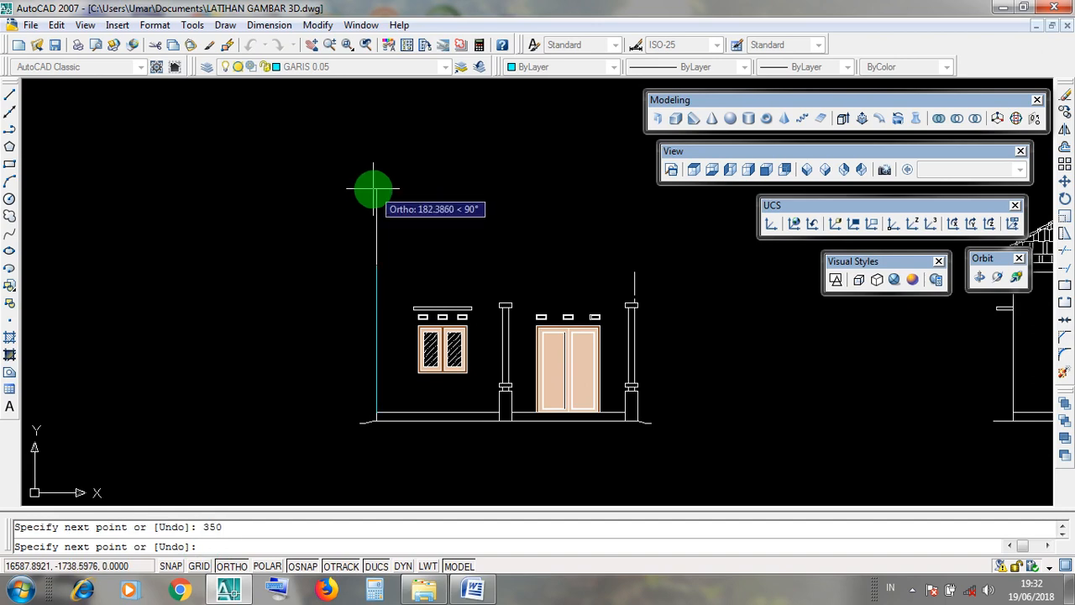
{"action": "key", "text": "Return"}
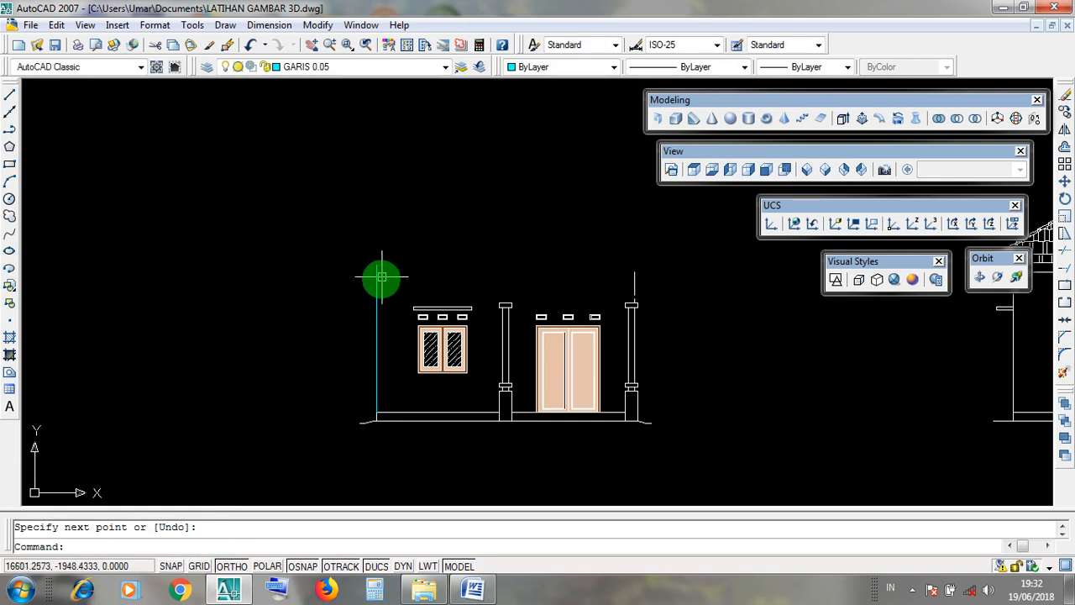
- Highlight the new vertical wall line together with the adjoining floor line, and clear the selection
{"action": "left_click", "coordinate": [377, 267]}
{"action": "scroll", "coordinate": [376, 266], "scroll_direction": "up", "scroll_amount": 5}
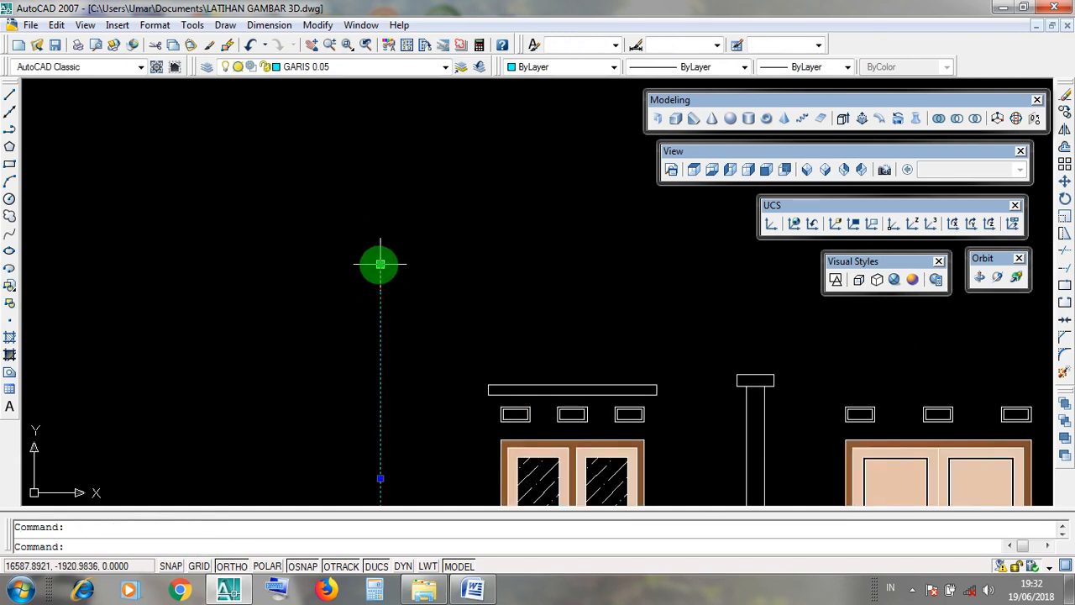
{"action": "scroll", "coordinate": [379, 265], "scroll_direction": "down", "scroll_amount": 4}
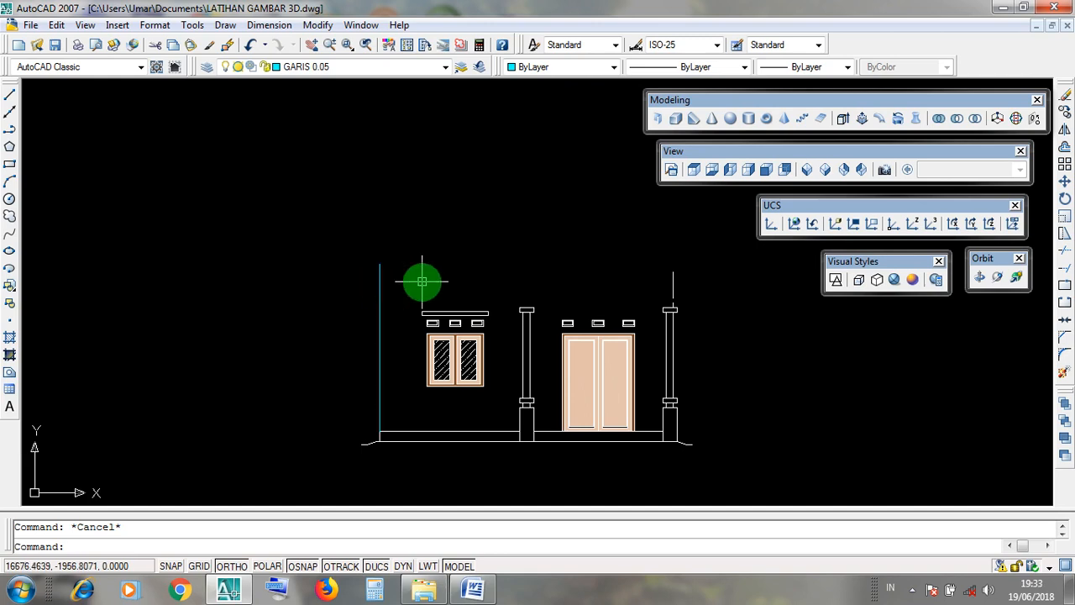
{"action": "left_click", "coordinate": [369, 254]}
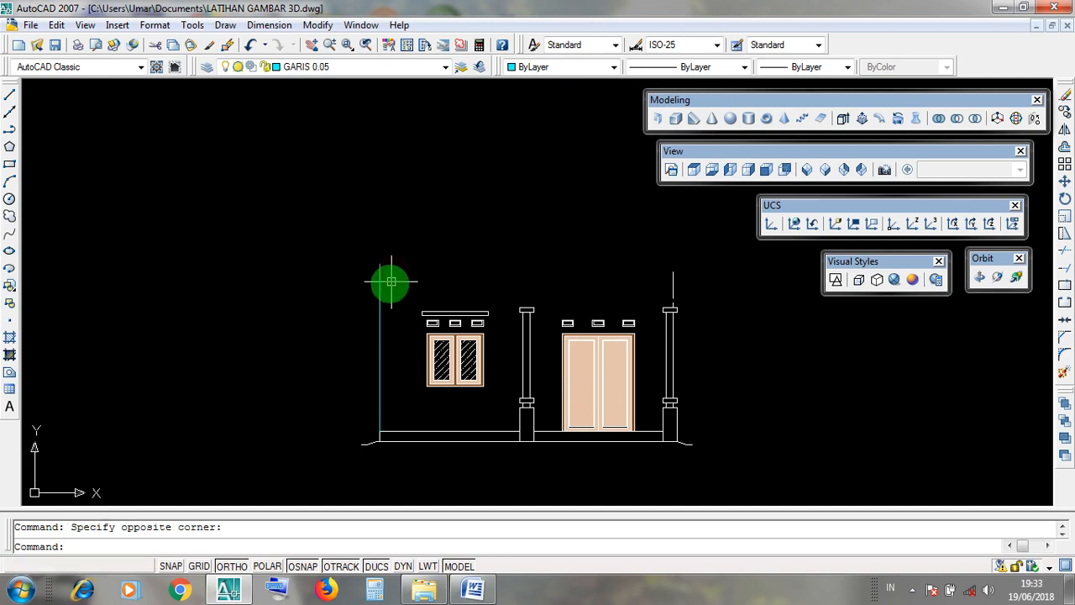
{"action": "left_click", "coordinate": [398, 433]}
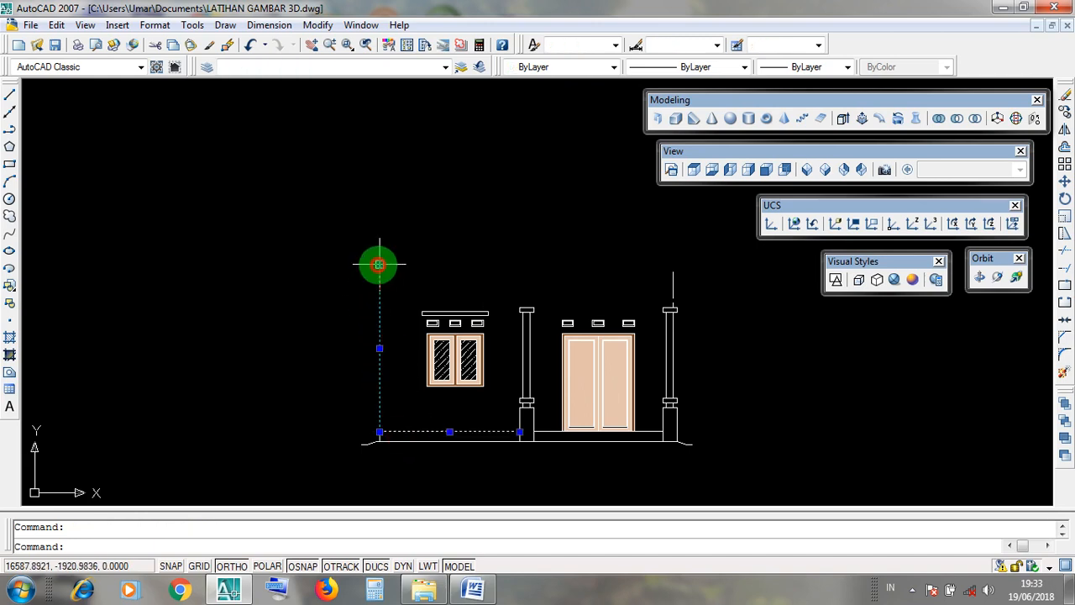
{"action": "scroll", "coordinate": [371, 258], "scroll_direction": "up", "scroll_amount": 2}
{"action": "key", "text": "Escape"}
- Examine the upper end of the new vertical wall line beside the window
{"action": "left_click", "coordinate": [375, 261]}
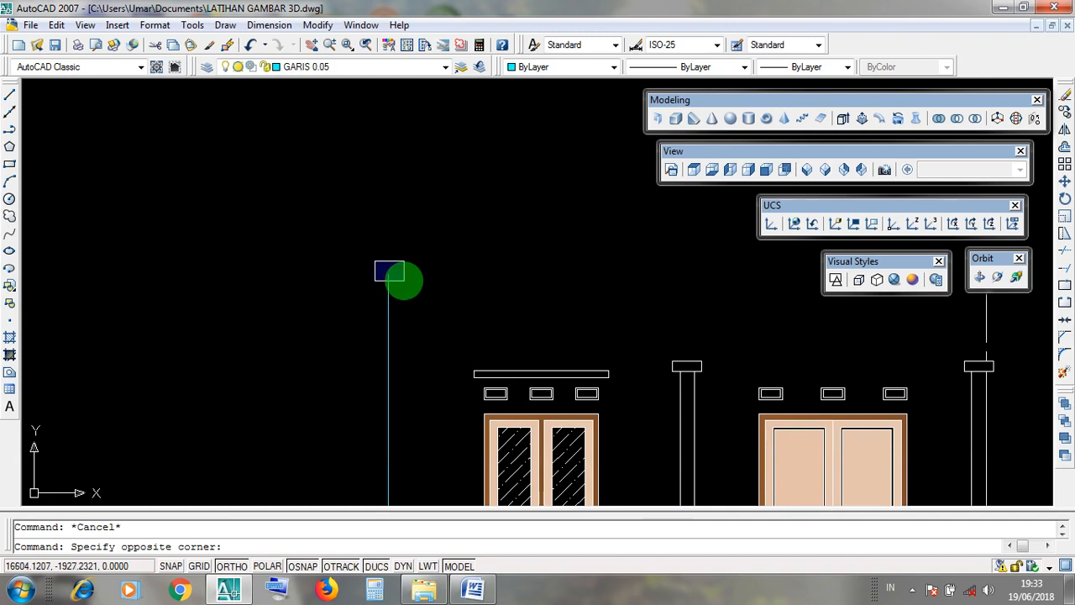
{"action": "left_click", "coordinate": [402, 278]}
{"action": "left_click", "coordinate": [376, 264]}
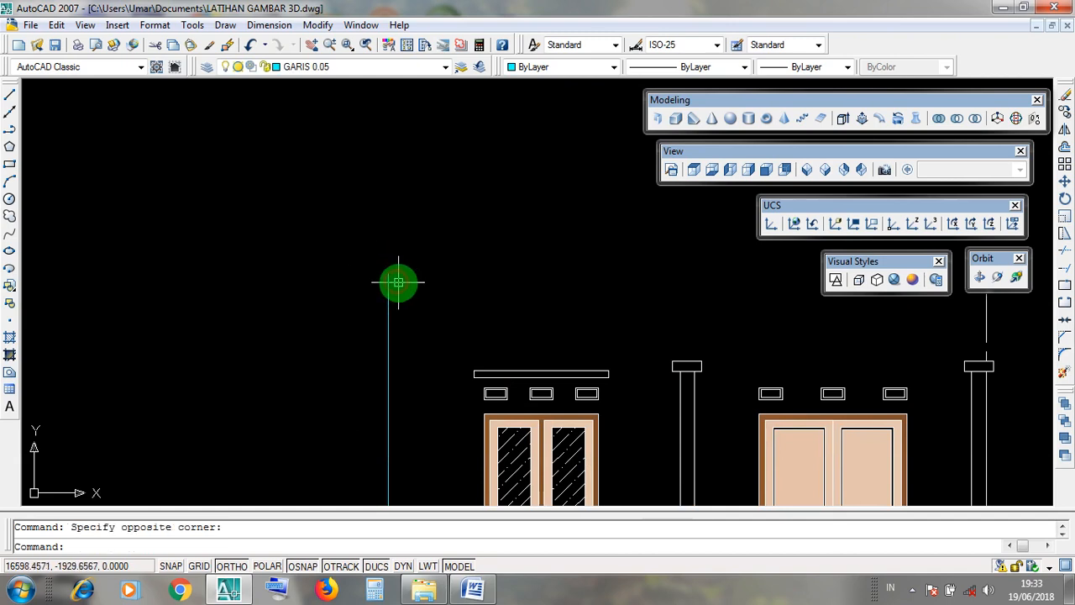
{"action": "scroll", "coordinate": [399, 282], "scroll_direction": "down", "scroll_amount": 2}
{"action": "middle_click_drag", "start_coordinate": [399, 283], "coordinate": [386, 288]}
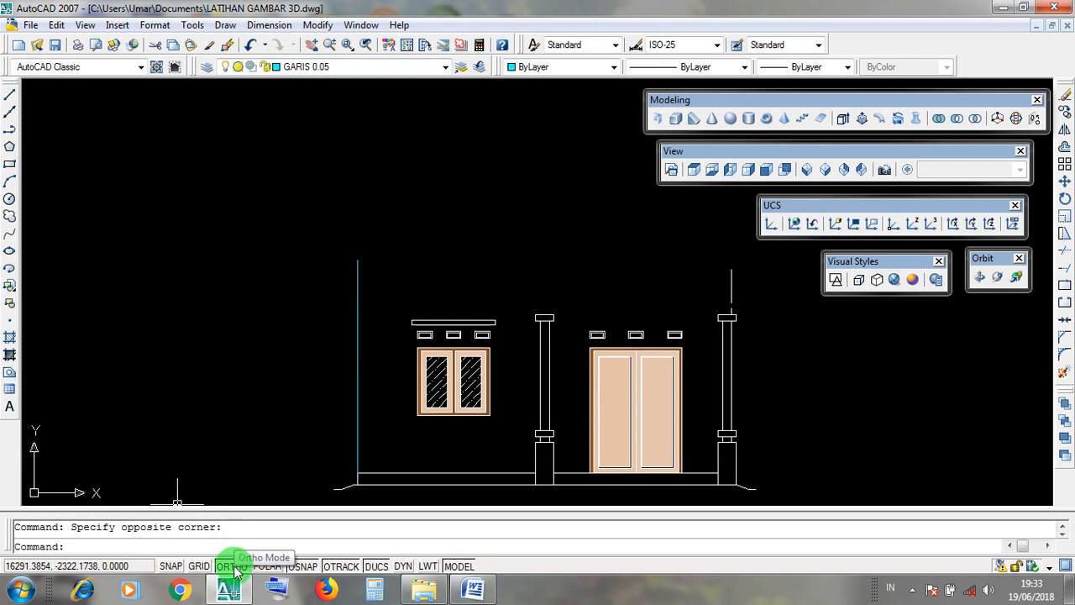
- Draw a horizontal line from the top of the new wall line across the front elevation, ending past the outer column beside the door
{"action": "left_click", "coordinate": [227, 26]}
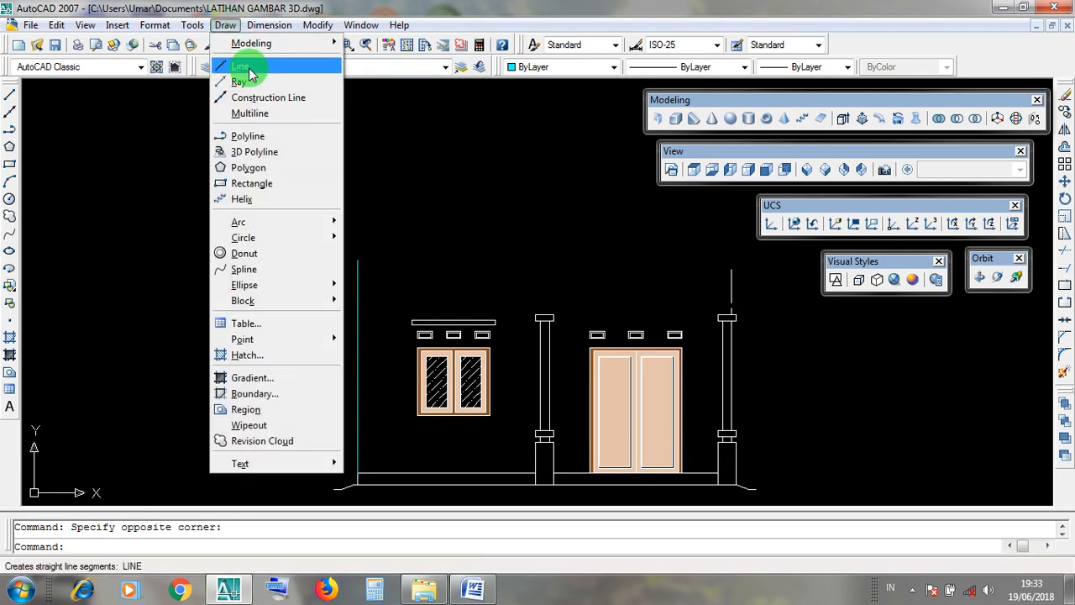
{"action": "left_click", "coordinate": [243, 67]}
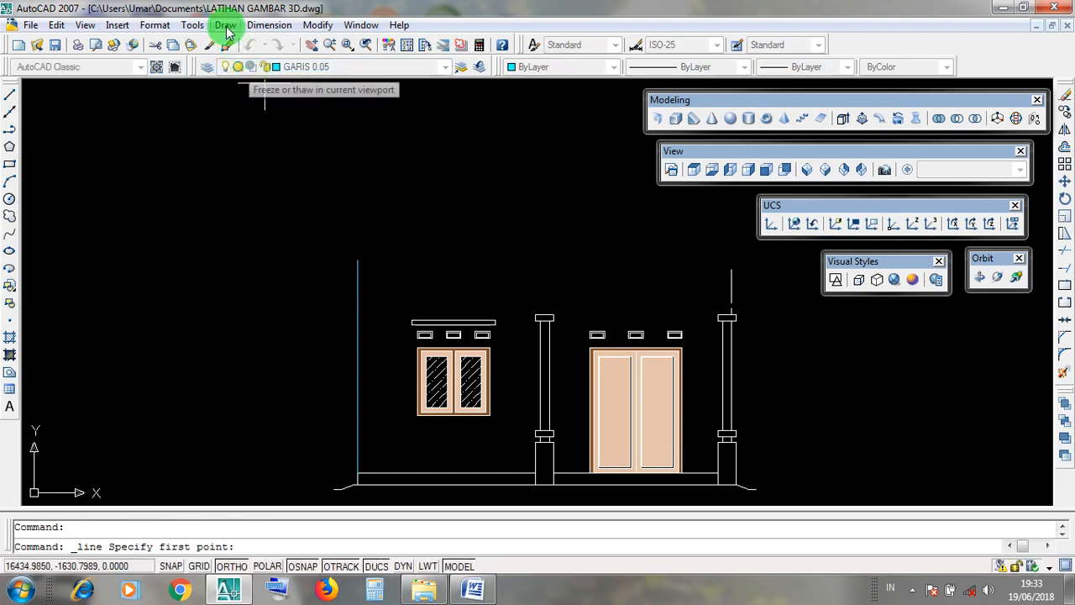
{"action": "left_click", "coordinate": [227, 25]}
{"action": "left_click", "coordinate": [244, 65]}
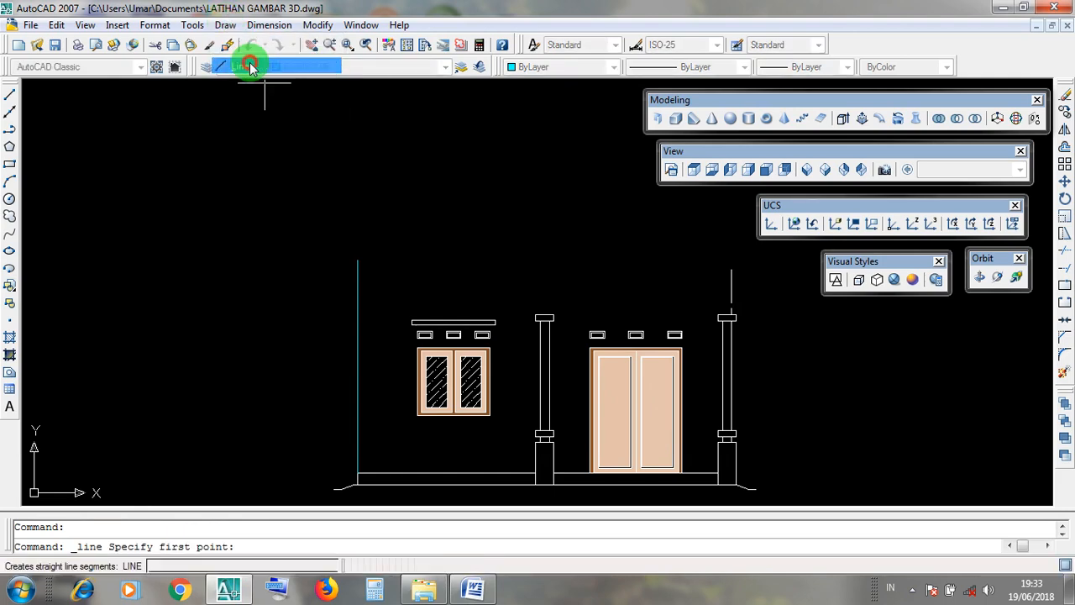
{"action": "left_click", "coordinate": [357, 259]}
{"action": "middle_click_drag", "start_coordinate": [592, 268], "coordinate": [498, 260]}
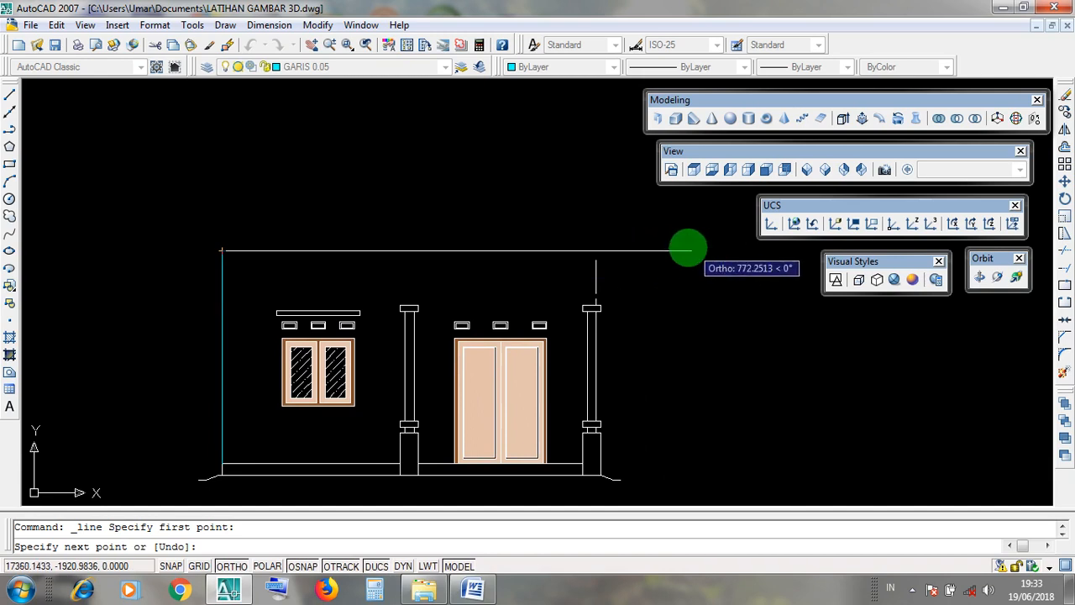
{"action": "left_click", "coordinate": [662, 244]}
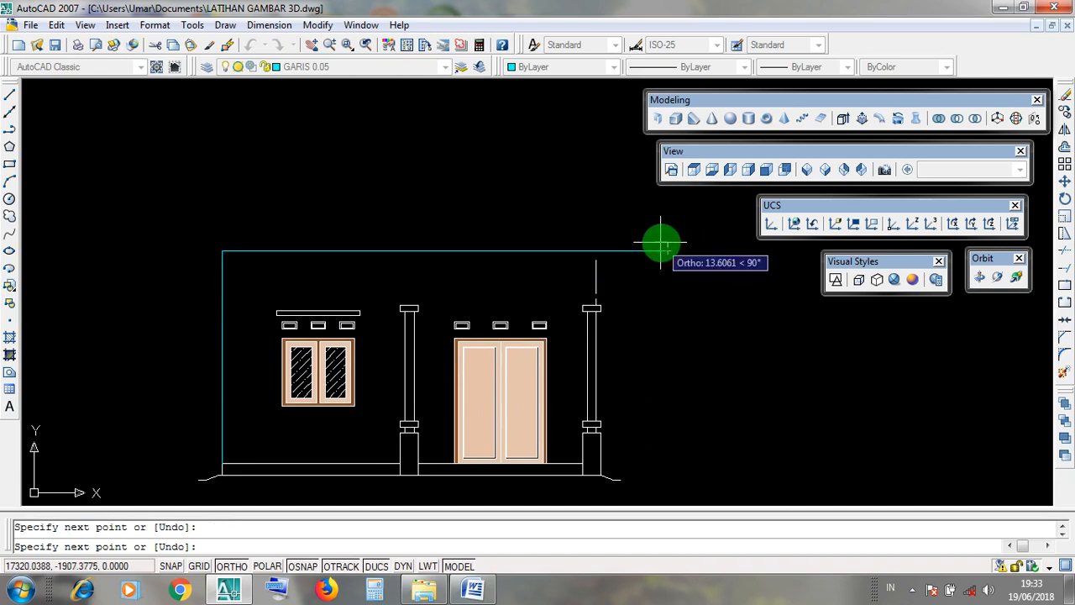
- Finish the line drawn along the top of the house facade's wall outline
{"action": "key", "text": "Return"}
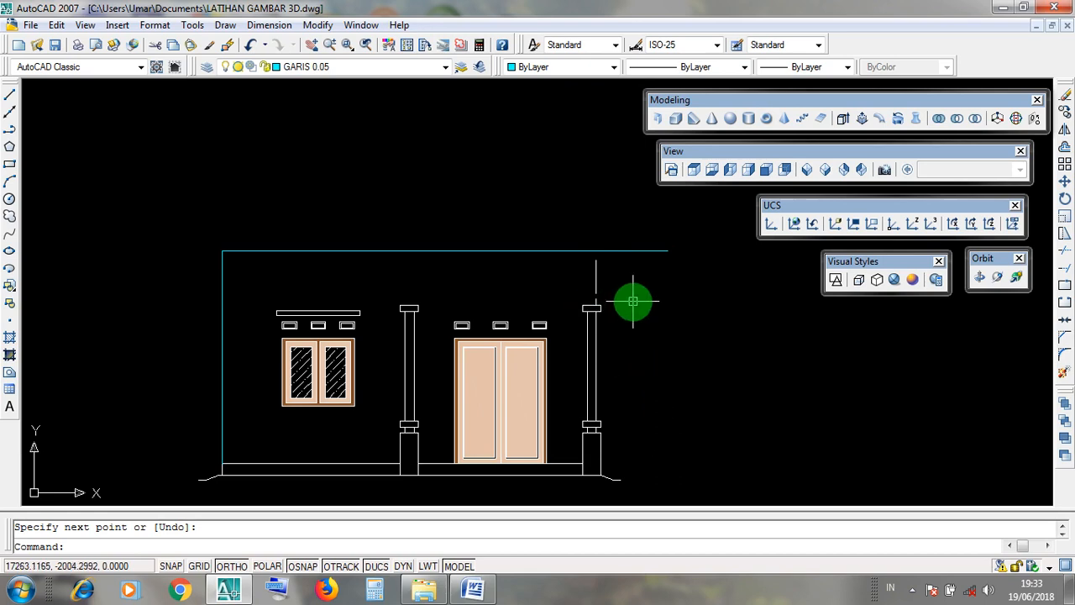
{"action": "scroll", "coordinate": [632, 300], "scroll_direction": "up", "scroll_amount": 5}
{"action": "mouse_move", "coordinate": [610, 295]}
{"action": "middle_mouse_down"}
{"action": "mouse_move", "coordinate": [588, 305]}
{"action": "mouse_move", "coordinate": [593, 372]}
{"action": "middle_mouse_up"}
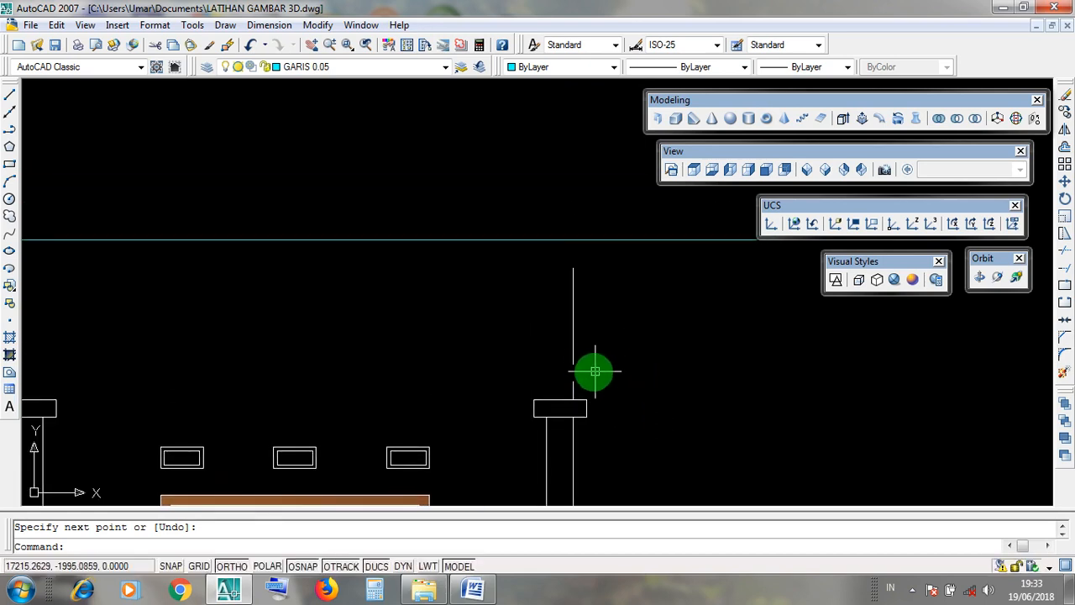
{"action": "key", "text": "Return"}
{"action": "left_click", "coordinate": [573, 344]}
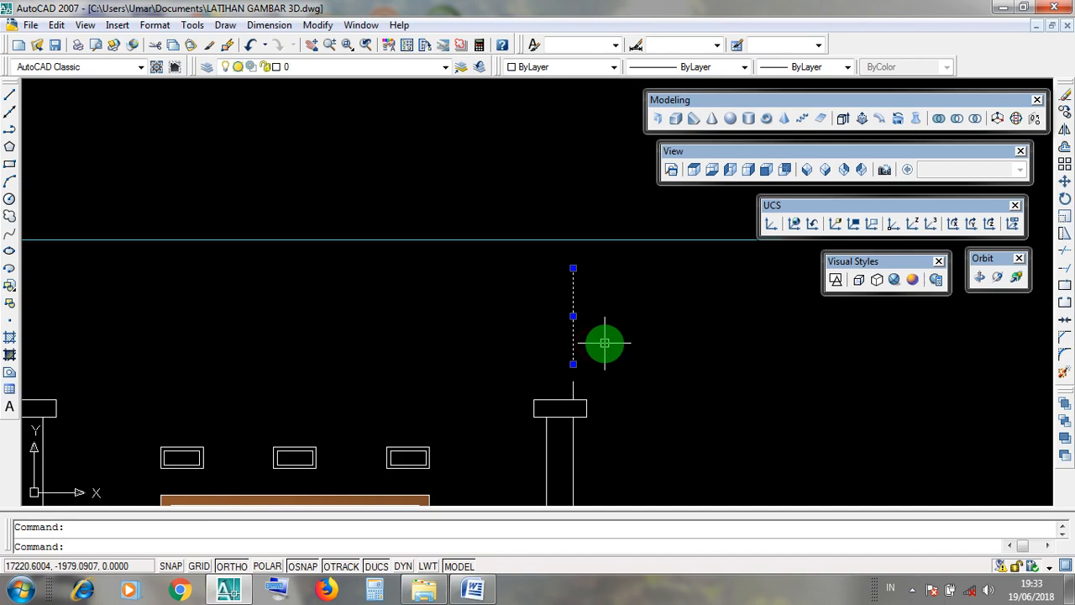
{"action": "left_click", "coordinate": [573, 238]}
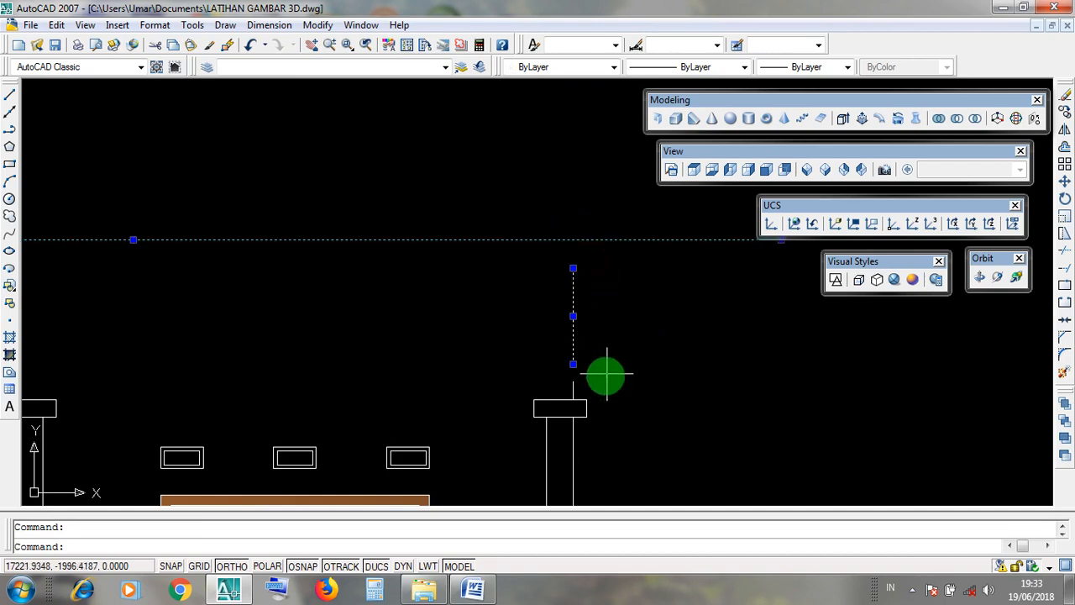
{"action": "scroll", "coordinate": [617, 378], "scroll_direction": "down", "scroll_amount": 4}
{"action": "scroll", "coordinate": [607, 336], "scroll_direction": "up", "scroll_amount": 2}
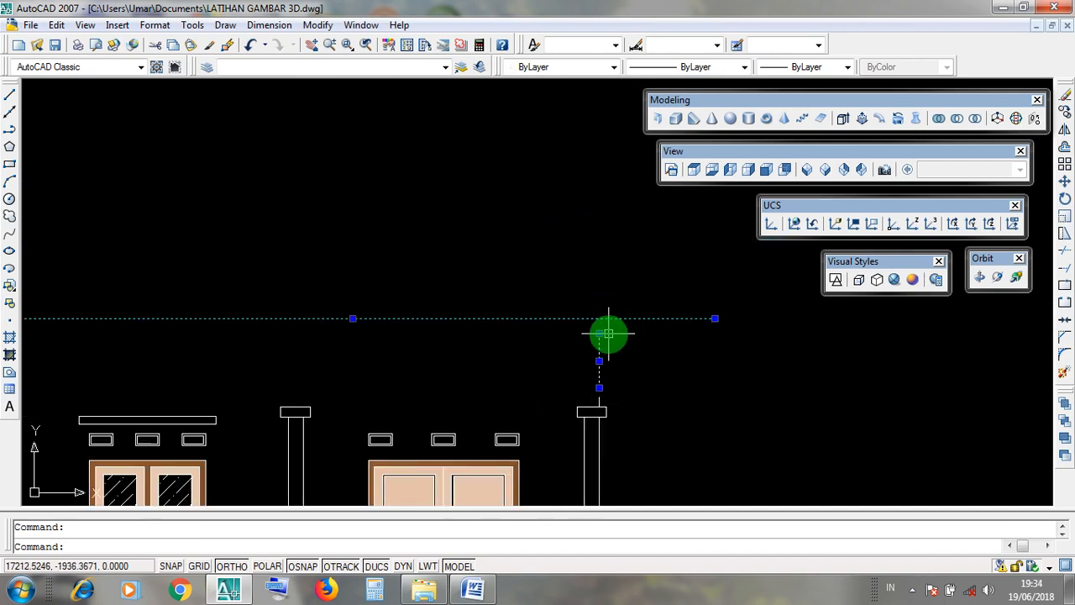
{"action": "scroll", "coordinate": [600, 410], "scroll_direction": "up", "scroll_amount": 5}
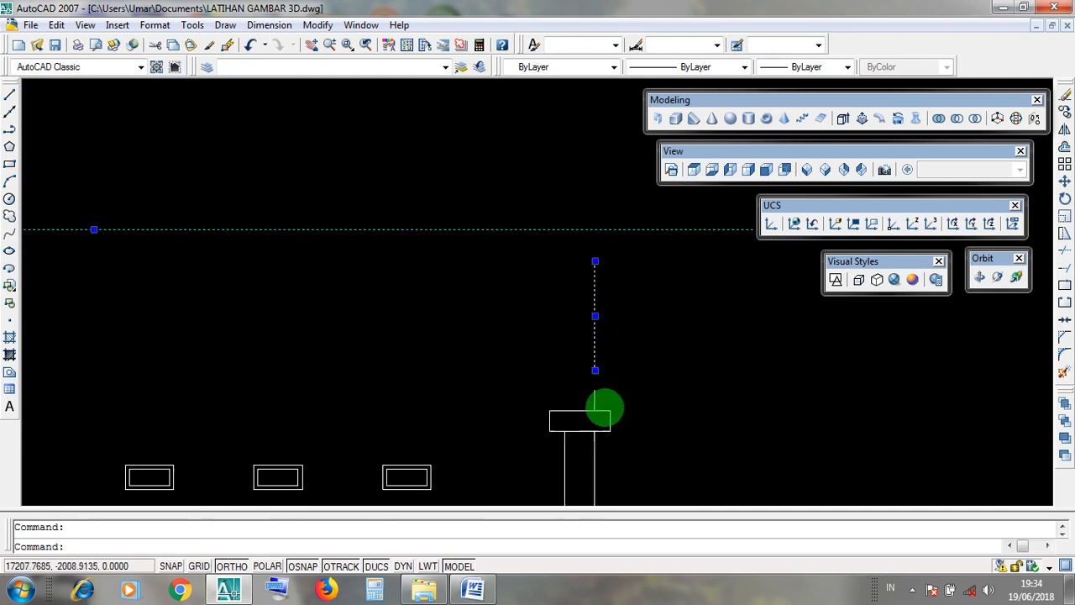
{"action": "scroll", "coordinate": [592, 399], "scroll_direction": "up", "scroll_amount": 3}
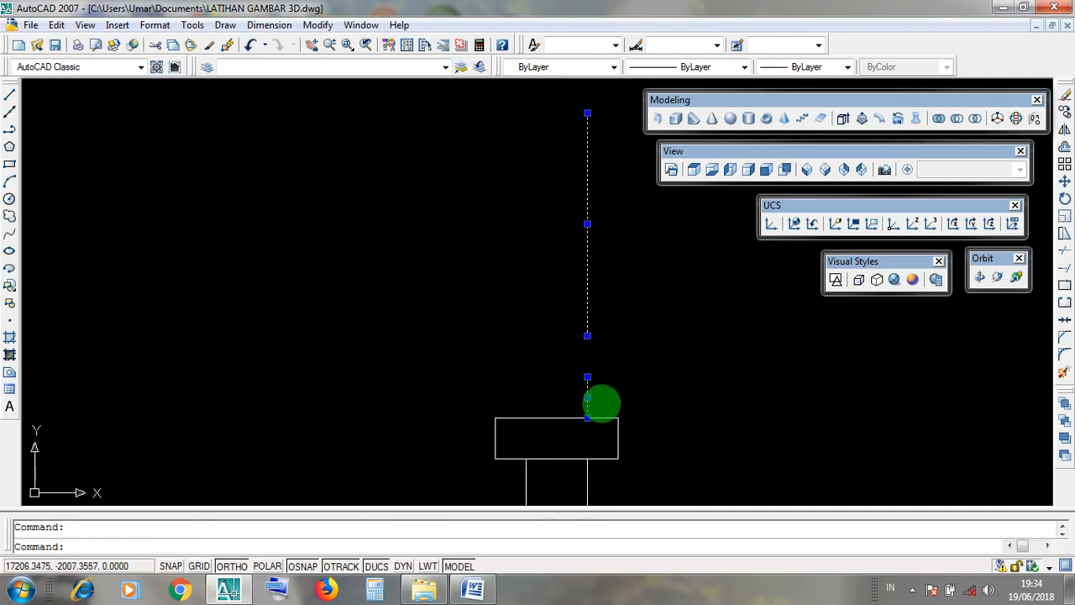
{"action": "left_click", "coordinate": [562, 337]}
{"action": "left_click", "coordinate": [603, 438]}
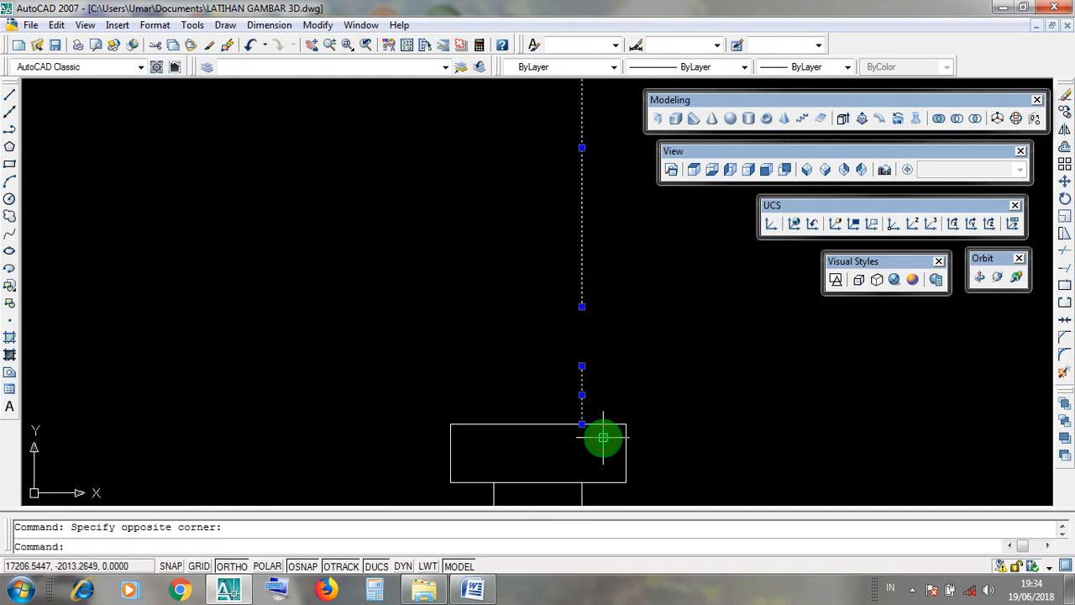
{"action": "scroll", "coordinate": [600, 383], "scroll_direction": "down", "scroll_amount": 5}
{"action": "left_click", "coordinate": [588, 233]}
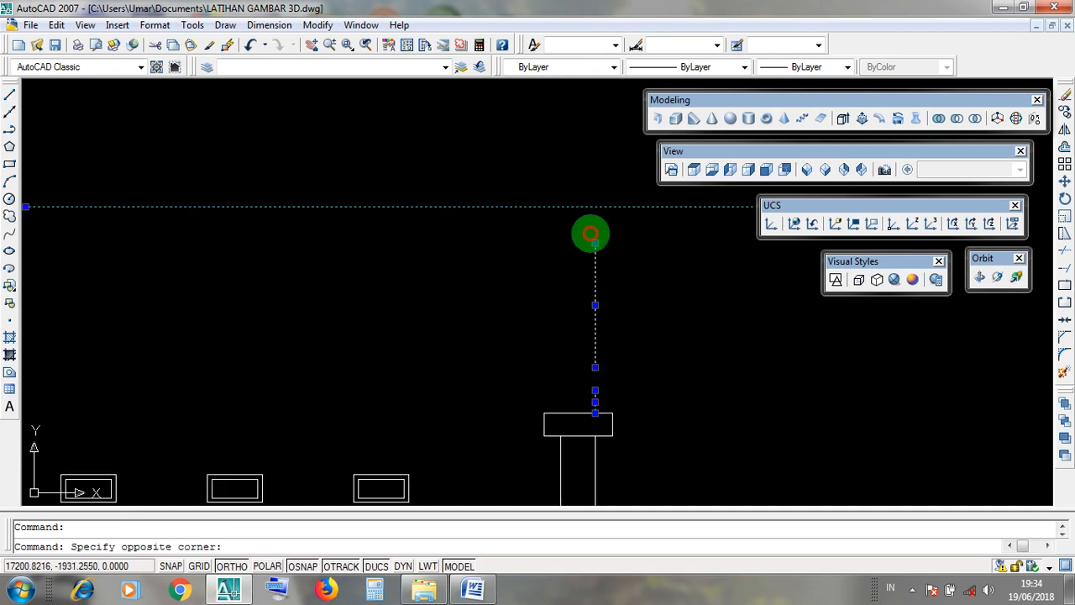
{"action": "left_click", "coordinate": [612, 375]}
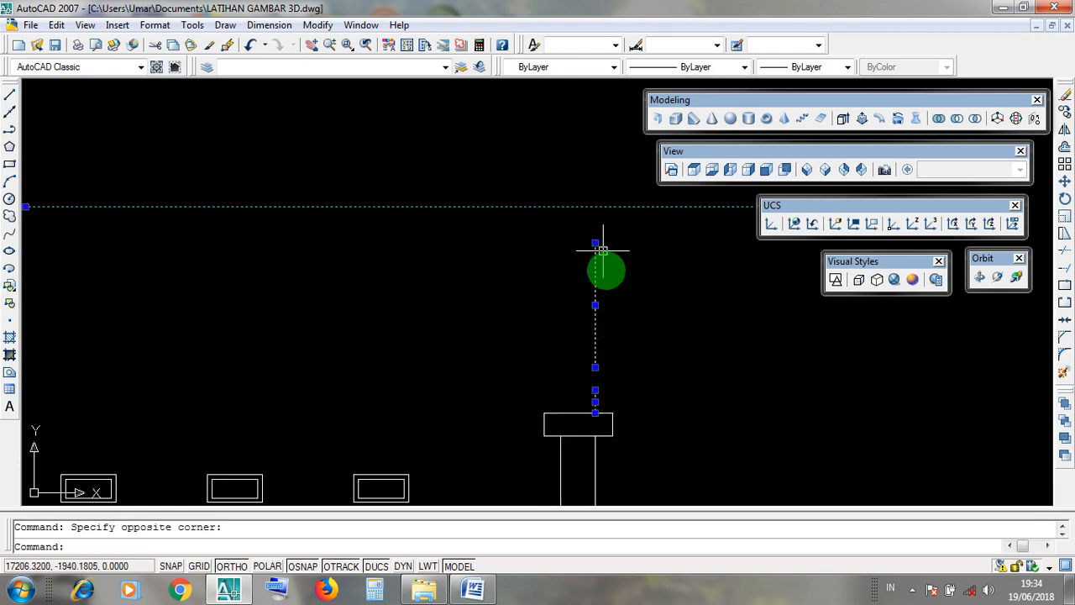
{"action": "scroll", "coordinate": [631, 364], "scroll_direction": "down", "scroll_amount": 4}
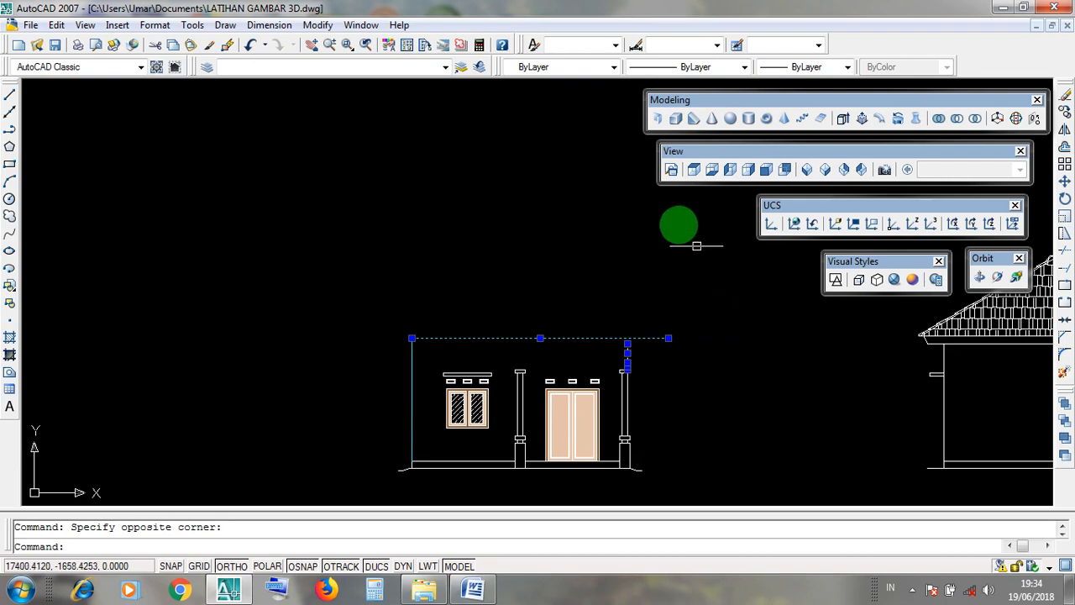
{"action": "key", "text": "Escape"}
{"action": "left_click", "coordinate": [317, 25]}
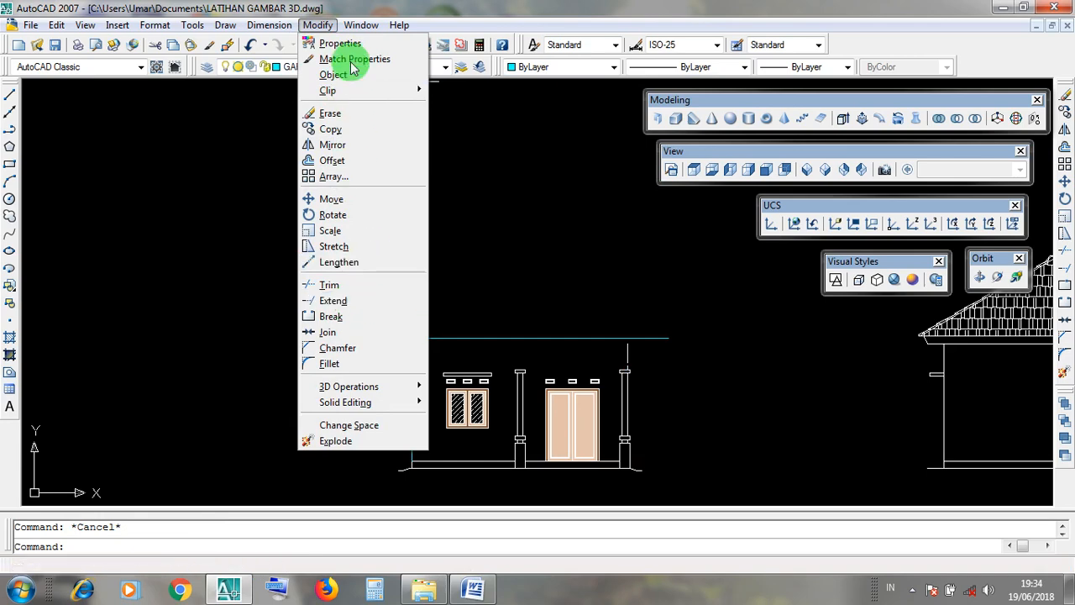
{"action": "left_click", "coordinate": [319, 25]}
{"action": "left_click", "coordinate": [319, 25]}
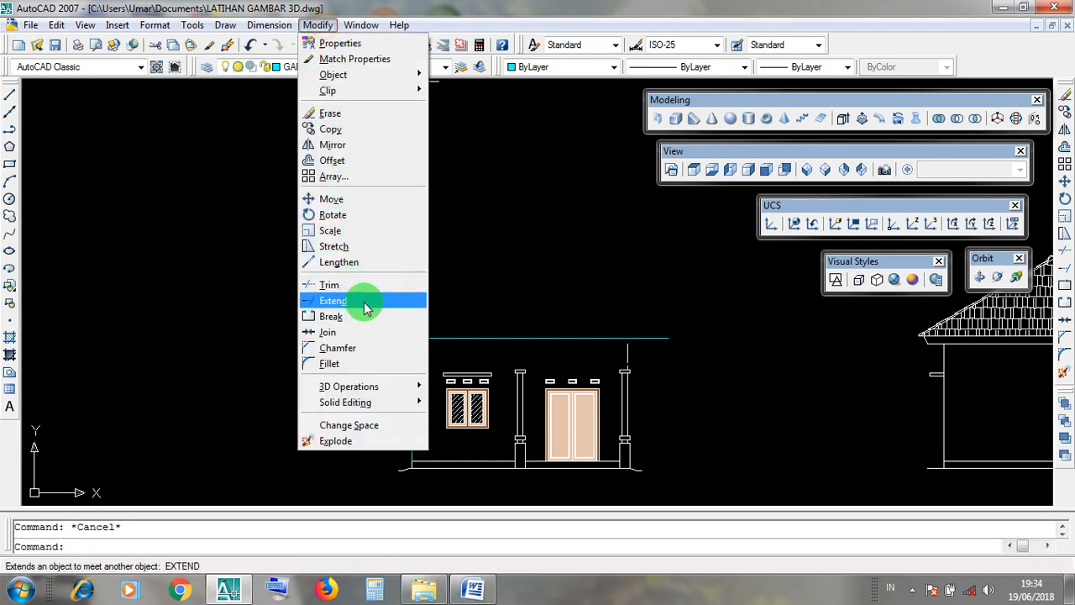
{"action": "left_click", "coordinate": [517, 303]}
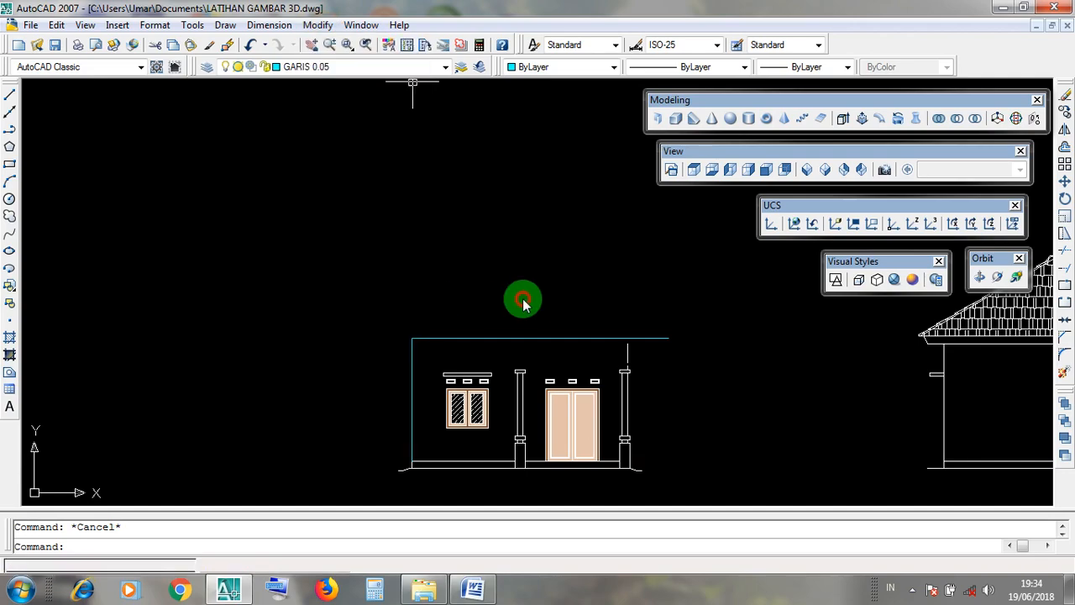
{"action": "left_click", "coordinate": [519, 289]}
{"action": "left_click", "coordinate": [518, 283]}
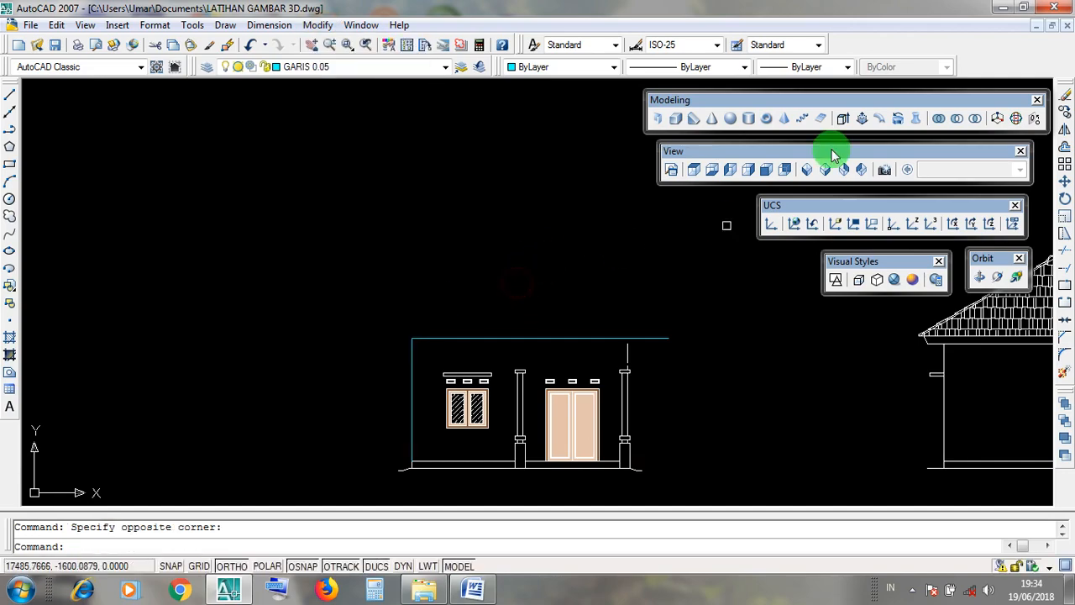
- Switch to Word, review the EXTEND document's method 2 instructions for using a target line, and return to AutoCAD
{"action": "left_click", "coordinate": [1001, 10]}
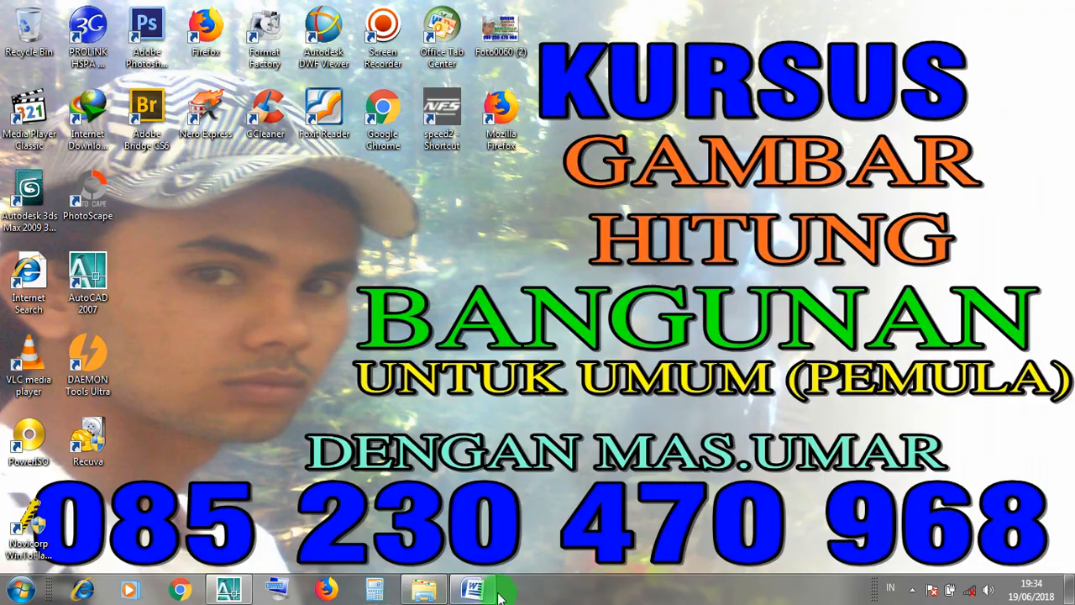
{"action": "left_click", "coordinate": [471, 590]}
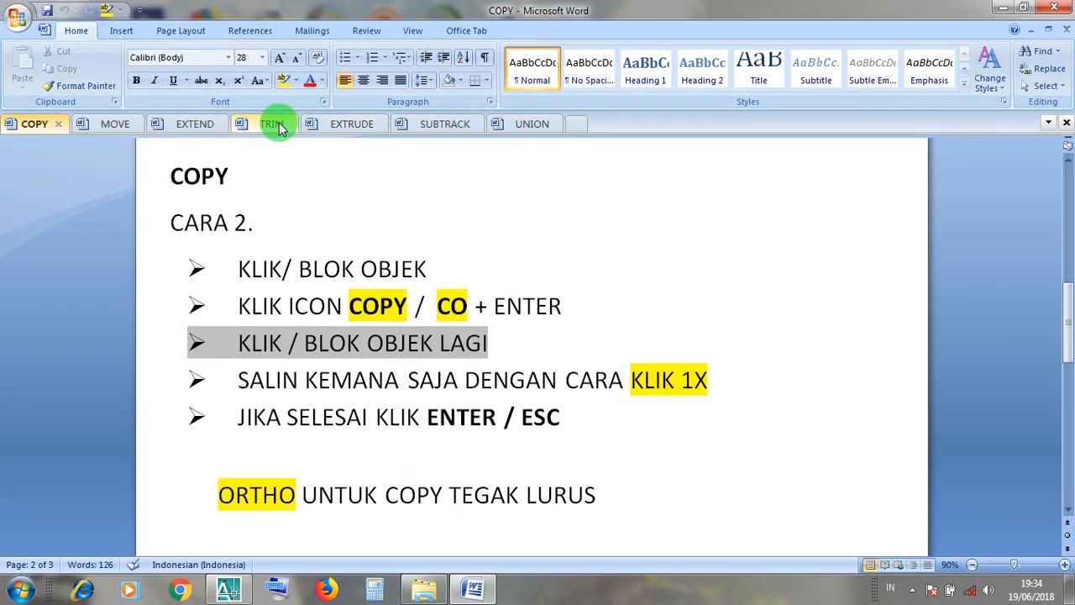
{"action": "left_click", "coordinate": [194, 124]}
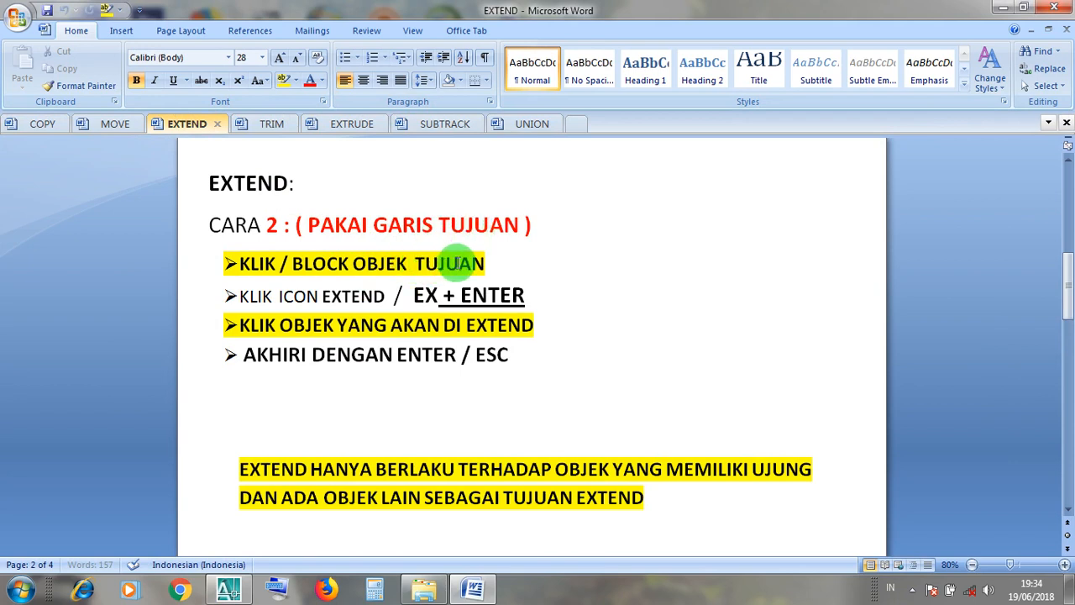
{"action": "left_click_drag", "start_coordinate": [485, 264], "coordinate": [239, 264]}
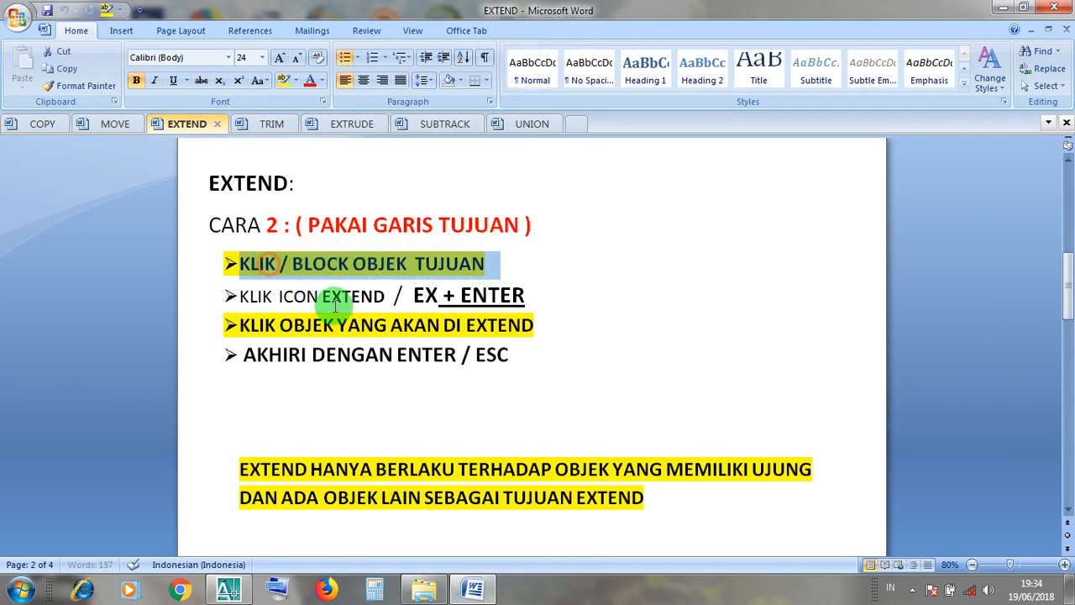
{"action": "left_click", "coordinate": [341, 297]}
{"action": "left_click_drag", "start_coordinate": [388, 295], "coordinate": [233, 297]}
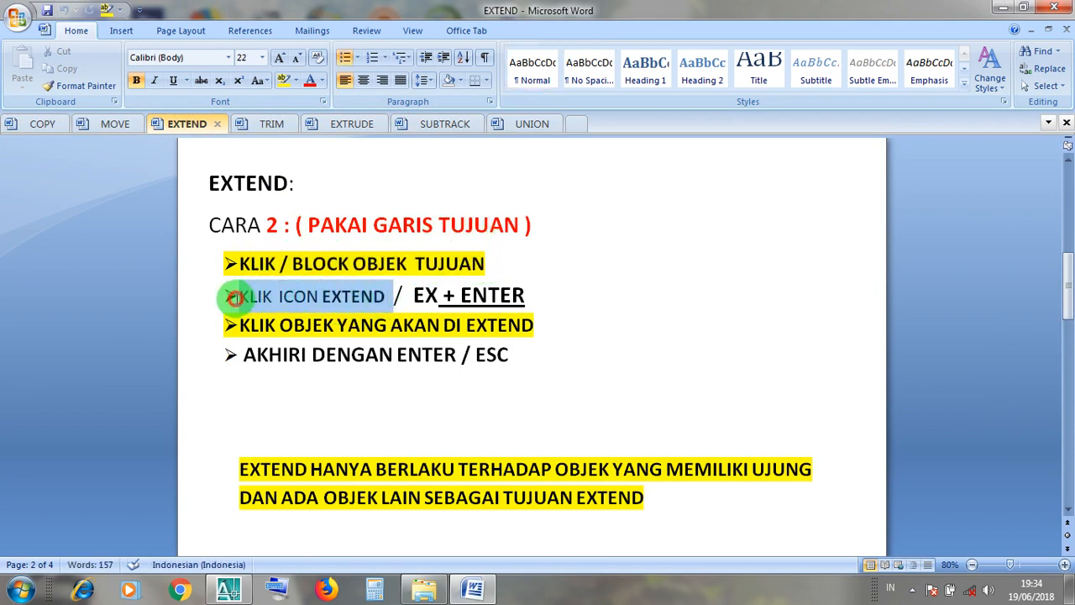
{"action": "left_click", "coordinate": [424, 297]}
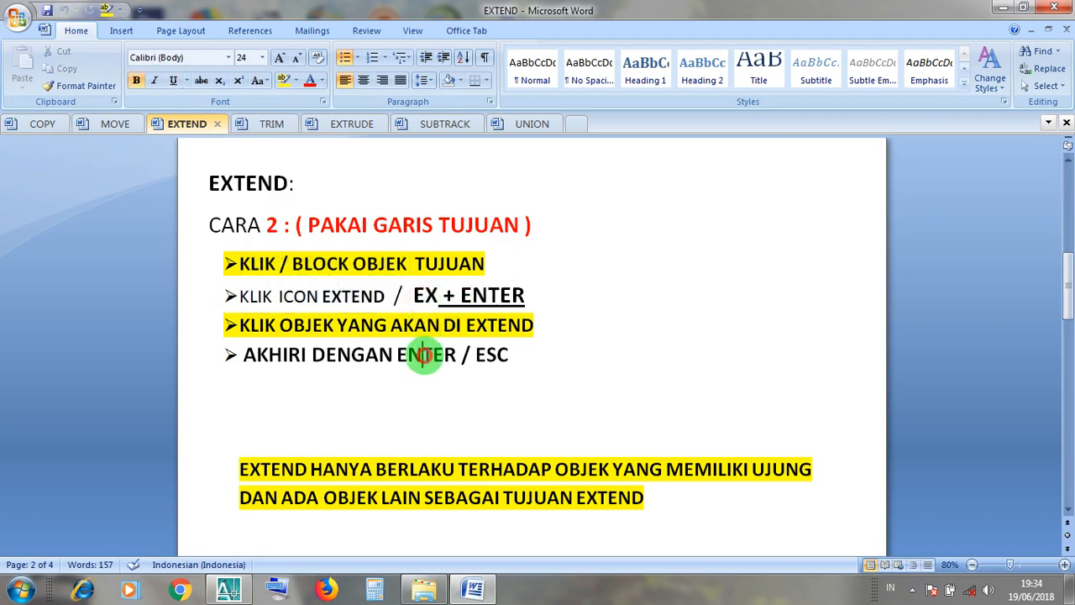
{"action": "left_click", "coordinate": [1002, 7]}
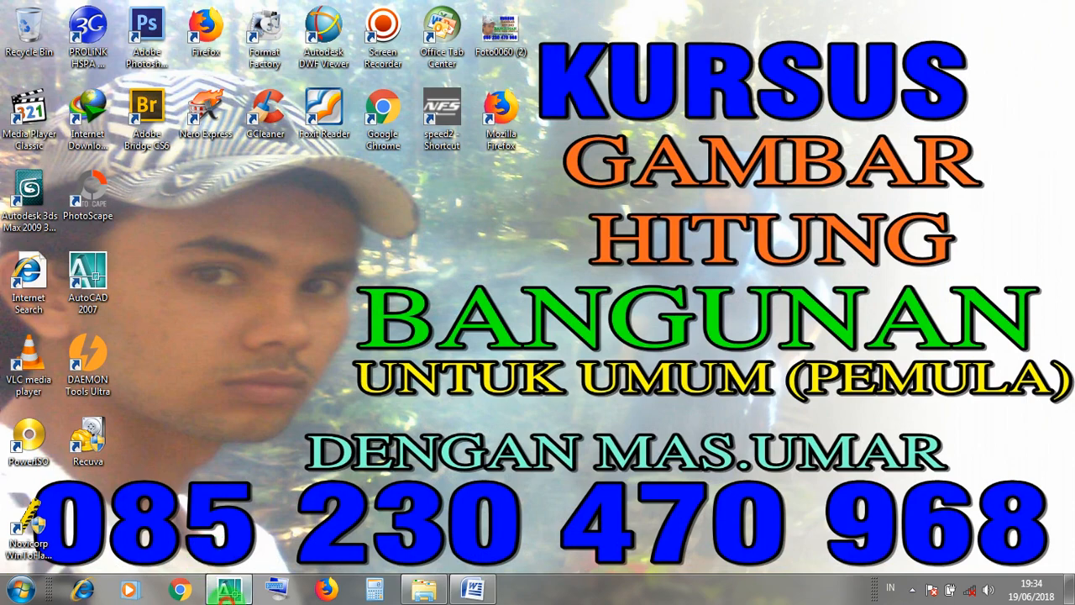
{"action": "left_click", "coordinate": [229, 591]}
{"action": "scroll", "coordinate": [589, 367], "scroll_direction": "up", "scroll_amount": 3}
{"action": "middle_click_drag", "start_coordinate": [588, 367], "coordinate": [450, 319]}
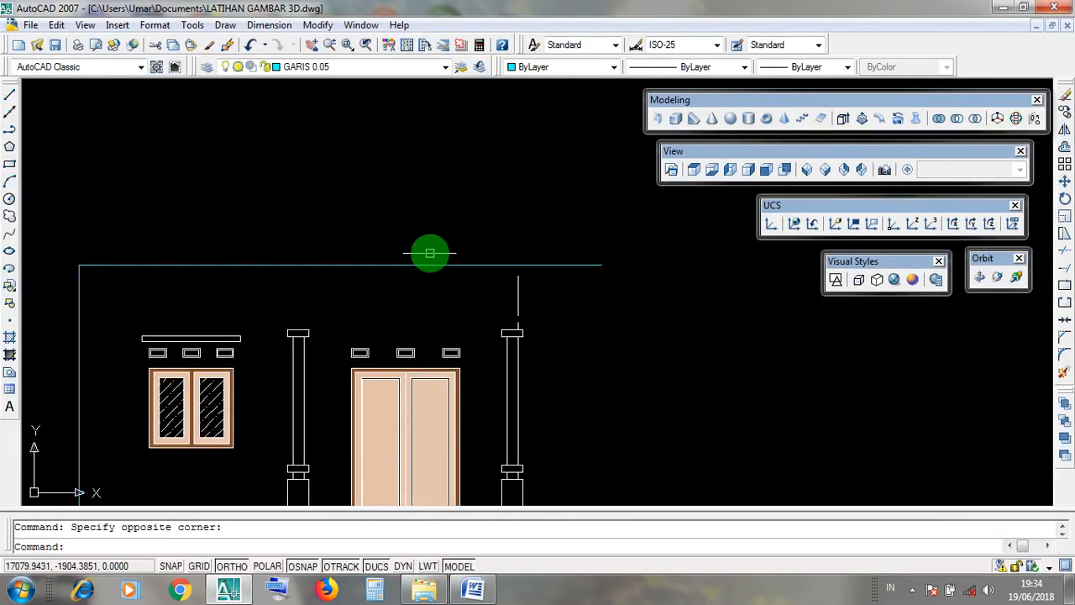
{"action": "left_click", "coordinate": [429, 262]}
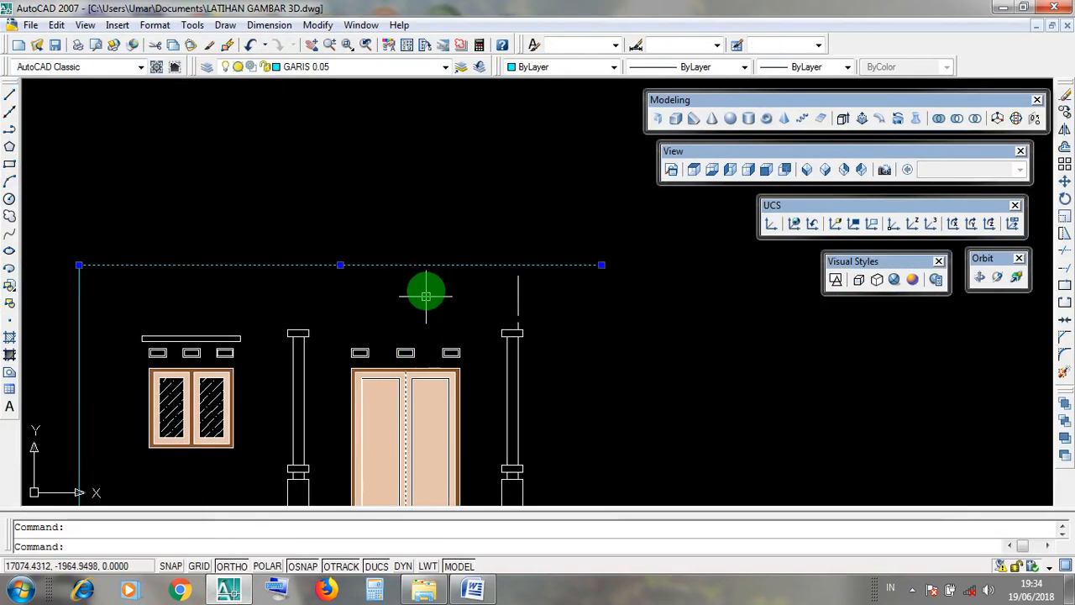
{"action": "left_click", "coordinate": [403, 249]}
{"action": "left_click", "coordinate": [399, 251]}
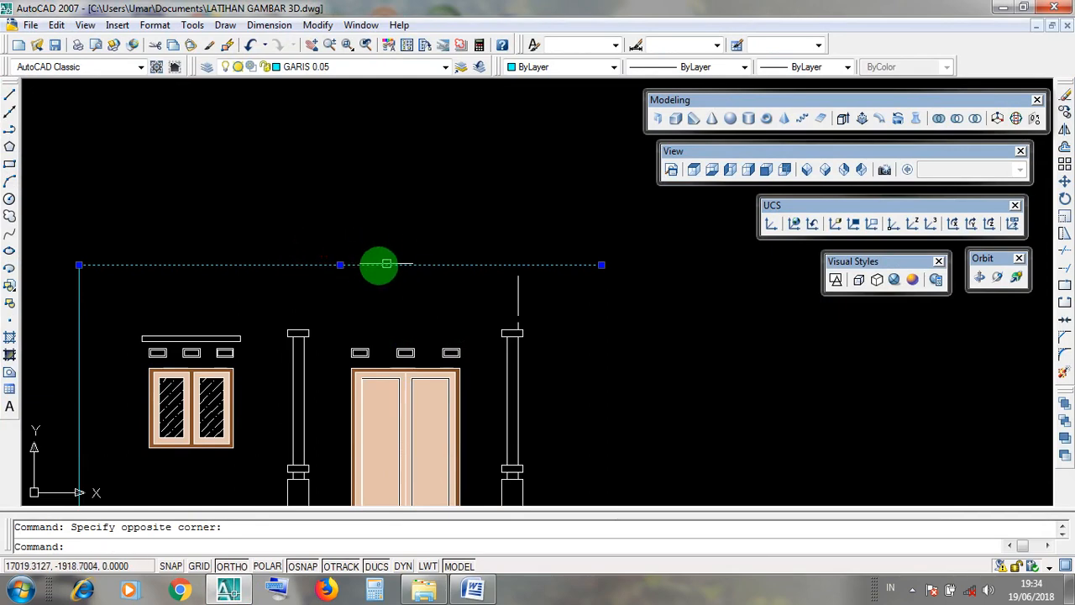
{"action": "middle_click_drag", "start_coordinate": [369, 270], "coordinate": [420, 204]}
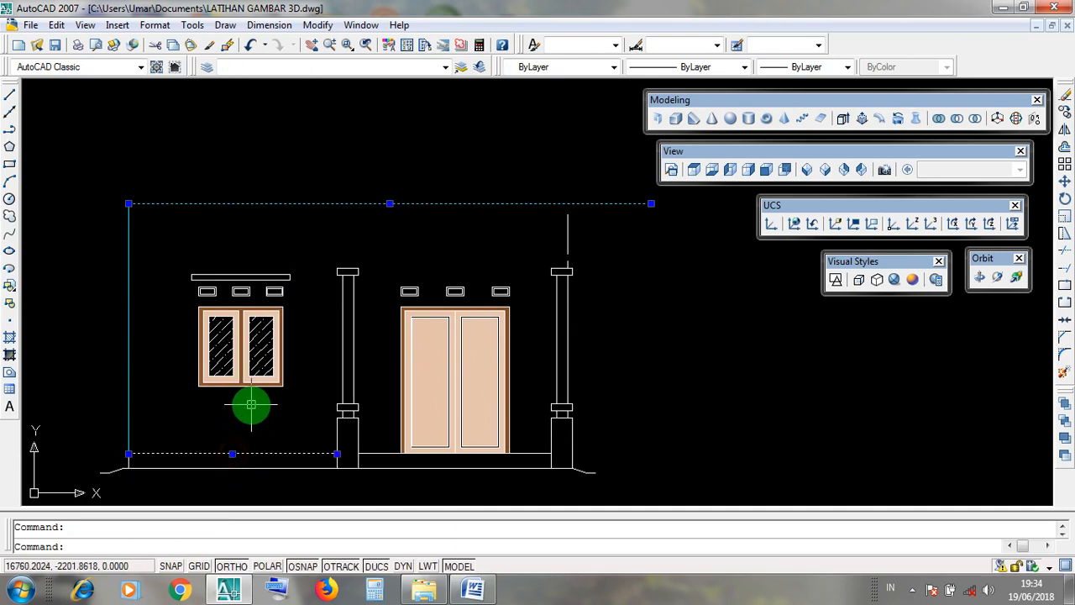
{"action": "key", "text": "Escape"}
{"action": "left_click", "coordinate": [227, 454]}
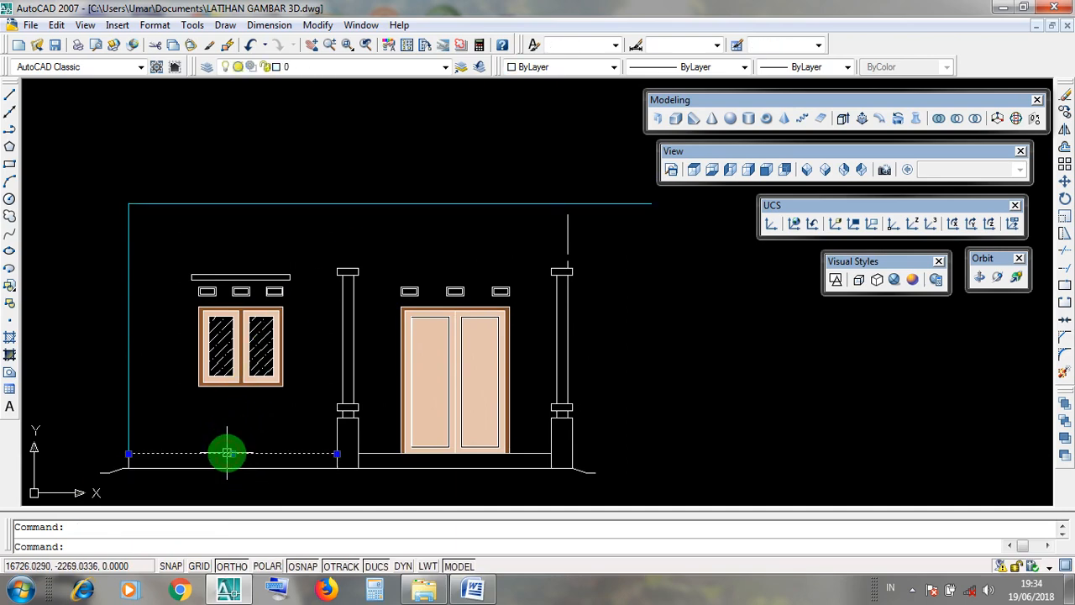
{"action": "left_click", "coordinate": [217, 204]}
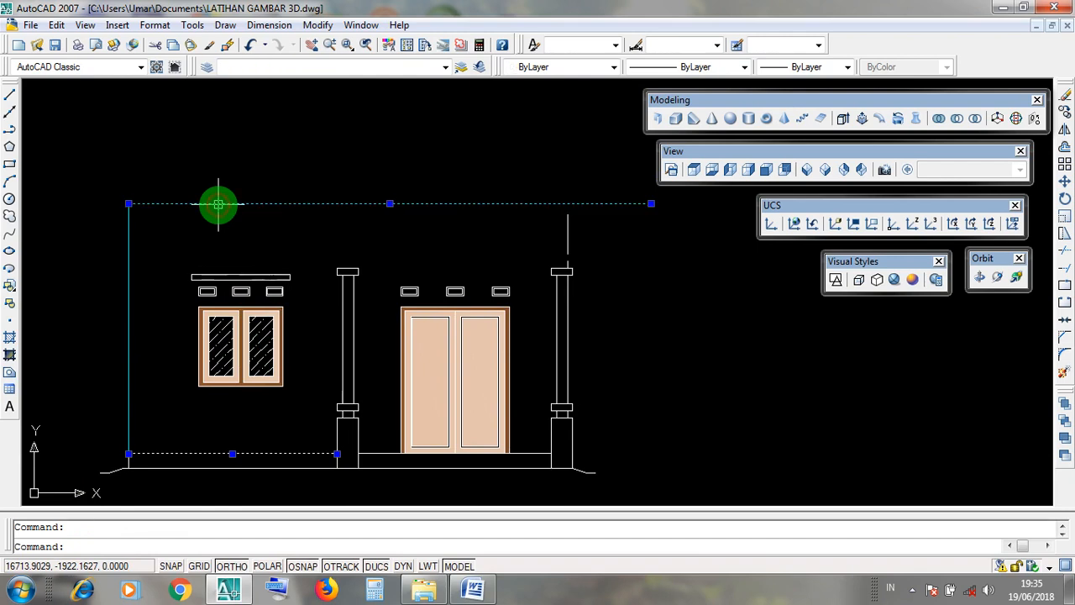
{"action": "left_click", "coordinate": [182, 454]}
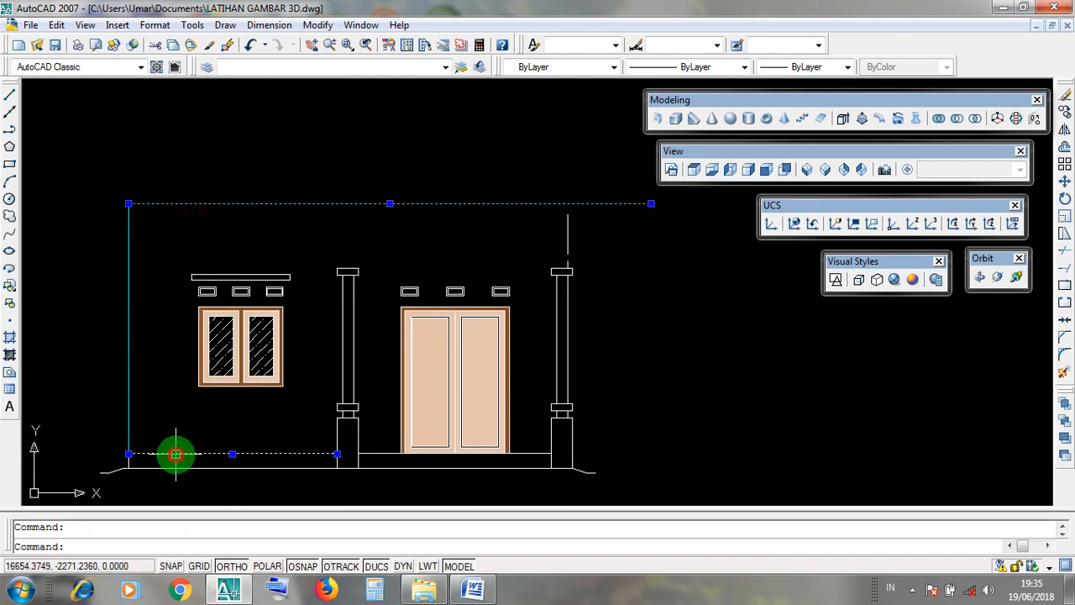
{"action": "left_click", "coordinate": [190, 203]}
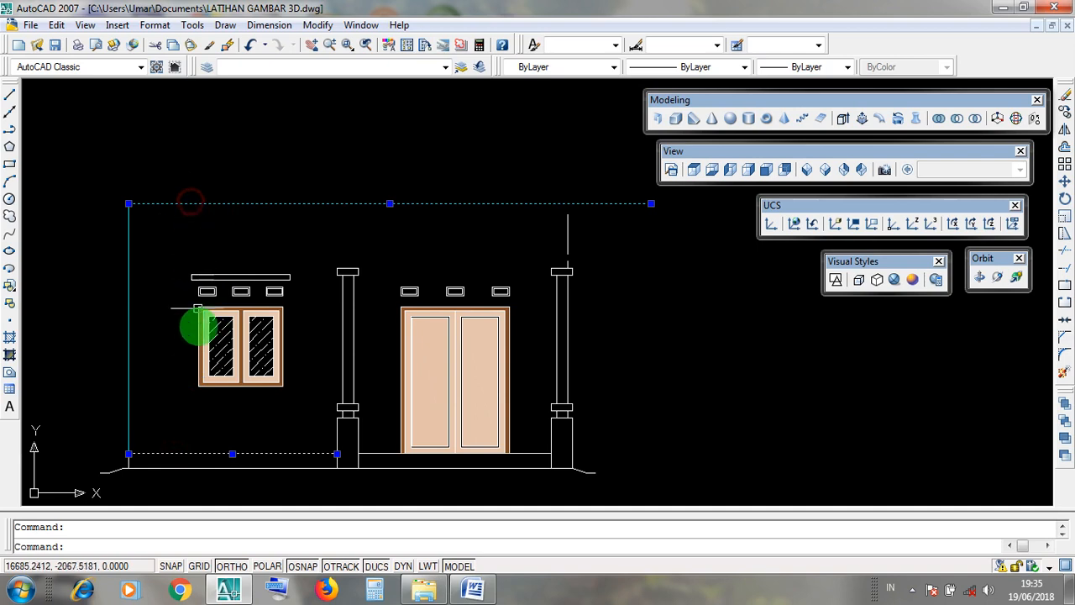
{"action": "left_click", "coordinate": [200, 454]}
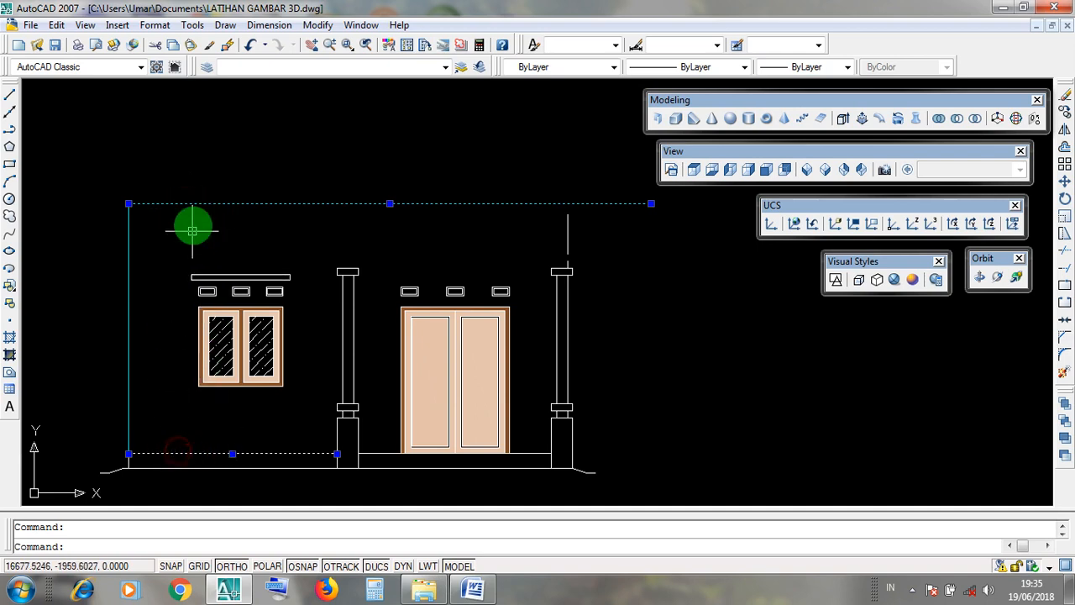
{"action": "left_click", "coordinate": [192, 202]}
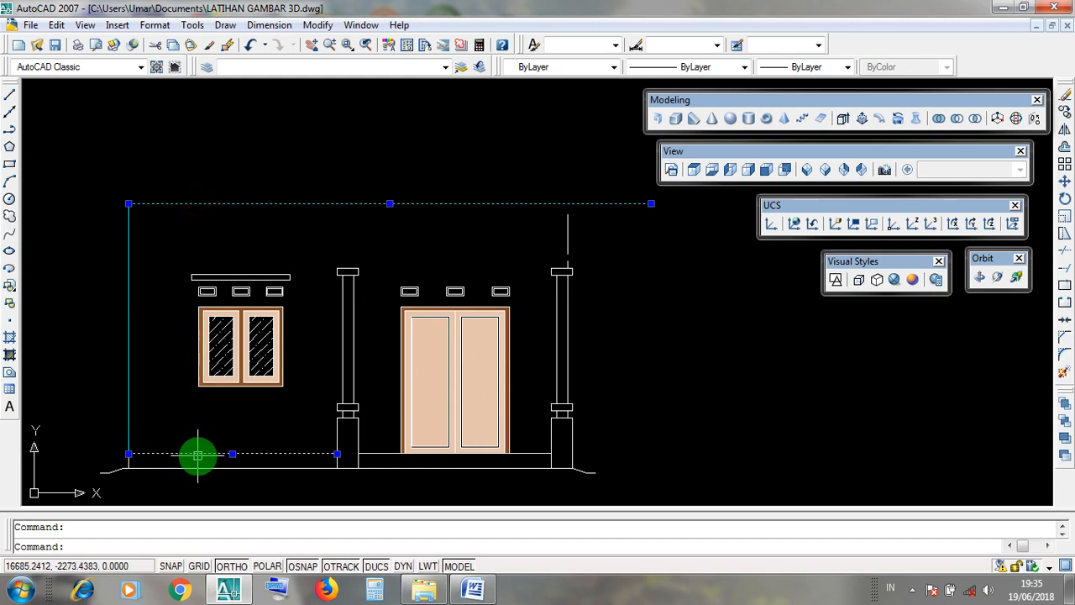
{"action": "left_click", "coordinate": [183, 204]}
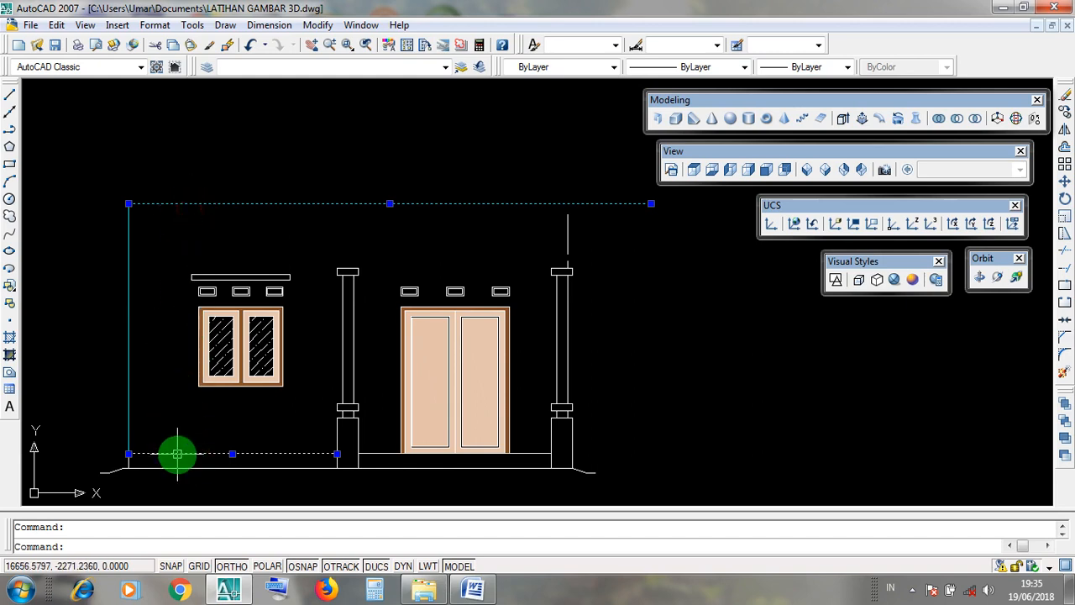
{"action": "left_click", "coordinate": [176, 202]}
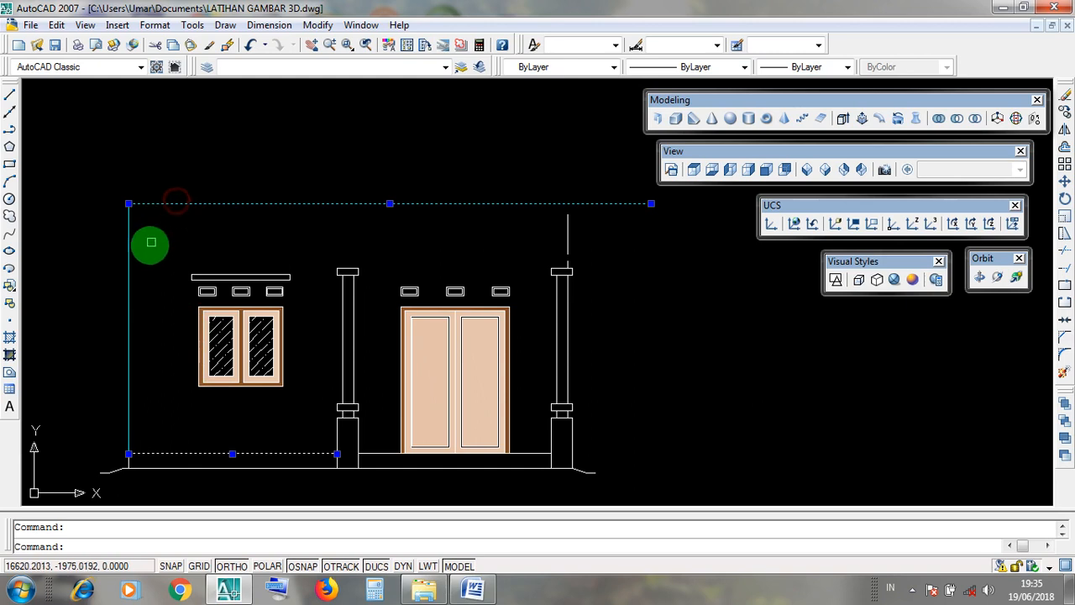
{"action": "key", "text": "Escape"}
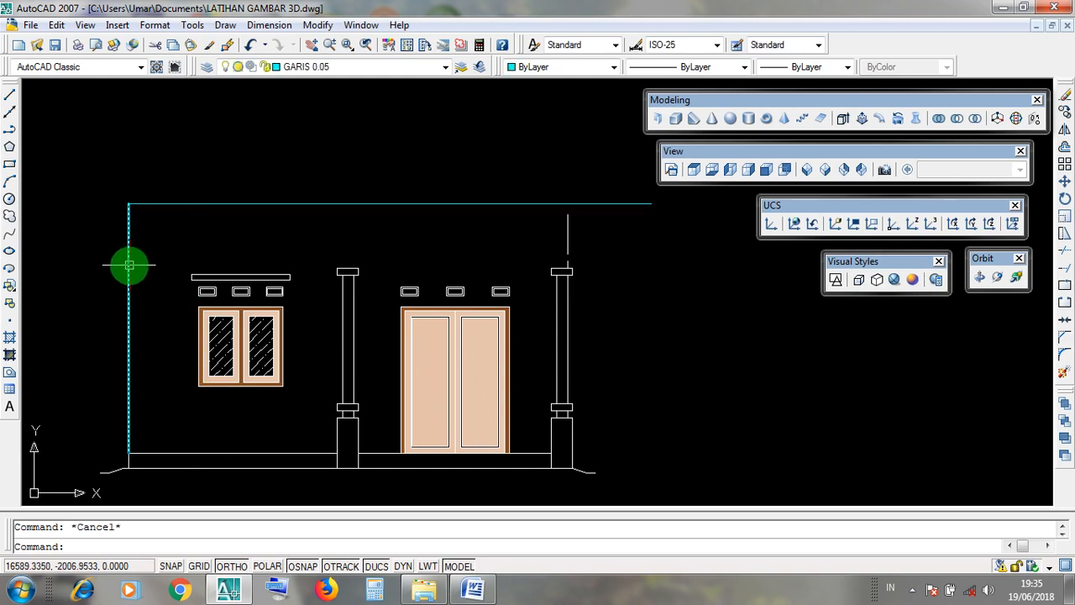
- Examine the wall outline's left vertical line and the corners where it meets the floor line and the top line
{"action": "left_click", "coordinate": [127, 307]}
{"action": "key", "text": "Escape"}
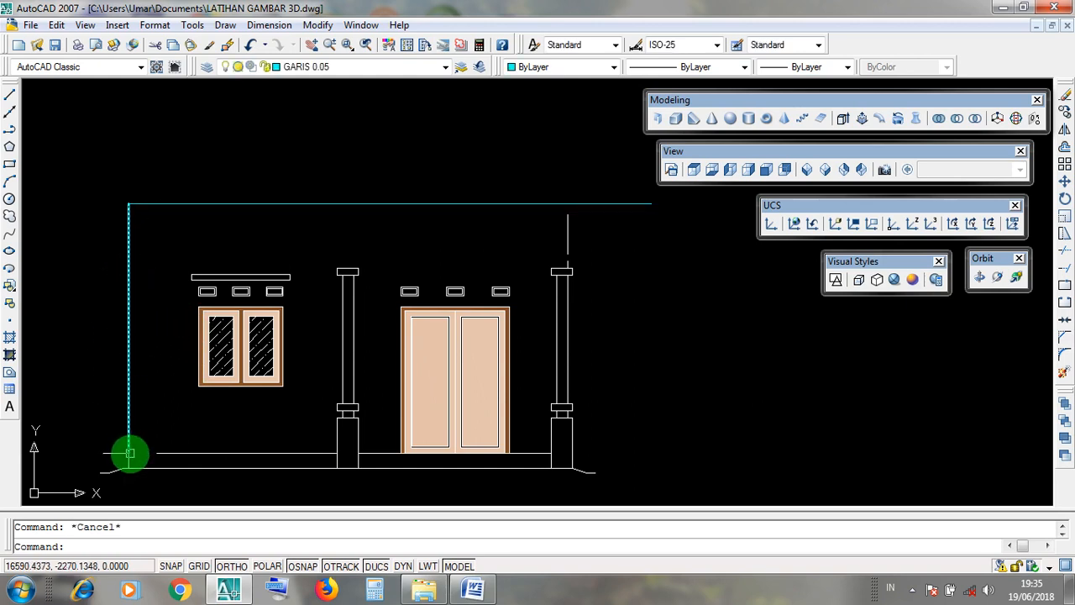
{"action": "left_click", "coordinate": [130, 454]}
{"action": "scroll", "coordinate": [127, 450], "scroll_direction": "up", "scroll_amount": 3}
{"action": "left_click", "coordinate": [124, 421]}
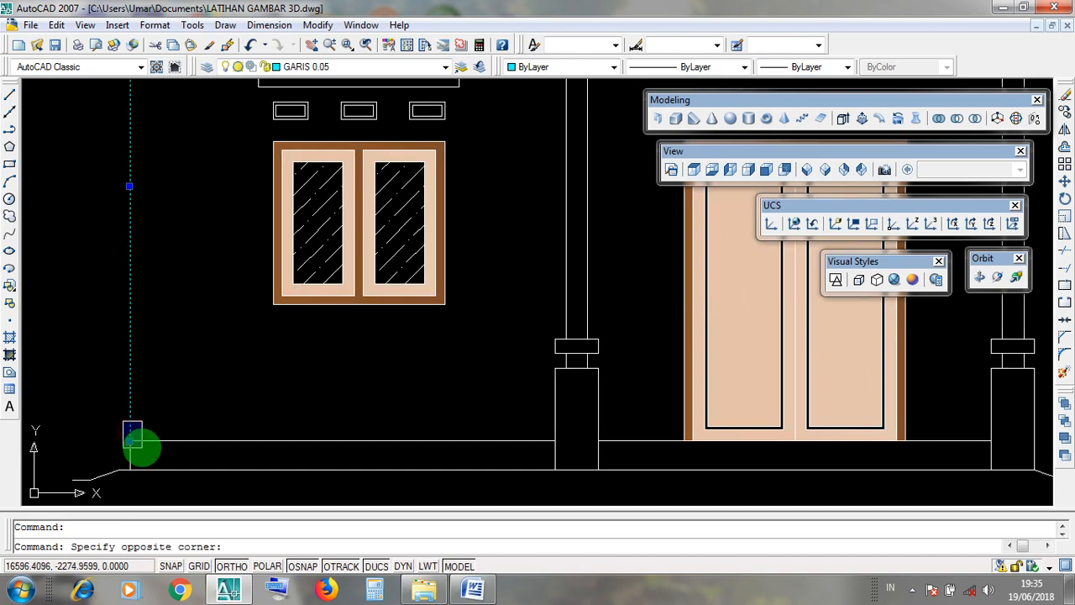
{"action": "left_click", "coordinate": [145, 444]}
{"action": "scroll", "coordinate": [157, 451], "scroll_direction": "down", "scroll_amount": 3}
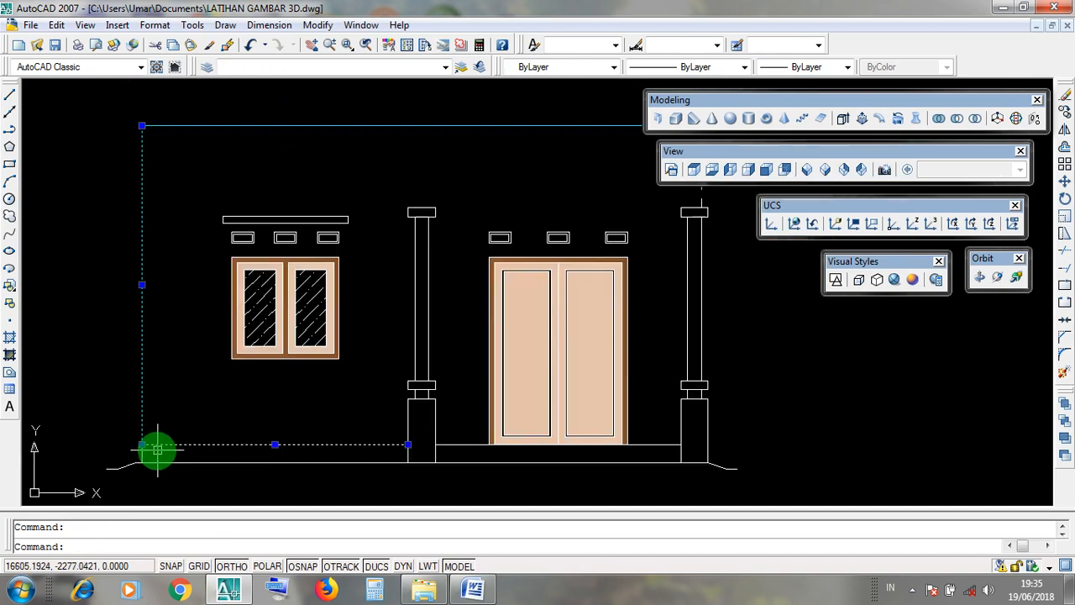
{"action": "key", "text": "Escape"}
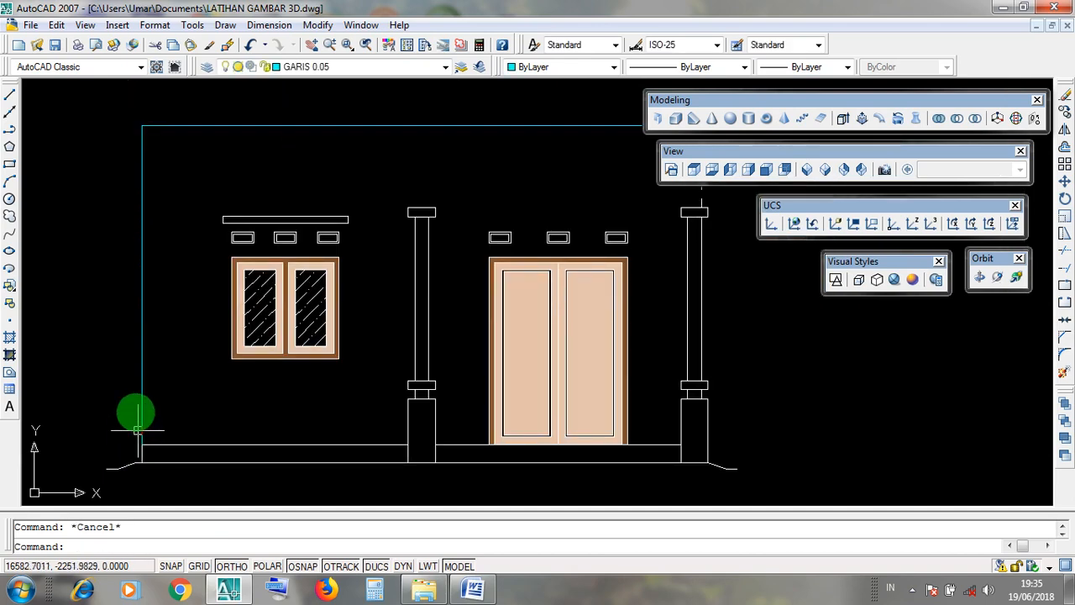
{"action": "left_click", "coordinate": [151, 152]}
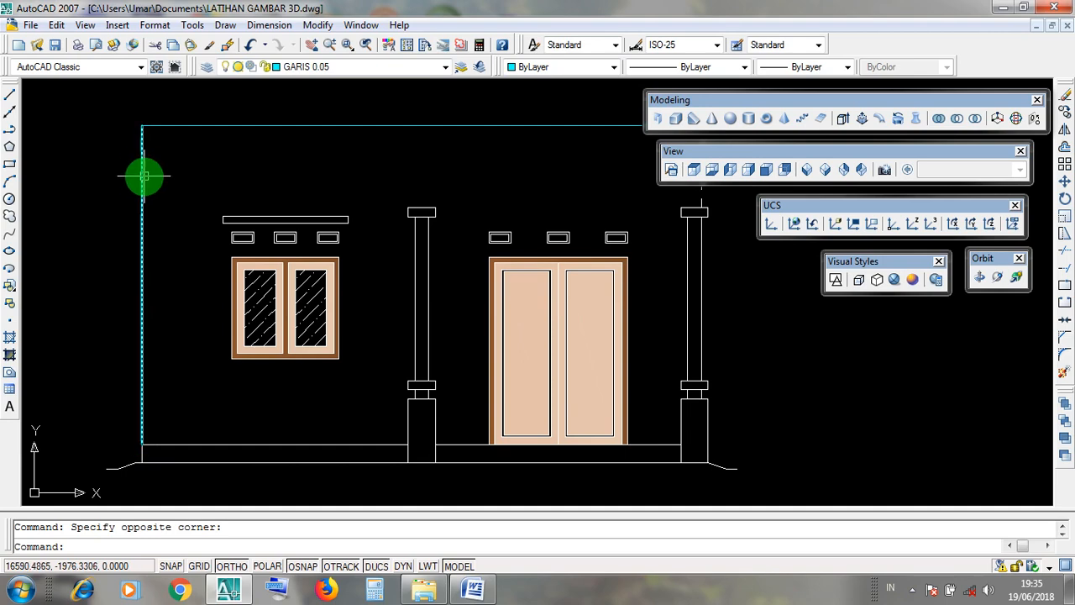
{"action": "left_click", "coordinate": [144, 177]}
{"action": "key", "text": "Escape"}
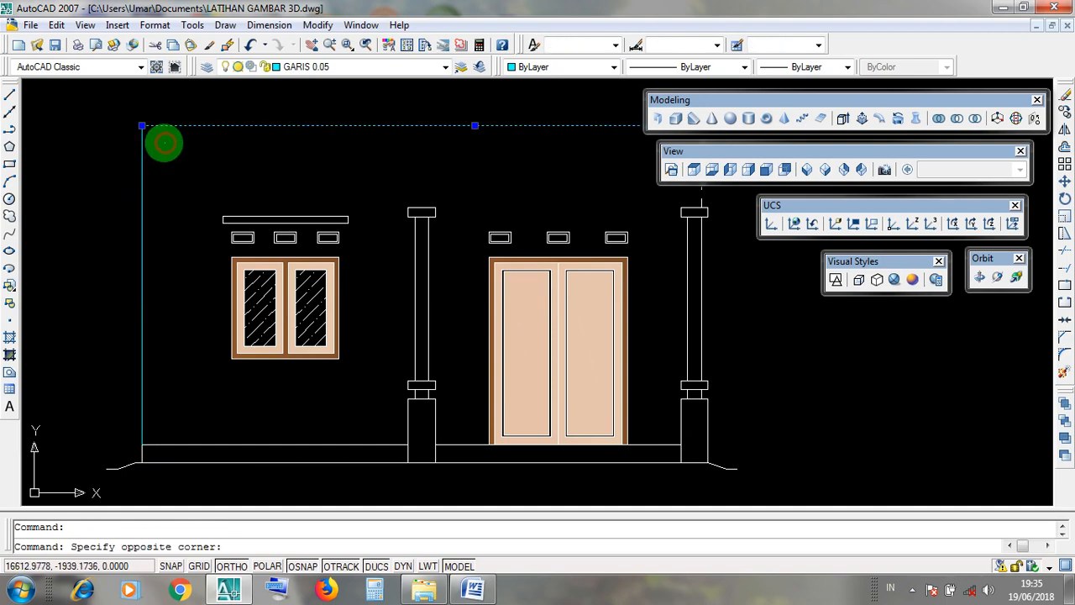
{"action": "key", "text": "Escape"}
{"action": "left_click", "coordinate": [143, 134]}
{"action": "scroll", "coordinate": [205, 199], "scroll_direction": "down", "scroll_amount": 2}
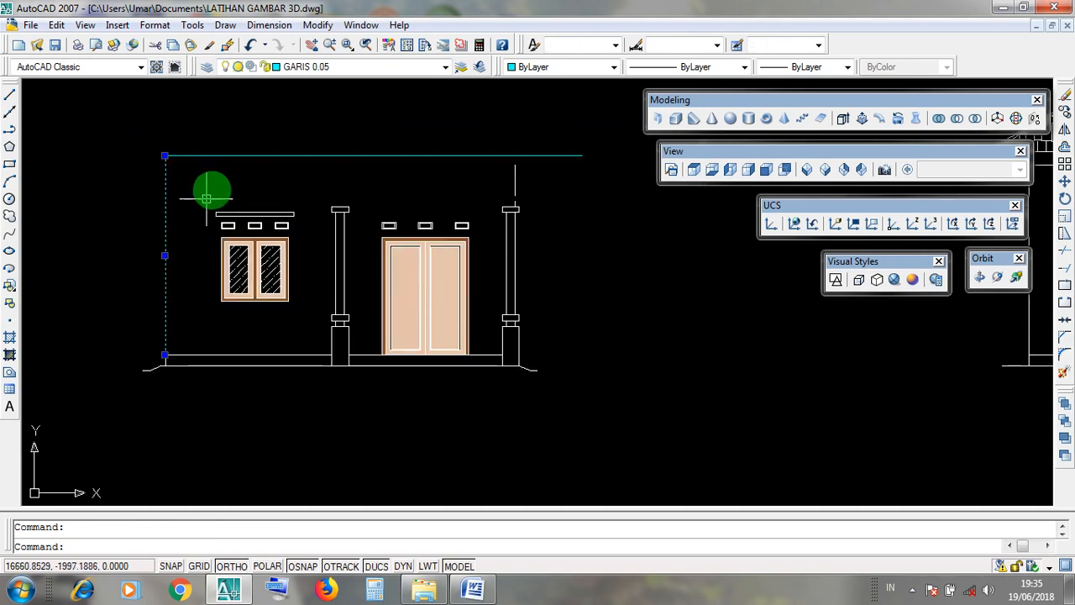
{"action": "middle_click_drag", "start_coordinate": [204, 113], "coordinate": [173, 148]}
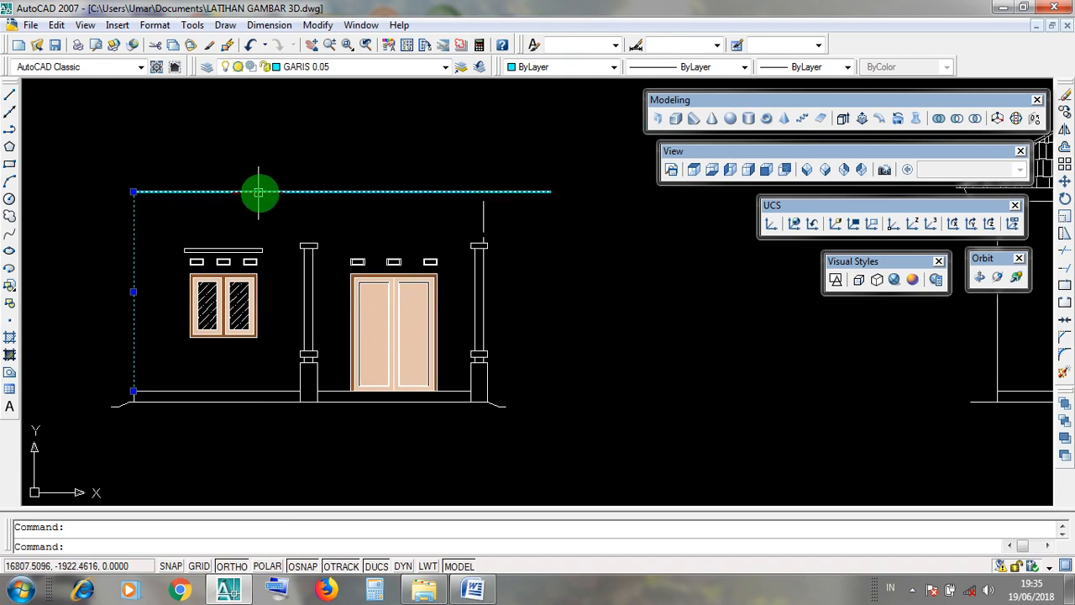
- Examine the horizontal line along the top of the facade as the possible target for extending lines
{"action": "key", "text": "Escape"}
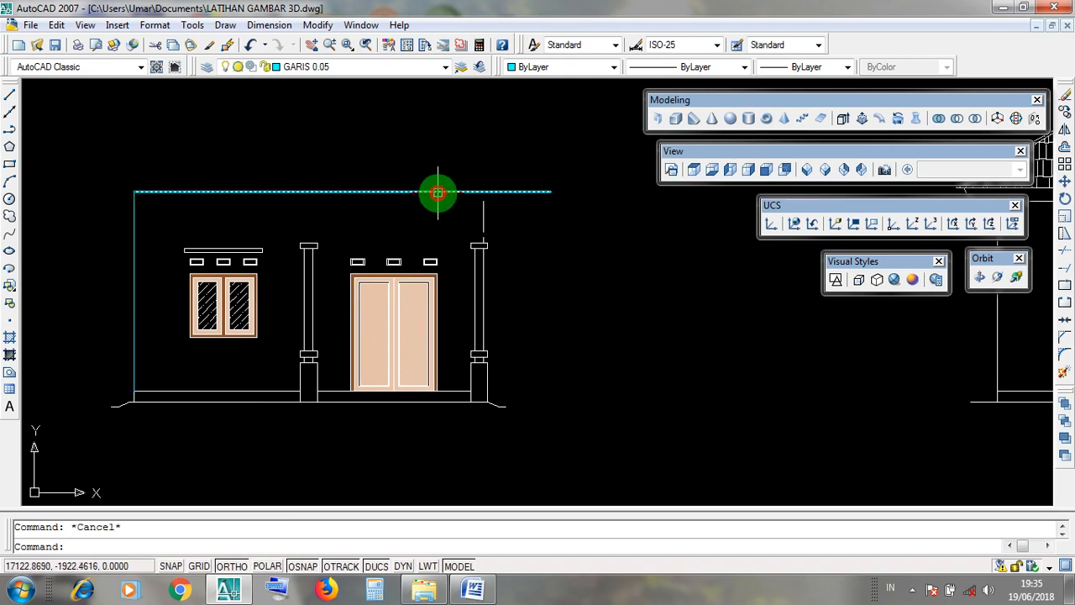
{"action": "left_click", "coordinate": [438, 192]}
{"action": "key", "text": "Escape"}
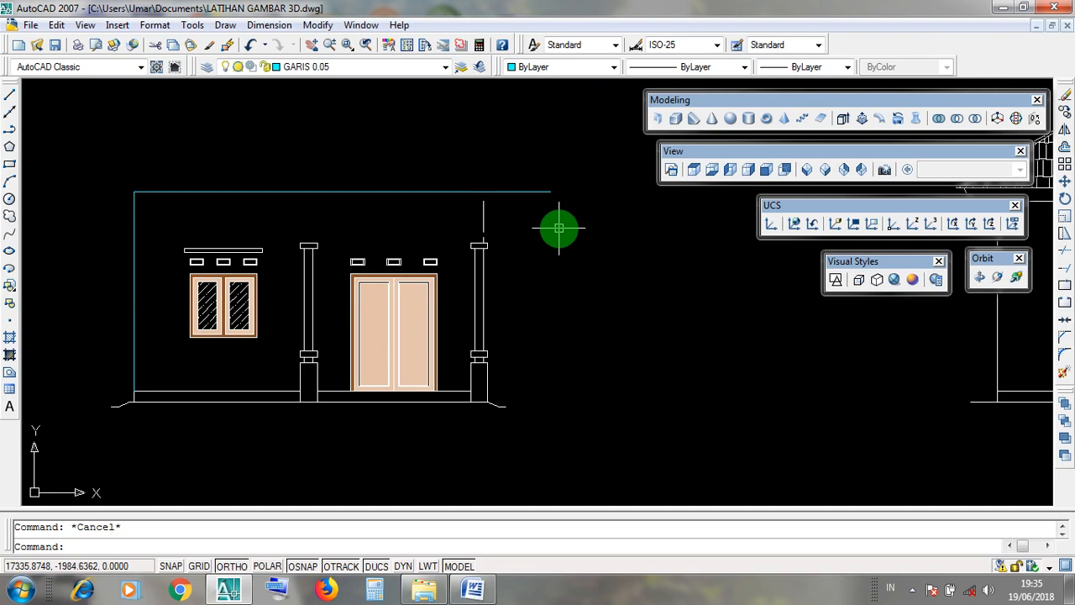
{"action": "scroll", "coordinate": [504, 227], "scroll_direction": "up", "scroll_amount": 2}
{"action": "scroll", "coordinate": [541, 237], "scroll_direction": "down", "scroll_amount": 3}
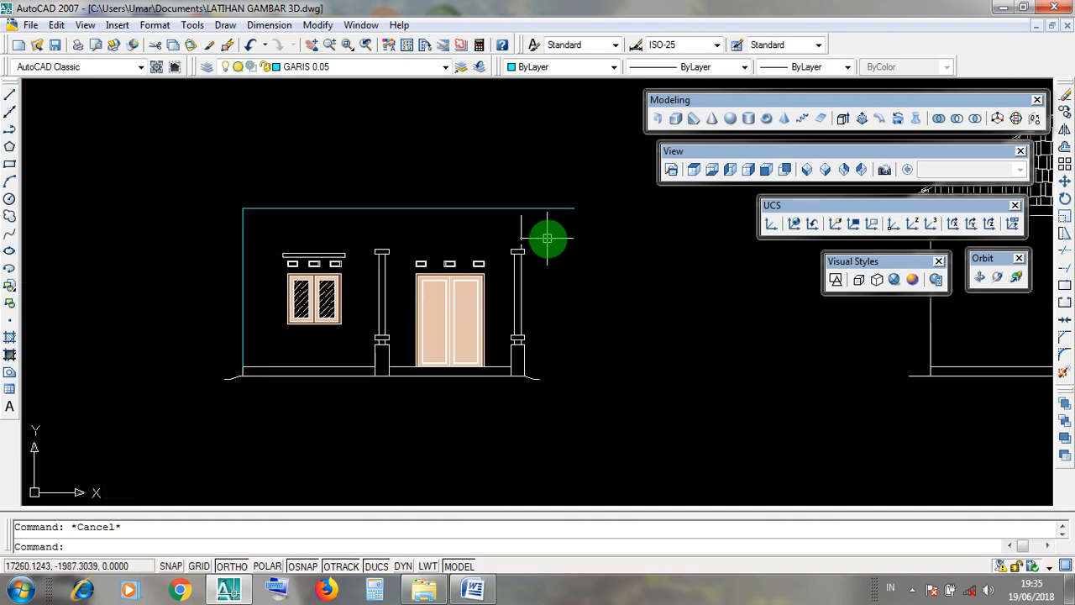
{"action": "scroll", "coordinate": [547, 239], "scroll_direction": "up", "scroll_amount": 1}
{"action": "middle_click_drag", "start_coordinate": [546, 237], "coordinate": [552, 253]}
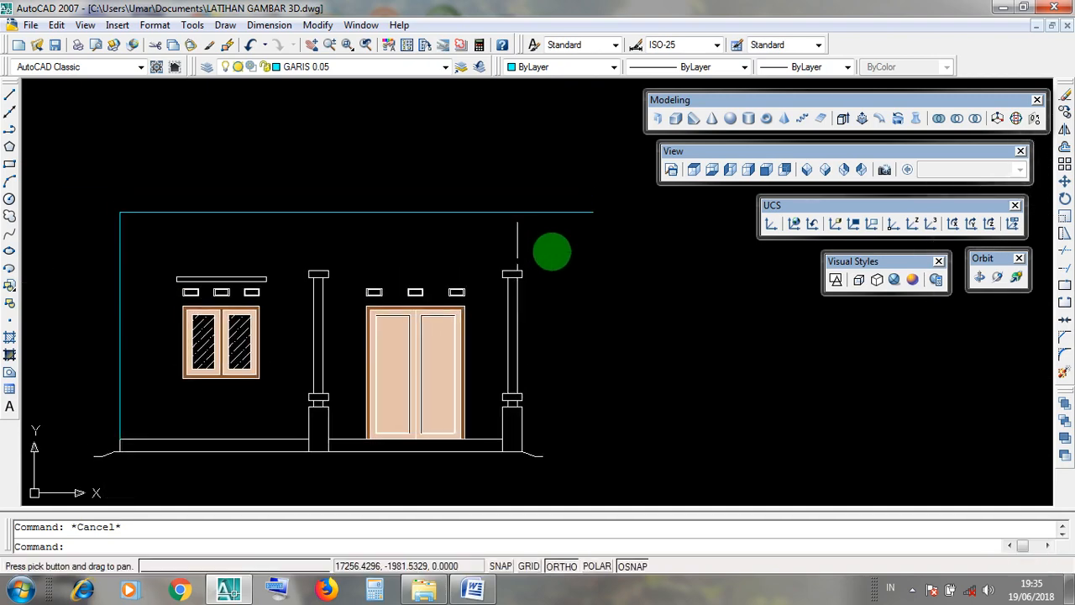
{"action": "left_click", "coordinate": [518, 215]}
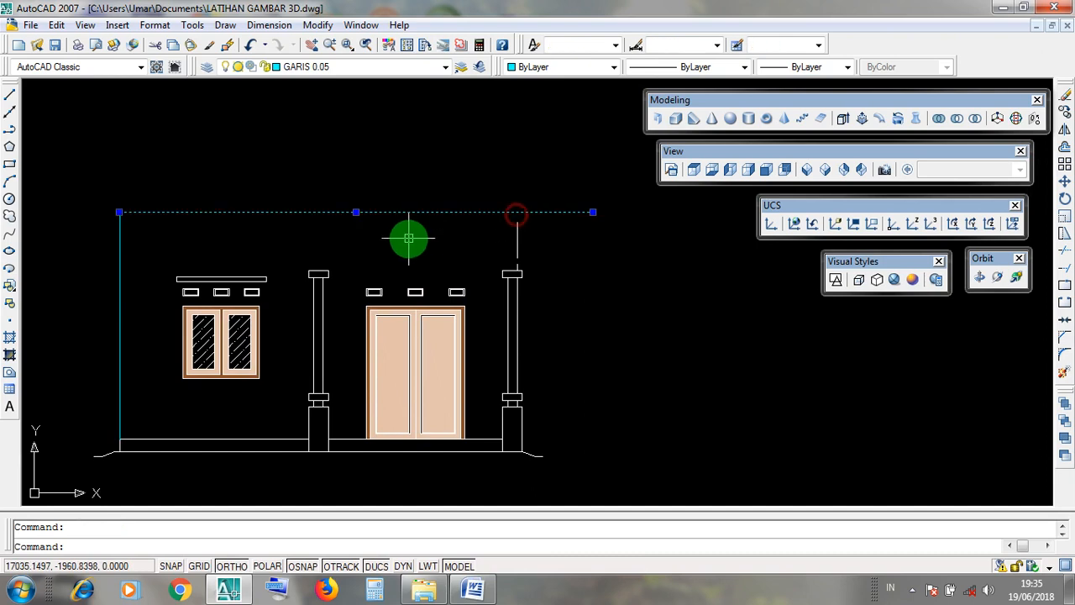
{"action": "left_click", "coordinate": [409, 233]}
{"action": "left_click", "coordinate": [374, 185]}
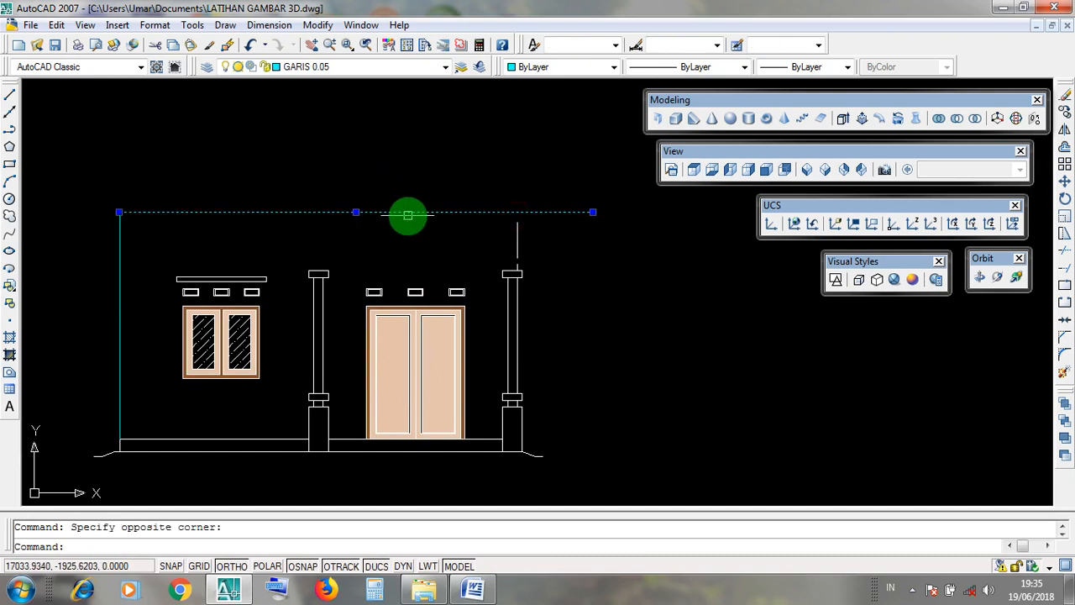
{"action": "scroll", "coordinate": [521, 267], "scroll_direction": "up", "scroll_amount": 3}
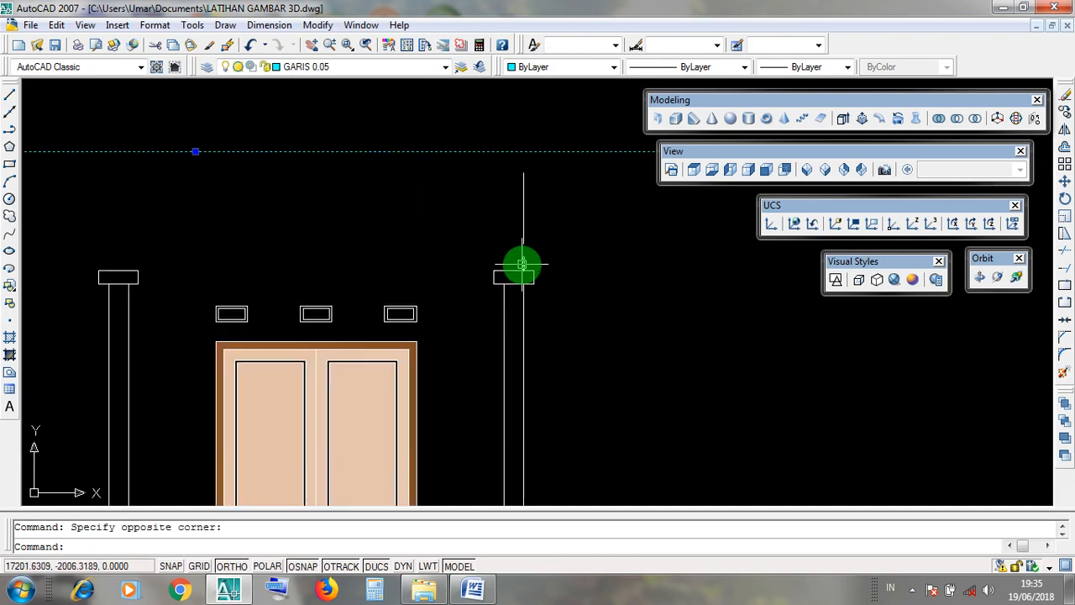
- Examine the broken vertical line segments above the right-hand column and their gap below the top line
{"action": "left_click", "coordinate": [522, 265]}
{"action": "key", "text": "Escape"}
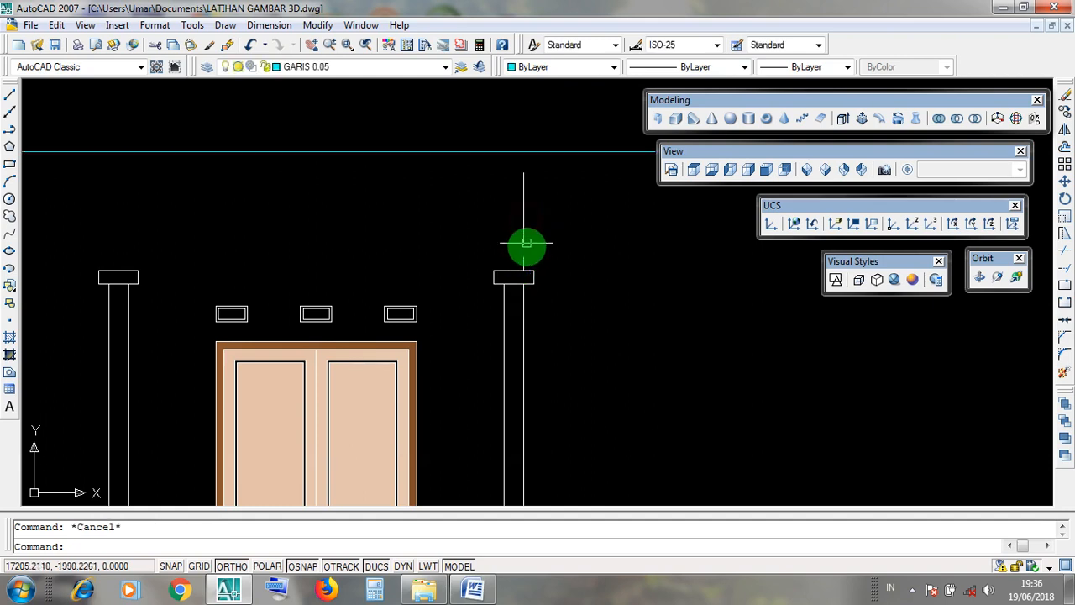
{"action": "left_click", "coordinate": [524, 265]}
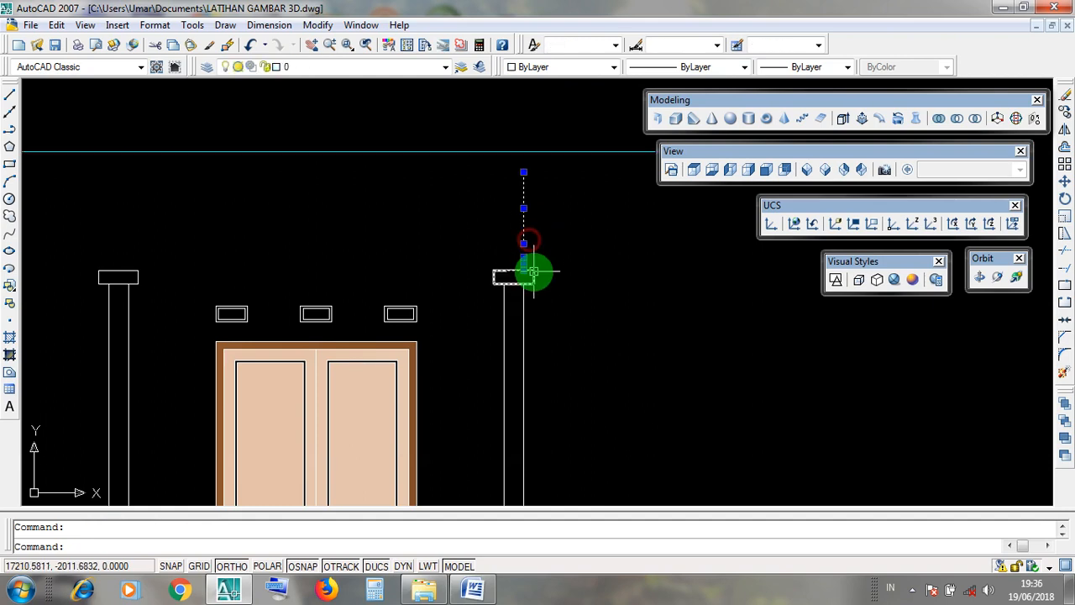
{"action": "scroll", "coordinate": [532, 268], "scroll_direction": "down", "scroll_amount": 2}
{"action": "middle_click_drag", "start_coordinate": [451, 269], "coordinate": [530, 301]}
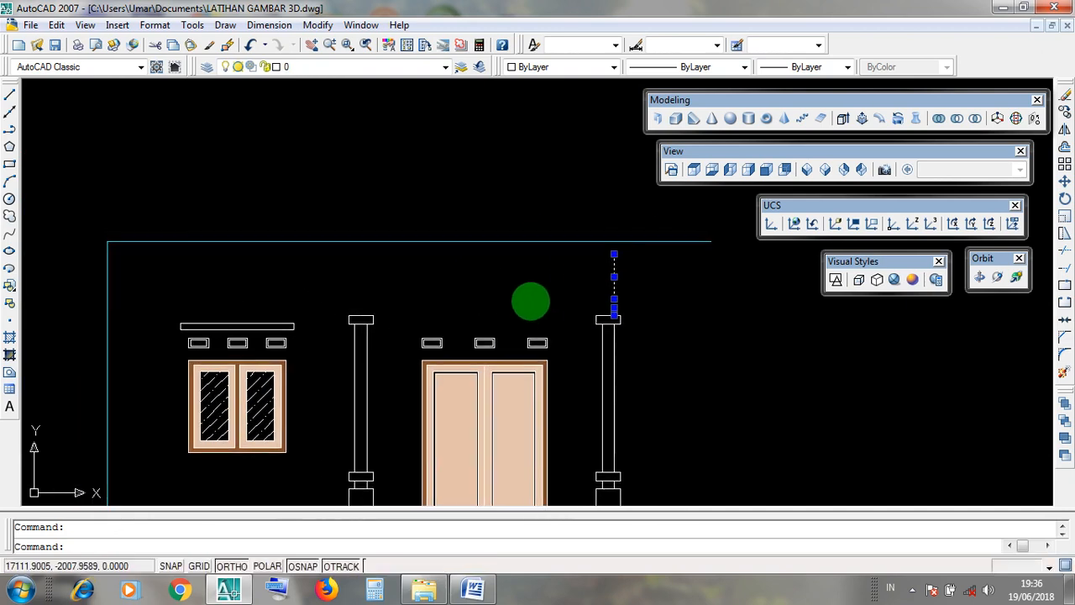
{"action": "key", "text": "Escape"}
- Extend both vertical segments above the right-hand column up to the facade's top line with Extend, using that line as the target boundary
{"action": "left_click", "coordinate": [499, 242]}
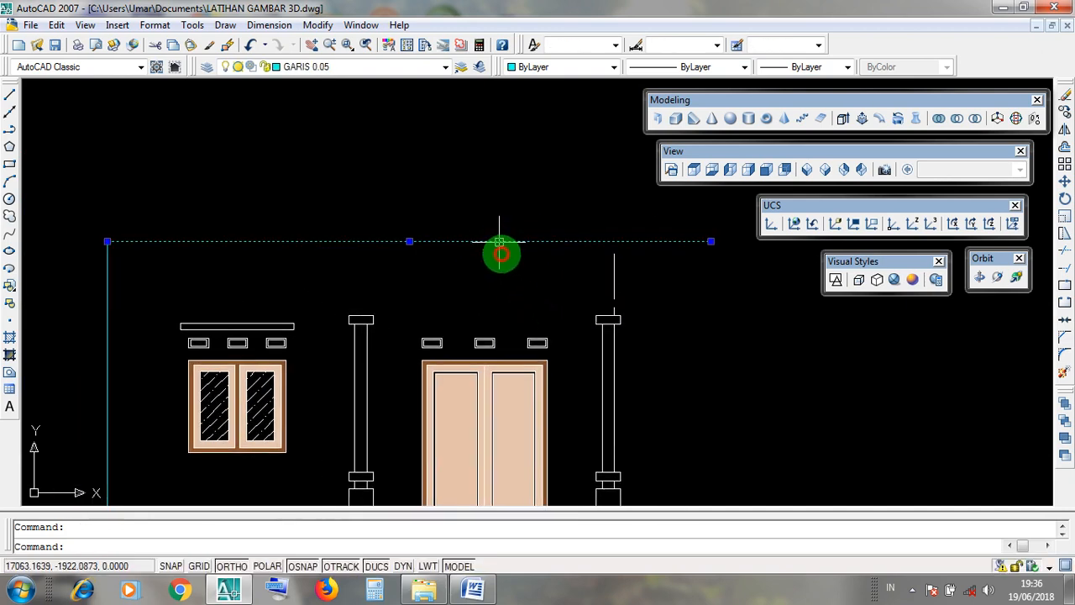
{"action": "left_click", "coordinate": [507, 275]}
{"action": "left_click", "coordinate": [468, 241]}
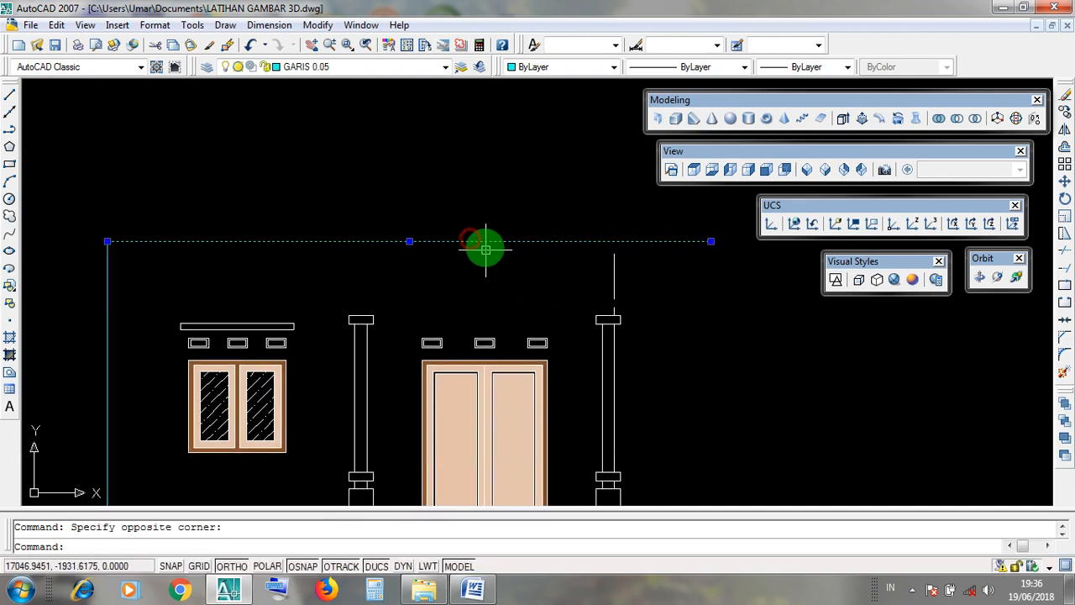
{"action": "left_click", "coordinate": [325, 46]}
{"action": "left_click", "coordinate": [319, 25]}
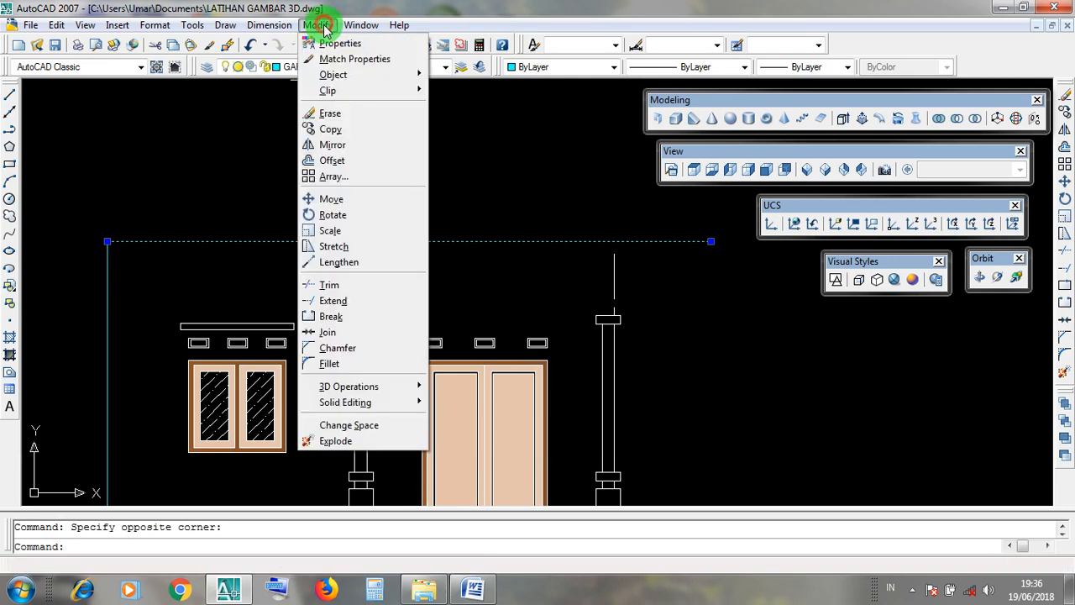
{"action": "left_click", "coordinate": [369, 302]}
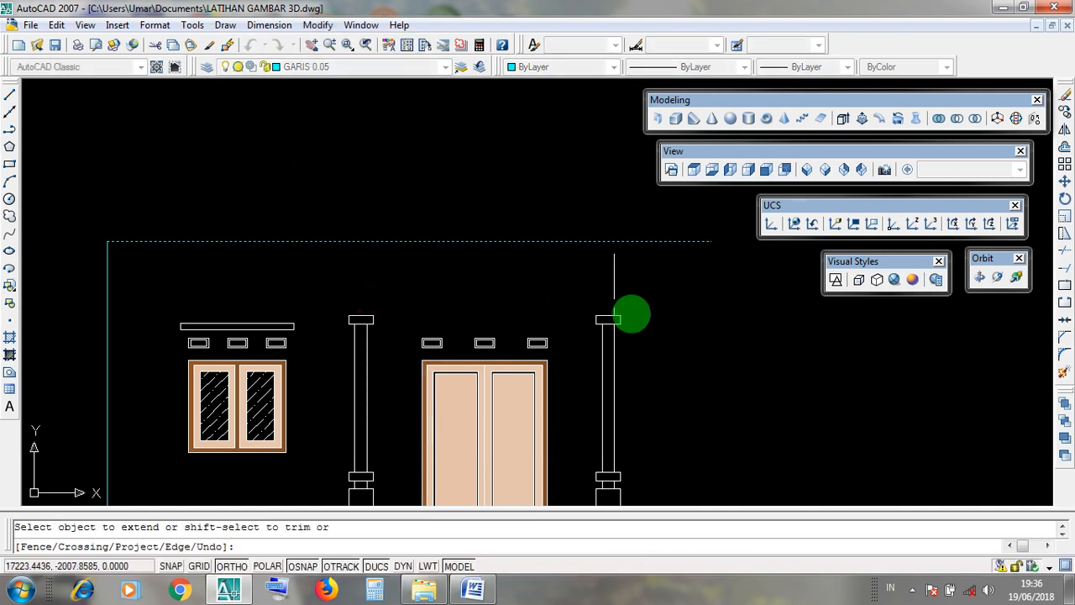
{"action": "scroll", "coordinate": [630, 311], "scroll_direction": "up", "scroll_amount": 2}
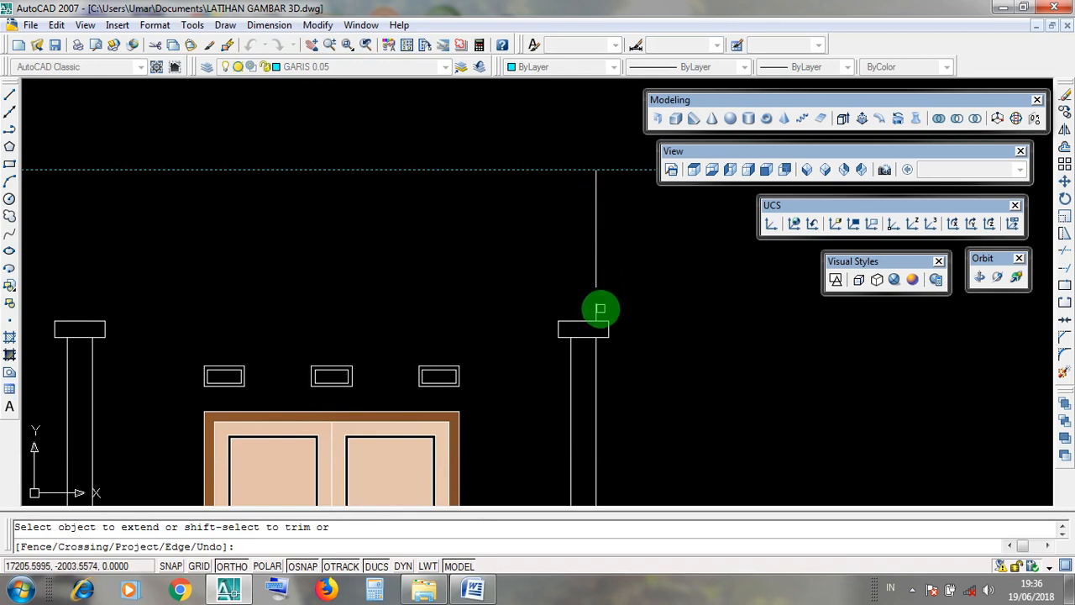
{"action": "scroll", "coordinate": [596, 312], "scroll_direction": "up", "scroll_amount": 3}
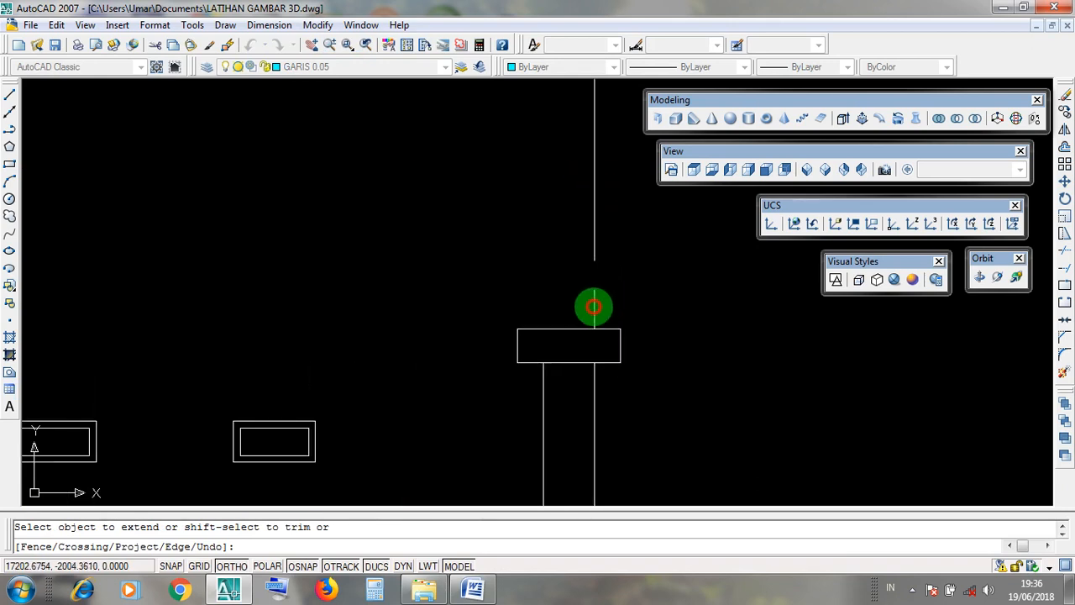
{"action": "scroll", "coordinate": [593, 306], "scroll_direction": "down", "scroll_amount": 4}
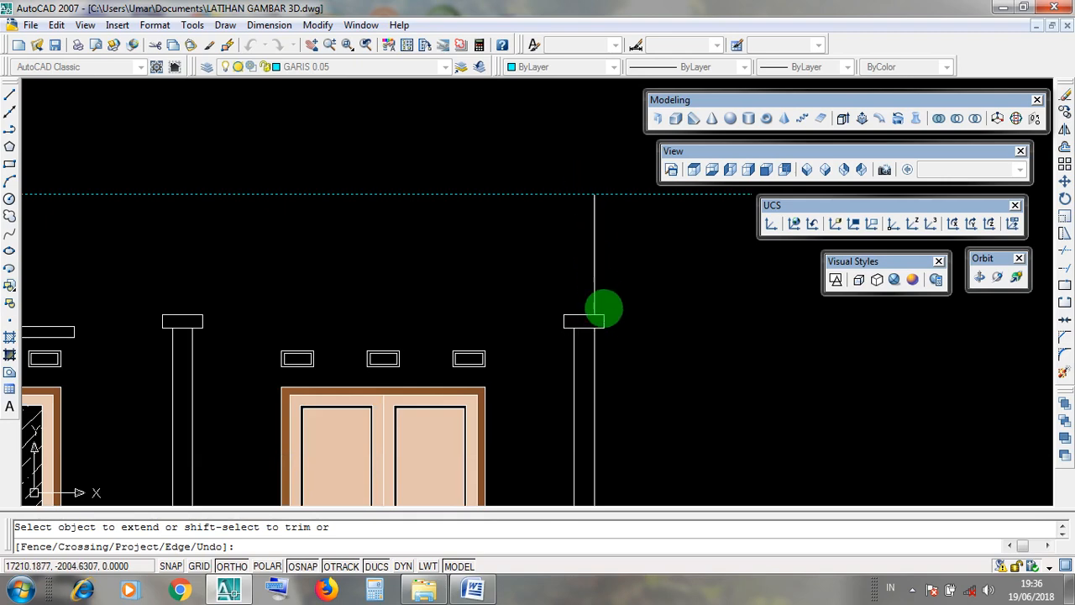
{"action": "scroll", "coordinate": [605, 321], "scroll_direction": "down", "scroll_amount": 2}
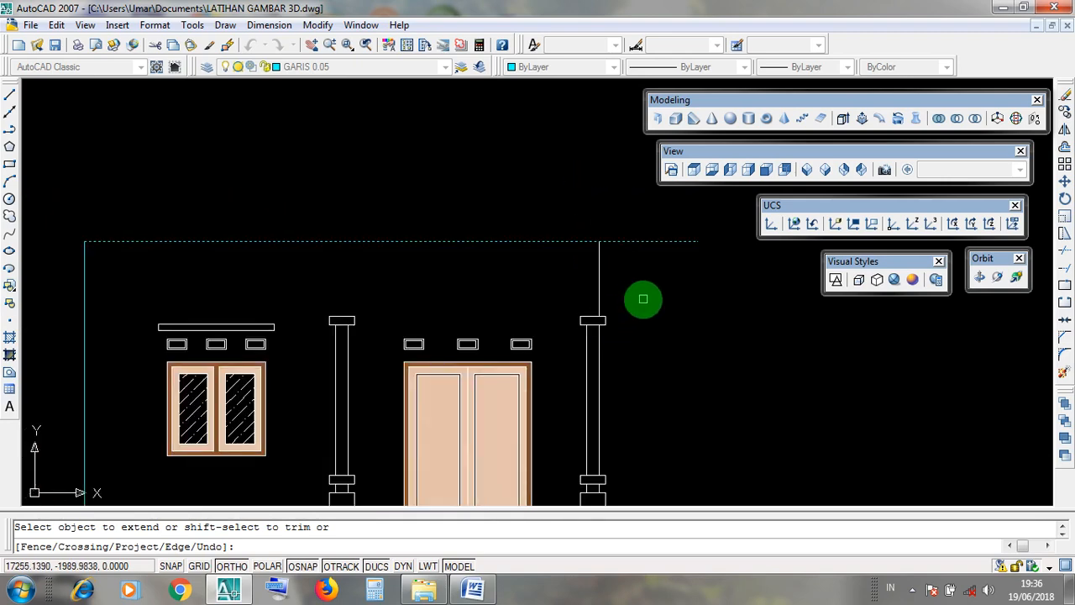
{"action": "key", "text": "Return"}
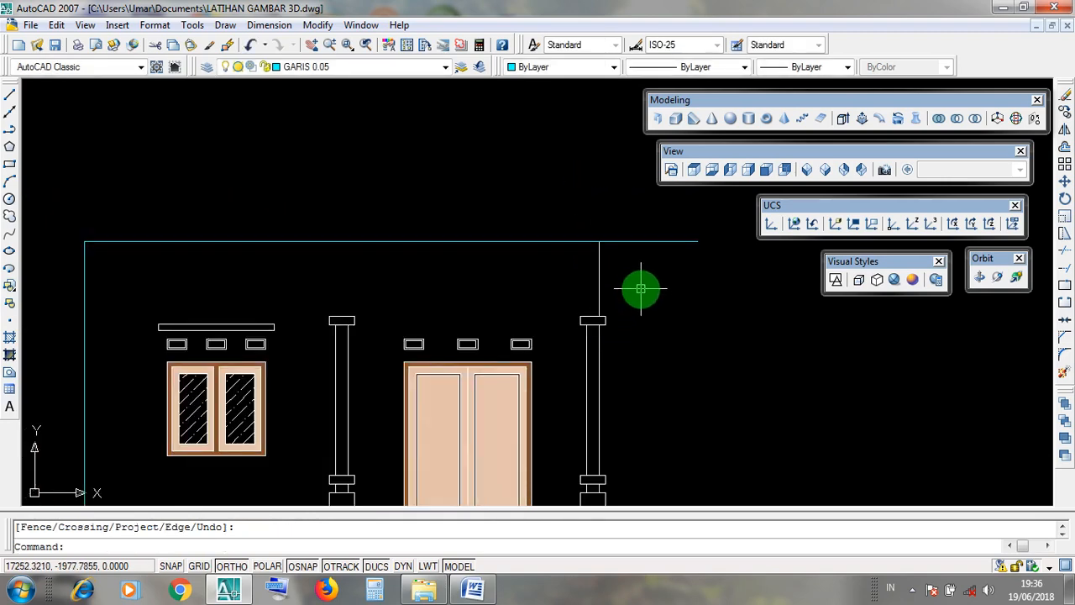
- Examine the part of the top line overhanging the right-hand column and locate the Trim command
{"action": "left_click", "coordinate": [586, 223]}
{"action": "left_click", "coordinate": [705, 265]}
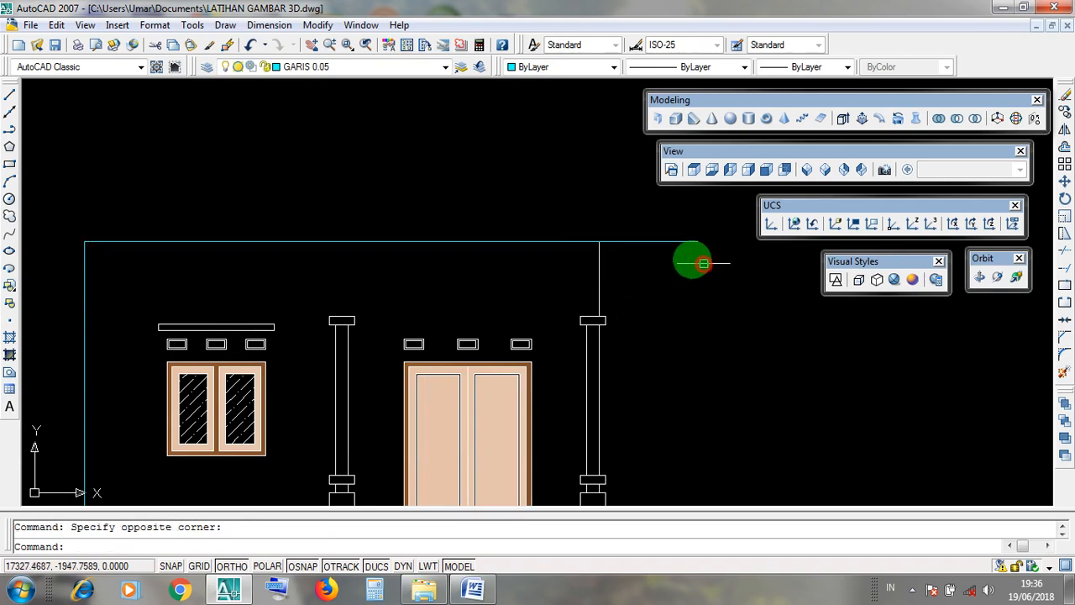
{"action": "left_click", "coordinate": [596, 222]}
{"action": "left_click", "coordinate": [704, 265]}
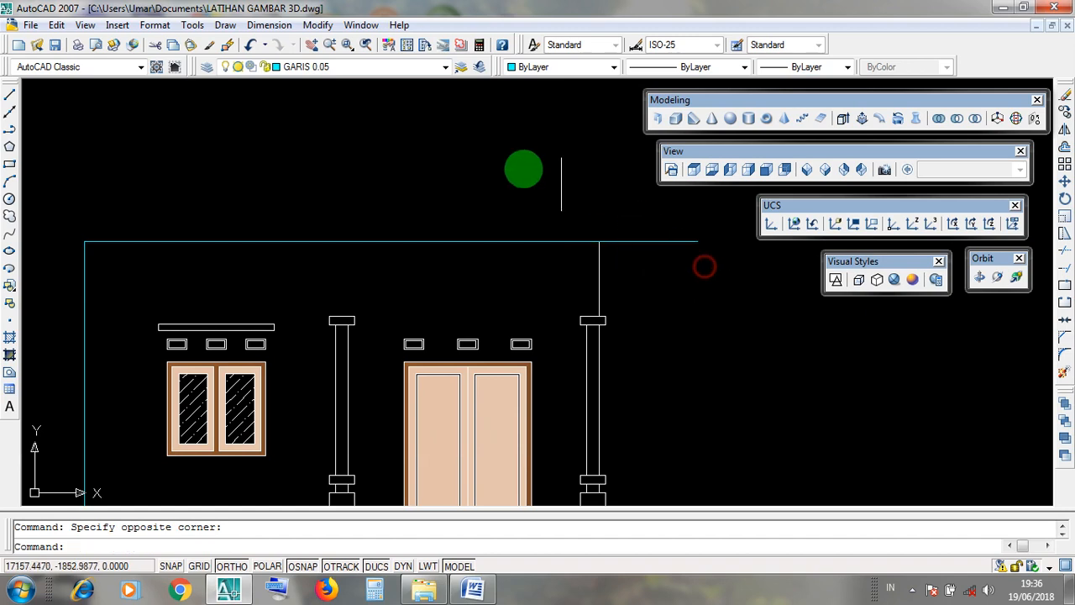
{"action": "key", "text": "Escape"}
{"action": "left_click", "coordinate": [317, 25]}
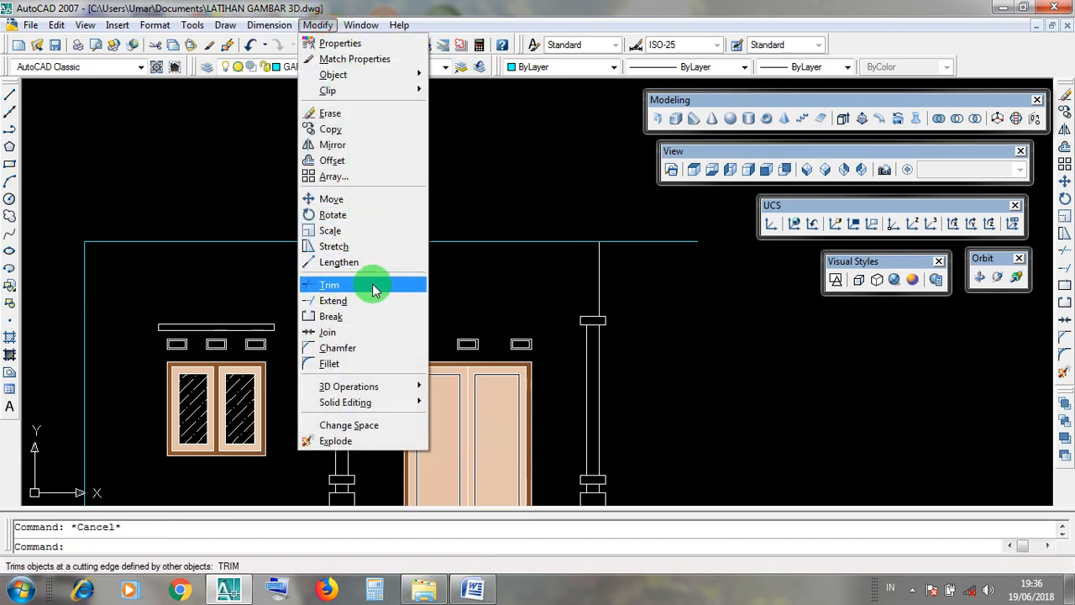
{"action": "left_click", "coordinate": [467, 283]}
{"action": "double_click", "coordinate": [464, 277]}
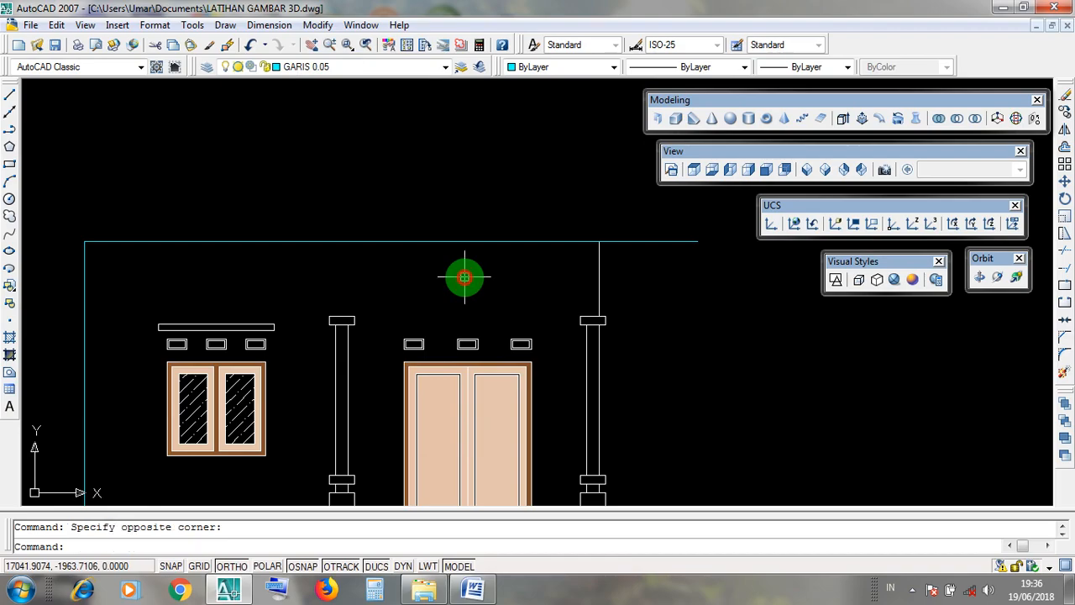
- Switch to Word, review the TRIM document's method 2 instructions for using a reference line, and return to AutoCAD's overhanging top line
{"action": "left_click", "coordinate": [1007, 8]}
{"action": "left_click", "coordinate": [474, 591]}
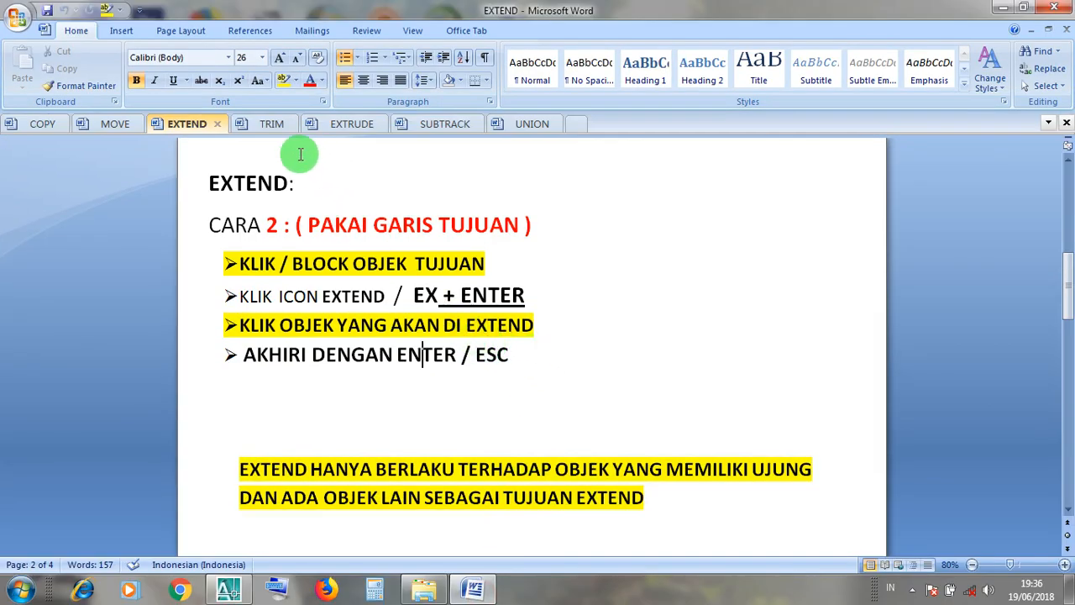
{"action": "left_click", "coordinate": [270, 123]}
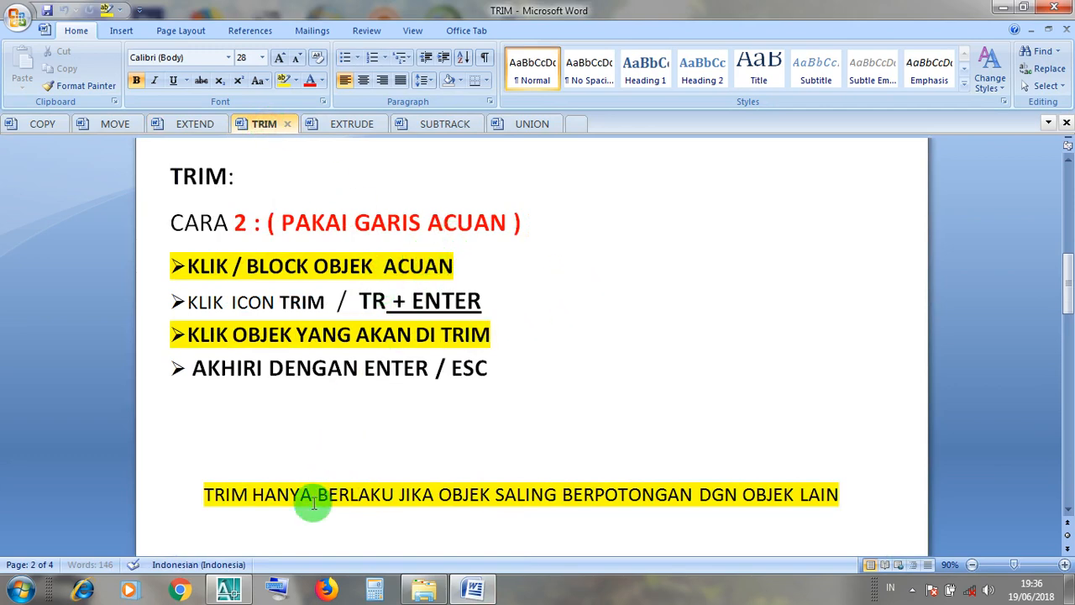
{"action": "left_click", "coordinate": [229, 590]}
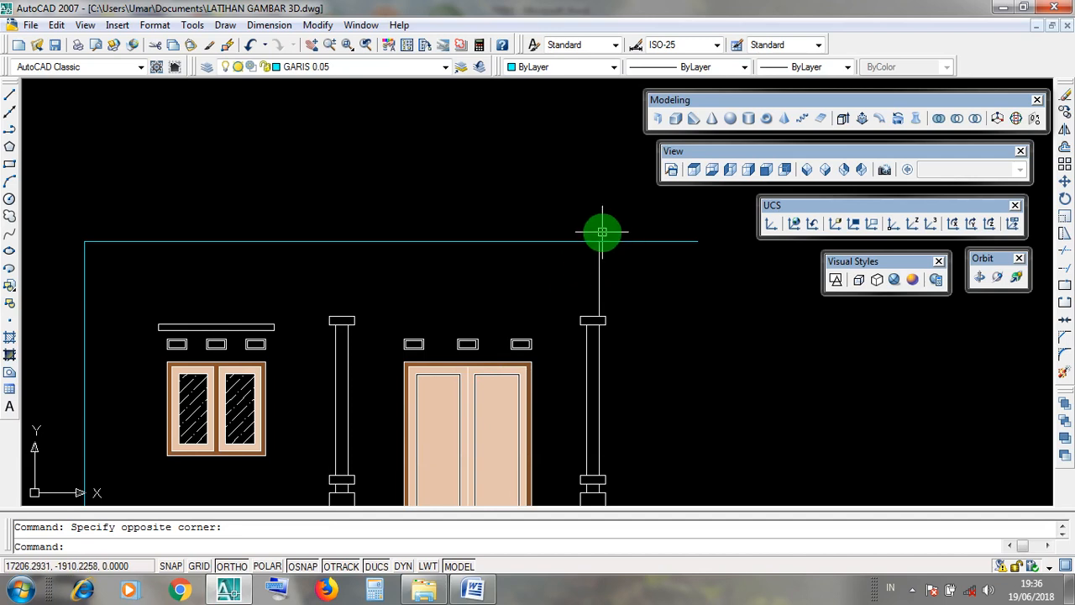
{"action": "left_click", "coordinate": [599, 233]}
{"action": "left_click", "coordinate": [708, 256]}
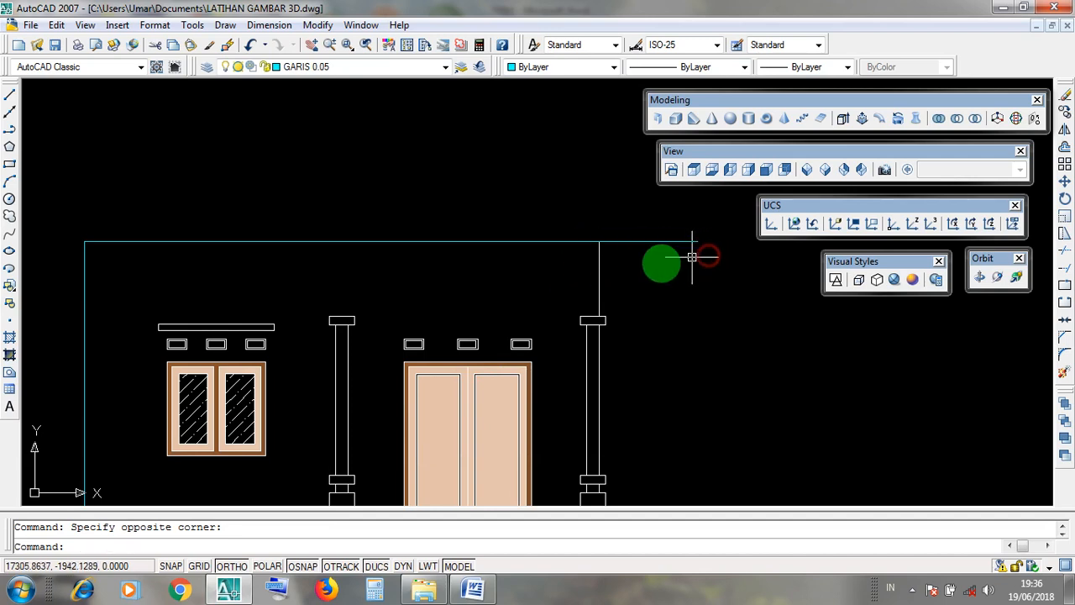
- Examine the vertical line above the right-hand column as the trim reference and the part of the top line overhanging it
{"action": "left_click", "coordinate": [598, 266]}
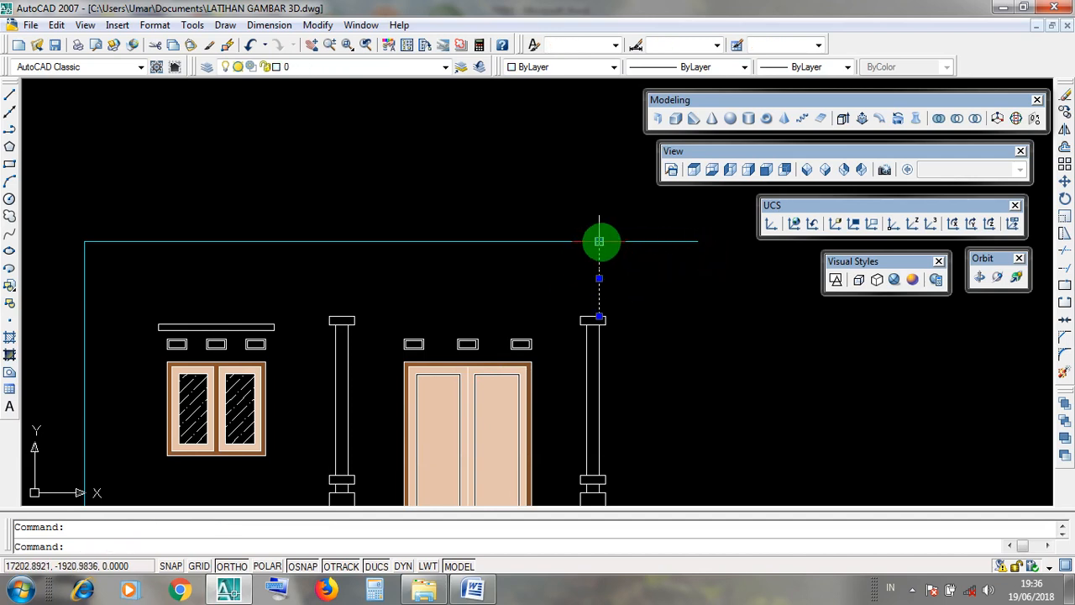
{"action": "key", "text": "Escape"}
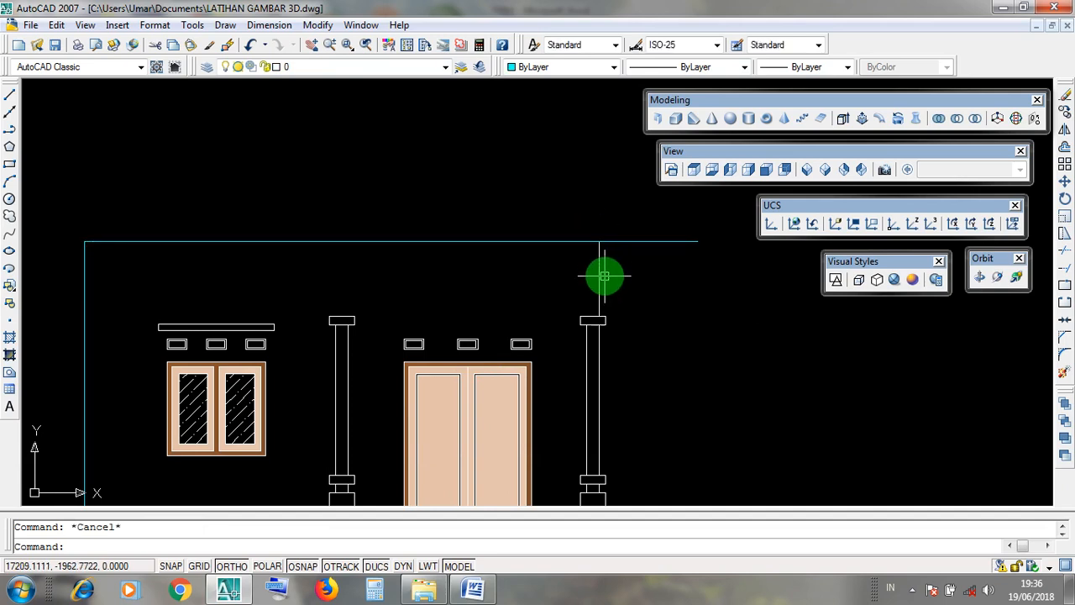
{"action": "left_click", "coordinate": [599, 272]}
{"action": "key", "text": "Escape"}
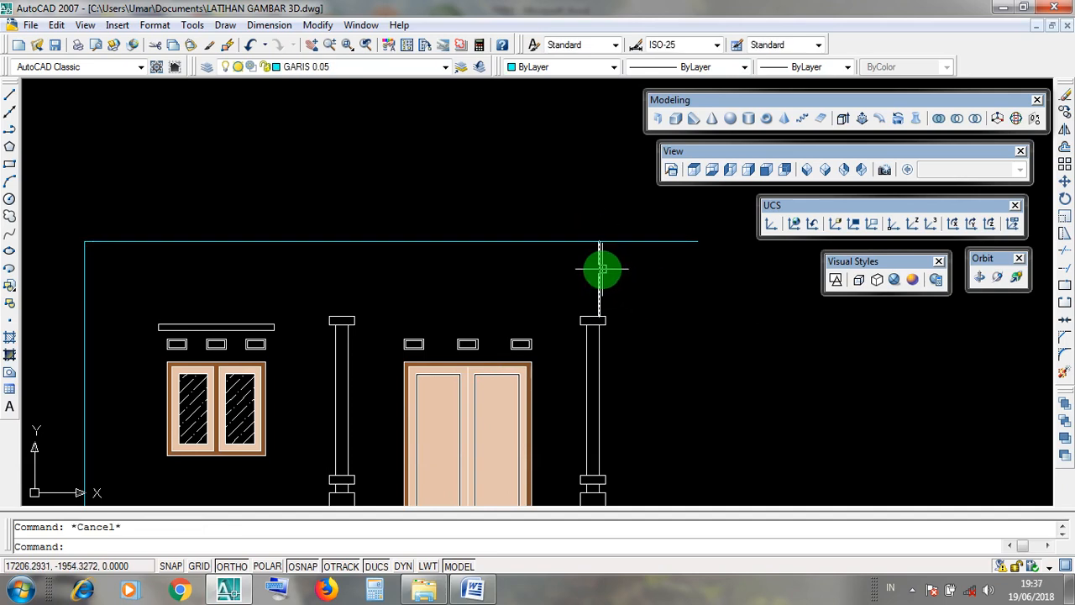
{"action": "left_click", "coordinate": [596, 265]}
{"action": "scroll", "coordinate": [602, 238], "scroll_direction": "up", "scroll_amount": 5}
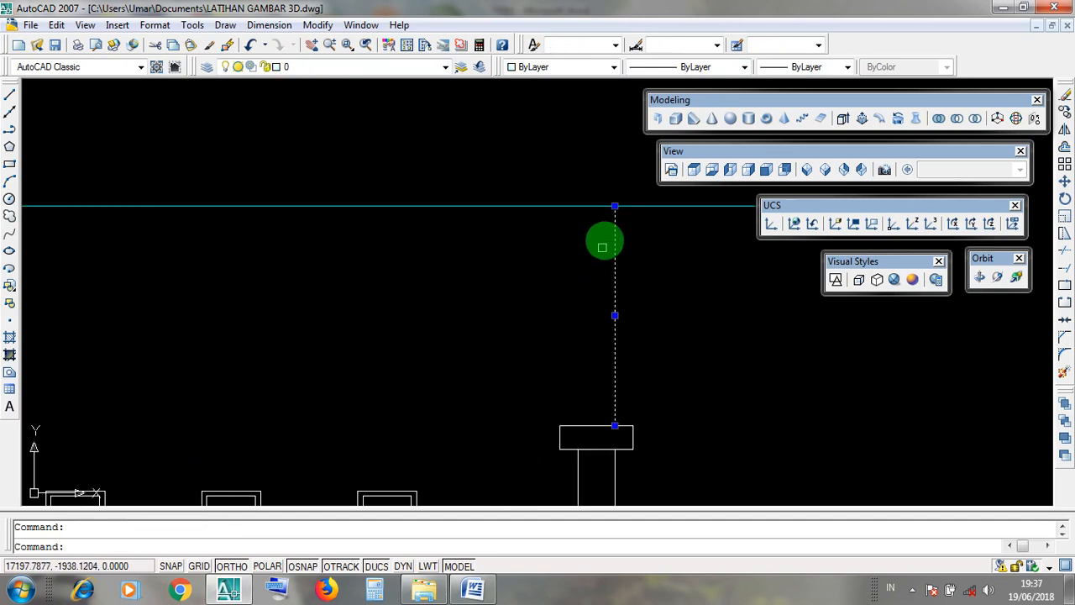
{"action": "left_click", "coordinate": [603, 195]}
{"action": "left_click", "coordinate": [626, 445]}
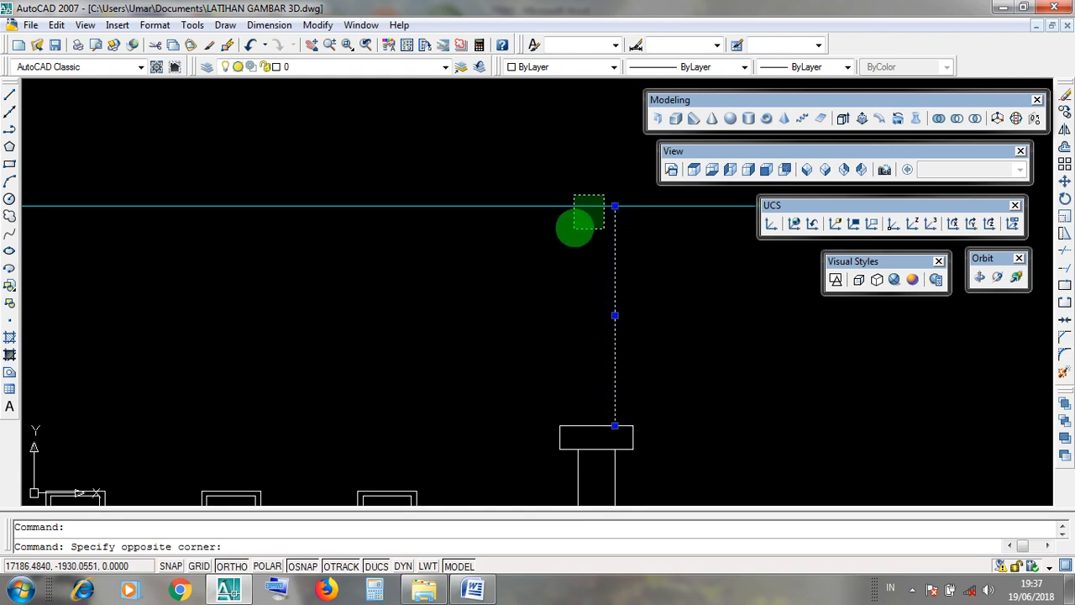
{"action": "scroll", "coordinate": [641, 359], "scroll_direction": "down", "scroll_amount": 8}
{"action": "scroll", "coordinate": [648, 355], "scroll_direction": "up", "scroll_amount": 4}
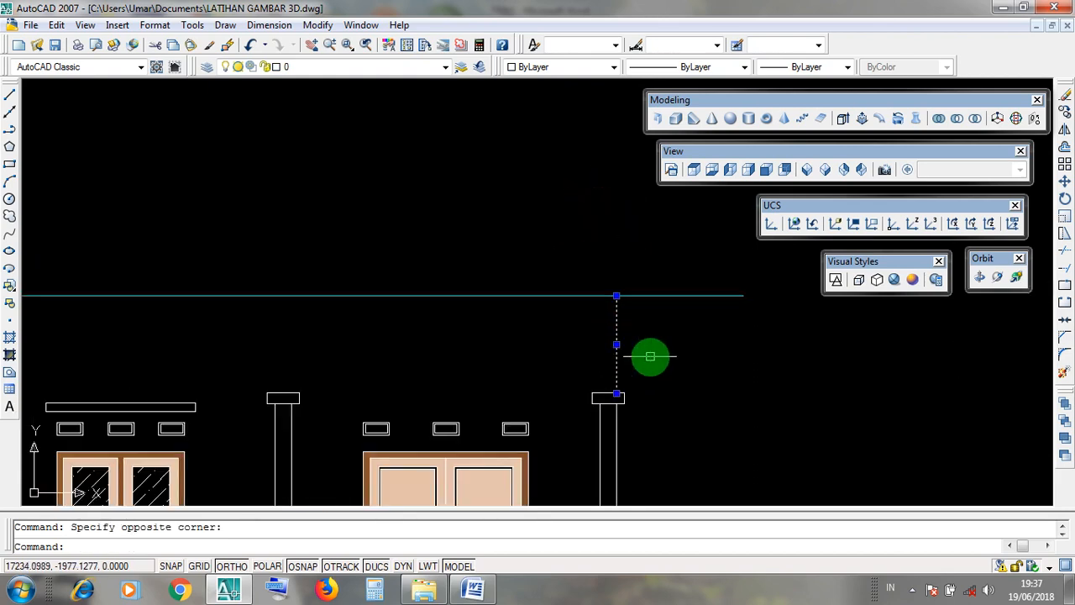
{"action": "key", "text": "Escape"}
{"action": "left_click", "coordinate": [616, 284]}
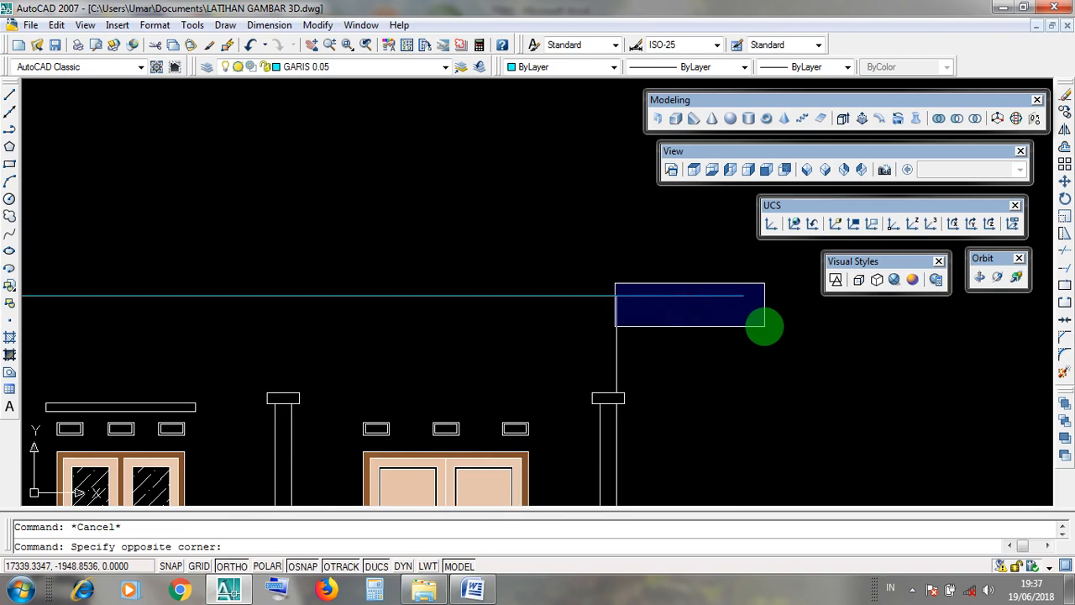
{"action": "left_click", "coordinate": [764, 326]}
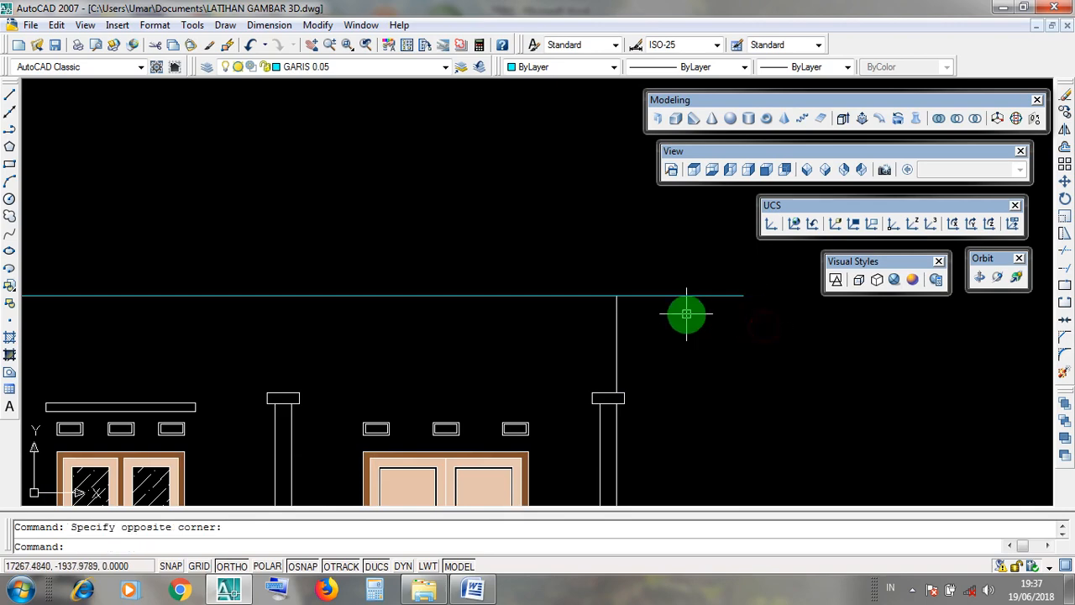
- Switch to Word, reread the TRIM document's method 2 steps on picking the reference object and starting Trim, and return to AutoCAD
{"action": "left_click", "coordinate": [1001, 13]}
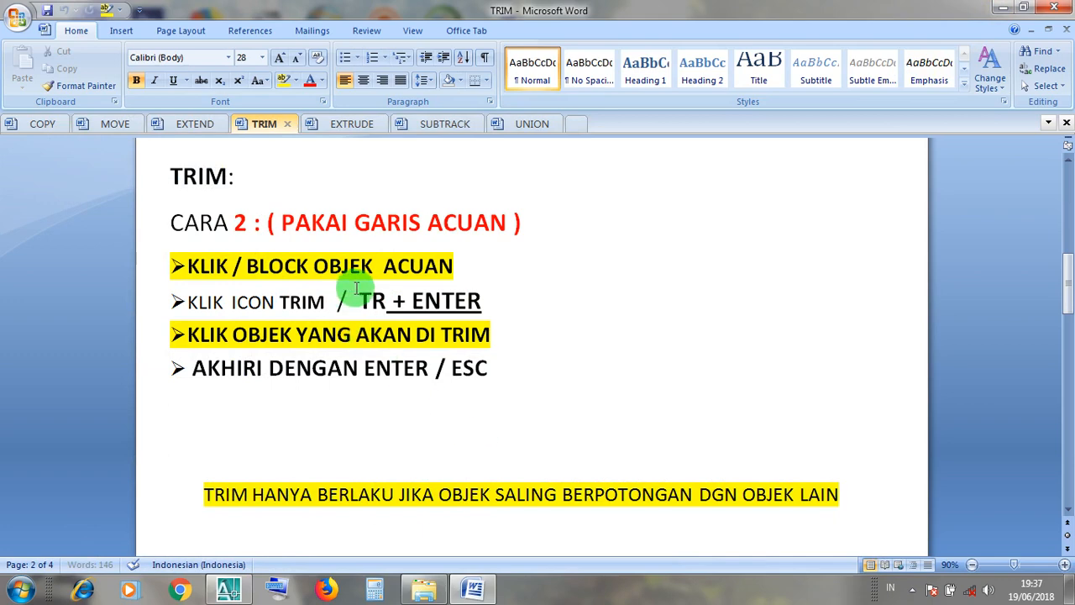
{"action": "left_click_drag", "start_coordinate": [454, 268], "coordinate": [289, 267]}
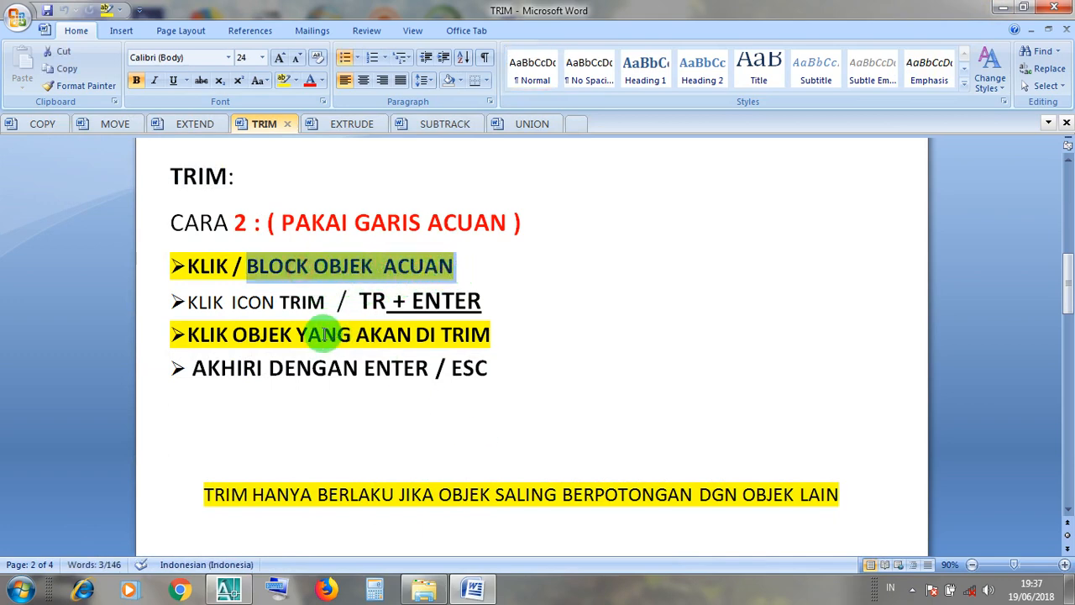
{"action": "left_click", "coordinate": [325, 303]}
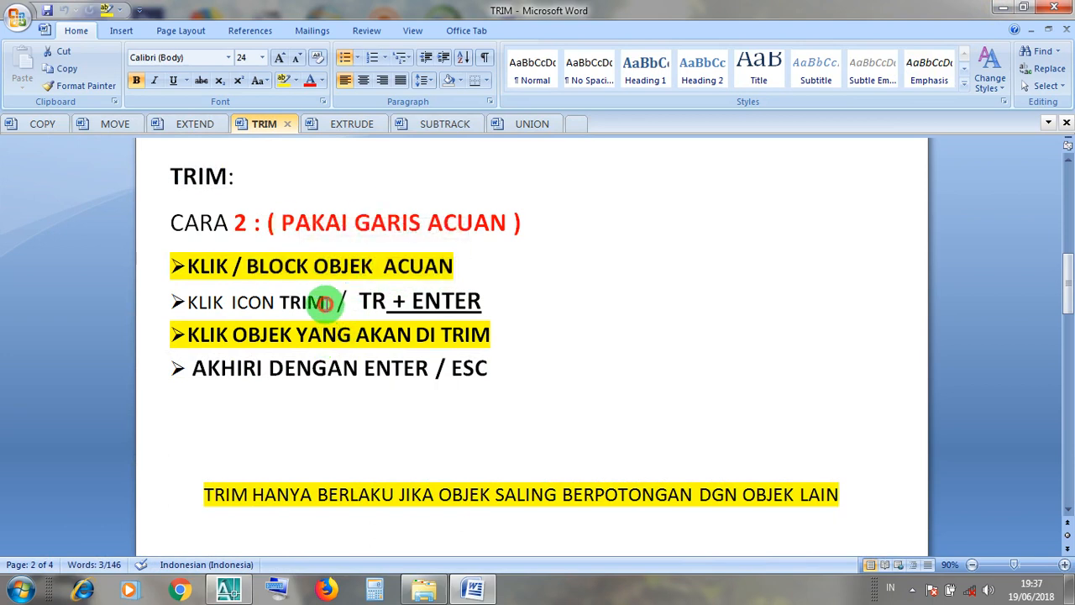
{"action": "left_click_drag", "start_coordinate": [325, 303], "coordinate": [202, 300]}
{"action": "left_click", "coordinate": [372, 302]}
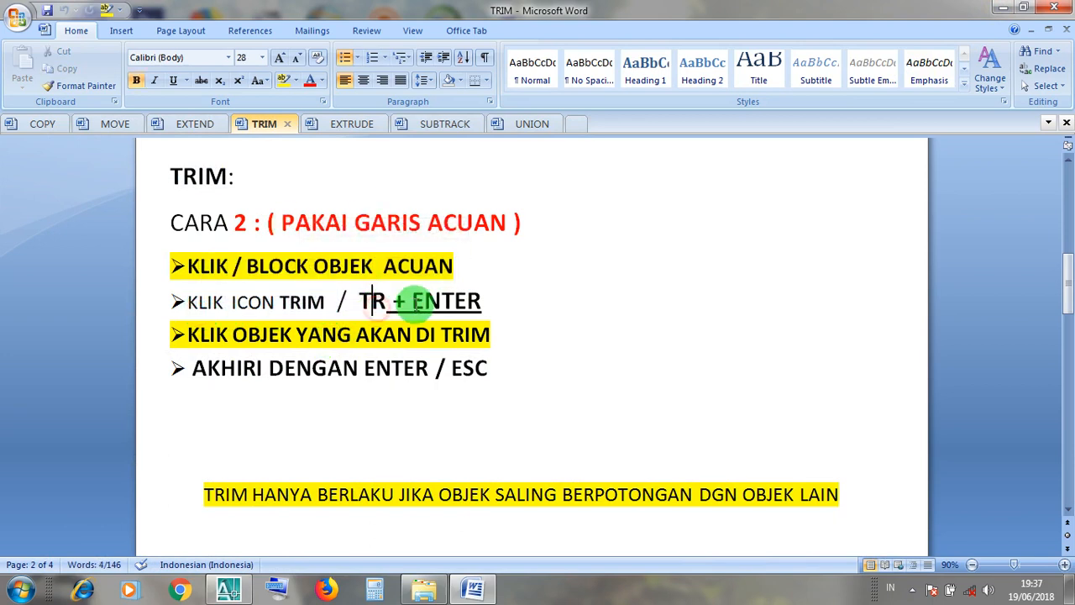
{"action": "left_click", "coordinate": [413, 303]}
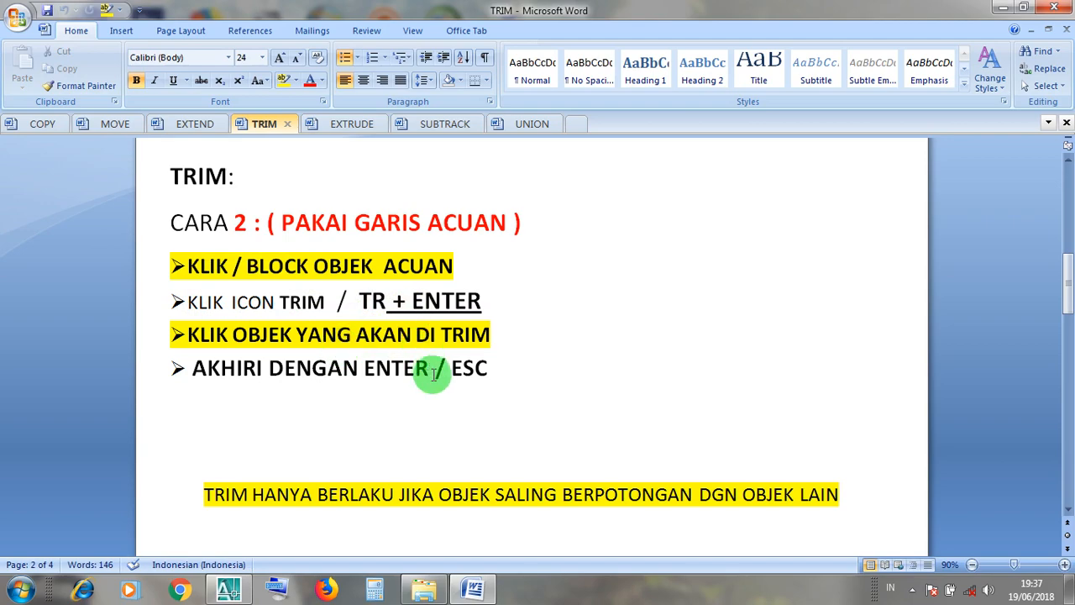
{"action": "left_click", "coordinate": [998, 10]}
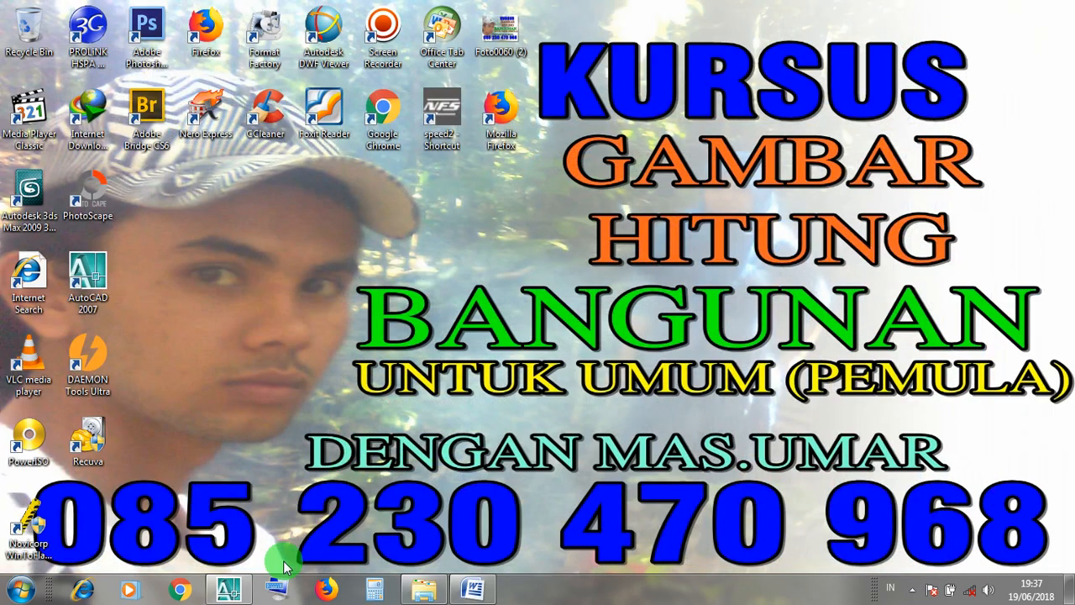
{"action": "left_click", "coordinate": [229, 590]}
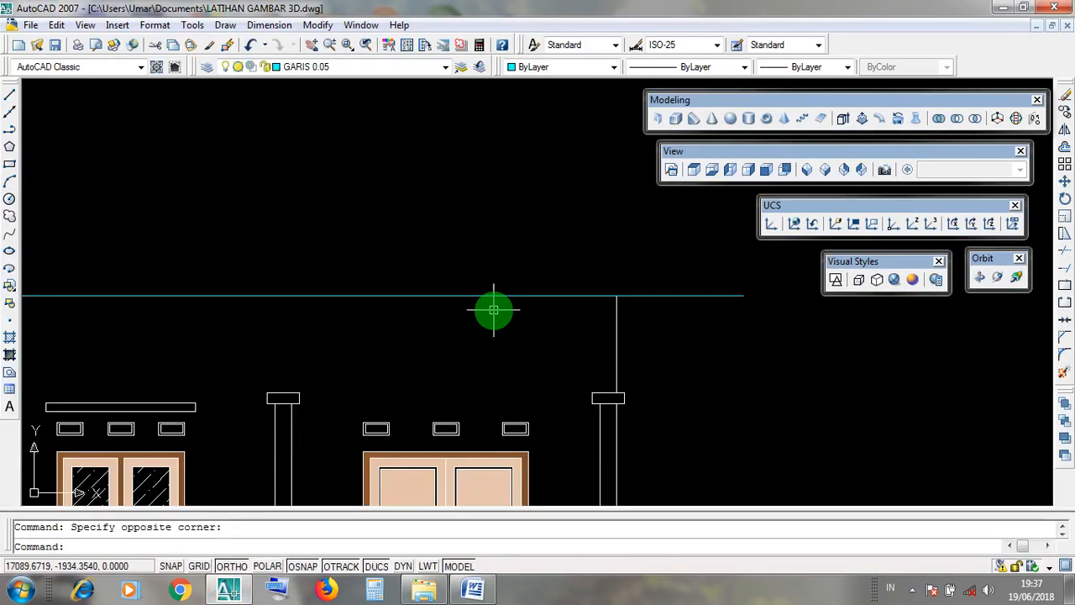
- Trim the top line's overhang beyond the right-hand column, using the vertical segments above that column as the cutting reference
{"action": "left_click", "coordinate": [614, 348]}
{"action": "left_click", "coordinate": [628, 354]}
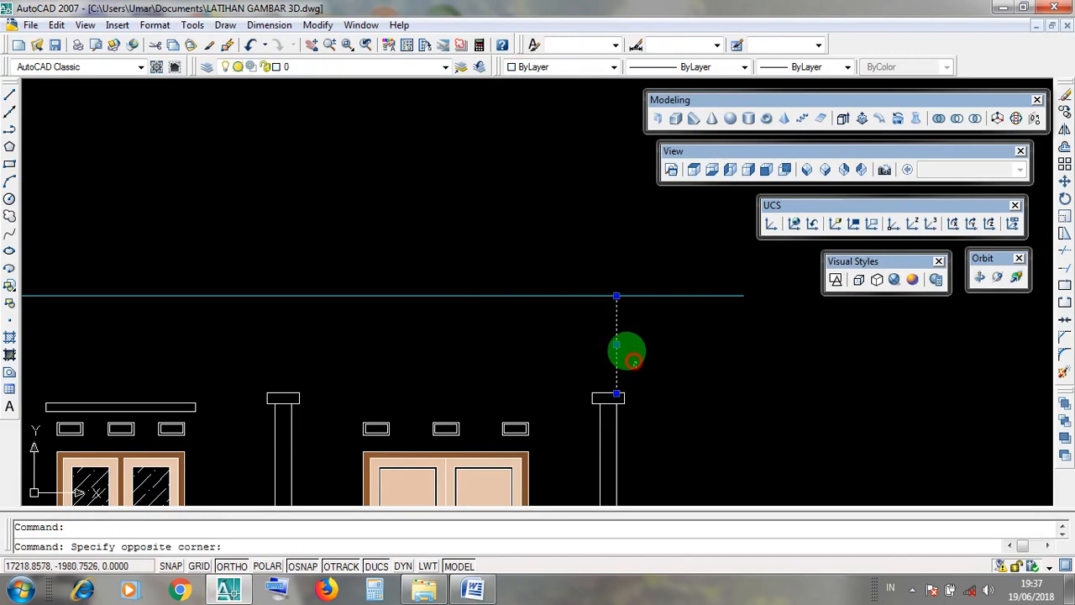
{"action": "left_click", "coordinate": [600, 327]}
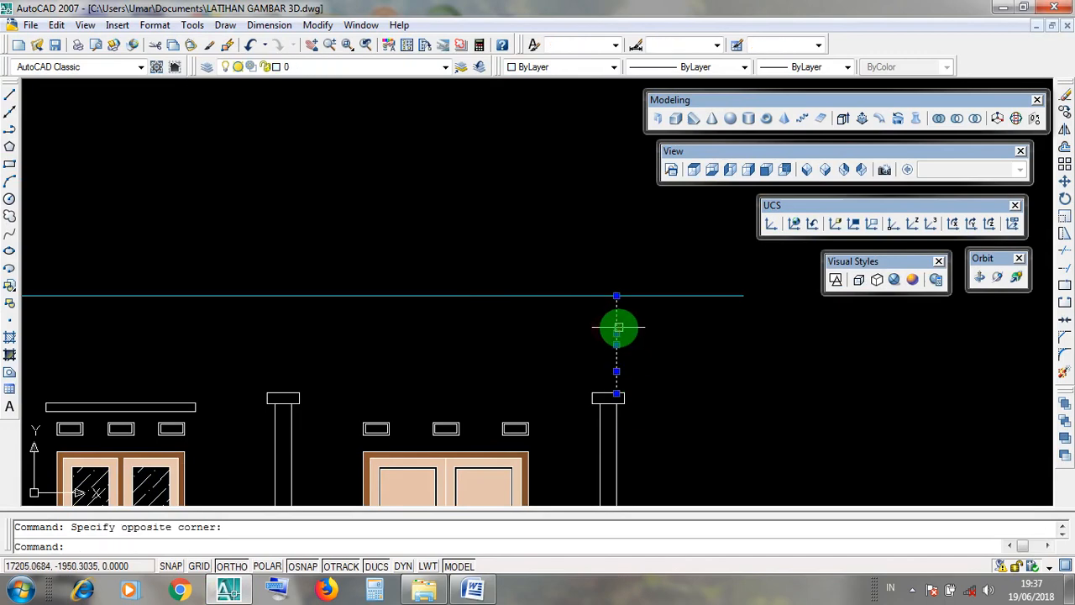
{"action": "left_click", "coordinate": [320, 26]}
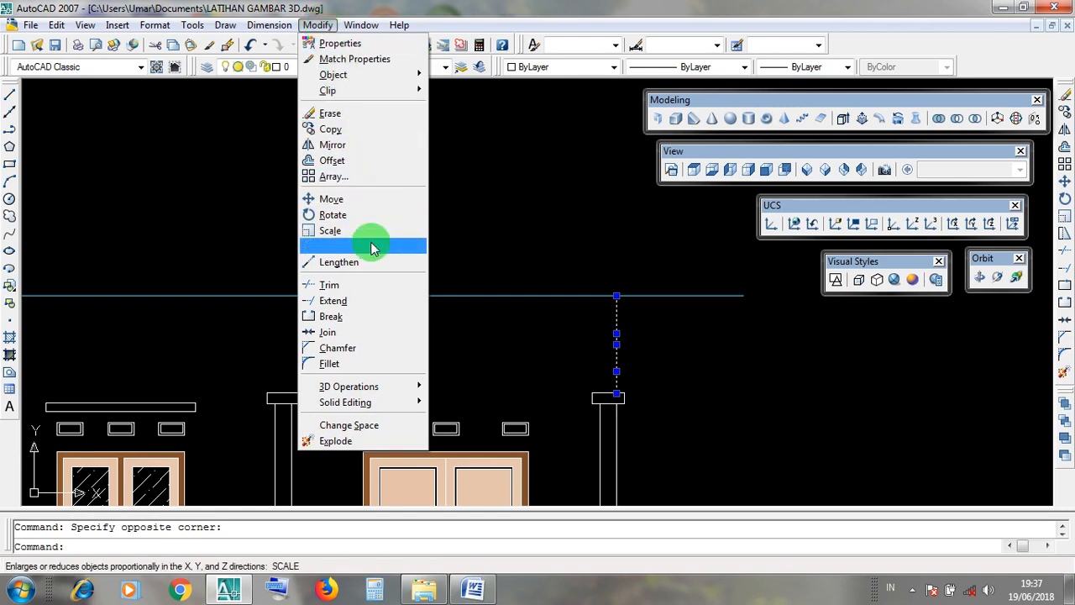
{"action": "left_click", "coordinate": [367, 286]}
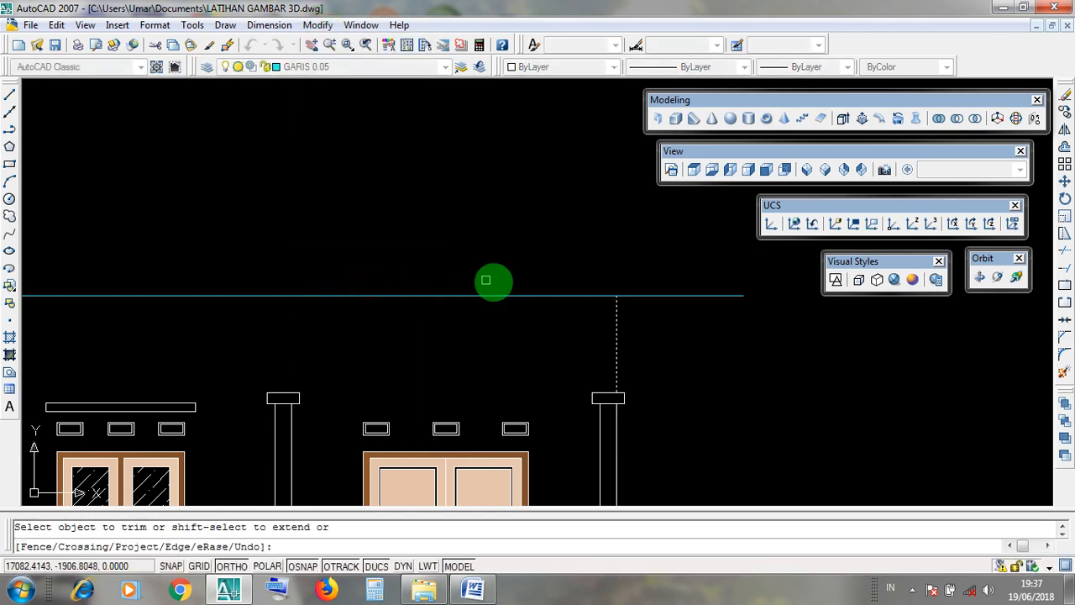
{"action": "left_click", "coordinate": [697, 293]}
{"action": "scroll", "coordinate": [697, 293], "scroll_direction": "down", "scroll_amount": 3}
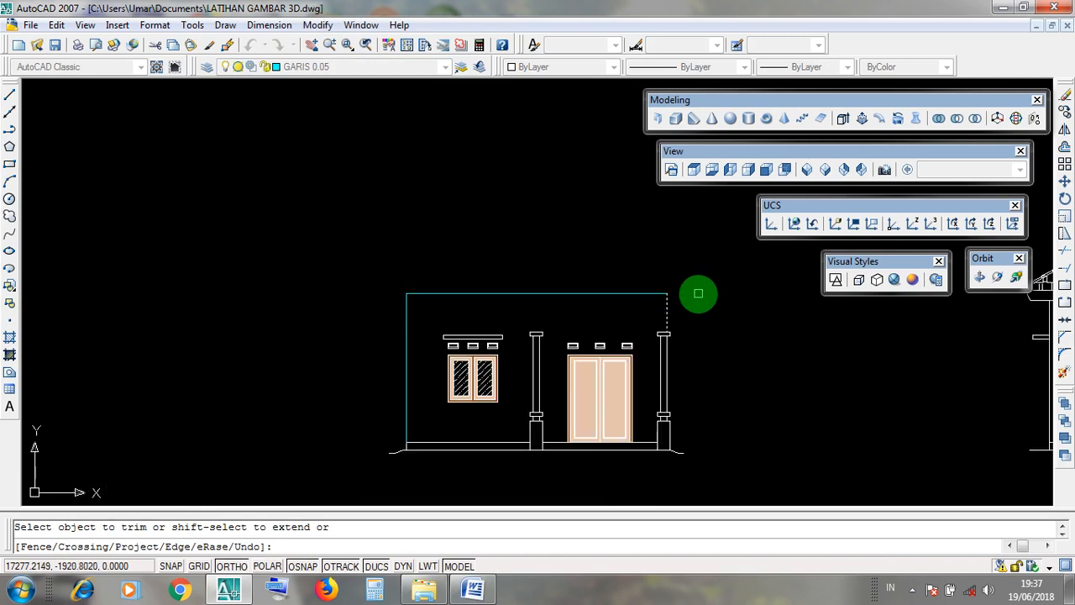
{"action": "key", "text": "Return"}
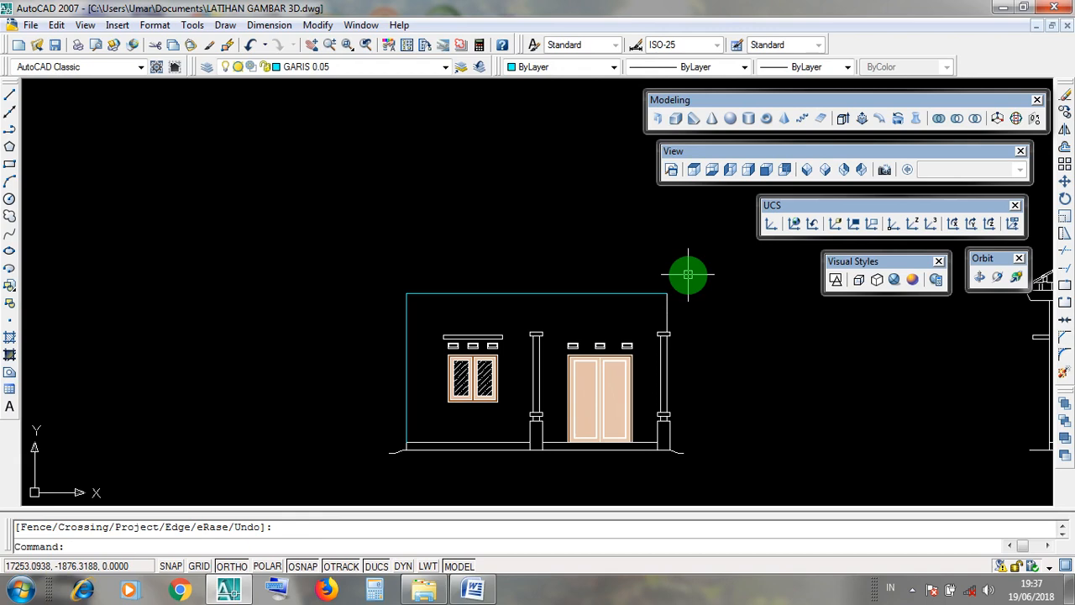
- Compare the trimmed front facade with the finished roofless wall elevations elsewhere in the drawing
{"action": "scroll", "coordinate": [583, 231], "scroll_direction": "down", "scroll_amount": 3}
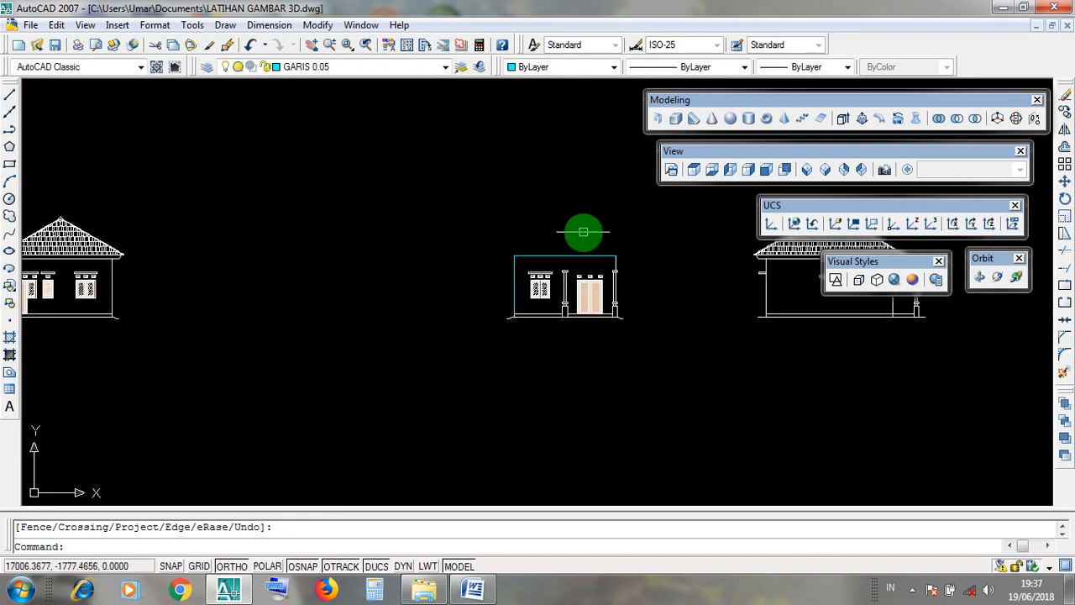
{"action": "scroll", "coordinate": [584, 232], "scroll_direction": "down", "scroll_amount": 6}
{"action": "middle_click_drag", "start_coordinate": [168, 381], "coordinate": [290, 362]}
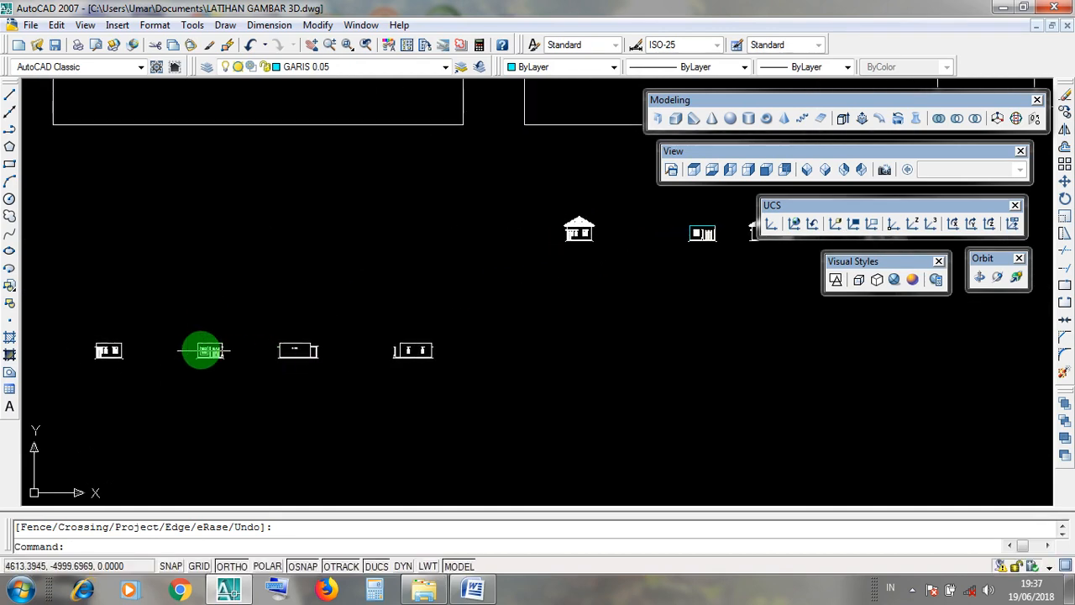
{"action": "scroll", "coordinate": [210, 351], "scroll_direction": "up", "scroll_amount": 8}
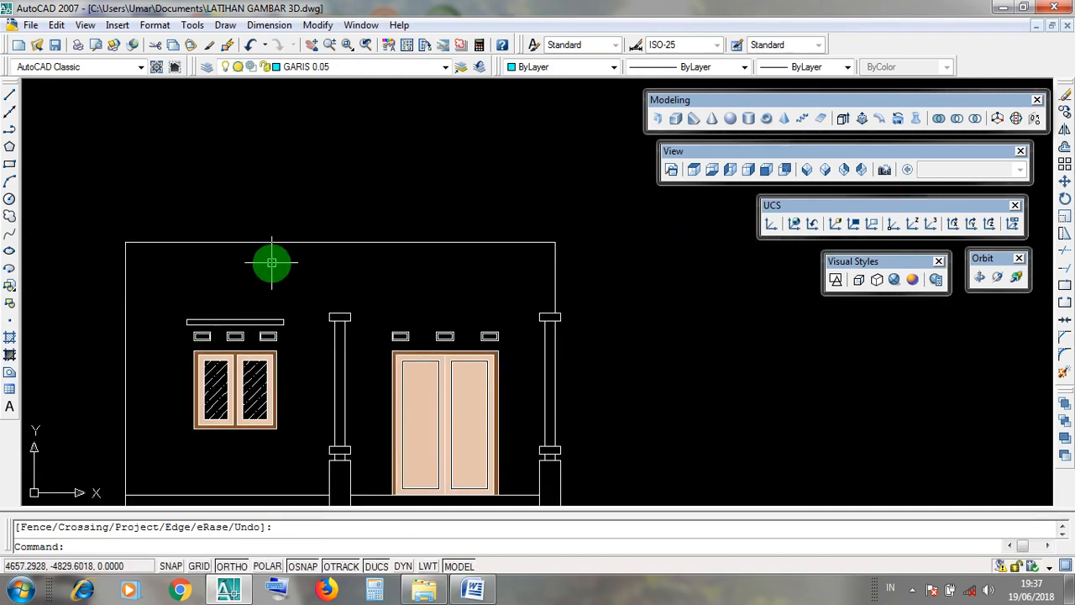
{"action": "middle_click_drag", "start_coordinate": [271, 263], "coordinate": [297, 206]}
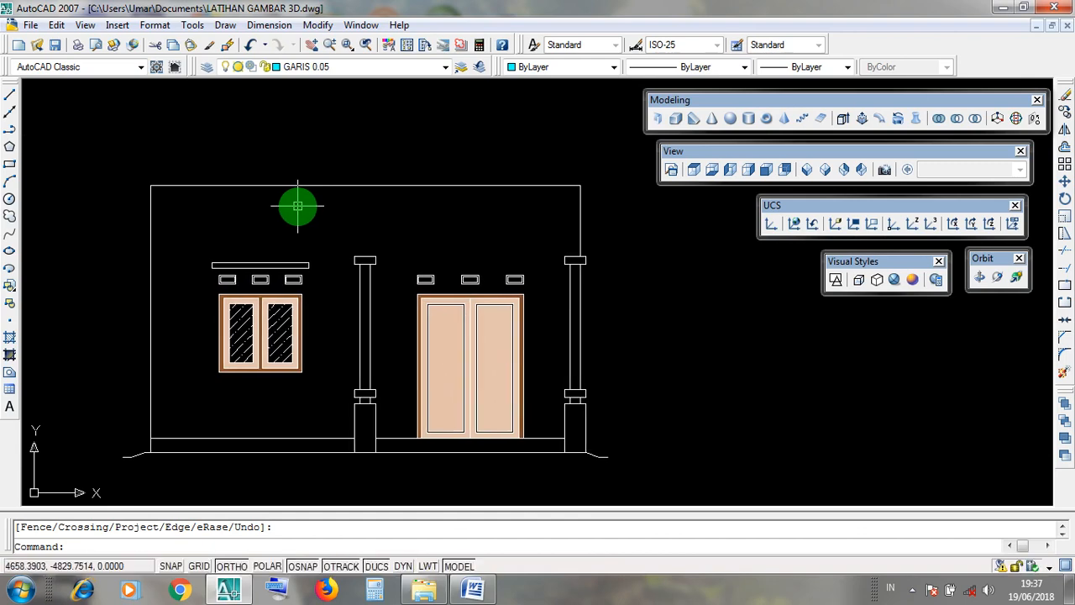
{"action": "scroll", "coordinate": [297, 205], "scroll_direction": "down", "scroll_amount": 6}
{"action": "middle_click_drag", "start_coordinate": [568, 229], "coordinate": [348, 418]}
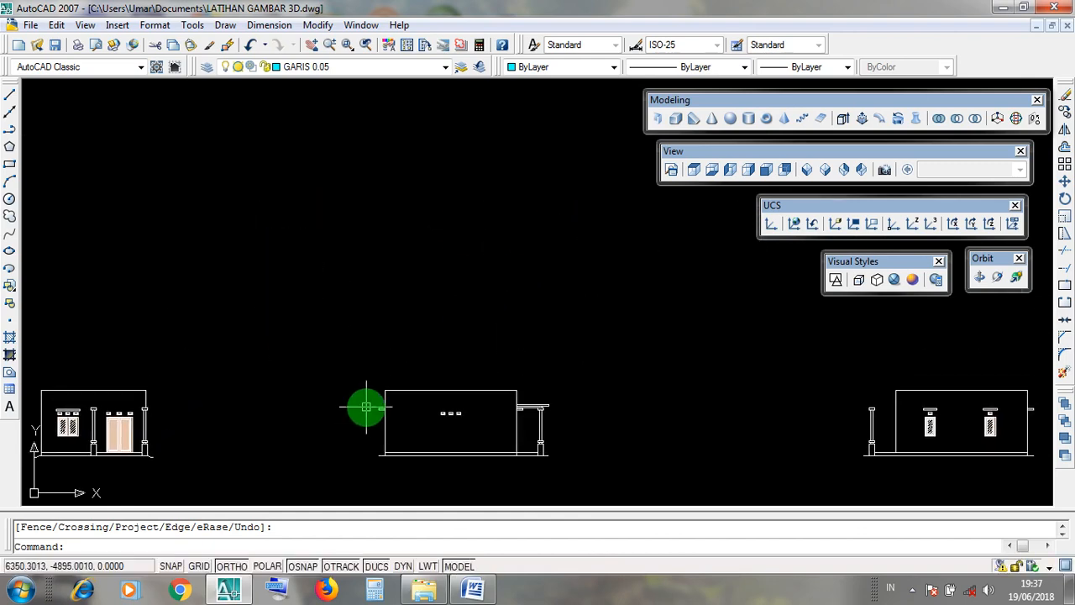
{"action": "scroll", "coordinate": [365, 407], "scroll_direction": "down", "scroll_amount": 4}
{"action": "middle_click_drag", "start_coordinate": [579, 347], "coordinate": [391, 448]}
{"action": "middle_click_drag", "start_coordinate": [699, 383], "coordinate": [517, 397]}
{"action": "scroll", "coordinate": [698, 385], "scroll_direction": "up", "scroll_amount": 8}
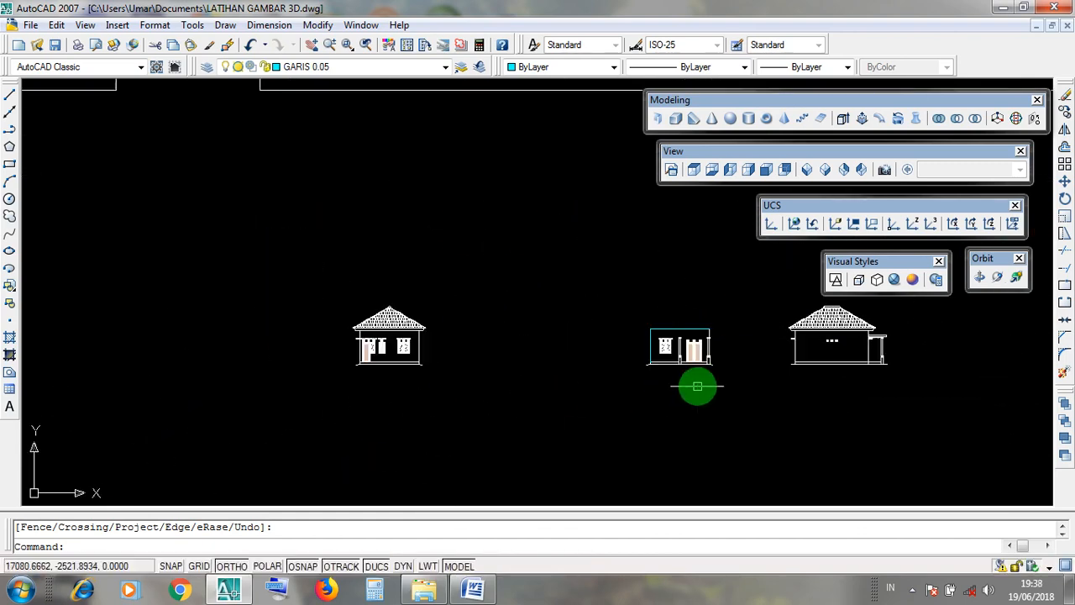
{"action": "scroll", "coordinate": [704, 244], "scroll_direction": "up", "scroll_amount": 2}
{"action": "middle_click_drag", "start_coordinate": [677, 305], "coordinate": [614, 235]}
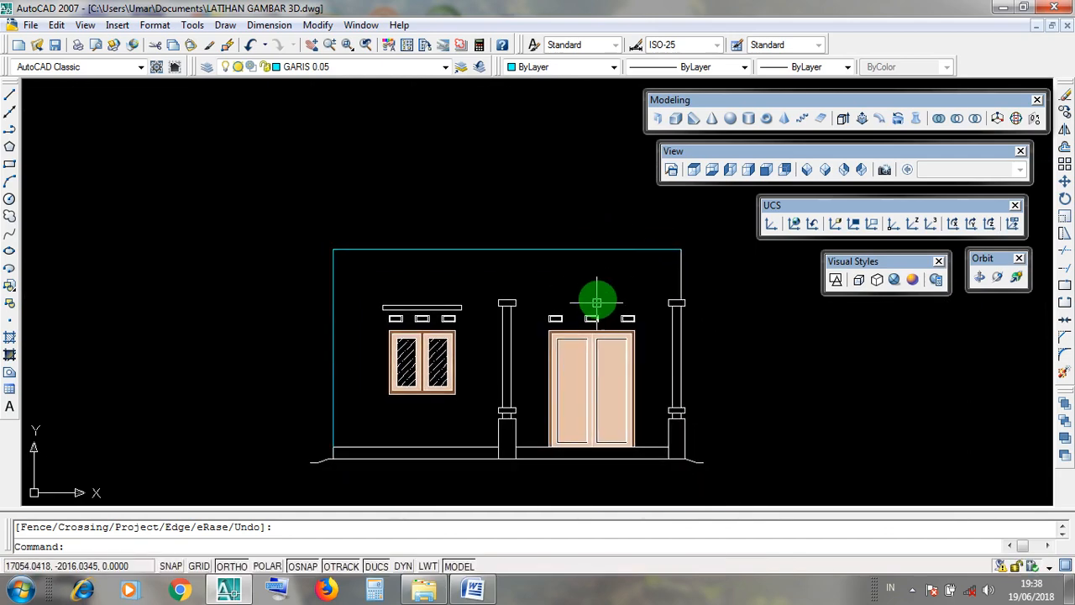
- Examine the roofed elevation beside the front facade, picking out its outer wall lines, its openings area and the roof above them
{"action": "scroll", "coordinate": [639, 286], "scroll_direction": "down", "scroll_amount": 5}
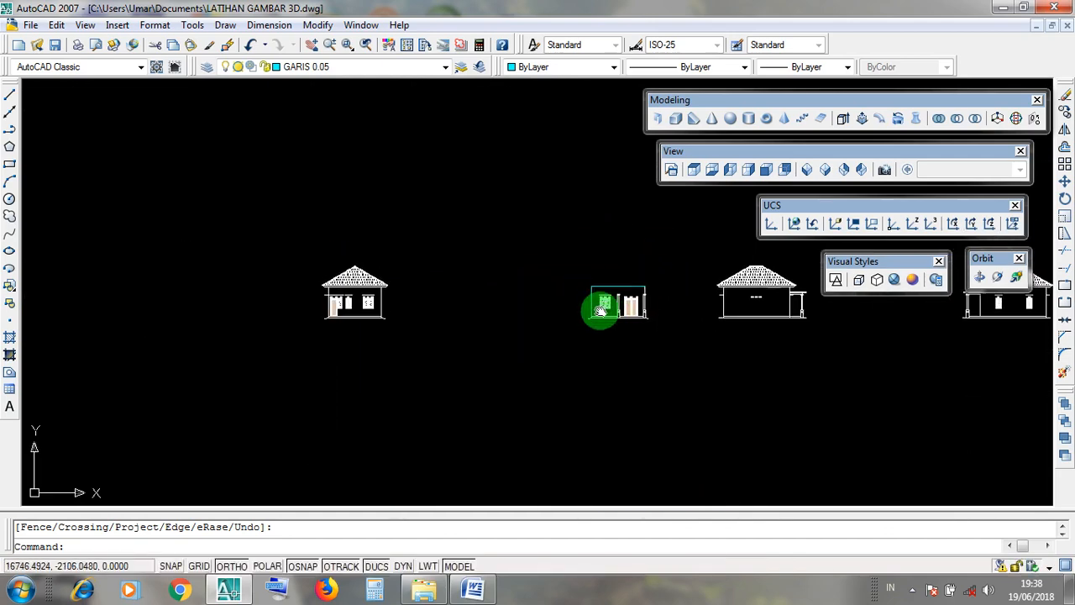
{"action": "middle_click_drag", "start_coordinate": [604, 305], "coordinate": [559, 394]}
{"action": "scroll", "coordinate": [314, 390], "scroll_direction": "up", "scroll_amount": 3}
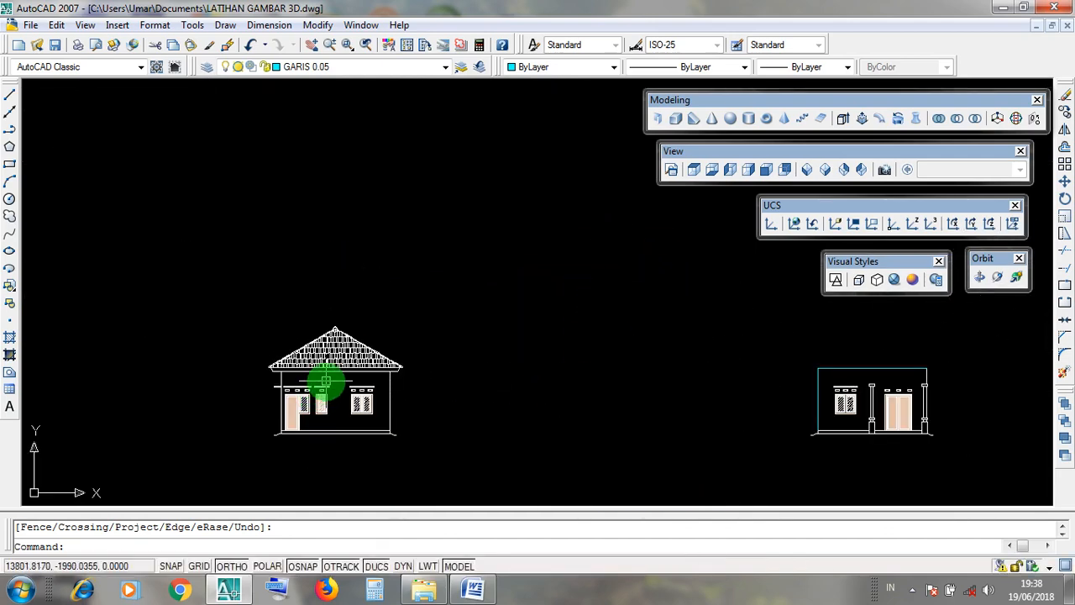
{"action": "scroll", "coordinate": [325, 382], "scroll_direction": "up", "scroll_amount": 4}
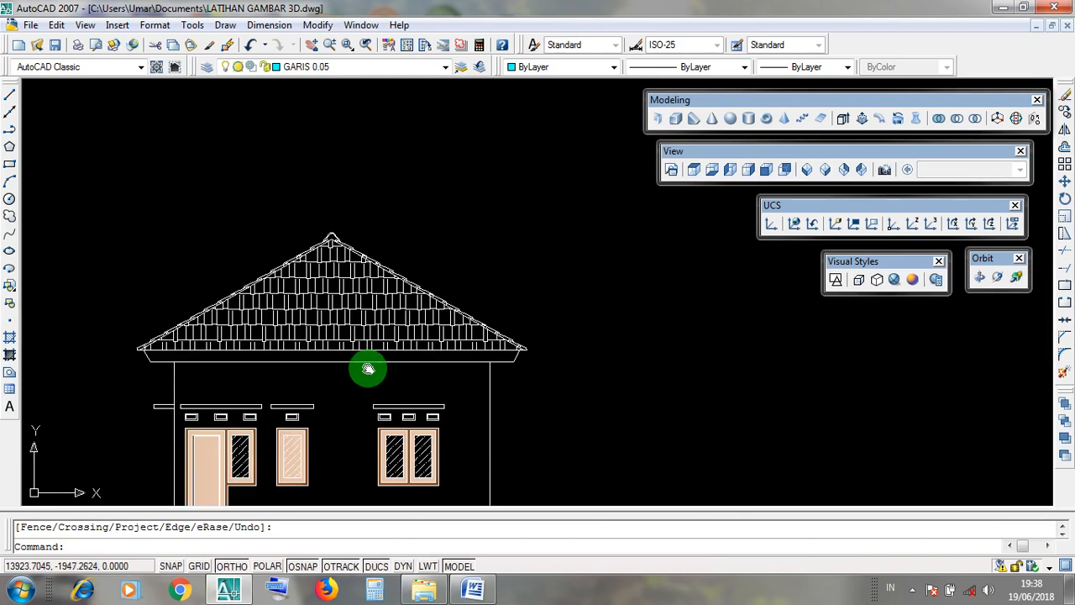
{"action": "middle_click_drag", "start_coordinate": [368, 369], "coordinate": [412, 356]}
{"action": "left_click", "coordinate": [534, 386]}
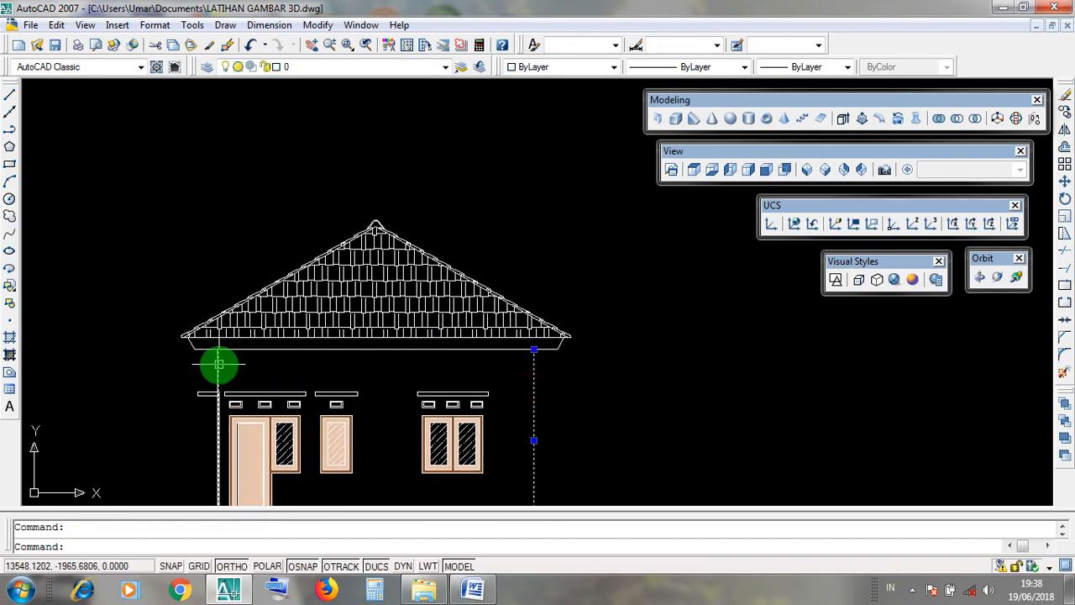
{"action": "middle_click_drag", "start_coordinate": [216, 364], "coordinate": [241, 271]}
{"action": "left_click", "coordinate": [210, 269]}
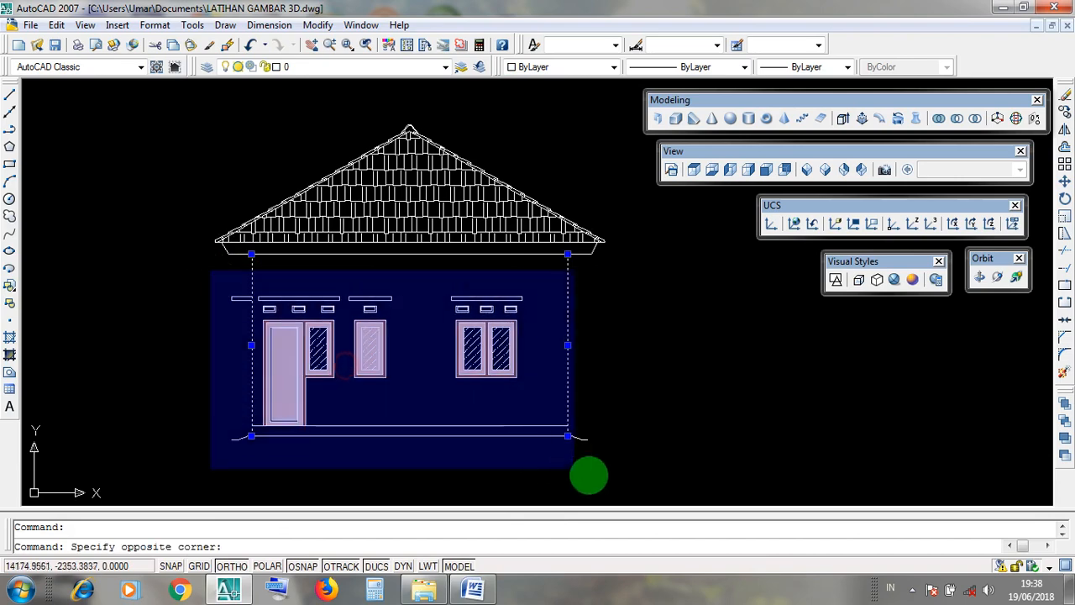
{"action": "key", "text": "Escape"}
{"action": "middle_click_drag", "start_coordinate": [467, 280], "coordinate": [499, 408]}
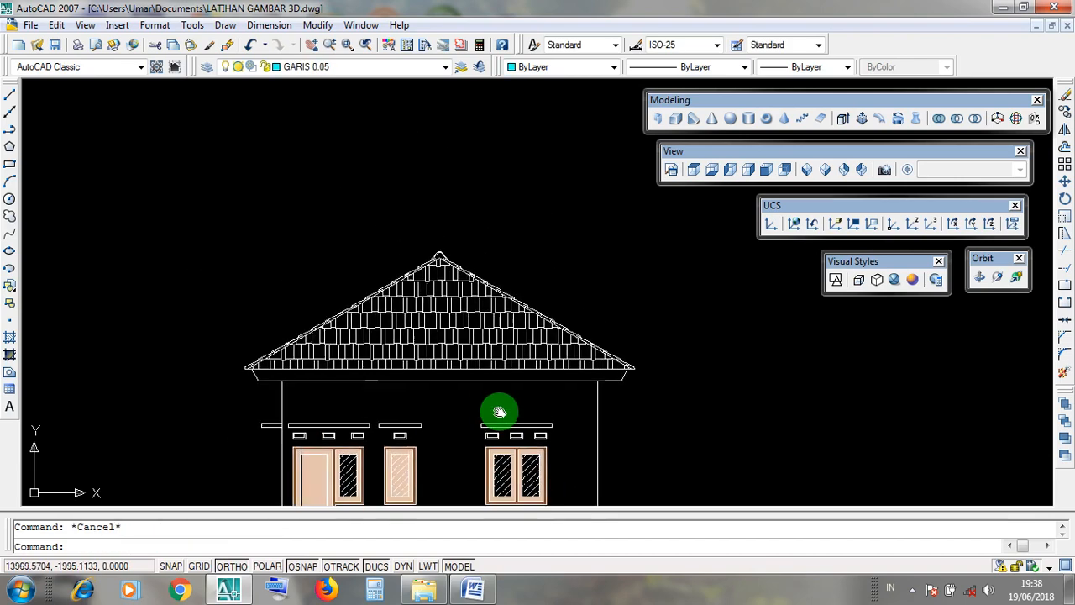
{"action": "left_click", "coordinate": [460, 398]}
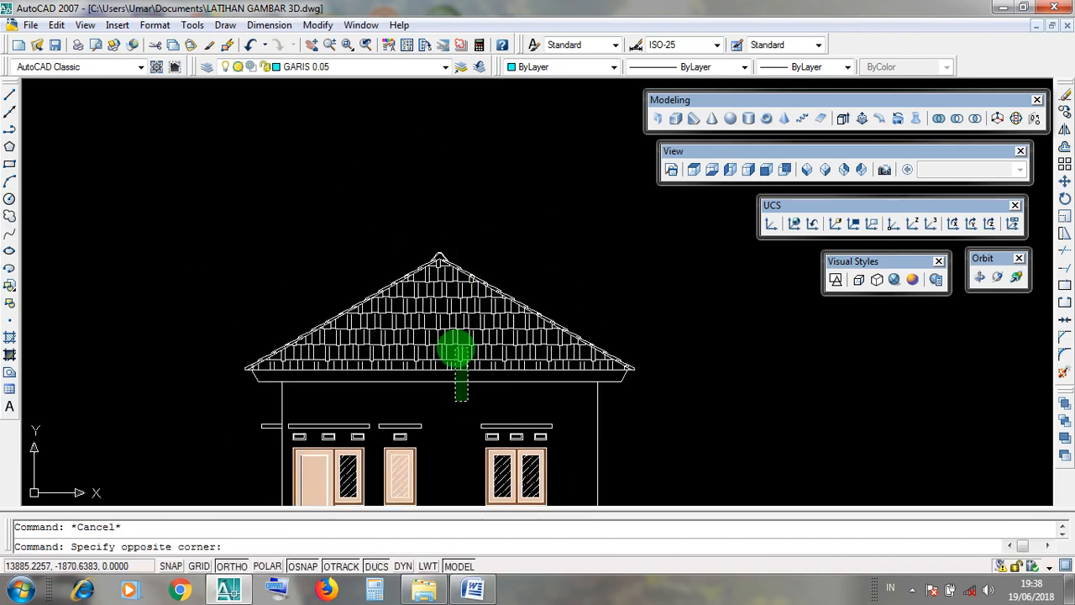
{"action": "left_click", "coordinate": [549, 396]}
- Erase the roof tile hatch, eaves lines, ridge and upper slope edges of the roofed elevation with one crossing selection
{"action": "scroll", "coordinate": [550, 393], "scroll_direction": "up", "scroll_amount": 2}
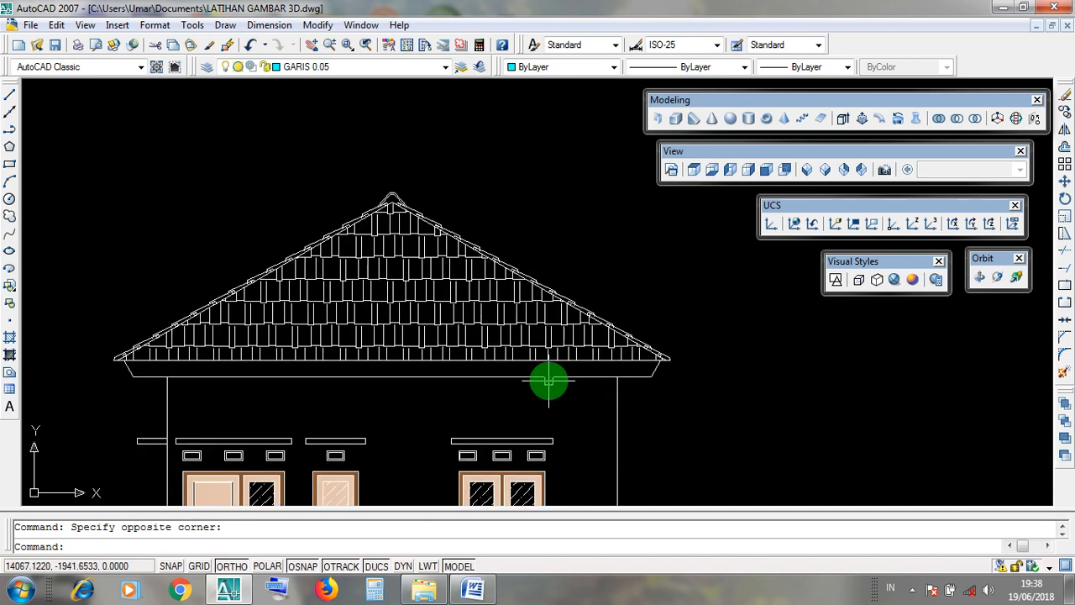
{"action": "left_click", "coordinate": [553, 375]}
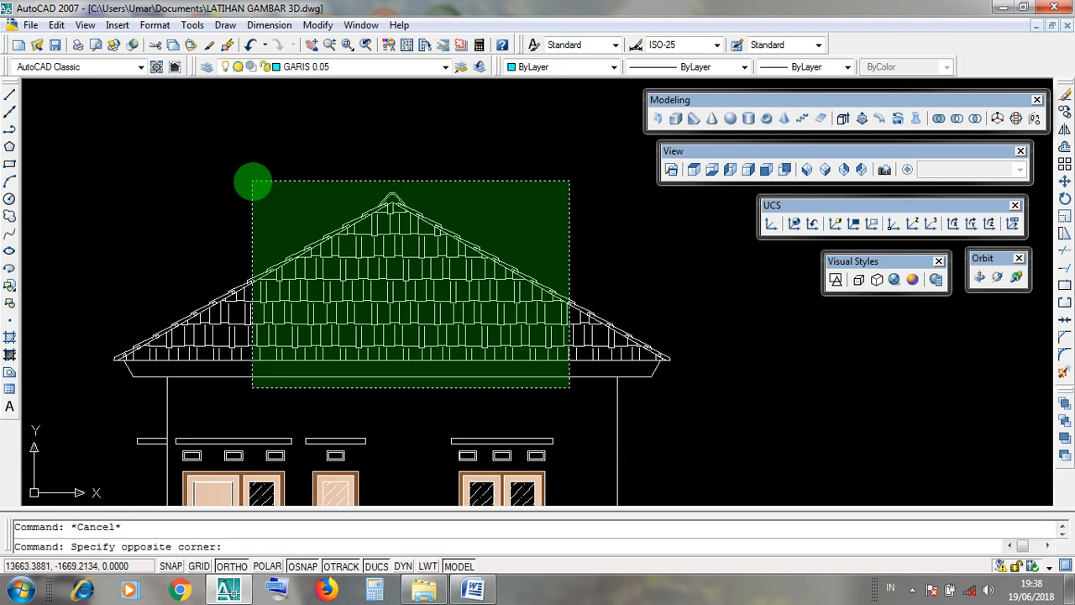
{"action": "left_click", "coordinate": [252, 180]}
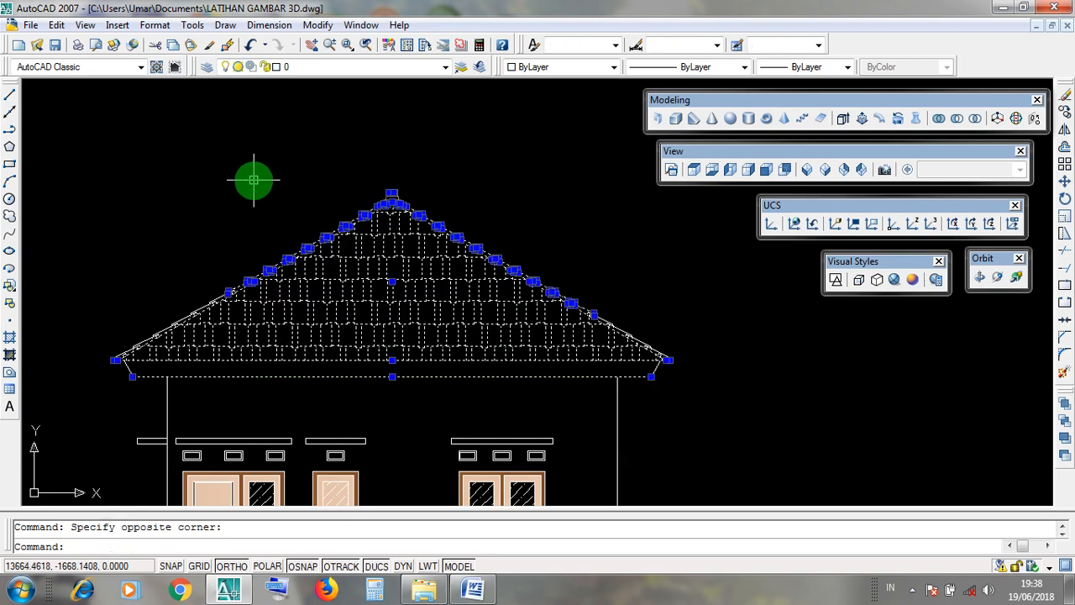
{"action": "key", "text": "Delete"}
- Erase the leftover sloping roof edge and eave end above the elevation's right-hand wall
{"action": "middle_click_drag", "start_coordinate": [576, 319], "coordinate": [518, 246]}
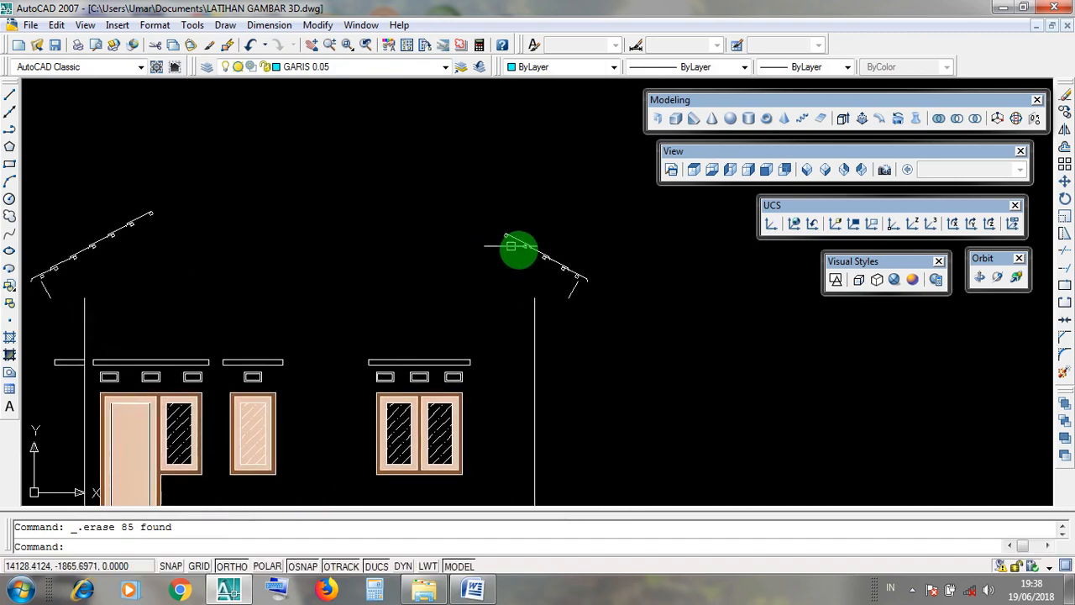
{"action": "left_click", "coordinate": [595, 299]}
{"action": "left_click", "coordinate": [561, 236]}
{"action": "key", "text": "Delete"}
{"action": "left_click", "coordinate": [572, 262]}
{"action": "left_click", "coordinate": [481, 196]}
{"action": "key", "text": "Delete"}
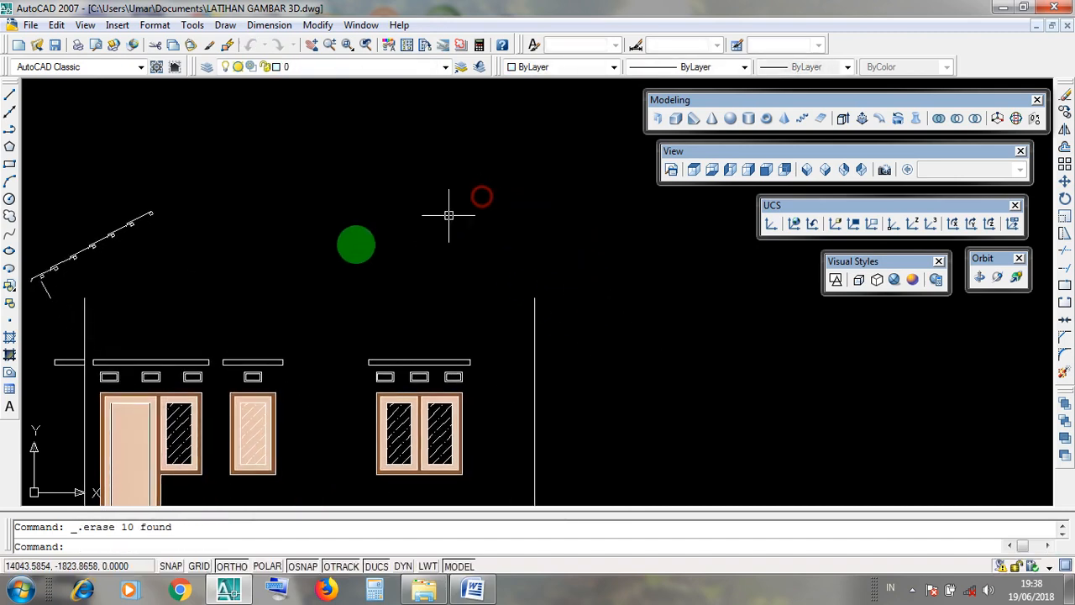
- Erase the leftover sloping roof edge and eave end above the elevation's left-hand wall
{"action": "middle_click_drag", "start_coordinate": [280, 256], "coordinate": [505, 273]}
{"action": "left_click", "coordinate": [379, 252]}
{"action": "left_click", "coordinate": [339, 205]}
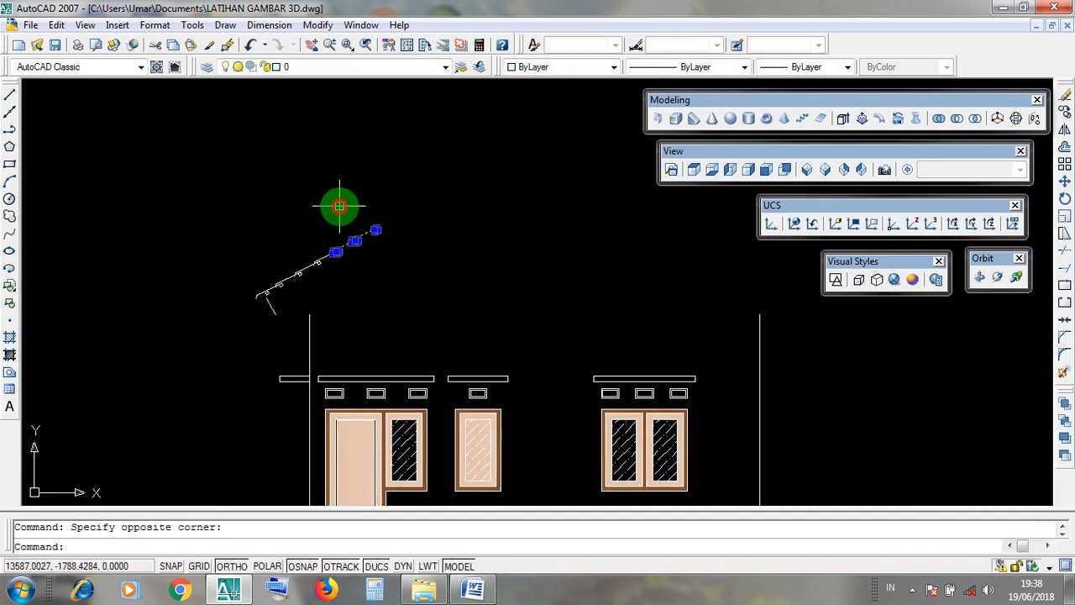
{"action": "key", "text": "Delete"}
{"action": "left_click", "coordinate": [341, 274]}
{"action": "left_click", "coordinate": [303, 243]}
{"action": "key", "text": "Delete"}
{"action": "left_click", "coordinate": [299, 296]}
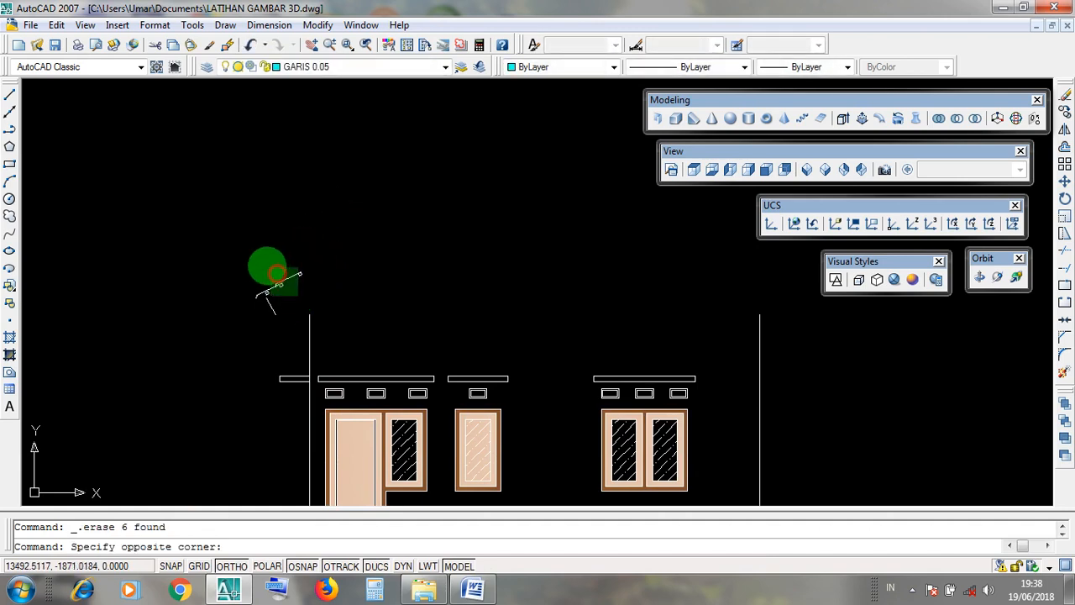
{"action": "left_click", "coordinate": [242, 251]}
{"action": "key", "text": "Delete"}
- Erase the roof tile hatch and horizontal eaves lines of the side elevation with the porch column
{"action": "scroll", "coordinate": [391, 326], "scroll_direction": "down", "scroll_amount": 2}
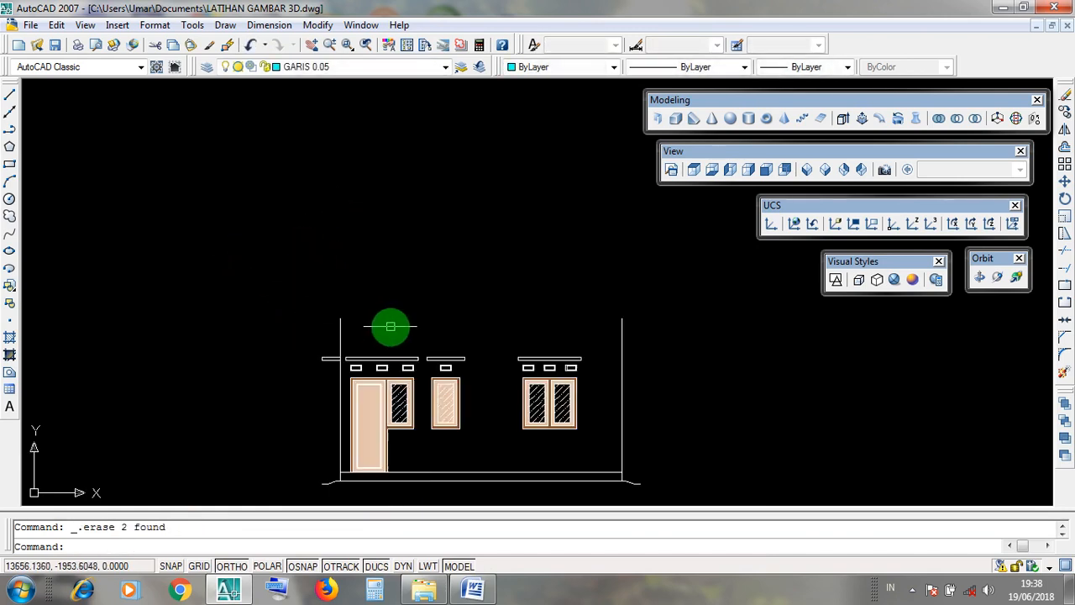
{"action": "scroll", "coordinate": [391, 326], "scroll_direction": "down", "scroll_amount": 2}
{"action": "scroll", "coordinate": [512, 336], "scroll_direction": "up", "scroll_amount": 1}
{"action": "scroll", "coordinate": [442, 296], "scroll_direction": "down", "scroll_amount": 3}
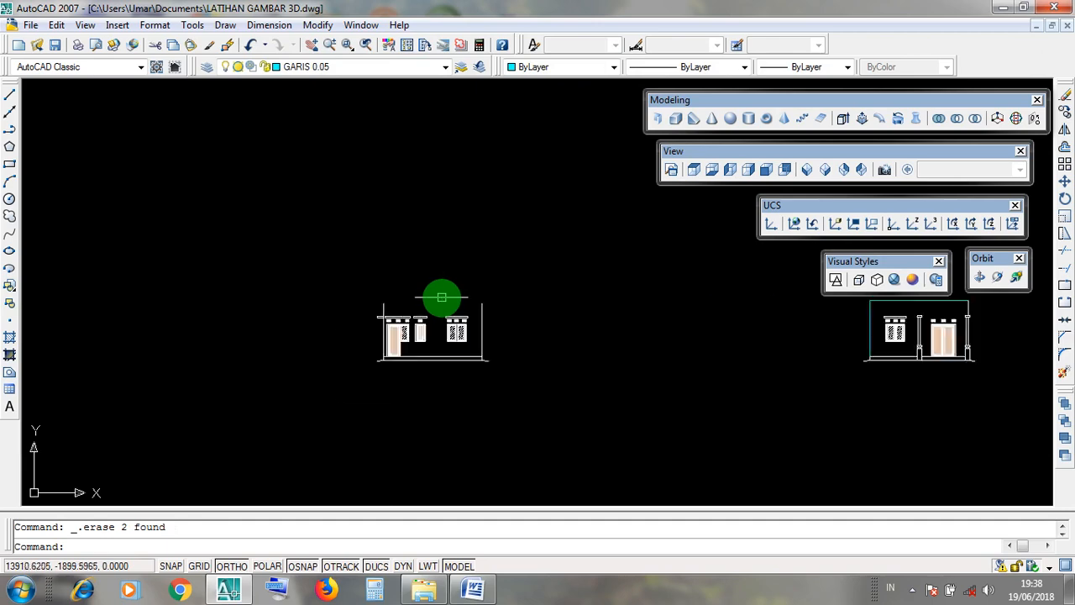
{"action": "scroll", "coordinate": [441, 296], "scroll_direction": "down", "scroll_amount": 1}
{"action": "middle_click_drag", "start_coordinate": [619, 319], "coordinate": [377, 344]}
{"action": "scroll", "coordinate": [713, 330], "scroll_direction": "up", "scroll_amount": 2}
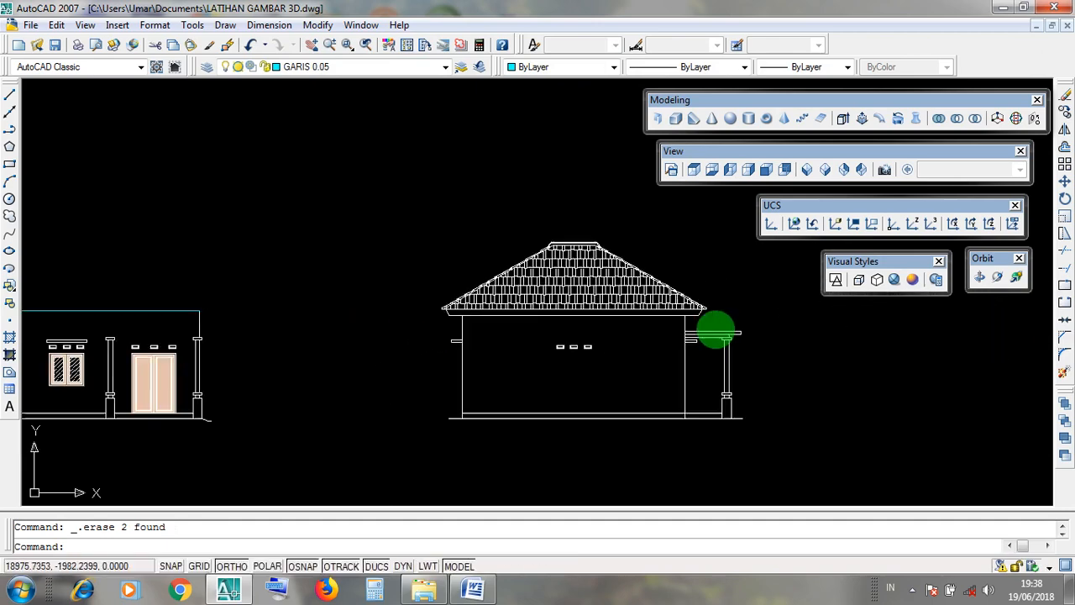
{"action": "scroll", "coordinate": [713, 330], "scroll_direction": "up", "scroll_amount": 2}
{"action": "middle_click_drag", "start_coordinate": [612, 298], "coordinate": [608, 343]}
{"action": "scroll", "coordinate": [579, 372], "scroll_direction": "up", "scroll_amount": 2}
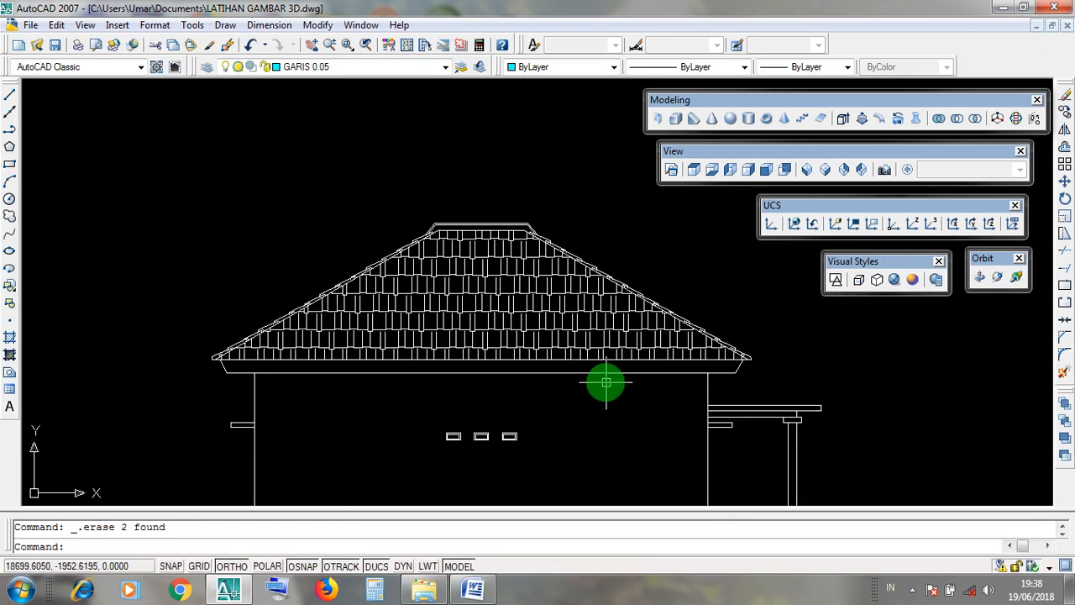
{"action": "left_click", "coordinate": [603, 372]}
{"action": "left_click", "coordinate": [597, 357]}
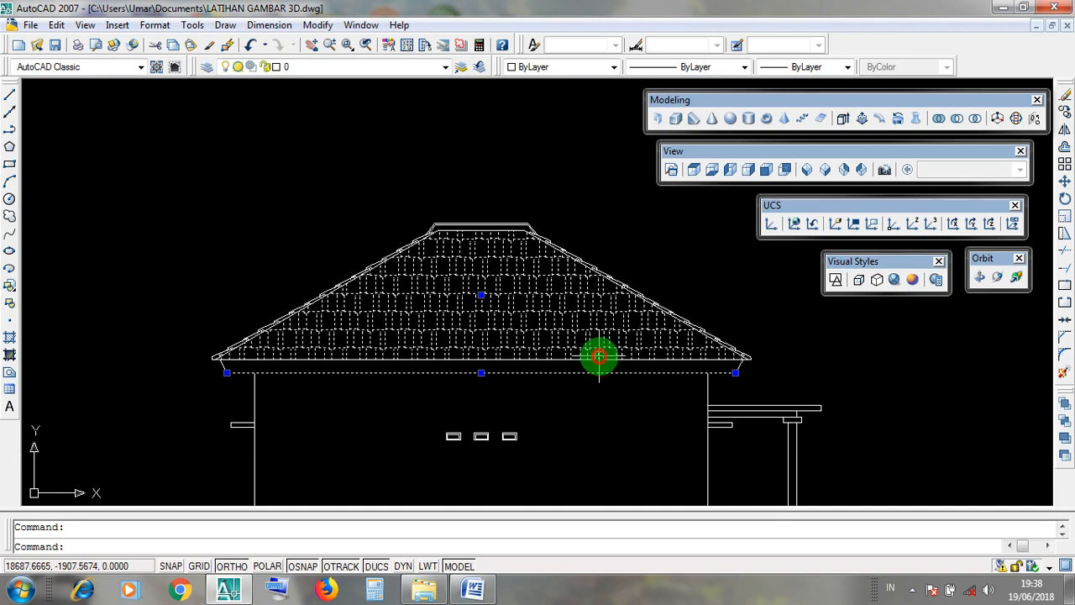
{"action": "left_click", "coordinate": [624, 397]}
{"action": "left_click", "coordinate": [504, 281]}
{"action": "key", "text": "Delete"}
- Erase the side elevation's ridge cap and the upper parts of its sloping roof edges
{"action": "left_click", "coordinate": [578, 317]}
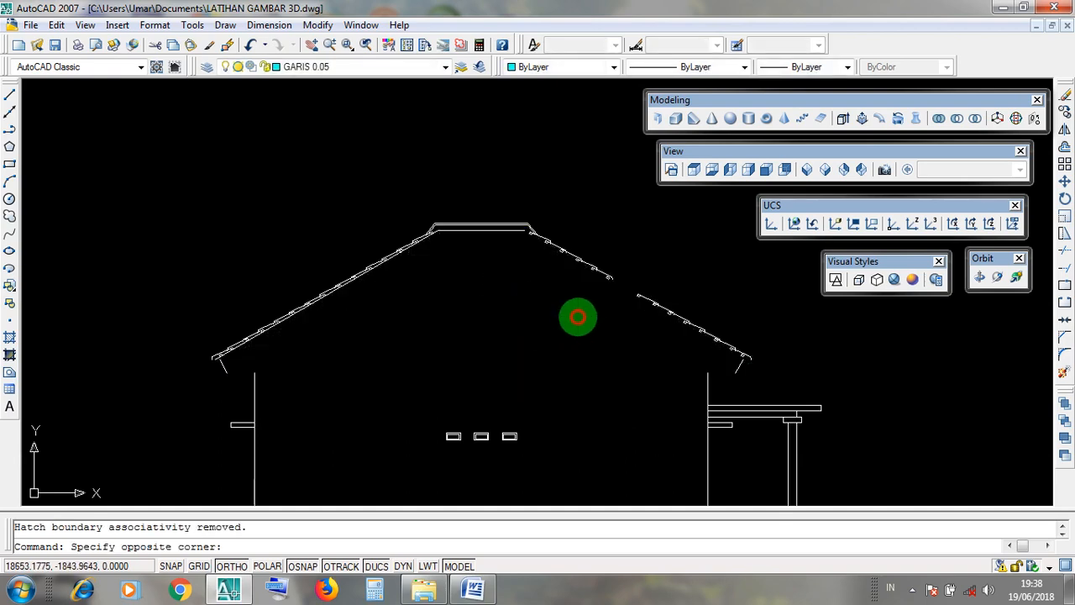
{"action": "left_click", "coordinate": [408, 204]}
{"action": "key", "text": "Delete"}
{"action": "left_click", "coordinate": [395, 276]}
{"action": "left_click", "coordinate": [348, 230]}
{"action": "key", "text": "Delete"}
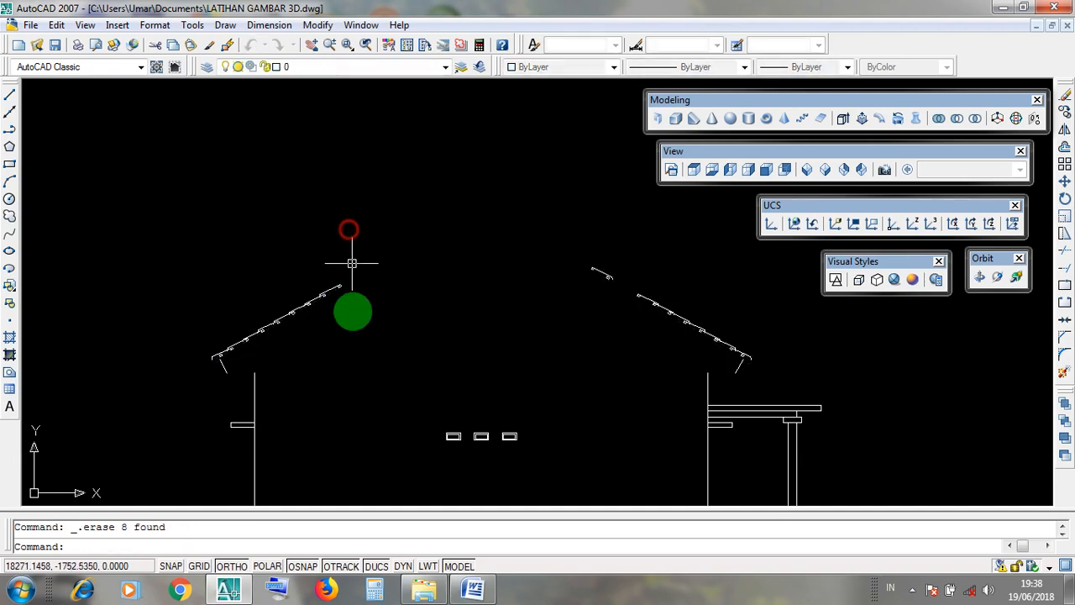
- Erase the remaining left-hand roof slope and eave end of the side elevation
{"action": "left_click", "coordinate": [359, 338]}
{"action": "left_click", "coordinate": [280, 268]}
{"action": "key", "text": "Delete"}
{"action": "left_click", "coordinate": [245, 382]}
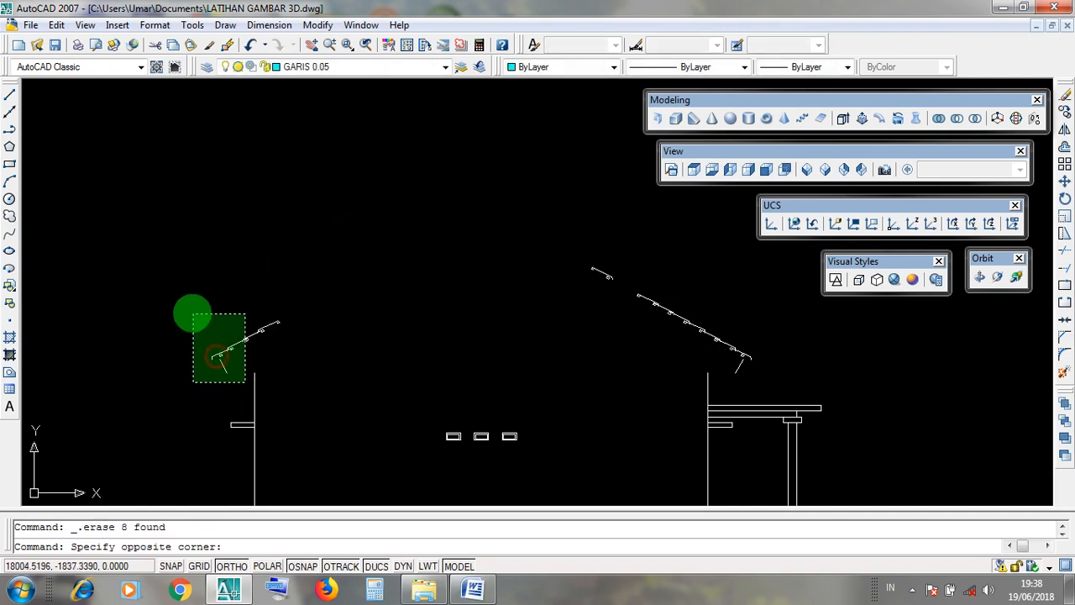
{"action": "left_click", "coordinate": [193, 314]}
{"action": "key", "text": "Delete"}
{"action": "left_click", "coordinate": [276, 354]}
{"action": "left_click", "coordinate": [242, 282]}
{"action": "key", "text": "Delete"}
- Erase the remaining right-hand roof slope pieces and eave end above the side elevation's porch side
{"action": "middle_click_drag", "start_coordinate": [504, 352], "coordinate": [360, 321]}
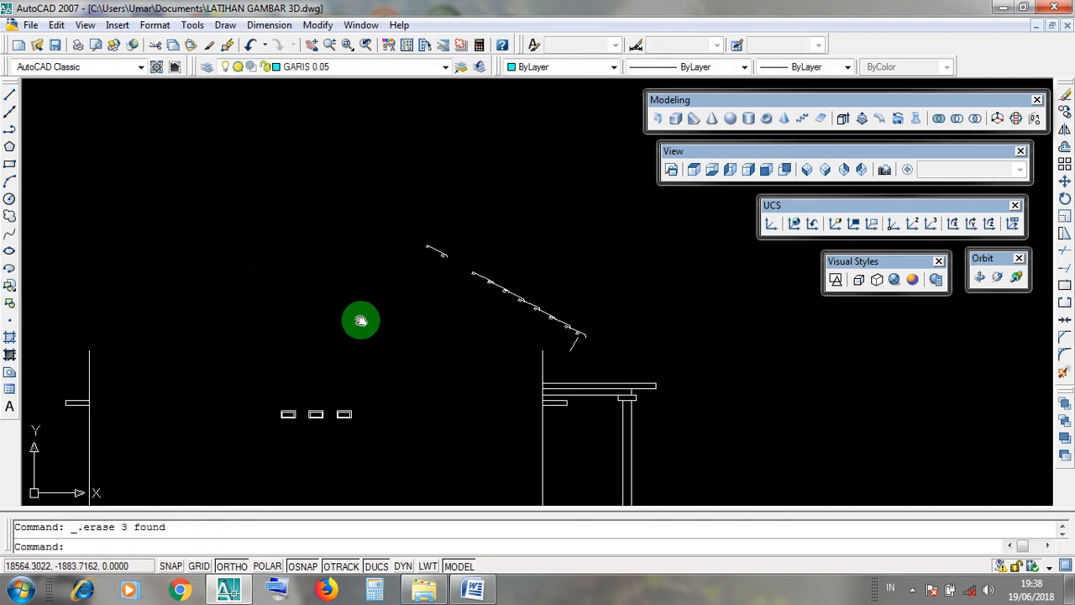
{"action": "left_click", "coordinate": [587, 350]}
{"action": "left_click", "coordinate": [565, 306]}
{"action": "key", "text": "Delete"}
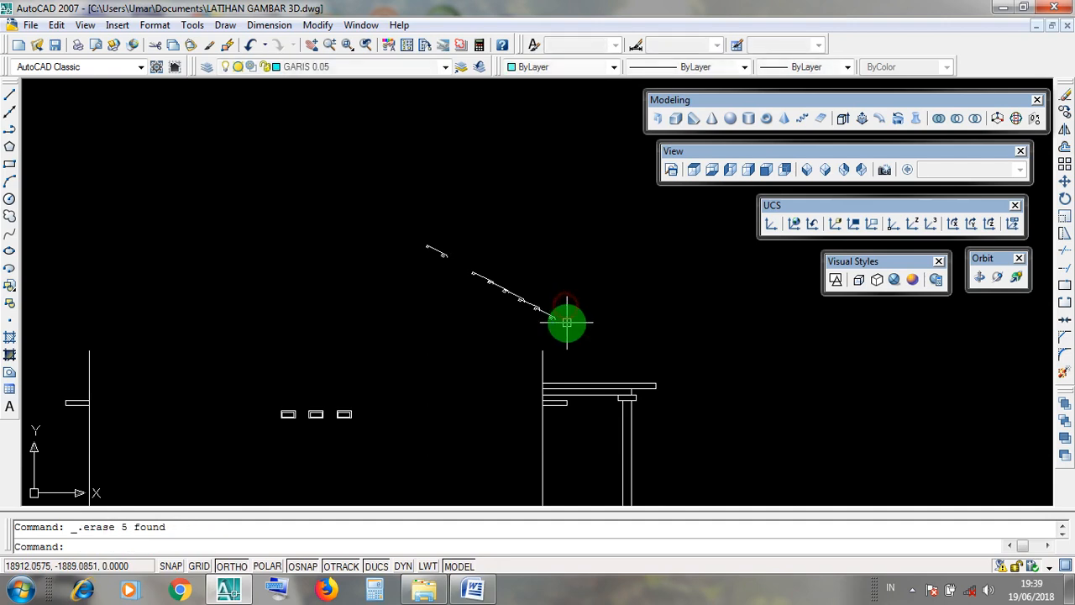
{"action": "left_click", "coordinate": [567, 323]}
{"action": "left_click", "coordinate": [418, 221]}
{"action": "key", "text": "Delete"}
- Examine the porch canopy, distinguishing the column cap from the slab and beam lines above it
{"action": "scroll", "coordinate": [437, 289], "scroll_direction": "down", "scroll_amount": 1}
{"action": "scroll", "coordinate": [552, 376], "scroll_direction": "up", "scroll_amount": 2}
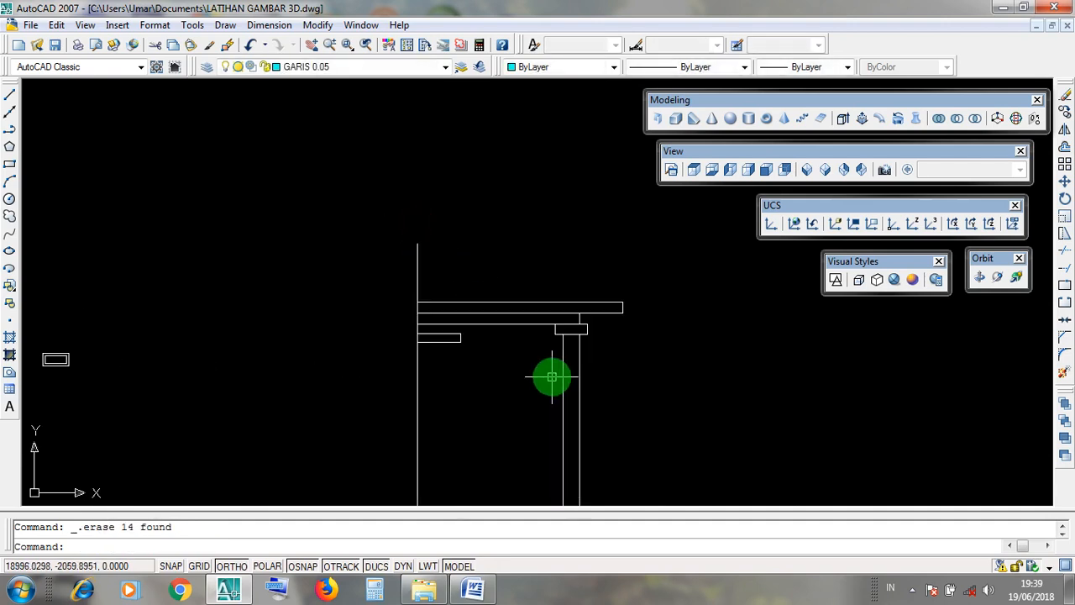
{"action": "scroll", "coordinate": [584, 328], "scroll_direction": "up", "scroll_amount": 1}
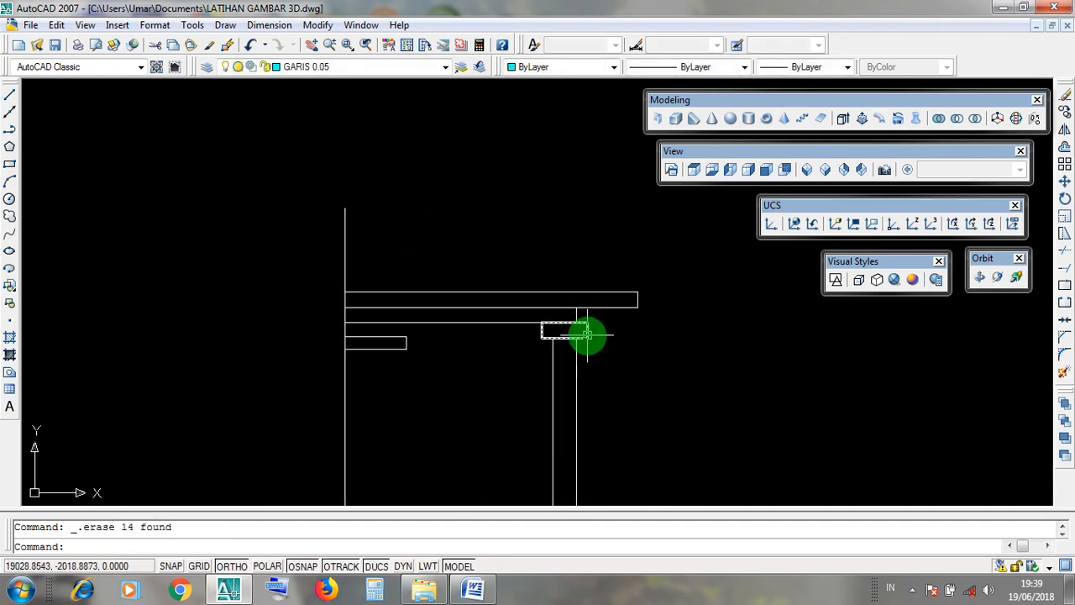
{"action": "left_click", "coordinate": [586, 330]}
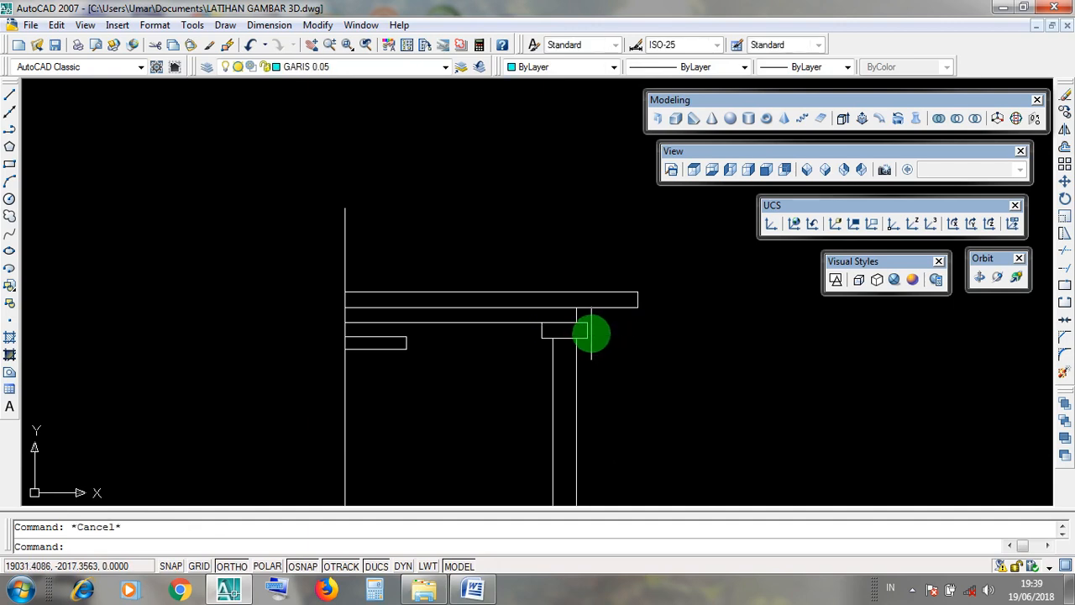
{"action": "key", "text": "Escape"}
{"action": "left_click", "coordinate": [514, 331]}
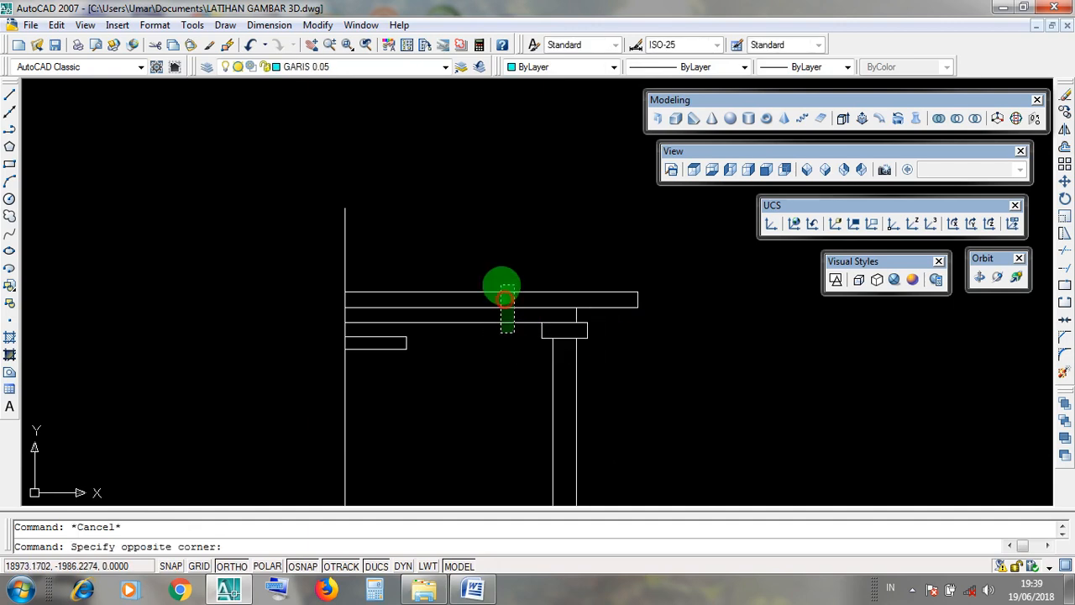
{"action": "left_click", "coordinate": [499, 323]}
{"action": "key", "text": "Escape"}
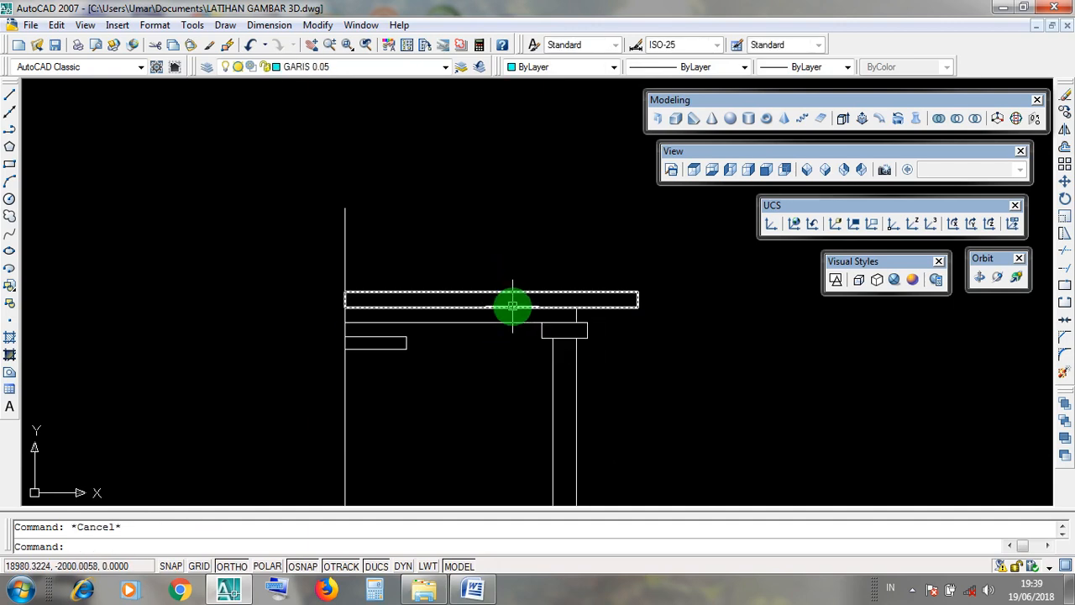
- Erase the porch canopy's slab outline and the horizontal beam lines between the wall and the column
{"action": "left_click", "coordinate": [512, 307]}
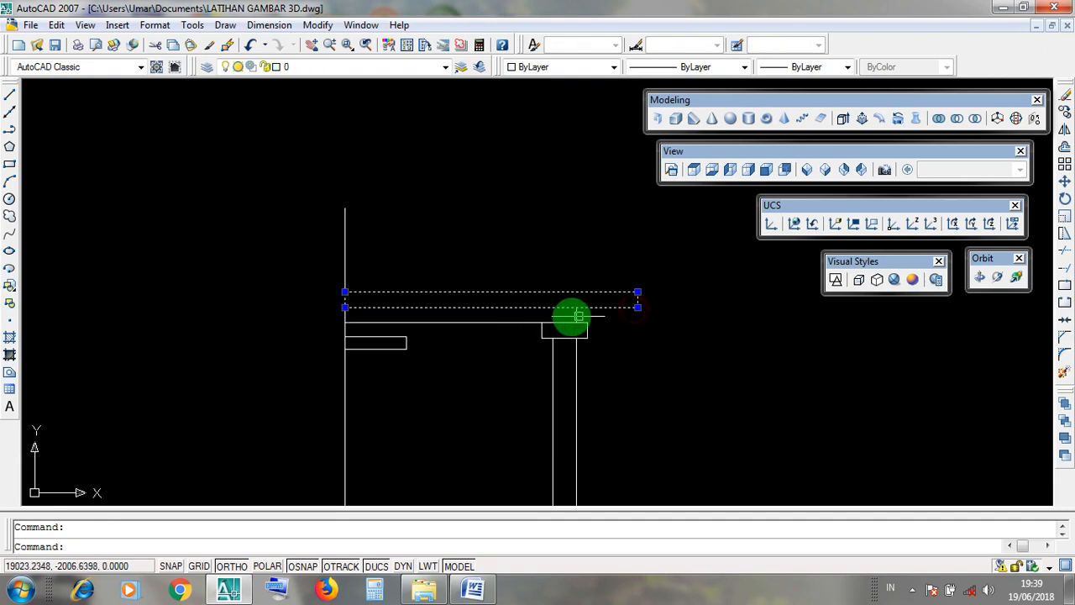
{"action": "key", "text": "Delete"}
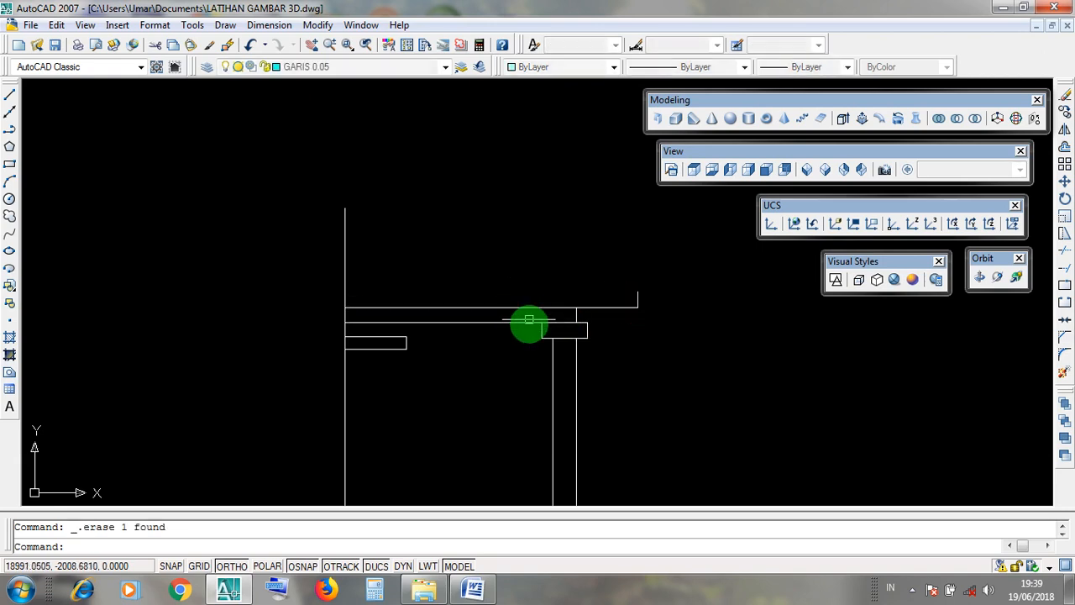
{"action": "left_click", "coordinate": [527, 335]}
{"action": "left_click", "coordinate": [496, 259]}
{"action": "key", "text": "Delete"}
- Erase the short vertical segments left above the column cap and at the canopy's outer end
{"action": "left_click", "coordinate": [604, 312]}
{"action": "left_click", "coordinate": [545, 278]}
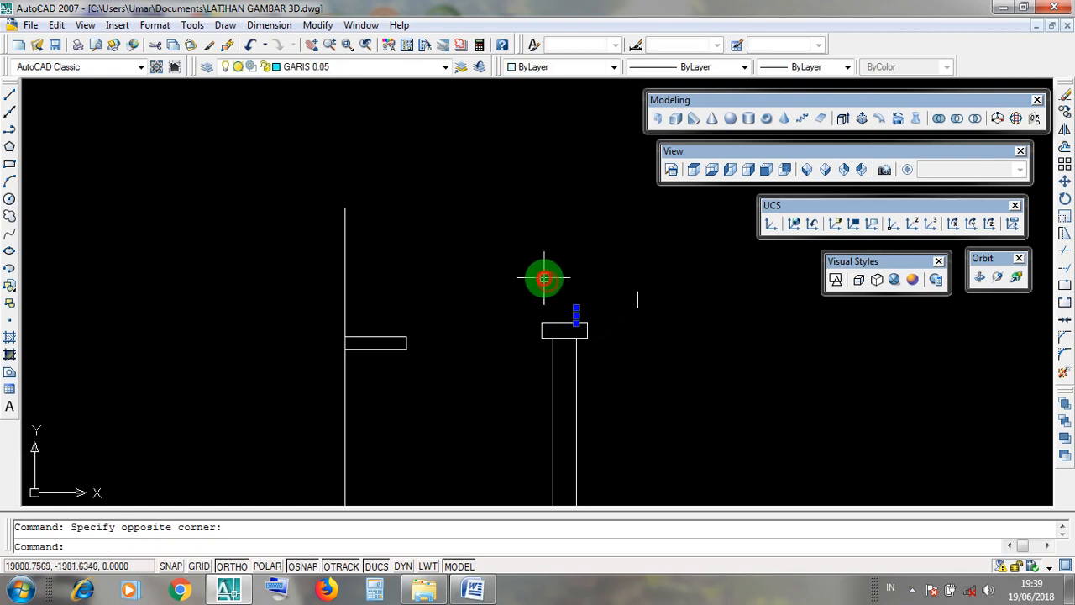
{"action": "key", "text": "Delete"}
{"action": "left_click", "coordinate": [634, 314]}
{"action": "left_click", "coordinate": [622, 270]}
{"action": "key", "text": "Delete"}
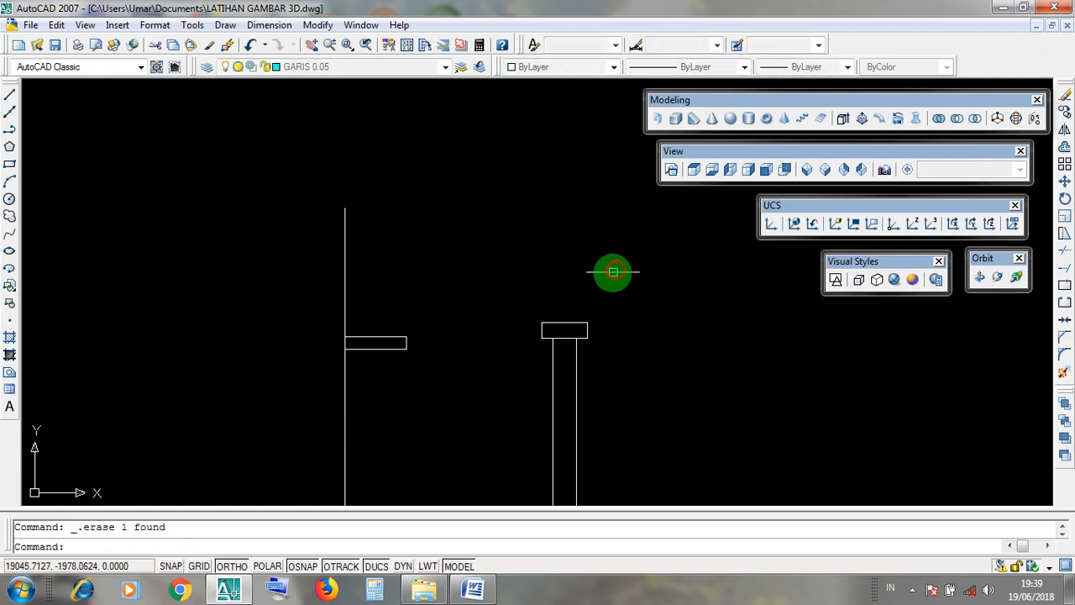
- Compare the stripped side elevation's porch column and wall ledge with the already prepared elevations
{"action": "scroll", "coordinate": [578, 260], "scroll_direction": "down", "scroll_amount": 5}
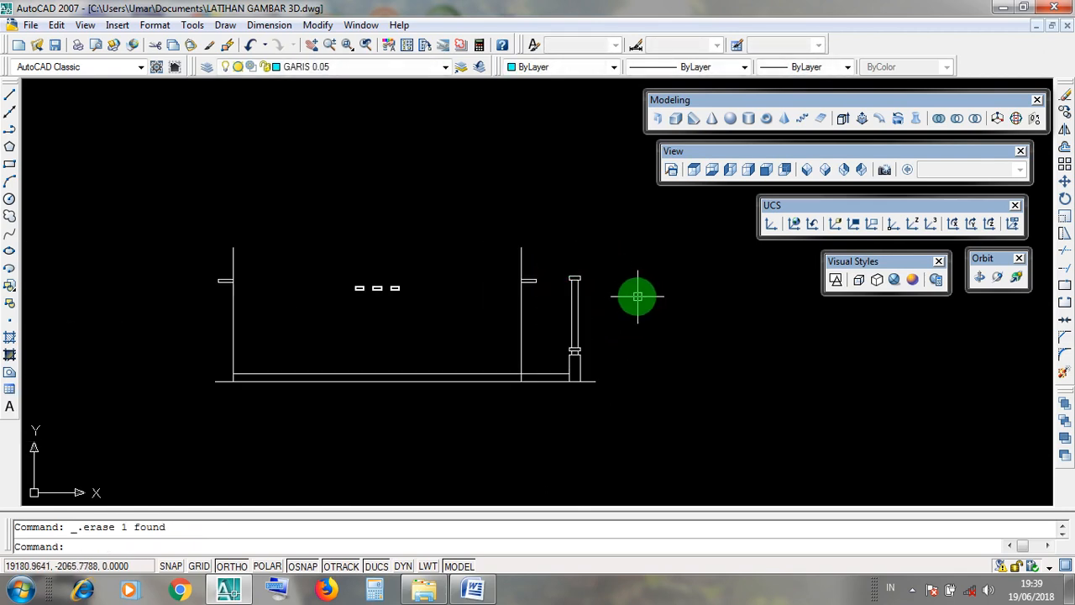
{"action": "left_click", "coordinate": [566, 264]}
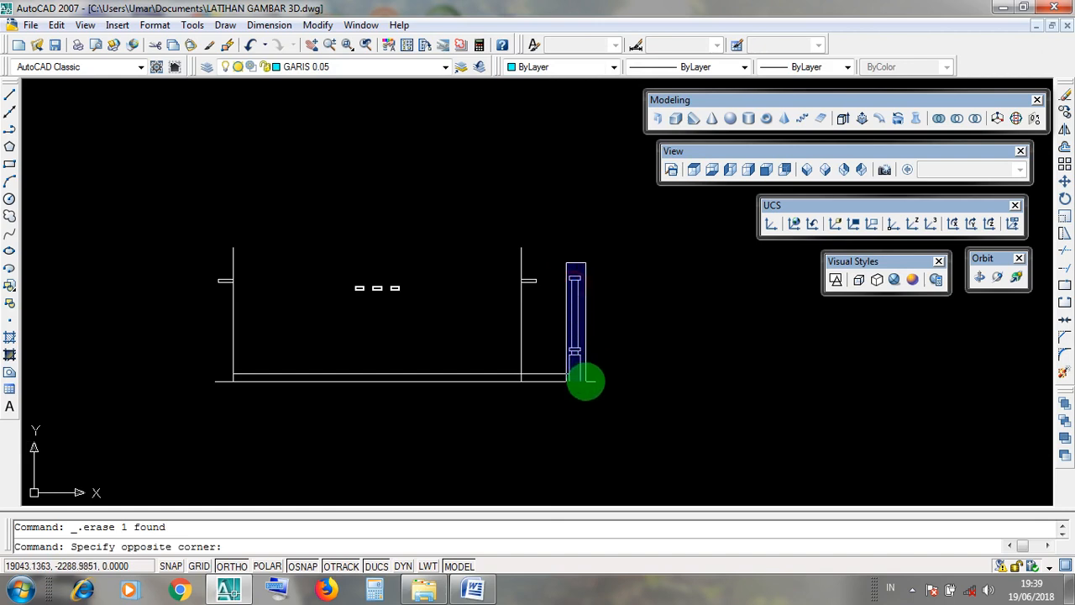
{"action": "key", "text": "Escape"}
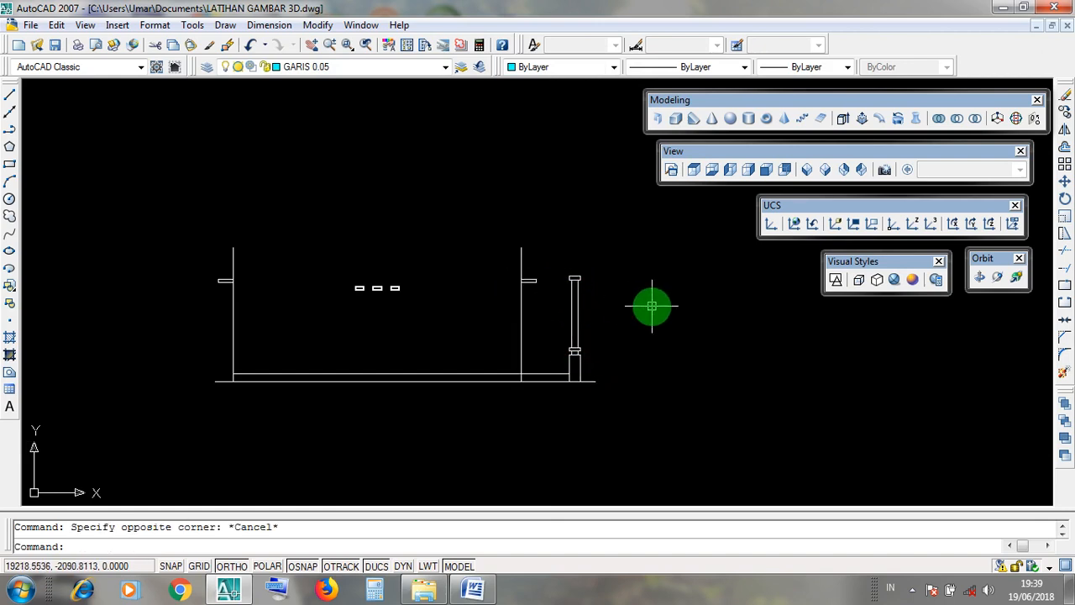
{"action": "scroll", "coordinate": [652, 306], "scroll_direction": "down", "scroll_amount": 10}
{"action": "scroll", "coordinate": [173, 410], "scroll_direction": "up", "scroll_amount": 3}
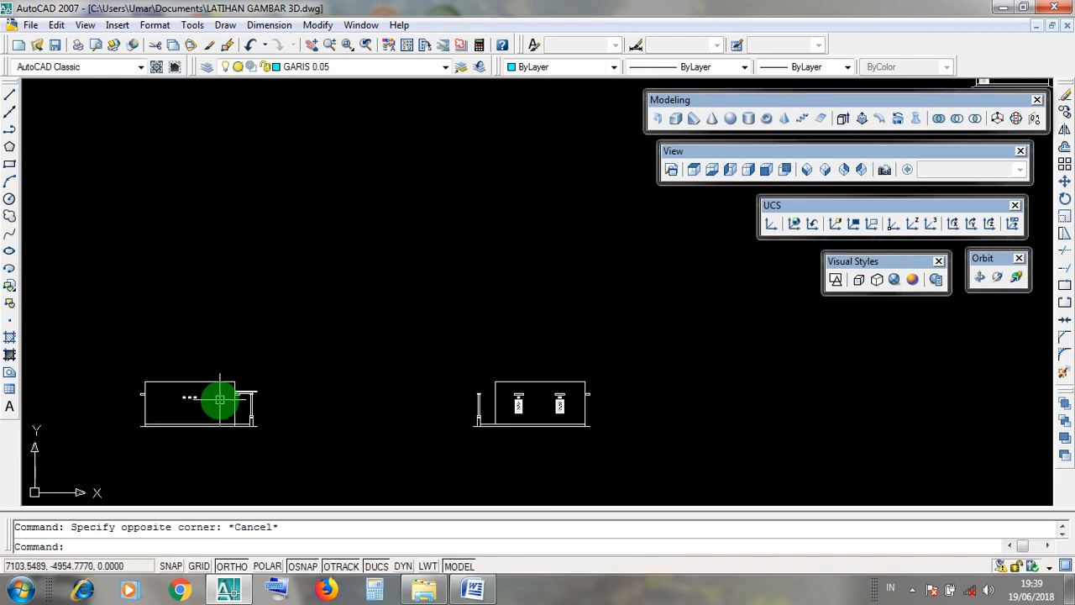
{"action": "scroll", "coordinate": [219, 400], "scroll_direction": "up", "scroll_amount": 1}
{"action": "scroll", "coordinate": [278, 392], "scroll_direction": "down", "scroll_amount": 5}
{"action": "scroll", "coordinate": [511, 367], "scroll_direction": "up", "scroll_amount": 2}
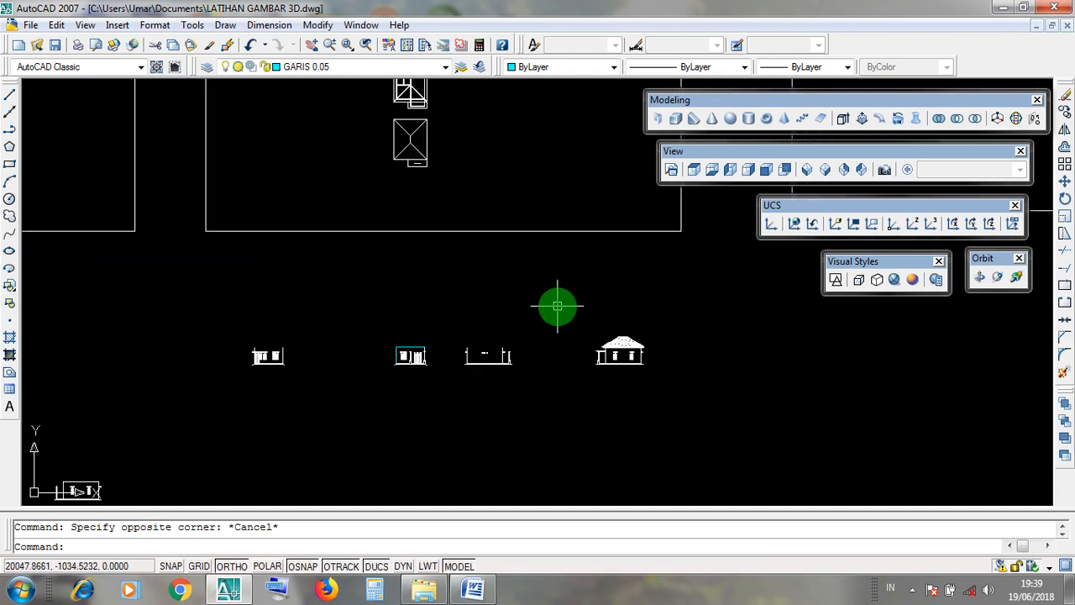
{"action": "scroll", "coordinate": [514, 359], "scroll_direction": "up", "scroll_amount": 9}
{"action": "left_click", "coordinate": [459, 257]}
{"action": "left_click", "coordinate": [460, 239]}
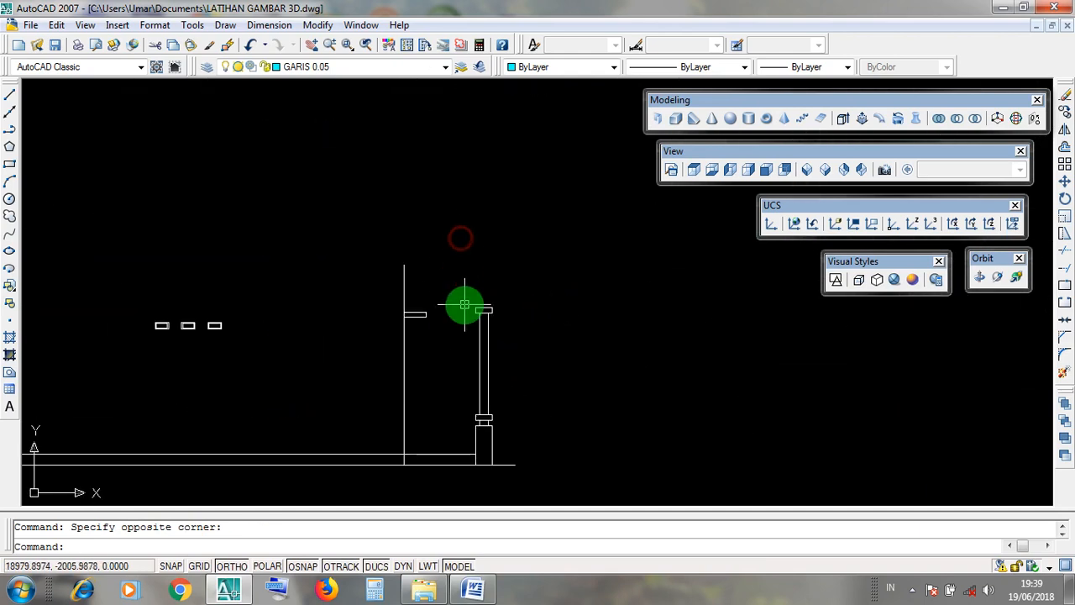
{"action": "scroll", "coordinate": [461, 316], "scroll_direction": "up", "scroll_amount": 2}
{"action": "left_click", "coordinate": [453, 286]}
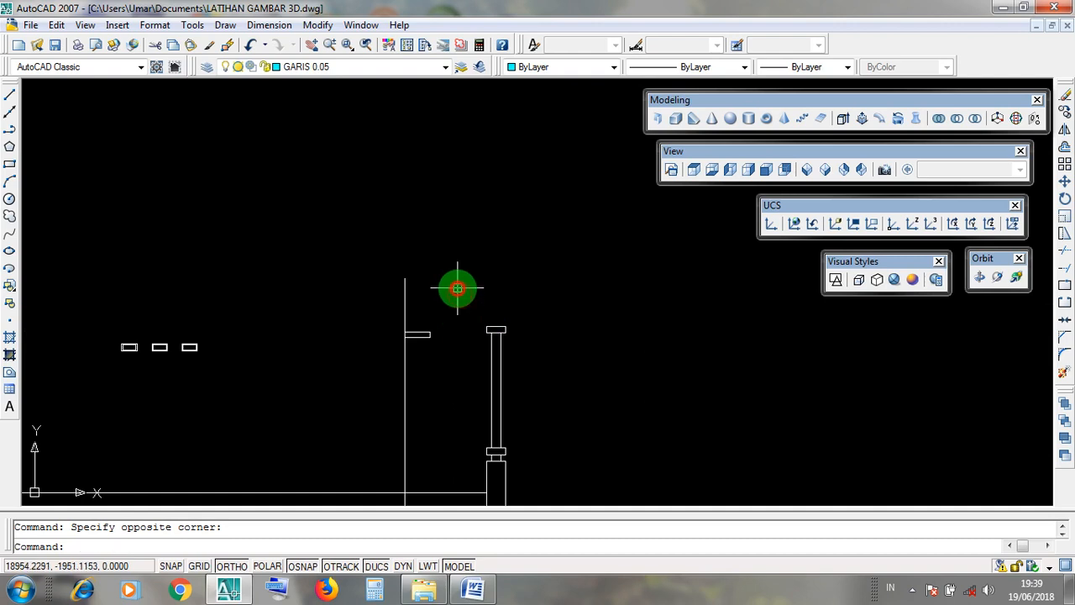
{"action": "scroll", "coordinate": [445, 267], "scroll_direction": "down", "scroll_amount": 4}
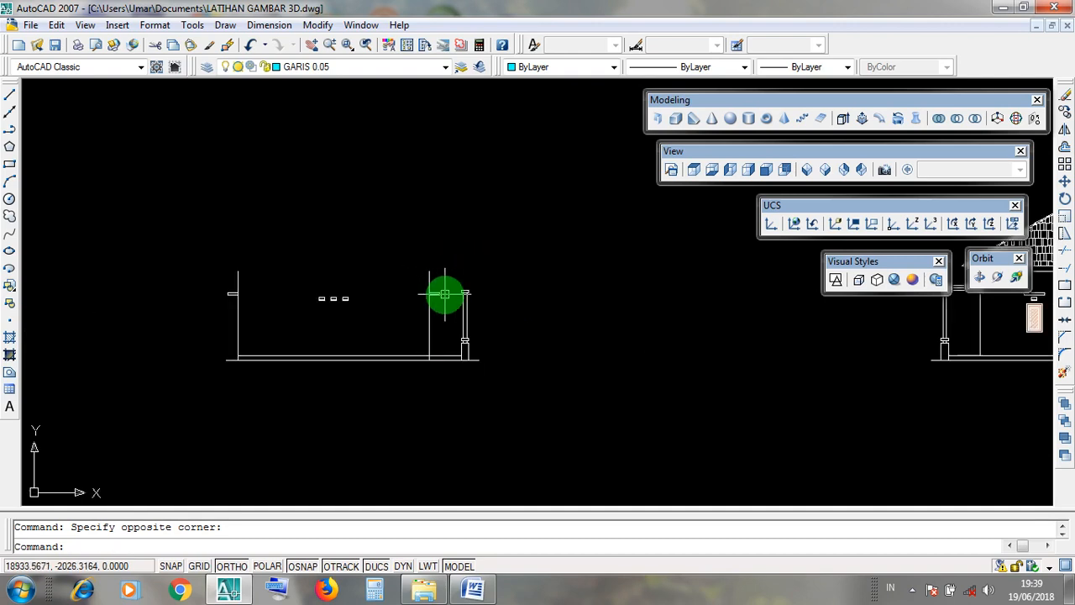
{"action": "scroll", "coordinate": [446, 294], "scroll_direction": "up", "scroll_amount": 5}
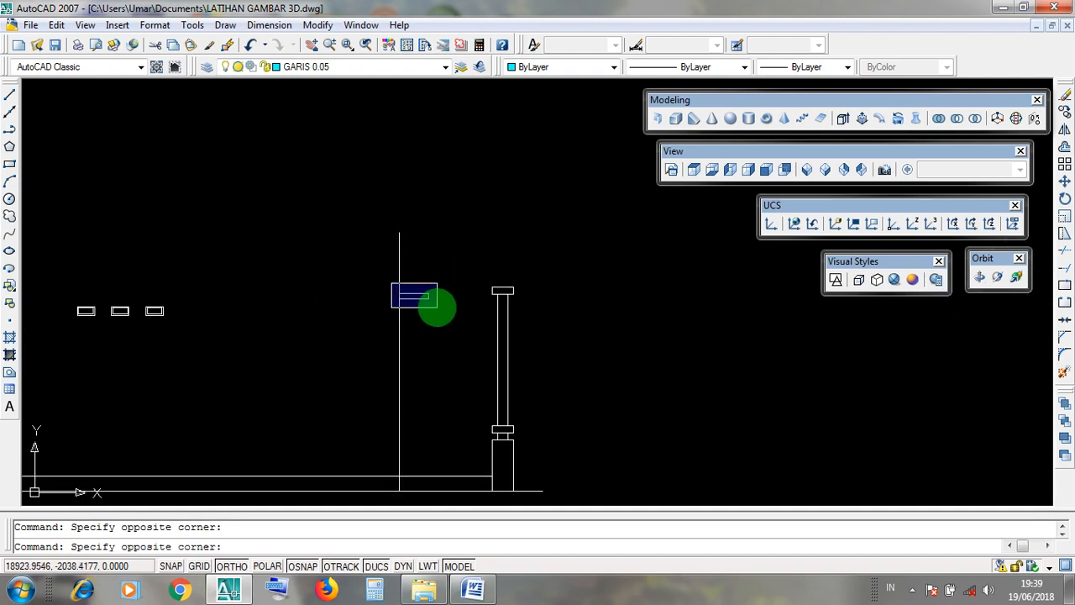
{"action": "left_click", "coordinate": [360, 289]}
{"action": "scroll", "coordinate": [496, 355], "scroll_direction": "down", "scroll_amount": 6}
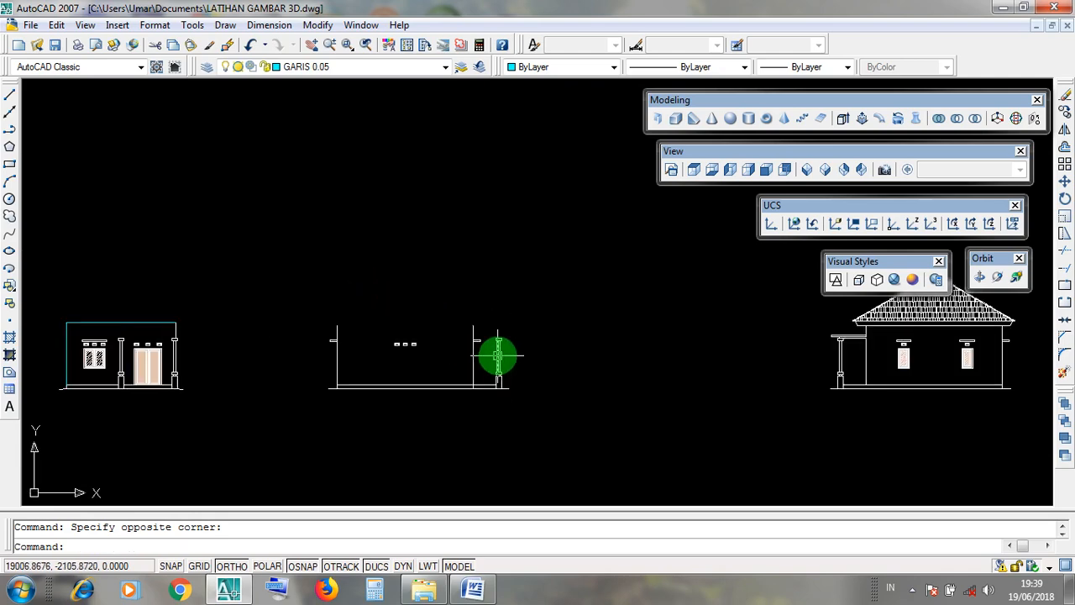
- Erase the tiled roof surface and its eave lines from the opposite side elevation with the two windows
{"action": "scroll", "coordinate": [622, 325], "scroll_direction": "down", "scroll_amount": 4}
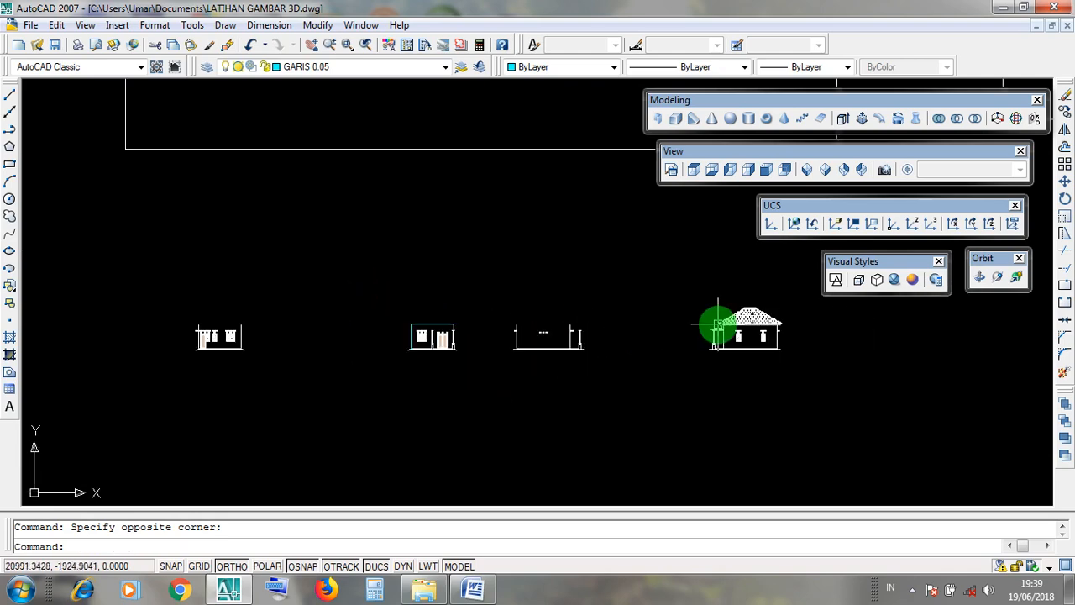
{"action": "middle_click_drag", "start_coordinate": [717, 323], "coordinate": [612, 353]}
{"action": "scroll", "coordinate": [626, 351], "scroll_direction": "up", "scroll_amount": 6}
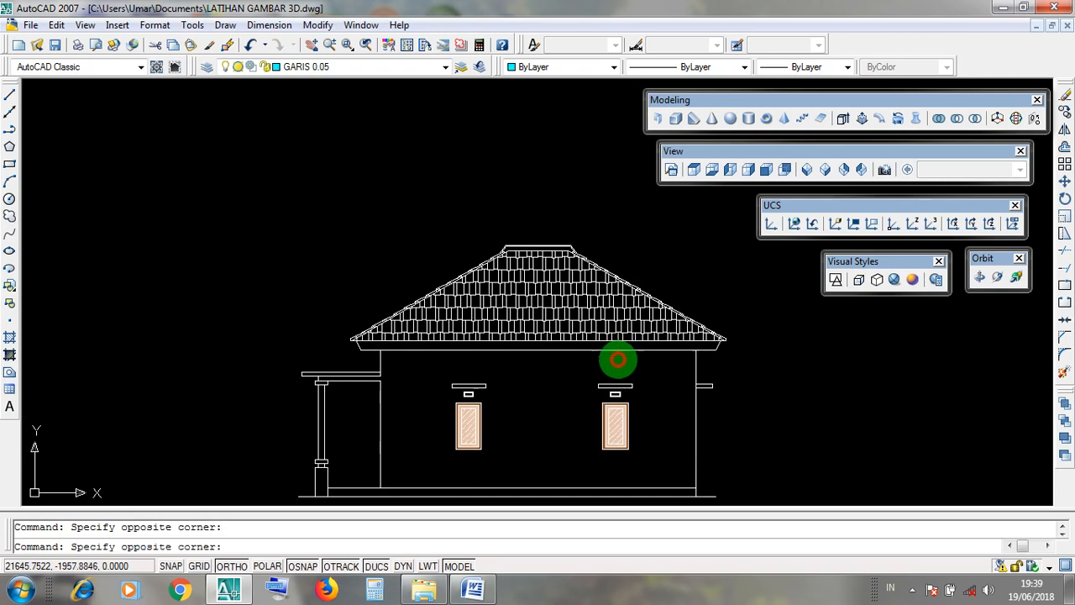
{"action": "left_click_drag", "start_coordinate": [618, 360], "coordinate": [538, 263]}
{"action": "key", "text": "Delete"}
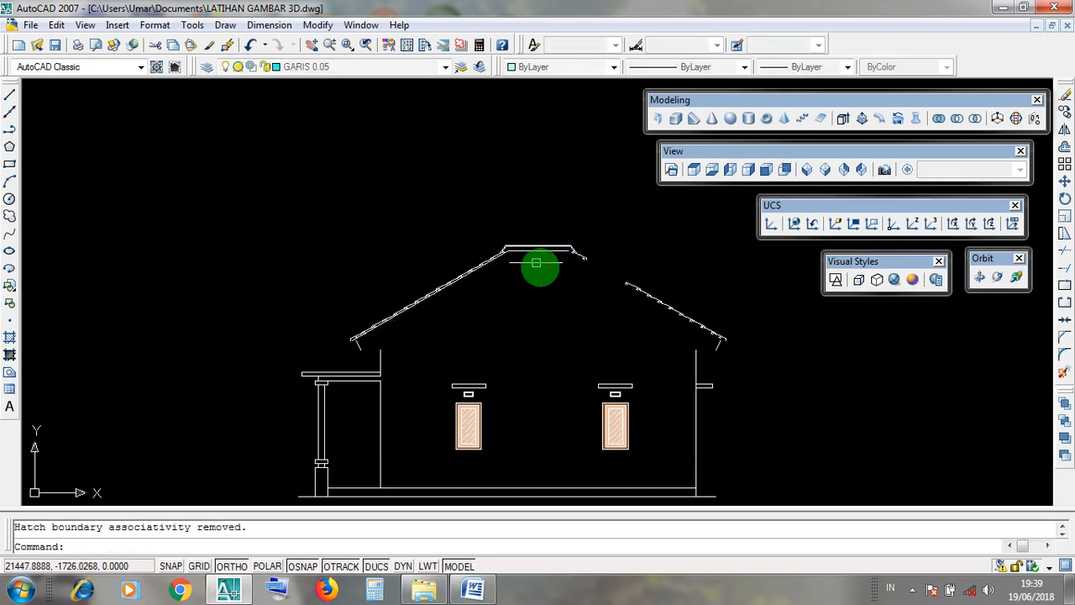
- Erase the remaining right roof slope with its eave end and the ridge cap above the two-window elevation
{"action": "left_click", "coordinate": [710, 331]}
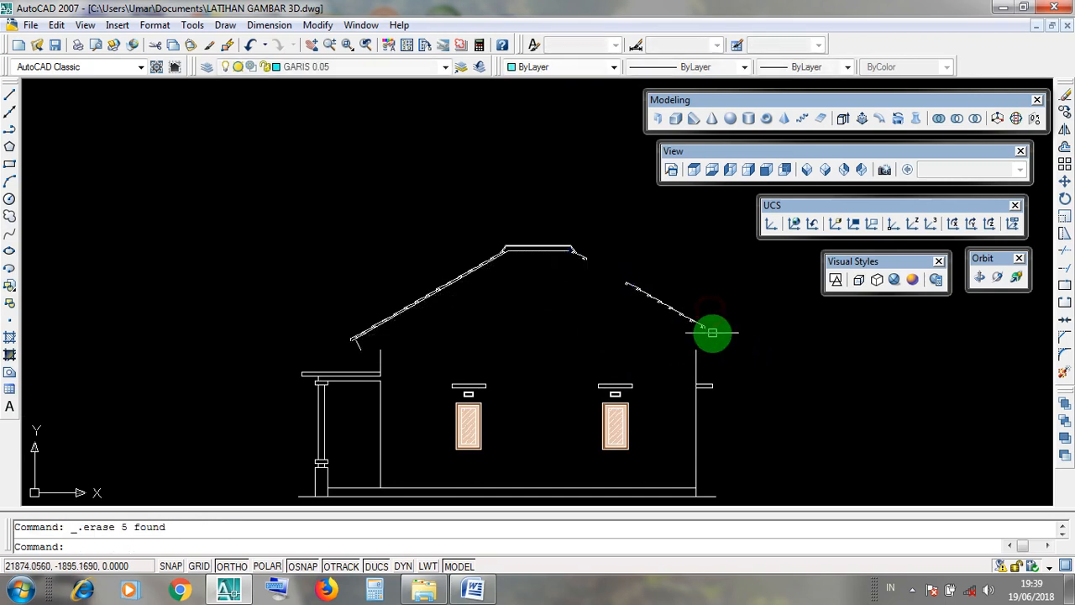
{"action": "left_click", "coordinate": [715, 336]}
{"action": "left_click", "coordinate": [453, 230]}
{"action": "key", "text": "Delete"}
- Erase the remaining left roof slope pieces and eave end above the porch side of the two-window elevation
{"action": "scroll", "coordinate": [369, 336], "scroll_direction": "up", "scroll_amount": 3}
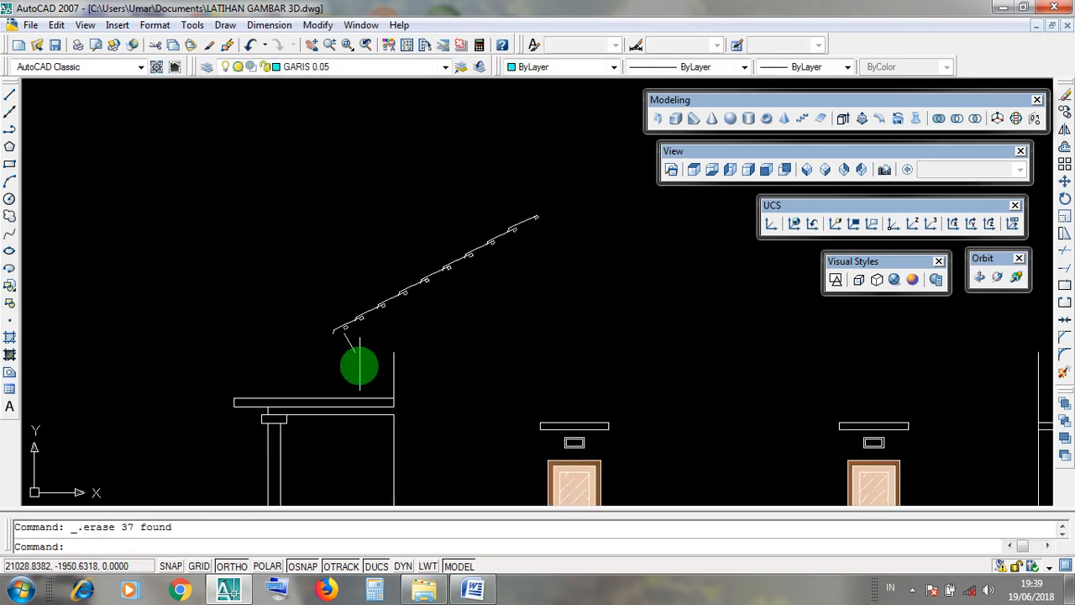
{"action": "left_click", "coordinate": [360, 365]}
{"action": "left_click", "coordinate": [305, 276]}
{"action": "key", "text": "Delete"}
{"action": "left_click", "coordinate": [495, 344]}
{"action": "left_click", "coordinate": [343, 233]}
{"action": "key", "text": "Delete"}
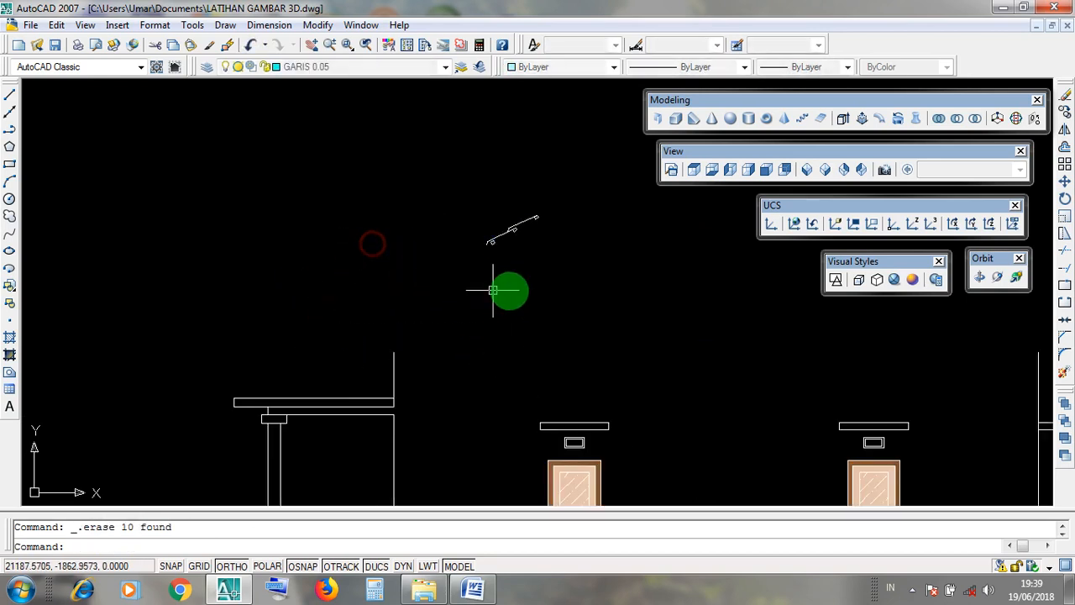
{"action": "left_click", "coordinate": [552, 272]}
{"action": "left_click", "coordinate": [451, 198]}
{"action": "key", "text": "Delete"}
- Erase the porch canopy's slab and beam lines, including the short vertical segments above the column cap and at the outer end
{"action": "left_click", "coordinate": [360, 438]}
{"action": "left_click", "coordinate": [319, 327]}
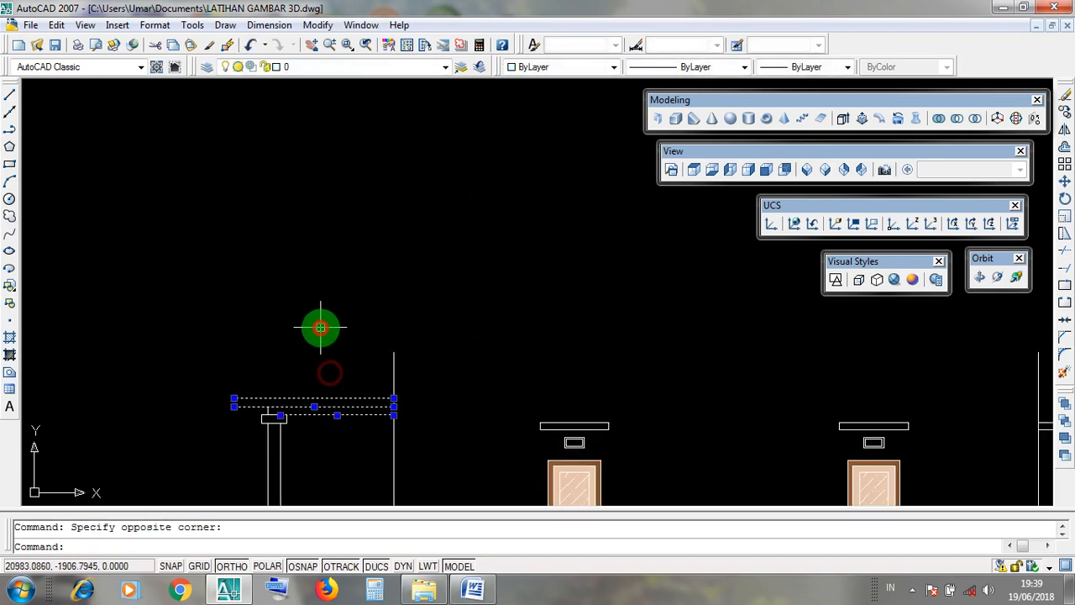
{"action": "scroll", "coordinate": [300, 419], "scroll_direction": "up", "scroll_amount": 3}
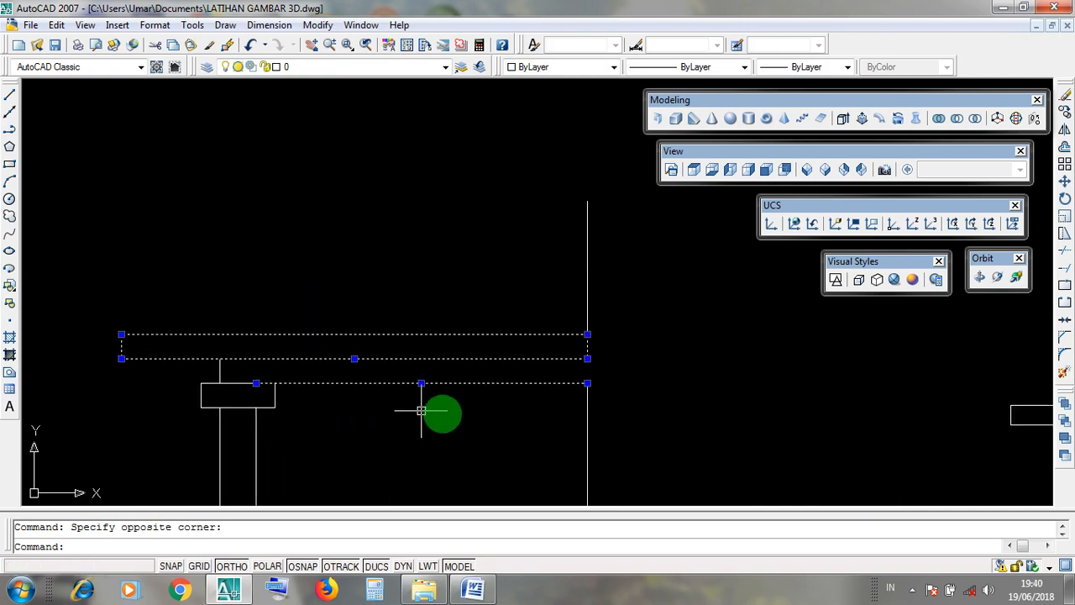
{"action": "left_click", "coordinate": [486, 403]}
{"action": "left_click", "coordinate": [385, 320]}
{"action": "key", "text": "Delete"}
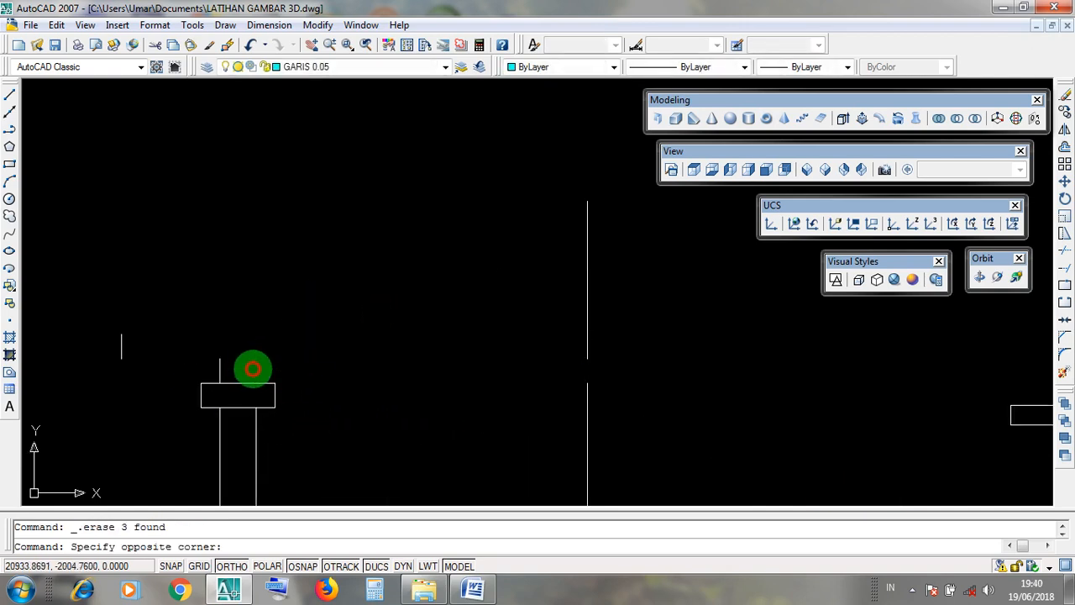
{"action": "left_click", "coordinate": [115, 308]}
{"action": "key", "text": "Delete"}
{"action": "scroll", "coordinate": [334, 354], "scroll_direction": "down", "scroll_amount": 2}
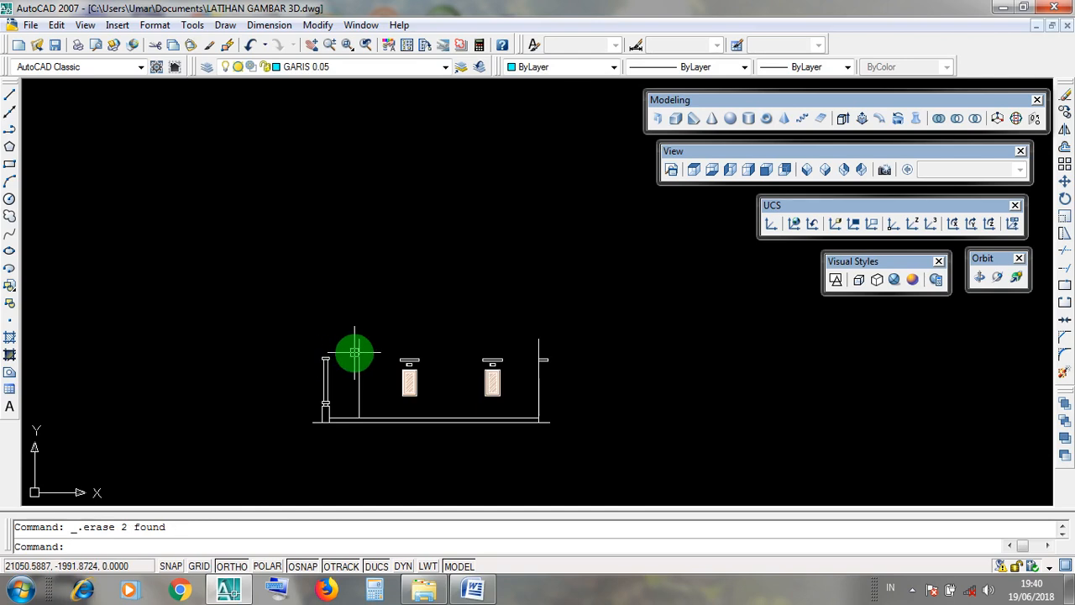
{"action": "scroll", "coordinate": [355, 353], "scroll_direction": "up", "scroll_amount": 3}
{"action": "scroll", "coordinate": [521, 333], "scroll_direction": "down", "scroll_amount": 3}
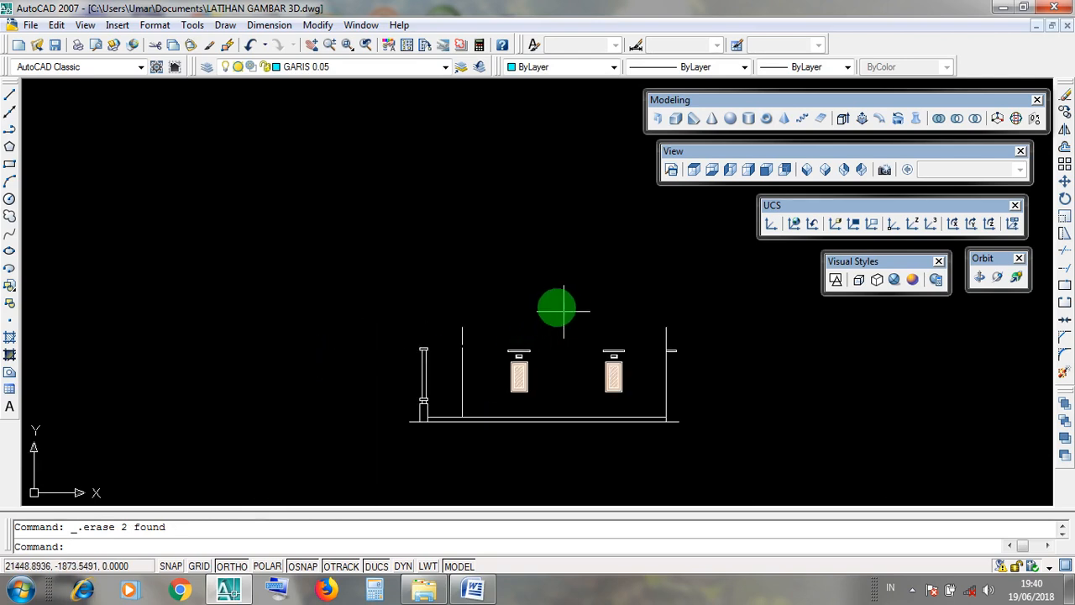
- Examine the row of roofless elevations, comparing the front elevation's wall top line with the open tops of the others
{"action": "scroll", "coordinate": [553, 298], "scroll_direction": "down", "scroll_amount": 6}
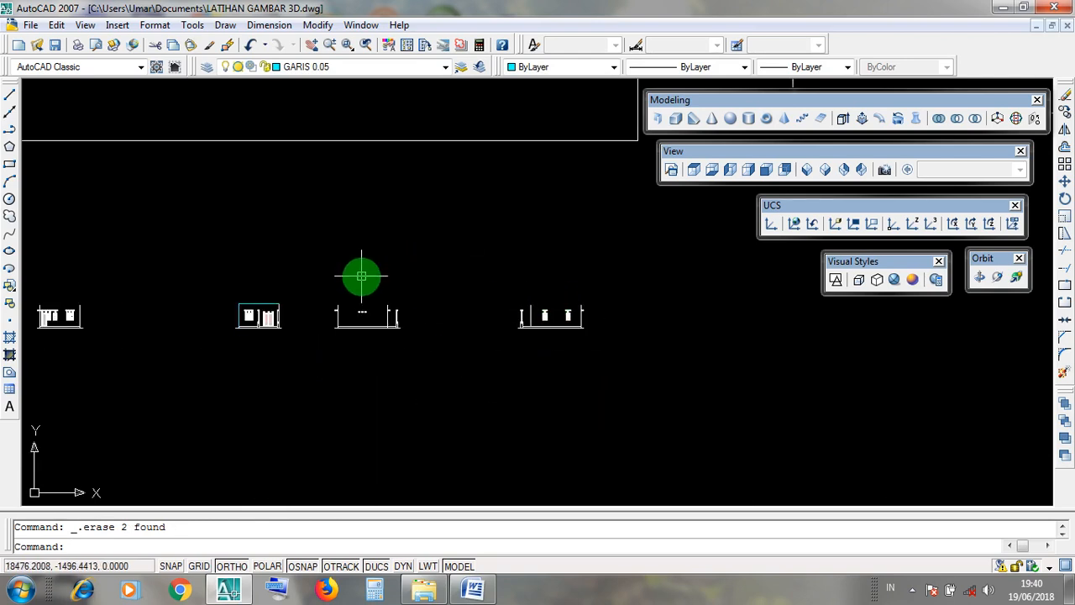
{"action": "middle_click_drag", "start_coordinate": [360, 271], "coordinate": [430, 333]}
{"action": "scroll", "coordinate": [352, 376], "scroll_direction": "up", "scroll_amount": 3}
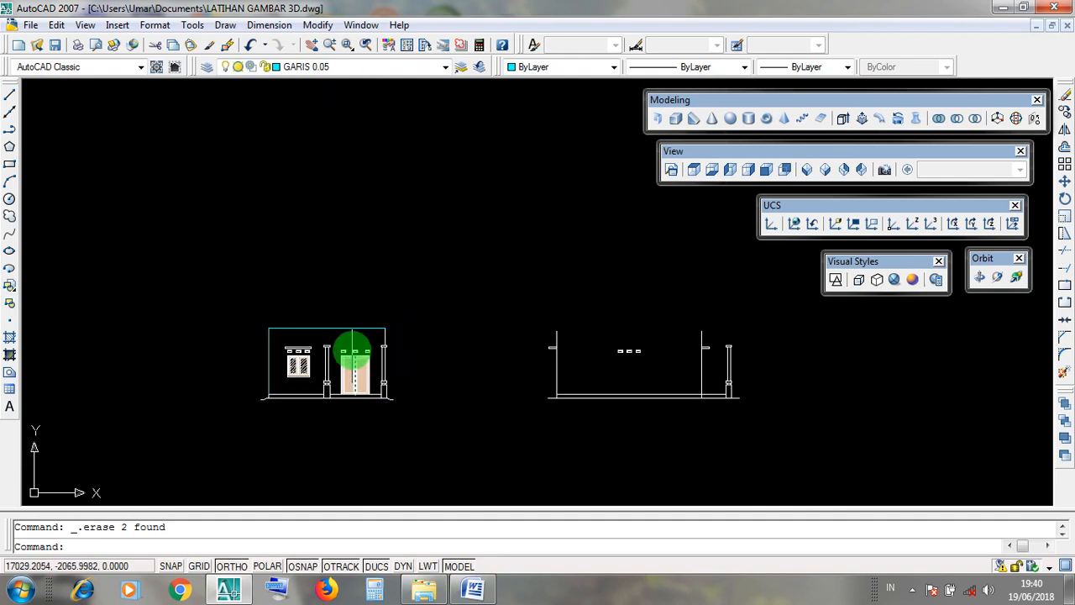
{"action": "scroll", "coordinate": [356, 330], "scroll_direction": "up", "scroll_amount": 4}
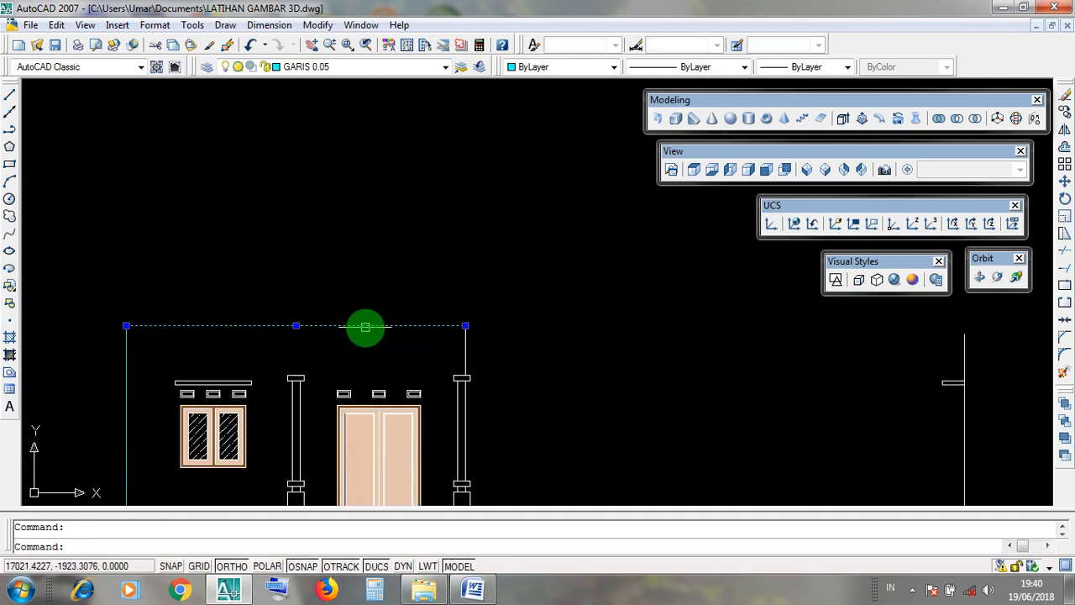
{"action": "scroll", "coordinate": [395, 311], "scroll_direction": "down", "scroll_amount": 3}
{"action": "scroll", "coordinate": [403, 309], "scroll_direction": "up", "scroll_amount": 3}
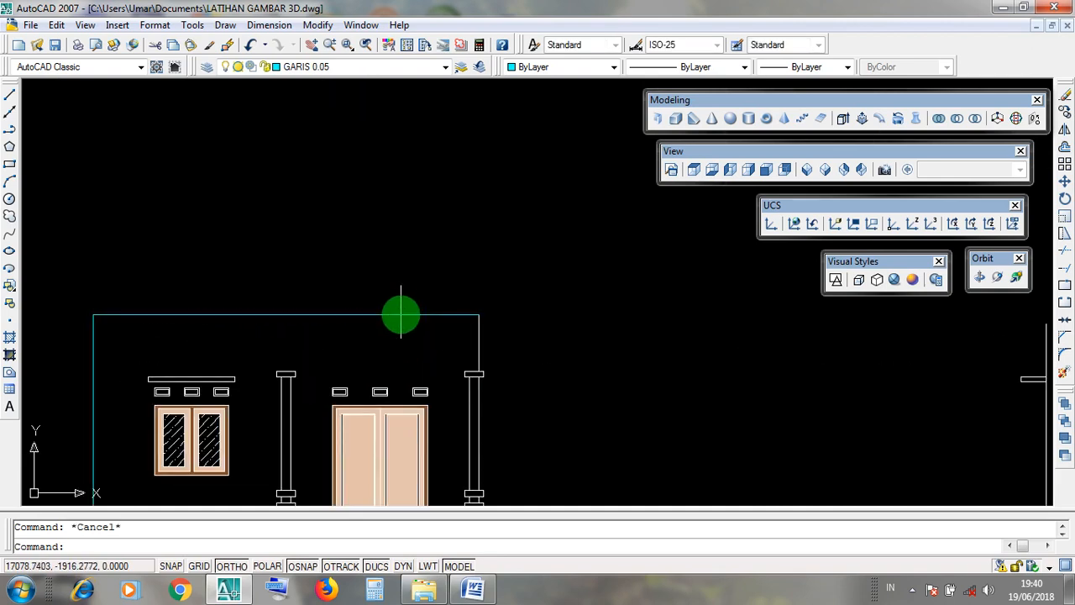
{"action": "scroll", "coordinate": [400, 315], "scroll_direction": "down", "scroll_amount": 2}
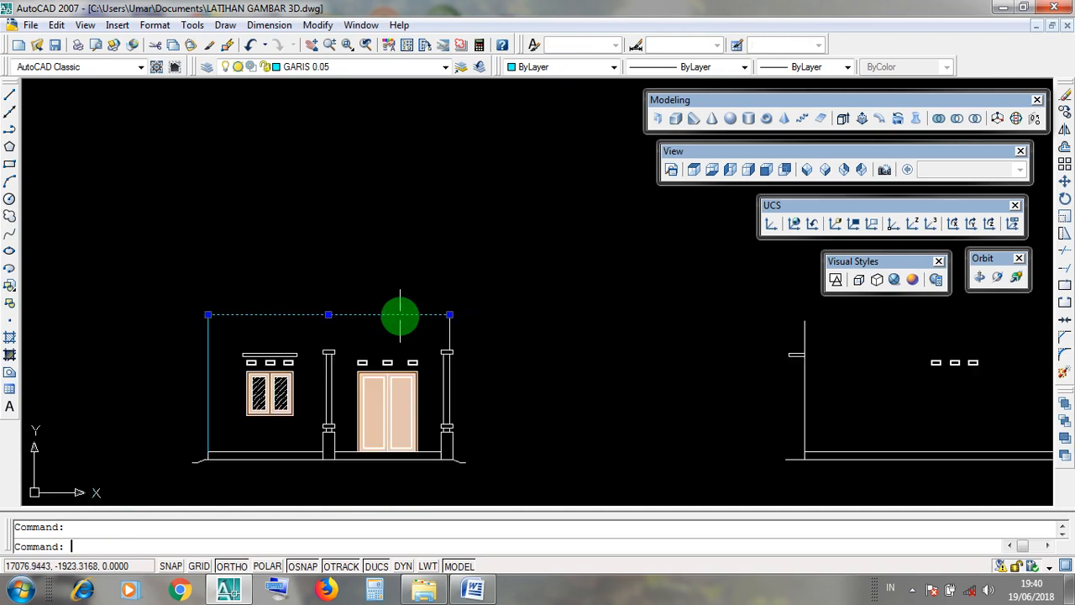
{"action": "scroll", "coordinate": [400, 315], "scroll_direction": "down", "scroll_amount": 3}
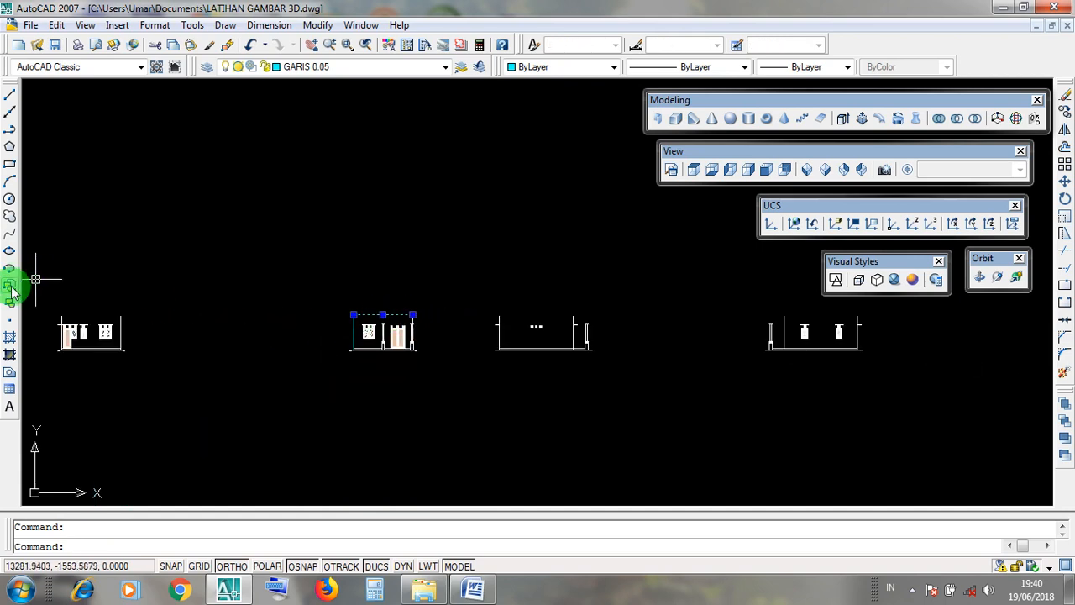
{"action": "left_click", "coordinate": [44, 299]}
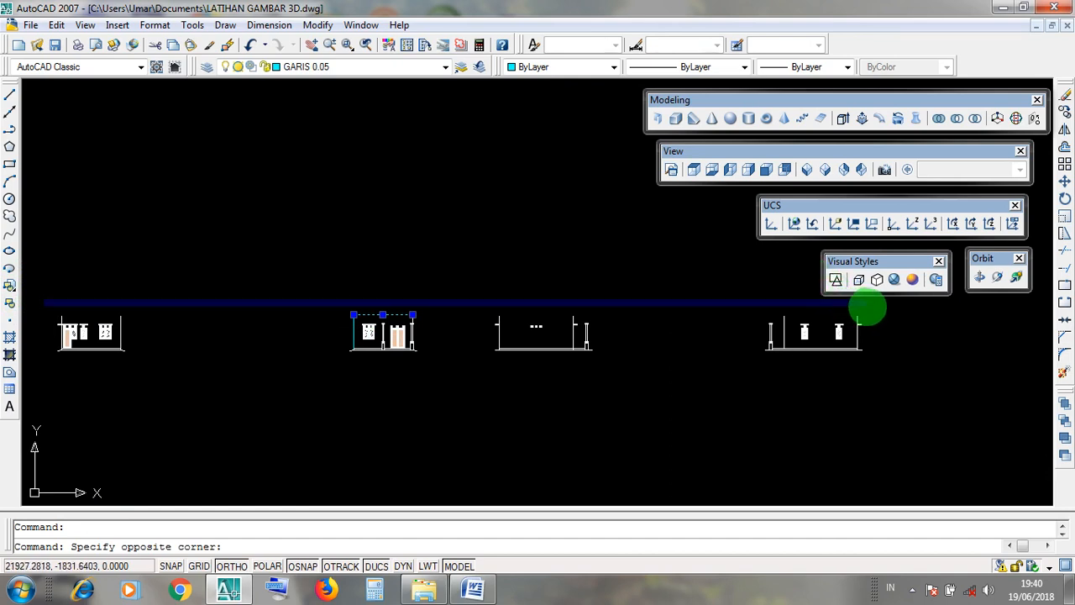
{"action": "left_click", "coordinate": [870, 307]}
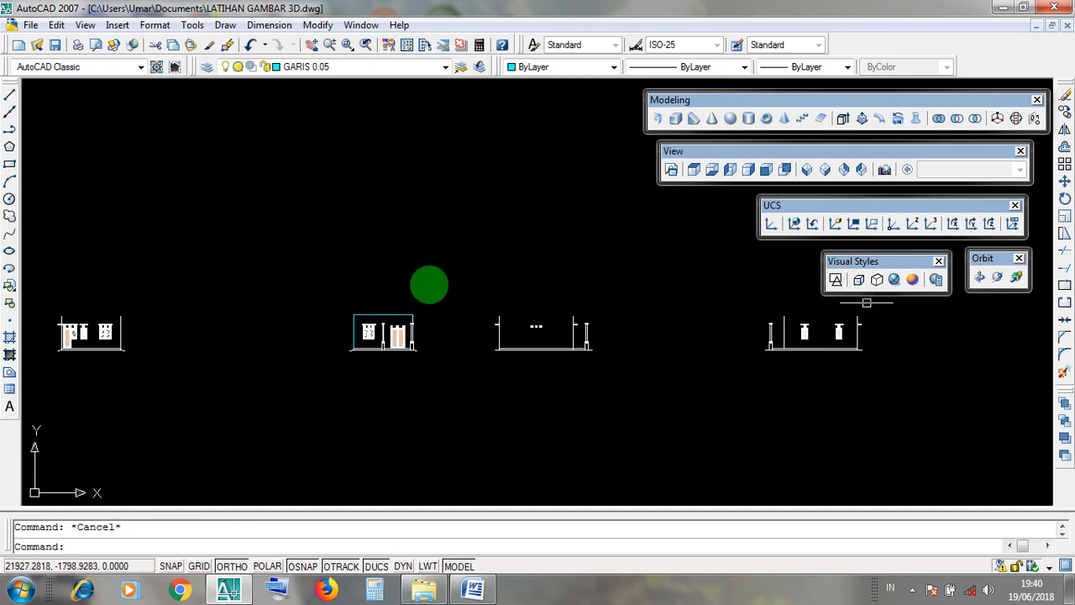
{"action": "scroll", "coordinate": [367, 319], "scroll_direction": "up", "scroll_amount": 3}
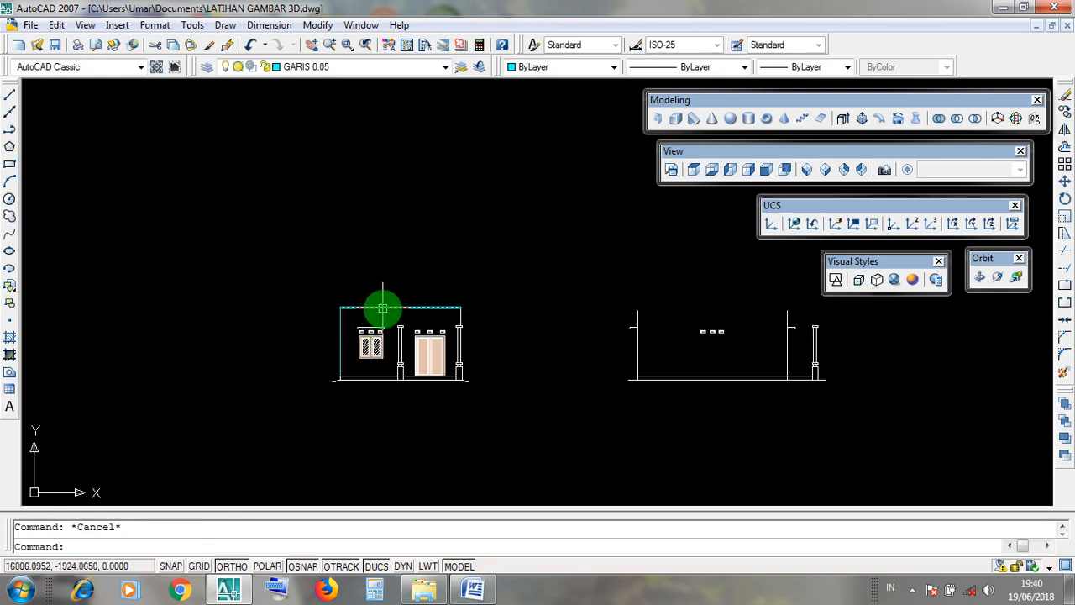
{"action": "left_click", "coordinate": [382, 309]}
{"action": "key", "text": "Escape"}
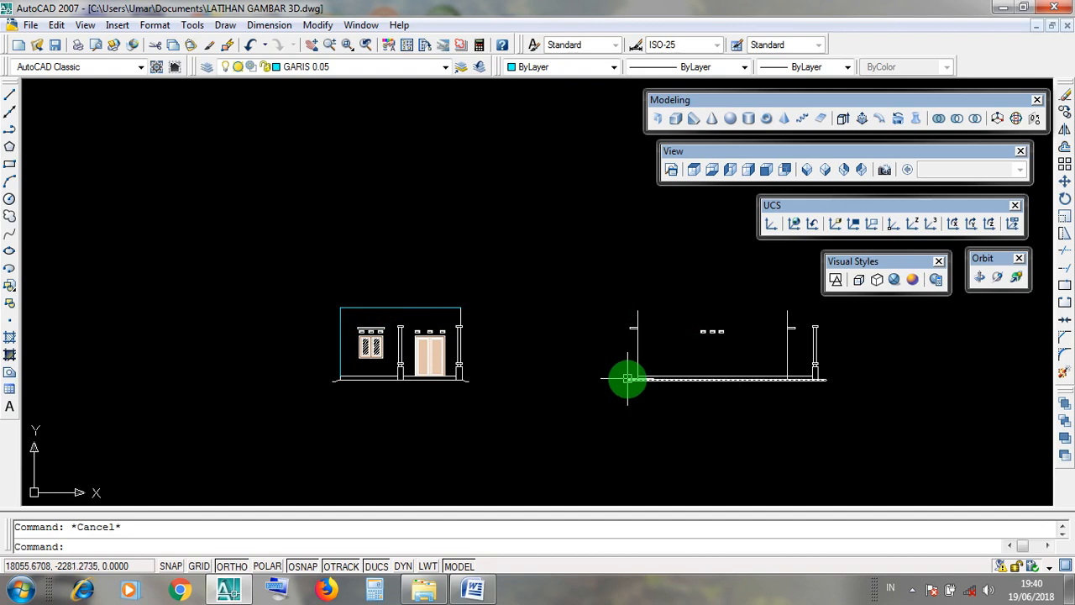
- Examine the ground lines along the row of elevations, highlighting those of the front and neighbouring elevations to compare their levels
{"action": "scroll", "coordinate": [628, 380], "scroll_direction": "up", "scroll_amount": 3}
{"action": "left_click", "coordinate": [680, 383]}
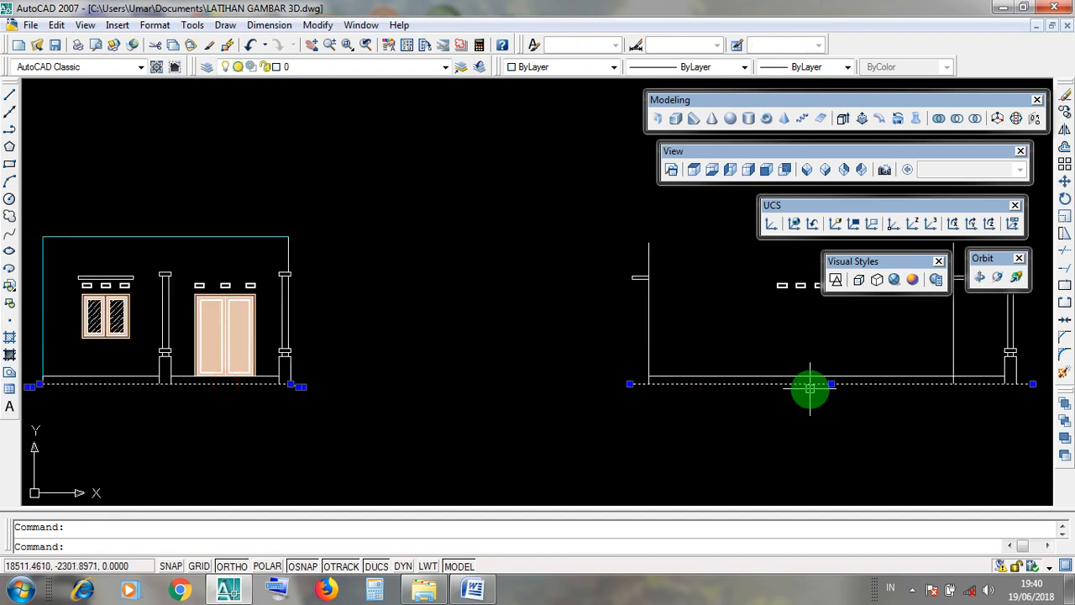
{"action": "scroll", "coordinate": [710, 385], "scroll_direction": "down", "scroll_amount": 3}
{"action": "middle_click_drag", "start_coordinate": [275, 384], "coordinate": [464, 383]}
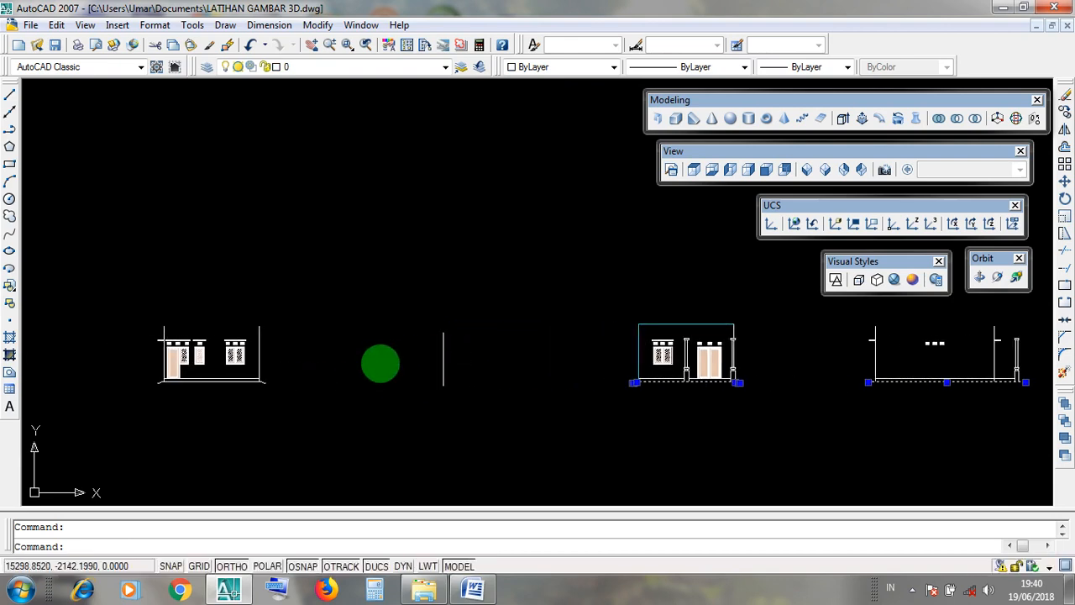
{"action": "scroll", "coordinate": [233, 378], "scroll_direction": "up", "scroll_amount": 3}
{"action": "scroll", "coordinate": [305, 398], "scroll_direction": "down", "scroll_amount": 3}
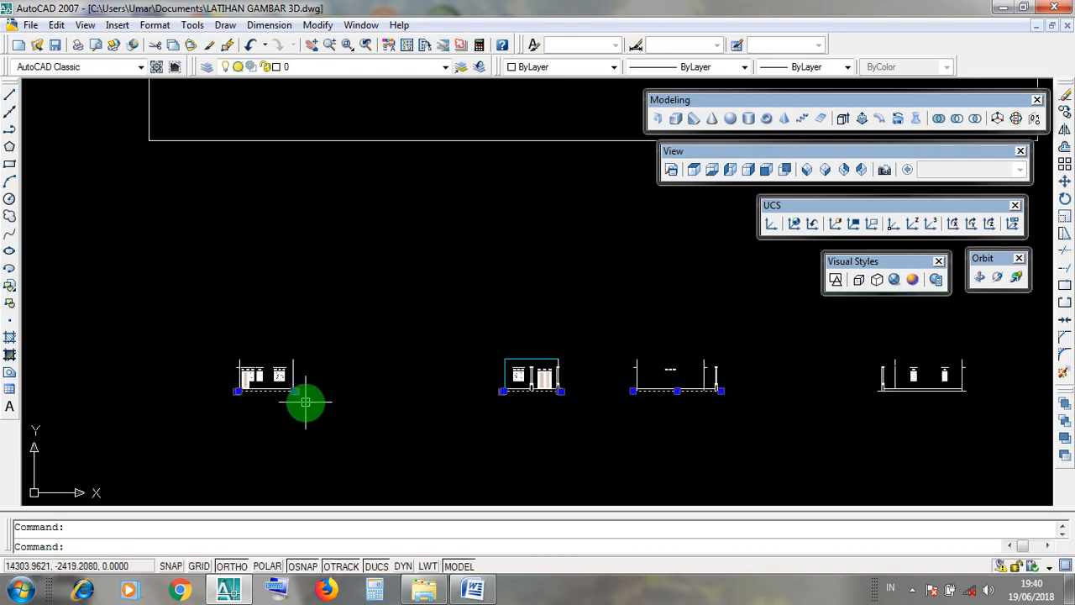
{"action": "middle_click_drag", "start_coordinate": [758, 415], "coordinate": [497, 409]}
{"action": "scroll", "coordinate": [675, 385], "scroll_direction": "up", "scroll_amount": 3}
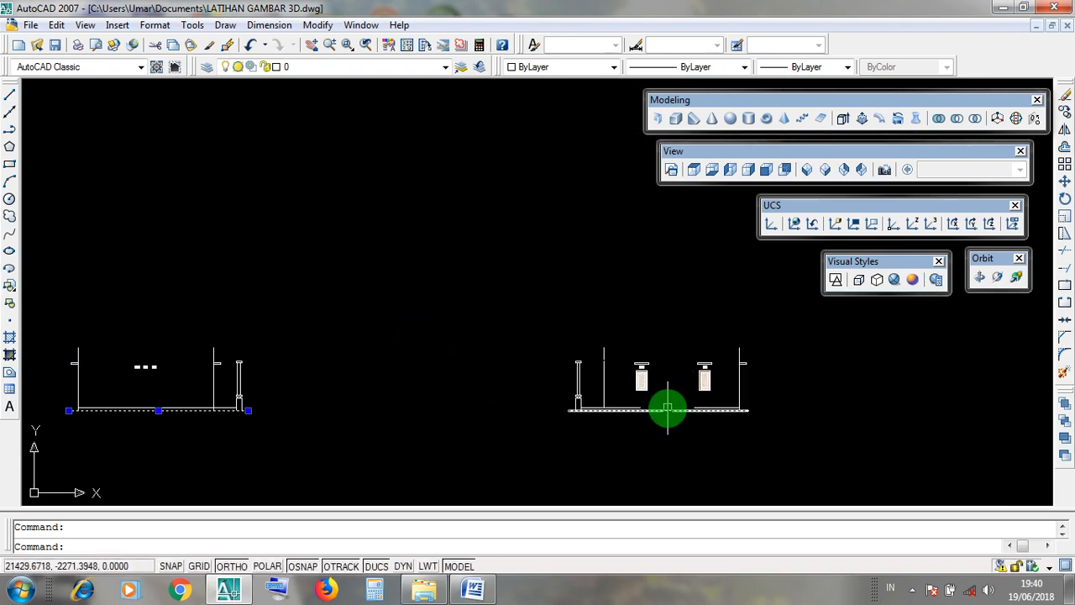
{"action": "key", "text": "Escape"}
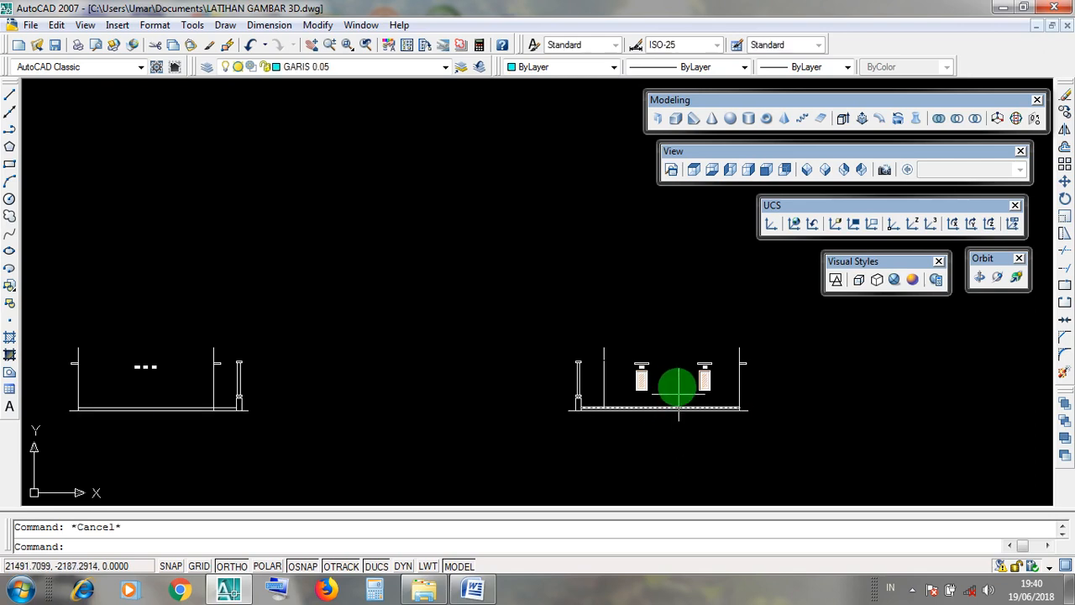
- Draw a horizontal construction line along the ground line of the two-window elevation
{"action": "left_click", "coordinate": [226, 25]}
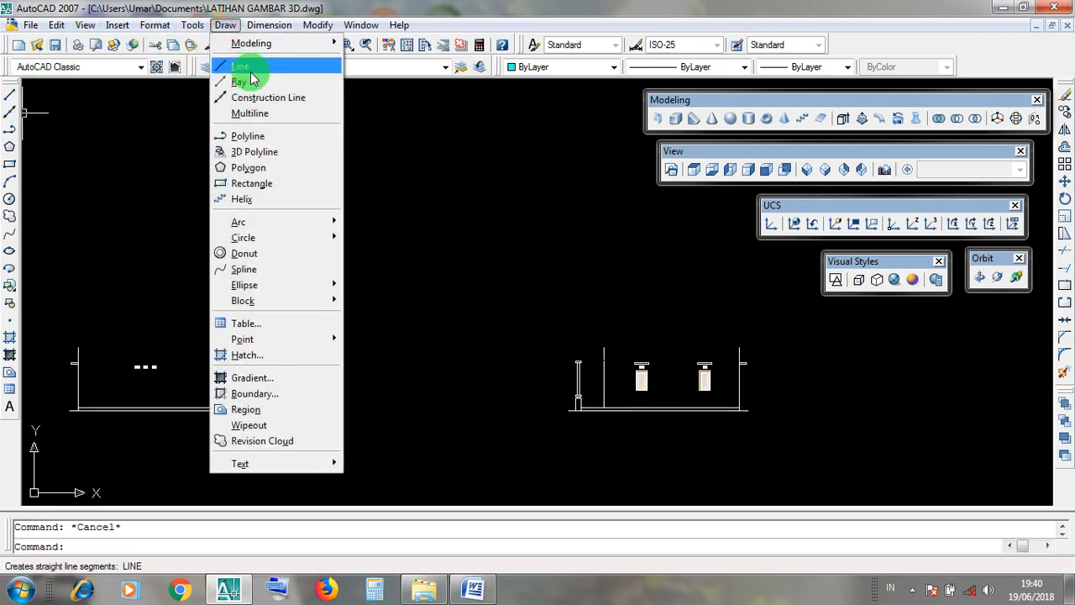
{"action": "left_click", "coordinate": [282, 99]}
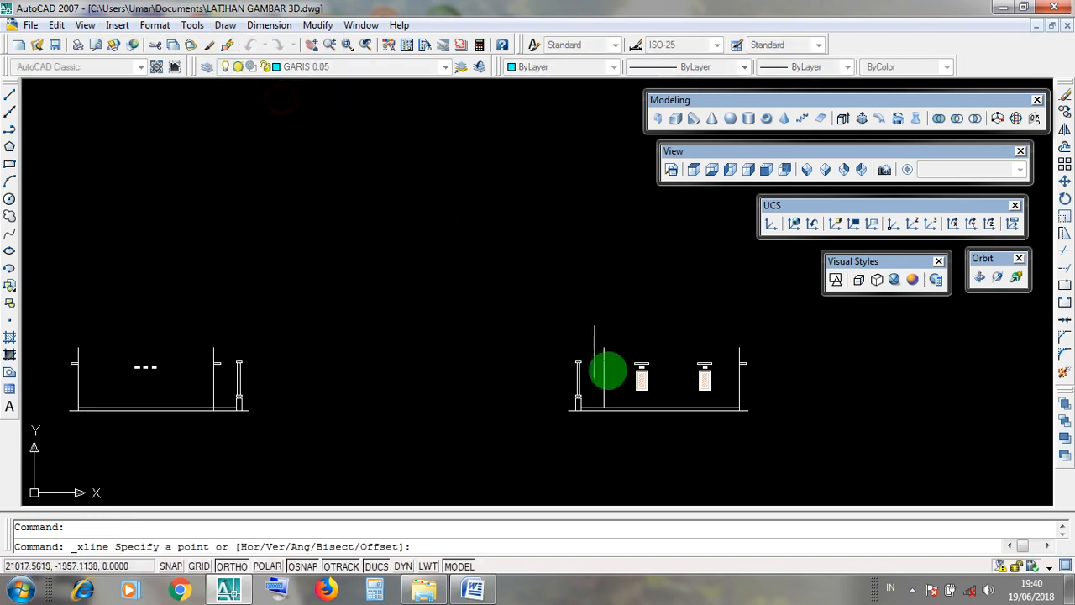
{"action": "scroll", "coordinate": [631, 408], "scroll_direction": "up", "scroll_amount": 2}
{"action": "left_click", "coordinate": [628, 409]}
{"action": "left_click", "coordinate": [374, 428]}
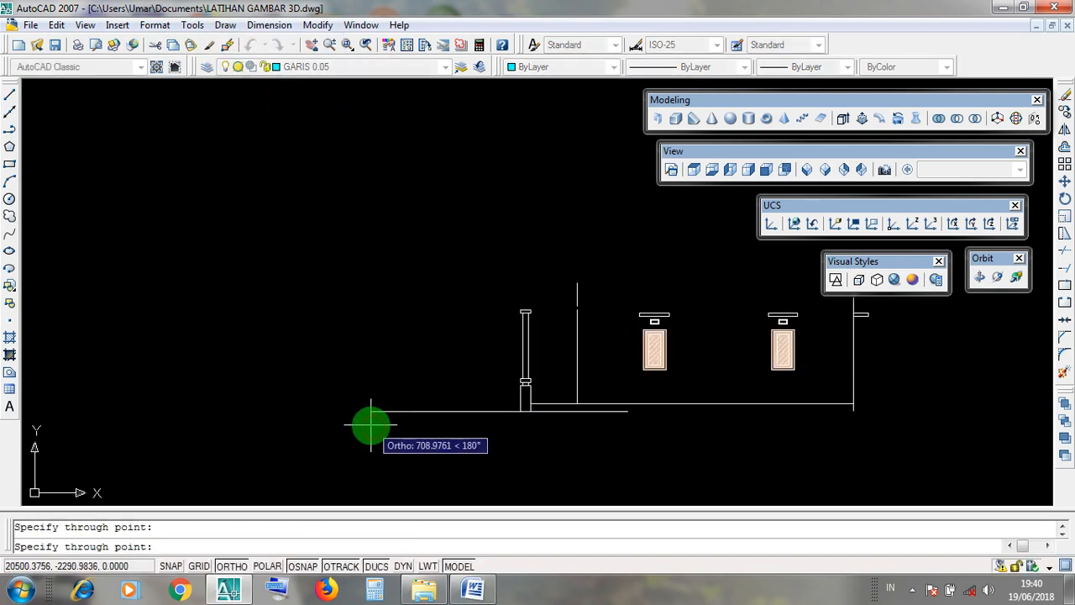
{"action": "key", "text": "Return"}
{"action": "scroll", "coordinate": [587, 411], "scroll_direction": "up", "scroll_amount": 3}
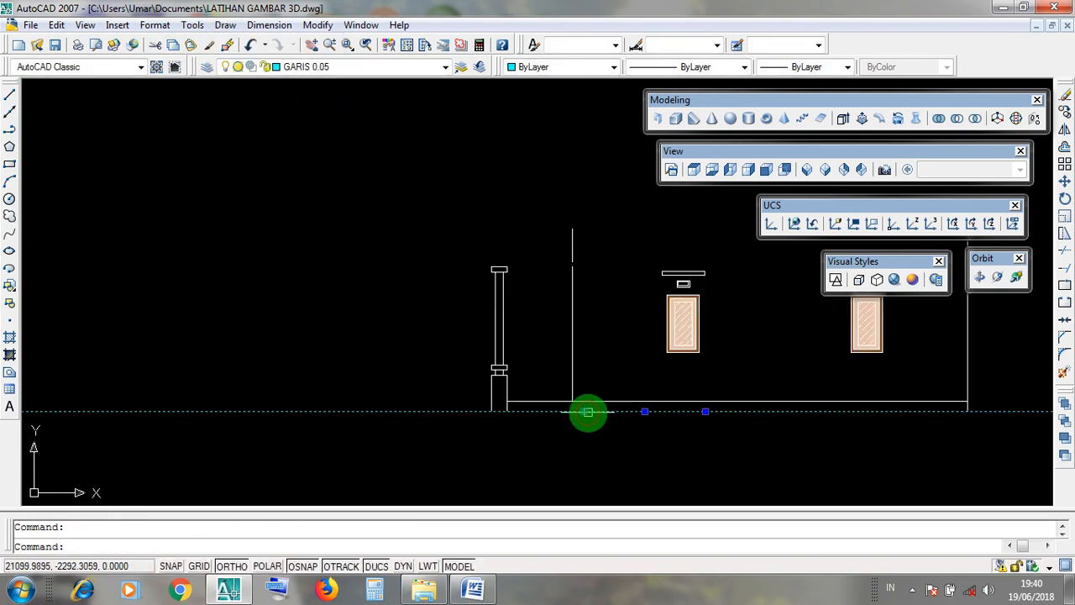
{"action": "key", "text": "Escape"}
- Draw a second horizontal construction line along the floor line of the two-window elevation
{"action": "left_click", "coordinate": [225, 25]}
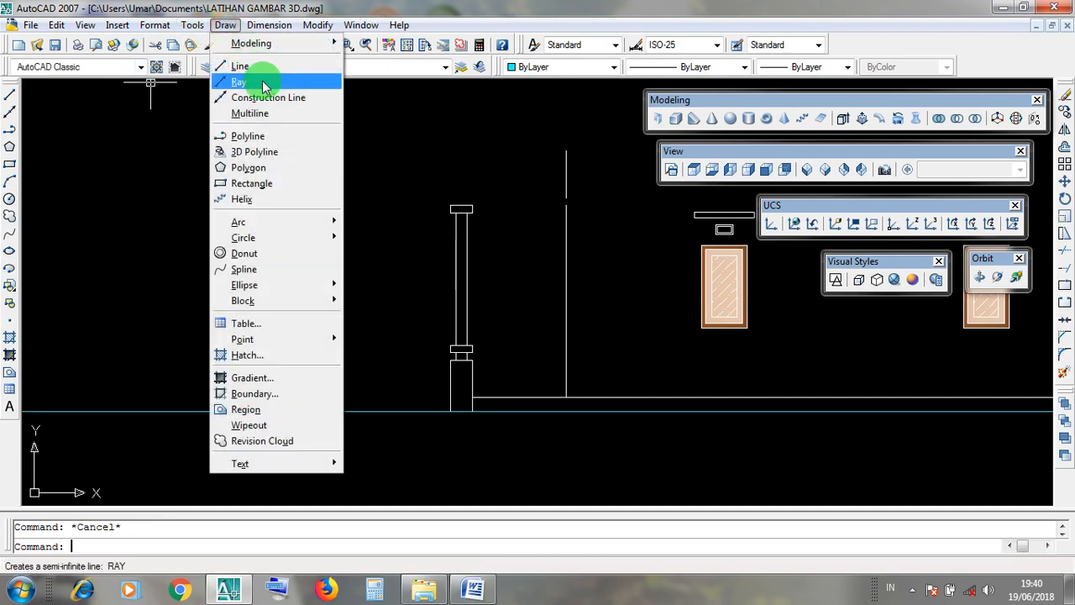
{"action": "left_click", "coordinate": [225, 25]}
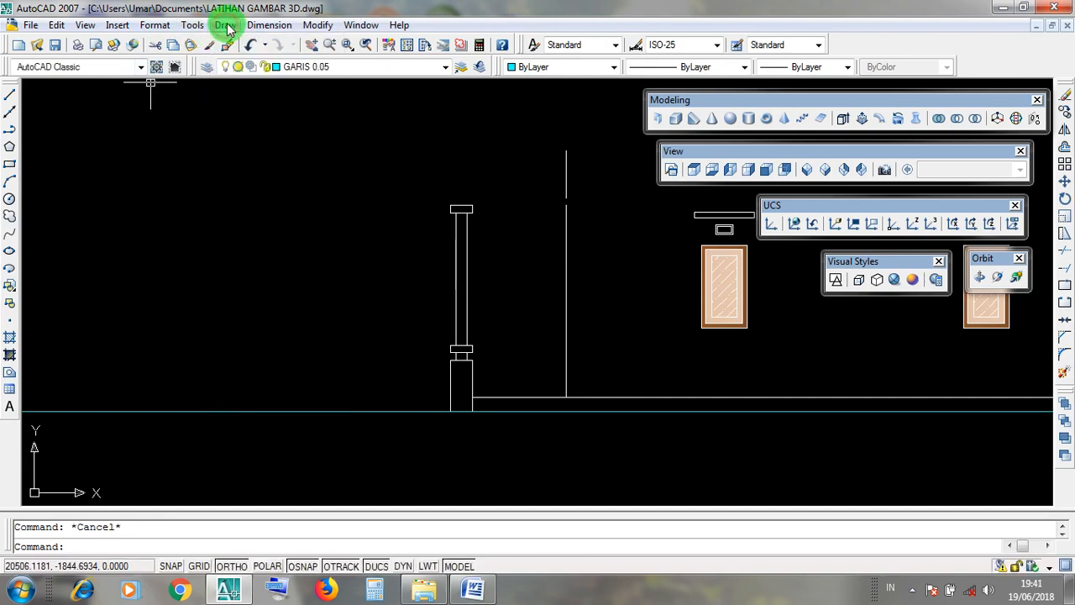
{"action": "left_click", "coordinate": [225, 25]}
{"action": "left_click", "coordinate": [288, 98]}
{"action": "left_click", "coordinate": [629, 392]}
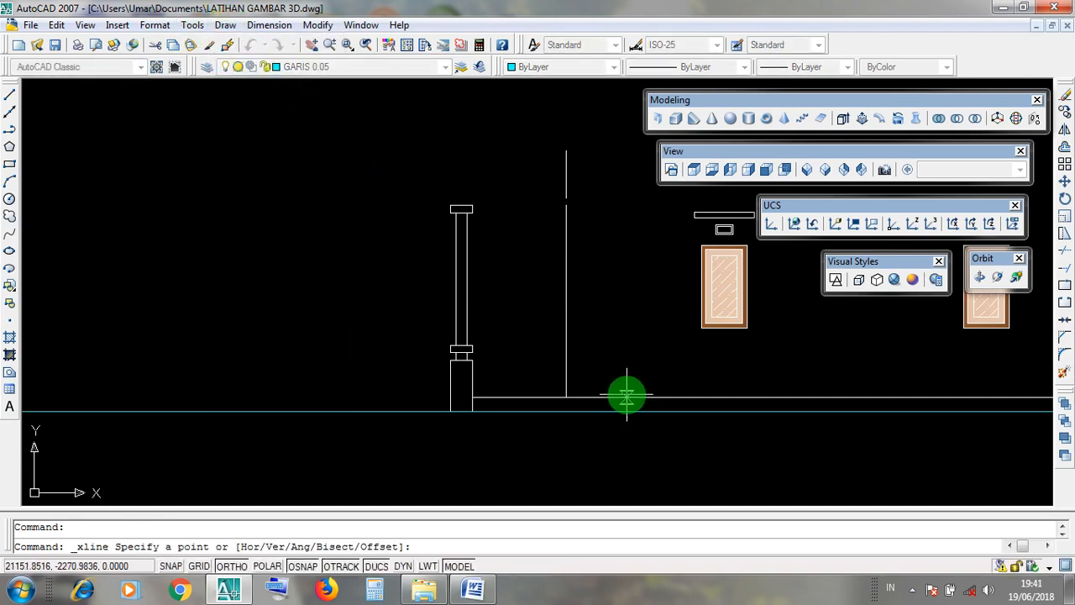
{"action": "left_click", "coordinate": [286, 375]}
{"action": "key", "text": "Return"}
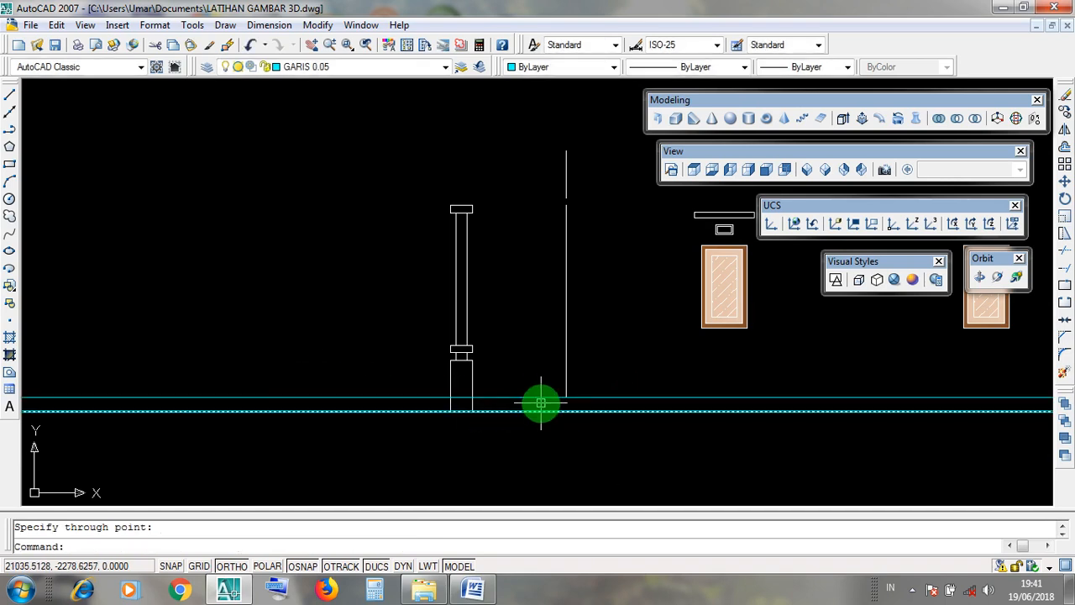
- Highlight both construction lines and check the ground and floor levels of every elevation in the row against them
{"action": "left_click", "coordinate": [535, 397]}
{"action": "scroll", "coordinate": [595, 450], "scroll_direction": "down", "scroll_amount": 4}
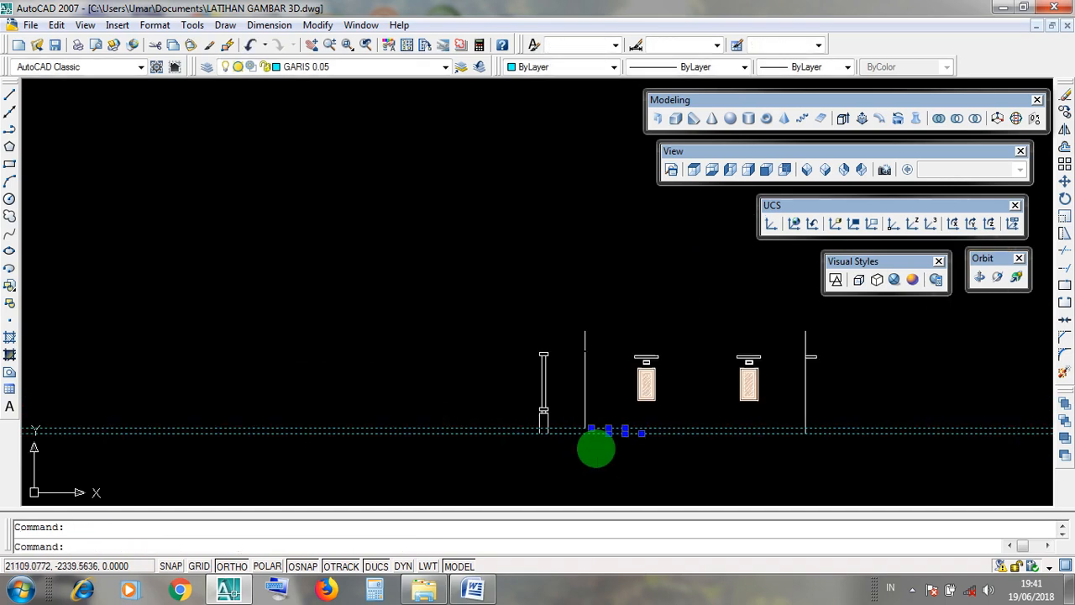
{"action": "middle_click_drag", "start_coordinate": [385, 456], "coordinate": [588, 446]}
{"action": "middle_click_drag", "start_coordinate": [249, 432], "coordinate": [525, 427]}
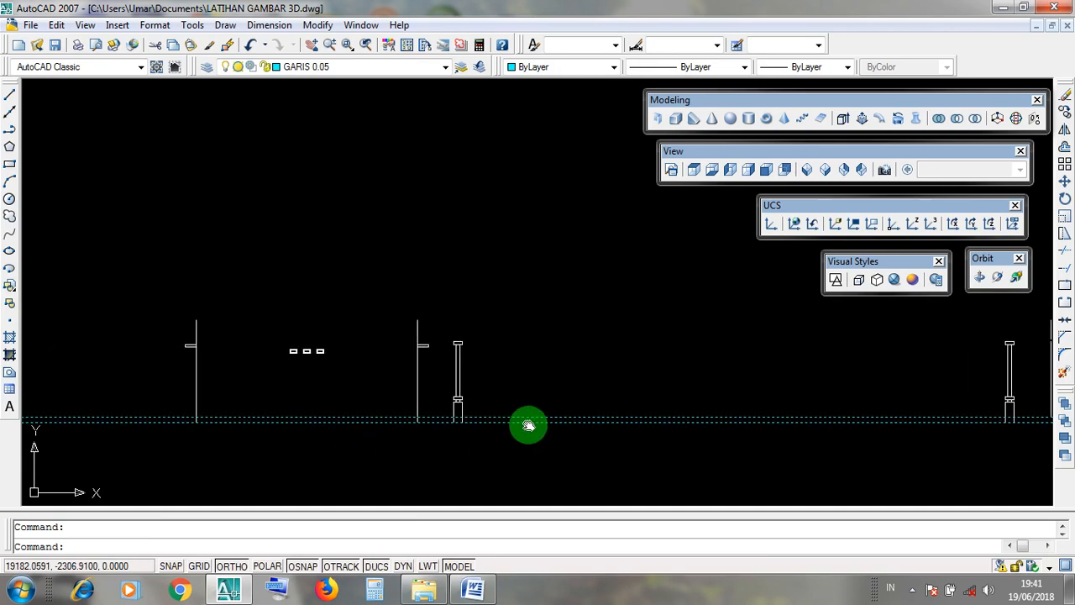
{"action": "middle_click_drag", "start_coordinate": [279, 413], "coordinate": [377, 386]}
{"action": "scroll", "coordinate": [377, 386], "scroll_direction": "up", "scroll_amount": 3}
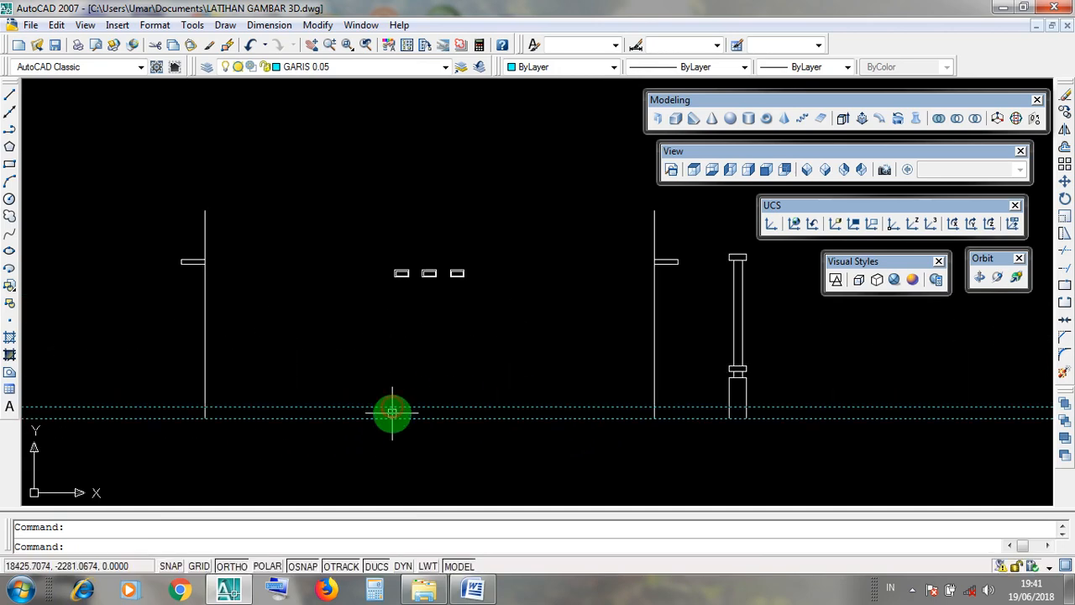
{"action": "scroll", "coordinate": [303, 431], "scroll_direction": "down", "scroll_amount": 5}
{"action": "middle_click_drag", "start_coordinate": [302, 432], "coordinate": [377, 389]}
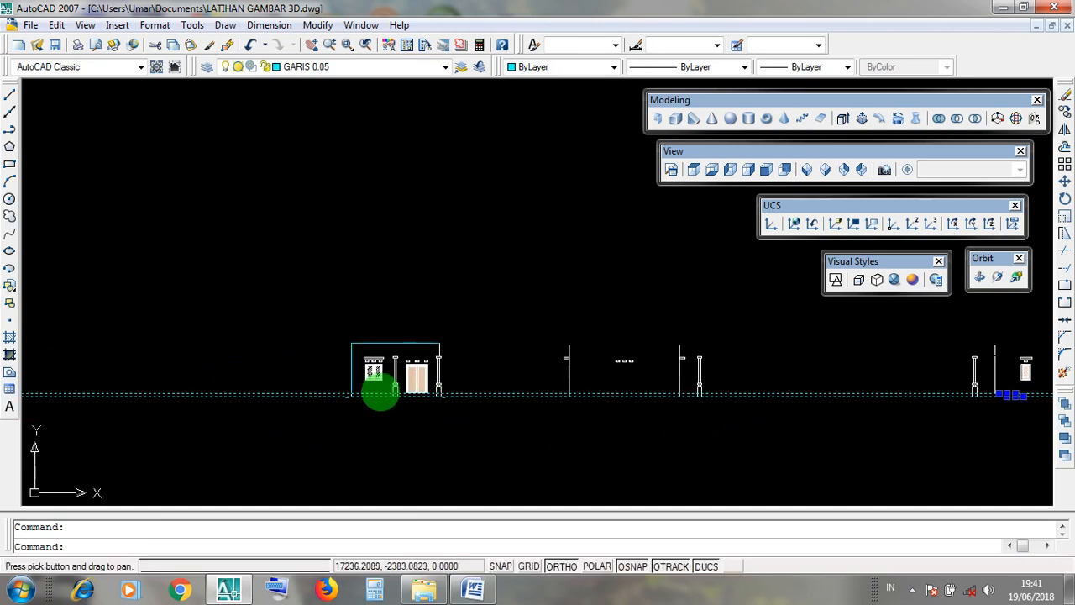
{"action": "scroll", "coordinate": [379, 390], "scroll_direction": "up", "scroll_amount": 5}
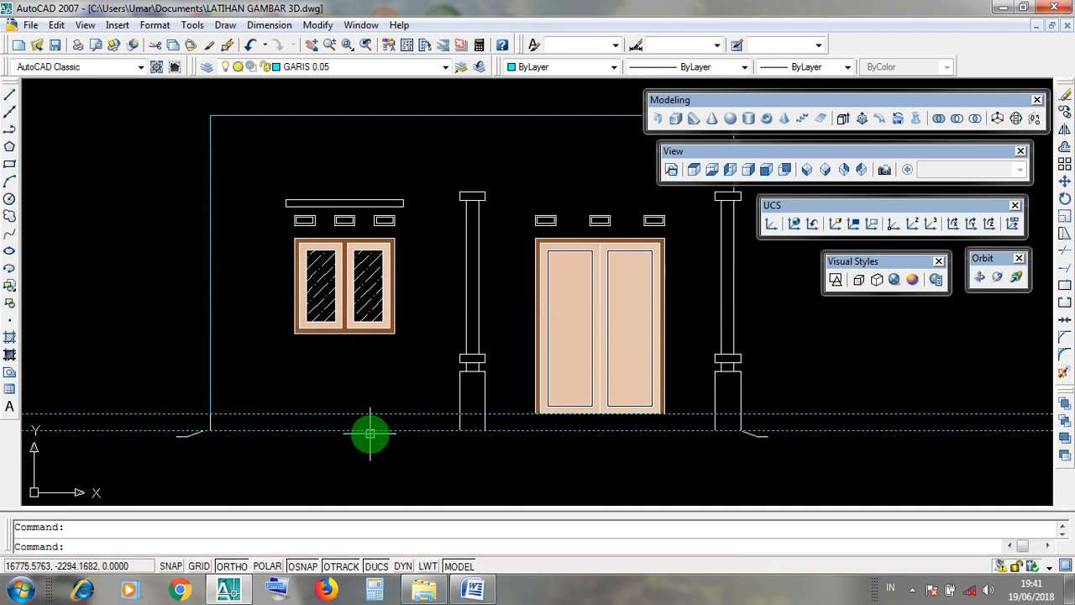
{"action": "scroll", "coordinate": [517, 431], "scroll_direction": "down", "scroll_amount": 8}
{"action": "middle_click_drag", "start_coordinate": [168, 403], "coordinate": [341, 390]}
{"action": "scroll", "coordinate": [258, 412], "scroll_direction": "up", "scroll_amount": 8}
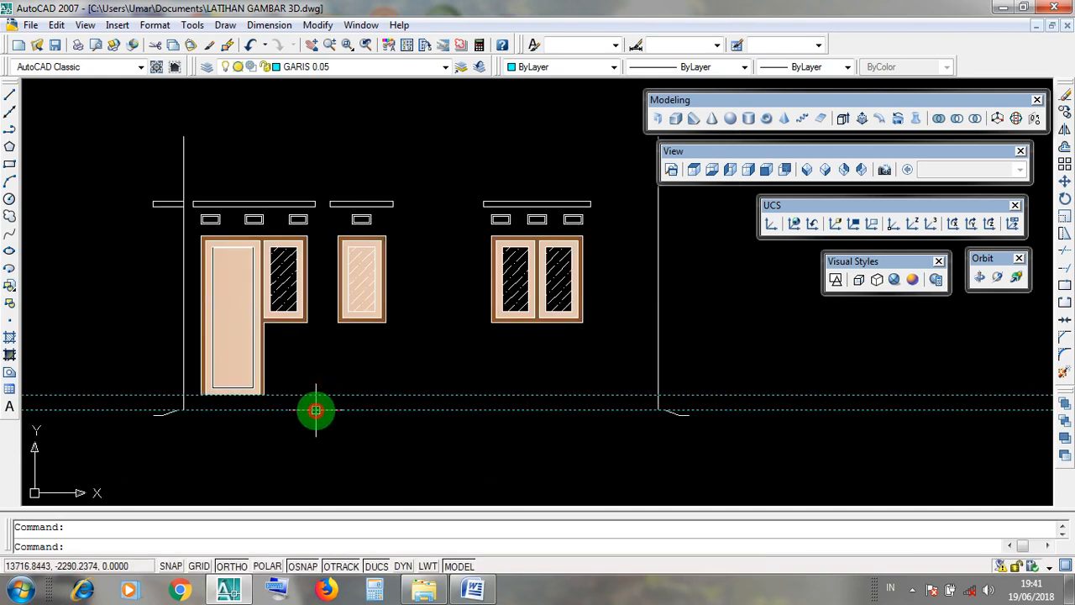
{"action": "scroll", "coordinate": [335, 443], "scroll_direction": "down", "scroll_amount": 6}
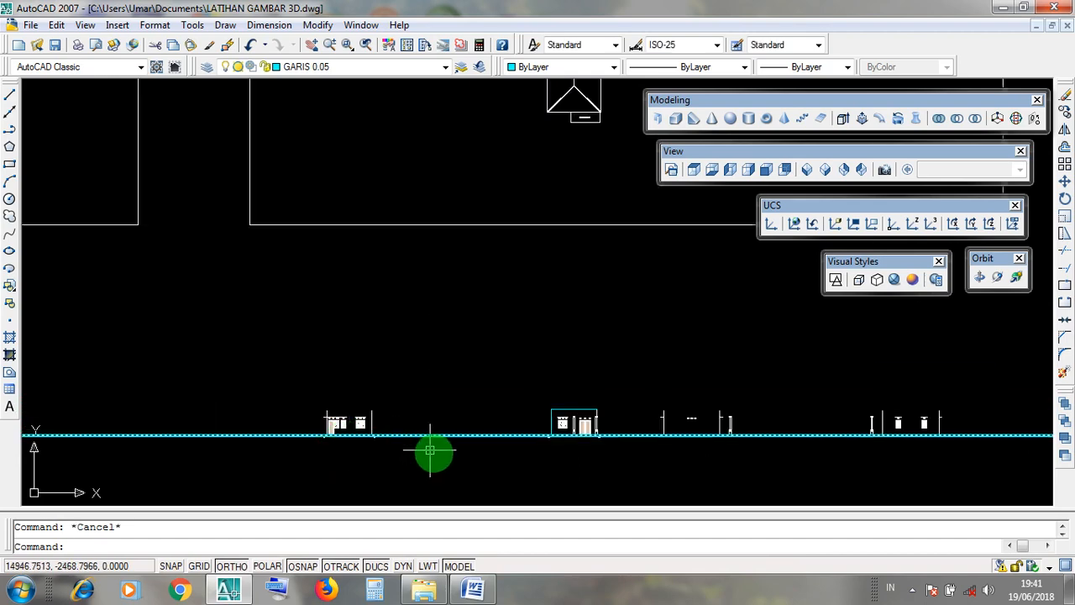
- Erase the two horizontal construction lines running through the row of elevations
{"action": "middle_click_drag", "start_coordinate": [475, 441], "coordinate": [392, 443]}
{"action": "left_click", "coordinate": [393, 442]}
{"action": "left_click", "coordinate": [350, 350]}
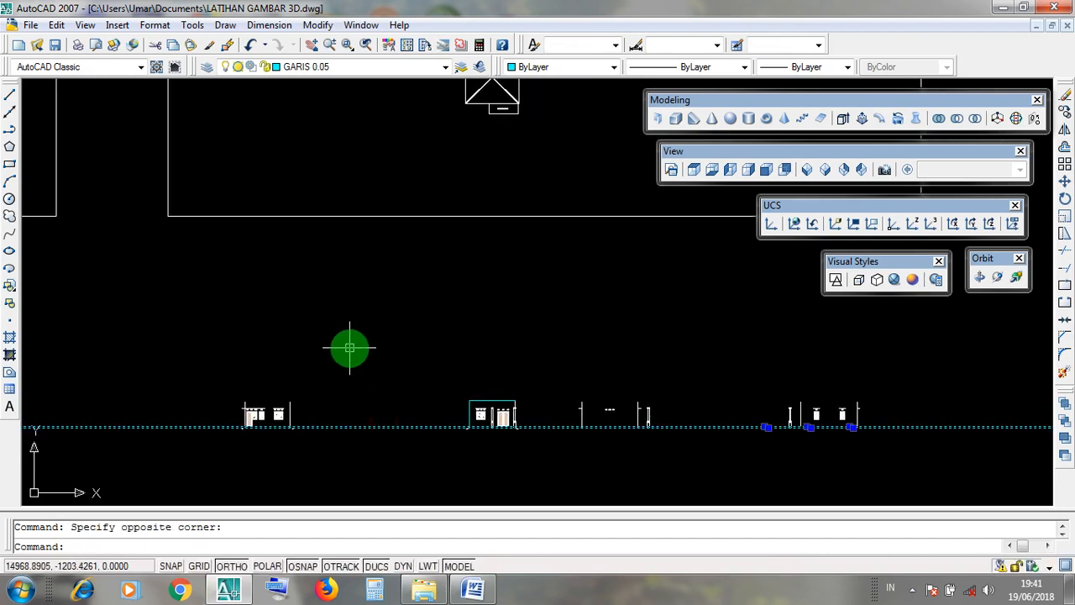
{"action": "key", "text": "Delete"}
- Examine the front elevation's wall top line alongside the elevations on either side of it
{"action": "scroll", "coordinate": [504, 399], "scroll_direction": "up", "scroll_amount": 5}
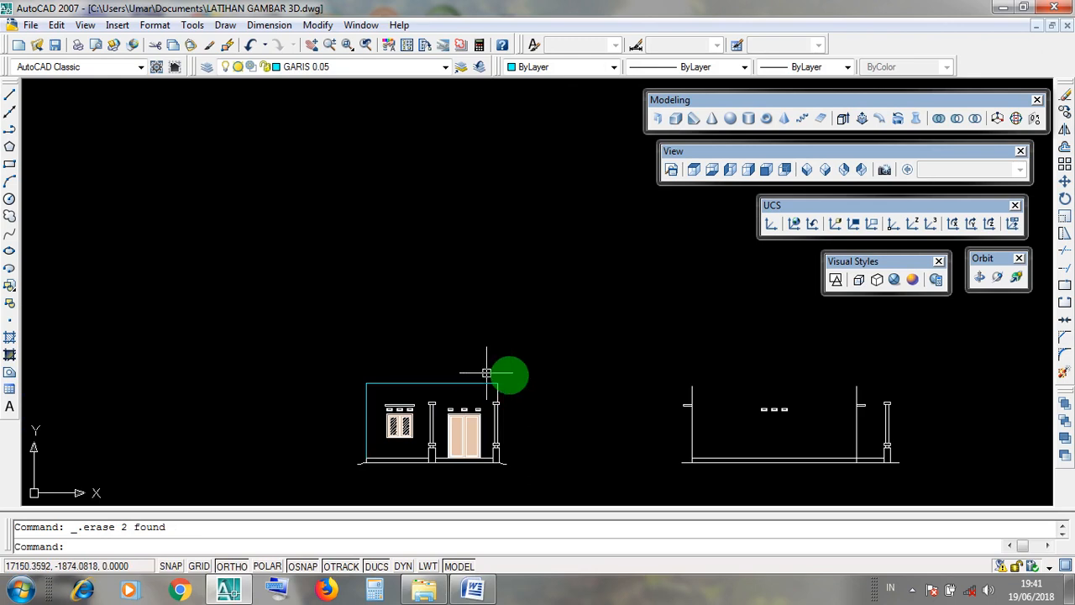
{"action": "left_click", "coordinate": [697, 324]}
{"action": "scroll", "coordinate": [650, 372], "scroll_direction": "down", "scroll_amount": 4}
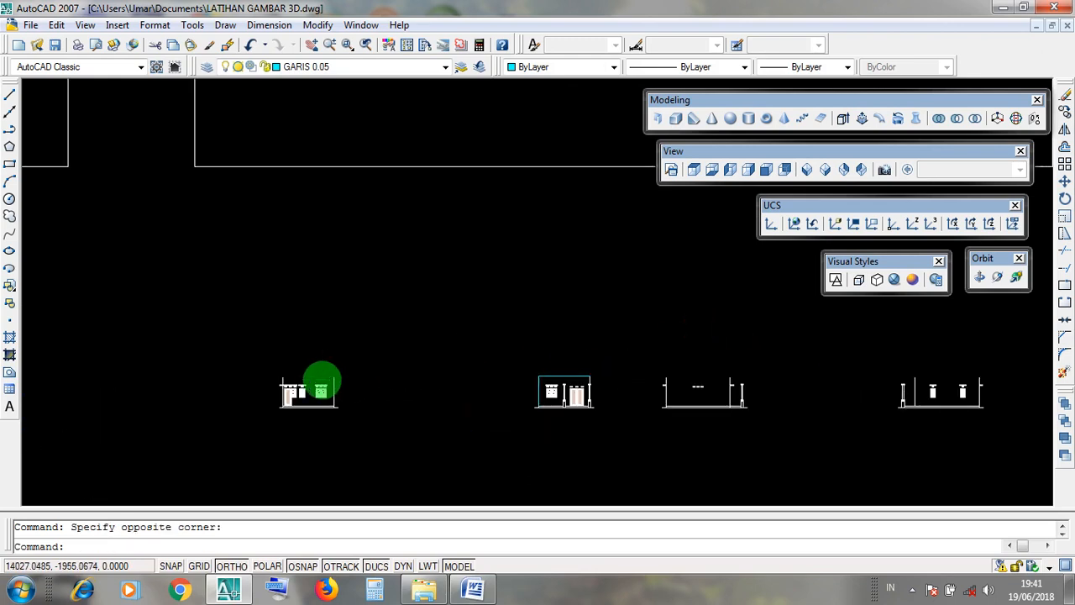
{"action": "scroll", "coordinate": [322, 387], "scroll_direction": "up", "scroll_amount": 6}
{"action": "scroll", "coordinate": [297, 365], "scroll_direction": "down", "scroll_amount": 2}
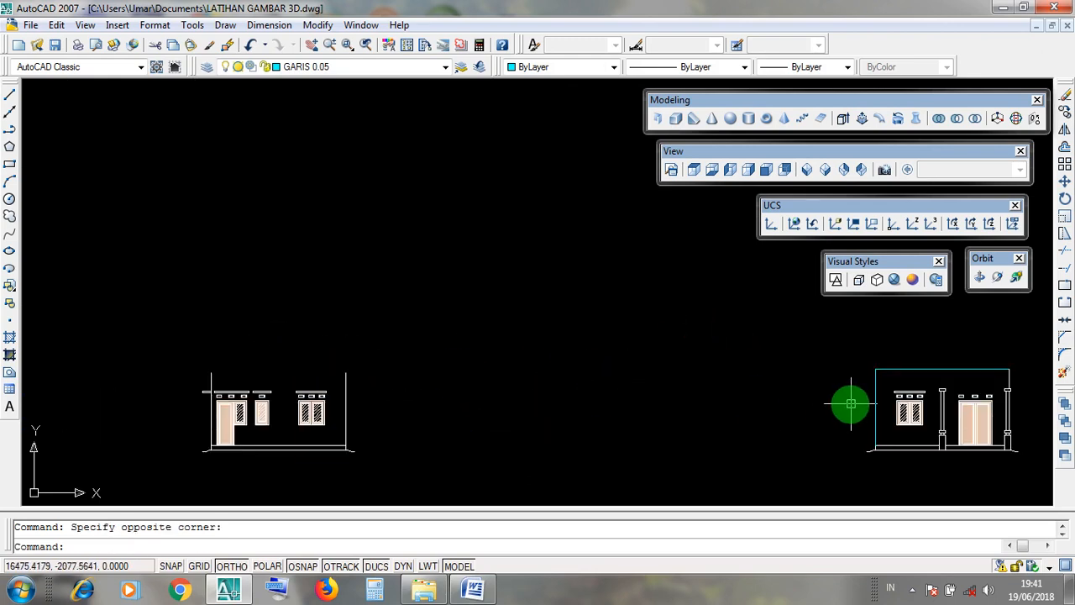
{"action": "middle_click_drag", "start_coordinate": [851, 404], "coordinate": [487, 401]}
{"action": "scroll", "coordinate": [680, 377], "scroll_direction": "up", "scroll_amount": 4}
{"action": "middle_click_drag", "start_coordinate": [590, 379], "coordinate": [590, 339]}
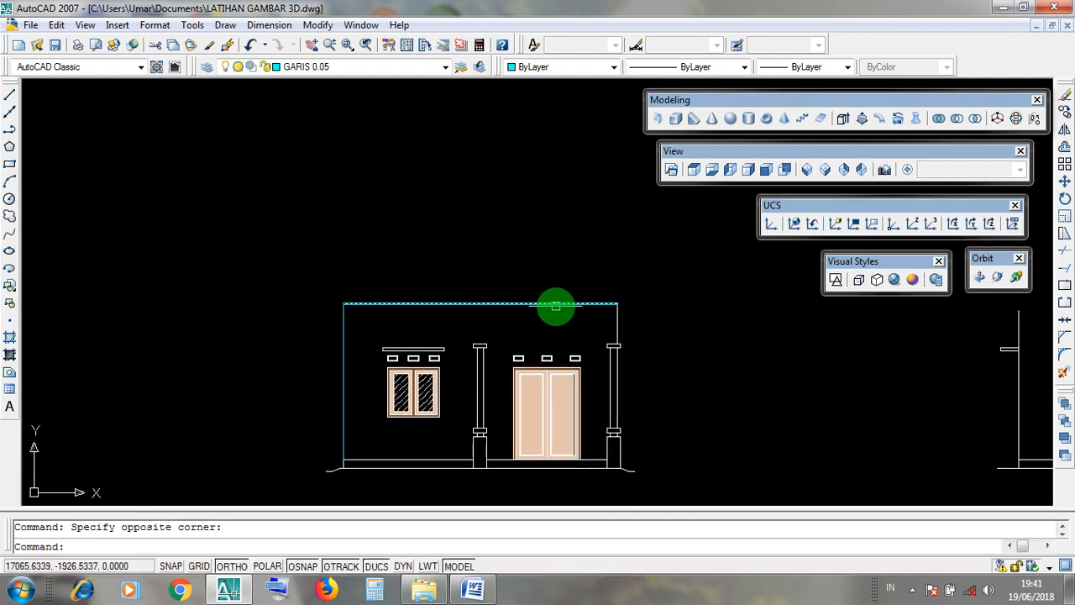
{"action": "left_click", "coordinate": [556, 304]}
{"action": "key", "text": "Escape"}
{"action": "scroll", "coordinate": [781, 361], "scroll_direction": "down", "scroll_amount": 3}
{"action": "scroll", "coordinate": [876, 342], "scroll_direction": "up", "scroll_amount": 5}
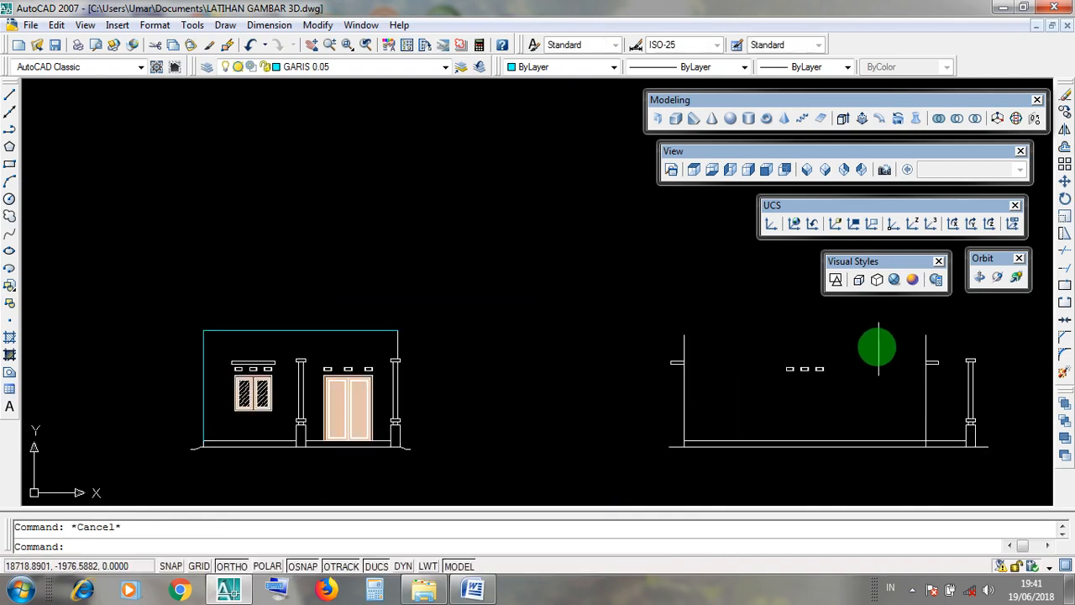
- Inspect the open wall tops of the remaining elevations, from the two-window elevation to the single-door one
{"action": "scroll", "coordinate": [725, 362], "scroll_direction": "down", "scroll_amount": 4}
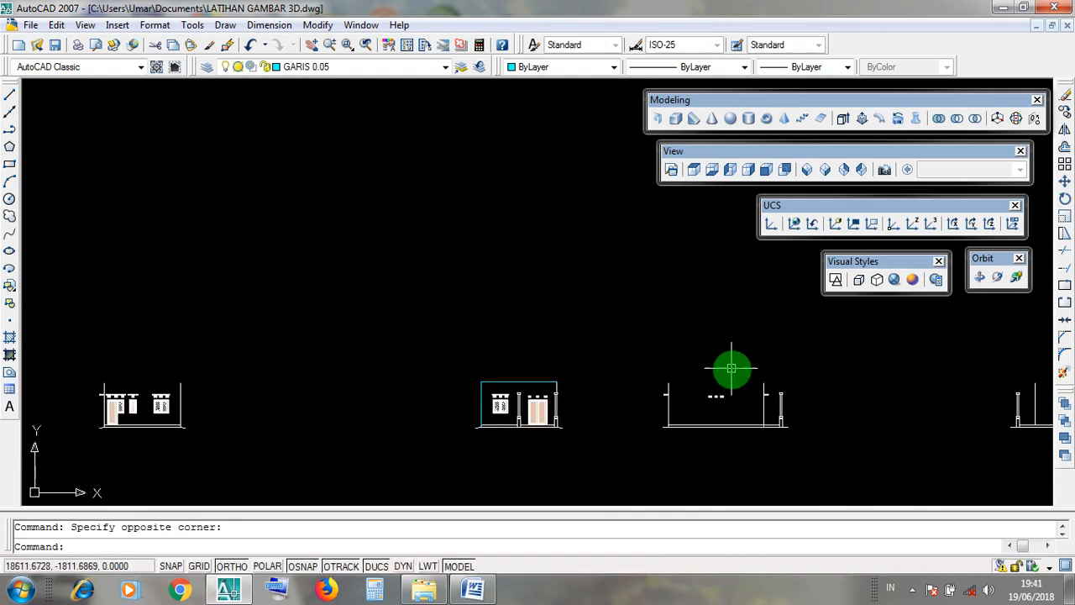
{"action": "middle_click_drag", "start_coordinate": [938, 396], "coordinate": [759, 383]}
{"action": "scroll", "coordinate": [851, 386], "scroll_direction": "up", "scroll_amount": 3}
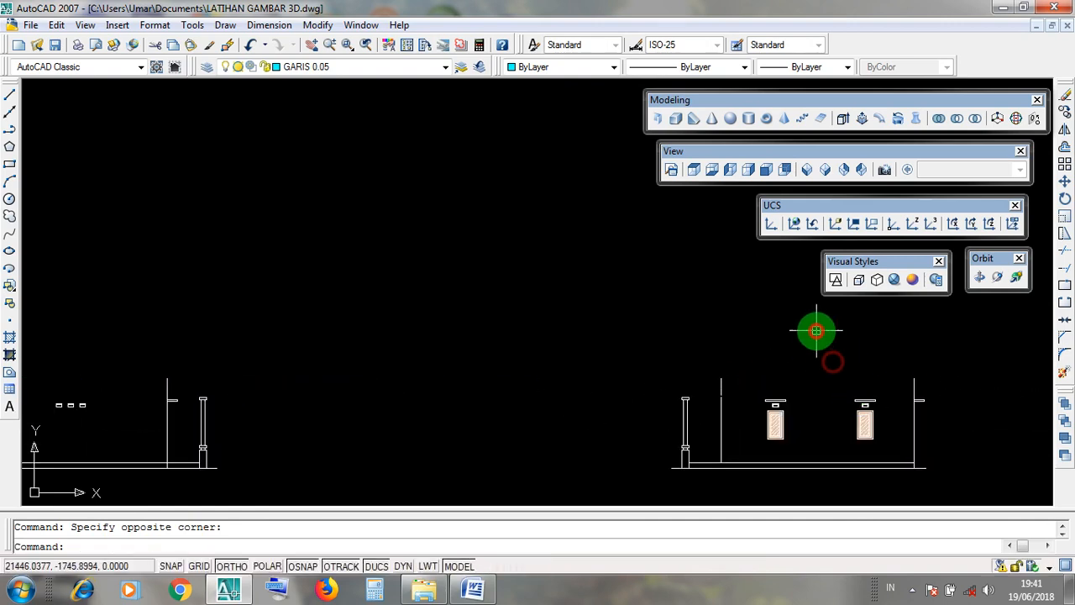
{"action": "scroll", "coordinate": [832, 358], "scroll_direction": "down", "scroll_amount": 4}
{"action": "middle_click_drag", "start_coordinate": [419, 409], "coordinate": [879, 455]}
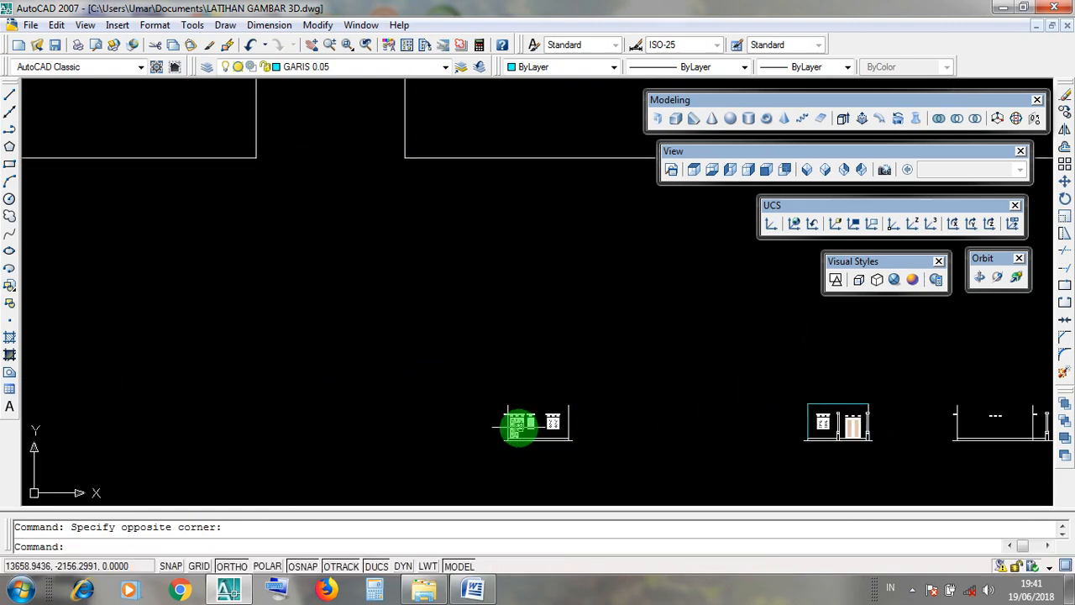
{"action": "scroll", "coordinate": [533, 407], "scroll_direction": "up", "scroll_amount": 3}
{"action": "mouse_move", "coordinate": [626, 409]}
{"action": "middle_mouse_down"}
{"action": "mouse_move", "coordinate": [849, 422]}
{"action": "mouse_move", "coordinate": [604, 418]}
{"action": "mouse_move", "coordinate": [653, 432]}
{"action": "mouse_move", "coordinate": [585, 440]}
{"action": "middle_mouse_up"}
{"action": "scroll", "coordinate": [585, 440], "scroll_direction": "up", "scroll_amount": 4}
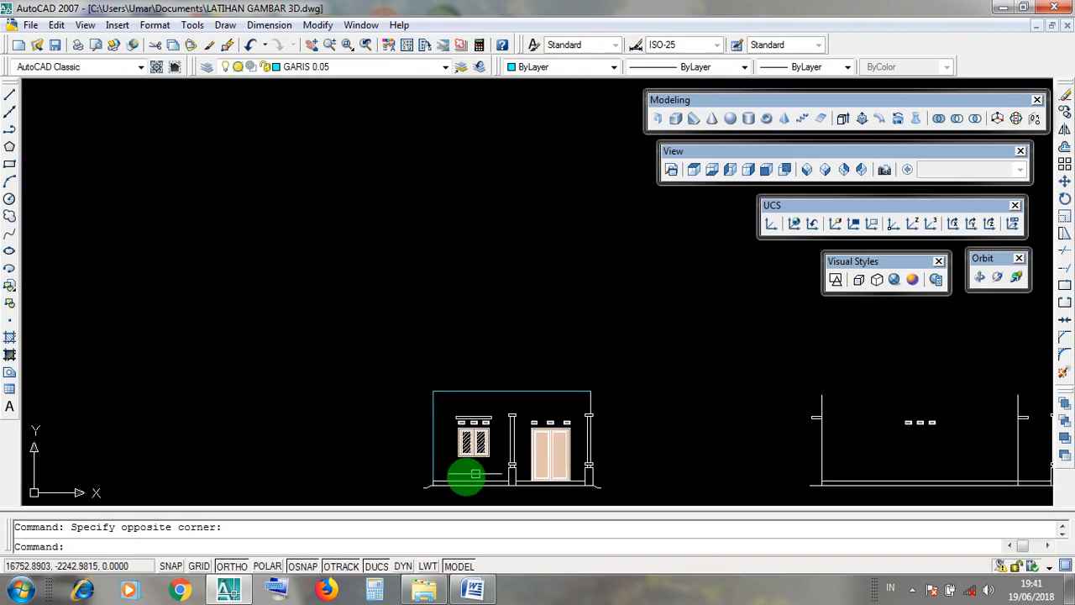
- Highlight the front elevation's wall top line and compare its height with the open-topped walls beside it
{"action": "scroll", "coordinate": [679, 415], "scroll_direction": "down", "scroll_amount": 2}
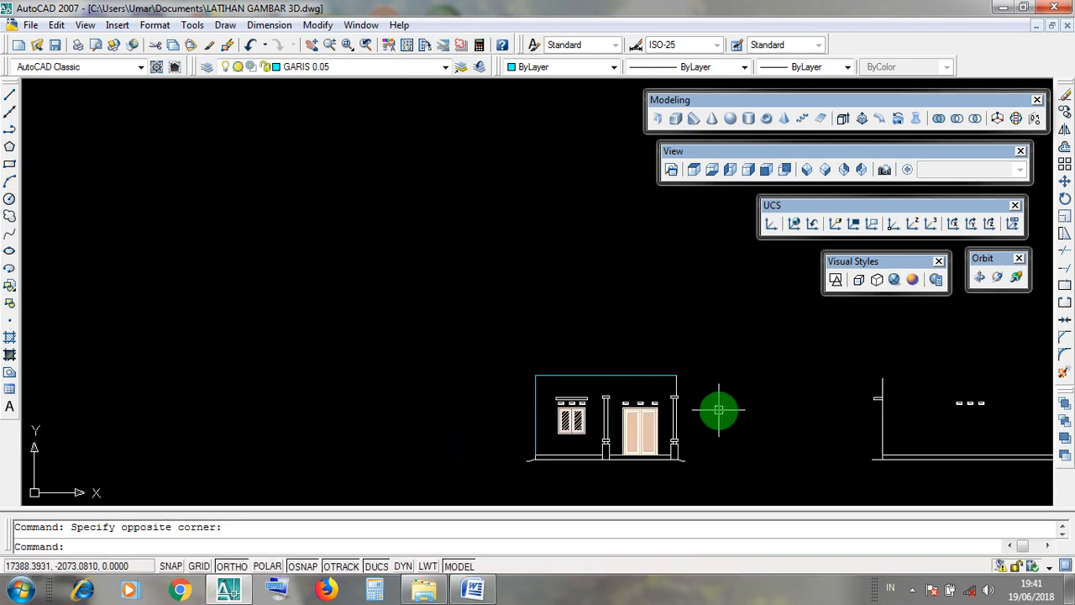
{"action": "mouse_move", "coordinate": [714, 409]}
{"action": "middle_mouse_down"}
{"action": "mouse_move", "coordinate": [656, 420]}
{"action": "mouse_move", "coordinate": [537, 409]}
{"action": "middle_mouse_up"}
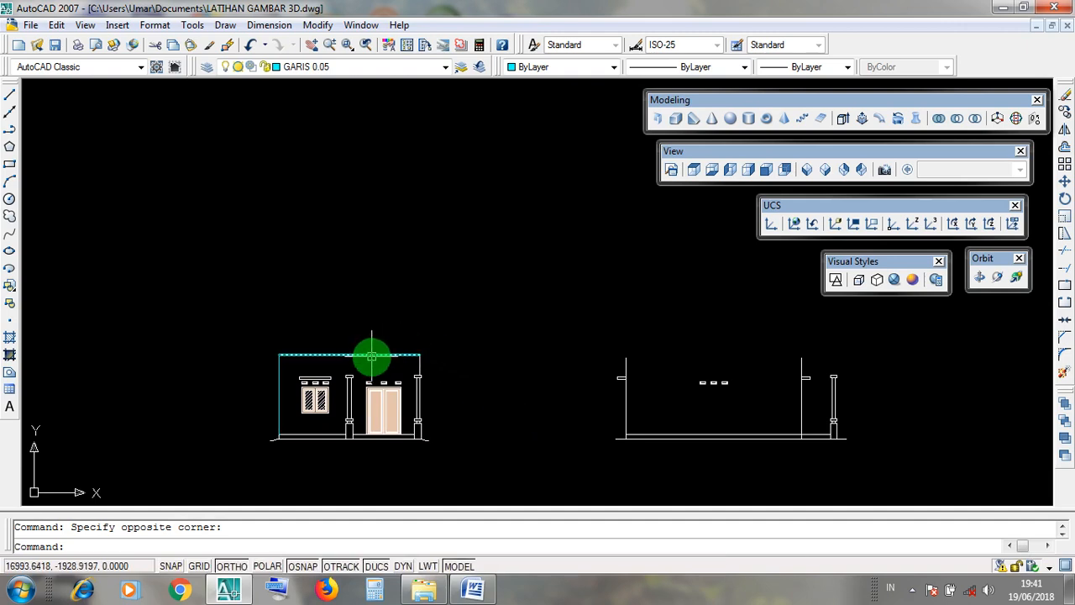
{"action": "key", "text": "Escape"}
{"action": "scroll", "coordinate": [370, 355], "scroll_direction": "up", "scroll_amount": 3}
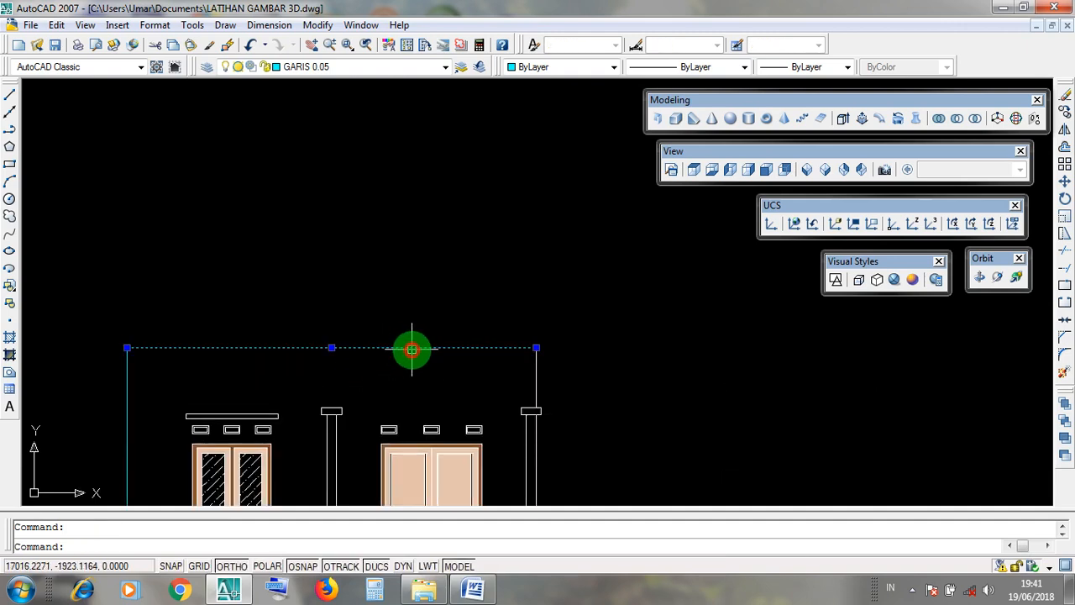
{"action": "key", "text": "Escape"}
{"action": "scroll", "coordinate": [432, 356], "scroll_direction": "down", "scroll_amount": 1}
{"action": "middle_click_drag", "start_coordinate": [431, 356], "coordinate": [447, 302]}
{"action": "left_click", "coordinate": [447, 296]}
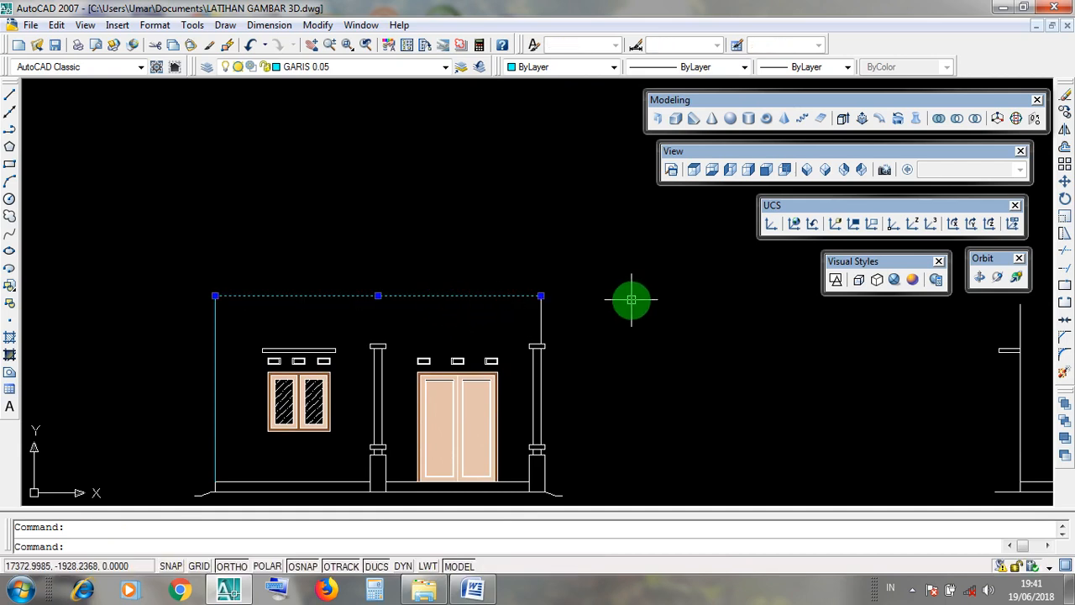
{"action": "scroll", "coordinate": [632, 297], "scroll_direction": "down", "scroll_amount": 5}
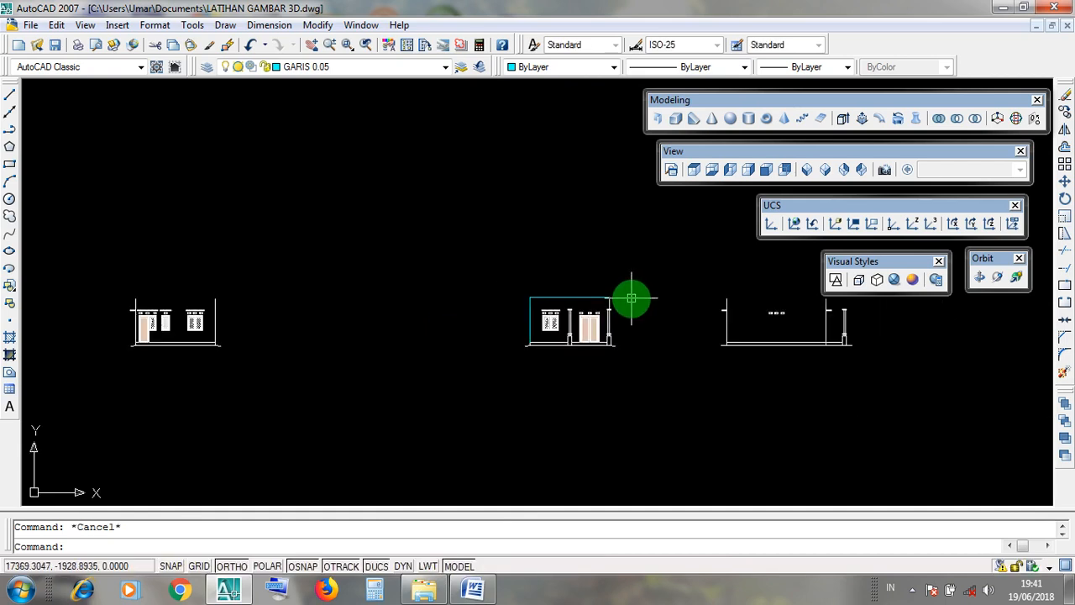
{"action": "middle_click_drag", "start_coordinate": [631, 298], "coordinate": [617, 355]}
{"action": "scroll", "coordinate": [619, 354], "scroll_direction": "down", "scroll_amount": 2}
{"action": "scroll", "coordinate": [620, 354], "scroll_direction": "up", "scroll_amount": 1}
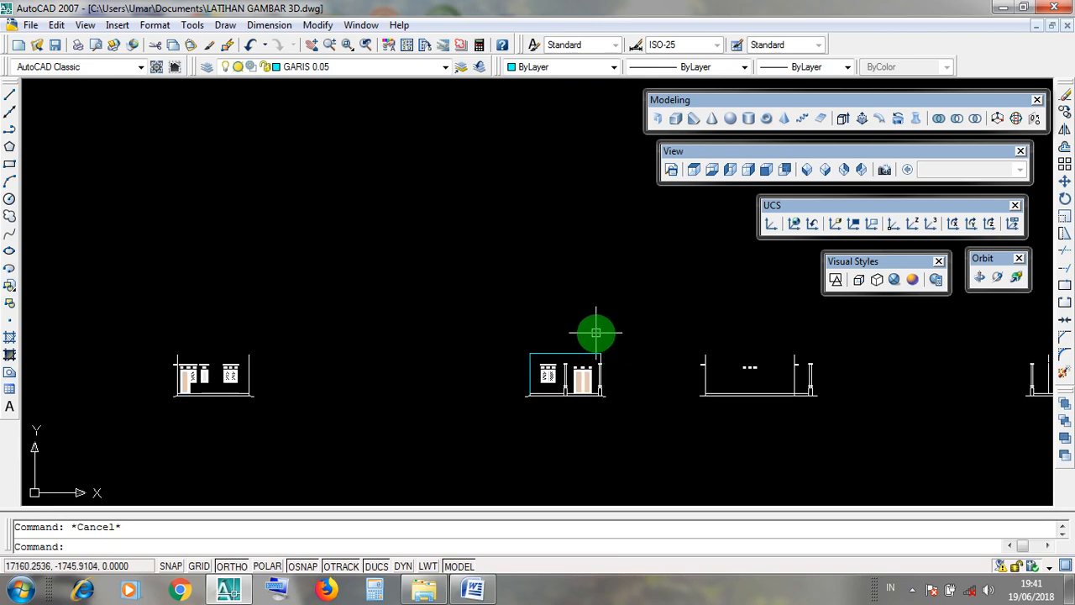
{"action": "left_click", "coordinate": [224, 25]}
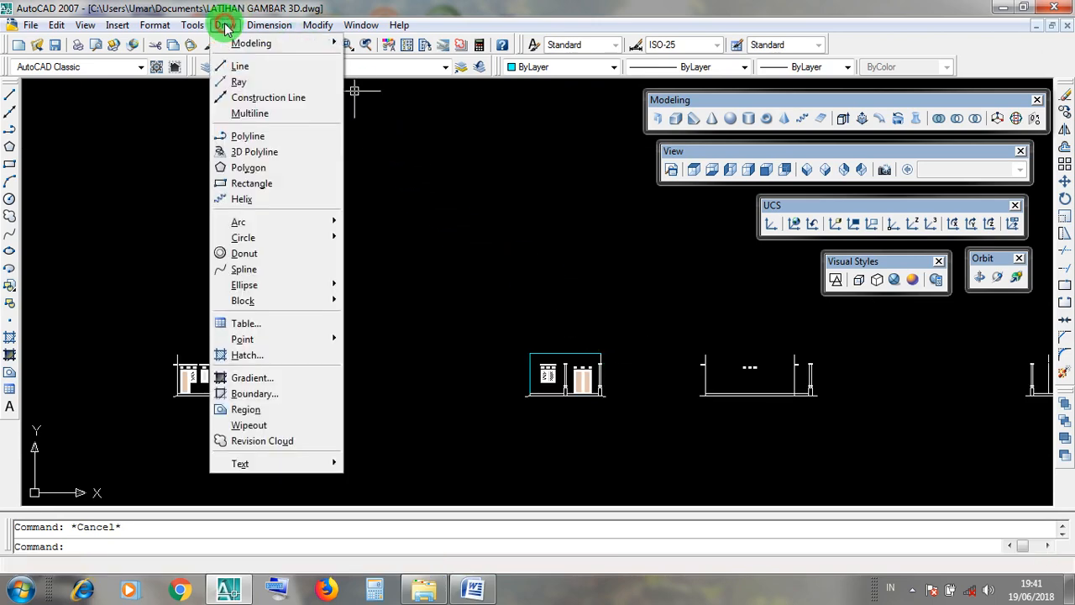
{"action": "left_click", "coordinate": [225, 25]}
{"action": "left_click", "coordinate": [225, 25]}
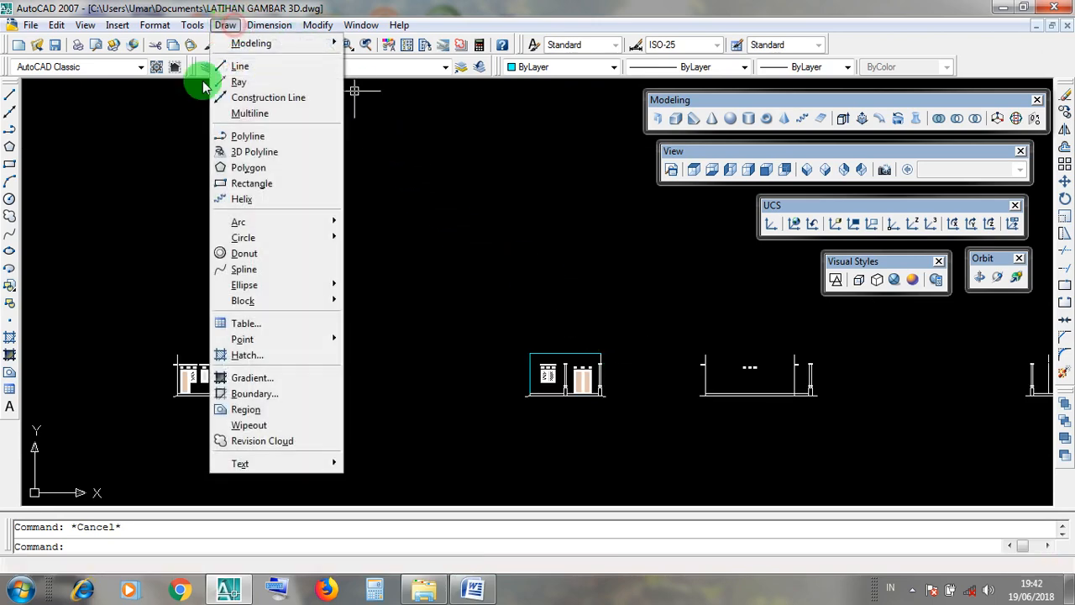
{"action": "left_click", "coordinate": [440, 453]}
{"action": "left_click", "coordinate": [416, 453]}
- With Ortho mode on, draw a horizontal construction line along the front elevation's wall top line
{"action": "left_click", "coordinate": [231, 565]}
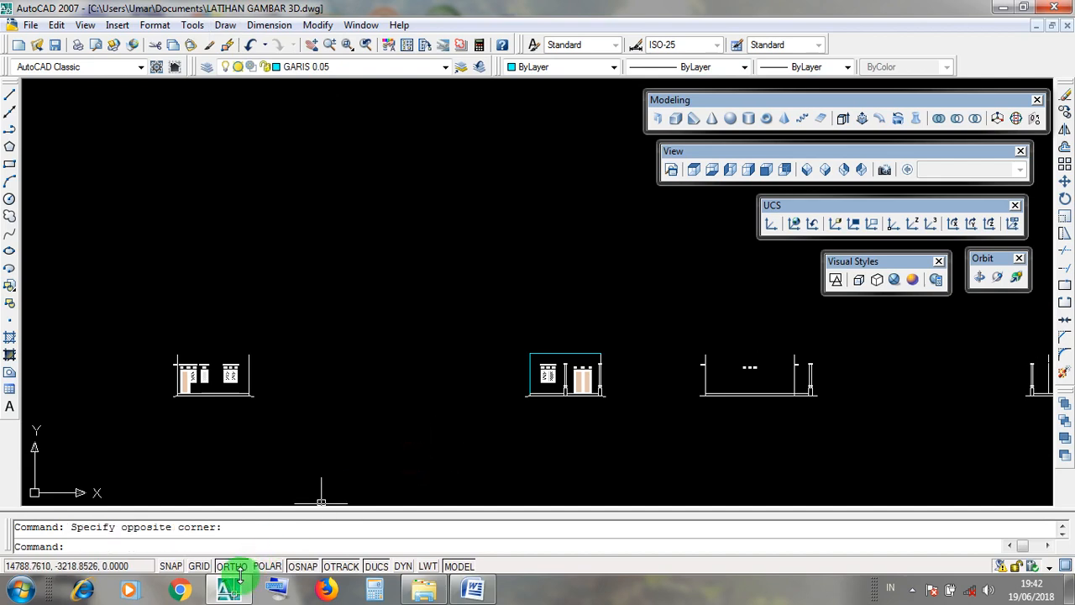
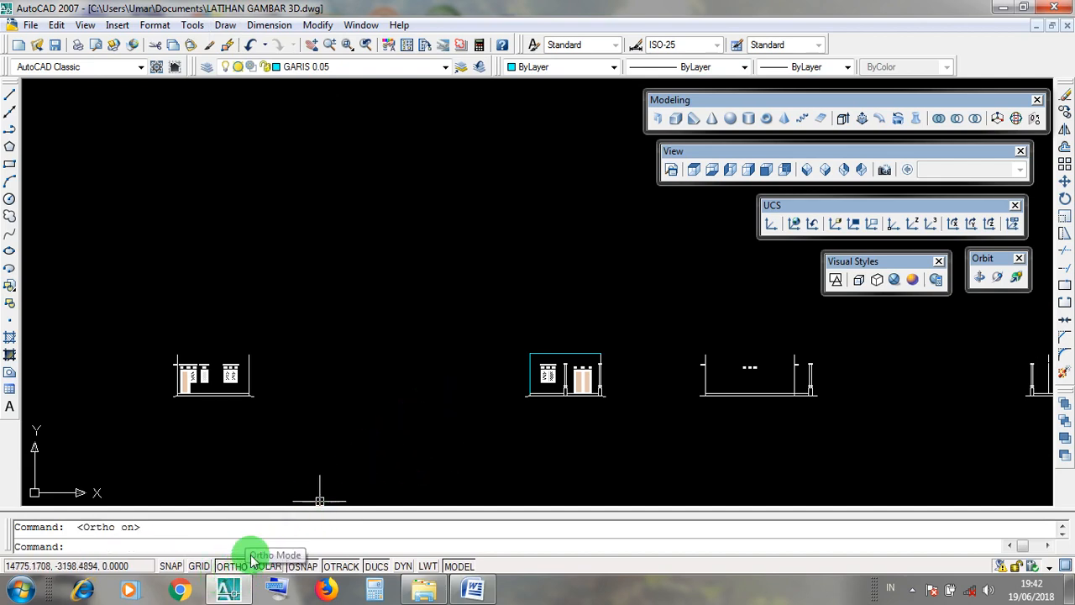
{"action": "left_click", "coordinate": [227, 25]}
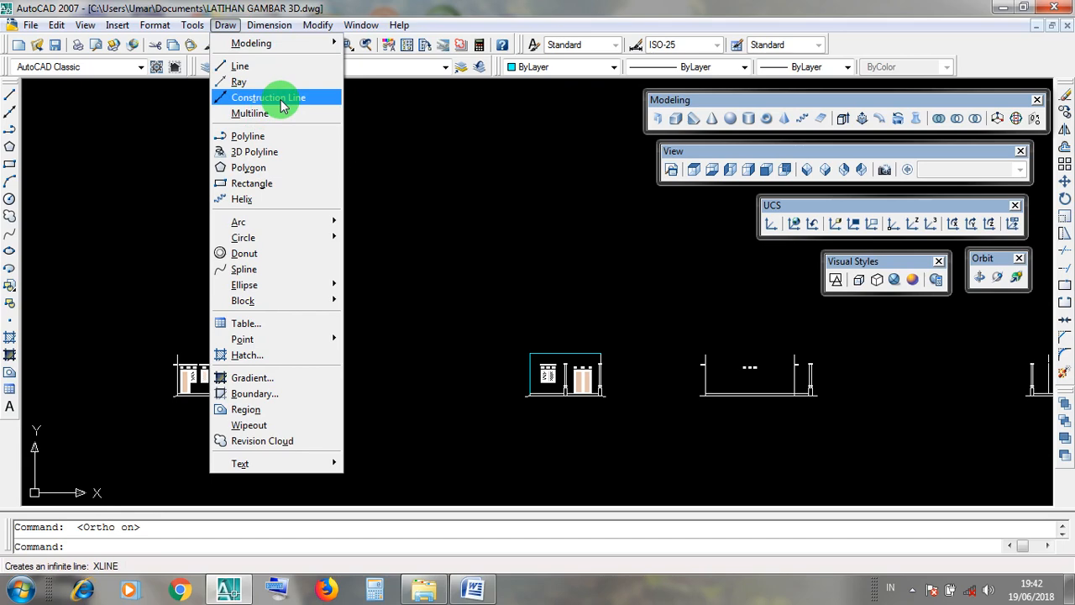
{"action": "left_click", "coordinate": [282, 99]}
{"action": "left_click", "coordinate": [224, 25]}
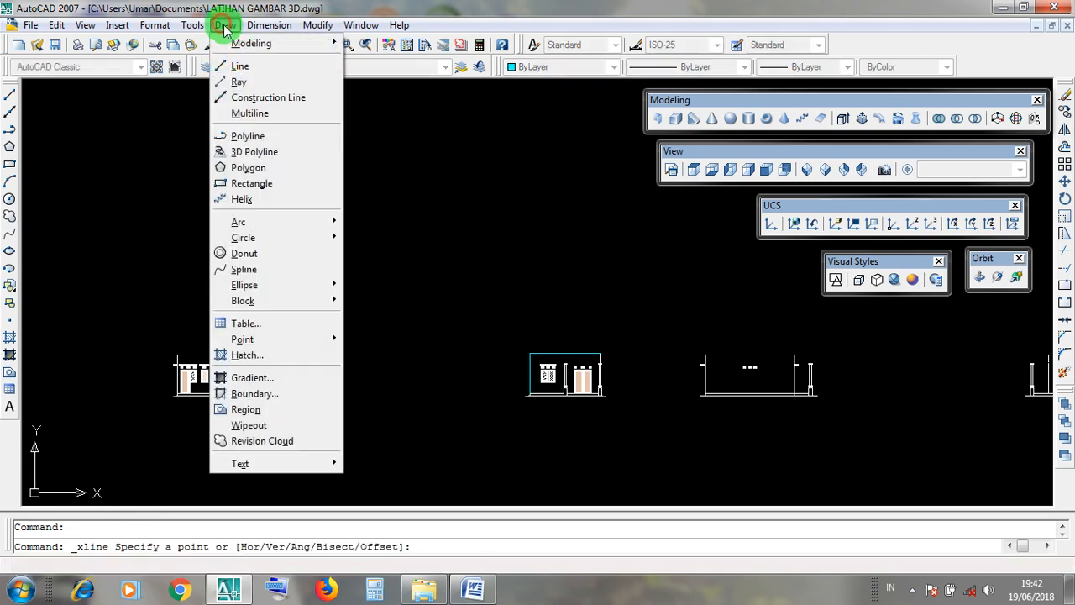
{"action": "left_click", "coordinate": [267, 99]}
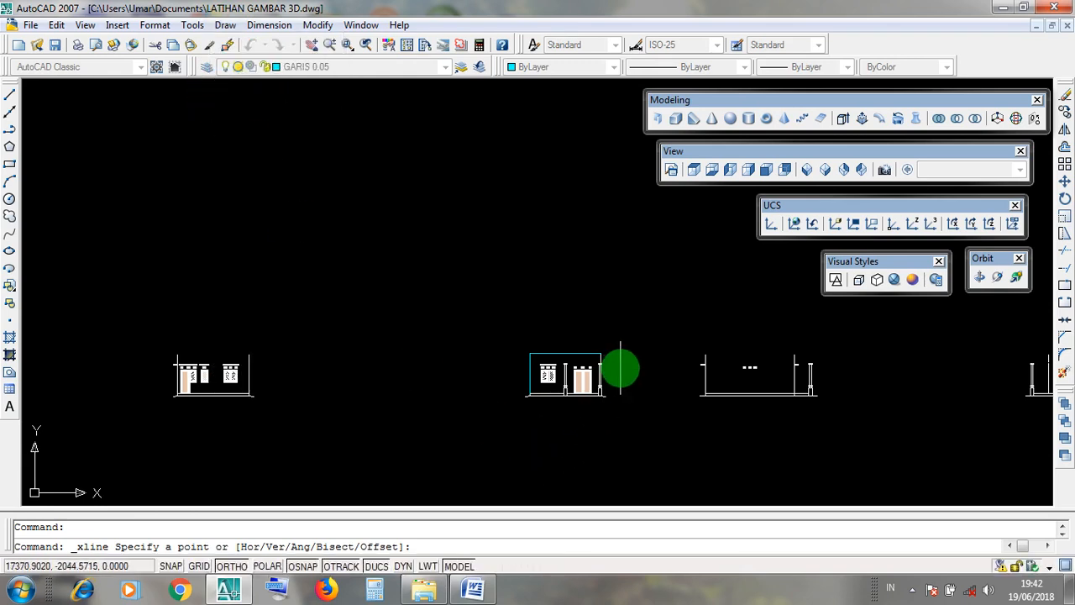
{"action": "scroll", "coordinate": [611, 368], "scroll_direction": "up", "scroll_amount": 4}
{"action": "scroll", "coordinate": [608, 368], "scroll_direction": "up", "scroll_amount": 2}
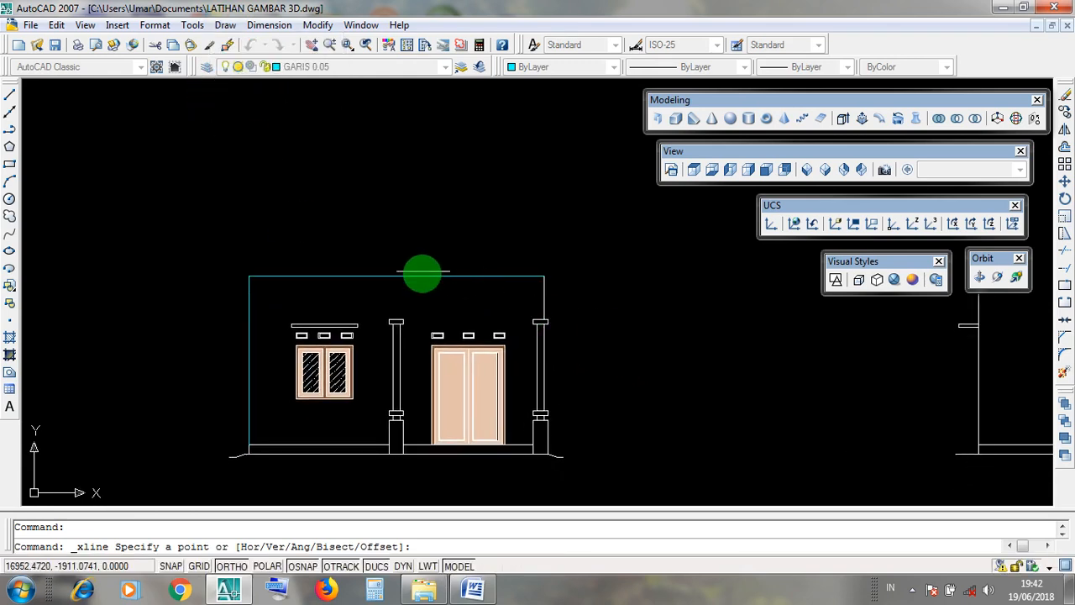
{"action": "left_click", "coordinate": [406, 276]}
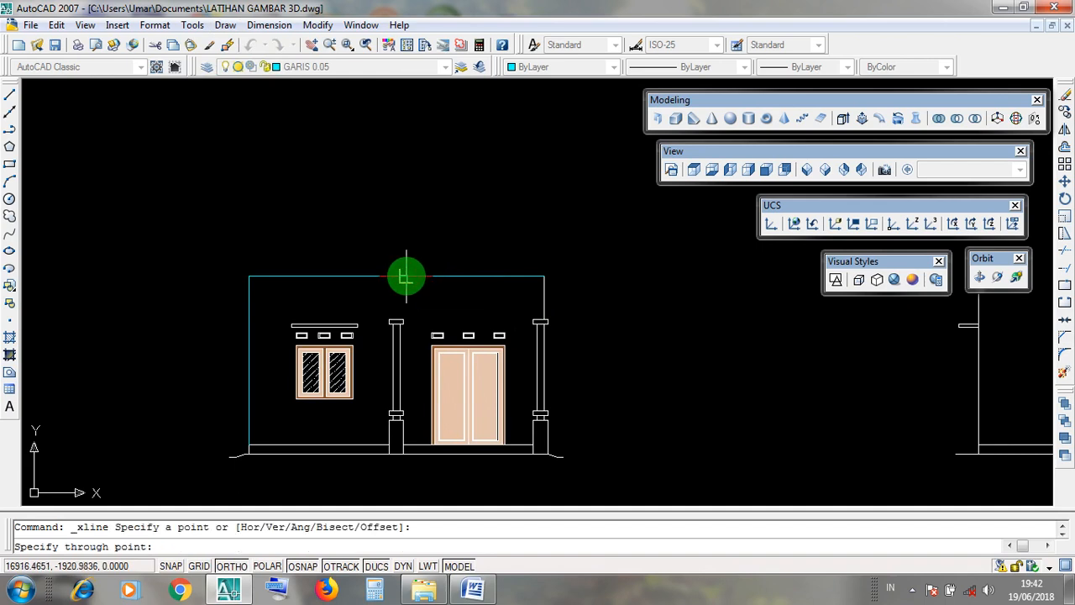
{"action": "left_click", "coordinate": [623, 276]}
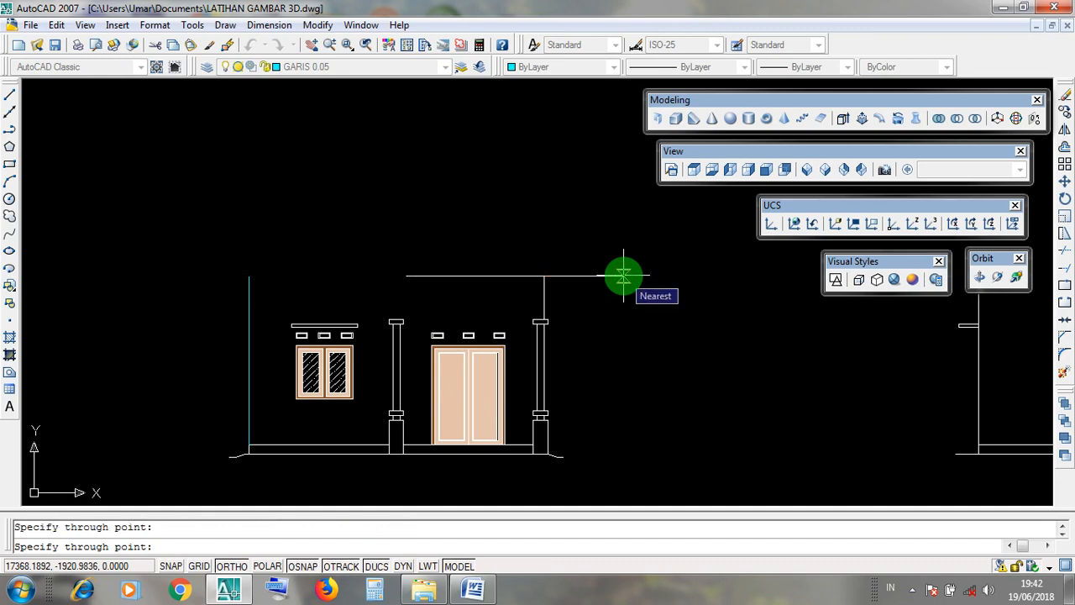
{"action": "key", "text": "Return"}
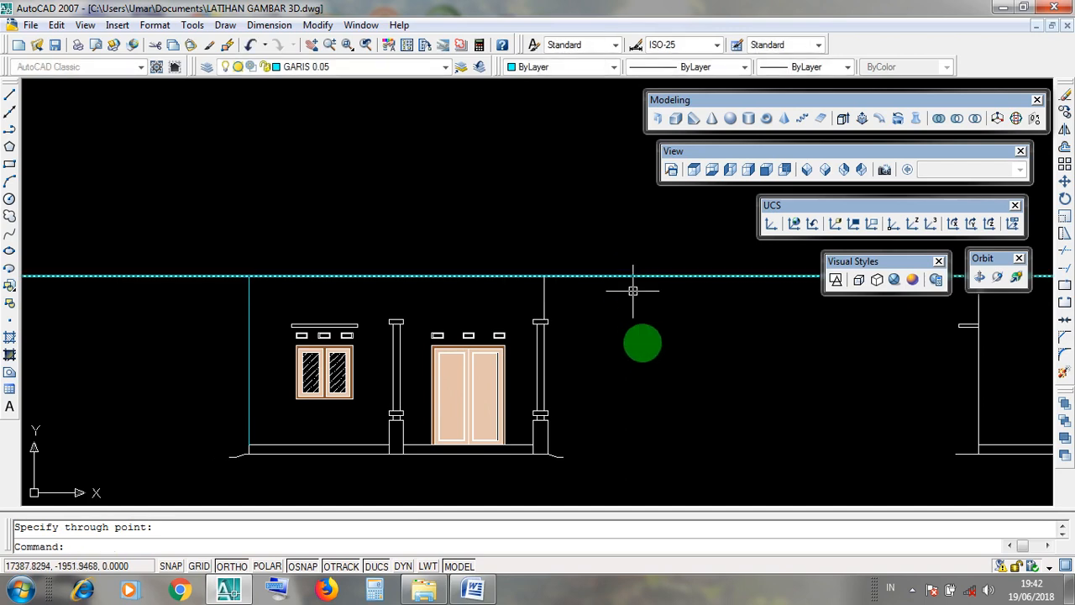
- Highlight the wall-top construction line and view how it runs across the whole row of elevations
{"action": "scroll", "coordinate": [644, 347], "scroll_direction": "down", "scroll_amount": 2}
{"action": "scroll", "coordinate": [644, 345], "scroll_direction": "down", "scroll_amount": 2}
{"action": "left_click", "coordinate": [647, 329]}
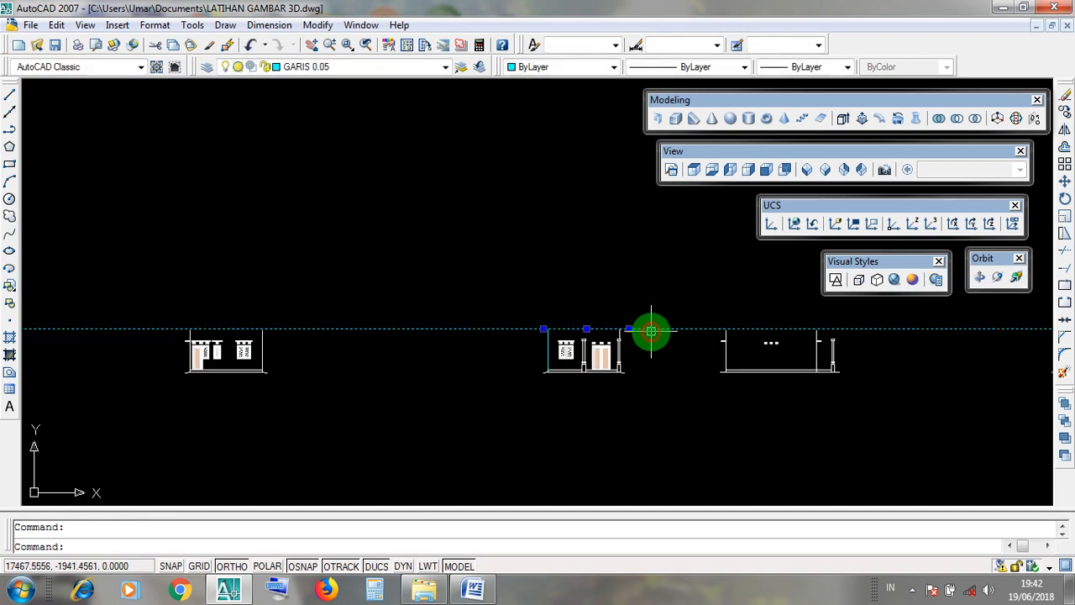
{"action": "scroll", "coordinate": [648, 331], "scroll_direction": "down", "scroll_amount": 2}
{"action": "scroll", "coordinate": [840, 324], "scroll_direction": "up", "scroll_amount": 3}
{"action": "key", "text": "Escape"}
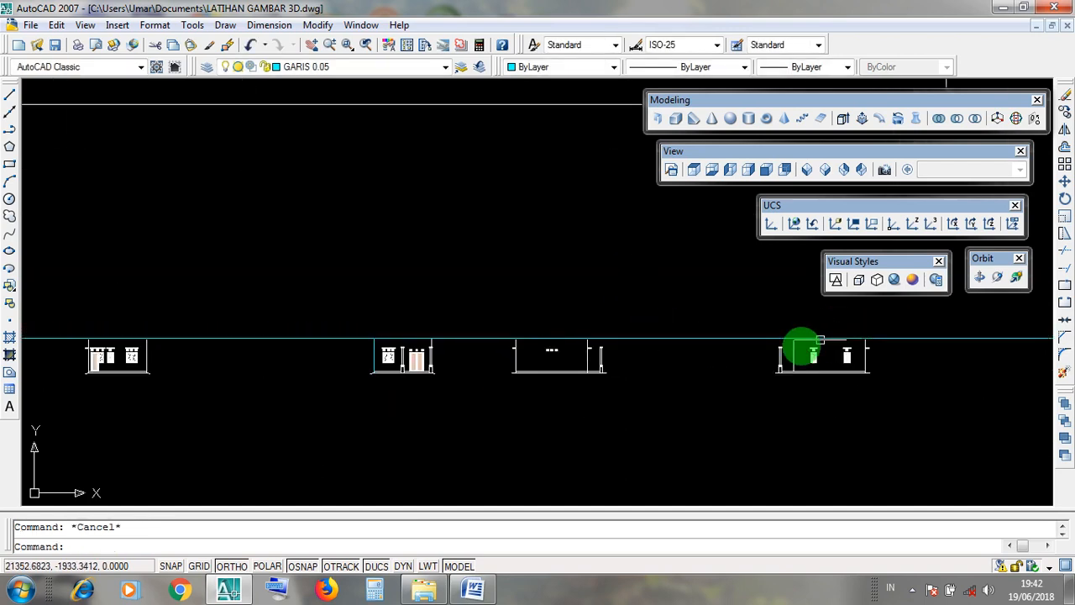
- Examine the two side wall tops of the leftmost elevation against the construction line above them
{"action": "middle_click_drag", "start_coordinate": [122, 385], "coordinate": [264, 377]}
{"action": "scroll", "coordinate": [273, 376], "scroll_direction": "up", "scroll_amount": 5}
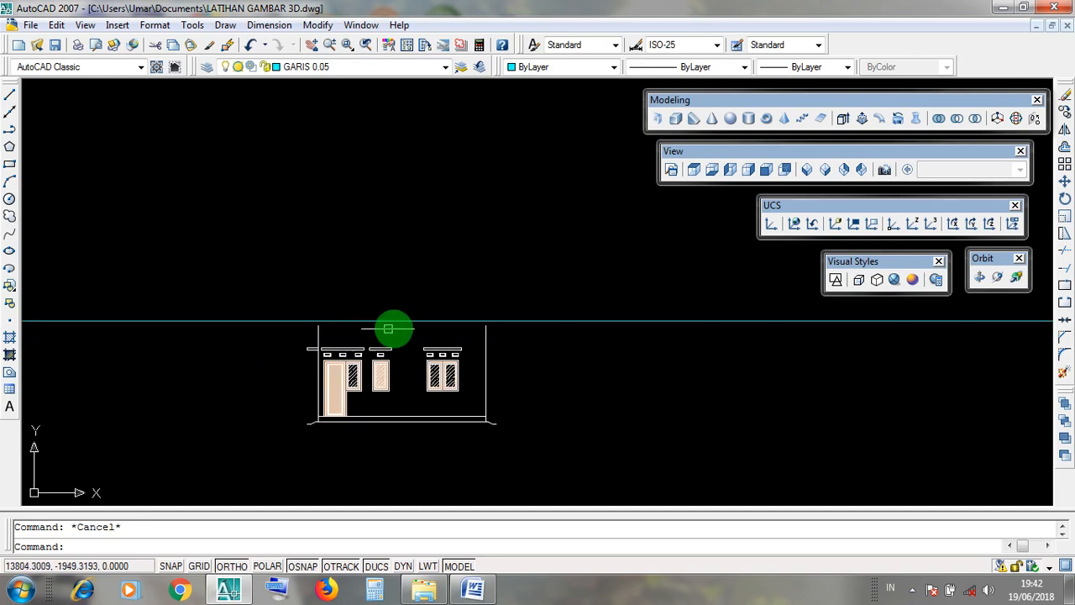
{"action": "scroll", "coordinate": [391, 327], "scroll_direction": "up", "scroll_amount": 3}
{"action": "left_click", "coordinate": [569, 367]}
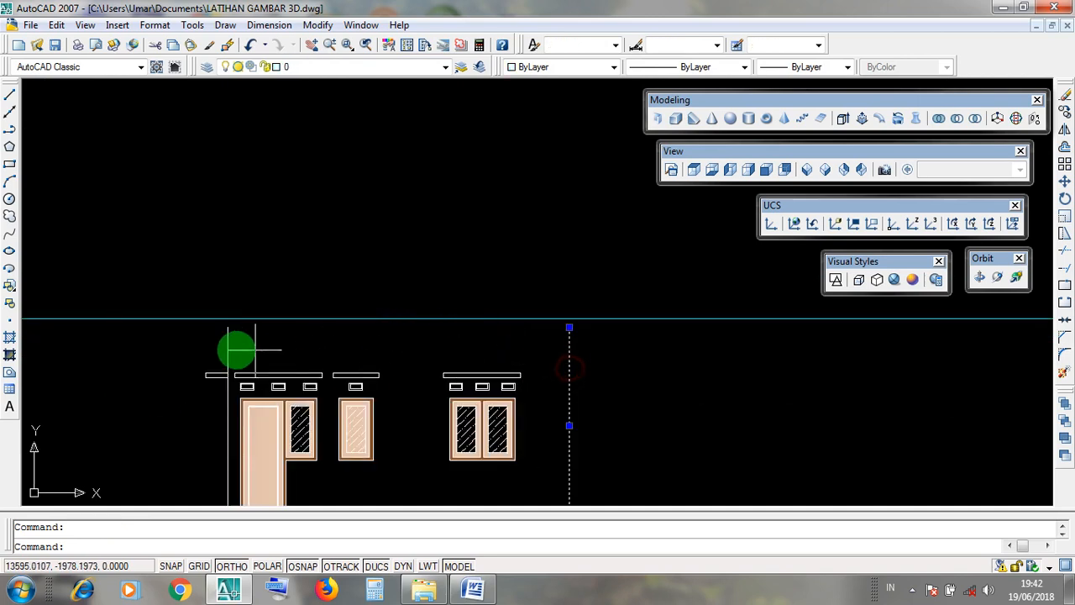
{"action": "middle_click_drag", "start_coordinate": [487, 350], "coordinate": [523, 295]}
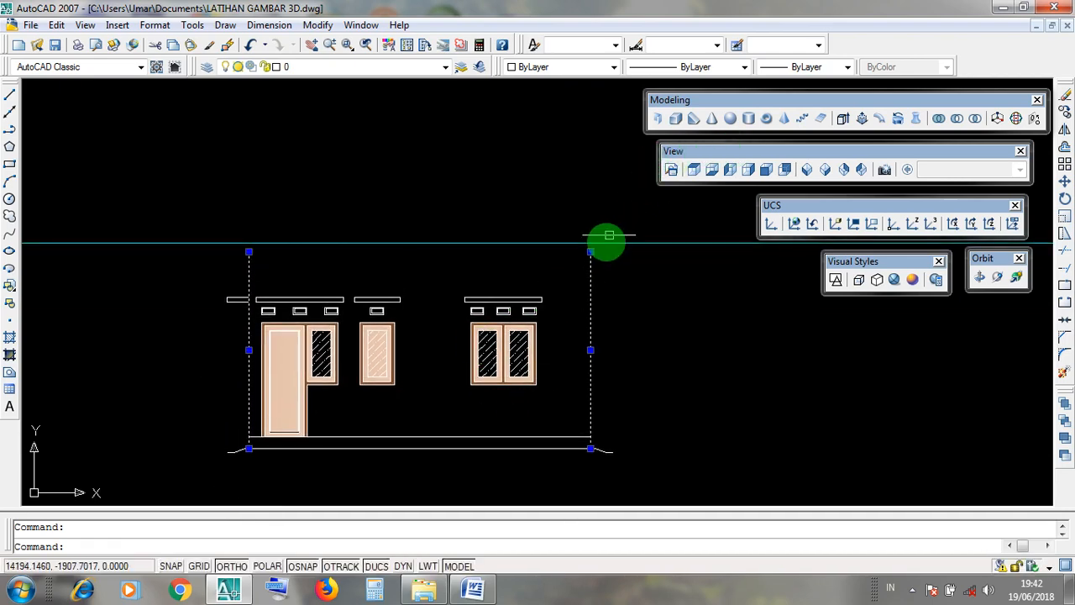
{"action": "scroll", "coordinate": [598, 239], "scroll_direction": "up", "scroll_amount": 5}
{"action": "key", "text": "Escape"}
{"action": "left_click", "coordinate": [582, 213]}
{"action": "left_click", "coordinate": [593, 224]}
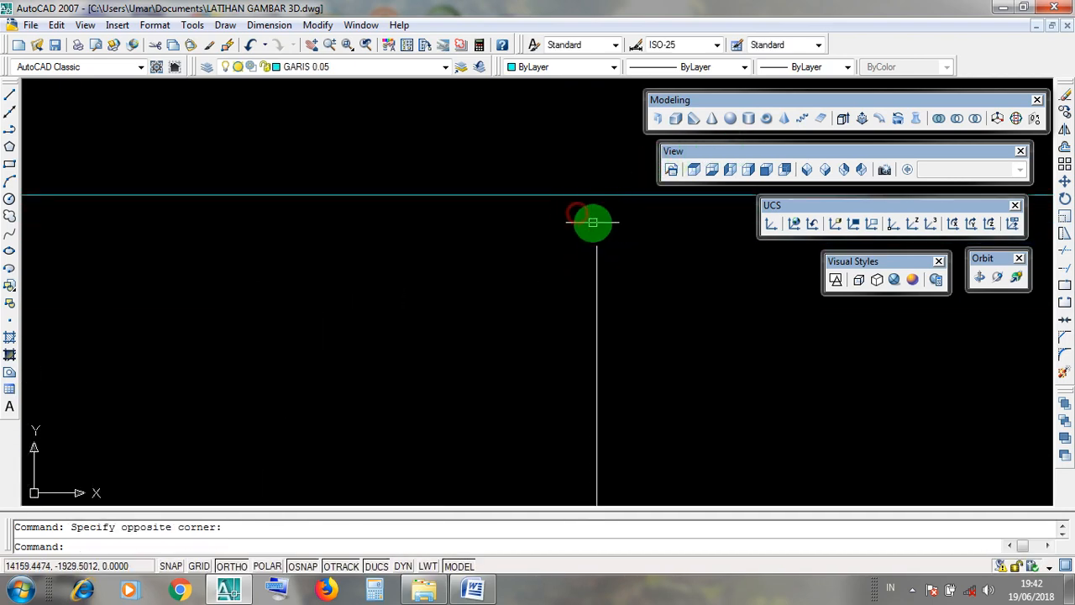
{"action": "scroll", "coordinate": [593, 223], "scroll_direction": "down", "scroll_amount": 4}
{"action": "scroll", "coordinate": [66, 225], "scroll_direction": "up", "scroll_amount": 3}
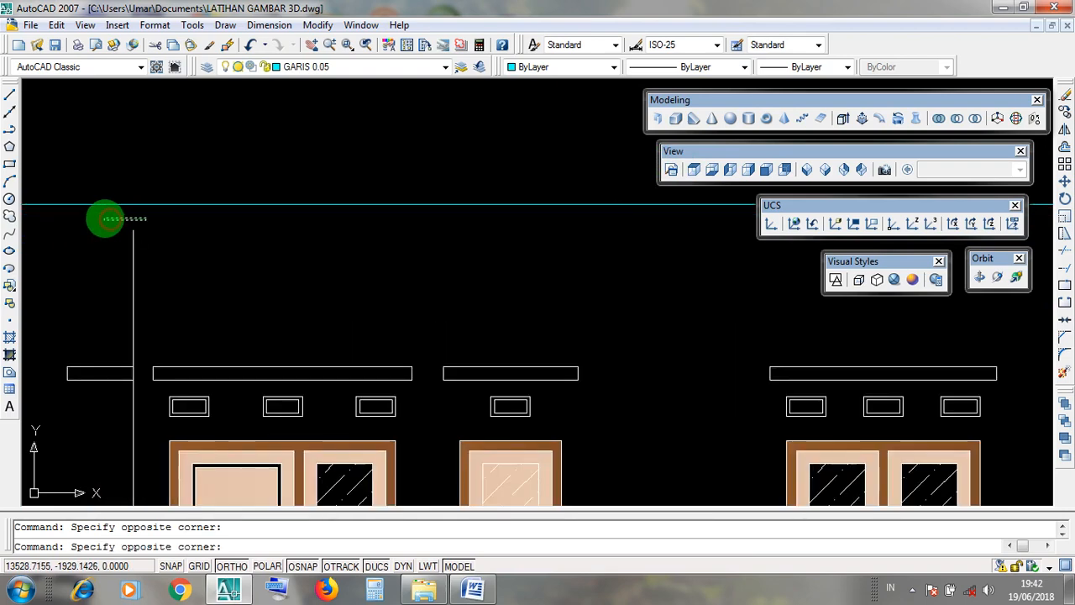
{"action": "left_click", "coordinate": [164, 202]}
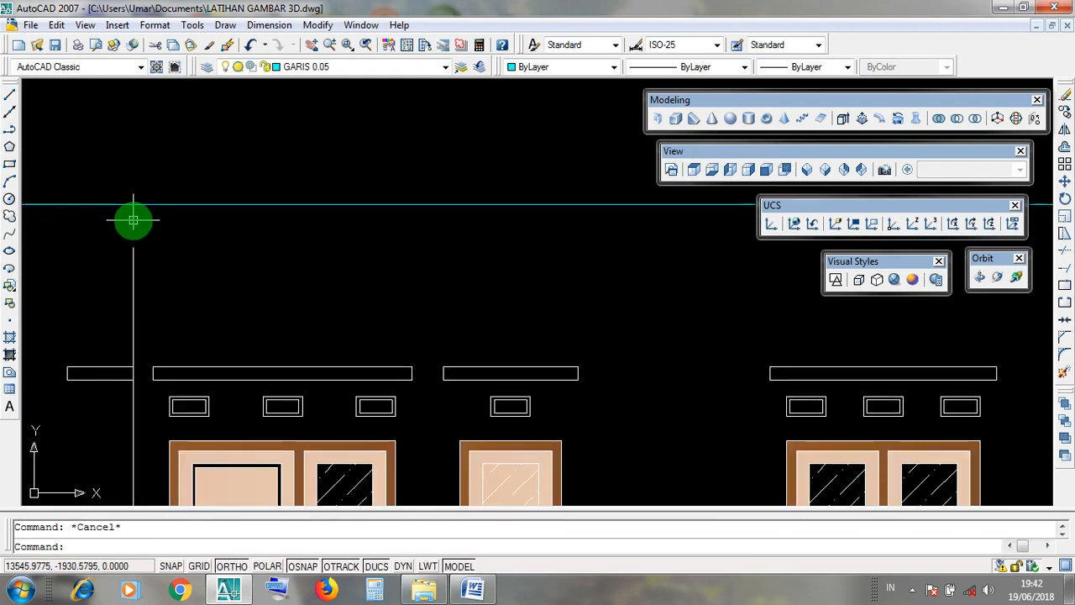
- Inspect the wall tops of the blank-wall and two-window elevations against the construction line
{"action": "scroll", "coordinate": [146, 240], "scroll_direction": "down", "scroll_amount": 5}
{"action": "middle_click_drag", "start_coordinate": [680, 279], "coordinate": [265, 355]}
{"action": "scroll", "coordinate": [558, 324], "scroll_direction": "up", "scroll_amount": 5}
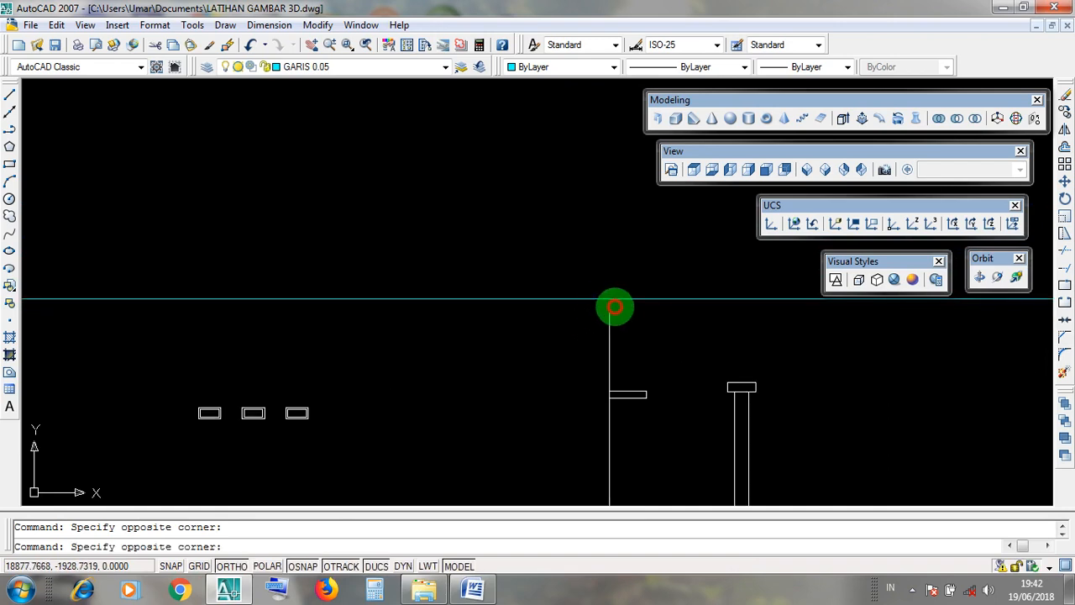
{"action": "left_click", "coordinate": [598, 307]}
{"action": "scroll", "coordinate": [557, 316], "scroll_direction": "down", "scroll_amount": 3}
{"action": "middle_click_drag", "start_coordinate": [840, 384], "coordinate": [377, 433]}
{"action": "scroll", "coordinate": [739, 367], "scroll_direction": "up", "scroll_amount": 6}
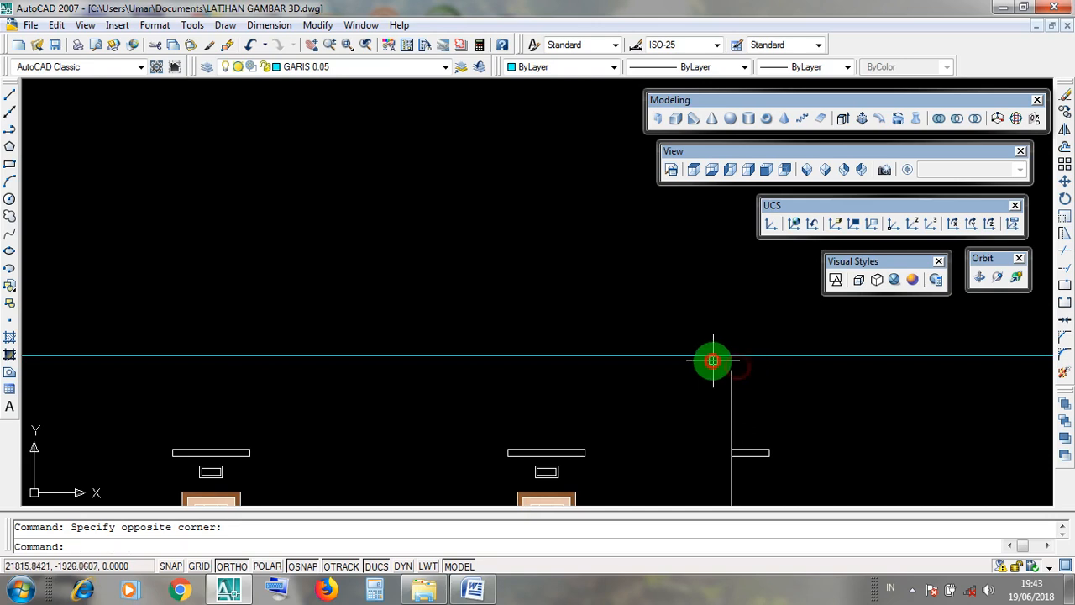
{"action": "scroll", "coordinate": [713, 361], "scroll_direction": "down", "scroll_amount": 4}
- Highlight the line above the front elevation and compare its height with the neighbouring blank-wall elevation's wall ends
{"action": "middle_click_drag", "start_coordinate": [298, 412], "coordinate": [377, 372]}
{"action": "scroll", "coordinate": [289, 343], "scroll_direction": "up", "scroll_amount": 3}
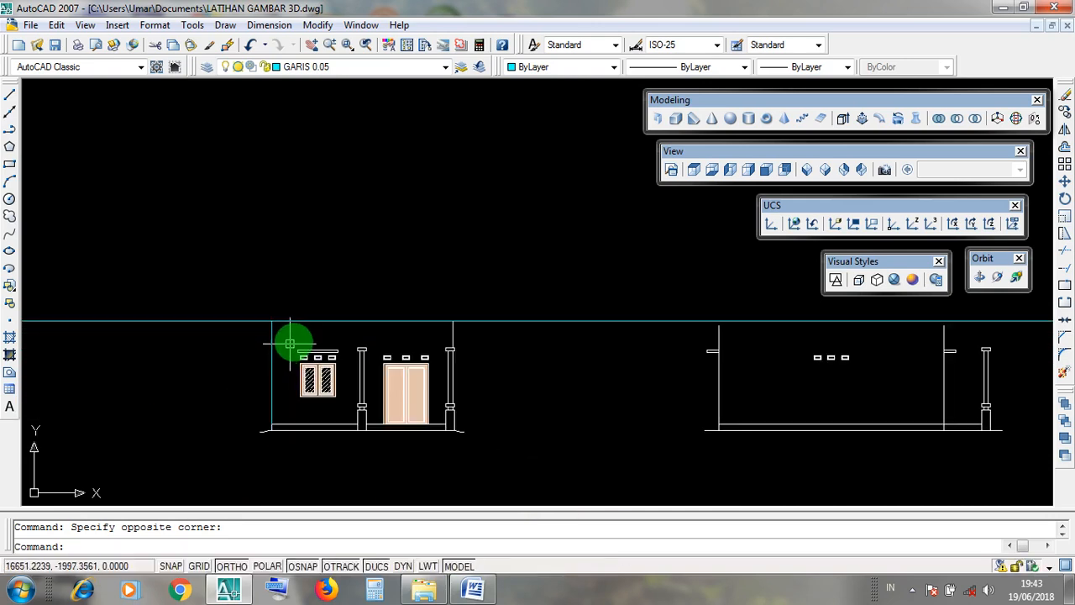
{"action": "left_click", "coordinate": [334, 321]}
{"action": "key", "text": "Escape"}
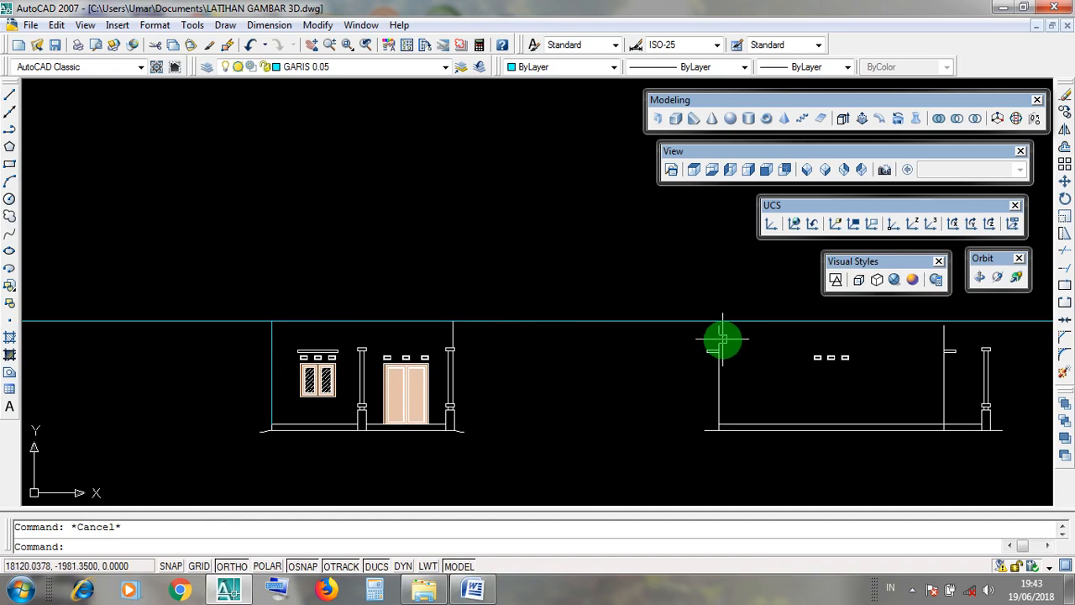
{"action": "middle_click_drag", "start_coordinate": [732, 340], "coordinate": [644, 360]}
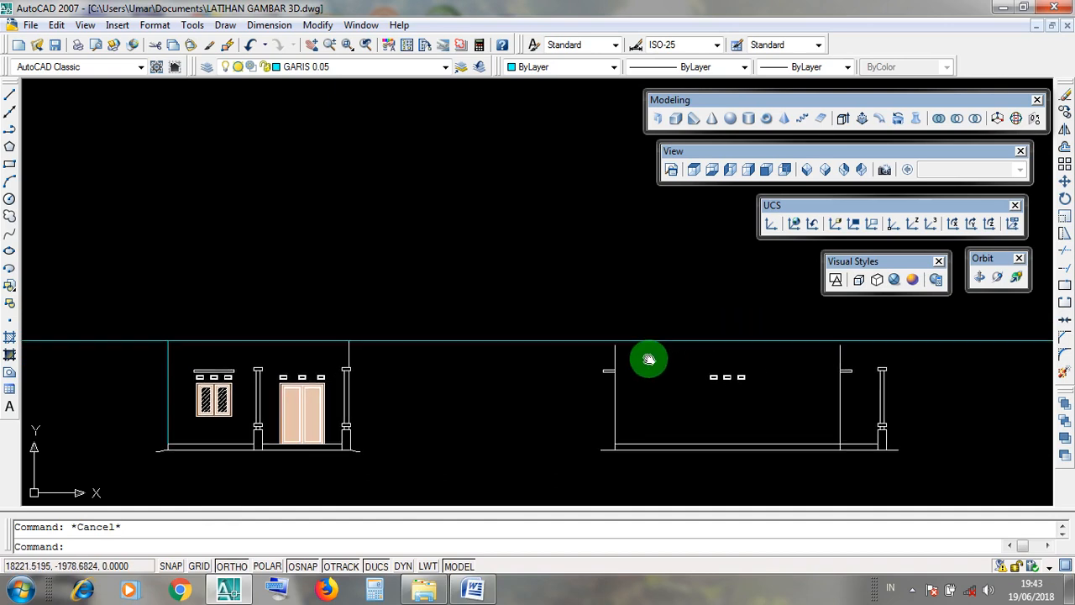
- Locate the Extend command and highlight the construction line that serves as its target
{"action": "left_click", "coordinate": [324, 25]}
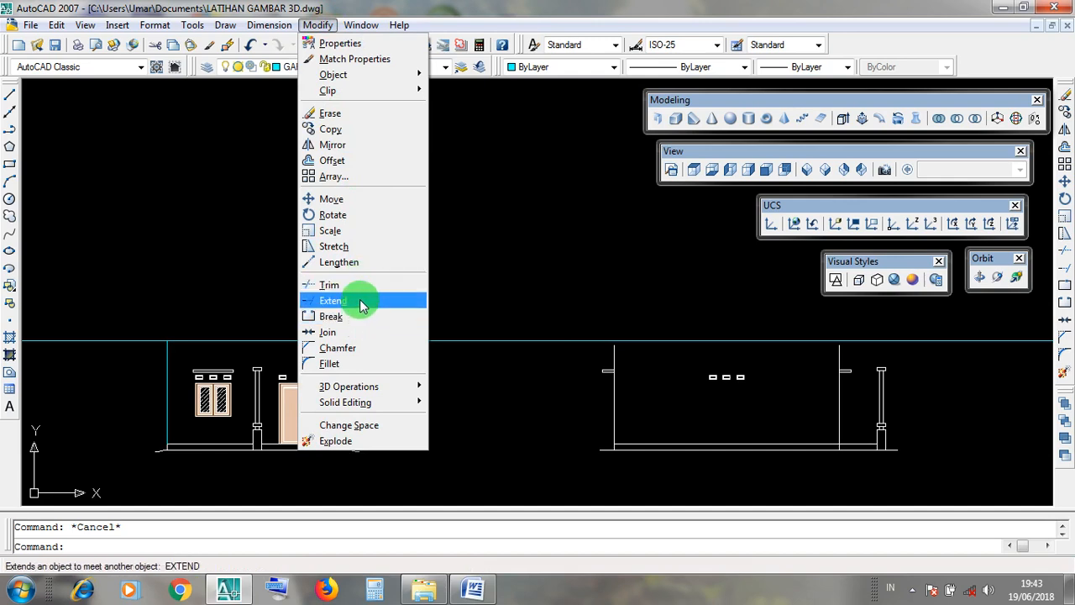
{"action": "left_click", "coordinate": [496, 272]}
{"action": "left_click", "coordinate": [492, 269]}
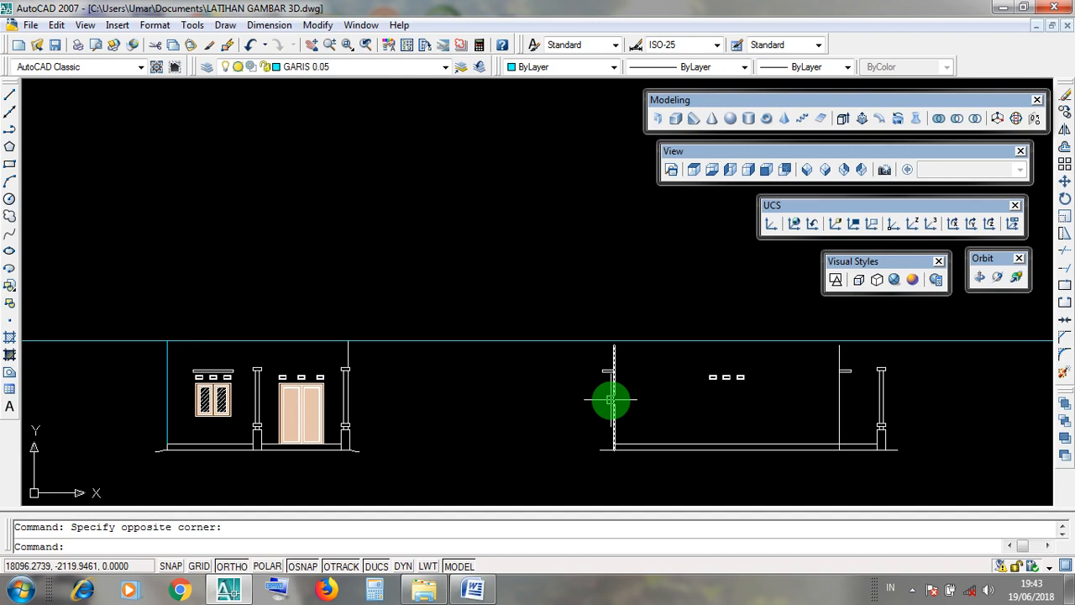
{"action": "left_click", "coordinate": [600, 343]}
{"action": "scroll", "coordinate": [541, 386], "scroll_direction": "down", "scroll_amount": 5}
{"action": "scroll", "coordinate": [541, 386], "scroll_direction": "down", "scroll_amount": 3}
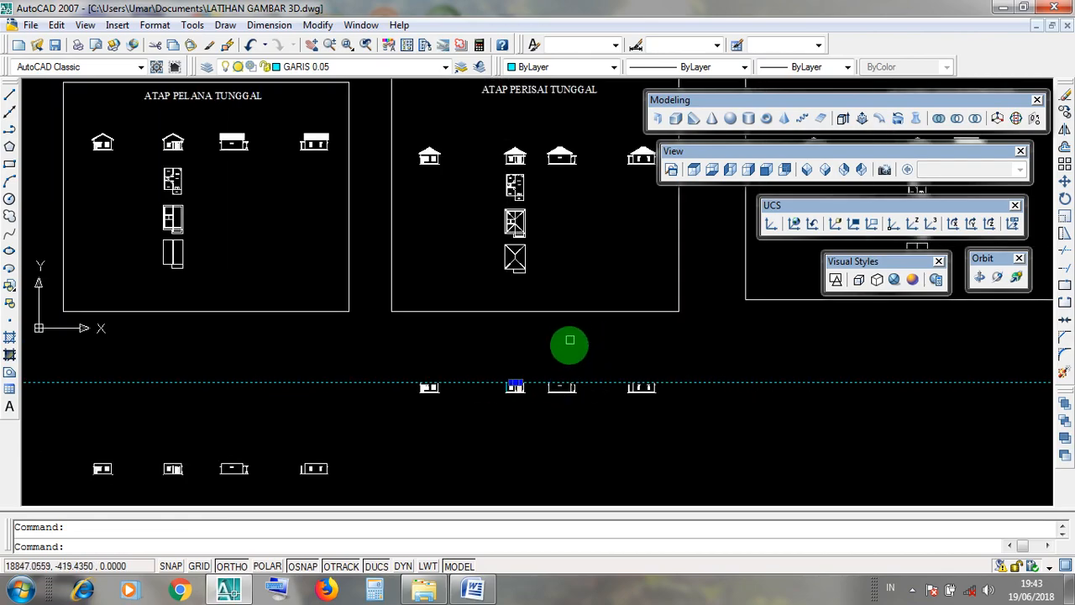
{"action": "key", "text": "Escape"}
- Switch to Microsoft Word and bring up the EXTEND notes document
{"action": "left_click", "coordinate": [1005, 8]}
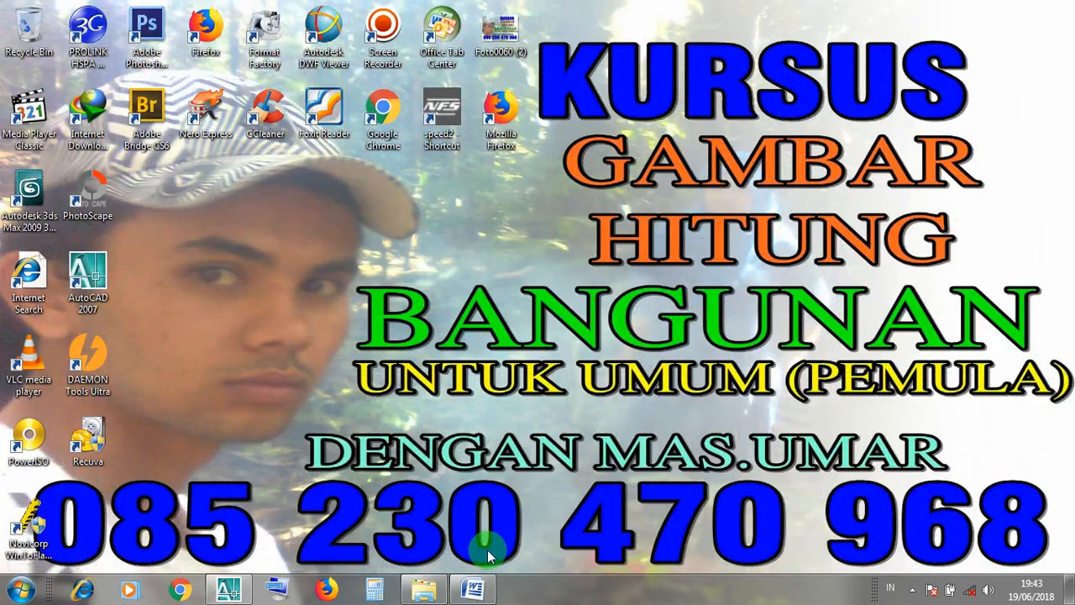
{"action": "left_click", "coordinate": [473, 591]}
{"action": "left_click", "coordinate": [351, 123]}
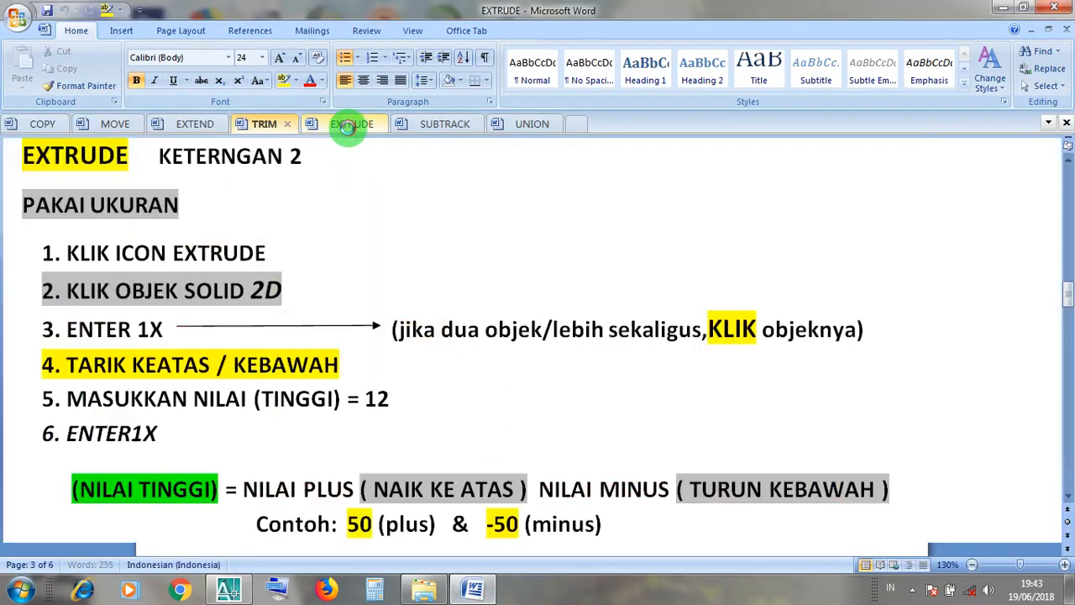
{"action": "left_click", "coordinate": [437, 123]}
{"action": "left_click", "coordinate": [185, 124]}
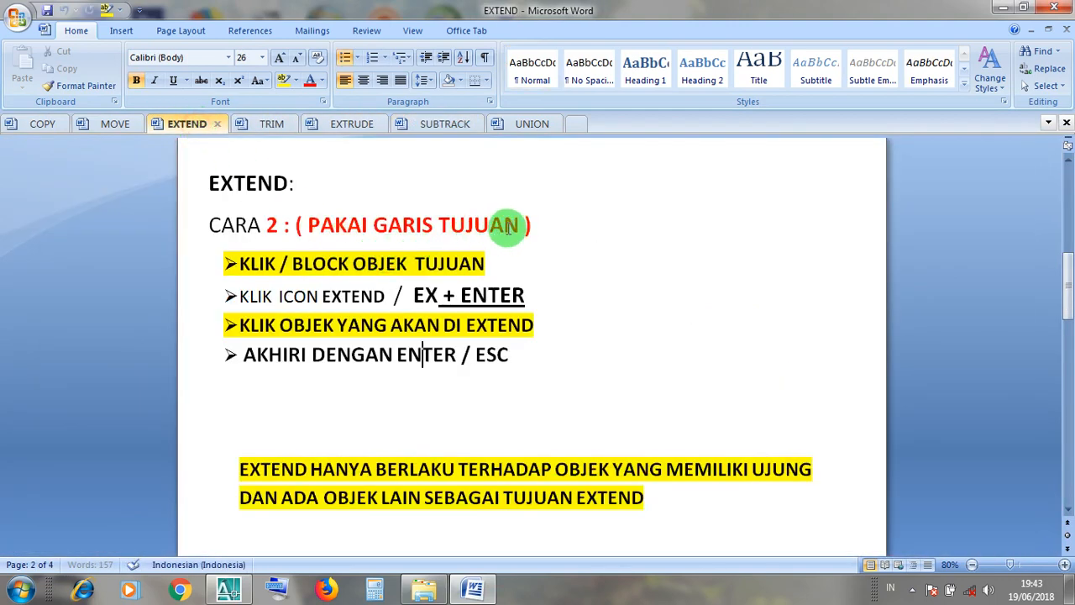
- Read the EXTEND instructions for method 2 (PAKAI GARIS TUJUAN) on selecting the target object and starting the command with EX
{"action": "left_click_drag", "start_coordinate": [484, 262], "coordinate": [230, 261]}
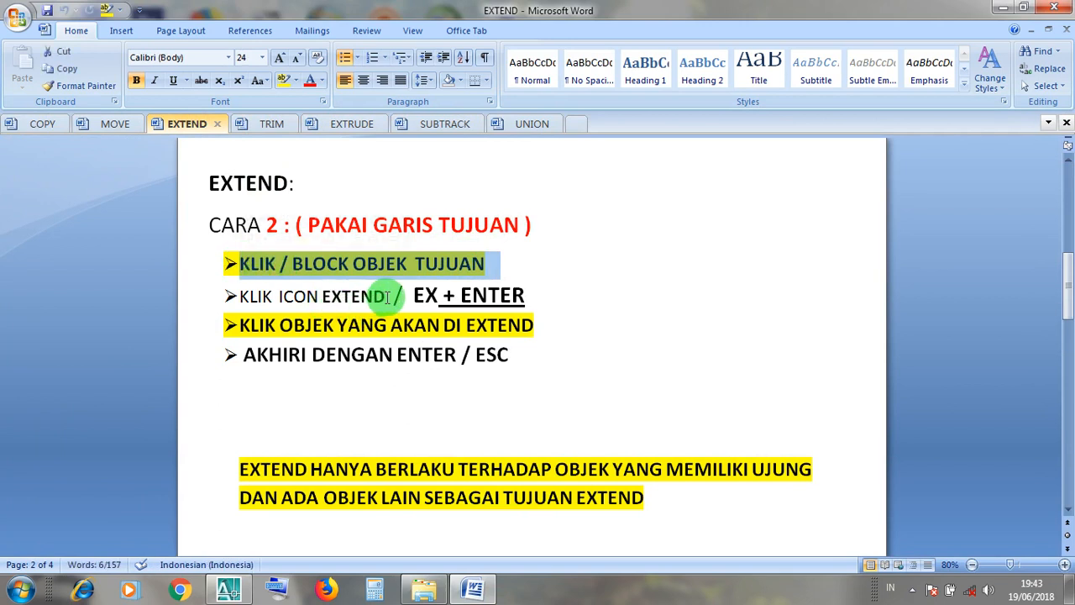
{"action": "left_click_drag", "start_coordinate": [538, 296], "coordinate": [229, 312]}
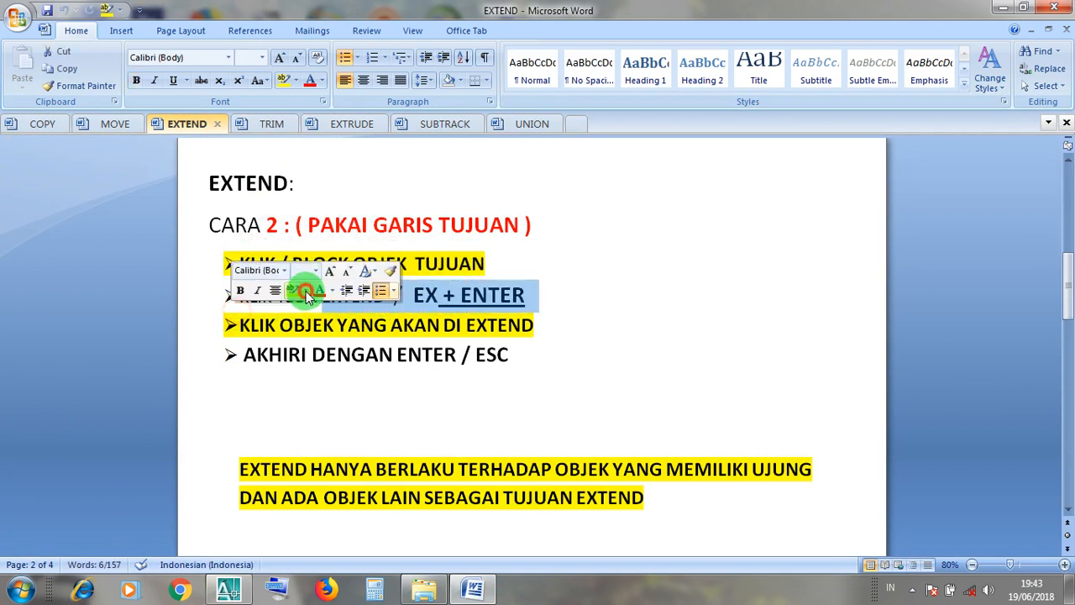
{"action": "left_click", "coordinate": [312, 290]}
{"action": "left_click", "coordinate": [319, 313]}
{"action": "left_click", "coordinate": [354, 299]}
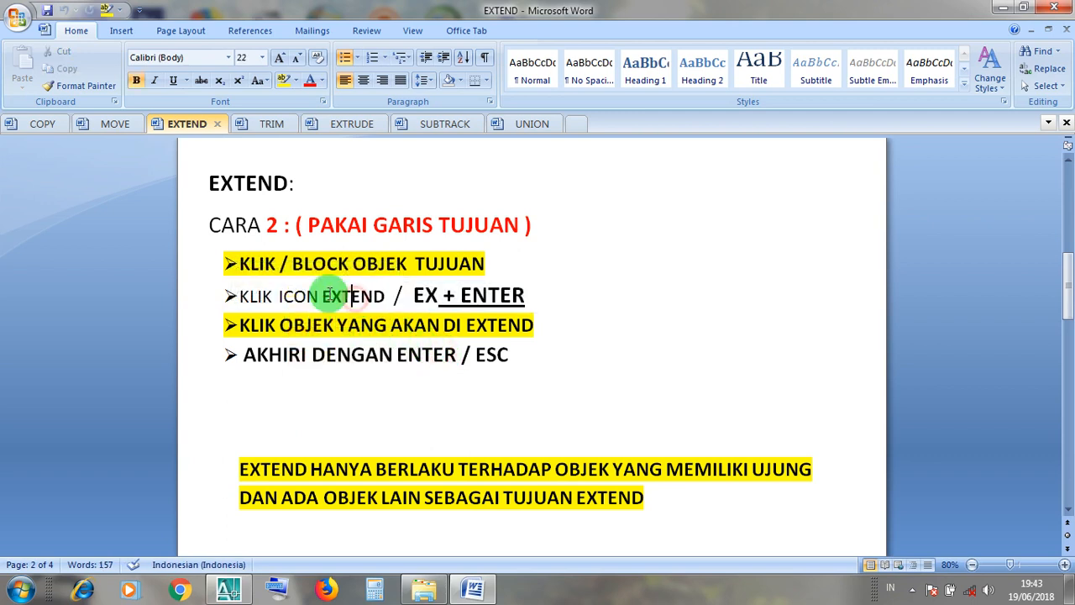
{"action": "left_click", "coordinate": [455, 299]}
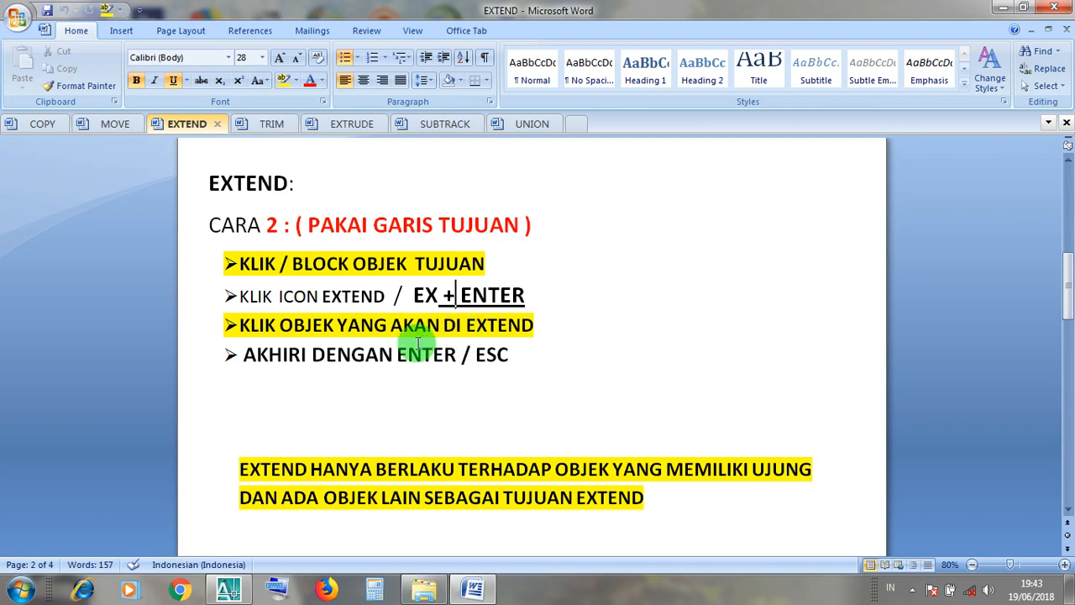
- Switch back to AutoCAD and select the horizontal construction line above the four roofless elevations as the extend target
{"action": "left_click", "coordinate": [1001, 8]}
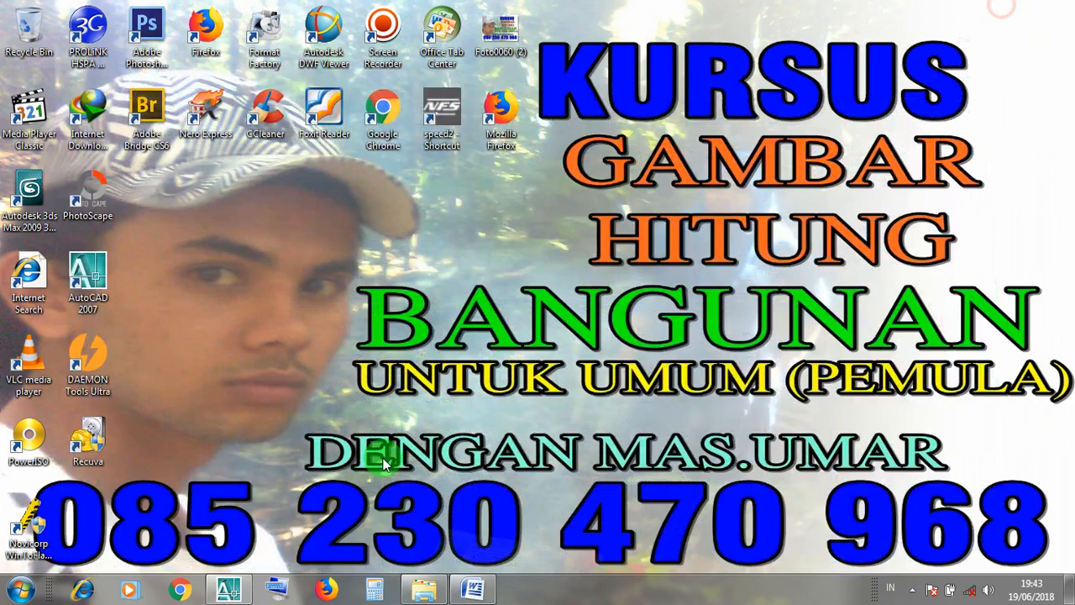
{"action": "left_click", "coordinate": [228, 588]}
{"action": "scroll", "coordinate": [443, 374], "scroll_direction": "down", "scroll_amount": 5}
{"action": "scroll", "coordinate": [422, 395], "scroll_direction": "up", "scroll_amount": 10}
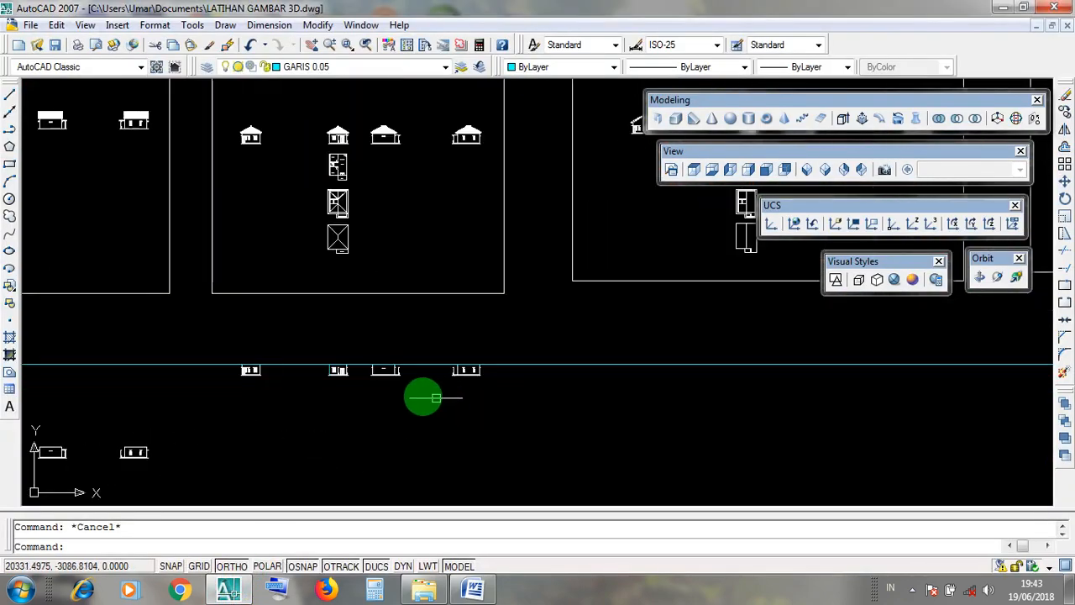
{"action": "mouse_move", "coordinate": [378, 378]}
{"action": "middle_mouse_down"}
{"action": "mouse_move", "coordinate": [576, 452]}
{"action": "mouse_move", "coordinate": [583, 444]}
{"action": "middle_mouse_up"}
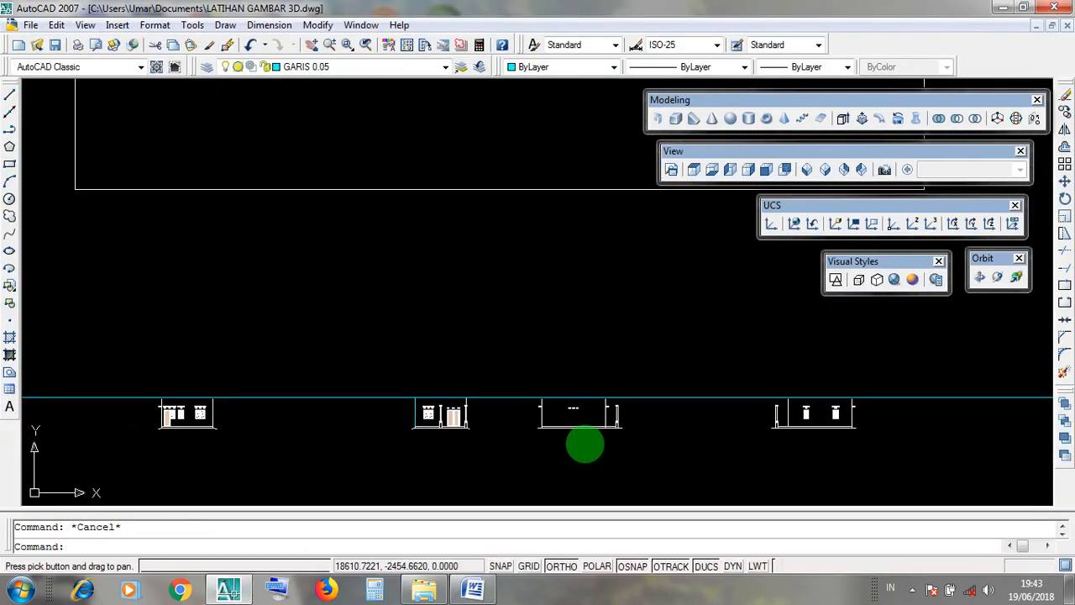
{"action": "left_click", "coordinate": [515, 402]}
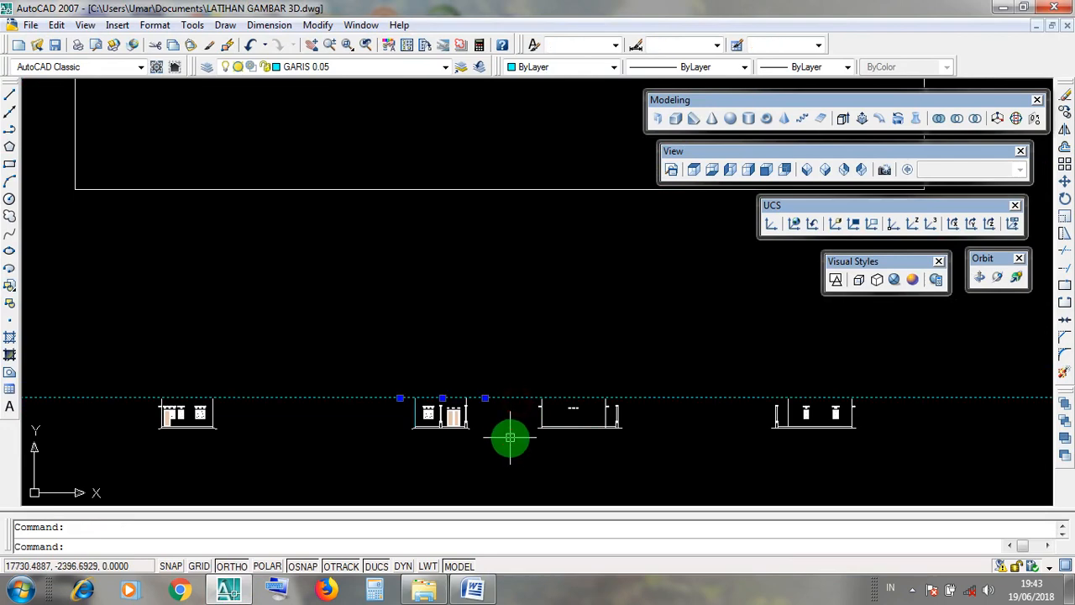
{"action": "left_click", "coordinate": [511, 429]}
{"action": "left_click", "coordinate": [504, 393]}
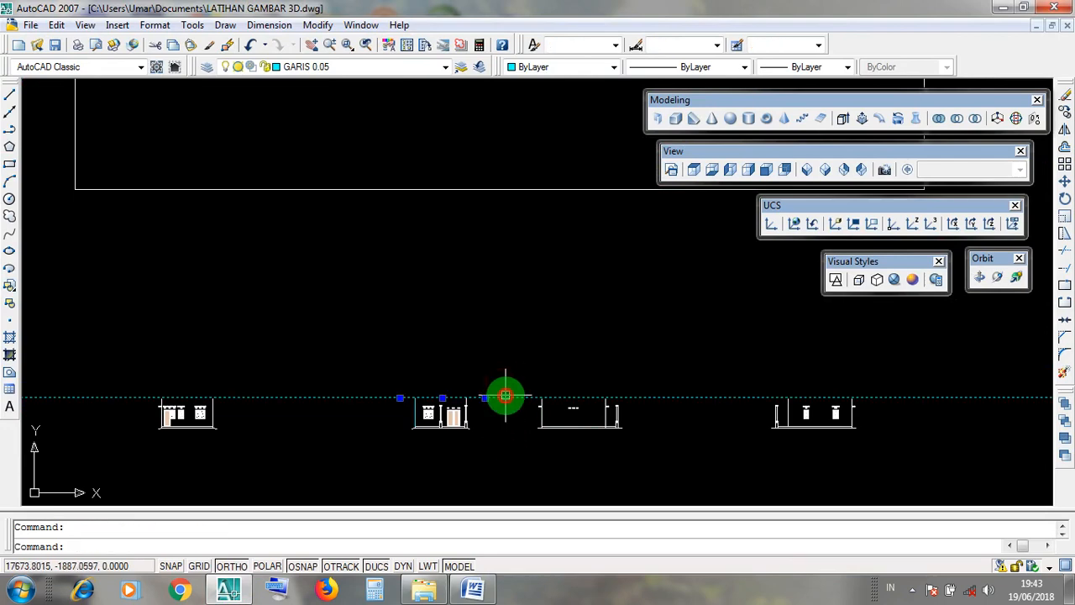
{"action": "left_click", "coordinate": [286, 395]}
{"action": "left_click", "coordinate": [259, 377]}
{"action": "scroll", "coordinate": [312, 419], "scroll_direction": "up", "scroll_amount": 3}
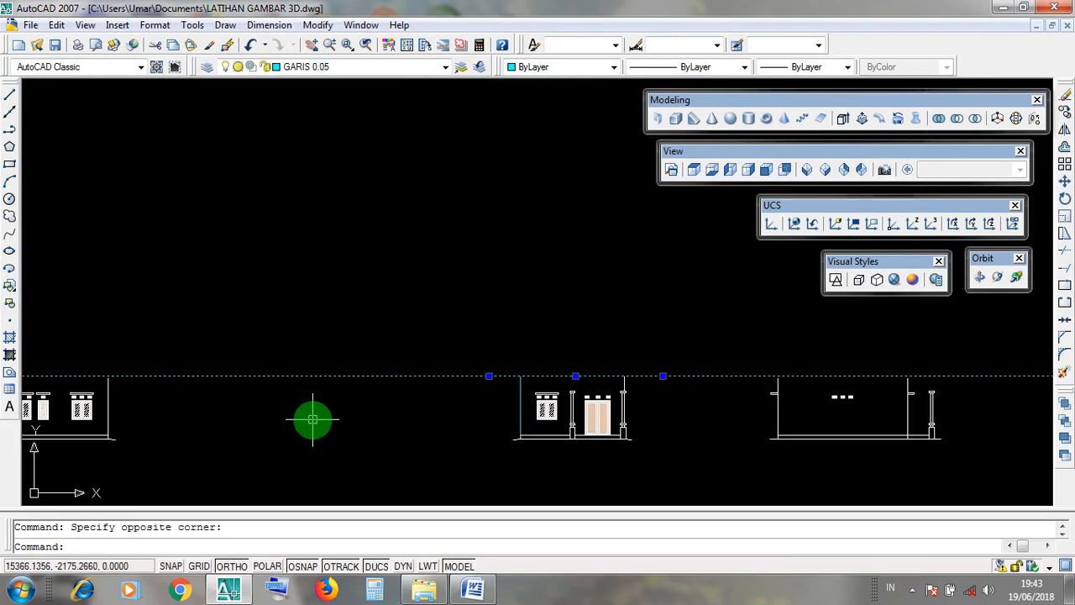
{"action": "scroll", "coordinate": [313, 419], "scroll_direction": "down", "scroll_amount": 4}
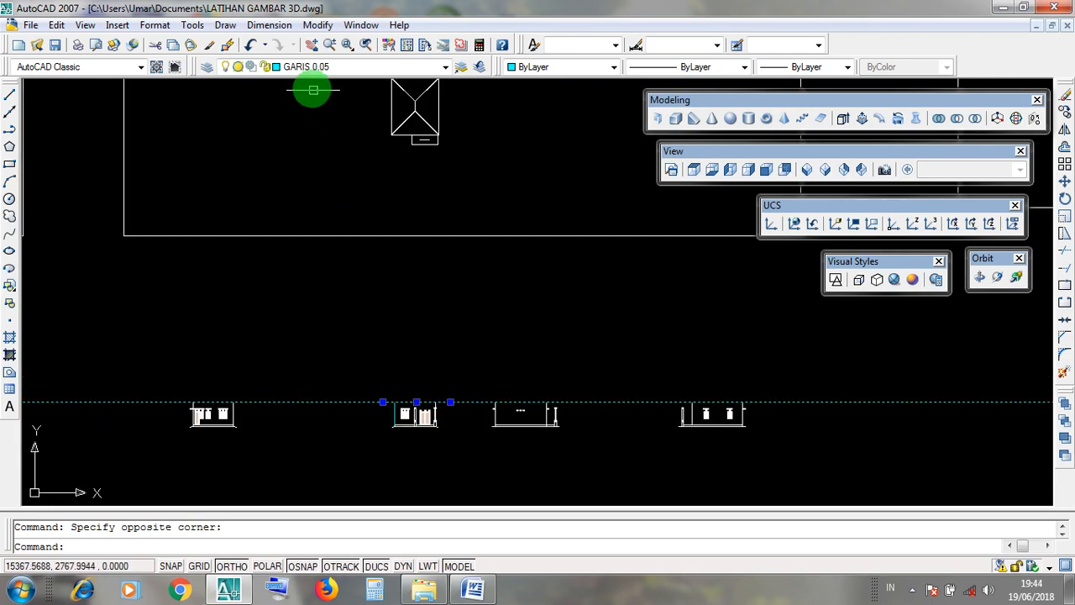
- Extend both outer wall lines of the leftmost roofless elevation up to the selected construction line
{"action": "left_click", "coordinate": [317, 25]}
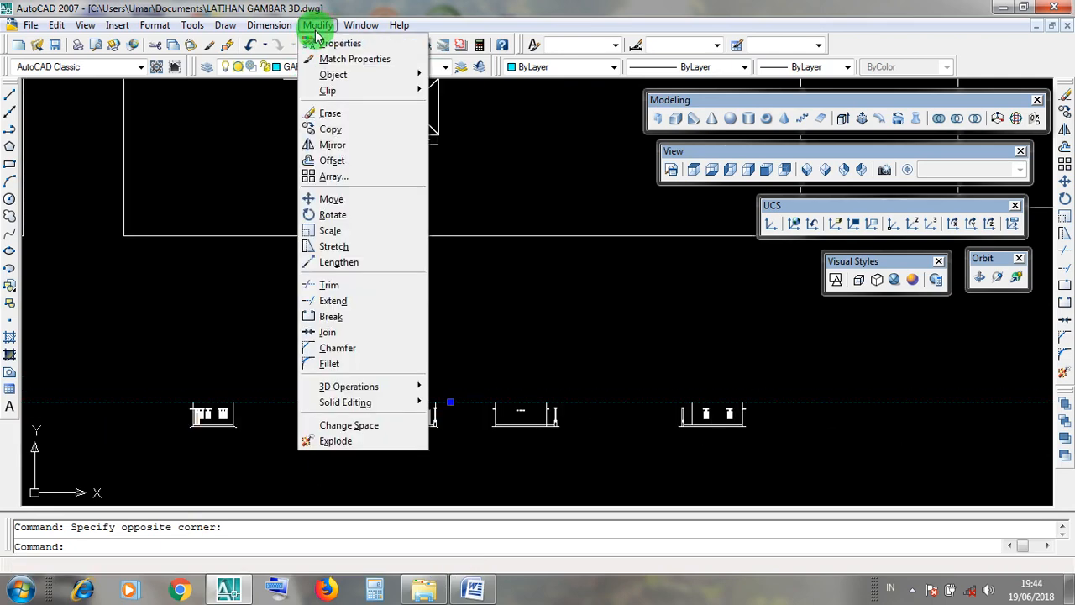
{"action": "left_click", "coordinate": [370, 302]}
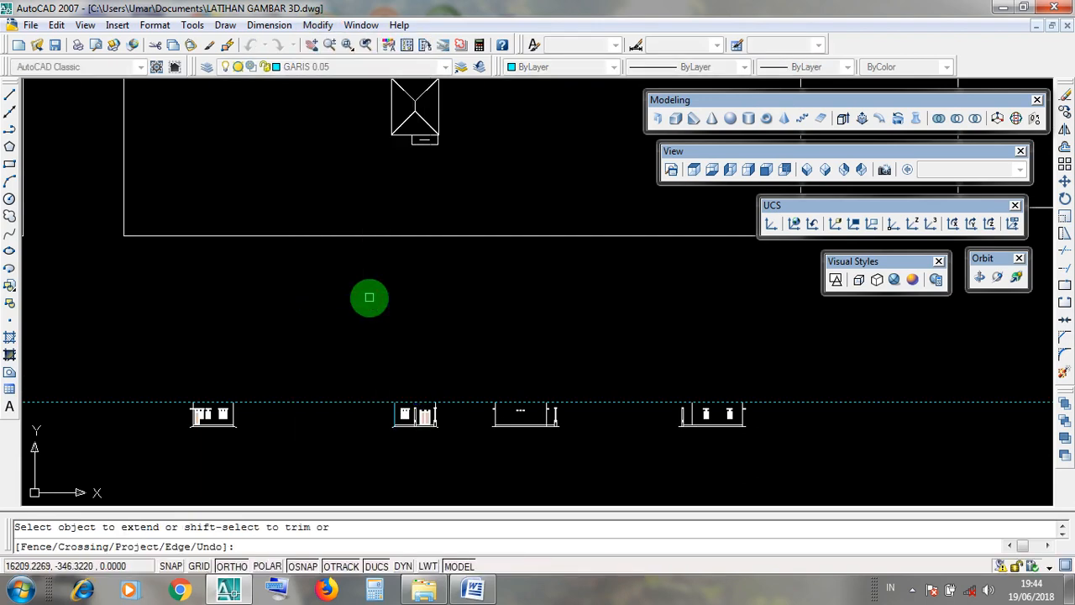
{"action": "scroll", "coordinate": [176, 415], "scroll_direction": "up", "scroll_amount": 5}
{"action": "scroll", "coordinate": [227, 403], "scroll_direction": "up", "scroll_amount": 4}
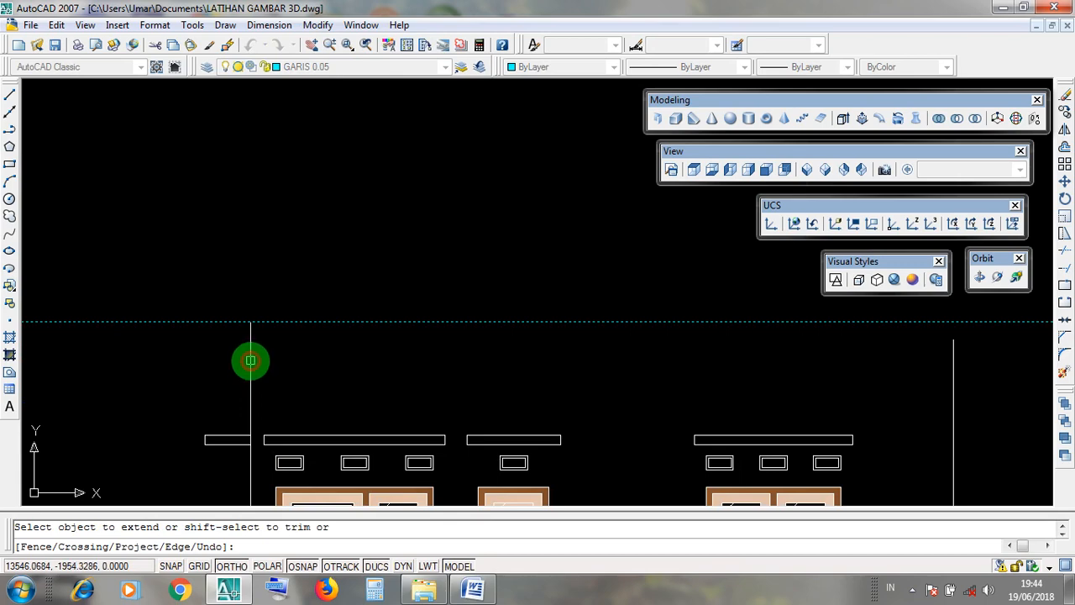
{"action": "scroll", "coordinate": [269, 392], "scroll_direction": "down", "scroll_amount": 2}
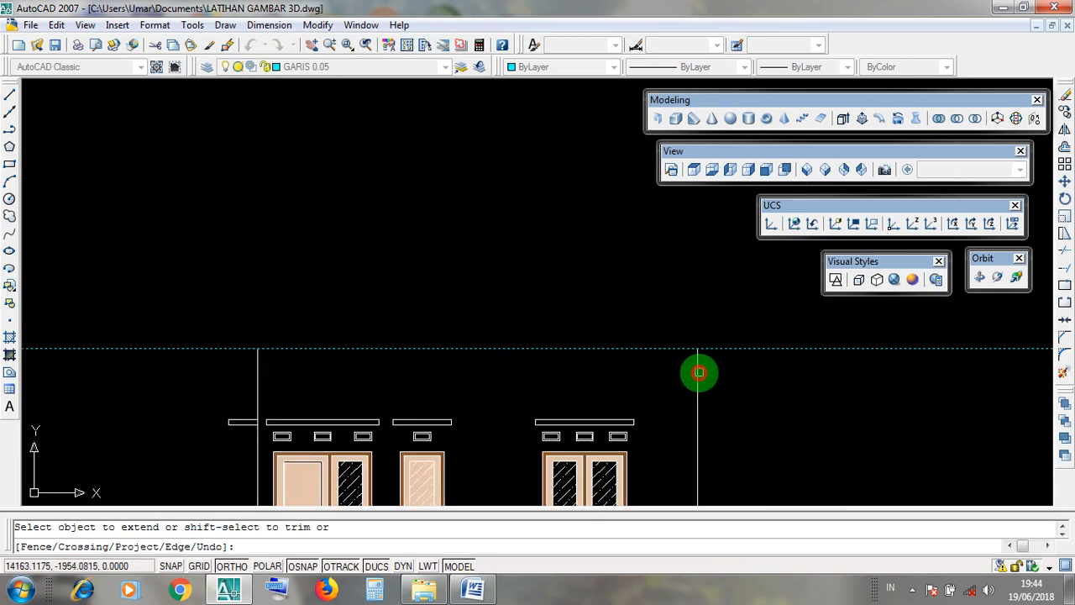
- Extend both wall lines of the blank-wall elevation, beside the front elevation, up to the construction line
{"action": "scroll", "coordinate": [392, 360], "scroll_direction": "down", "scroll_amount": 4}
{"action": "scroll", "coordinate": [854, 363], "scroll_direction": "up", "scroll_amount": 2}
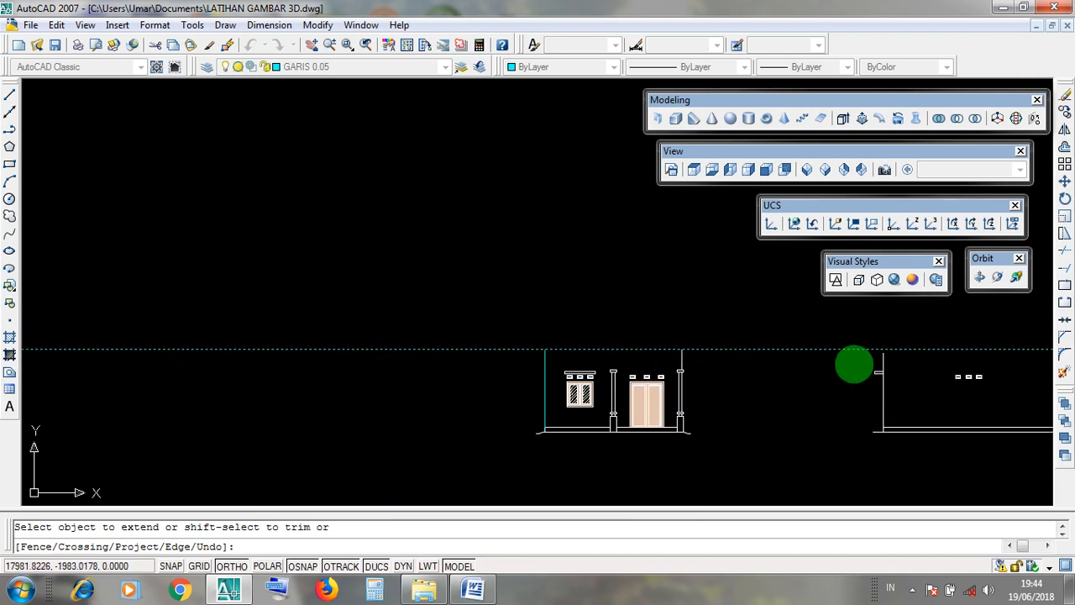
{"action": "middle_click_drag", "start_coordinate": [854, 364], "coordinate": [642, 359]}
{"action": "scroll", "coordinate": [684, 354], "scroll_direction": "up", "scroll_amount": 3}
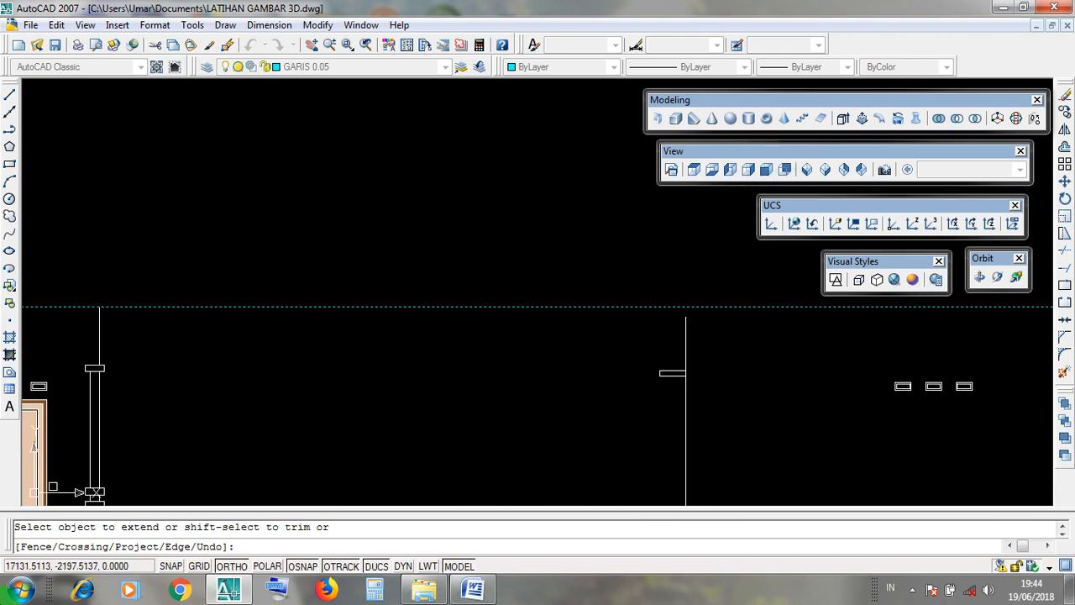
{"action": "scroll", "coordinate": [684, 285], "scroll_direction": "up", "scroll_amount": 1}
{"action": "scroll", "coordinate": [538, 347], "scroll_direction": "down", "scroll_amount": 4}
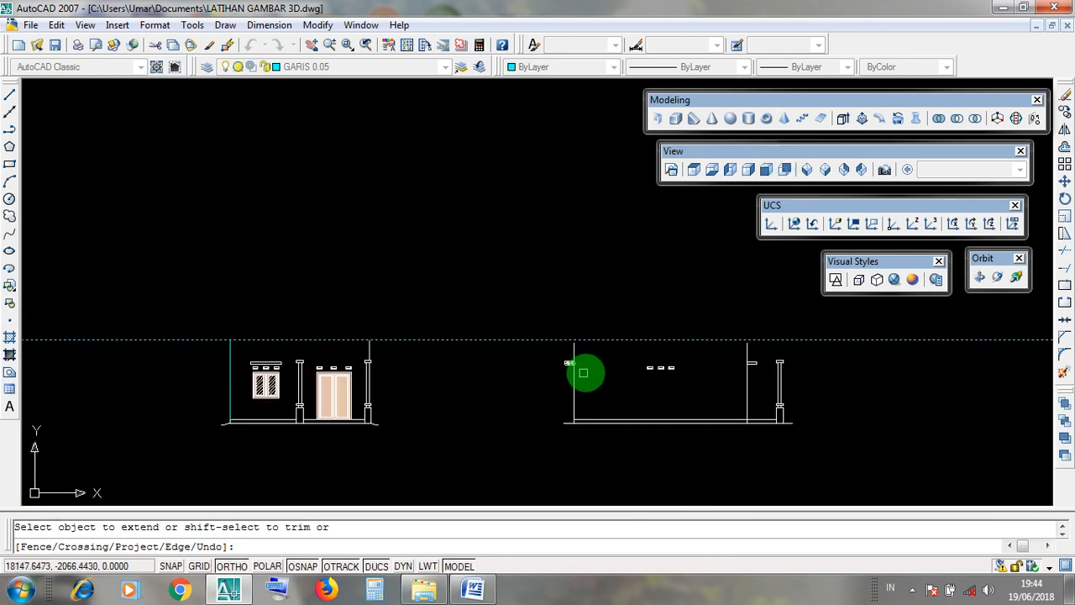
{"action": "scroll", "coordinate": [607, 342], "scroll_direction": "up", "scroll_amount": 2}
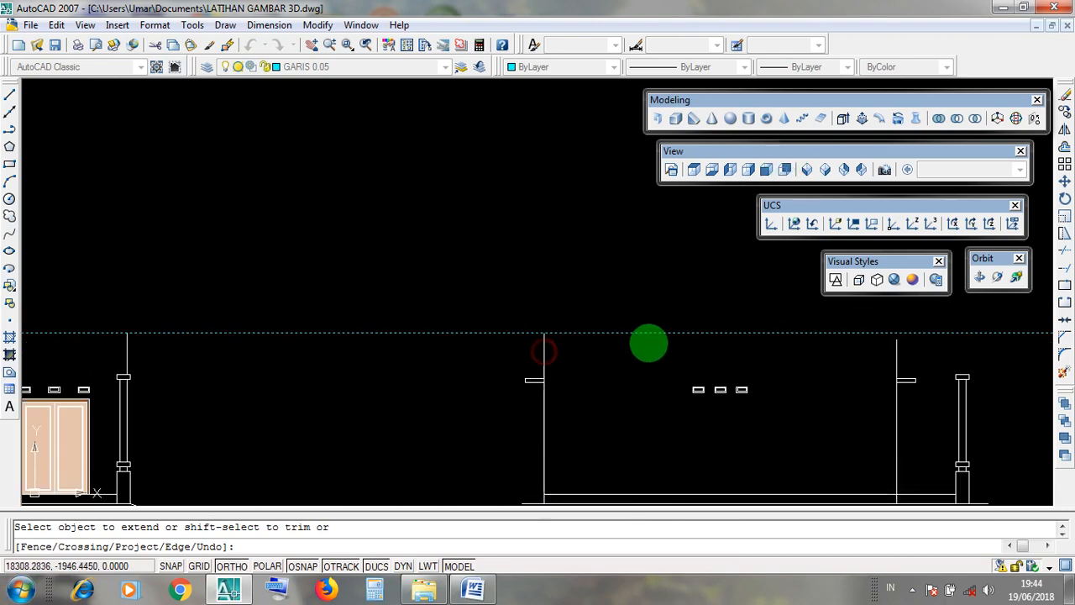
{"action": "middle_click_drag", "start_coordinate": [646, 341], "coordinate": [509, 308]}
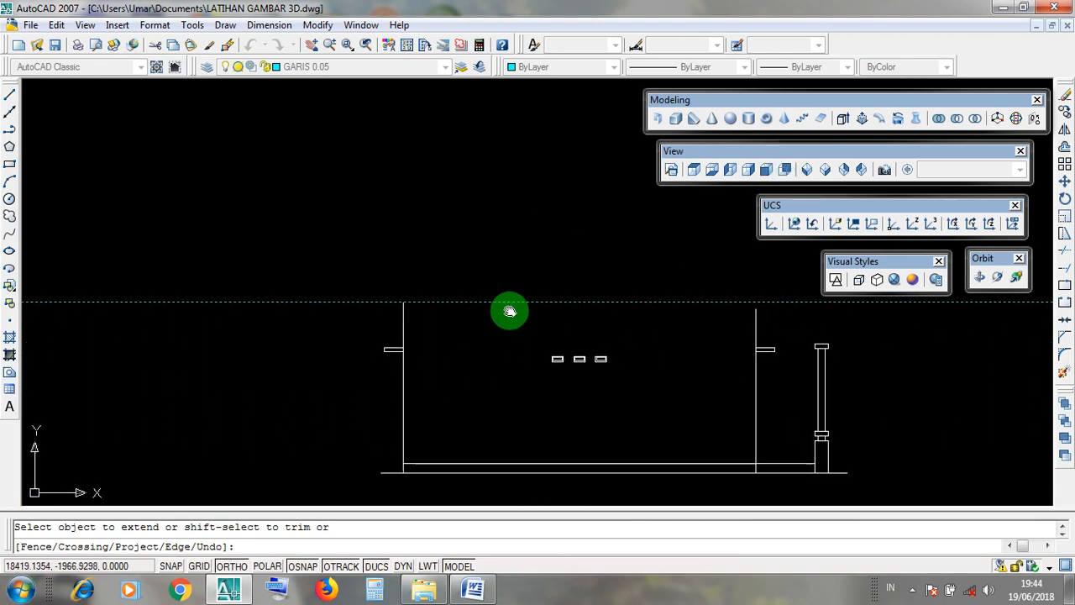
{"action": "left_click", "coordinate": [753, 319]}
{"action": "scroll", "coordinate": [704, 361], "scroll_direction": "down", "scroll_amount": 4}
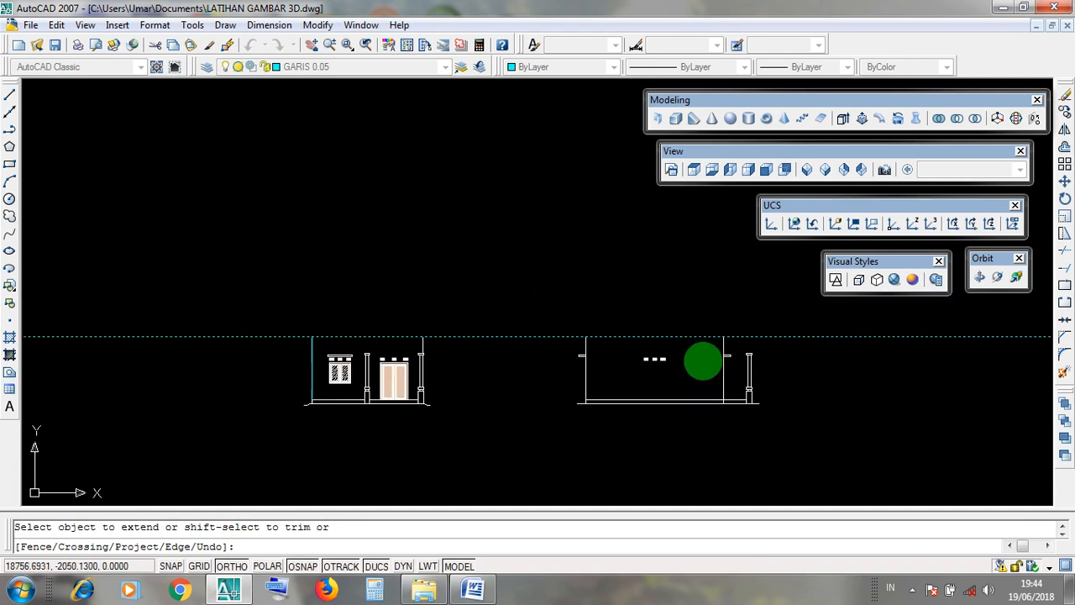
- Extend both wall lines of the rightmost elevation with two windows up to the construction line and finish the Extend command
{"action": "middle_click_drag", "start_coordinate": [830, 355], "coordinate": [725, 376]}
{"action": "middle_click_drag", "start_coordinate": [978, 376], "coordinate": [751, 384]}
{"action": "scroll", "coordinate": [939, 381], "scroll_direction": "up", "scroll_amount": 3}
{"action": "scroll", "coordinate": [939, 379], "scroll_direction": "up", "scroll_amount": 2}
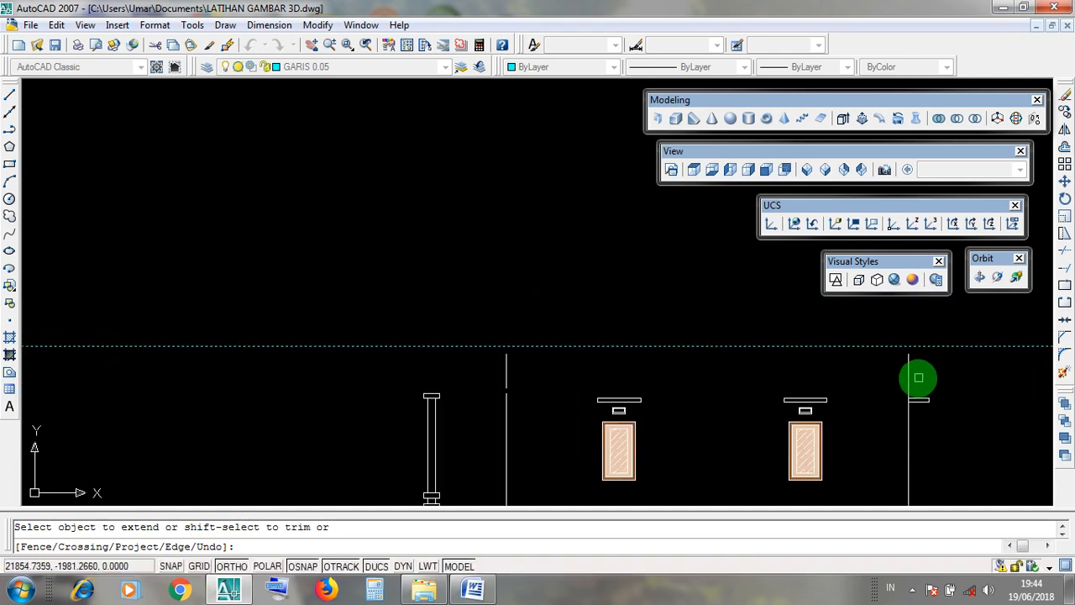
{"action": "left_click", "coordinate": [909, 359]}
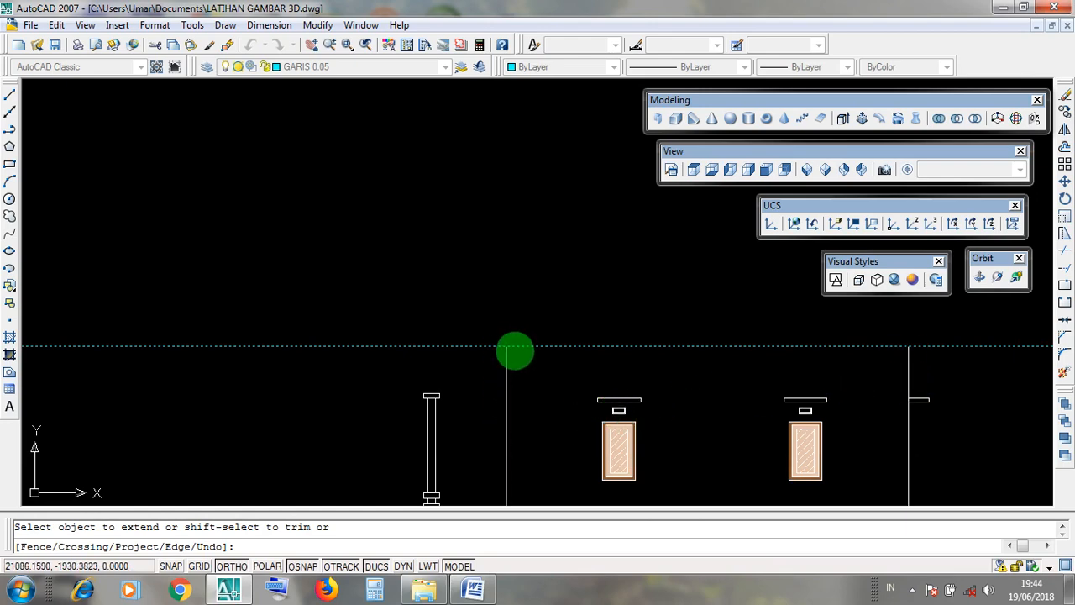
{"action": "scroll", "coordinate": [667, 393], "scroll_direction": "down", "scroll_amount": 5}
{"action": "scroll", "coordinate": [749, 408], "scroll_direction": "up", "scroll_amount": 3}
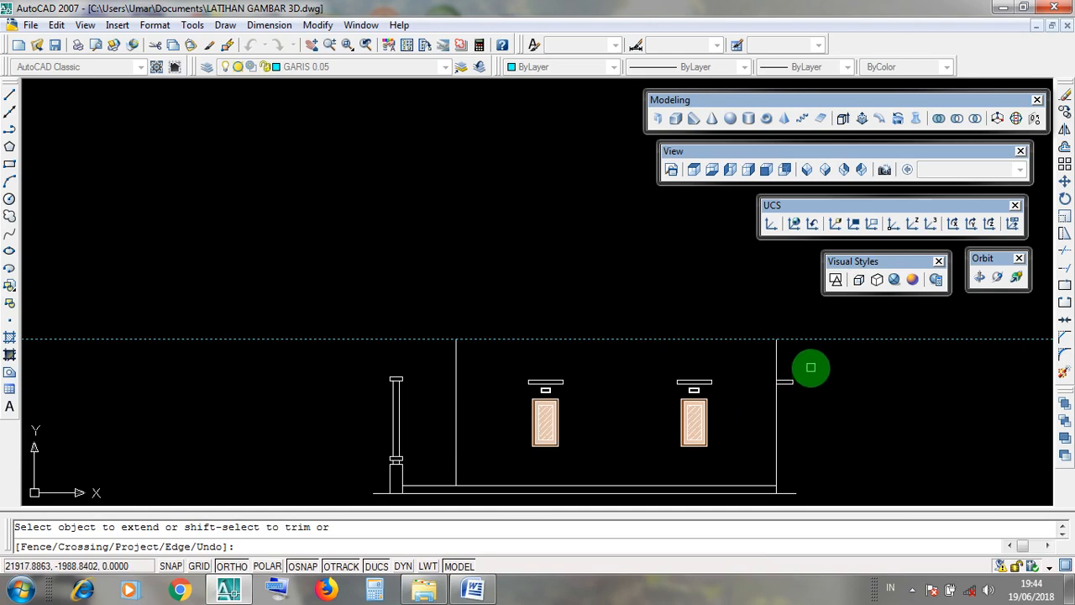
{"action": "scroll", "coordinate": [809, 367], "scroll_direction": "down", "scroll_amount": 6}
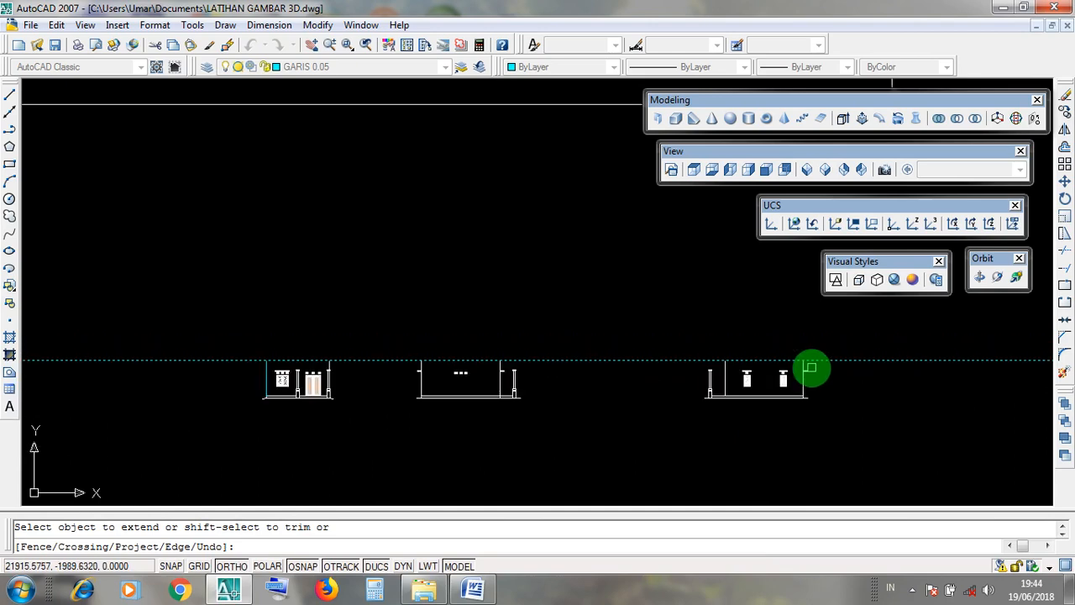
{"action": "key", "text": "Return"}
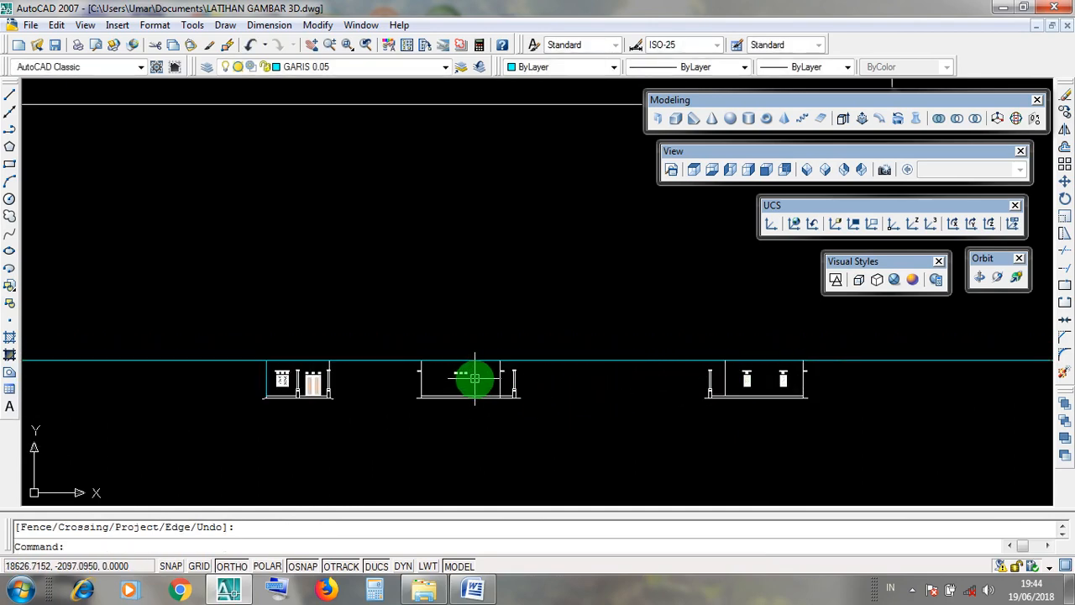
- Review the wall tops of all four elevations along the construction line and locate the Trim command
{"action": "mouse_move", "coordinate": [473, 377]}
{"action": "middle_mouse_down"}
{"action": "mouse_move", "coordinate": [523, 390]}
{"action": "mouse_move", "coordinate": [677, 395]}
{"action": "middle_mouse_up"}
{"action": "middle_click_drag", "start_coordinate": [624, 356], "coordinate": [637, 389]}
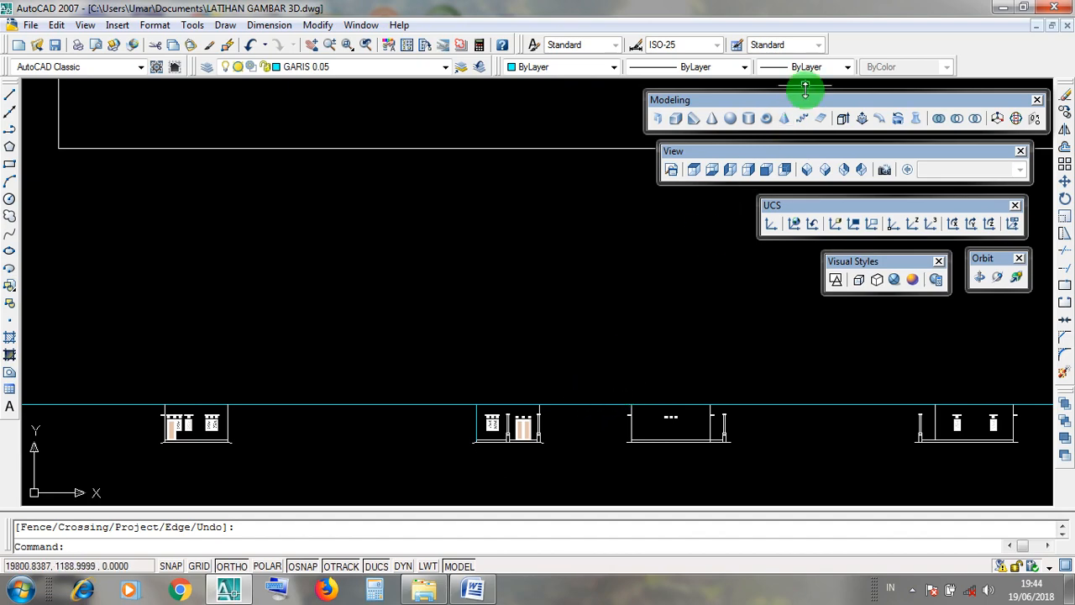
{"action": "scroll", "coordinate": [771, 379], "scroll_direction": "down", "scroll_amount": 4}
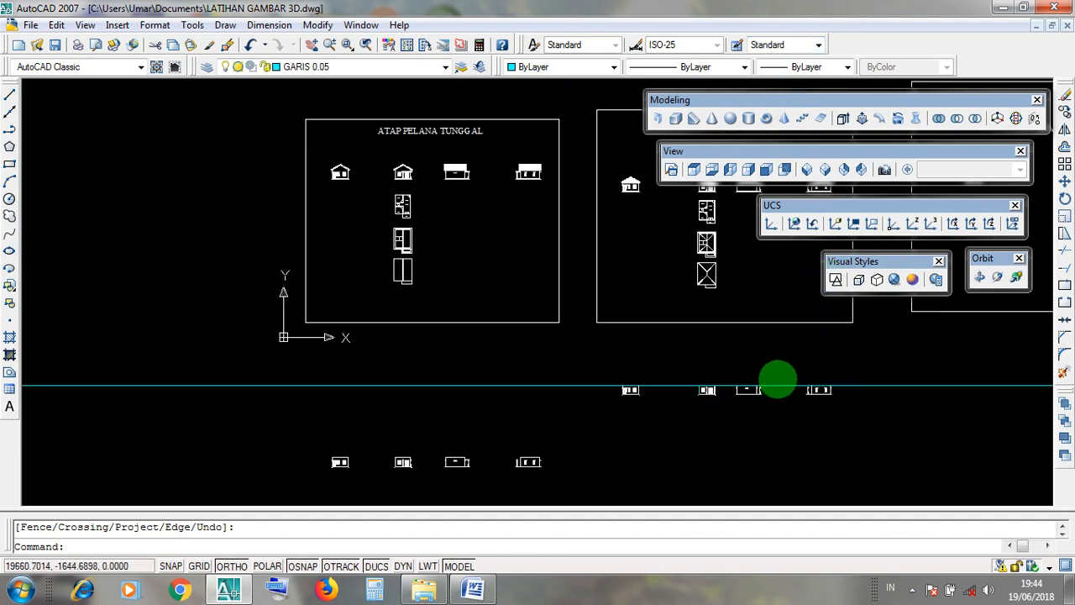
{"action": "scroll", "coordinate": [778, 379], "scroll_direction": "up", "scroll_amount": 3}
{"action": "middle_click_drag", "start_coordinate": [680, 320], "coordinate": [795, 374]}
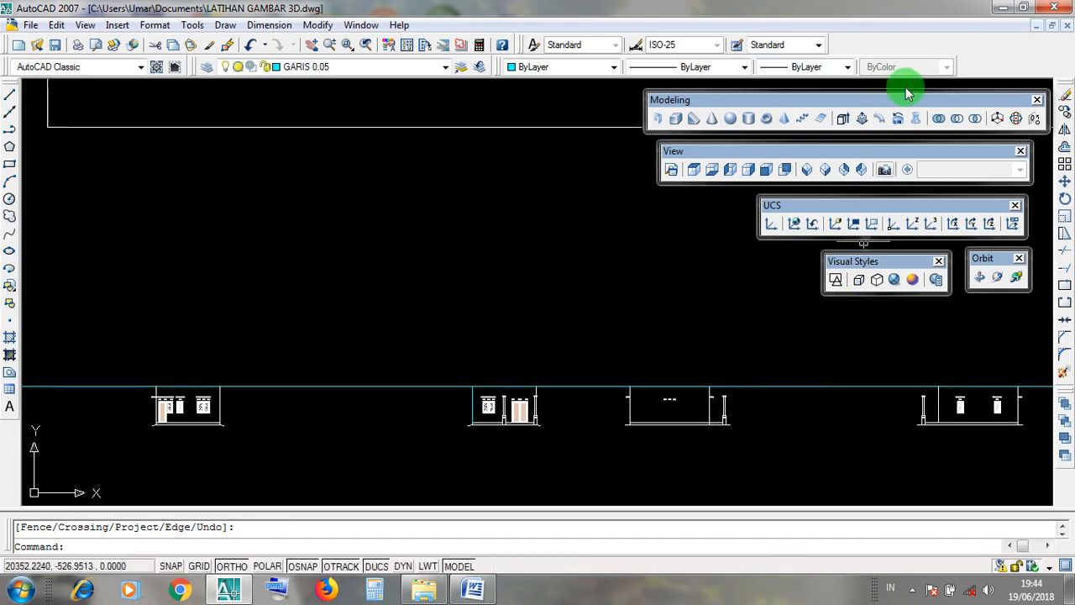
{"action": "left_click", "coordinate": [316, 24]}
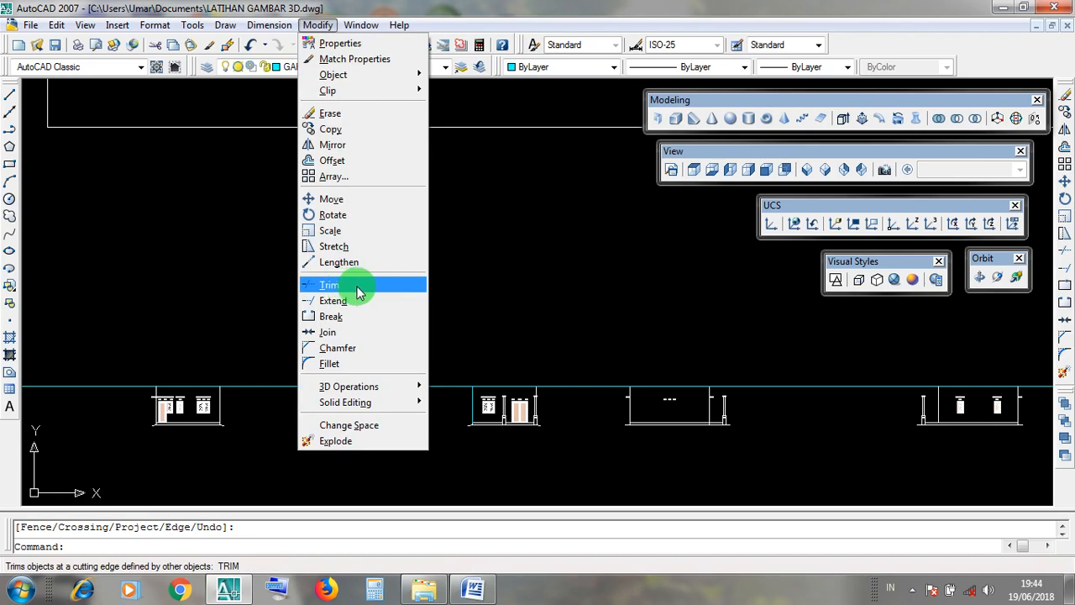
{"action": "left_click", "coordinate": [507, 312]}
{"action": "double_click", "coordinate": [492, 291]}
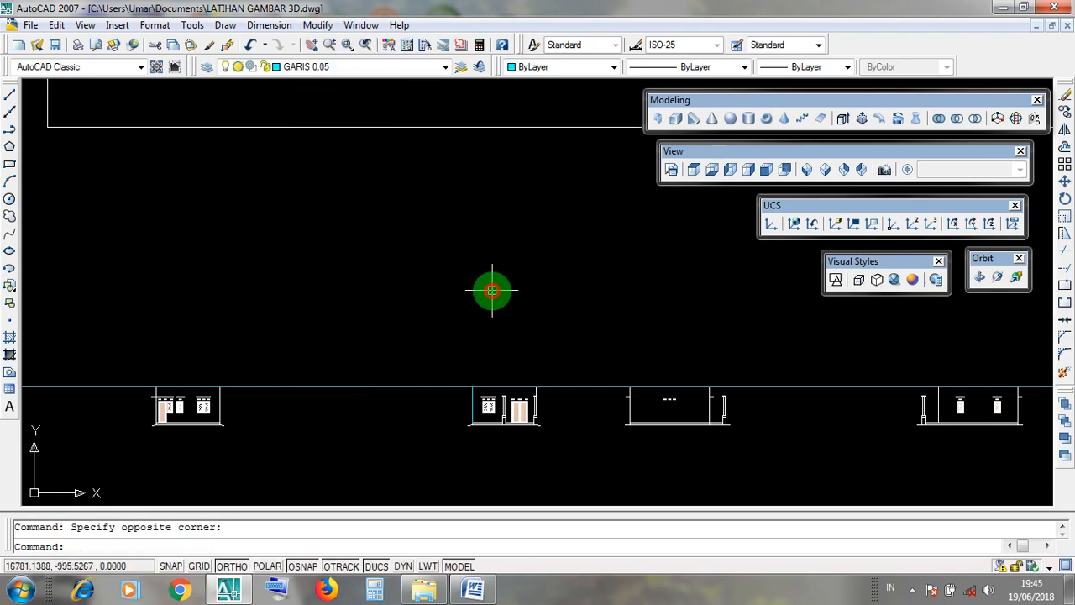
- Switch to Microsoft Word and bring up method 3 (TIDAK PAKAI GARIS ACUAN) in the TRIM notes document
{"action": "left_click", "coordinate": [1003, 12]}
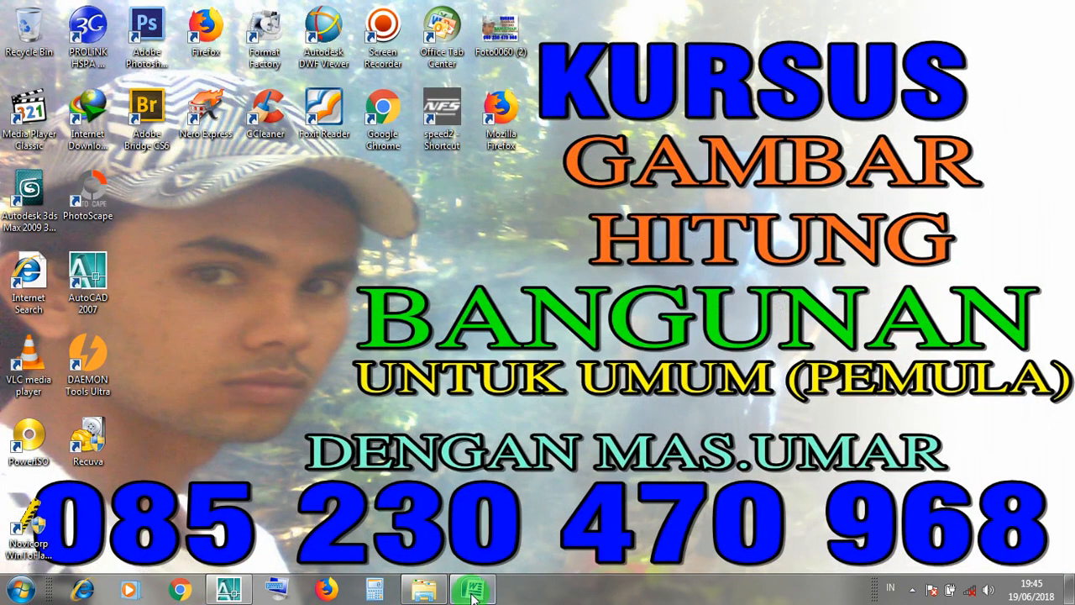
{"action": "left_click", "coordinate": [473, 592]}
{"action": "left_click", "coordinate": [264, 124]}
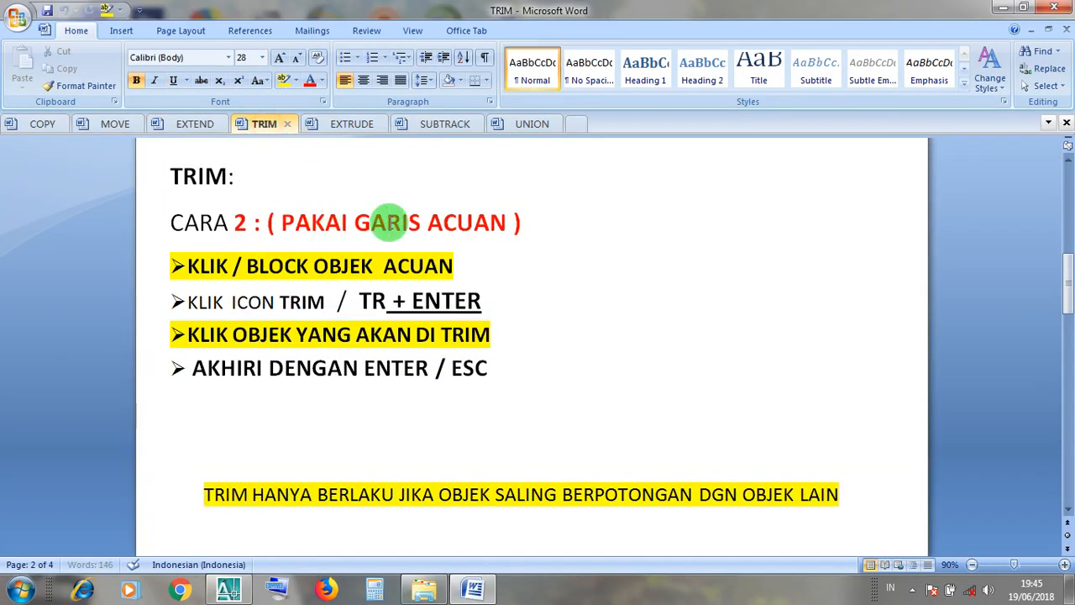
{"action": "scroll", "coordinate": [388, 222], "scroll_direction": "down", "scroll_amount": 12}
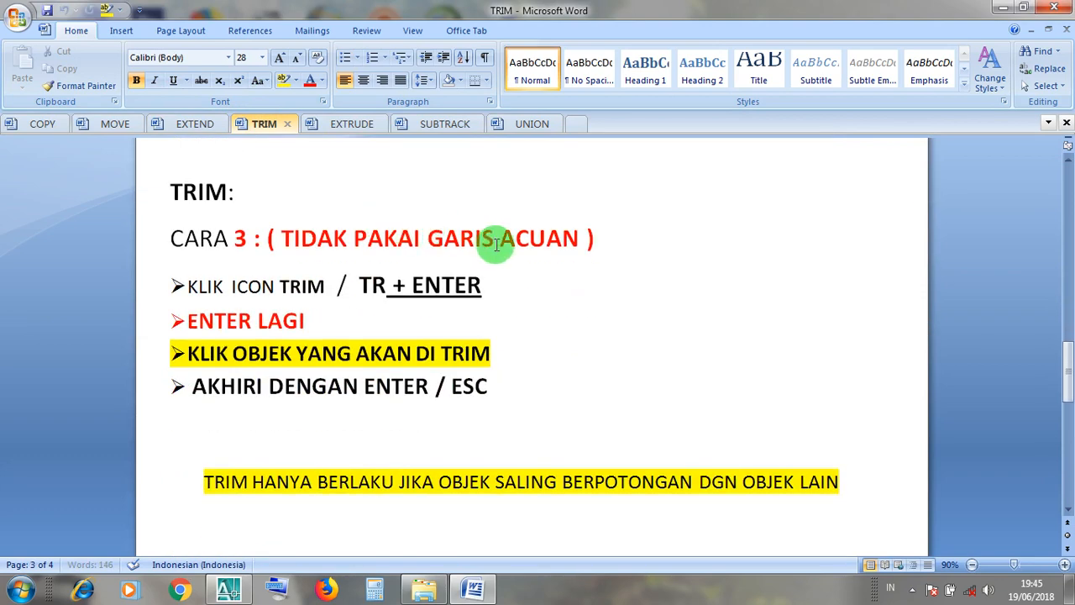
- Read the method 3 TRIM instructions on starting with TR, confirming again and picking the objects to trim
{"action": "left_click_drag", "start_coordinate": [578, 238], "coordinate": [334, 239]}
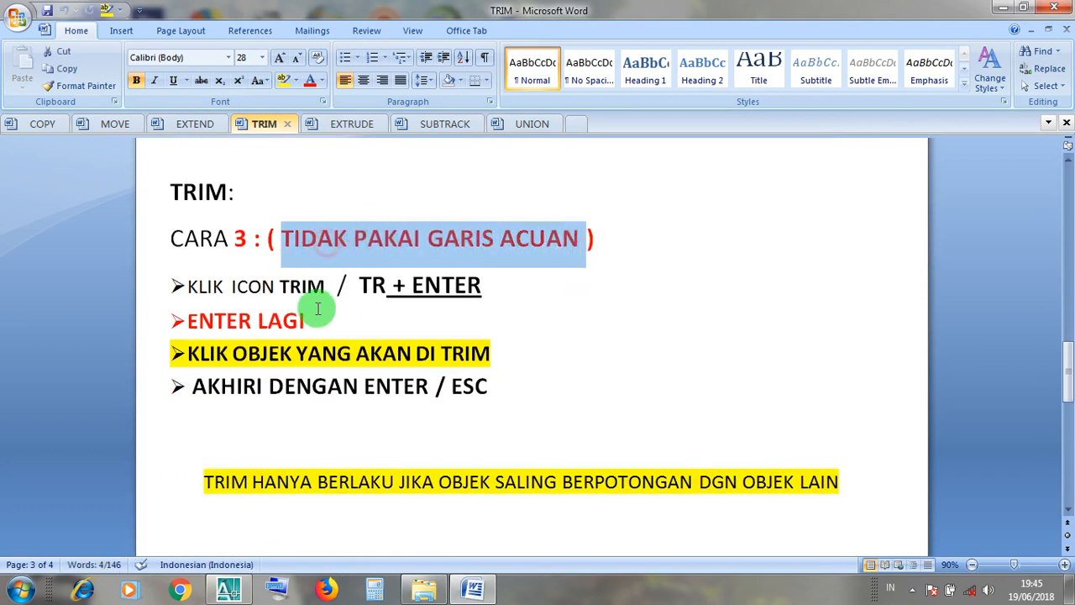
{"action": "left_click_drag", "start_coordinate": [324, 290], "coordinate": [186, 288]}
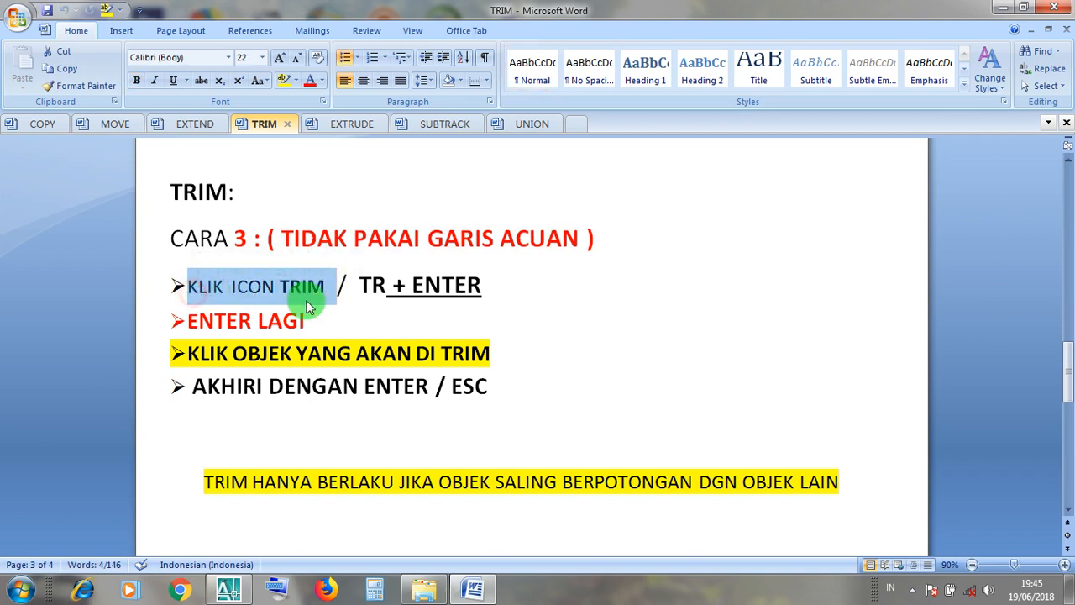
{"action": "left_click", "coordinate": [281, 324]}
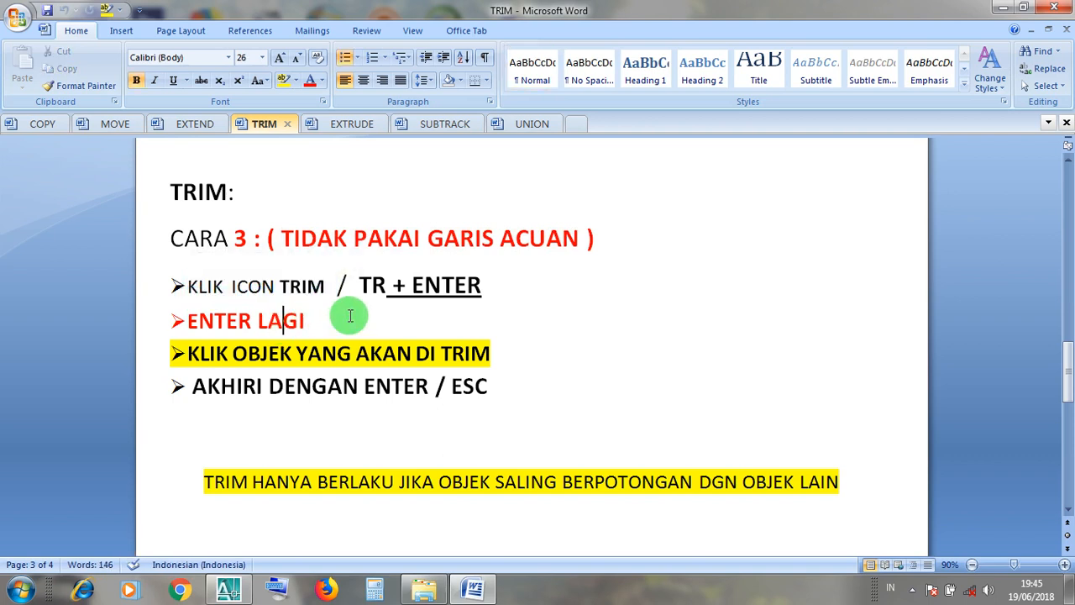
{"action": "left_click_drag", "start_coordinate": [357, 283], "coordinate": [400, 291]}
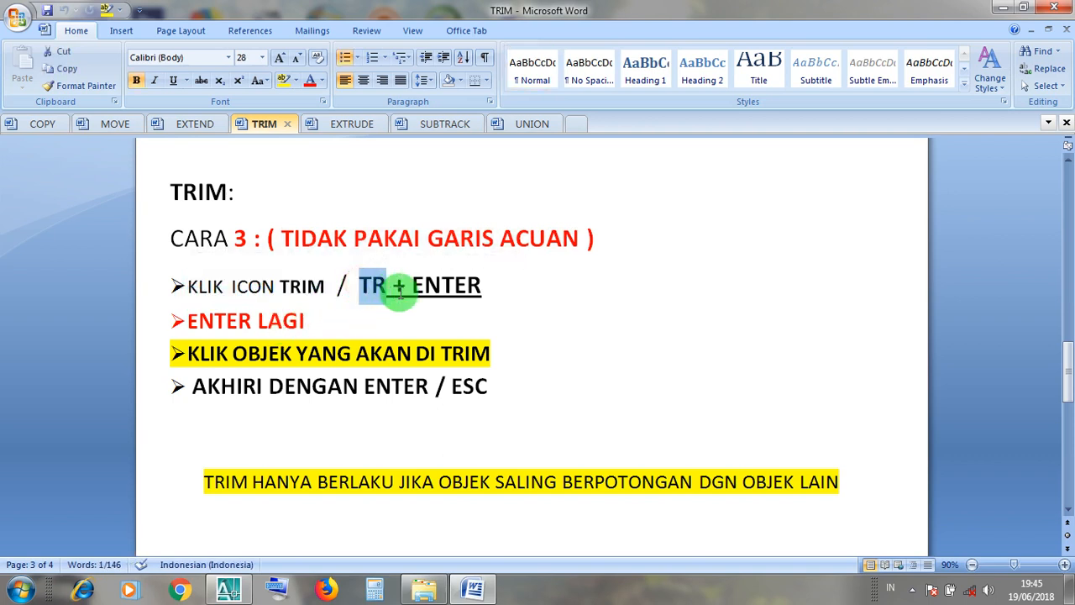
{"action": "left_click", "coordinate": [426, 284]}
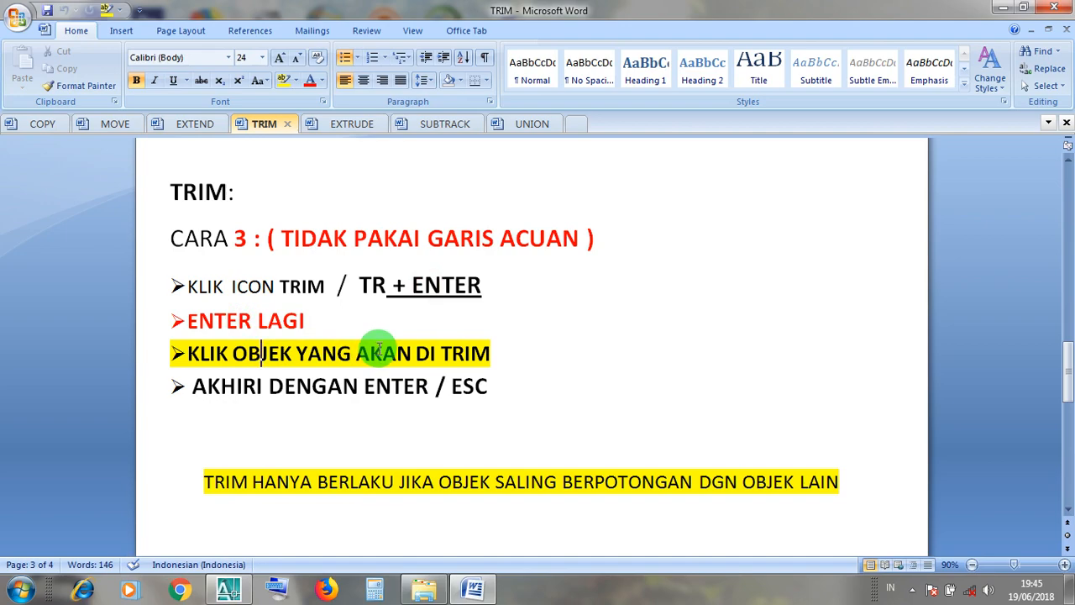
- Switch to AutoCAD and bring the construction line across the four elevations in LATIHAN GAMBAR 3D.dwg into view
{"action": "left_click", "coordinate": [1000, 8]}
{"action": "left_click", "coordinate": [231, 588]}
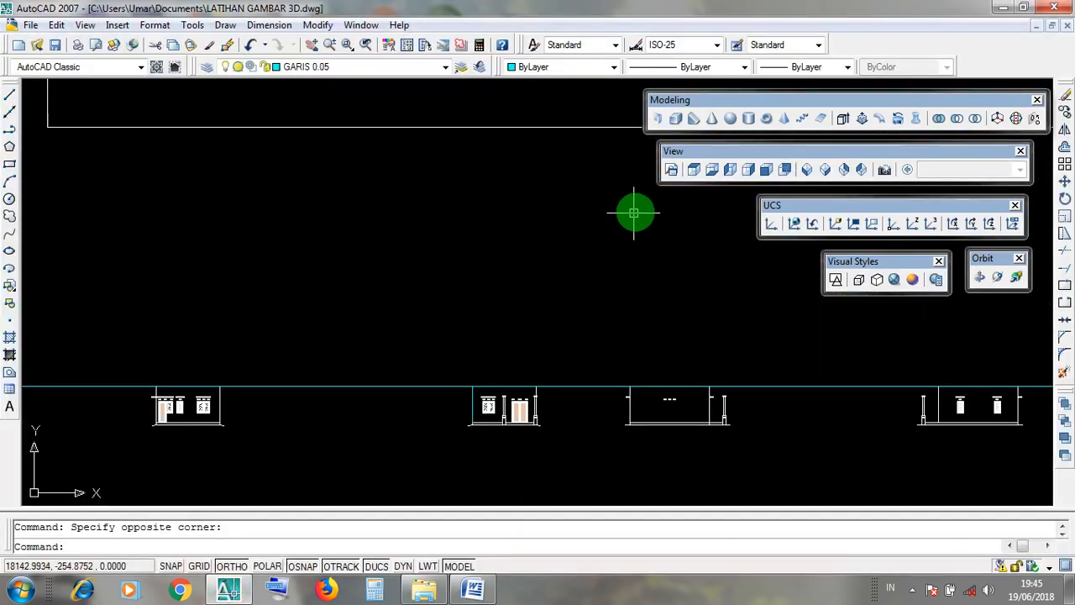
{"action": "scroll", "coordinate": [527, 300], "scroll_direction": "down", "scroll_amount": 2}
{"action": "scroll", "coordinate": [619, 343], "scroll_direction": "up", "scroll_amount": 4}
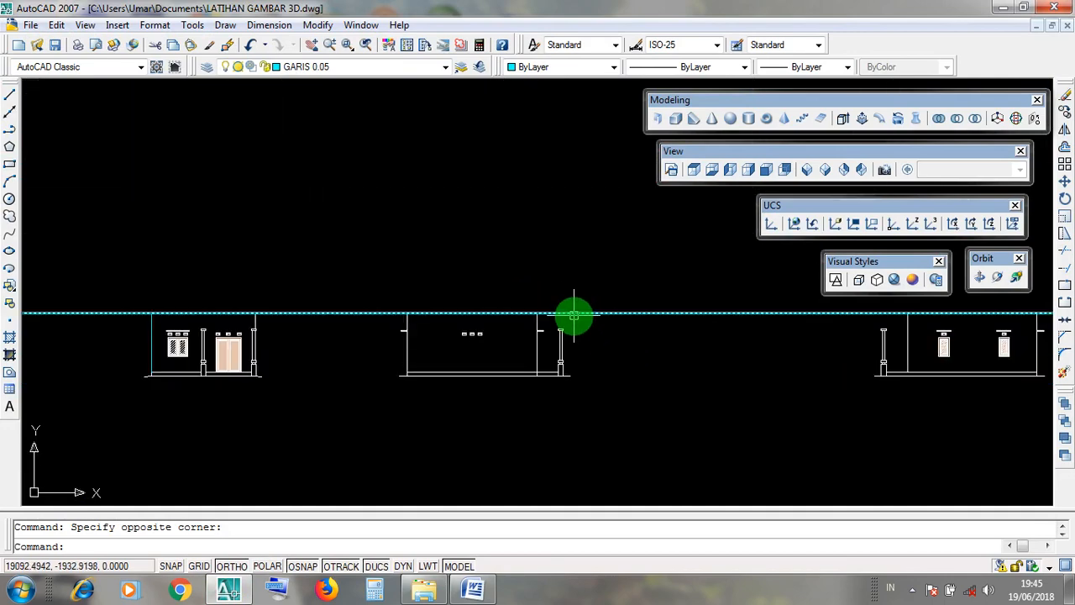
{"action": "scroll", "coordinate": [576, 317], "scroll_direction": "down", "scroll_amount": 1}
{"action": "middle_click_drag", "start_coordinate": [569, 313], "coordinate": [636, 365]}
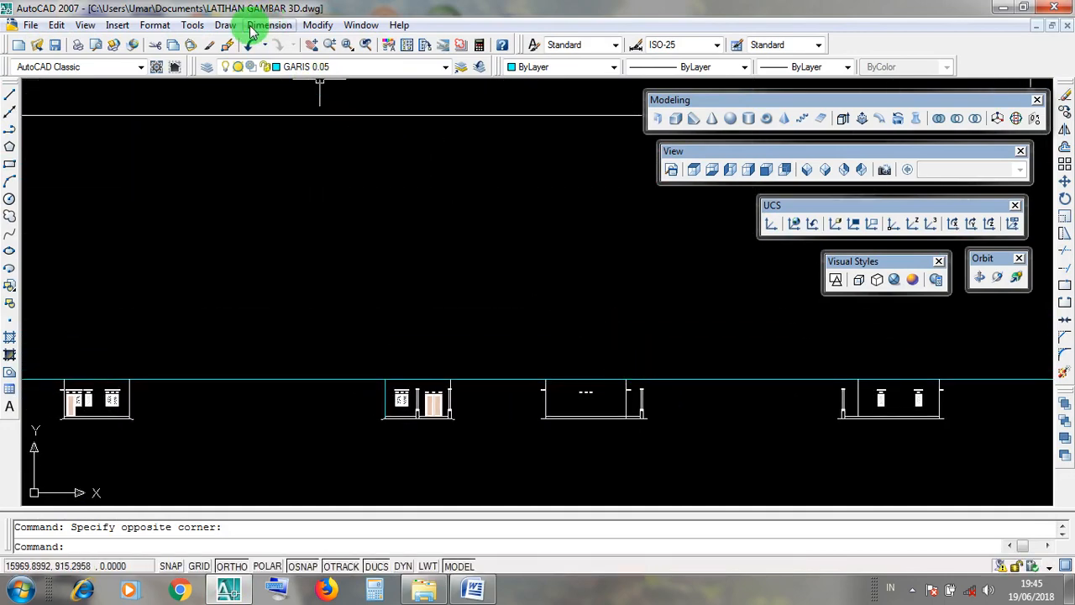
- Trim the construction line in the gaps between the first, second and third elevations, using all objects as cutting edges
{"action": "left_click", "coordinate": [319, 25]}
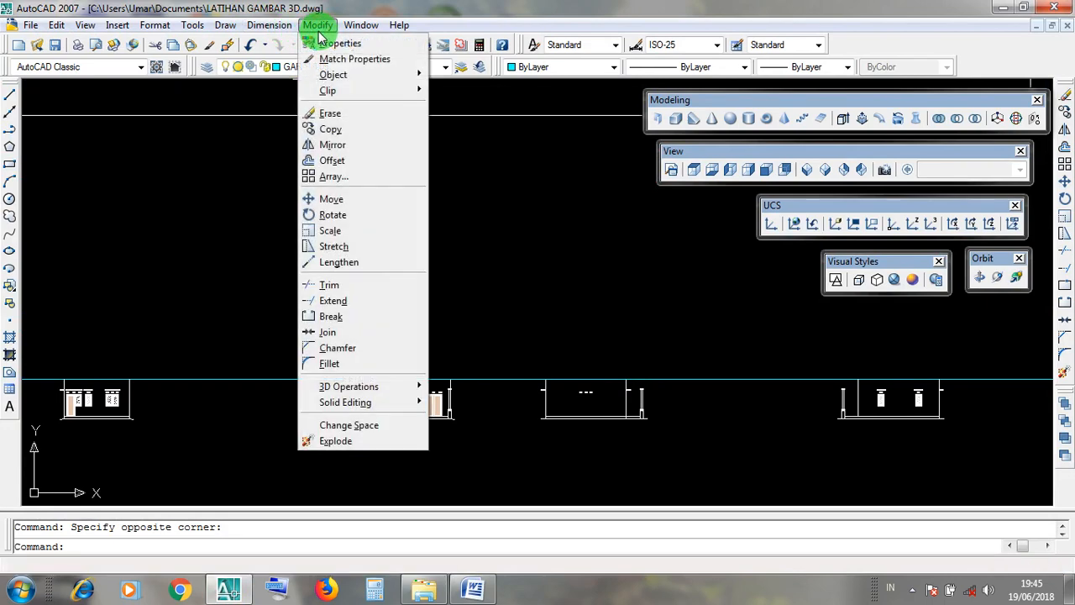
{"action": "left_click", "coordinate": [364, 287]}
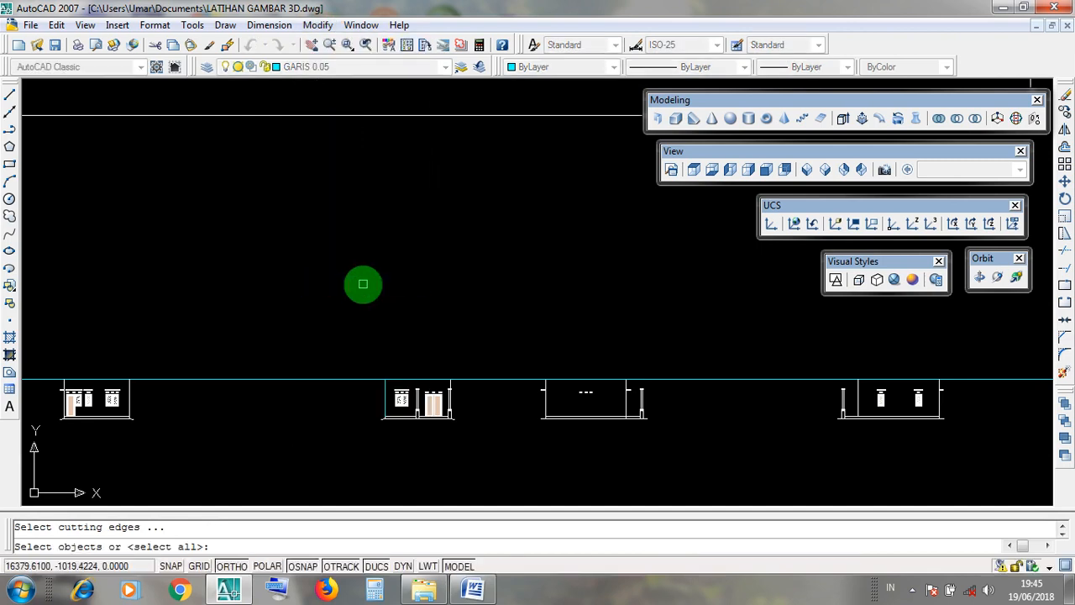
{"action": "key", "text": "Return"}
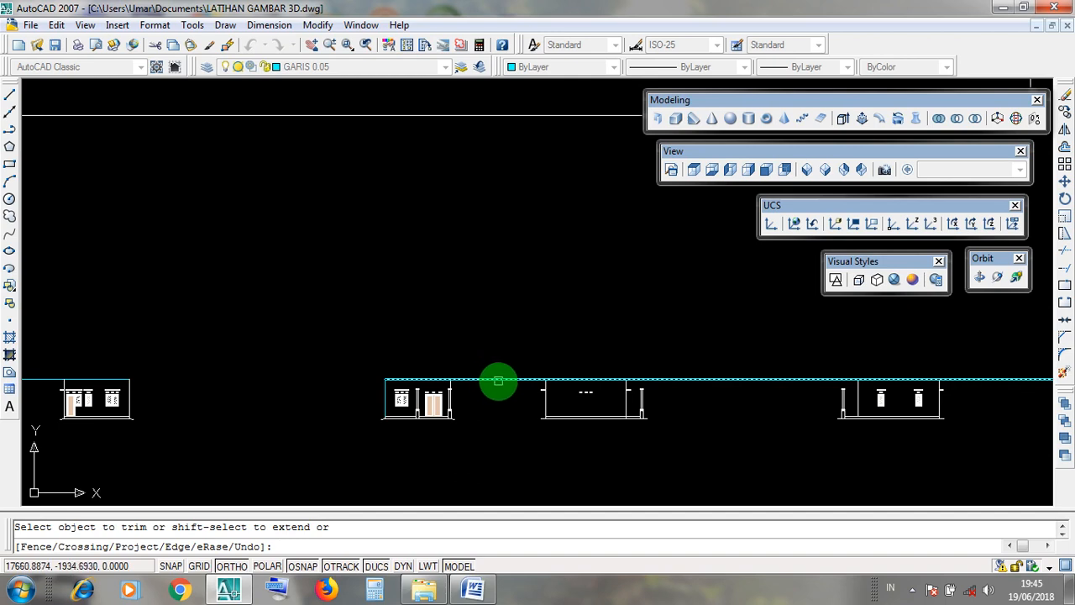
{"action": "scroll", "coordinate": [498, 381], "scroll_direction": "up", "scroll_amount": 4}
{"action": "middle_click_drag", "start_coordinate": [498, 380], "coordinate": [464, 311]}
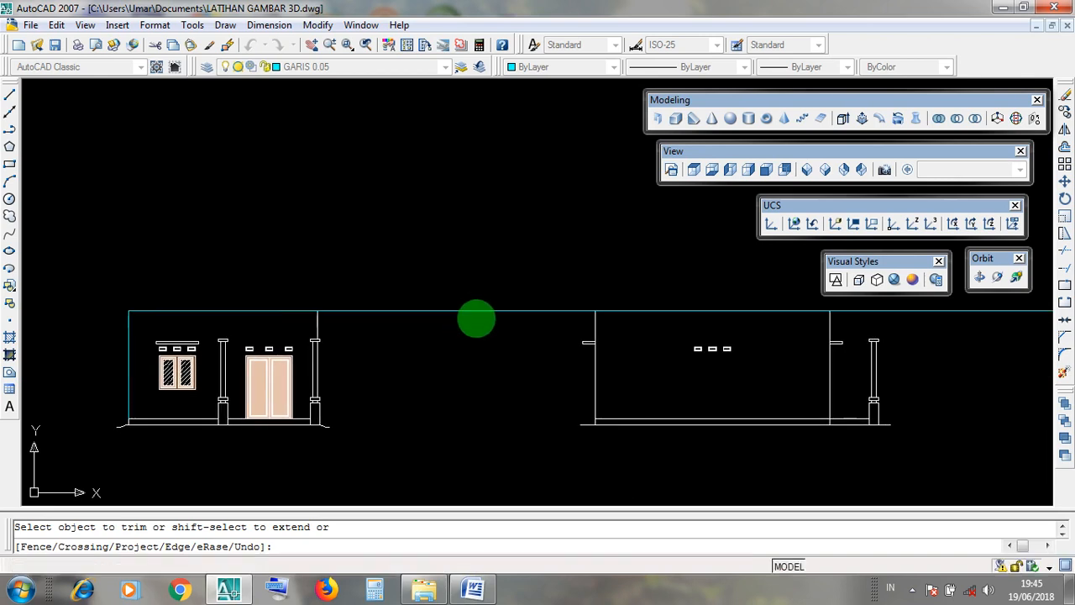
{"action": "left_click", "coordinate": [468, 312]}
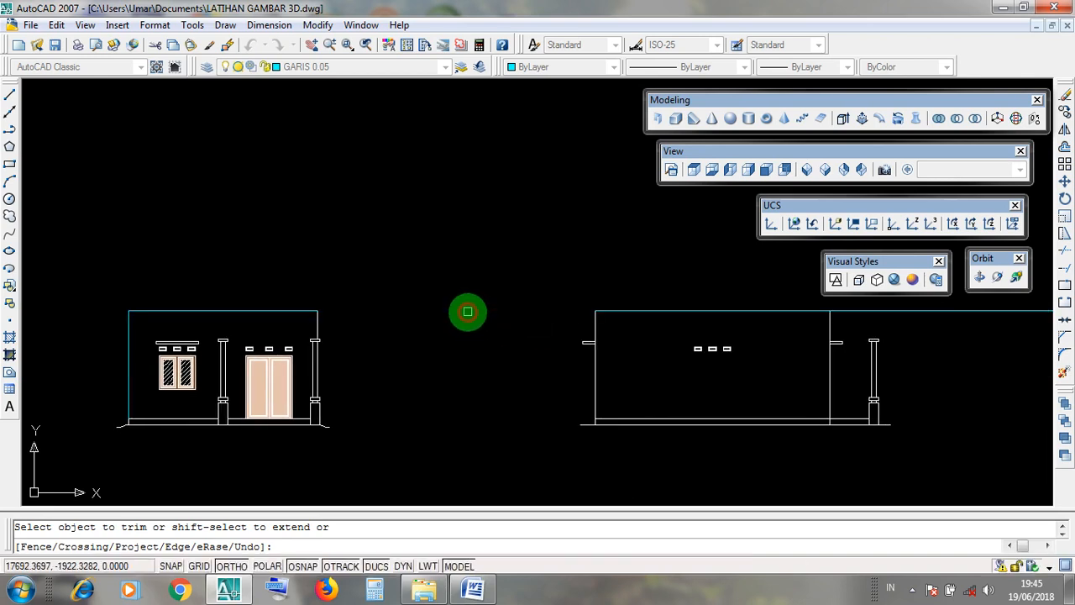
- Trim the construction line between the third and fourth elevations and beyond both outer elevations, and finish the Trim command
{"action": "scroll", "coordinate": [469, 311], "scroll_direction": "down", "scroll_amount": 6}
{"action": "middle_click_drag", "start_coordinate": [580, 325], "coordinate": [296, 357]}
{"action": "scroll", "coordinate": [425, 370], "scroll_direction": "up", "scroll_amount": 2}
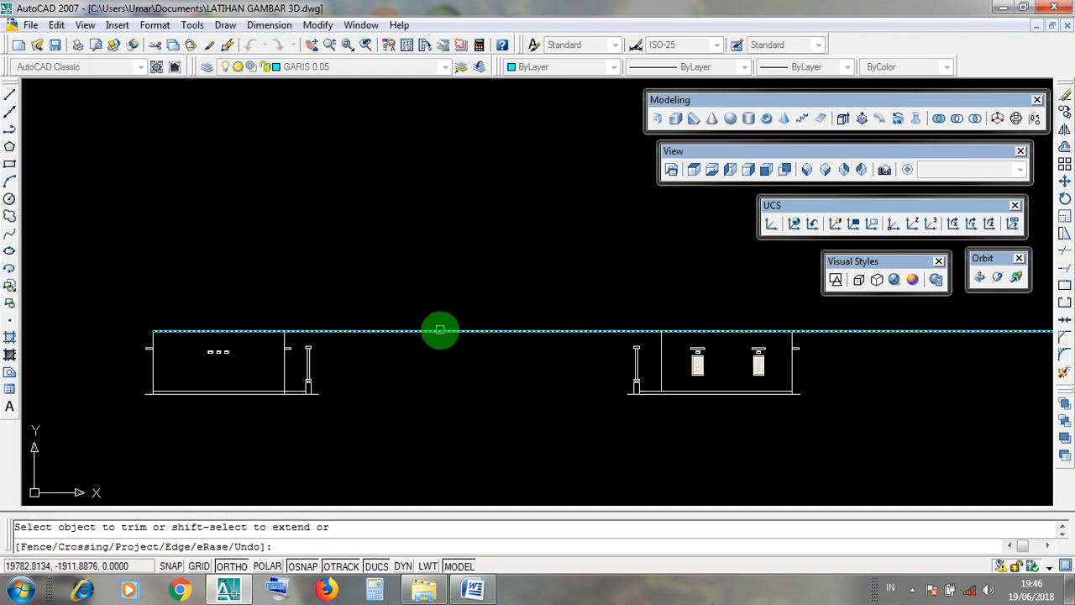
{"action": "left_click", "coordinate": [439, 329]}
{"action": "scroll", "coordinate": [439, 328], "scroll_direction": "down", "scroll_amount": 2}
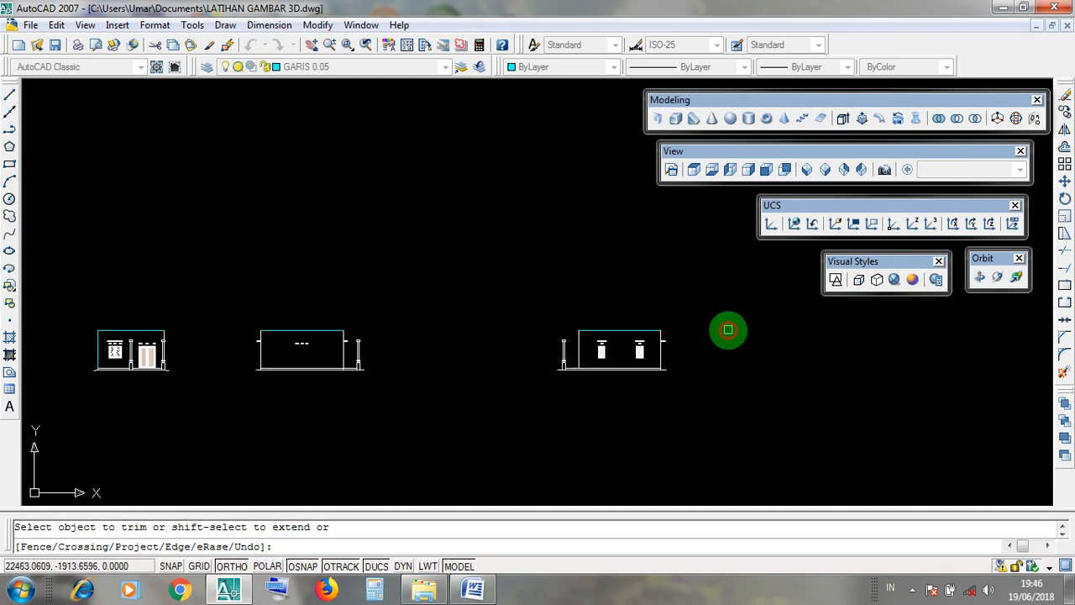
{"action": "middle_click_drag", "start_coordinate": [240, 331], "coordinate": [763, 339]}
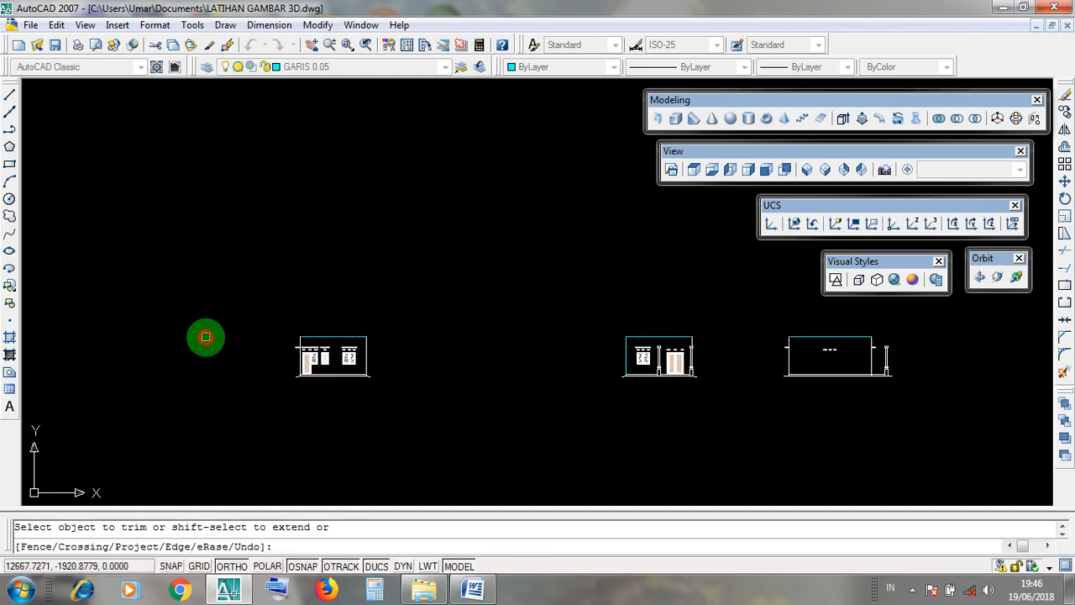
{"action": "scroll", "coordinate": [302, 353], "scroll_direction": "down", "scroll_amount": 2}
{"action": "middle_click_drag", "start_coordinate": [540, 352], "coordinate": [390, 378]}
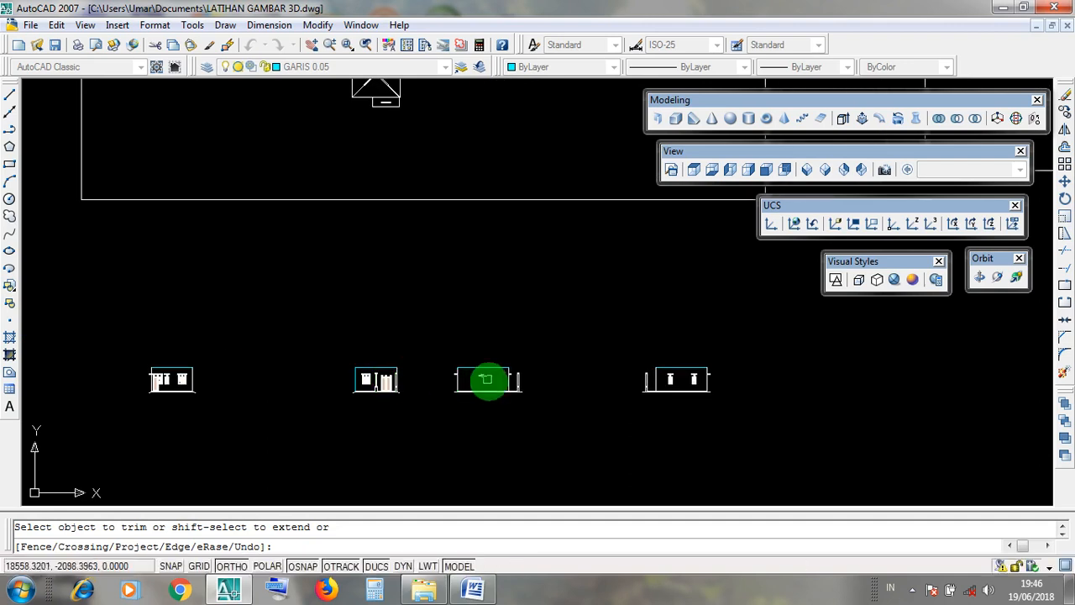
{"action": "scroll", "coordinate": [457, 412], "scroll_direction": "up", "scroll_amount": 2}
{"action": "middle_click_drag", "start_coordinate": [451, 422], "coordinate": [534, 432]}
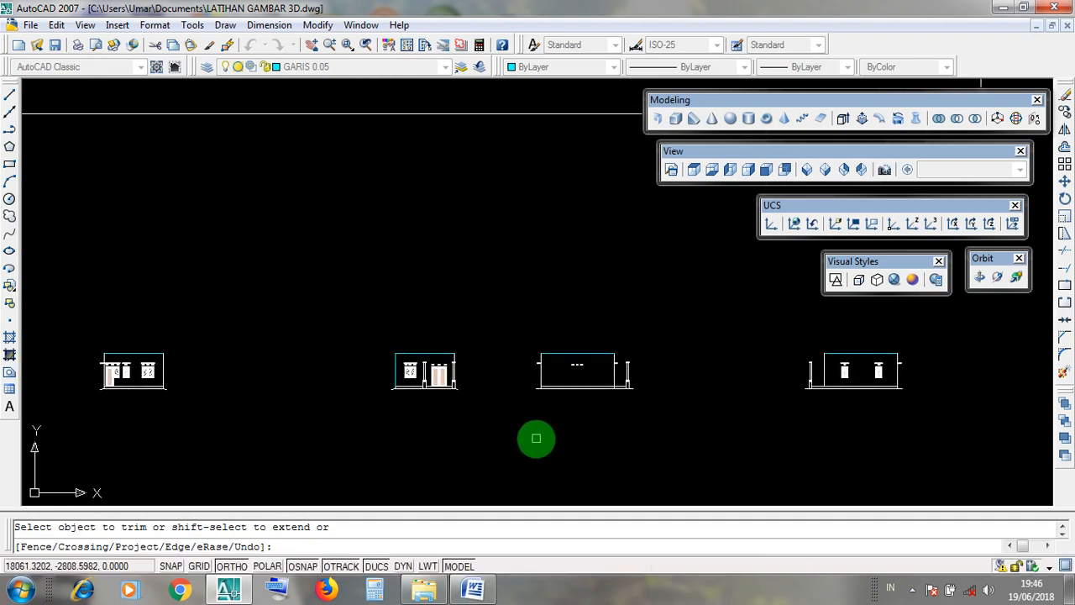
{"action": "key", "text": "Return"}
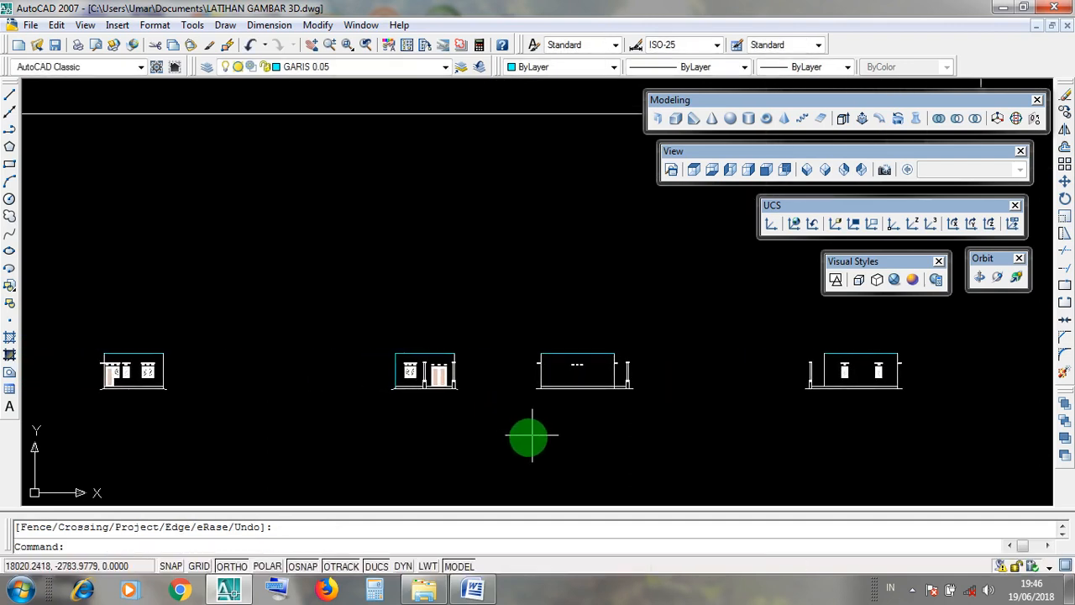
- Examine the wall tops of the elevation with the double door and columns and of the leftmost elevation
{"action": "scroll", "coordinate": [420, 395], "scroll_direction": "up", "scroll_amount": 9}
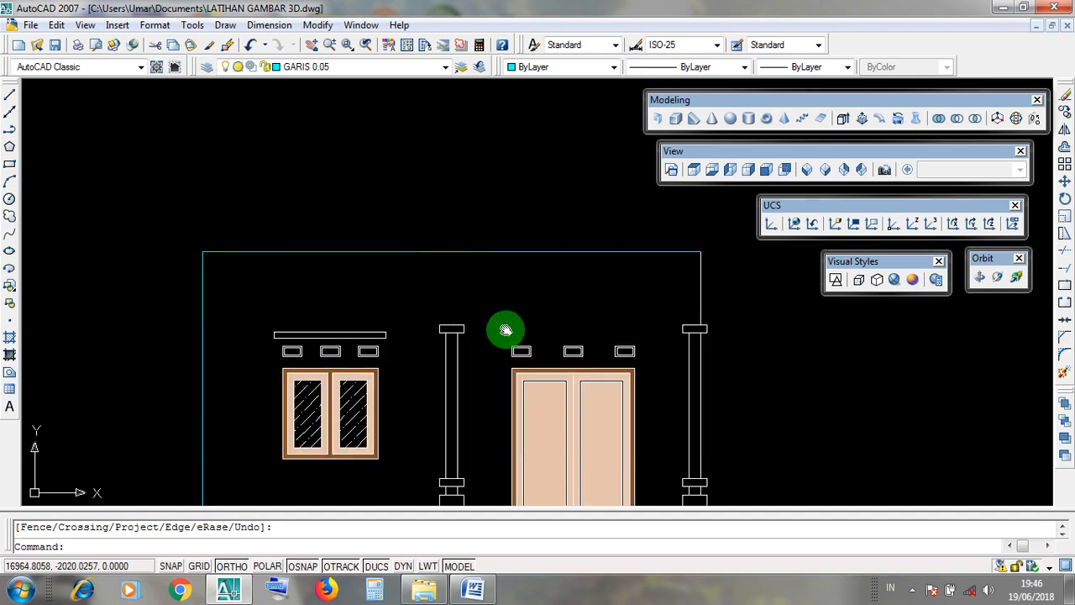
{"action": "mouse_move", "coordinate": [504, 329]}
{"action": "middle_mouse_down"}
{"action": "mouse_move", "coordinate": [493, 256]}
{"action": "mouse_move", "coordinate": [495, 268]}
{"action": "middle_mouse_up"}
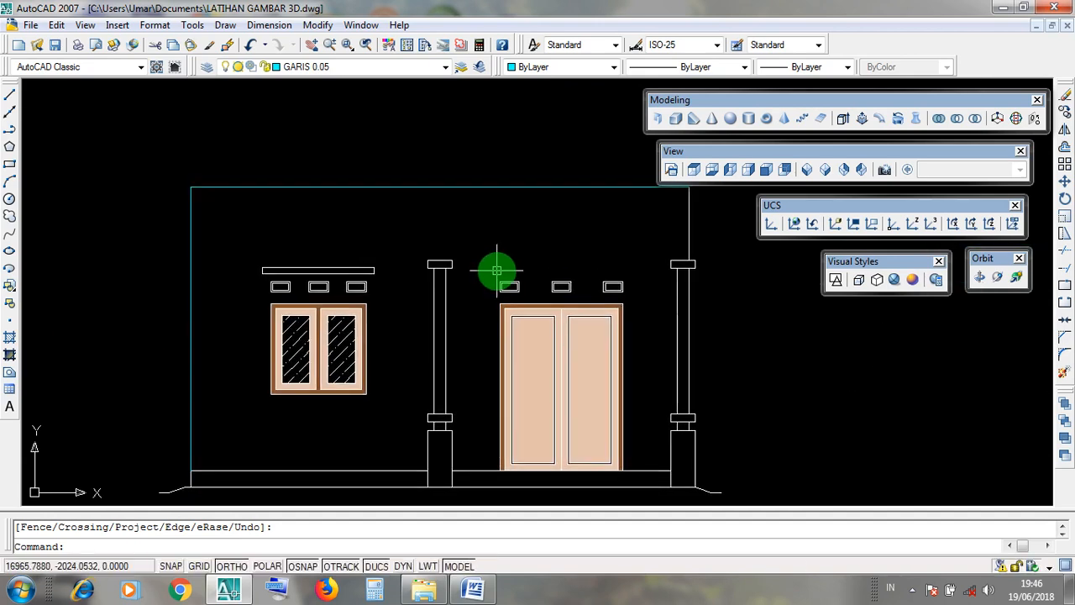
{"action": "left_click", "coordinate": [532, 156]}
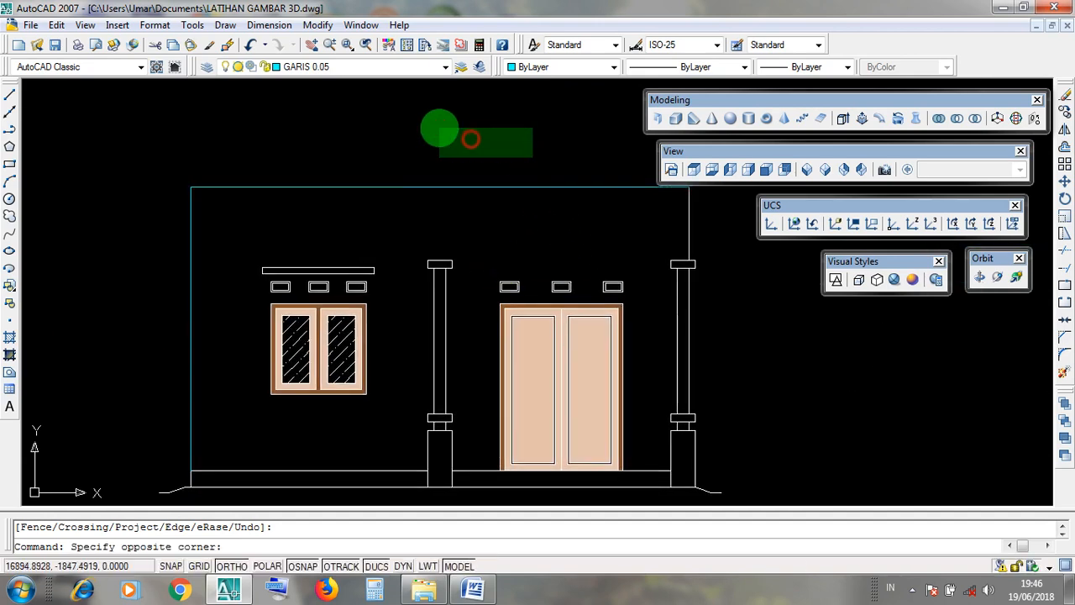
{"action": "left_click", "coordinate": [451, 133]}
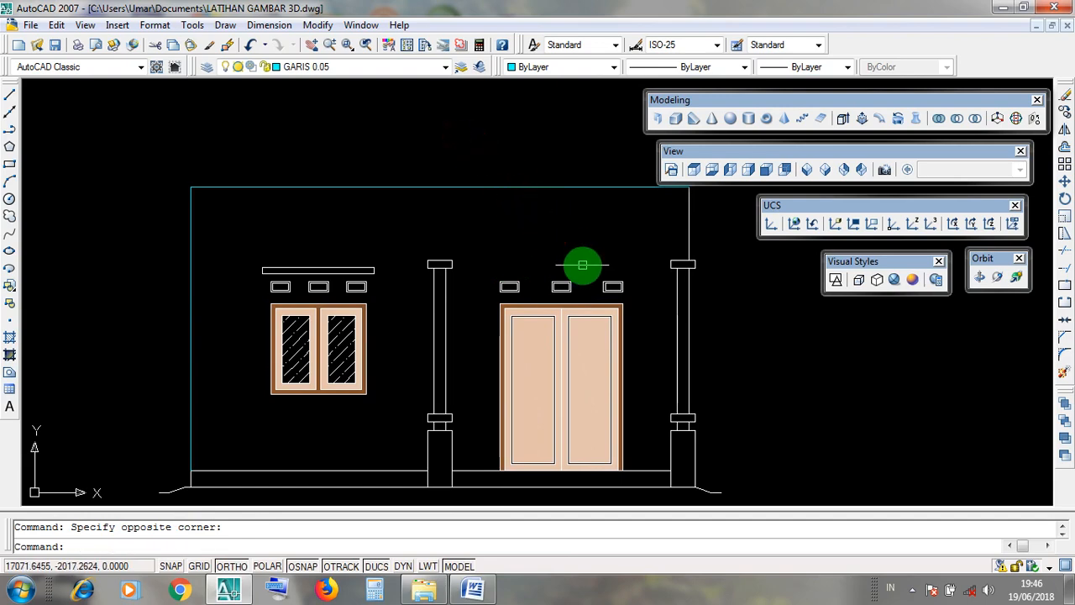
{"action": "left_click", "coordinate": [533, 159]}
{"action": "left_click", "coordinate": [492, 135]}
{"action": "left_click", "coordinate": [550, 258]}
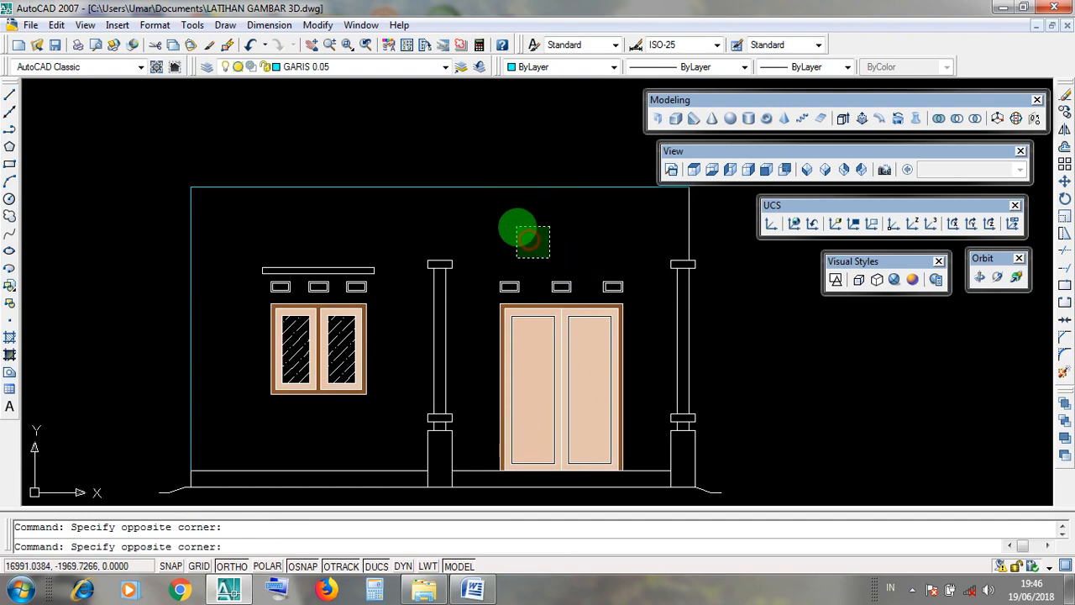
{"action": "left_click", "coordinate": [528, 233]}
{"action": "scroll", "coordinate": [601, 287], "scroll_direction": "down", "scroll_amount": 4}
{"action": "middle_click_drag", "start_coordinate": [175, 335], "coordinate": [717, 331]}
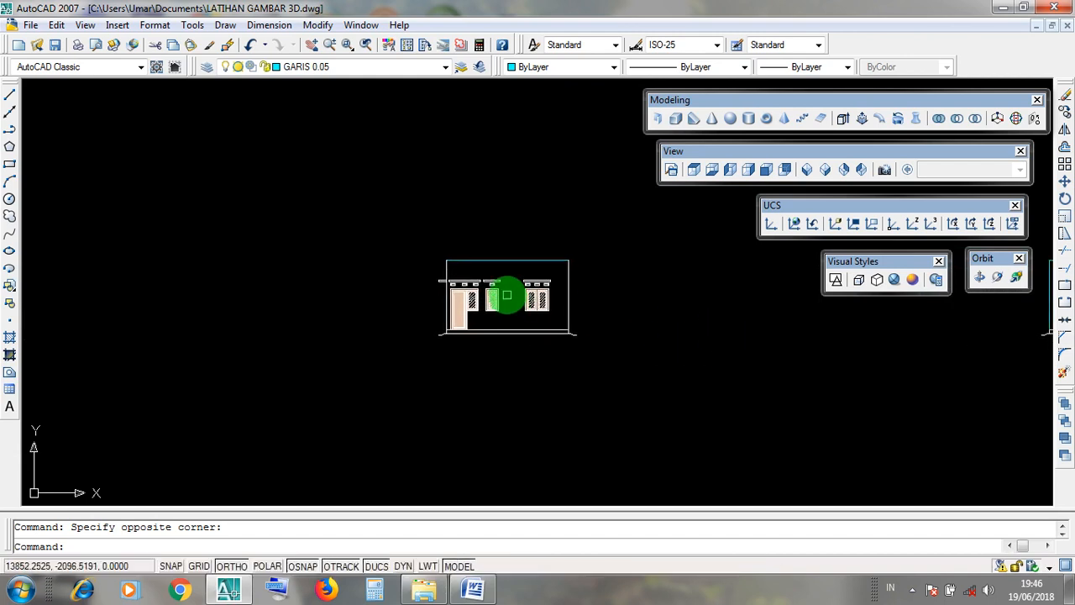
{"action": "scroll", "coordinate": [506, 285], "scroll_direction": "up", "scroll_amount": 3}
{"action": "left_click", "coordinate": [491, 147]}
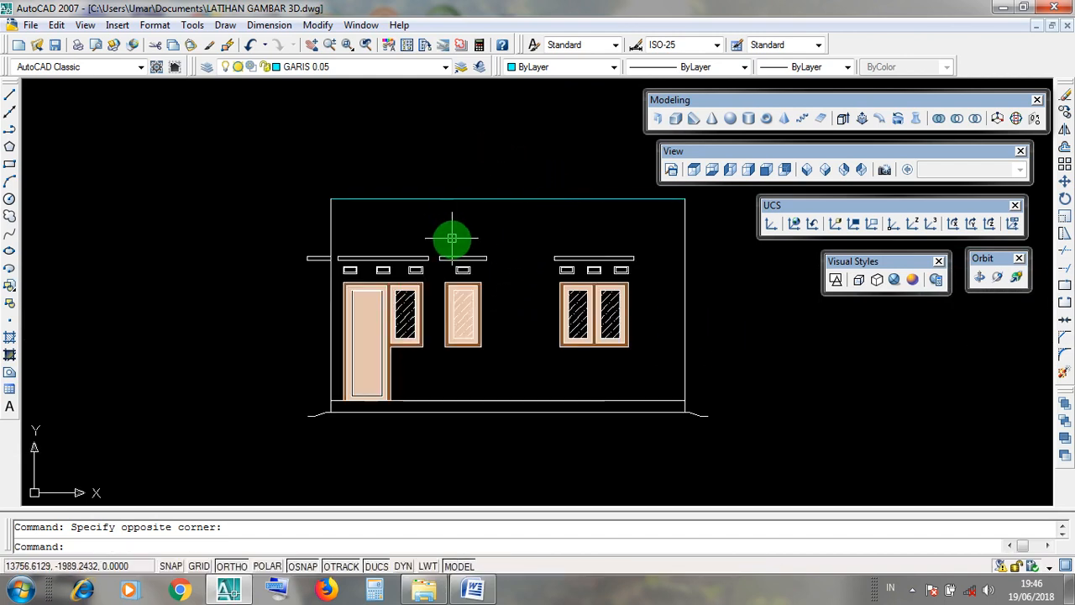
- Inspect the wall tops and side columns of the windowless elevation and the rightmost two-window elevation
{"action": "scroll", "coordinate": [452, 238], "scroll_direction": "down", "scroll_amount": 5}
{"action": "middle_click_drag", "start_coordinate": [652, 286], "coordinate": [132, 355]}
{"action": "scroll", "coordinate": [371, 329], "scroll_direction": "up", "scroll_amount": 4}
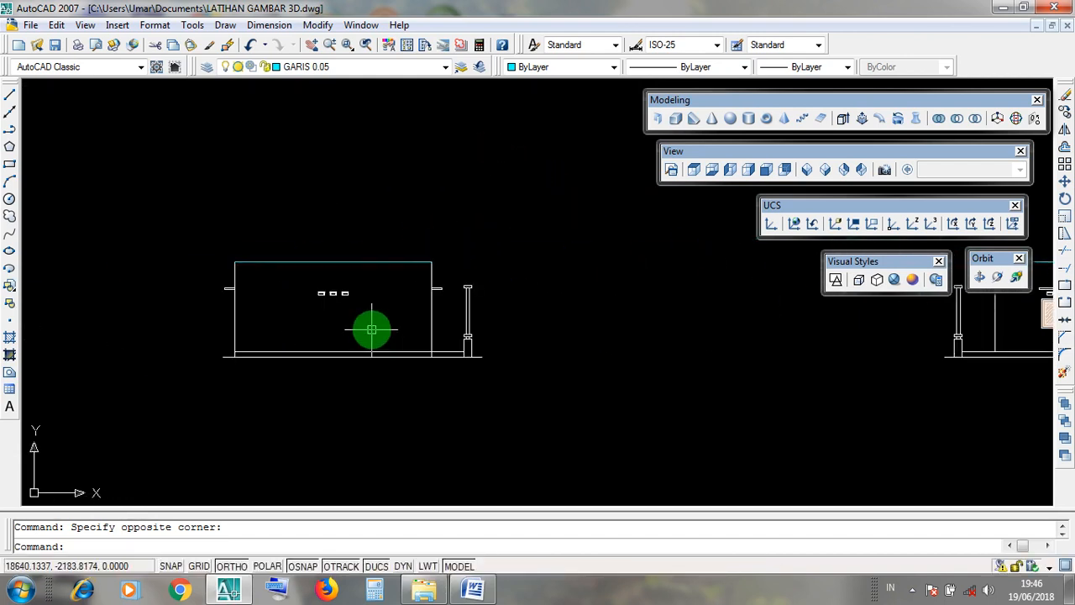
{"action": "scroll", "coordinate": [369, 311], "scroll_direction": "up", "scroll_amount": 2}
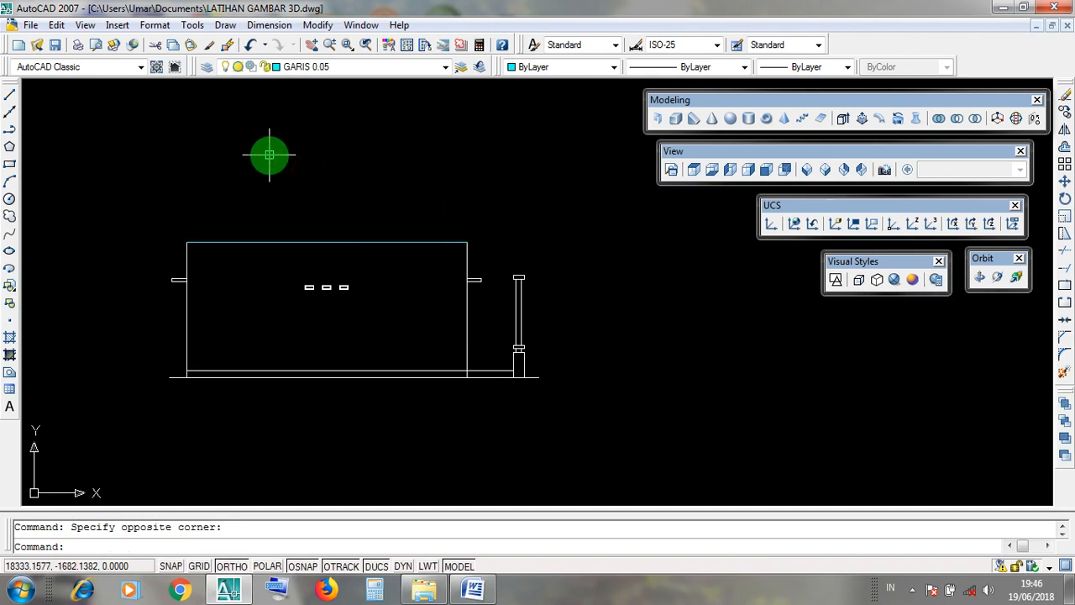
{"action": "scroll", "coordinate": [527, 259], "scroll_direction": "up", "scroll_amount": 3}
{"action": "left_click", "coordinate": [483, 295]}
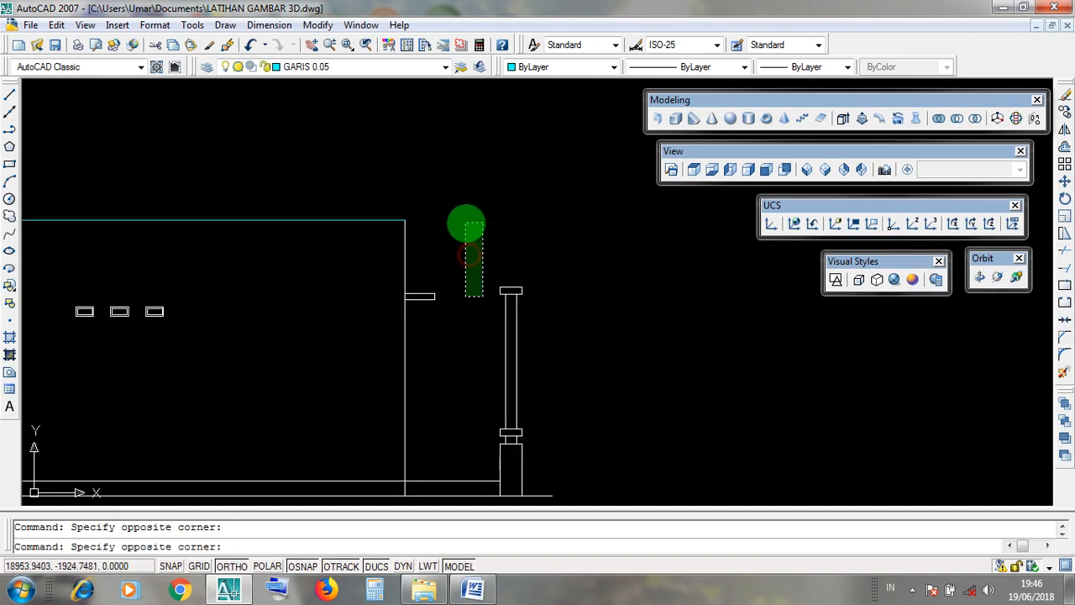
{"action": "left_click", "coordinate": [466, 224]}
{"action": "scroll", "coordinate": [473, 268], "scroll_direction": "down", "scroll_amount": 7}
{"action": "middle_click_drag", "start_coordinate": [624, 307], "coordinate": [345, 374]}
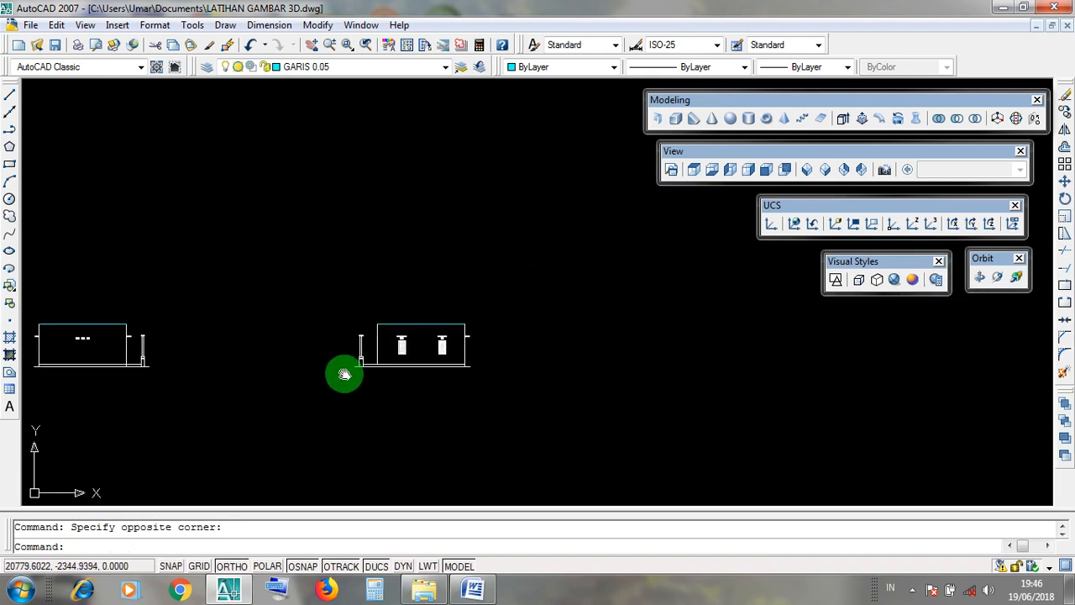
{"action": "scroll", "coordinate": [422, 360], "scroll_direction": "up", "scroll_amount": 6}
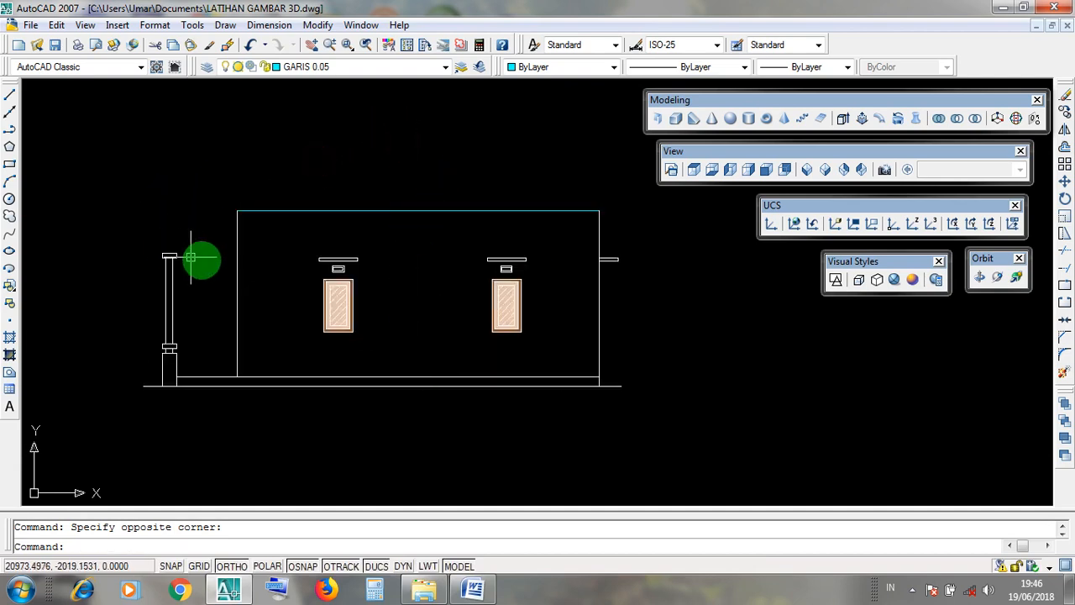
{"action": "scroll", "coordinate": [610, 409], "scroll_direction": "down", "scroll_amount": 4}
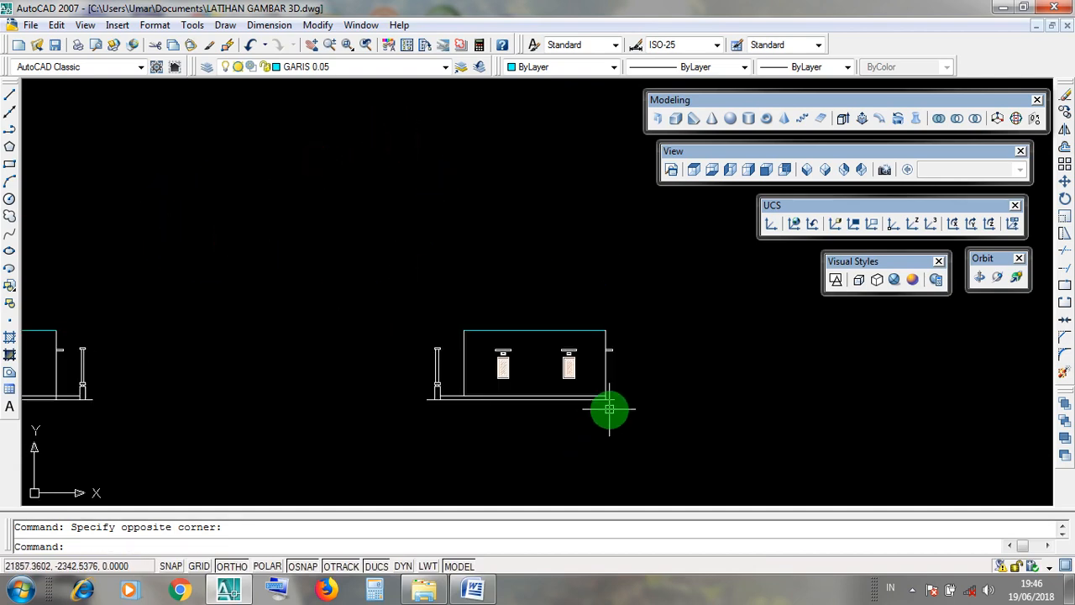
- Review all four trimmed elevations side by side, framing each one in turn
{"action": "middle_click_drag", "start_coordinate": [444, 437], "coordinate": [832, 420]}
{"action": "middle_click_drag", "start_coordinate": [629, 444], "coordinate": [723, 446]}
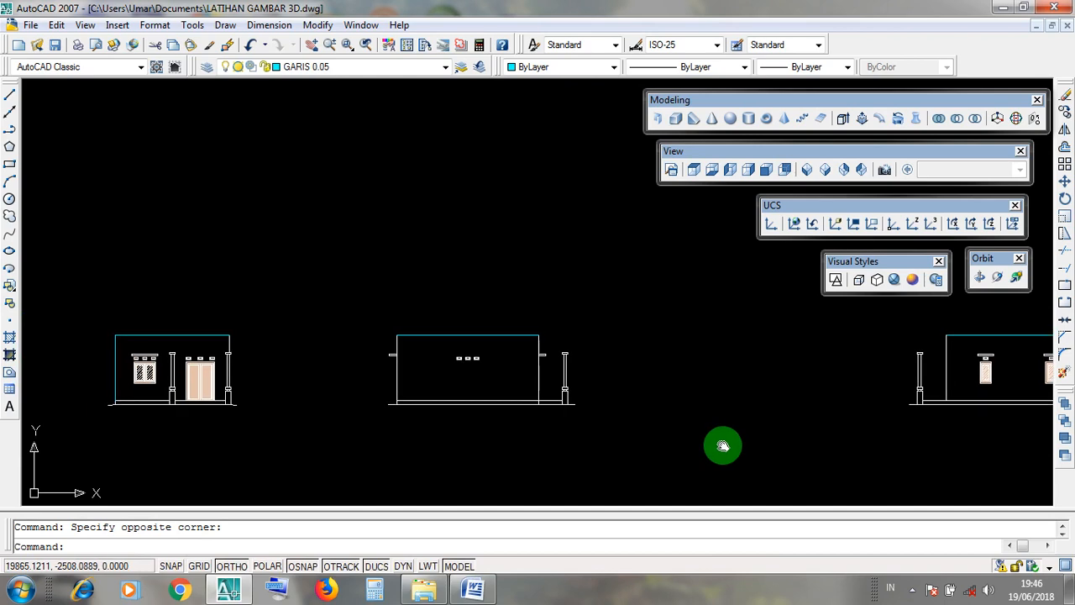
{"action": "scroll", "coordinate": [723, 446], "scroll_direction": "down", "scroll_amount": 2}
{"action": "mouse_move", "coordinate": [523, 442]}
{"action": "middle_mouse_down"}
{"action": "mouse_move", "coordinate": [555, 460]}
{"action": "mouse_move", "coordinate": [583, 451]}
{"action": "middle_mouse_up"}
{"action": "left_click", "coordinate": [402, 361]}
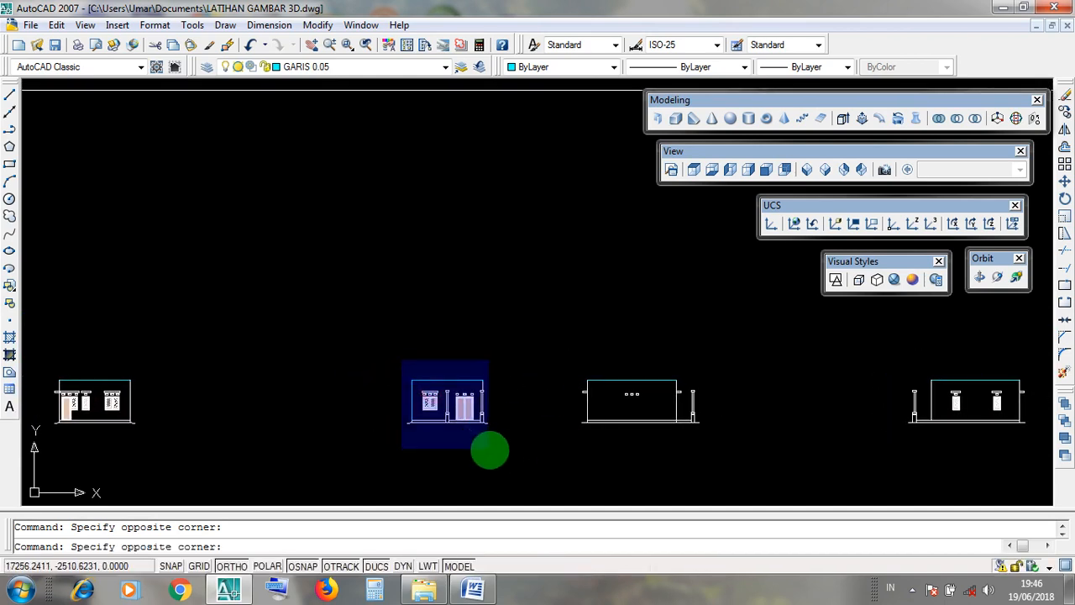
{"action": "left_click", "coordinate": [490, 451]}
{"action": "left_click", "coordinate": [40, 362]}
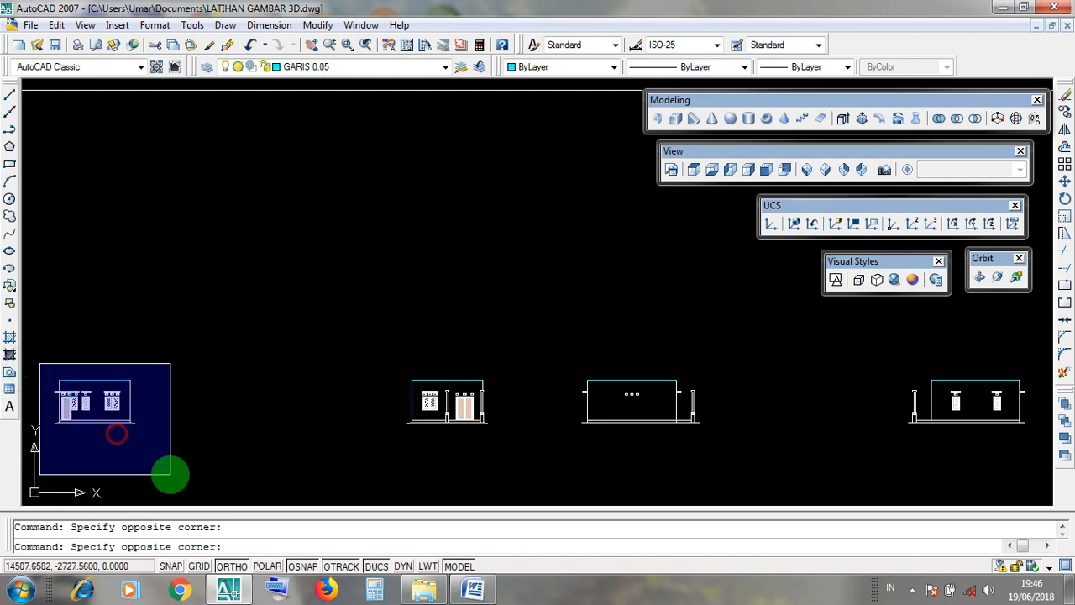
{"action": "left_click", "coordinate": [221, 357]}
{"action": "left_click", "coordinate": [565, 355]}
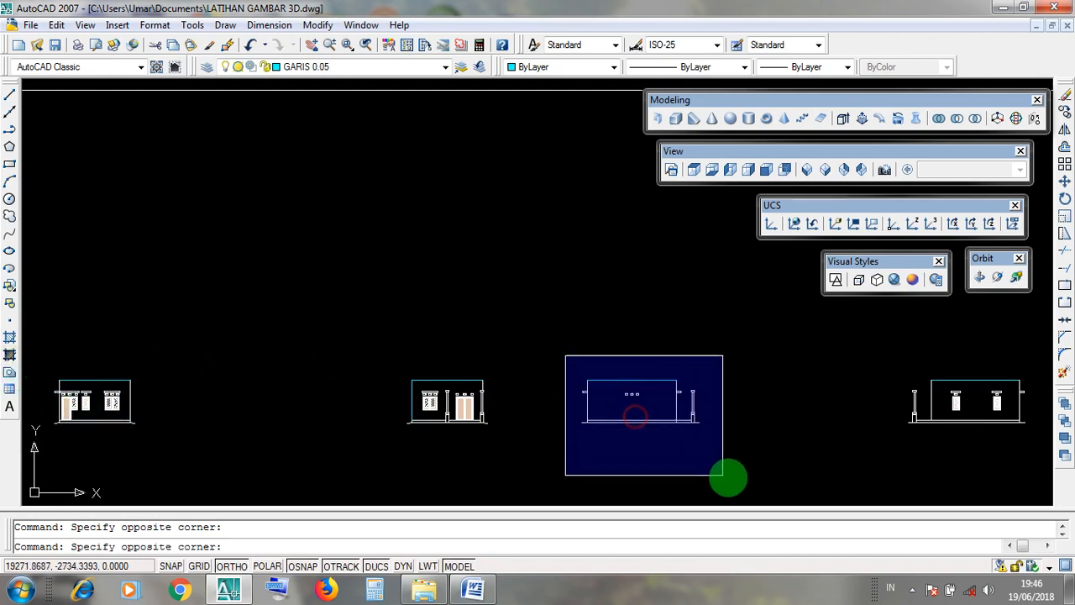
{"action": "left_click", "coordinate": [698, 439]}
{"action": "middle_click_drag", "start_coordinate": [752, 395], "coordinate": [525, 394]}
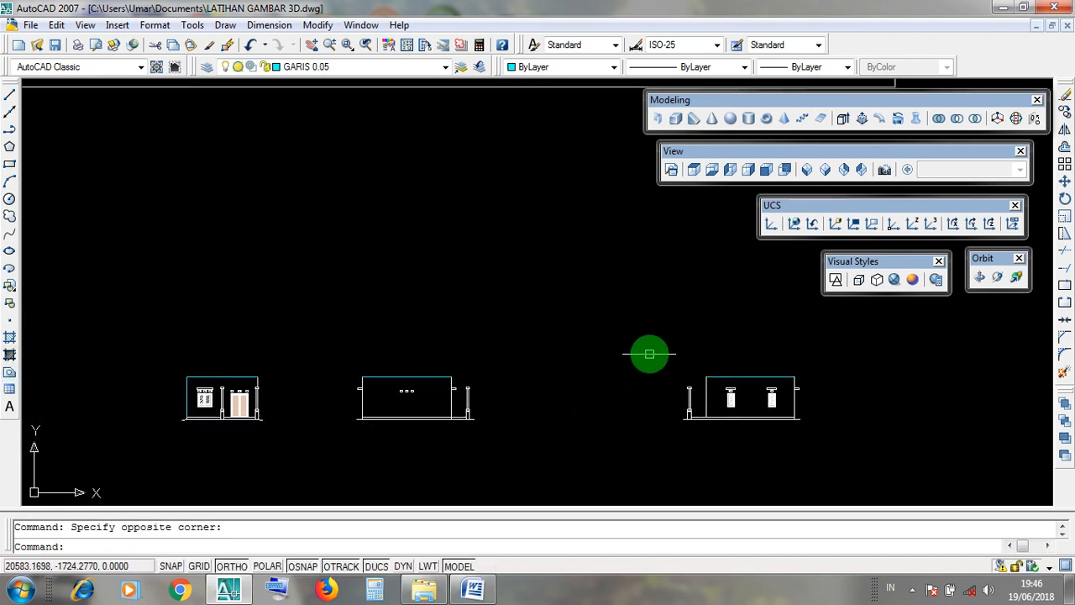
{"action": "left_click", "coordinate": [653, 354]}
{"action": "left_click", "coordinate": [811, 452]}
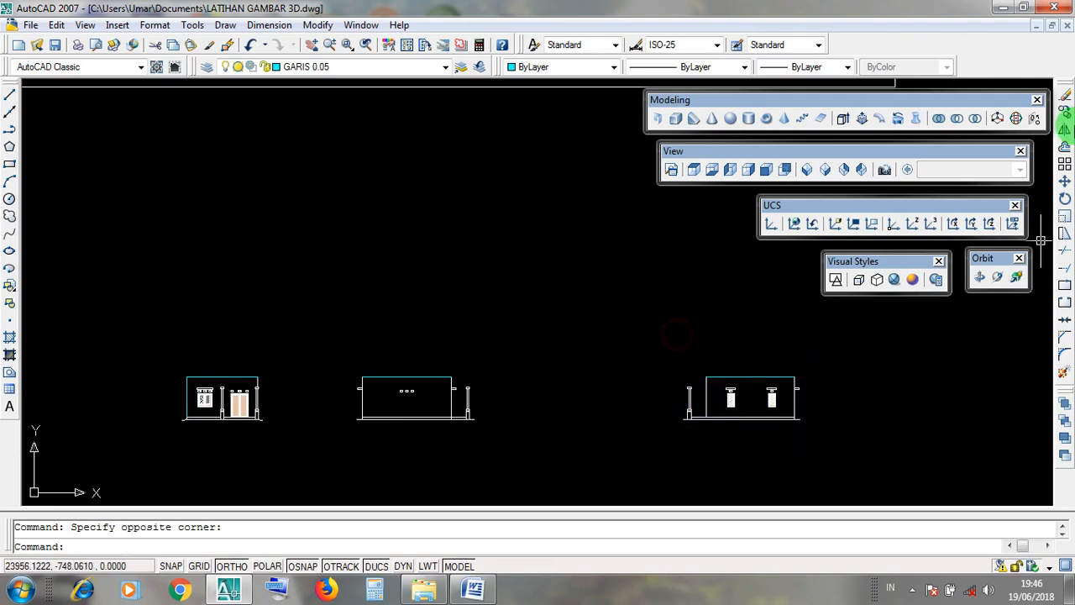
- Minimize the elevation drawing and bring up the 3D house model in BELAJAR 3D 1.dwg, showing the whole building
{"action": "left_click", "coordinate": [1036, 26]}
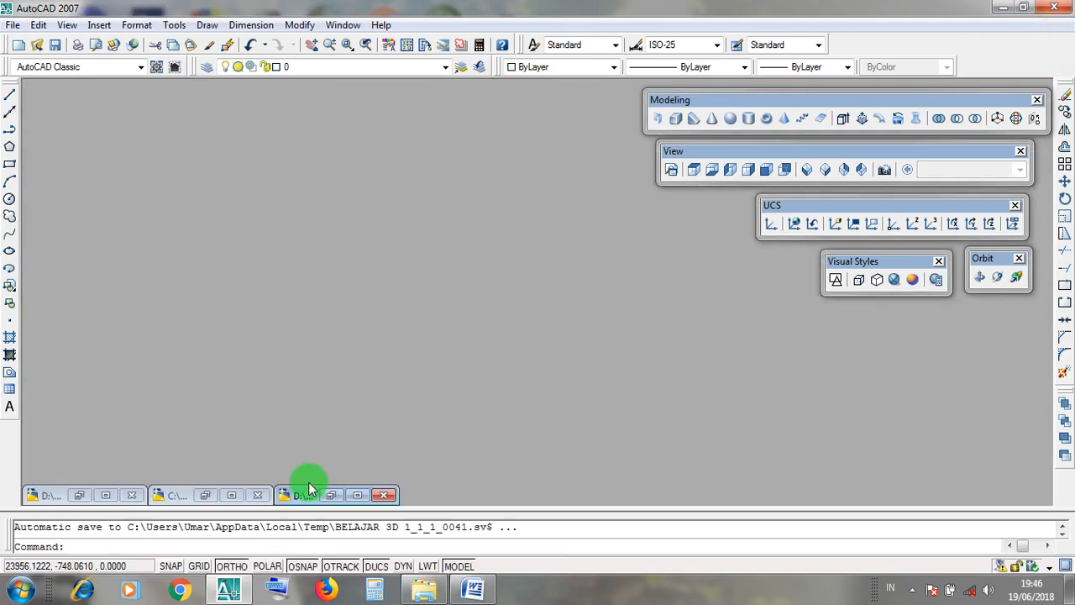
{"action": "left_click", "coordinate": [358, 495]}
{"action": "scroll", "coordinate": [384, 446], "scroll_direction": "down", "scroll_amount": 5}
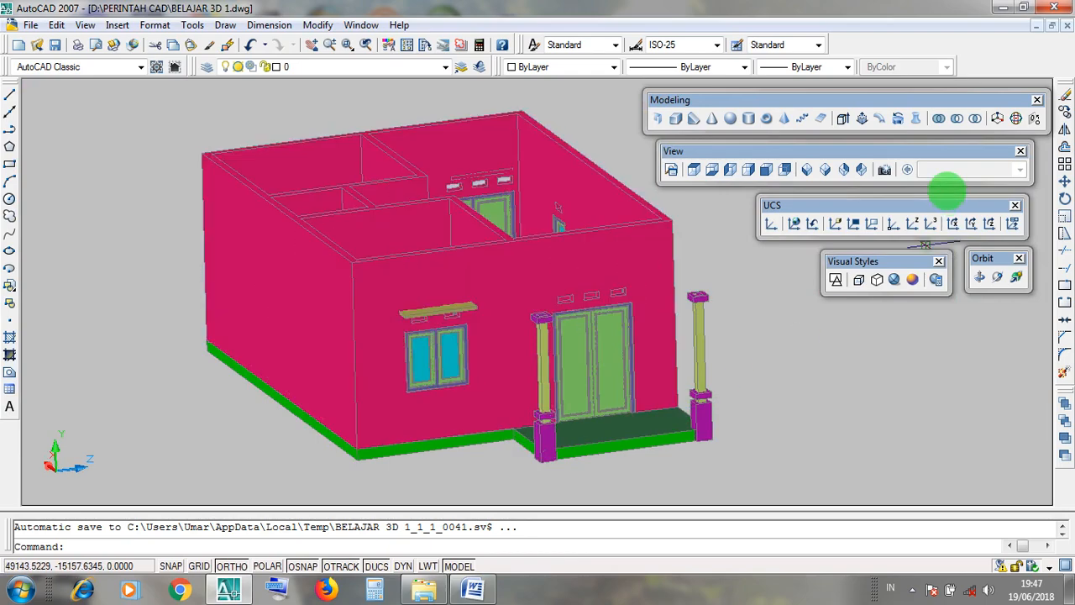
- Orbit the 3D house model to inspect its front facade with the double window, double door and porch columns
{"action": "scroll", "coordinate": [667, 331], "scroll_direction": "up", "scroll_amount": 5}
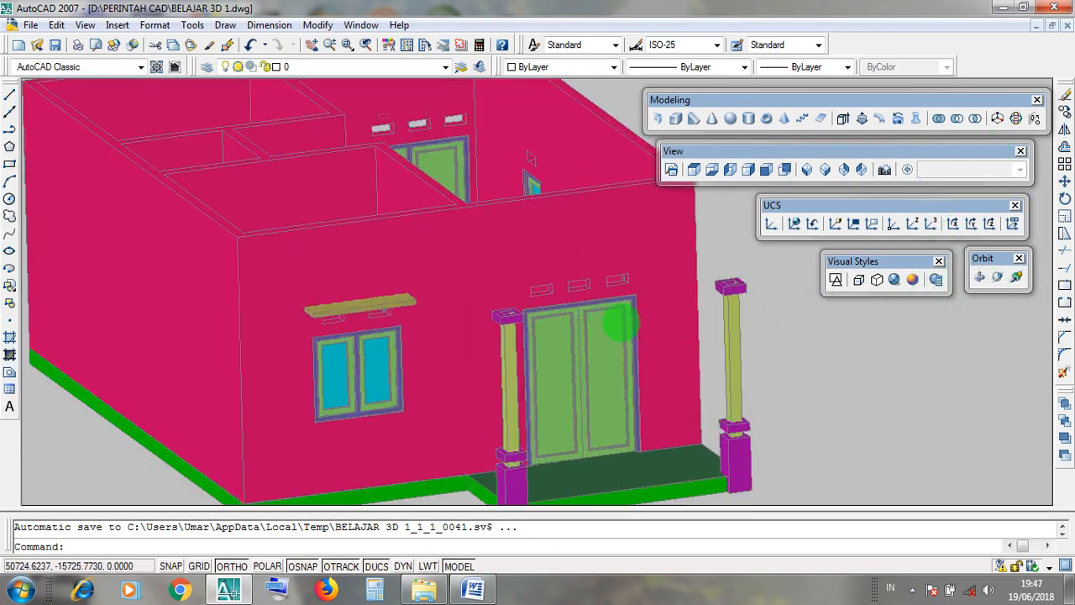
{"action": "scroll", "coordinate": [715, 370], "scroll_direction": "down", "scroll_amount": 5}
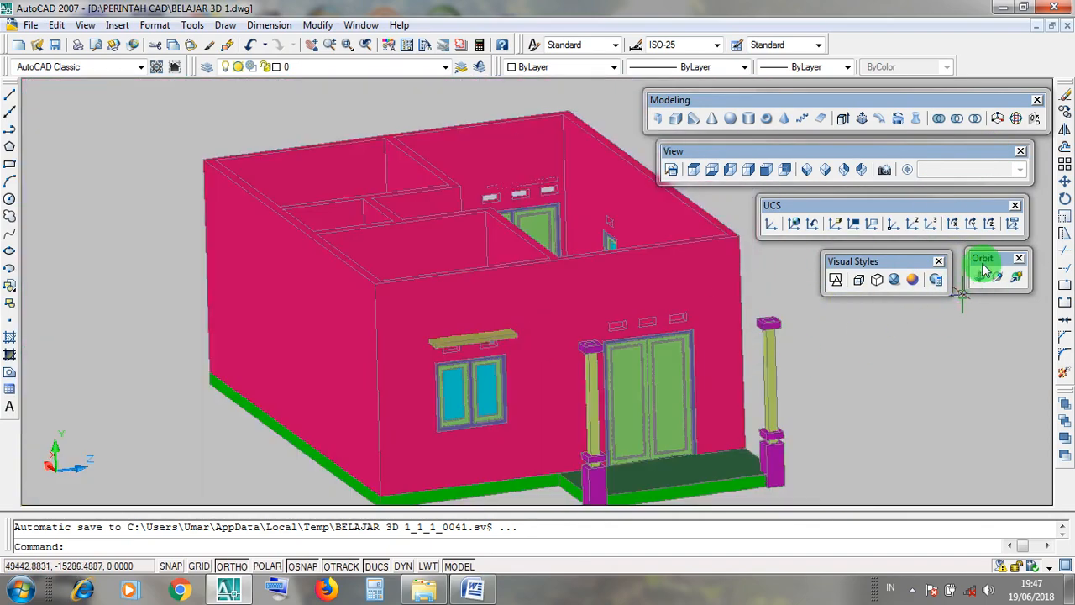
{"action": "left_click", "coordinate": [998, 279]}
{"action": "left_click_drag", "start_coordinate": [494, 419], "coordinate": [538, 308]}
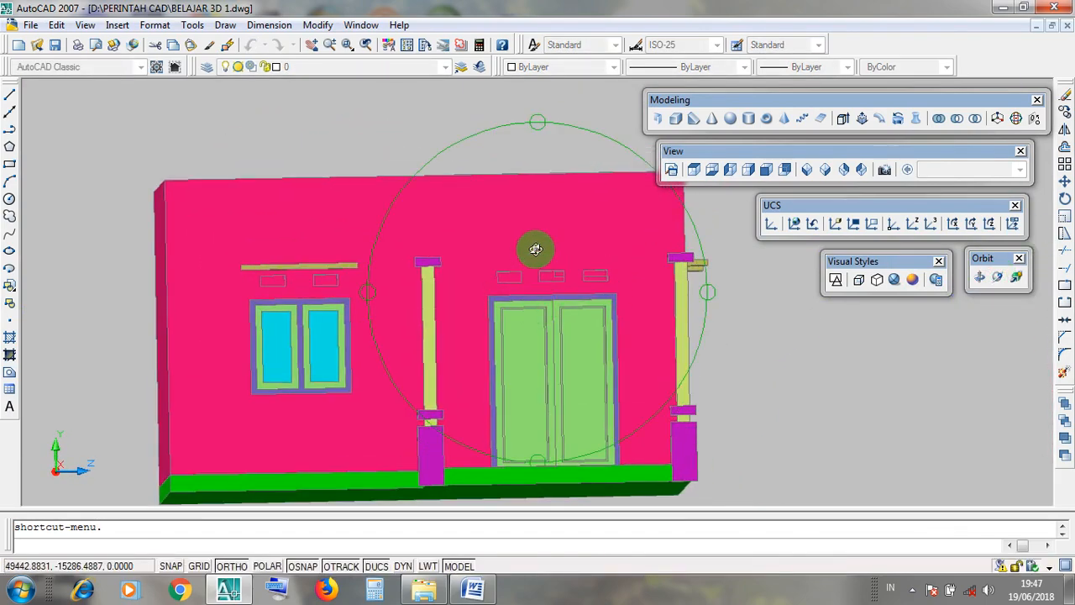
{"action": "left_click_drag", "start_coordinate": [475, 149], "coordinate": [413, 266]}
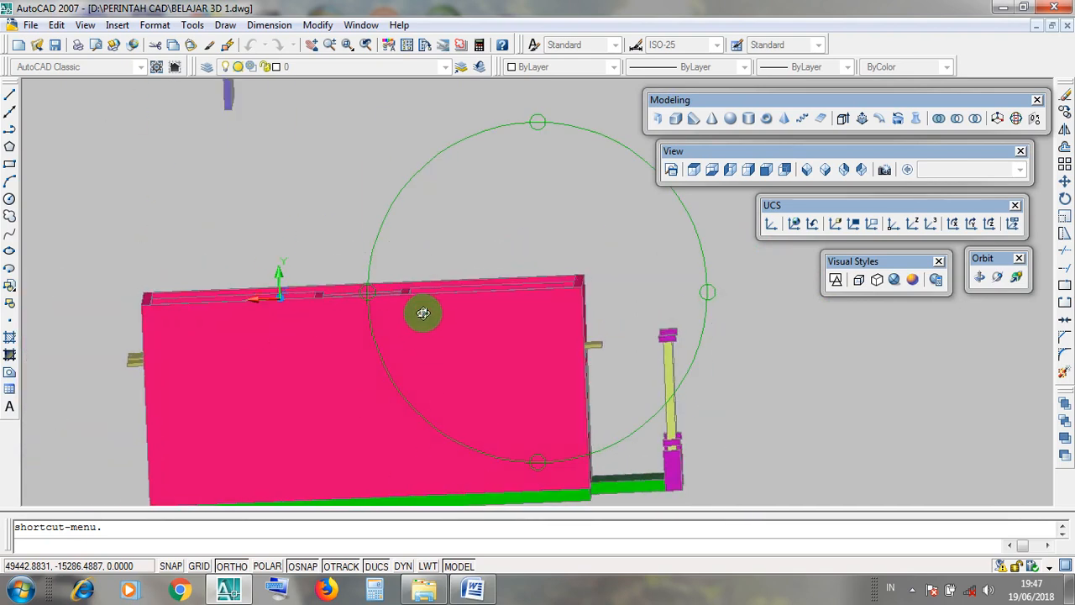
- Orbit around the 3D house to inspect the windowless side, the rear facade and the side with two single windows
{"action": "left_click_drag", "start_coordinate": [423, 313], "coordinate": [400, 223]}
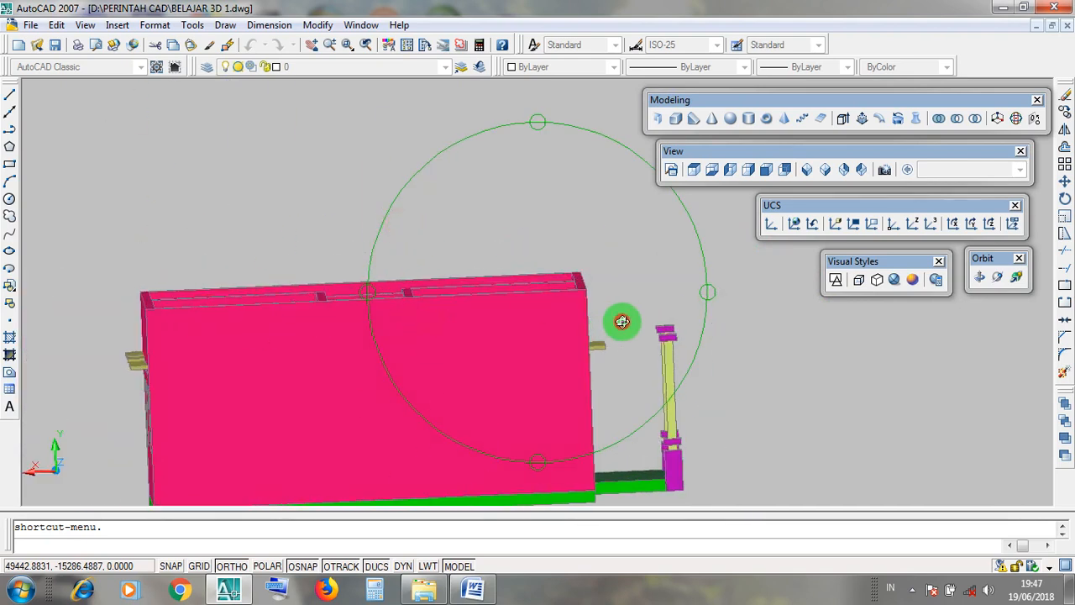
{"action": "left_click_drag", "start_coordinate": [438, 360], "coordinate": [446, 266]}
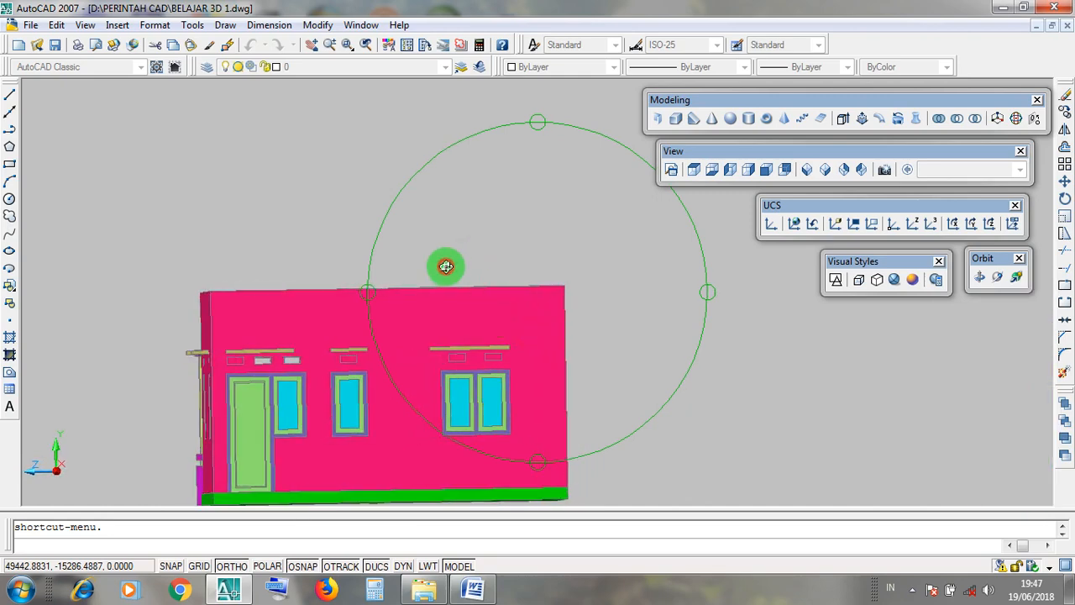
{"action": "left_click_drag", "start_coordinate": [445, 344], "coordinate": [421, 294]}
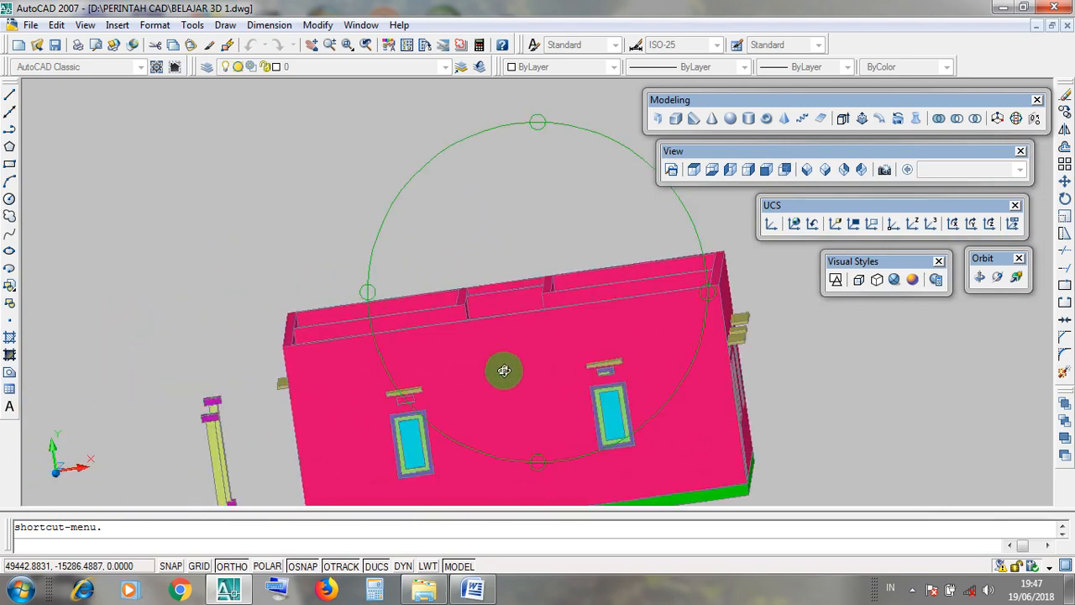
{"action": "left_click_drag", "start_coordinate": [504, 370], "coordinate": [507, 340]}
{"action": "left_click_drag", "start_coordinate": [487, 277], "coordinate": [390, 355]}
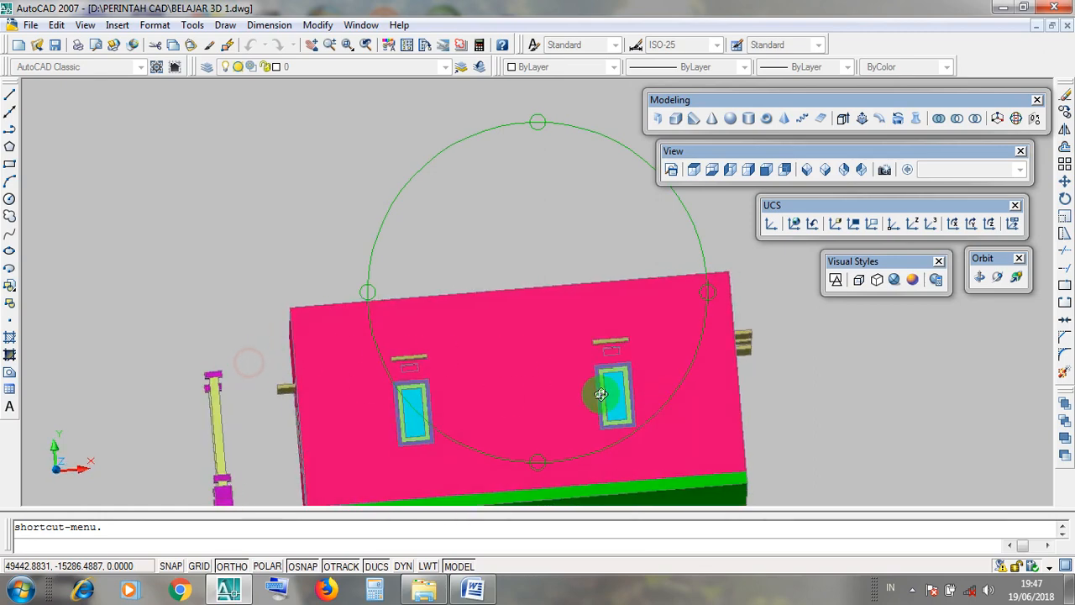
{"action": "mouse_move", "coordinate": [600, 393]}
{"action": "left_mouse_down"}
{"action": "mouse_move", "coordinate": [612, 384]}
{"action": "mouse_move", "coordinate": [610, 407]}
{"action": "left_mouse_up"}
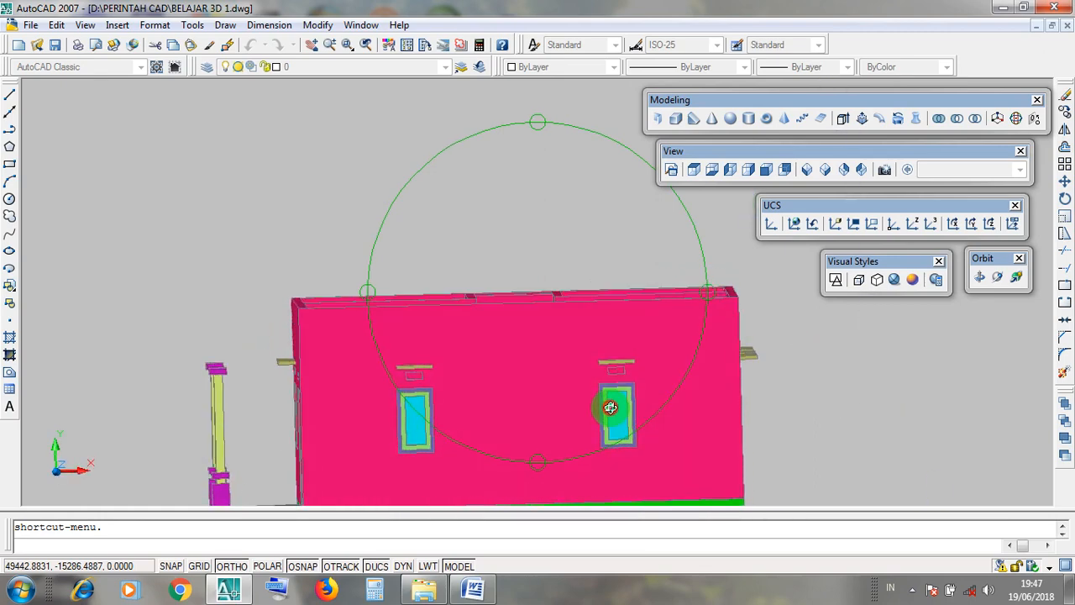
{"action": "middle_click_drag", "start_coordinate": [497, 408], "coordinate": [504, 372]}
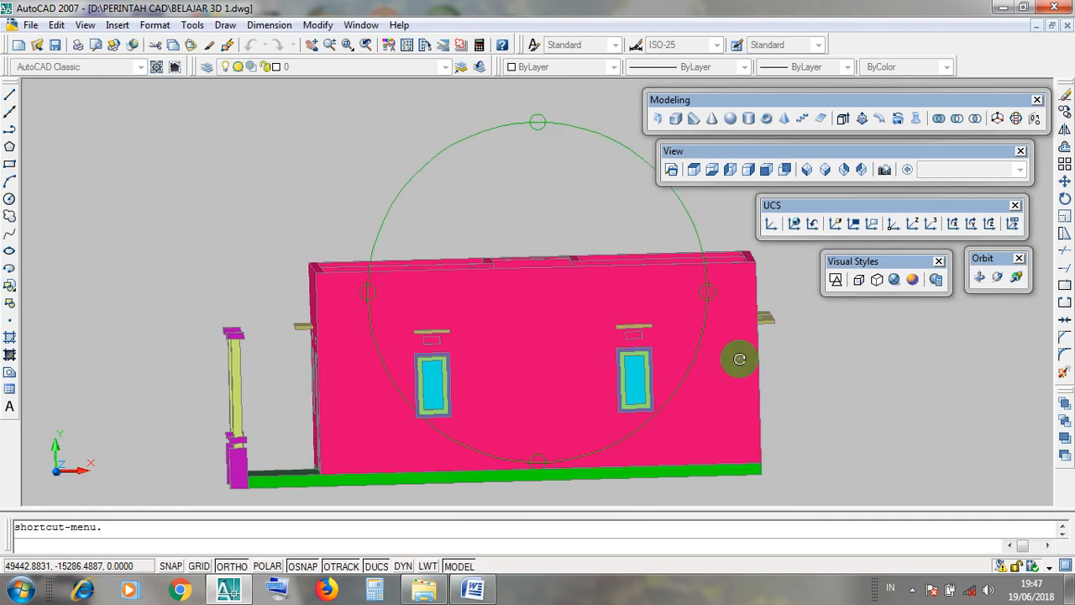
- Minimize the 3D model and bring up LATIHAN GAMBAR 3D.dwg, framing its four roofless elevations
{"action": "left_click", "coordinate": [1038, 27]}
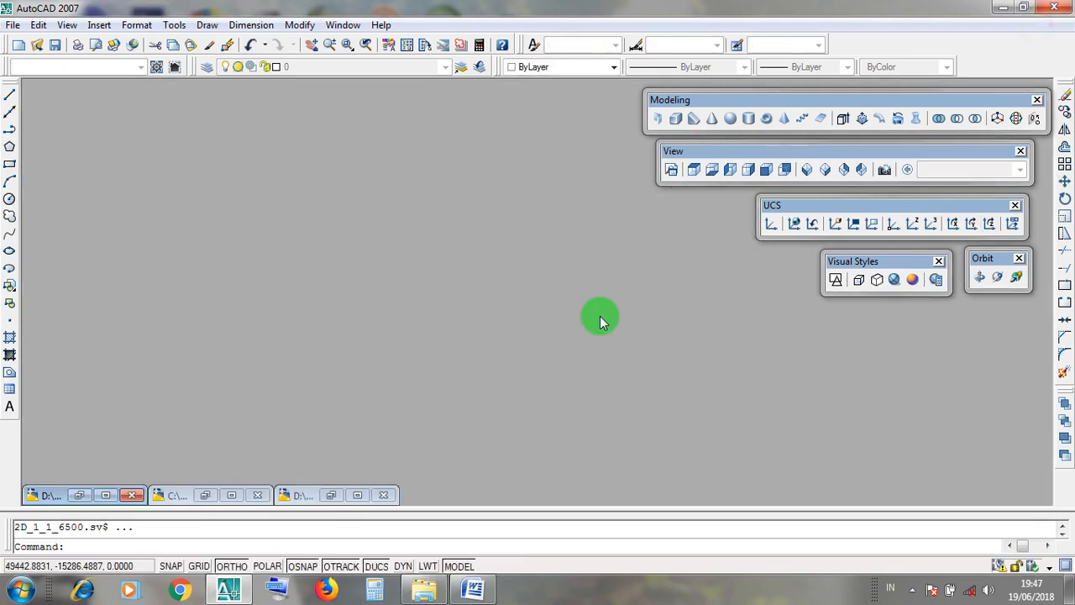
{"action": "left_click", "coordinate": [231, 494]}
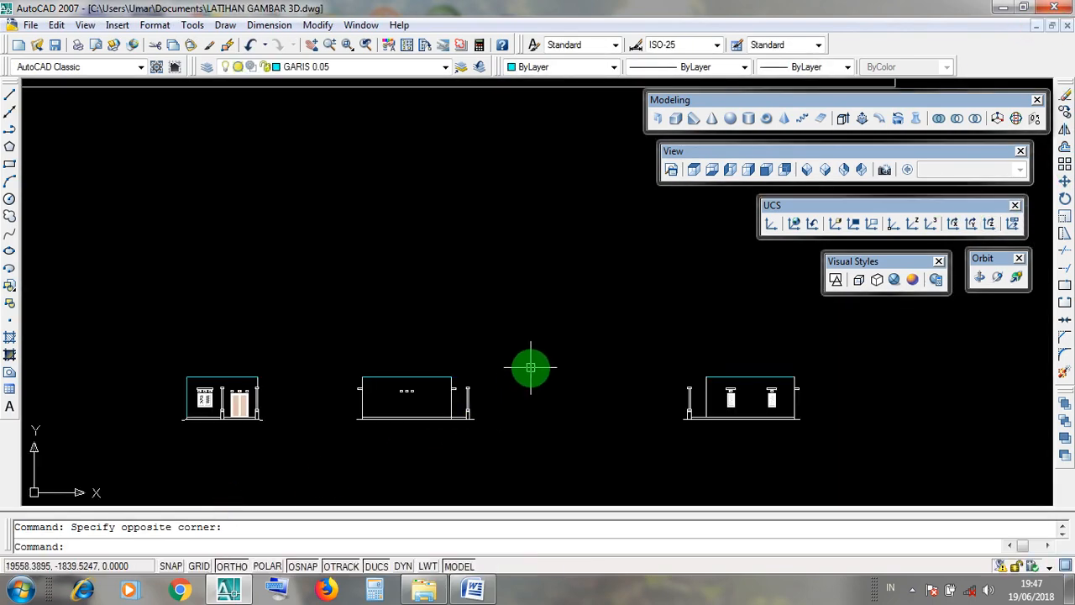
{"action": "scroll", "coordinate": [530, 365], "scroll_direction": "down", "scroll_amount": 4}
{"action": "scroll", "coordinate": [325, 409], "scroll_direction": "up", "scroll_amount": 5}
{"action": "middle_click_drag", "start_coordinate": [610, 308], "coordinate": [355, 419]}
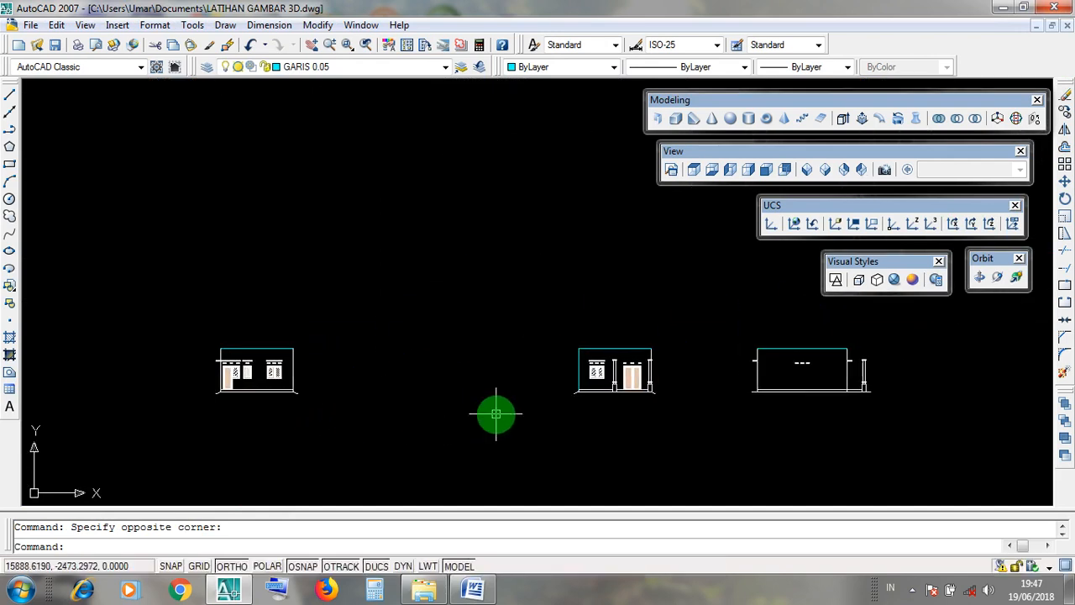
{"action": "middle_click_drag", "start_coordinate": [582, 396], "coordinate": [432, 422]}
{"action": "middle_click_drag", "start_coordinate": [554, 425], "coordinate": [551, 439]}
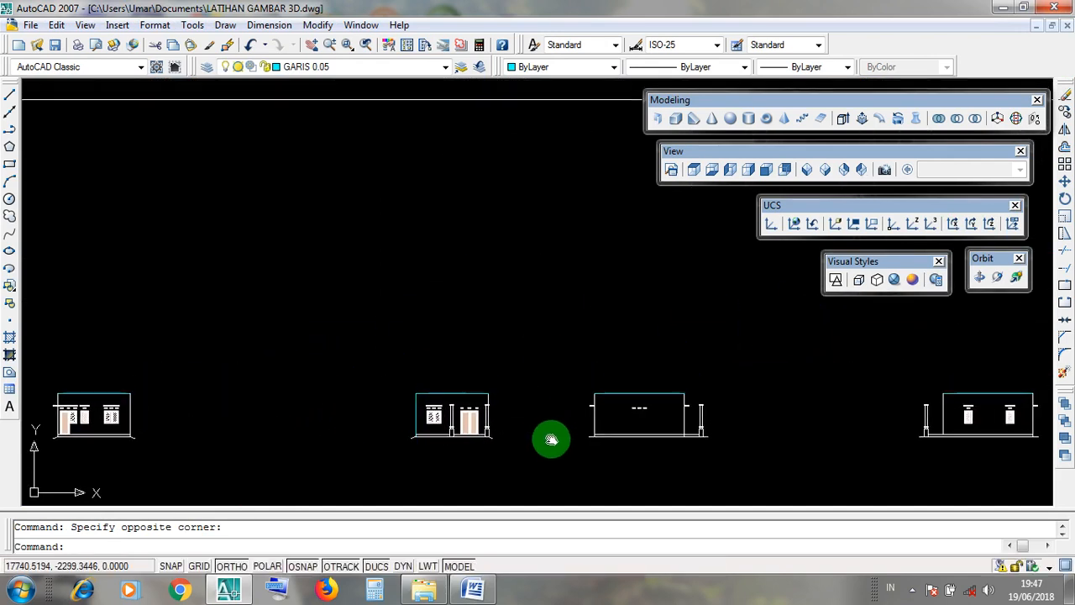
- Review the row of roofed house elevations under the ATAP PERISAI TUNGGAL title
{"action": "scroll", "coordinate": [551, 430], "scroll_direction": "down", "scroll_amount": 5}
{"action": "scroll", "coordinate": [551, 420], "scroll_direction": "up", "scroll_amount": 4}
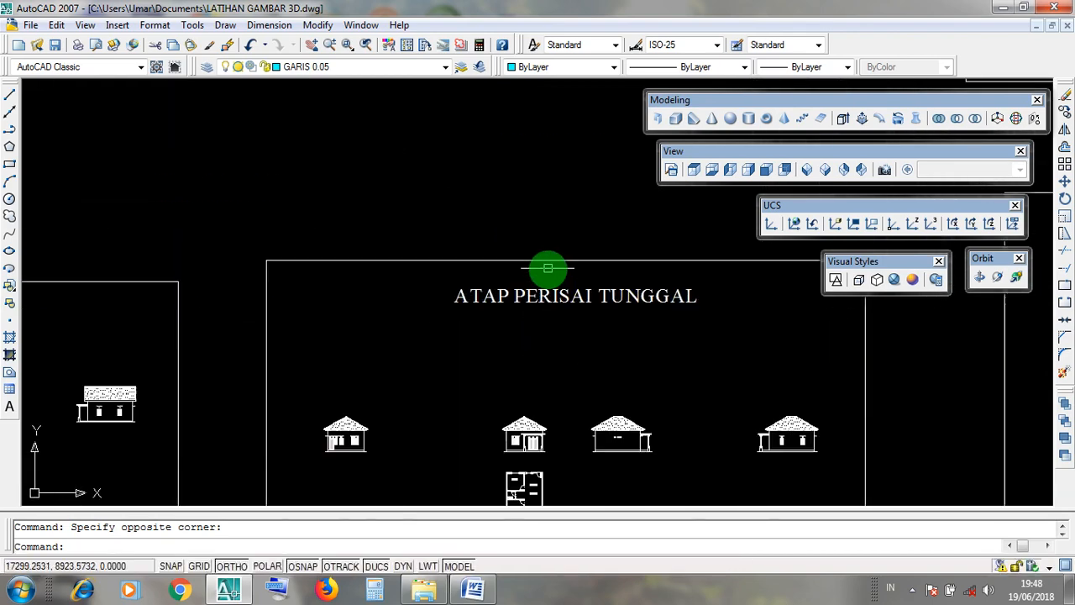
{"action": "scroll", "coordinate": [548, 268], "scroll_direction": "up", "scroll_amount": 3}
{"action": "middle_click_drag", "start_coordinate": [559, 422], "coordinate": [537, 259]}
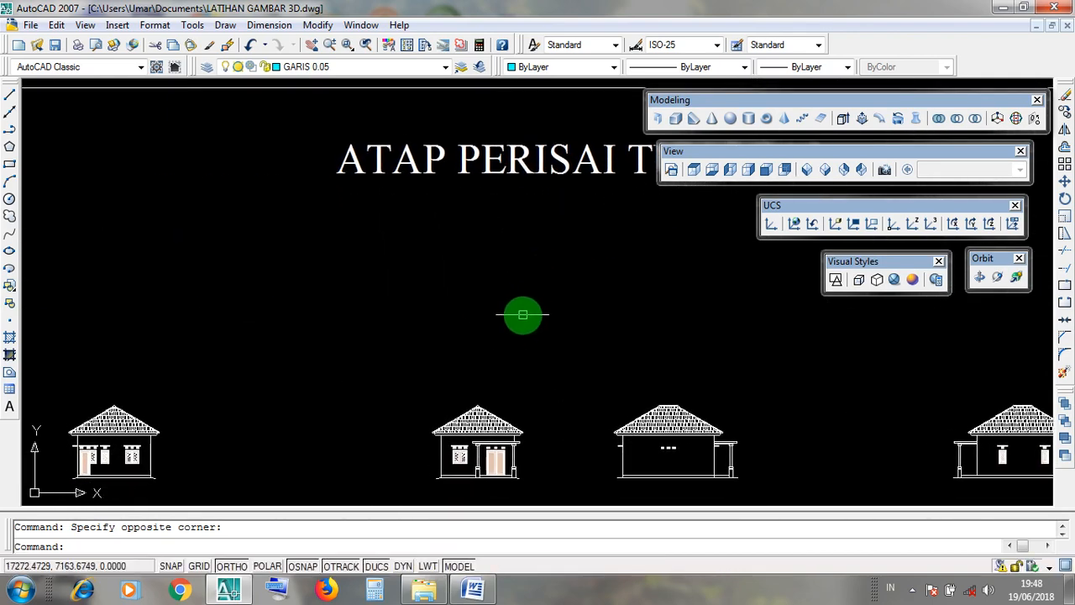
{"action": "left_click", "coordinate": [435, 373]}
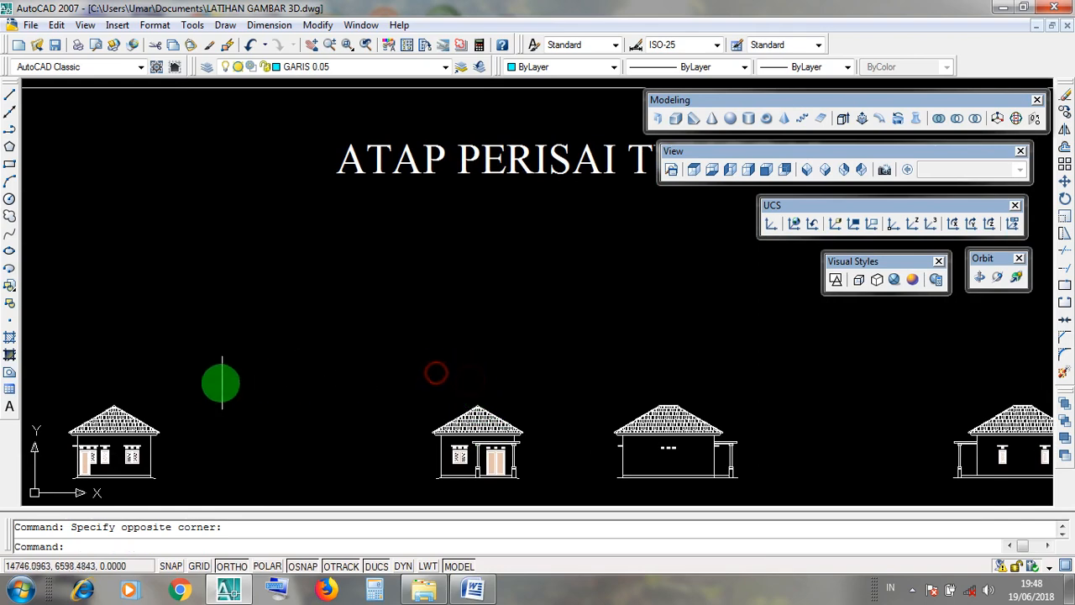
{"action": "left_click", "coordinate": [121, 393]}
{"action": "left_click", "coordinate": [174, 372]}
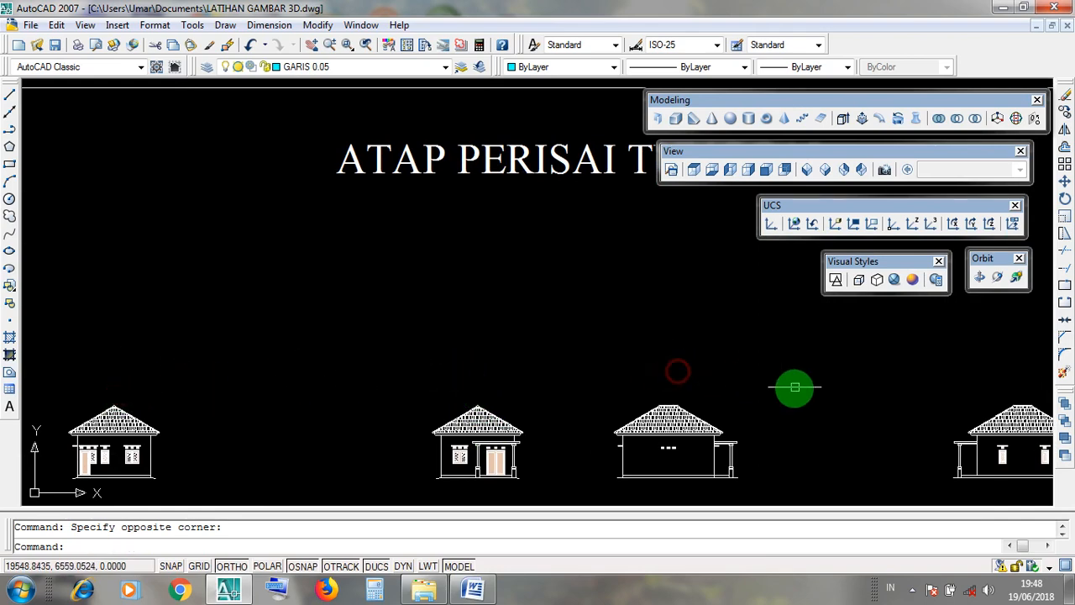
{"action": "middle_click_drag", "start_coordinate": [857, 401], "coordinate": [672, 377]}
{"action": "left_click", "coordinate": [789, 347]}
- Examine the porch canopy and hip roof lines of the rightmost roofed elevation, highlighting them for inspection and clearing the selection
{"action": "scroll", "coordinate": [809, 409], "scroll_direction": "up", "scroll_amount": 5}
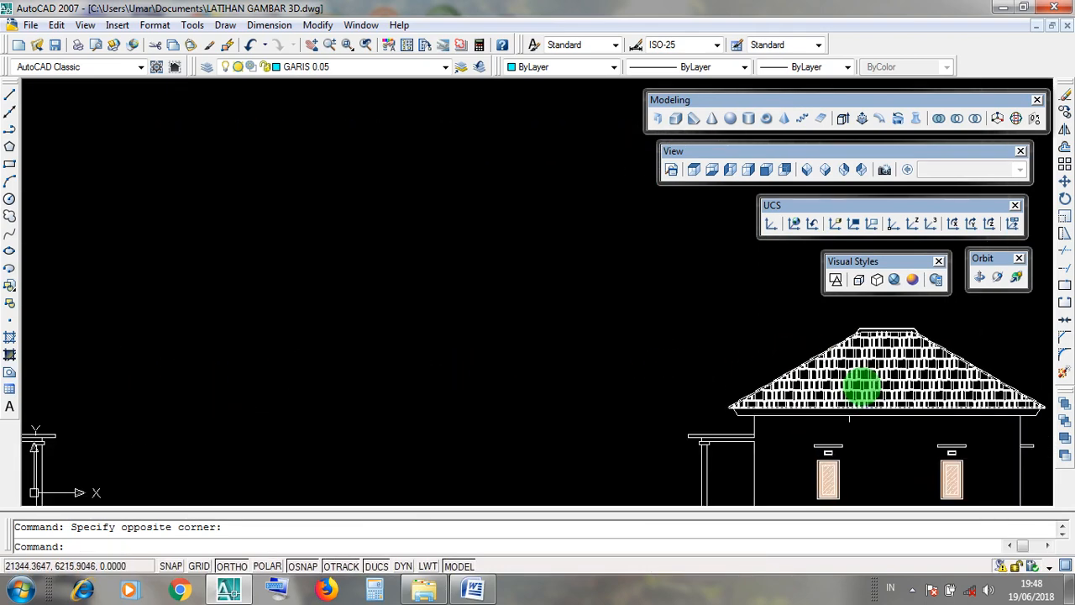
{"action": "middle_click_drag", "start_coordinate": [861, 378], "coordinate": [677, 397]}
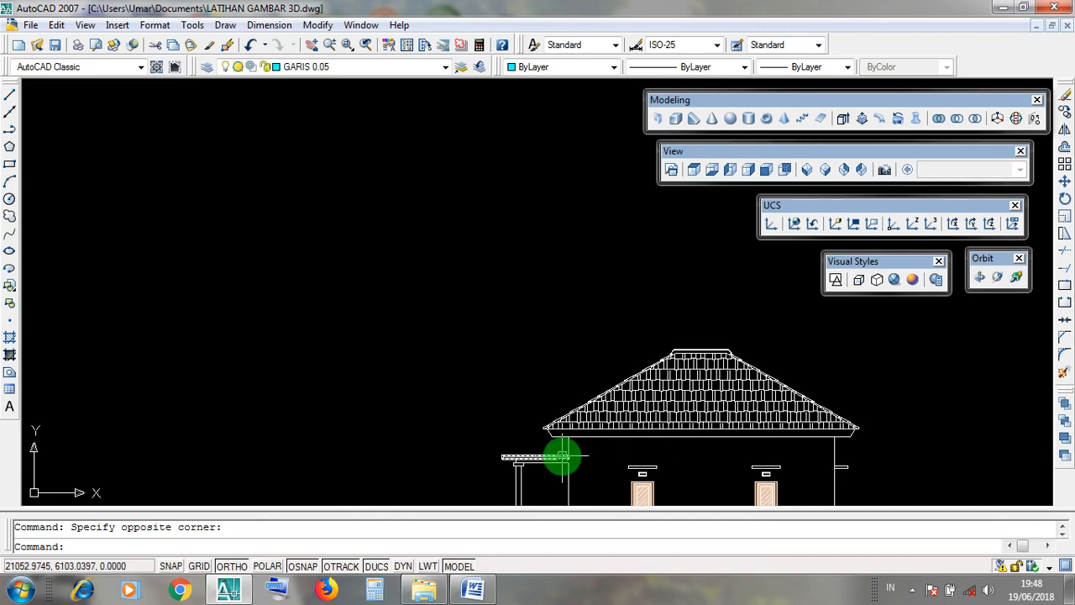
{"action": "scroll", "coordinate": [540, 479], "scroll_direction": "up", "scroll_amount": 3}
{"action": "left_click", "coordinate": [538, 470]}
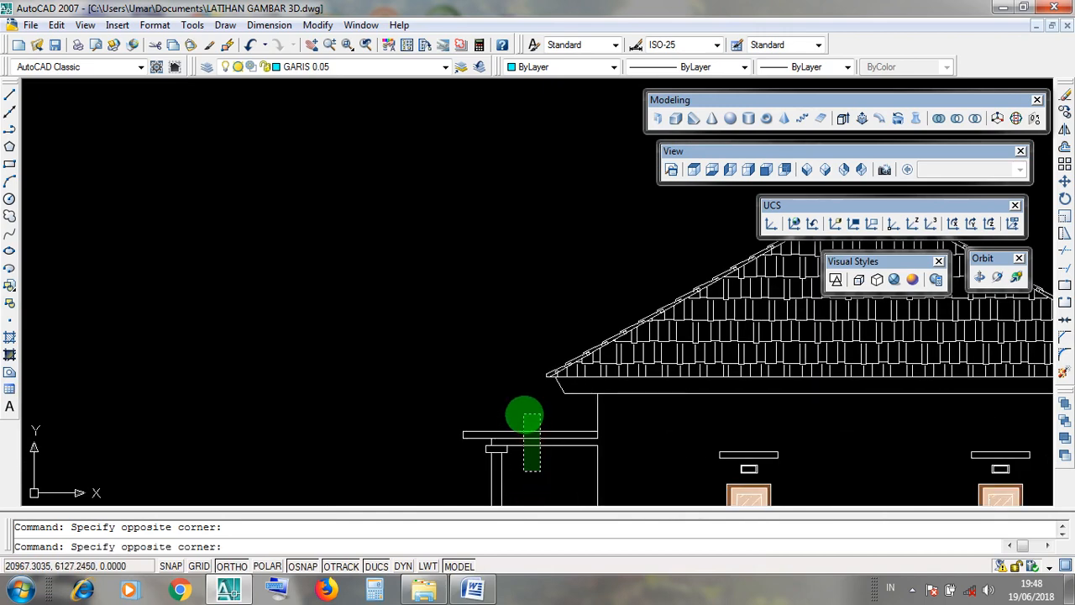
{"action": "left_click", "coordinate": [524, 413]}
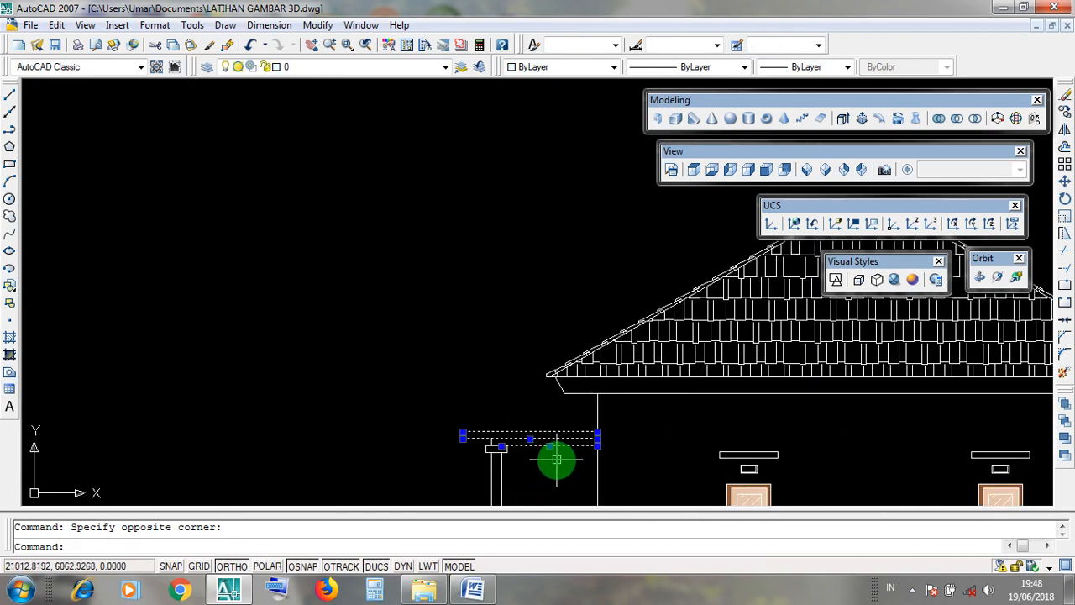
{"action": "key", "text": "Escape"}
{"action": "middle_click_drag", "start_coordinate": [684, 409], "coordinate": [456, 434]}
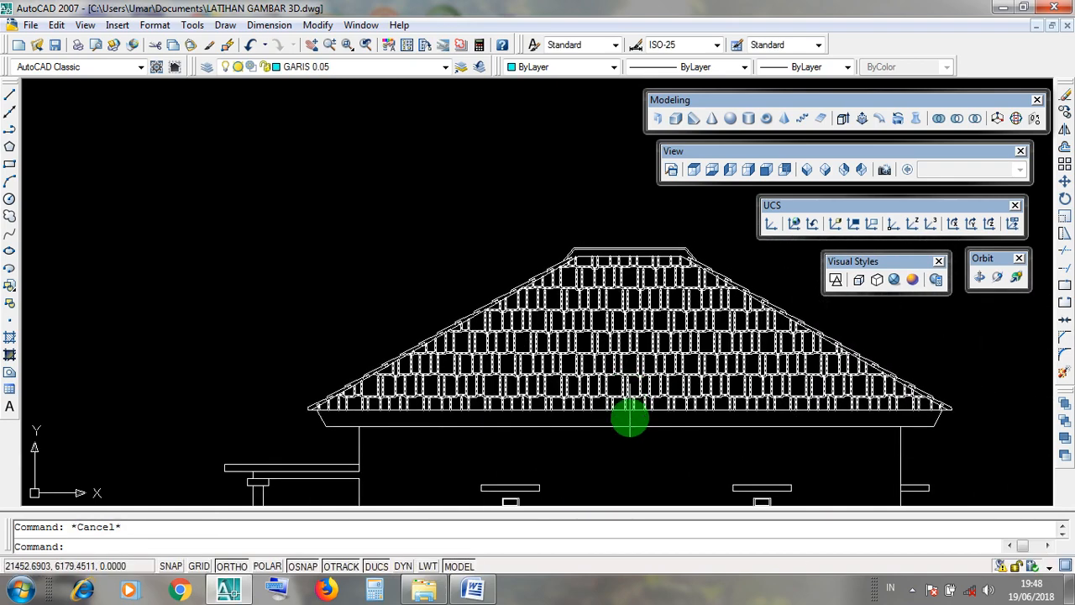
{"action": "left_click", "coordinate": [630, 426]}
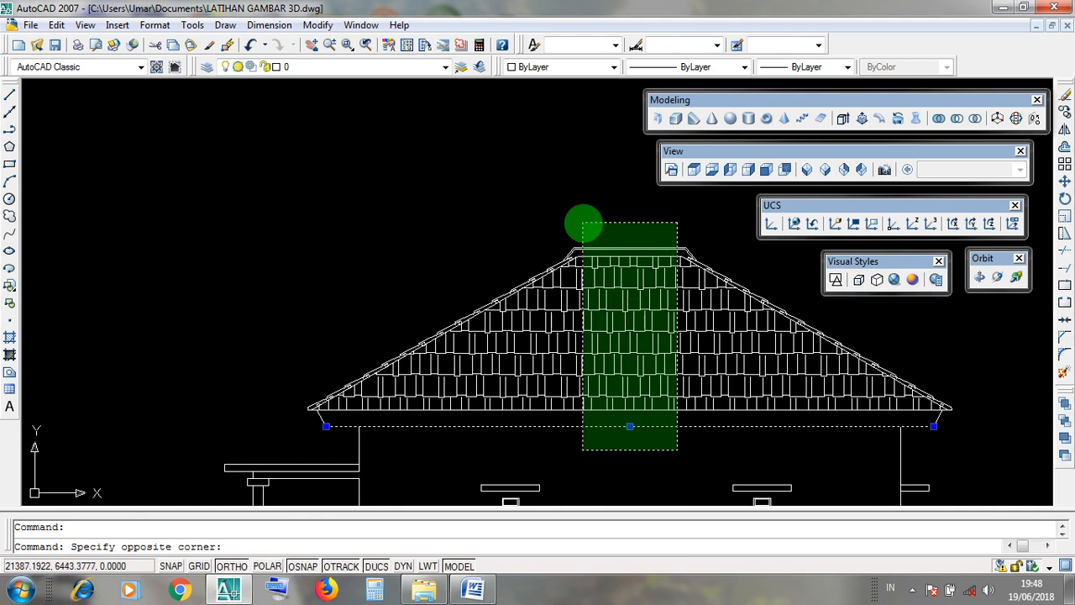
{"action": "left_click", "coordinate": [578, 228]}
{"action": "key", "text": "Escape"}
- Examine the outline of the roofless double-door elevation, highlighting its outer wall lines and floor line
{"action": "scroll", "coordinate": [645, 295], "scroll_direction": "down", "scroll_amount": 13}
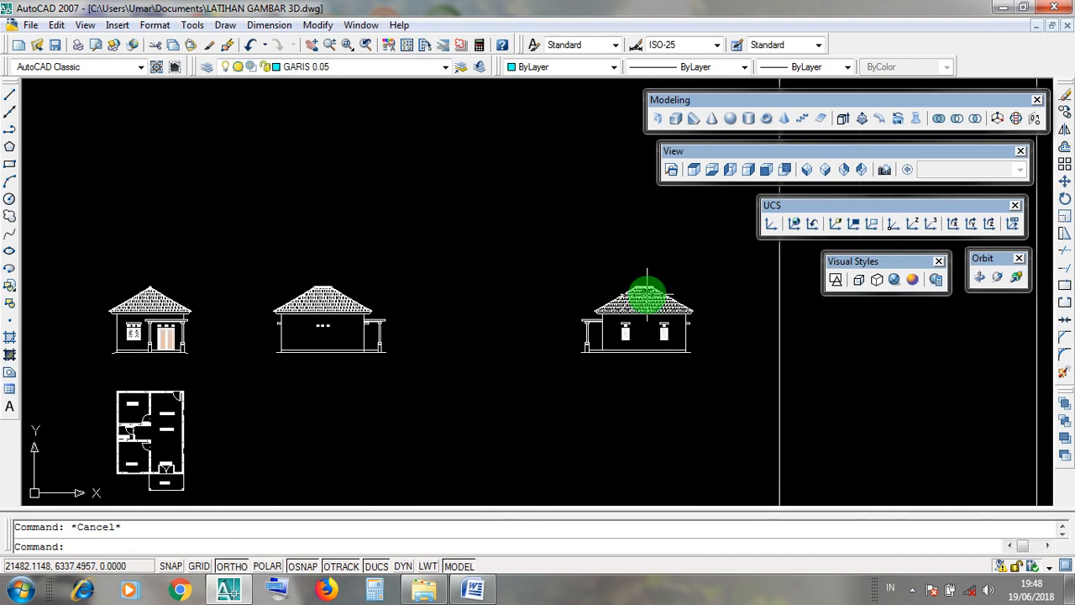
{"action": "mouse_move", "coordinate": [645, 298]}
{"action": "middle_mouse_down"}
{"action": "mouse_move", "coordinate": [557, 184]}
{"action": "mouse_move", "coordinate": [533, 5]}
{"action": "middle_mouse_up"}
{"action": "scroll", "coordinate": [441, 351], "scroll_direction": "up", "scroll_amount": 8}
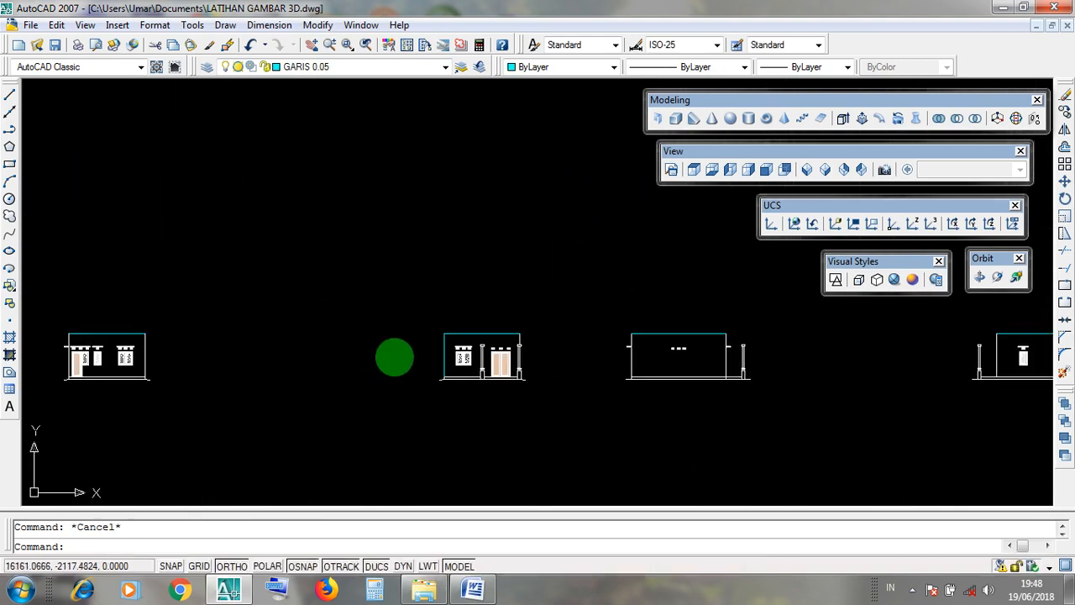
{"action": "scroll", "coordinate": [460, 353], "scroll_direction": "up", "scroll_amount": 4}
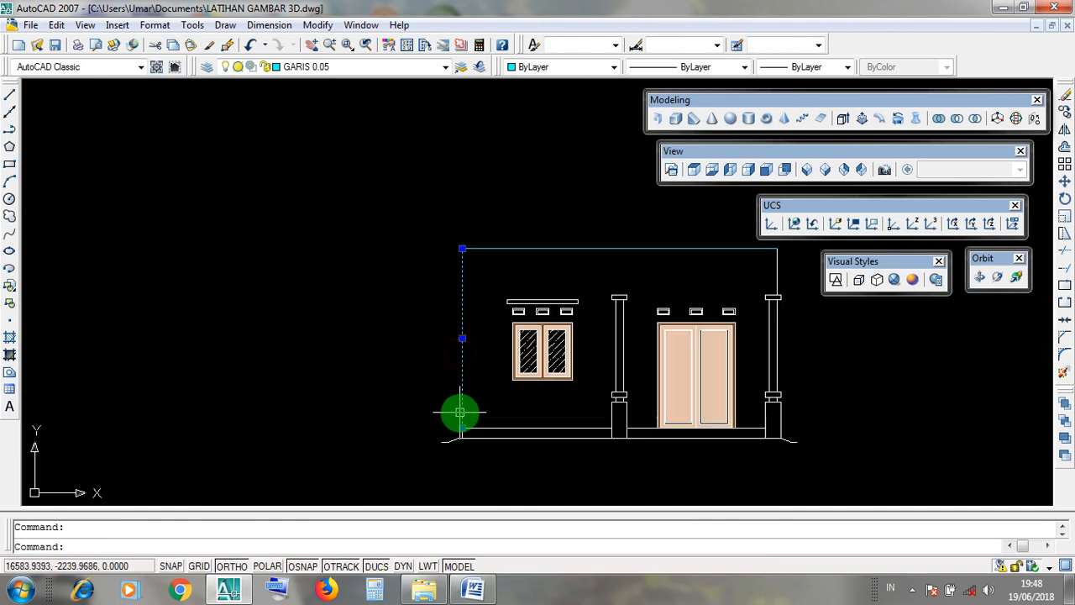
{"action": "middle_click_drag", "start_coordinate": [470, 360], "coordinate": [451, 403]}
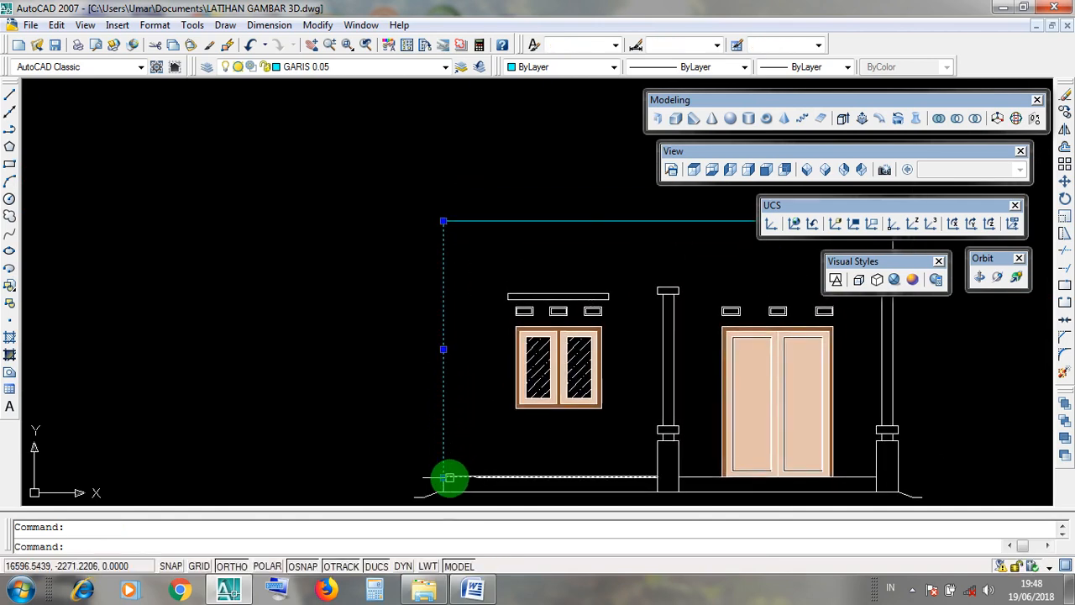
{"action": "key", "text": "Escape"}
{"action": "left_click", "coordinate": [460, 477]}
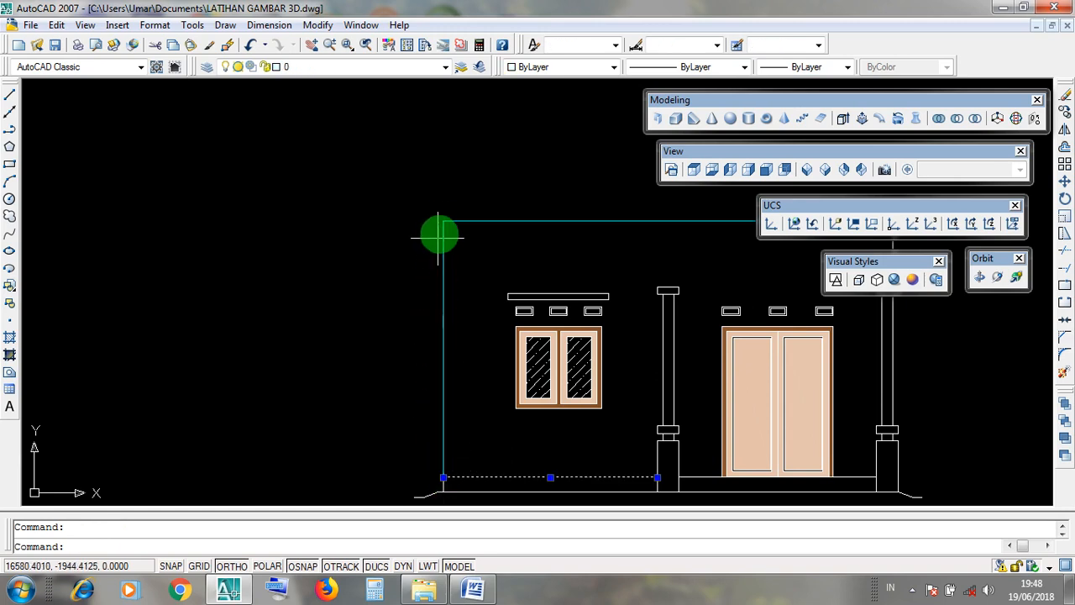
{"action": "middle_click_drag", "start_coordinate": [443, 221], "coordinate": [324, 192]}
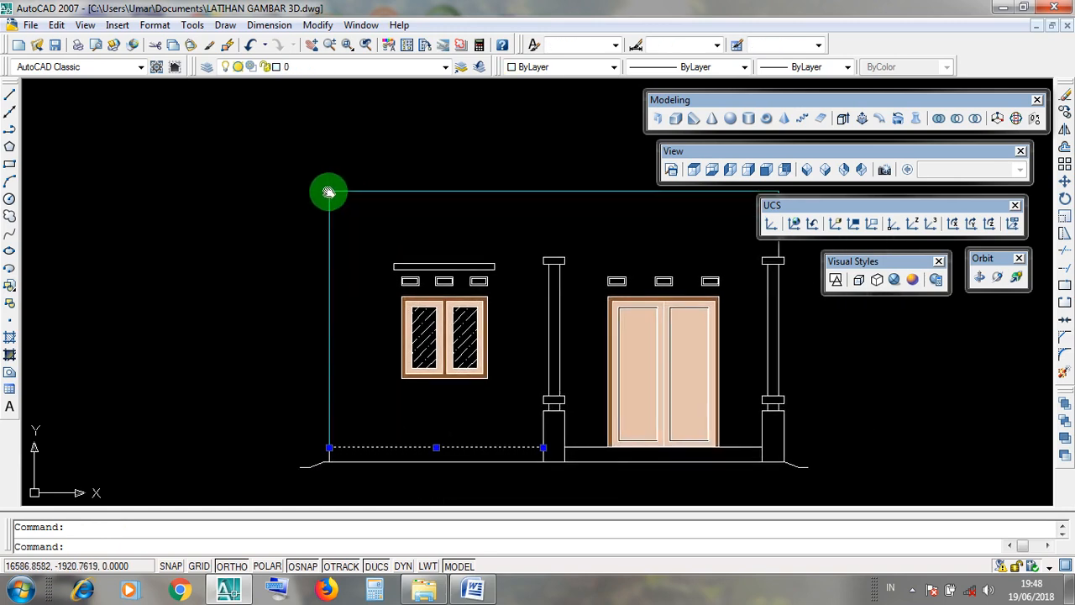
{"action": "key", "text": "Escape"}
{"action": "middle_click_drag", "start_coordinate": [649, 193], "coordinate": [454, 209]}
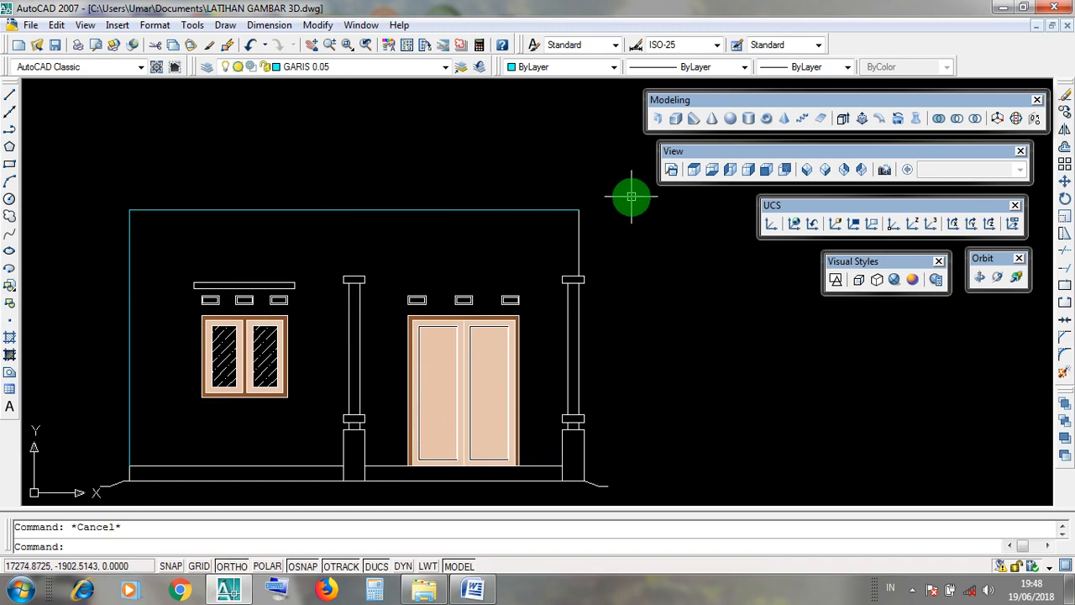
{"action": "left_click", "coordinate": [578, 258]}
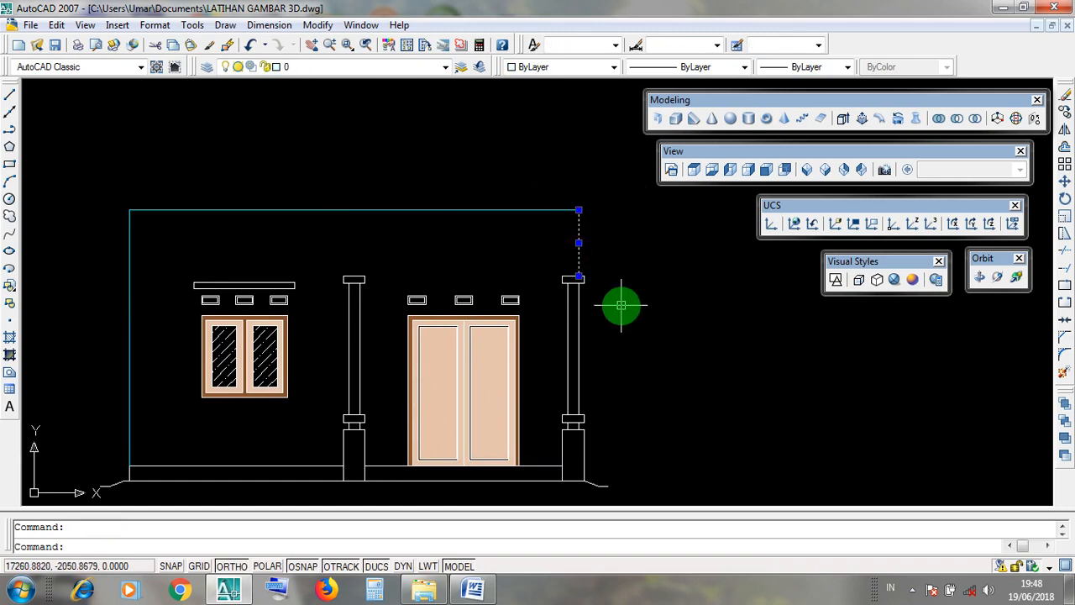
- Review the wall-top lines of all four roofless elevations side by side
{"action": "scroll", "coordinate": [621, 305], "scroll_direction": "down", "scroll_amount": 8}
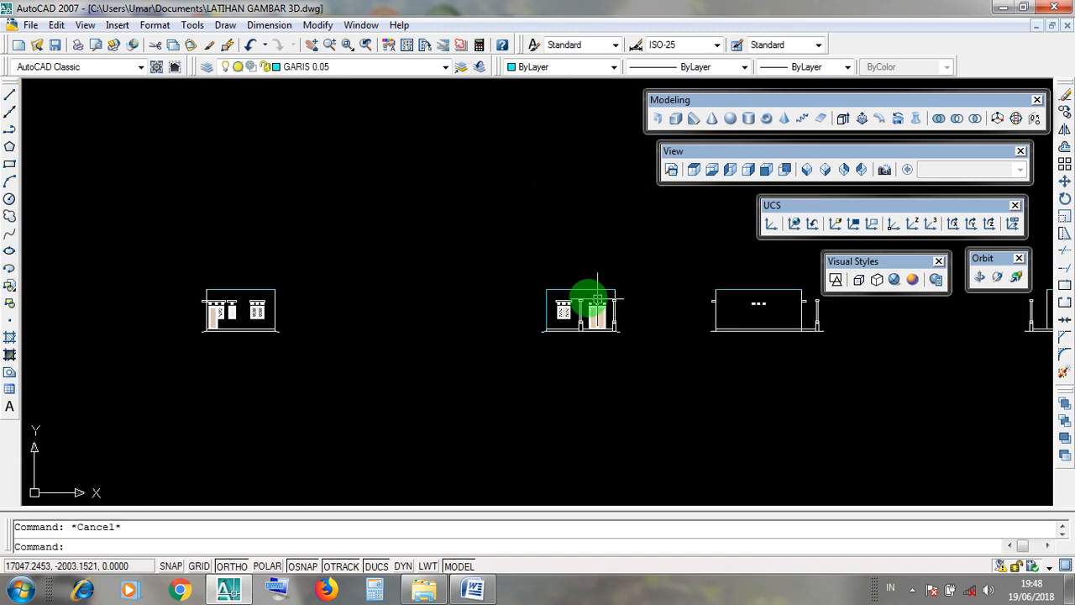
{"action": "middle_click_drag", "start_coordinate": [576, 293], "coordinate": [424, 335]}
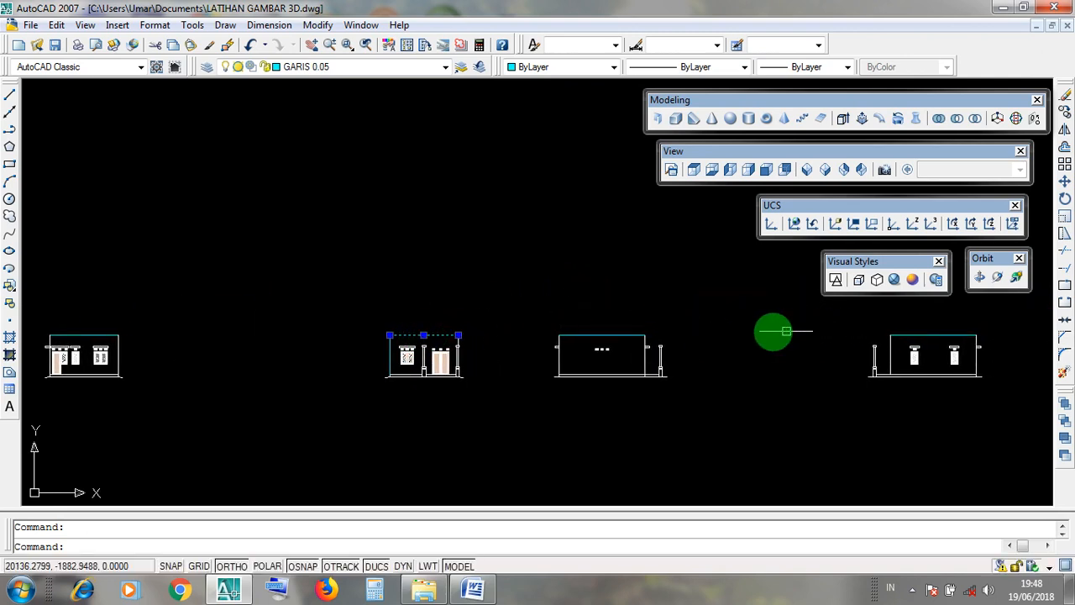
{"action": "scroll", "coordinate": [754, 330], "scroll_direction": "down", "scroll_amount": 3}
{"action": "middle_click_drag", "start_coordinate": [698, 315], "coordinate": [703, 356]}
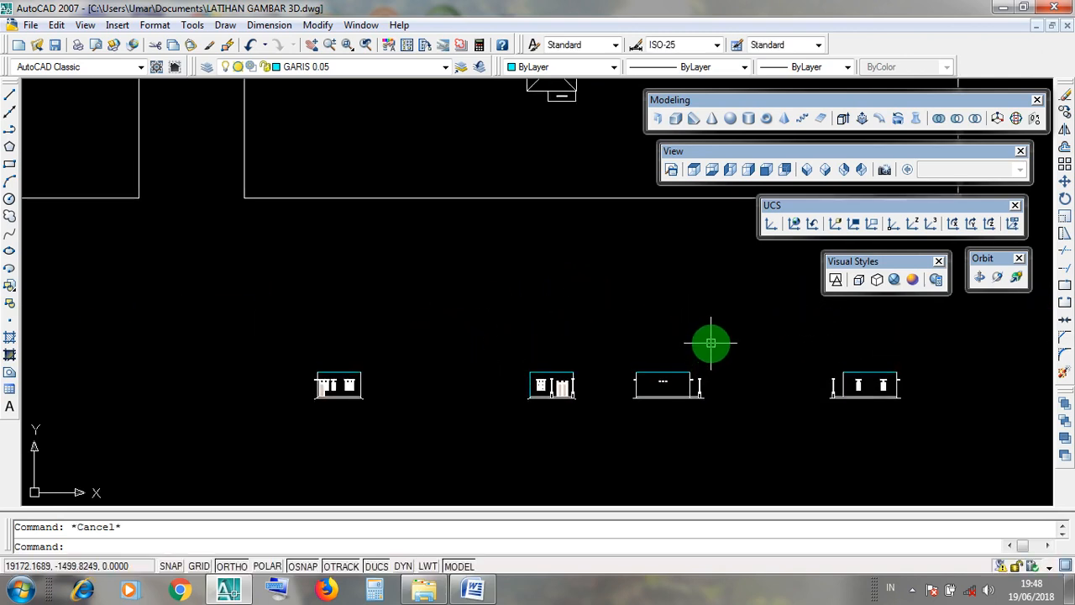
{"action": "scroll", "coordinate": [710, 341], "scroll_direction": "up", "scroll_amount": 5}
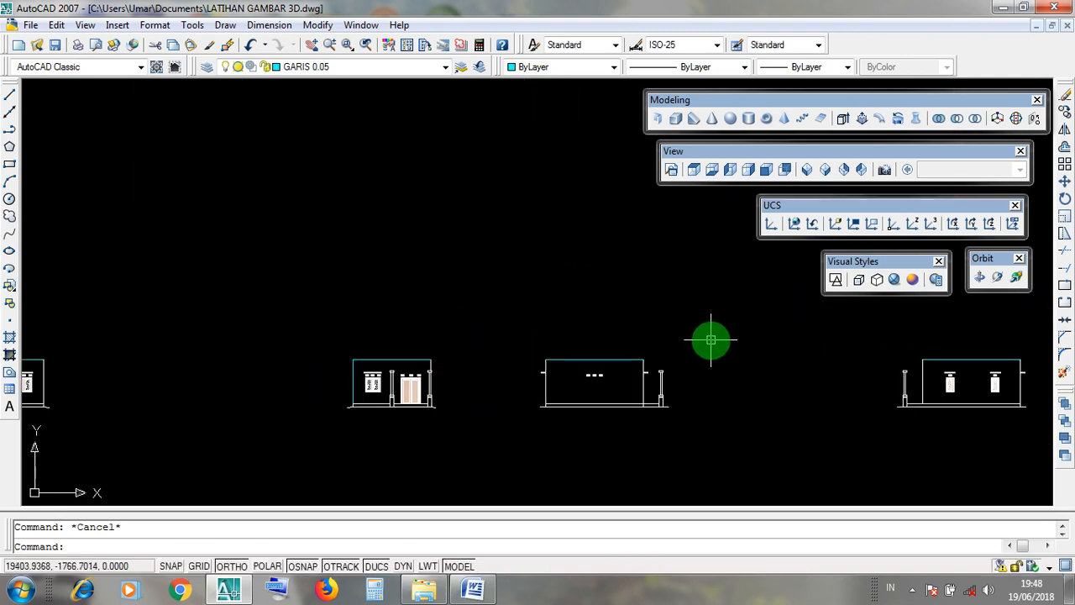
{"action": "mouse_move", "coordinate": [710, 340]}
{"action": "middle_mouse_down"}
{"action": "mouse_move", "coordinate": [746, 348]}
{"action": "mouse_move", "coordinate": [741, 358]}
{"action": "middle_mouse_up"}
{"action": "scroll", "coordinate": [746, 348], "scroll_direction": "down", "scroll_amount": 3}
{"action": "scroll", "coordinate": [746, 347], "scroll_direction": "up", "scroll_amount": 2}
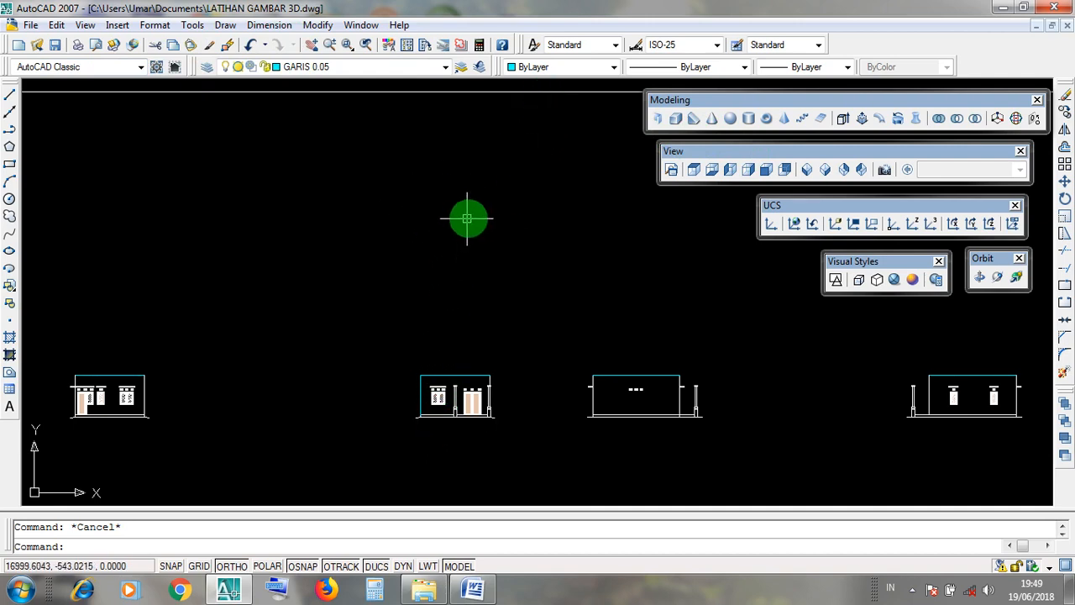
- Save the elevation drawing LATIHAN GAMBAR 3D.dwg and minimize AutoCAD to the desktop
{"action": "left_click", "coordinate": [55, 46]}
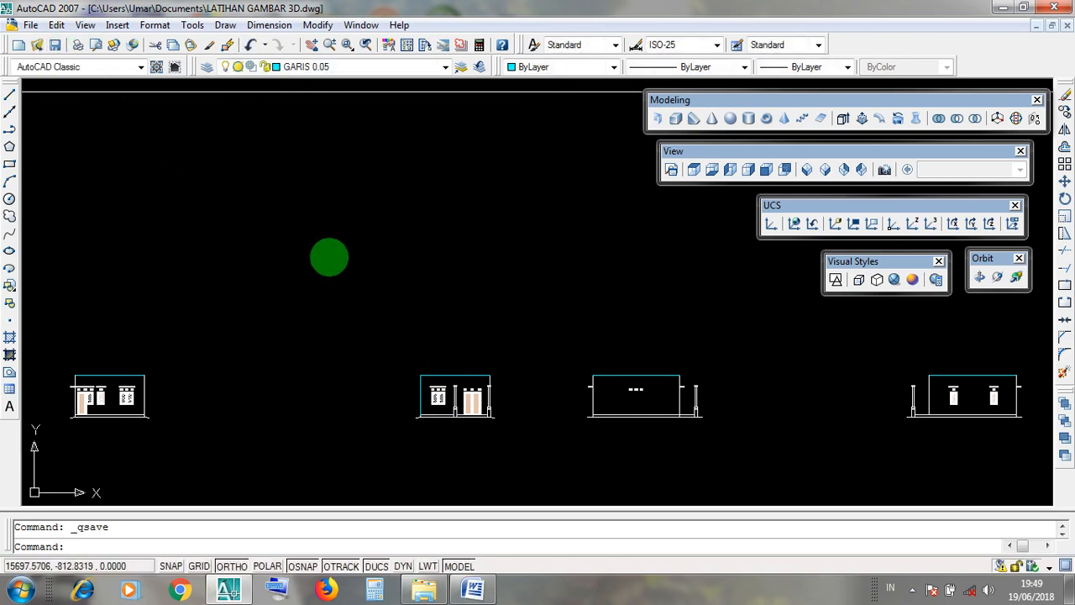
{"action": "left_click", "coordinate": [1000, 13]}
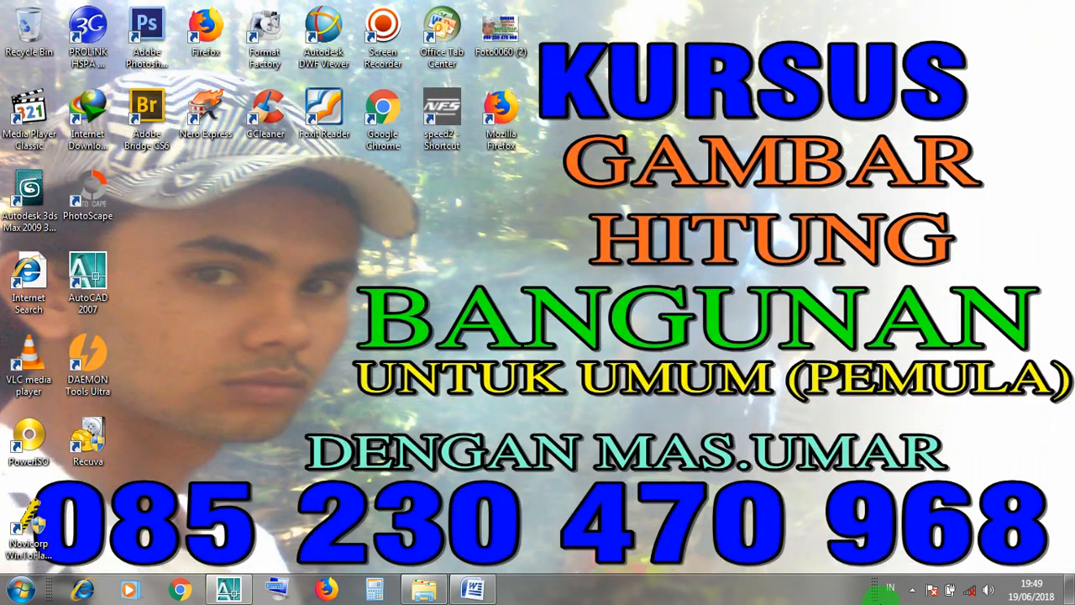
{"action": "left_click", "coordinate": [912, 589]}
{"action": "right_click", "coordinate": [915, 487]}
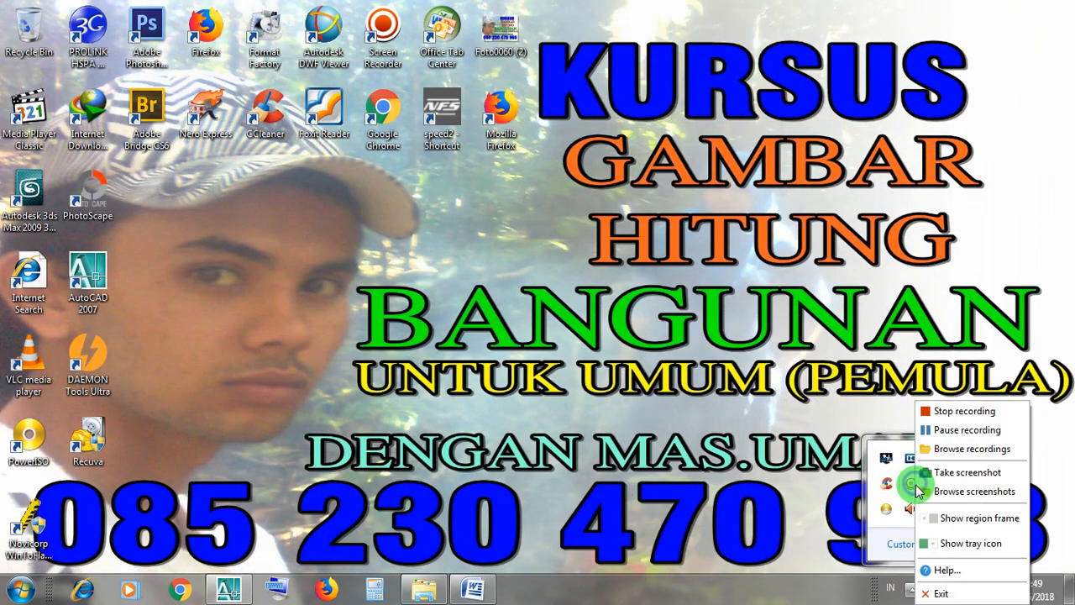